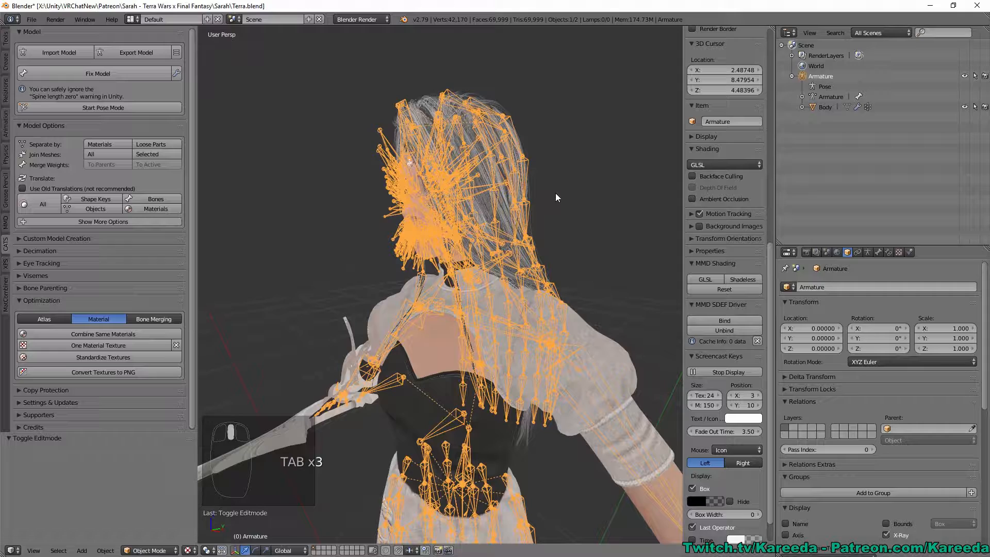
# Enter edit mode on the armature and merge the weights of both toe bones into their parent bones
pyautogui.press('Tab')
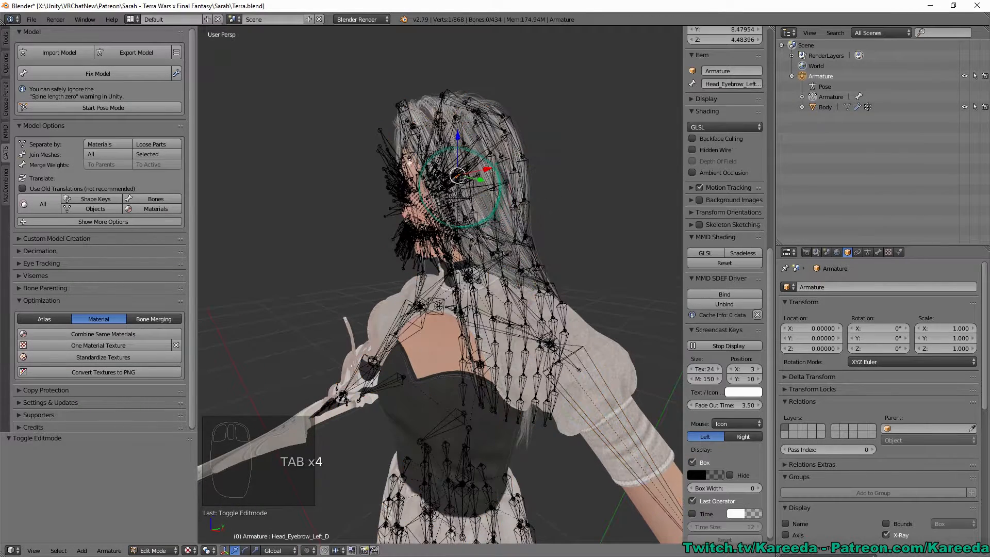
pyautogui.moveTo(478, 159); pyautogui.dragTo(488, 161, button='middle')
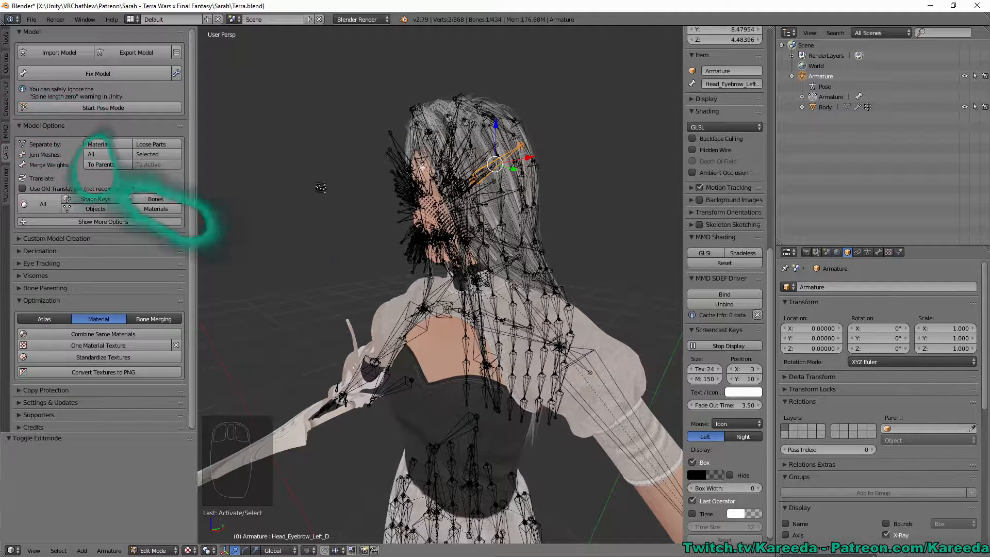
pyautogui.keyDown('shift'); pyautogui.moveTo(551, 439); pyautogui.dragTo(381, 207, button='middle'); pyautogui.keyUp('shift')
pyautogui.moveTo(399, 255); pyautogui.dragTo(462, 274, button='middle')
pyautogui.keyDown('shift'); pyautogui.moveTo(371, 402); pyautogui.dragTo(457, 161, button='middle'); pyautogui.keyUp('shift')
pyautogui.moveTo(403, 291); pyautogui.dragTo(486, 287, button='middle')
pyautogui.keyDown('shift'); pyautogui.moveTo(407, 349); pyautogui.dragTo(430, 295, button='middle'); pyautogui.keyUp('shift')
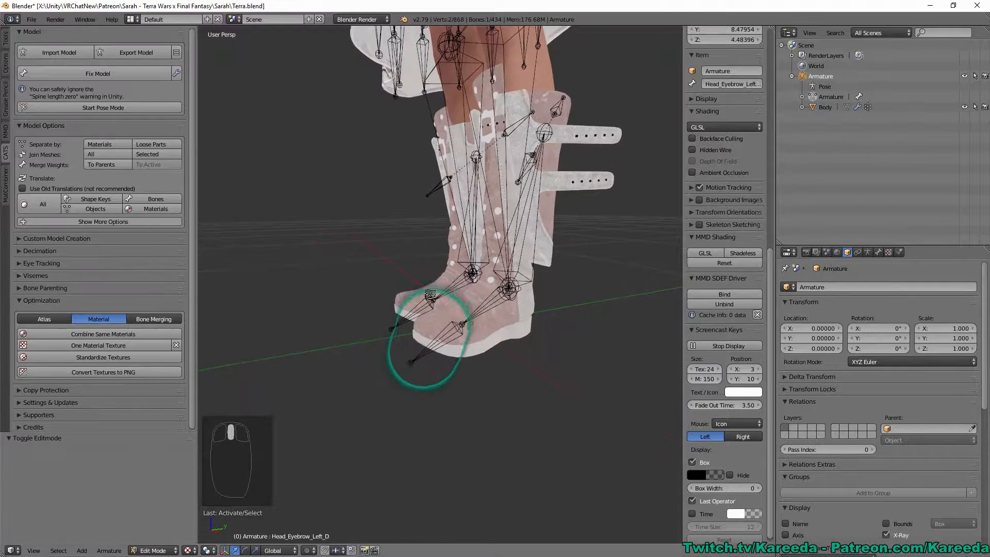
pyautogui.moveTo(279, 488)
pyautogui.mouseDown(button='middle')
pyautogui.moveTo(433, 330)
pyautogui.moveTo(446, 336)
pyautogui.moveTo(431, 320)
pyautogui.moveTo(428, 330)
pyautogui.moveTo(453, 347)
pyautogui.mouseUp(button='middle')
pyautogui.scroll(2, 433, 316)
pyautogui.scroll(2, 526, 255)
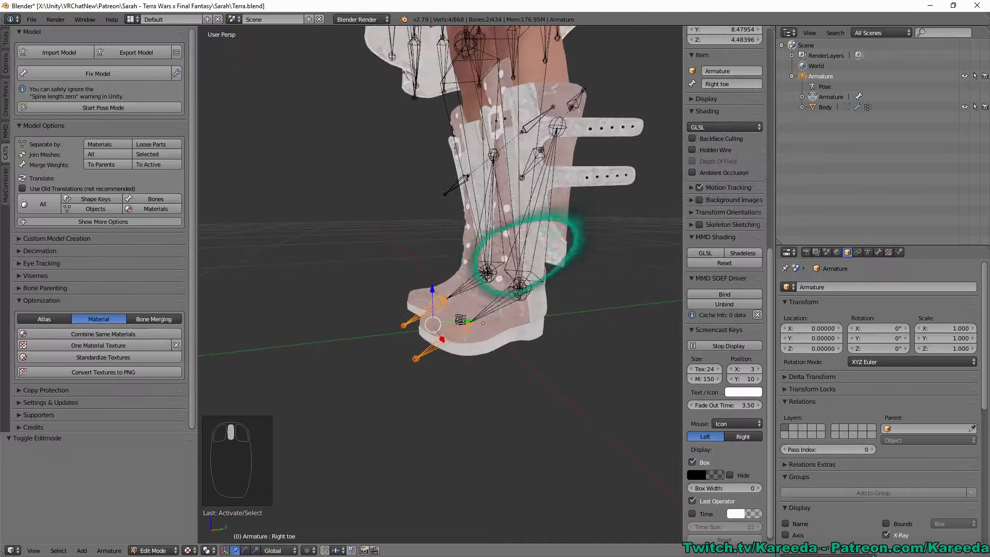
pyautogui.scroll(2, 438, 296)
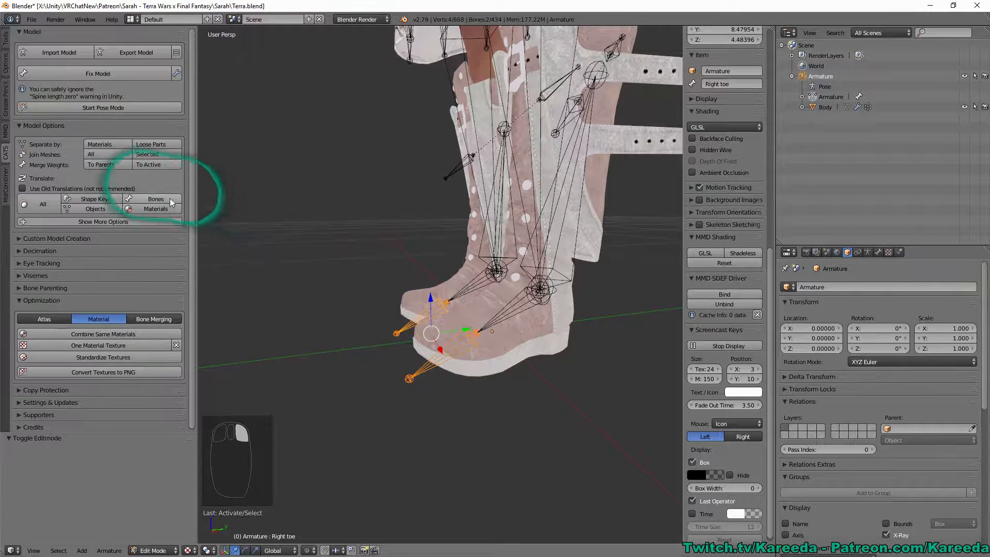
pyautogui.click(113, 167)
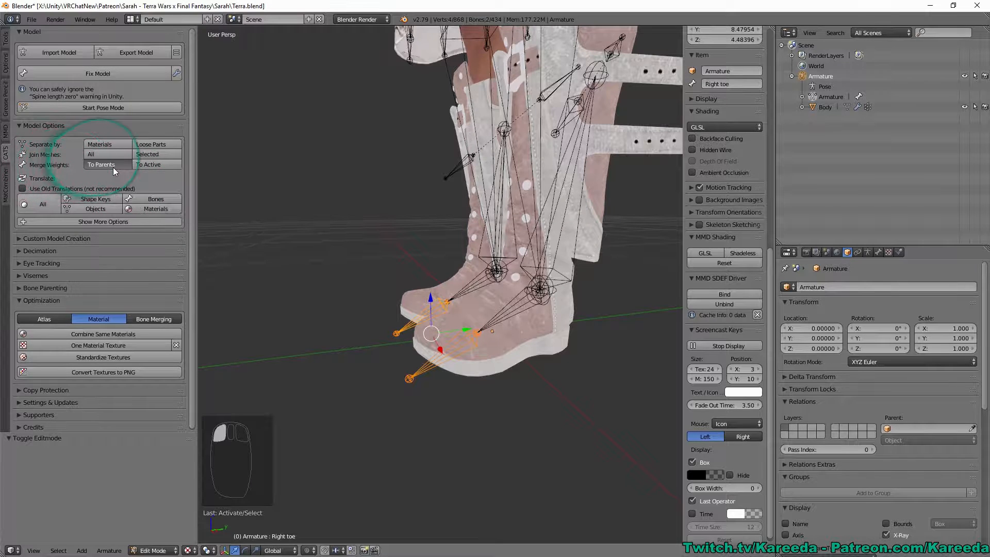
# Move the tips of both ankle bones by -0.088 along Y to the boot toes, adjust their height, and deselect all bones
pyautogui.rightClick(478, 293)
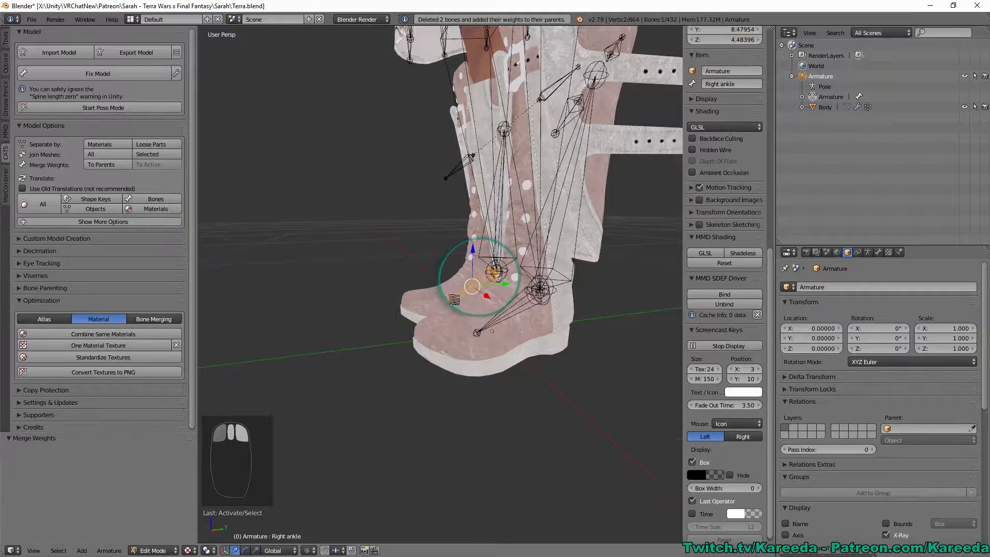
pyautogui.moveTo(477, 334); pyautogui.dragTo(477, 314, button='middle')
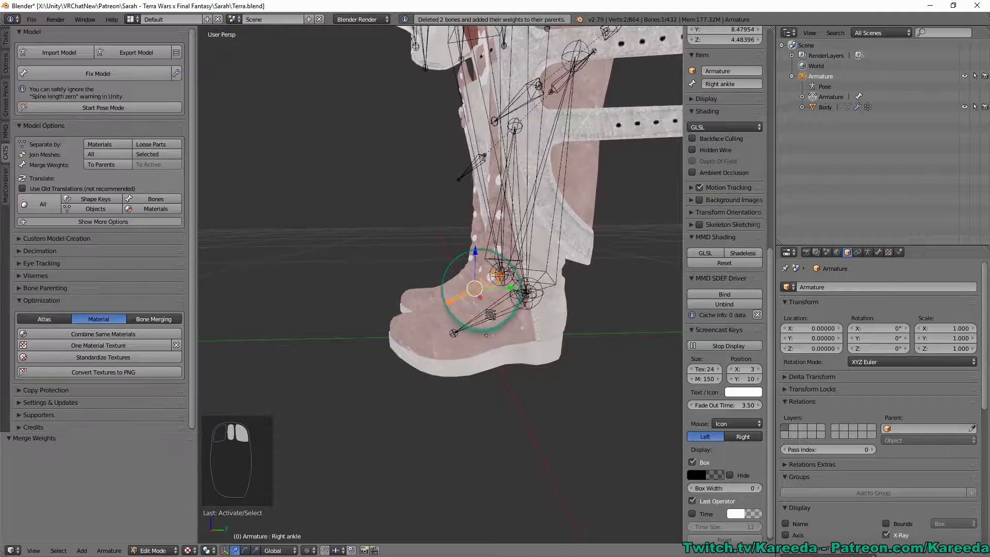
pyautogui.rightClick(487, 312)
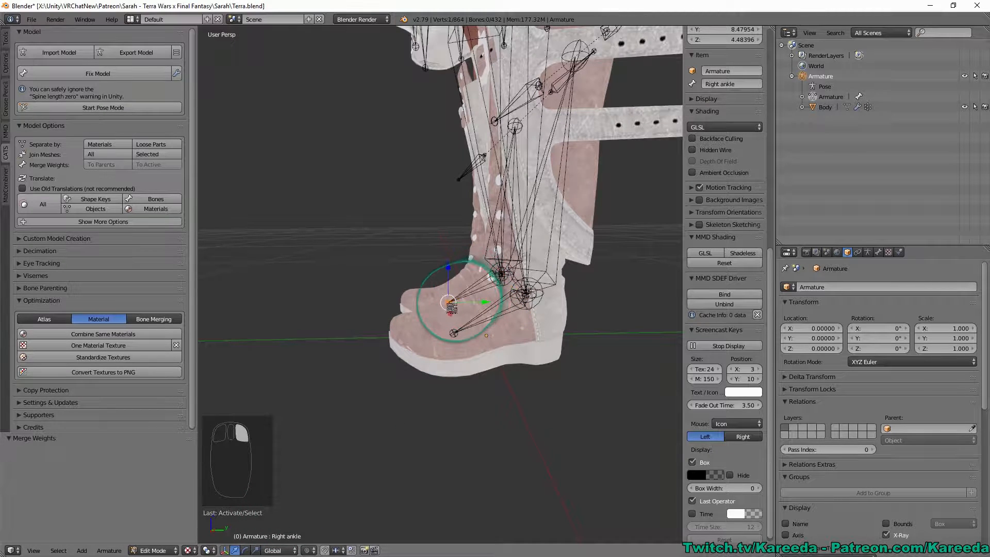
pyautogui.moveTo(489, 321); pyautogui.dragTo(431, 308)
pyautogui.moveTo(439, 285); pyautogui.dragTo(404, 273, button='middle')
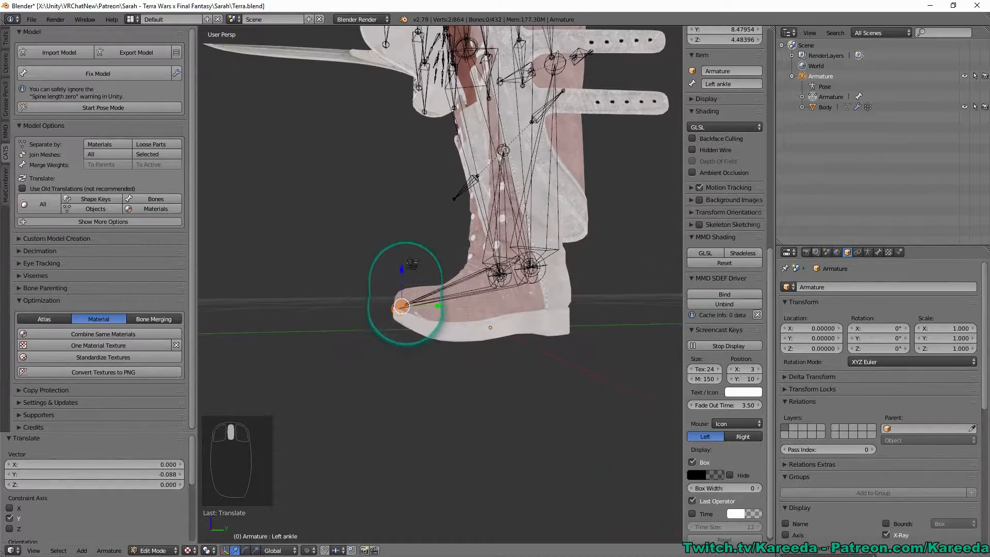
pyautogui.moveTo(404, 274); pyautogui.dragTo(404, 272)
pyautogui.click(406, 295)
pyautogui.moveTo(406, 295); pyautogui.dragTo(549, 323, button='middle')
pyautogui.press('a')
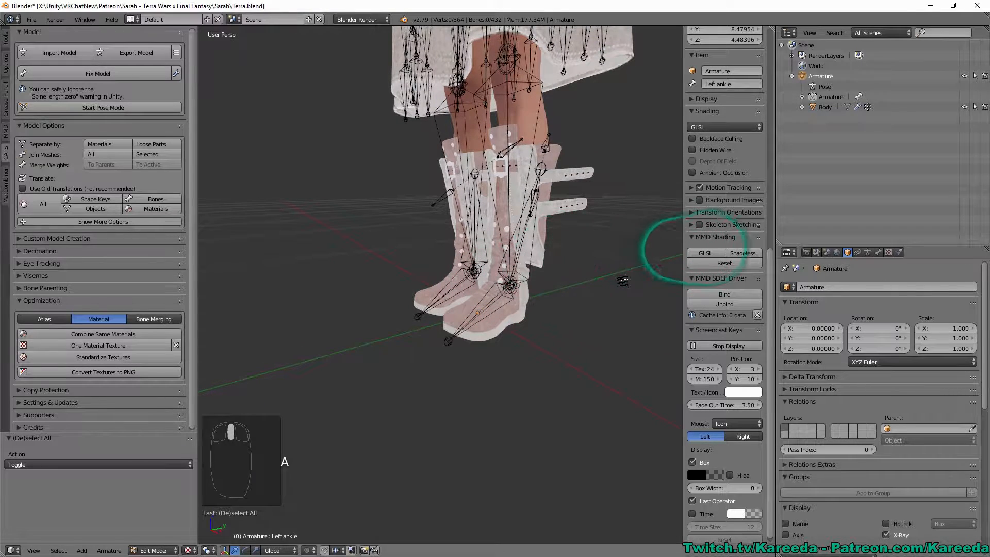
# Examine the hair, face, arm and skirt bones from several sides of the character
pyautogui.moveTo(494, 227); pyautogui.dragTo(466, 249, button='middle')
pyautogui.moveTo(538, 224); pyautogui.dragTo(572, 350, button='middle')
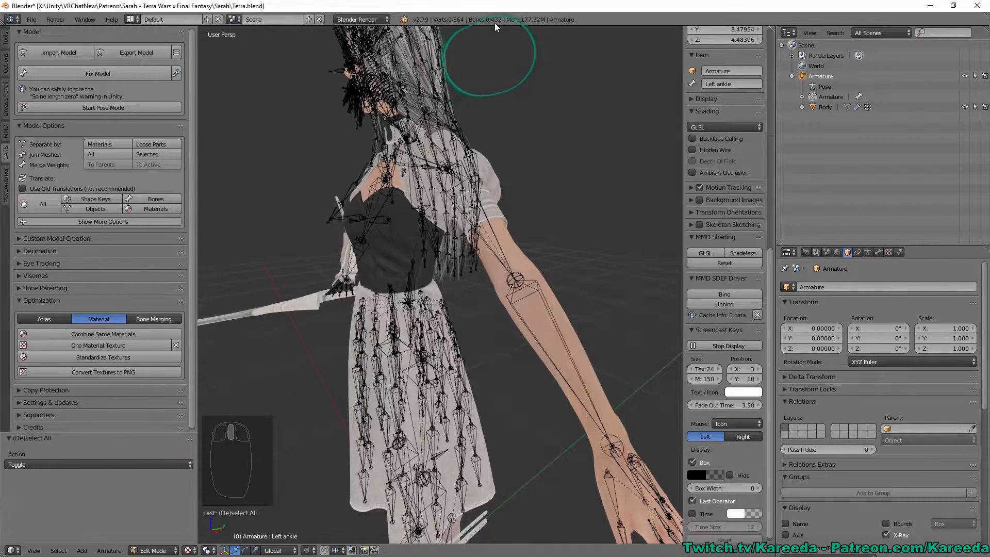
pyautogui.moveTo(493, 24); pyautogui.dragTo(521, 119, button='middle')
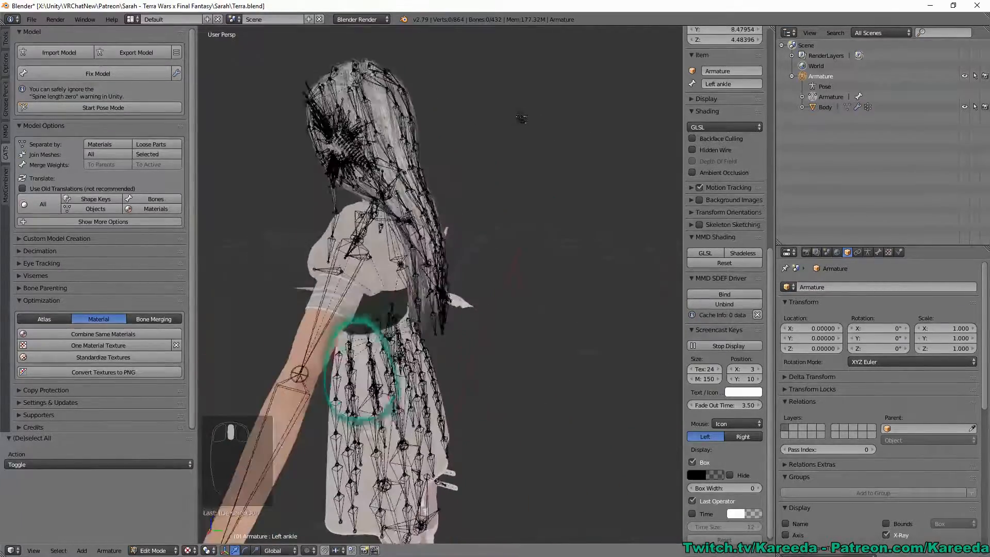
pyautogui.keyDown('shift'); pyautogui.moveTo(512, 242); pyautogui.dragTo(524, 125, button='middle'); pyautogui.keyUp('shift')
pyautogui.scroll(2, 491, 201)
pyautogui.moveTo(491, 201); pyautogui.dragTo(552, 236, button='middle')
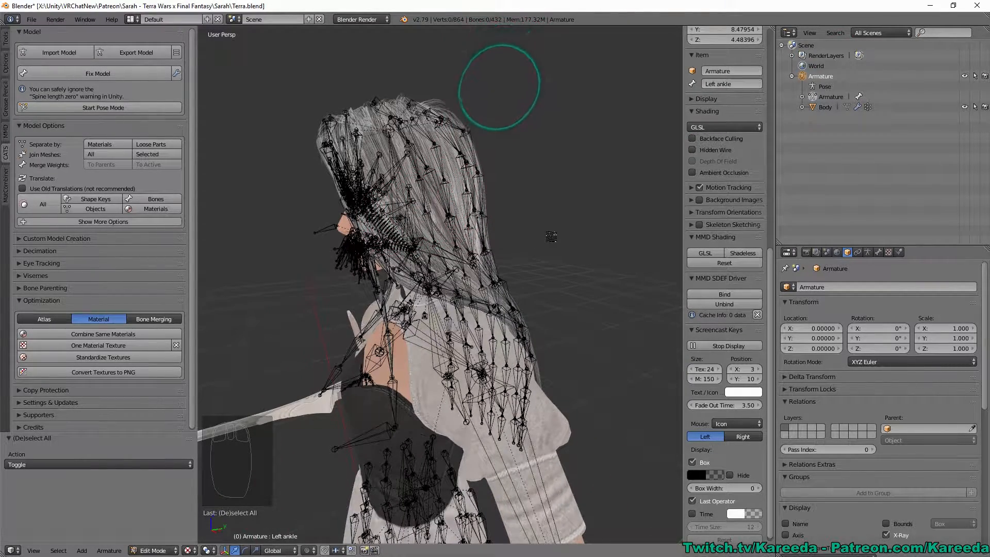
pyautogui.moveTo(567, 197); pyautogui.dragTo(538, 199, button='middle')
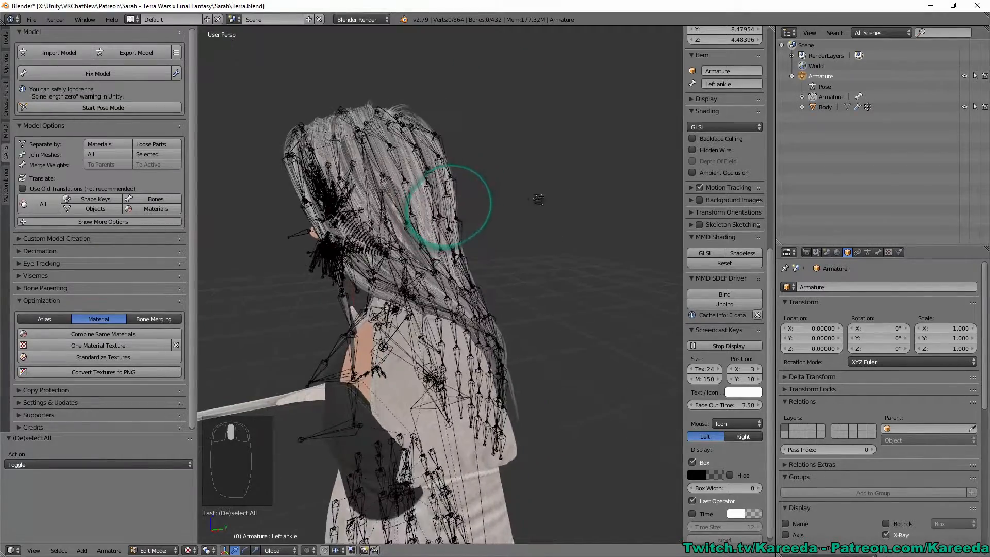
pyautogui.rightClick(457, 191)
pyautogui.moveTo(456, 191); pyautogui.dragTo(342, 283, button='middle')
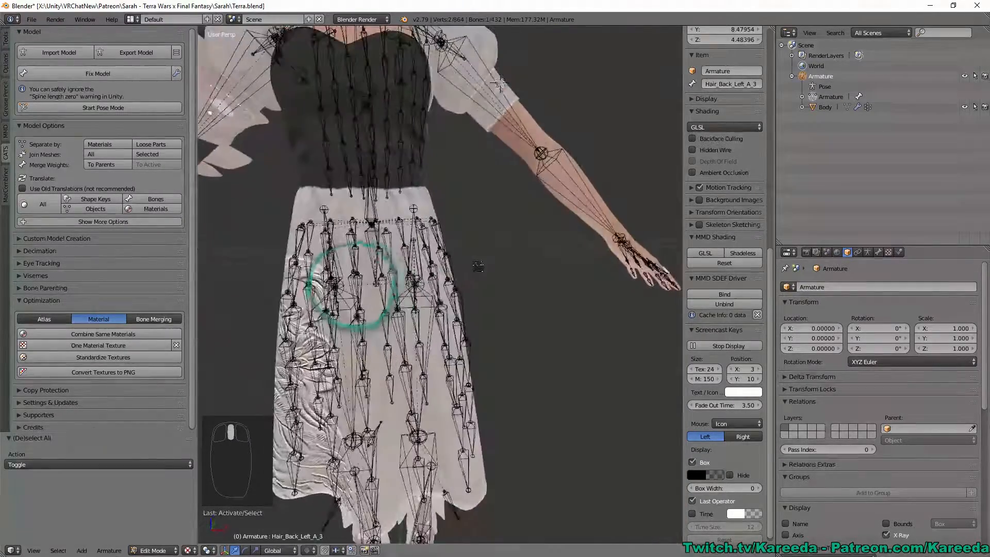
pyautogui.scroll(3, 415, 266)
pyautogui.scroll(-2, 453, 232)
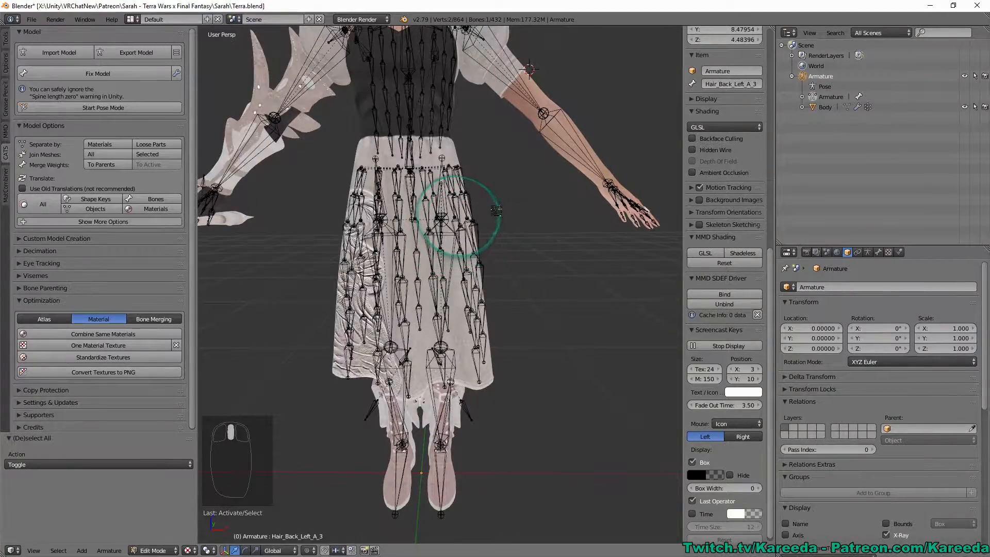
pyautogui.moveTo(408, 229); pyautogui.dragTo(536, 305, button='middle')
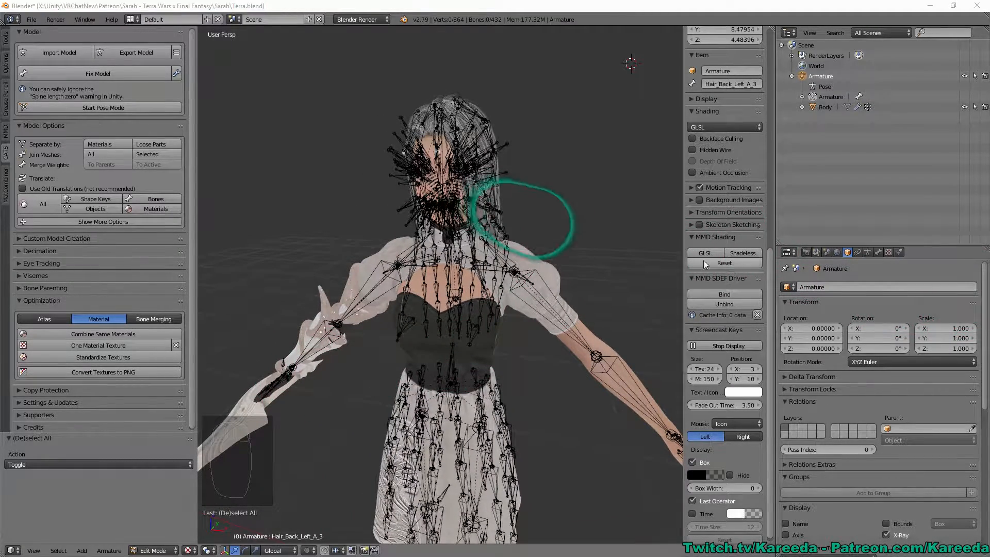
pyautogui.moveTo(326, 335); pyautogui.dragTo(617, 175, button='middle')
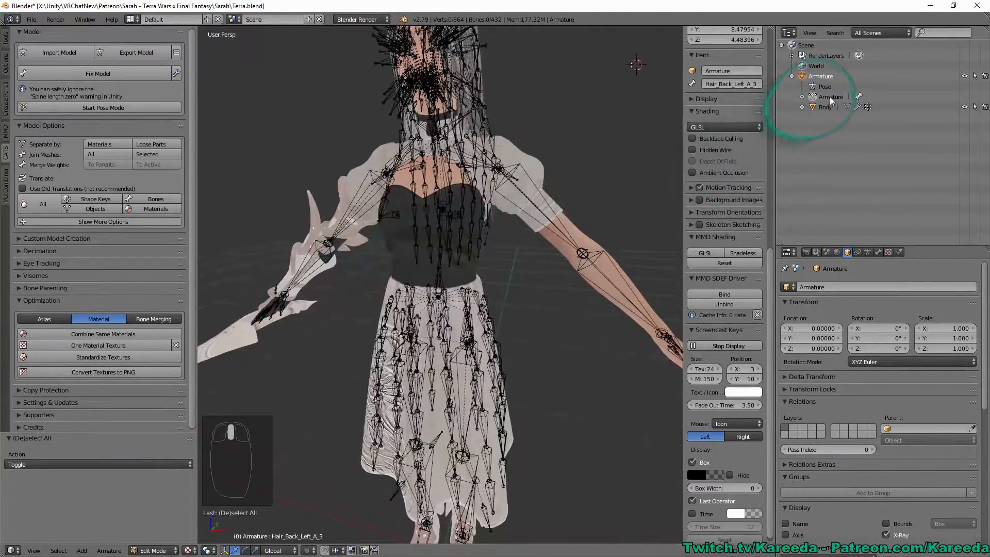
# Expand the armature's full bone hierarchy in an enlarged outliner, keeping the Head_Jaw branch collapsed
pyautogui.click(802, 97)
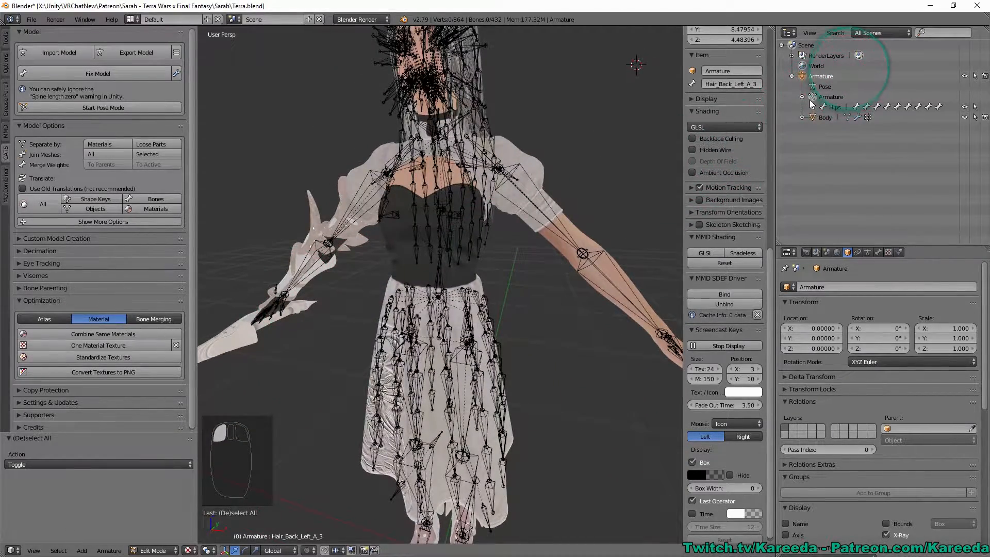
pyautogui.keyDown('shift'); pyautogui.click(811, 106); pyautogui.keyUp('shift')
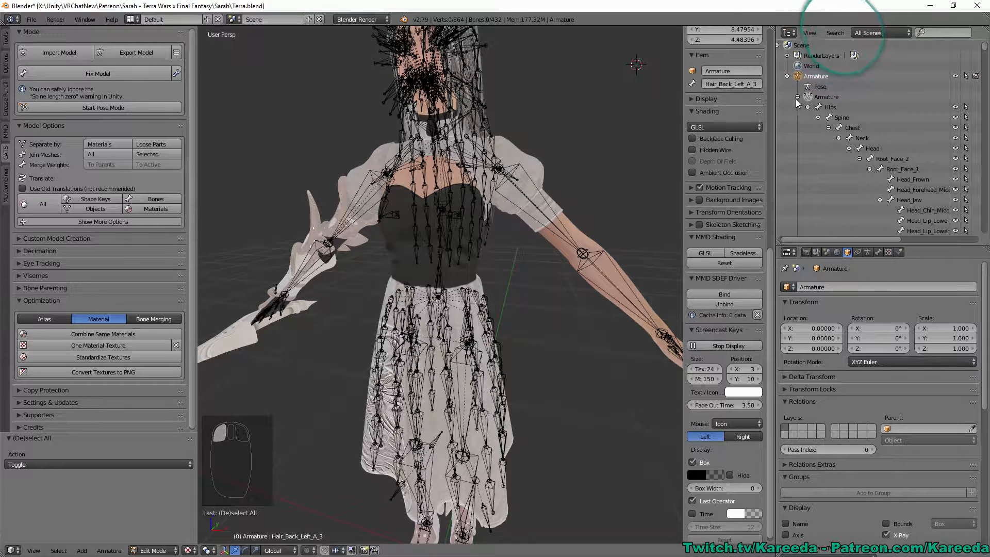
pyautogui.moveTo(809, 245); pyautogui.dragTo(854, 322)
pyautogui.click(818, 200)
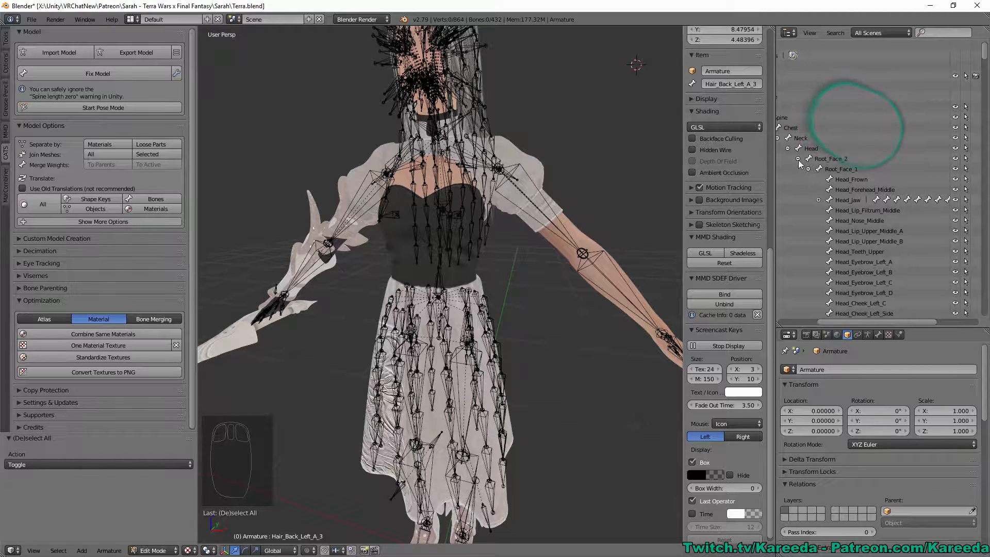
# Scan the facial bones listed under Root_Face_1 and locate Head_Frown and Head_Forehead_Middle on the head
pyautogui.scroll(-10, 849, 299)
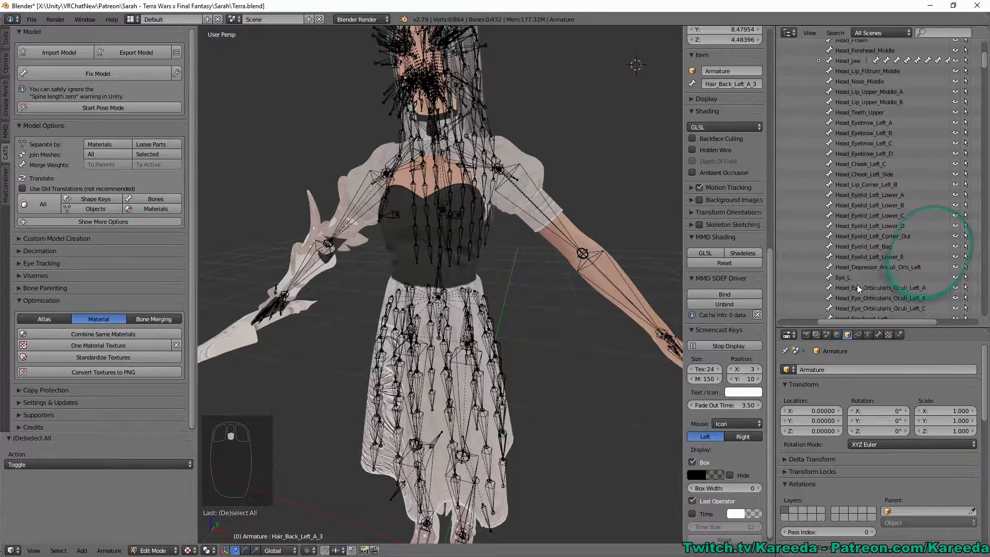
pyautogui.scroll(-7, 945, 259)
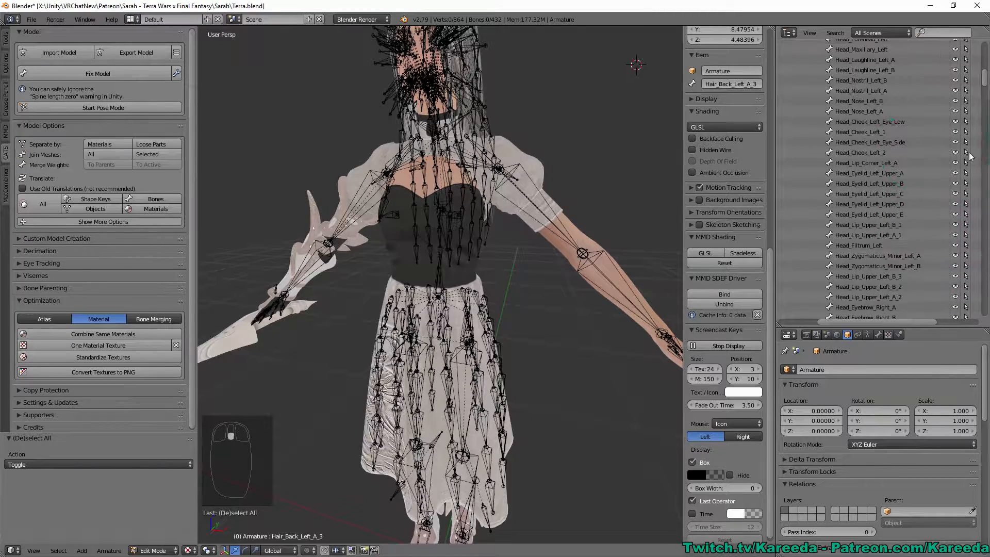
pyautogui.scroll(-5, 959, 103)
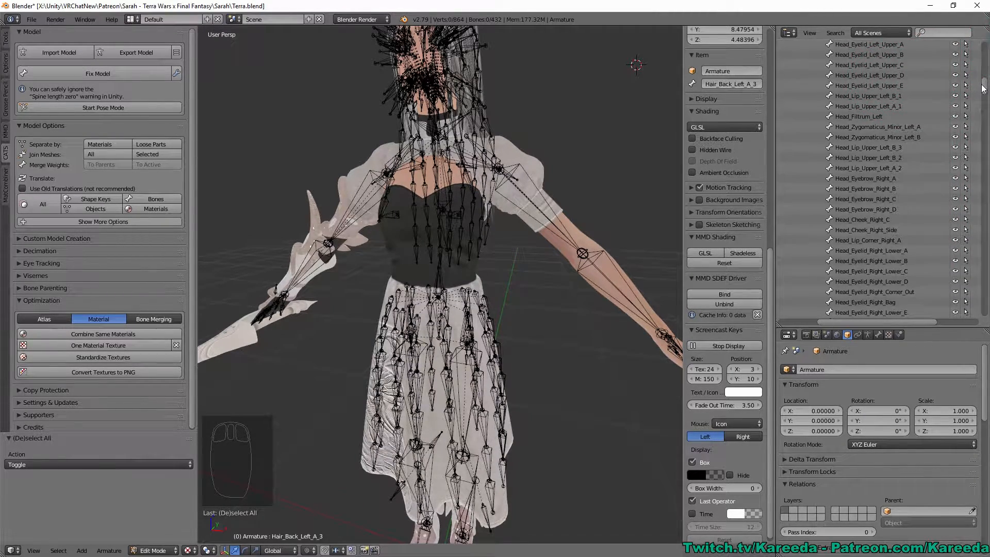
pyautogui.scroll(20, 907, 158)
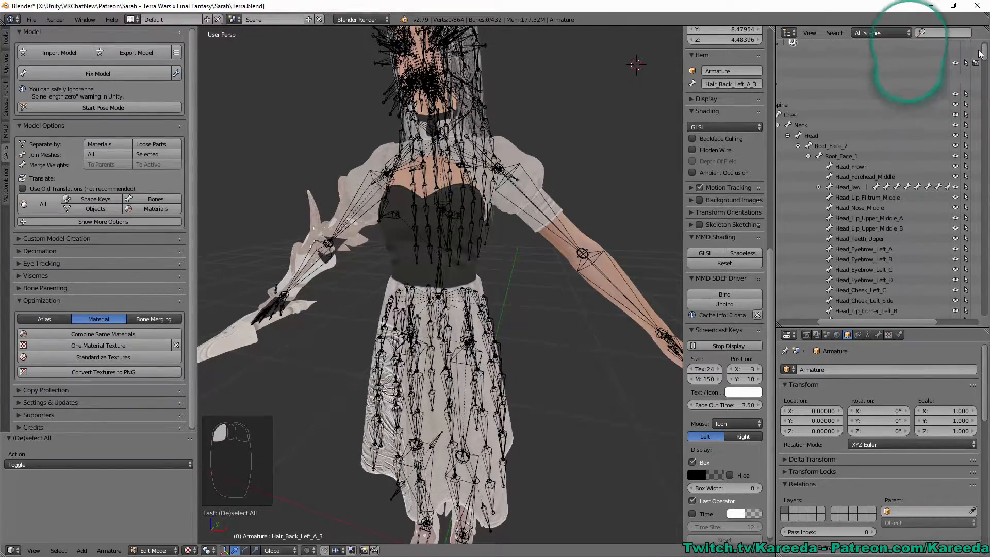
pyautogui.click(859, 165)
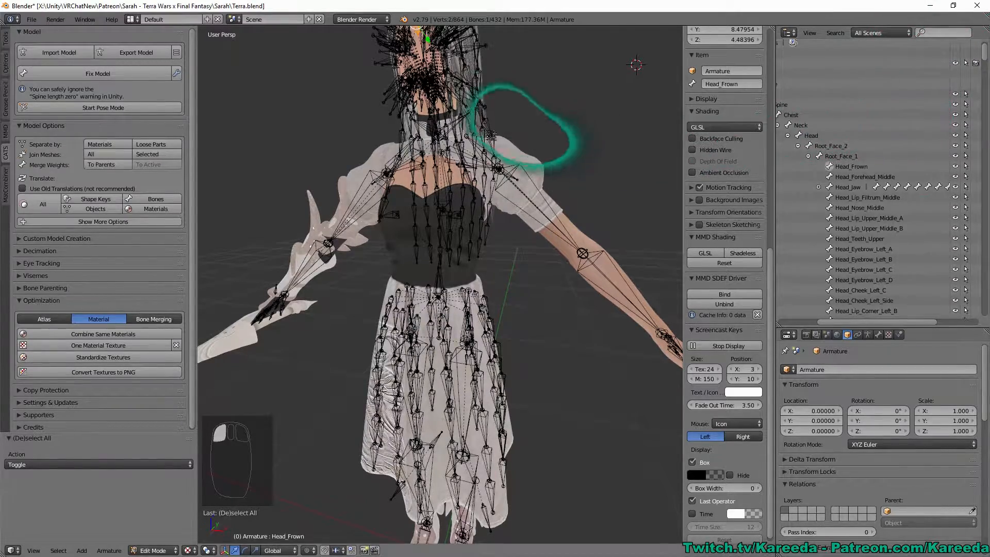
pyautogui.press('KP_Decimal')
pyautogui.moveTo(457, 208); pyautogui.dragTo(593, 217, button='middle')
pyautogui.click(853, 174)
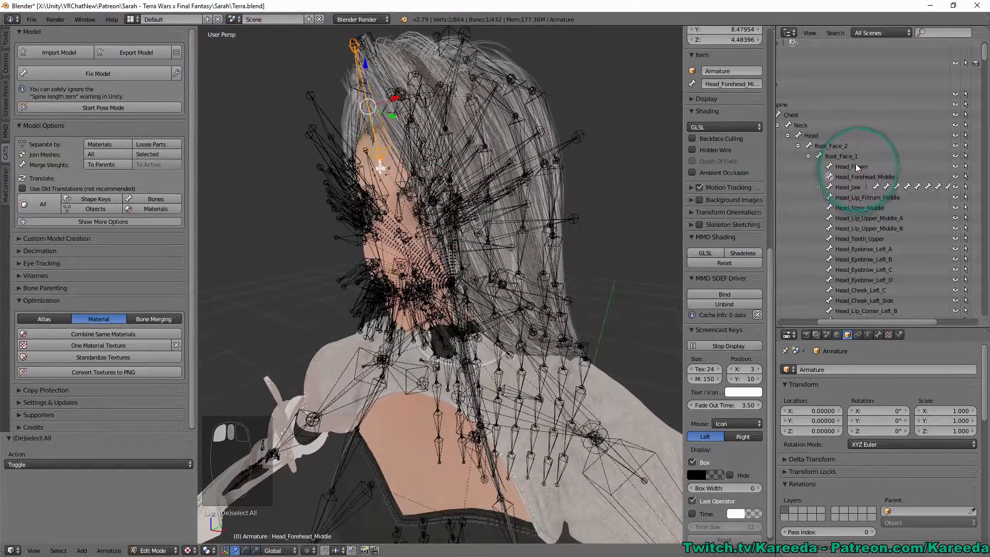
pyautogui.click(855, 164)
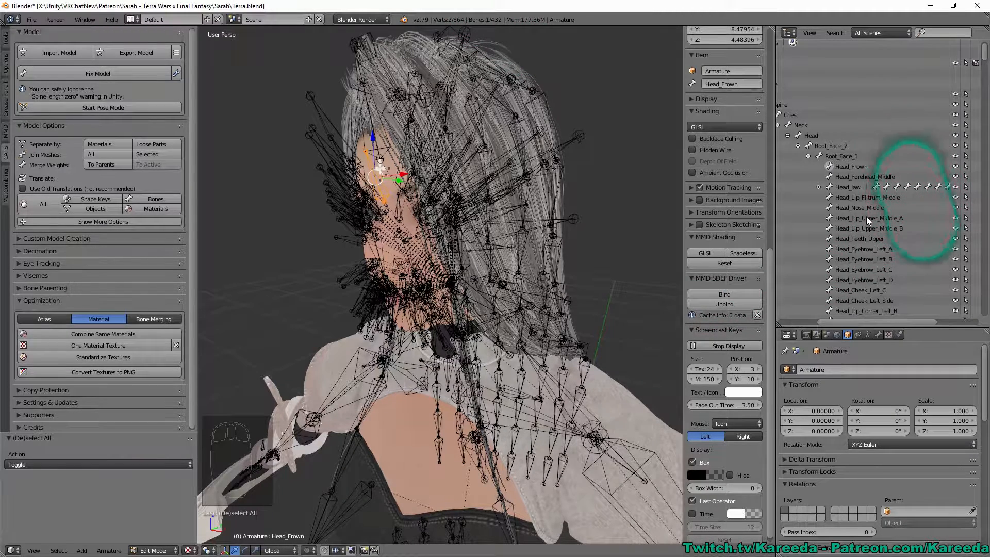
# Locate the Head_Eyelid_Left_Lower_A bone on the face and check the neighbouring facial bones in the hierarchy
pyautogui.scroll(-4, 867, 216)
pyautogui.scroll(-2, 865, 225)
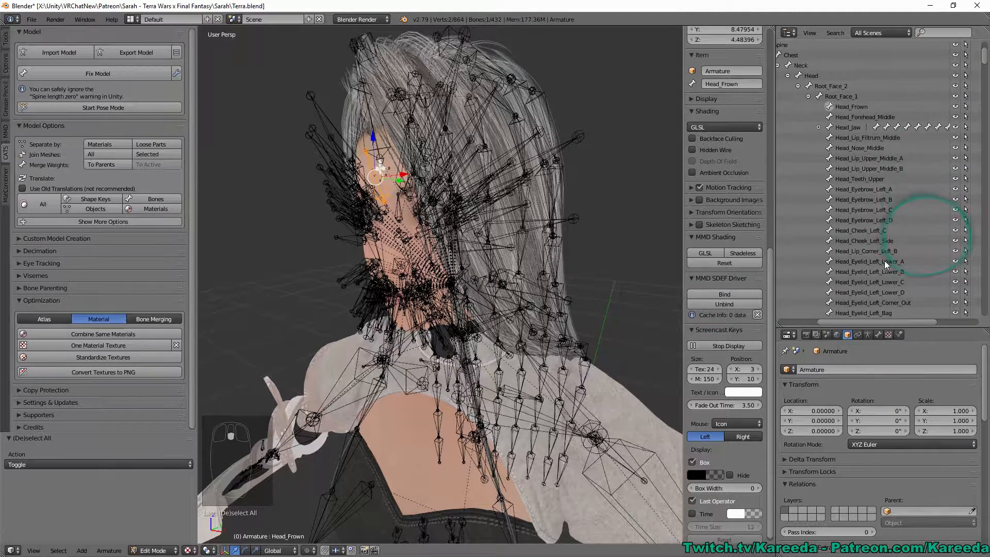
pyautogui.click(884, 261)
pyautogui.moveTo(425, 152); pyautogui.dragTo(466, 165, button='middle')
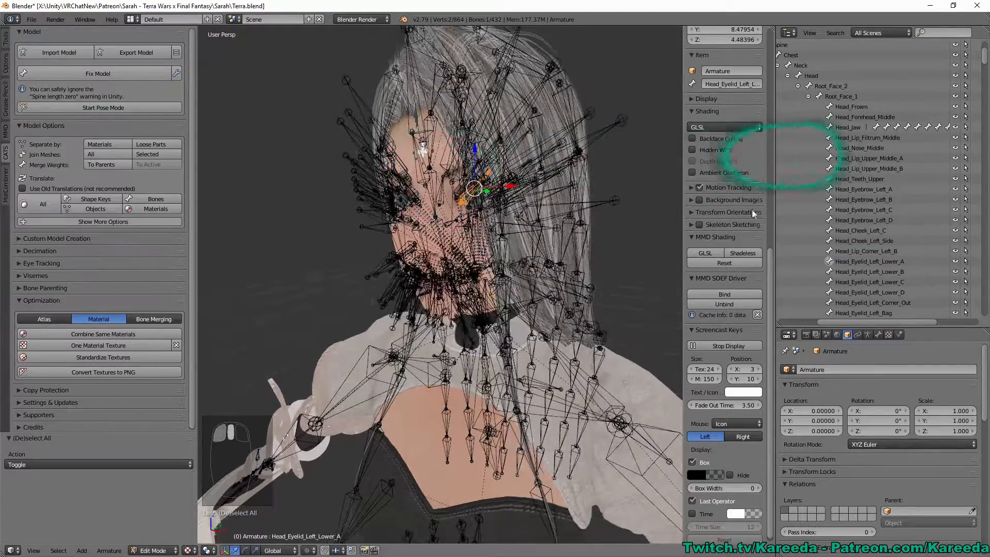
pyautogui.scroll(-8, 840, 192)
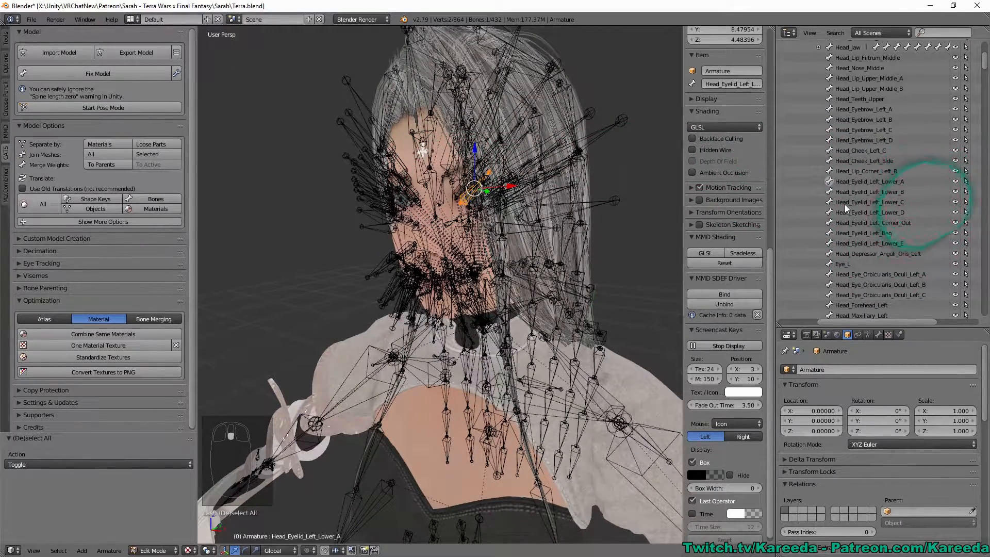
pyautogui.scroll(15, 867, 250)
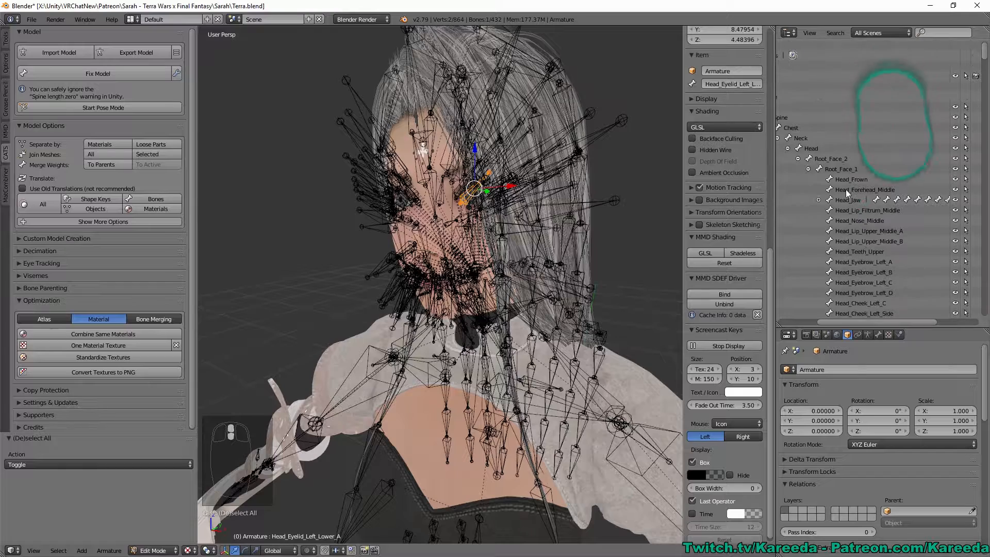
# Merge the weights of Root_Face_1 and Root_Face_2 into their parents and collapse the Head_Jaw branch
pyautogui.click(843, 180)
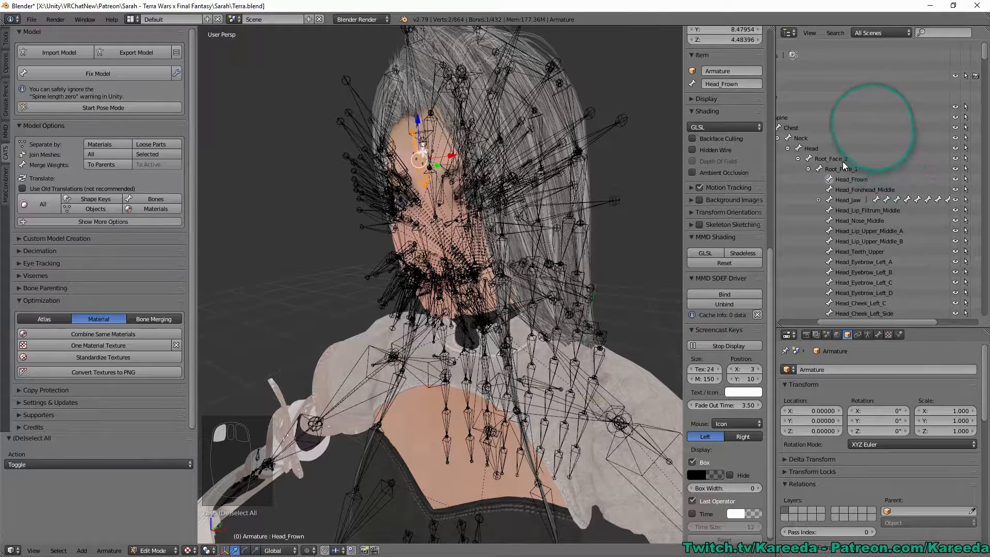
pyautogui.click(843, 160)
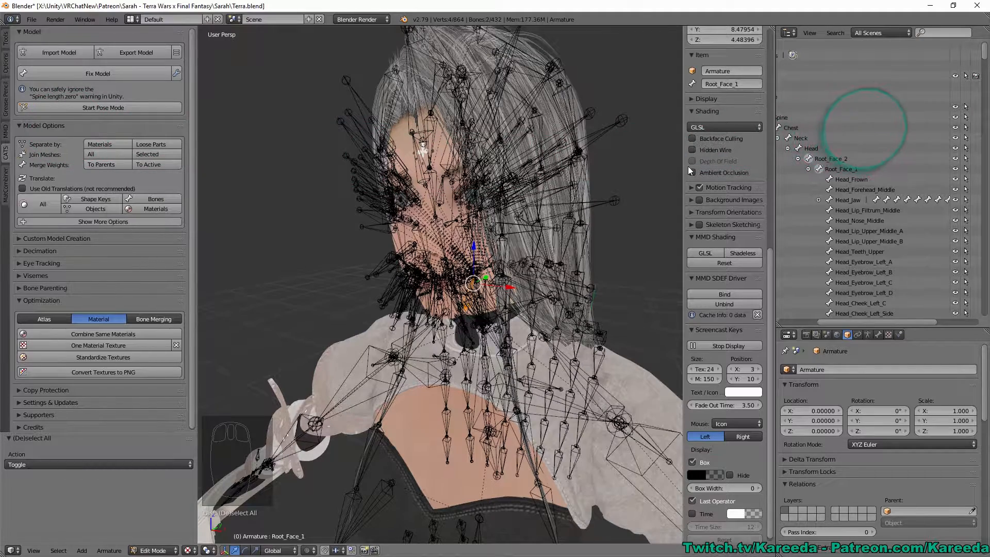
pyautogui.click(115, 164)
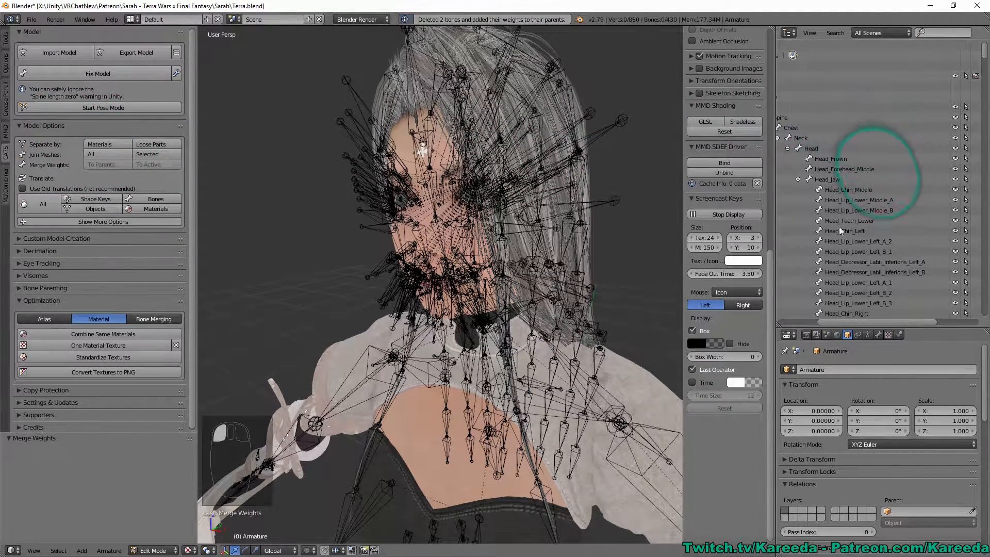
pyautogui.click(798, 179)
# Select the Head_Nostril_Right_B, Head_Nostril_Right_A, Head_Nose_Right_B and Head_Nose_Right_A bones in the hierarchy
pyautogui.scroll(-10, 840, 218)
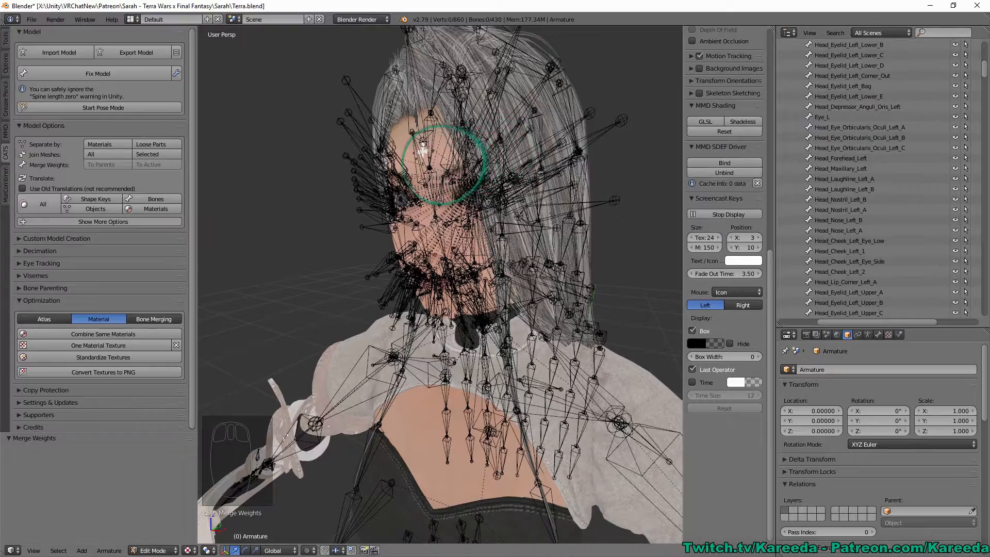
pyautogui.moveTo(469, 159); pyautogui.dragTo(431, 204, button='middle')
pyautogui.scroll(-5, 890, 155)
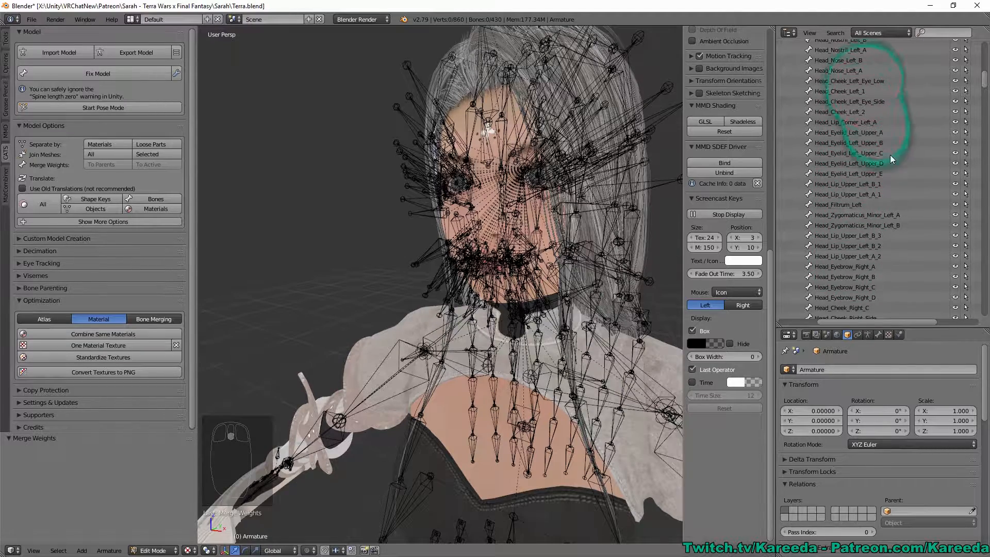
pyautogui.scroll(-3, 890, 154)
pyautogui.scroll(-3, 890, 156)
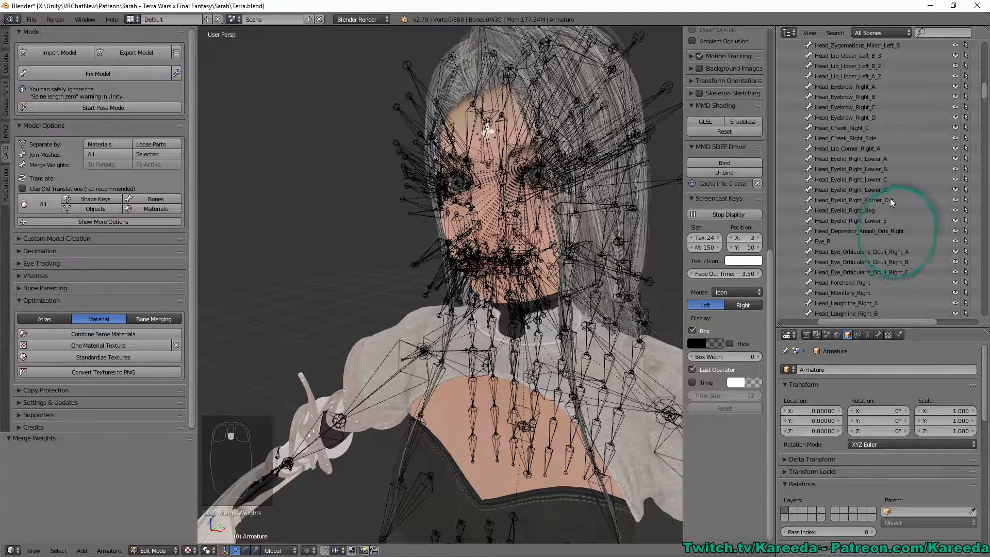
pyautogui.scroll(-1, 890, 198)
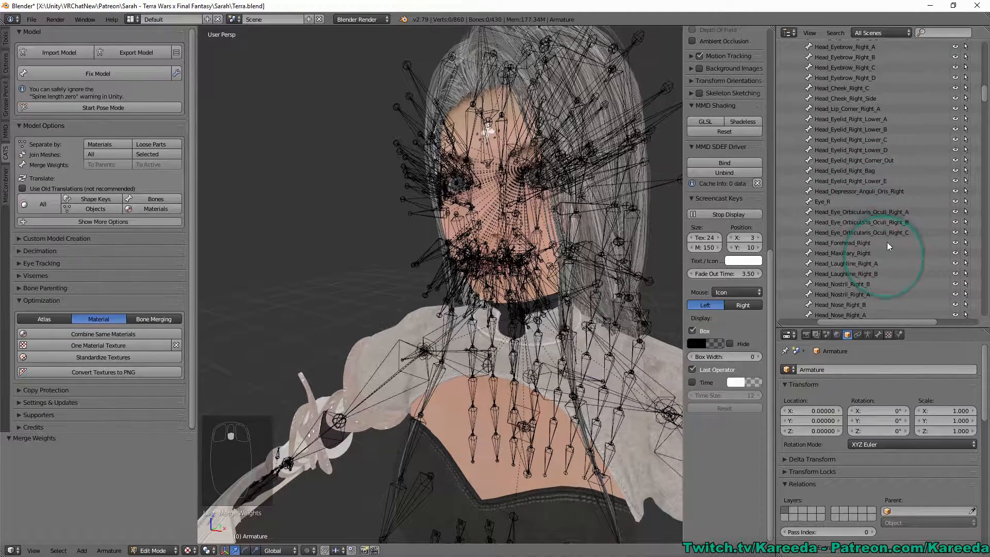
pyautogui.scroll(-2, 887, 242)
pyautogui.click(857, 227)
pyautogui.keyDown('ctrl'); pyautogui.click(855, 235); pyautogui.keyUp('ctrl')
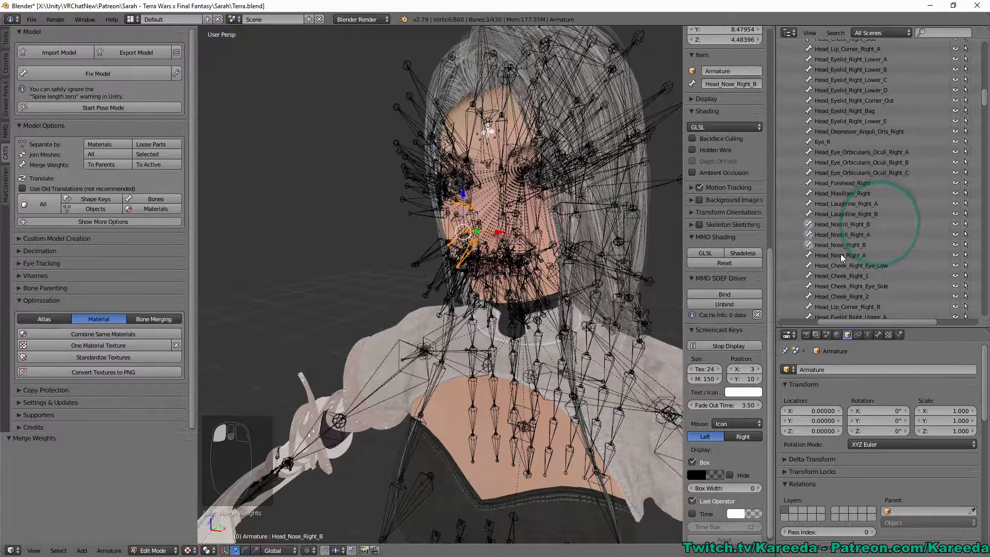
pyautogui.keyDown('ctrl'); pyautogui.click(842, 255); pyautogui.keyUp('ctrl')
pyautogui.scroll(-2, 861, 229)
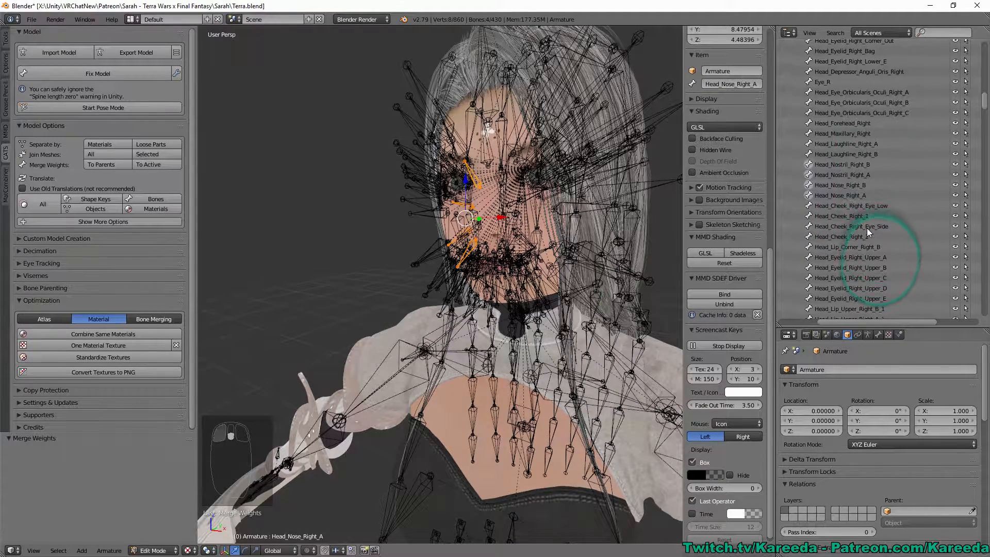
# Add the Head_Nose_Middle bone to the selected right nose and nostril bones
pyautogui.scroll(5, 895, 253)
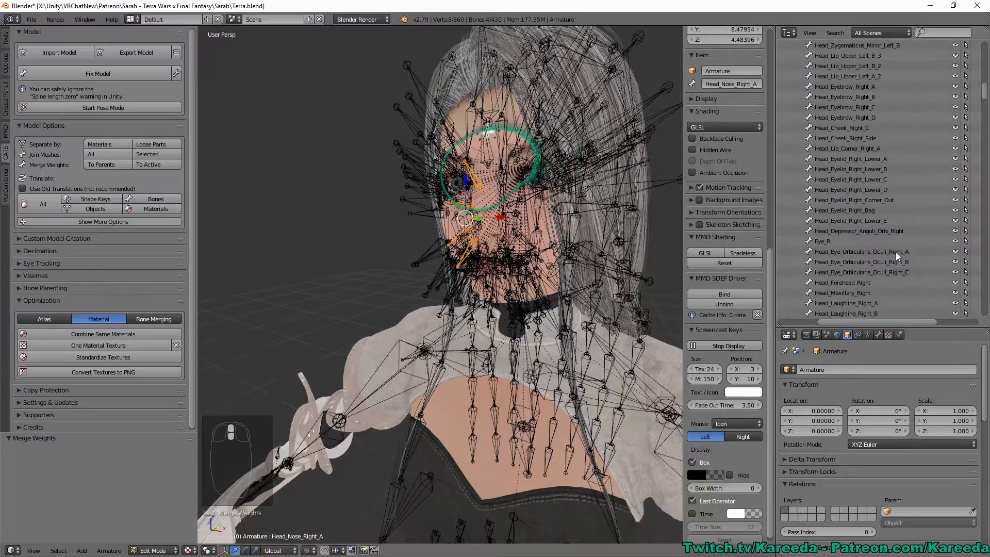
pyautogui.moveTo(578, 227)
pyautogui.mouseDown(button='middle')
pyautogui.moveTo(539, 225)
pyautogui.moveTo(601, 228)
pyautogui.moveTo(585, 233)
pyautogui.mouseUp(button='middle')
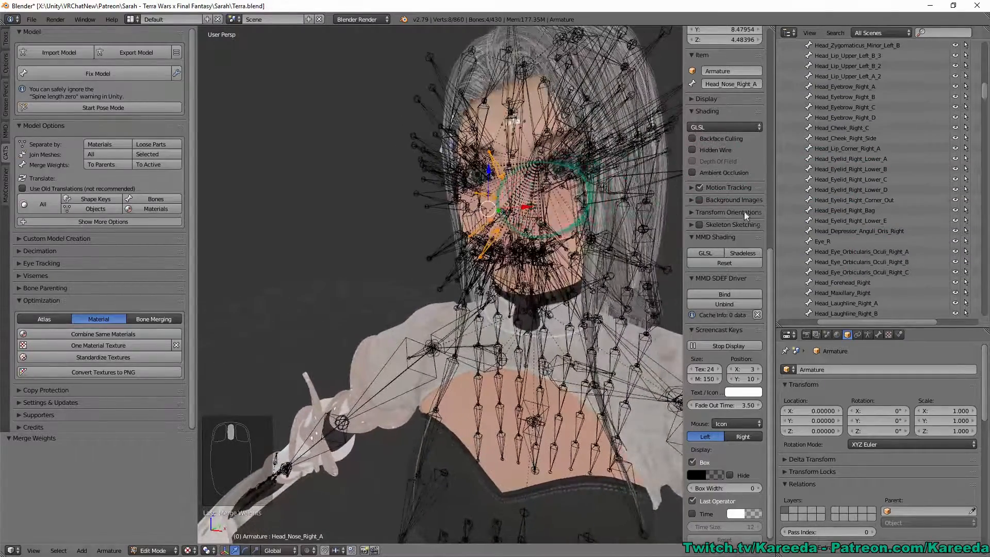
pyautogui.scroll(3, 918, 220)
pyautogui.scroll(3, 914, 221)
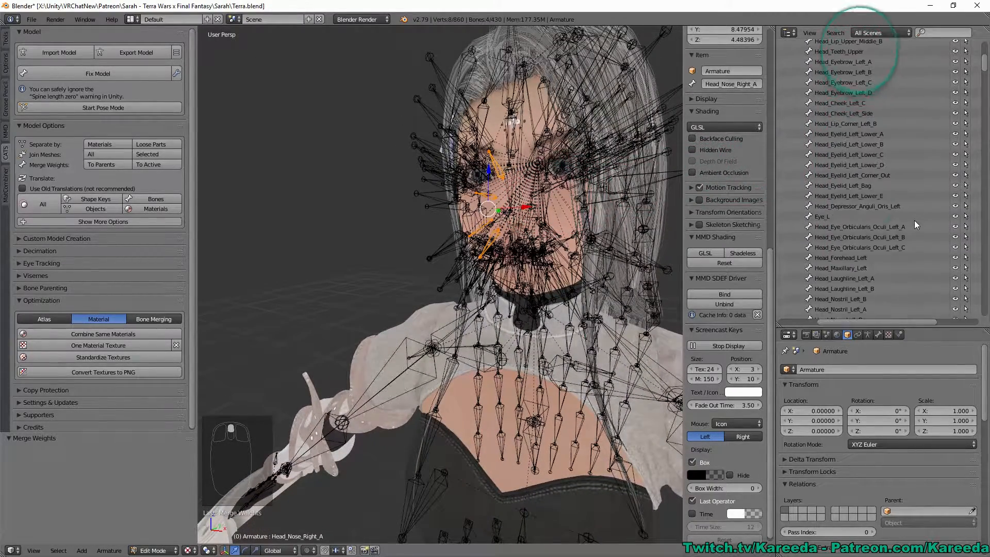
pyautogui.scroll(5, 915, 221)
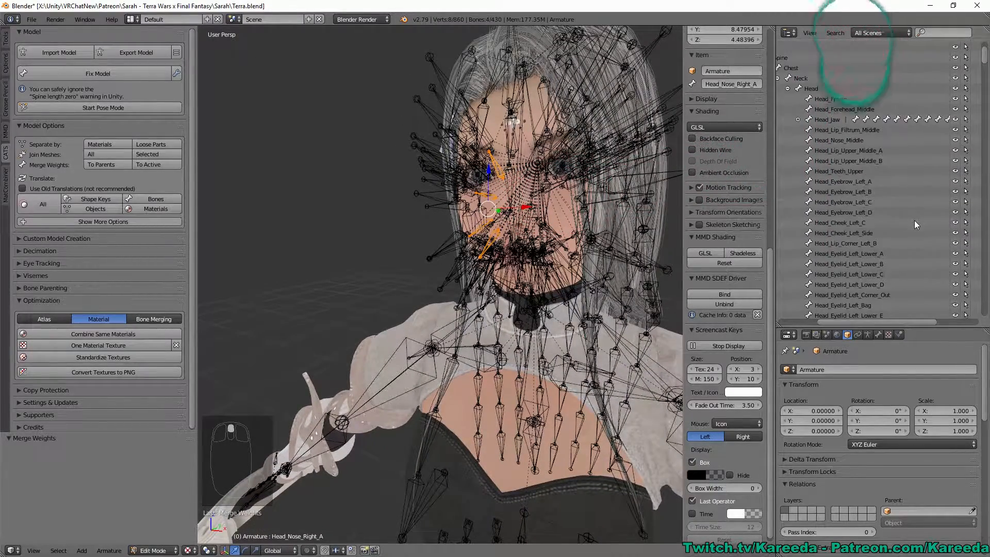
pyautogui.keyDown('ctrl'); pyautogui.click(855, 139); pyautogui.keyUp('ctrl')
# Add the A and B bones of Head_Nostril_Left and Head_Nose_Left to the selection and merge all selected bones' weights into their parents
pyautogui.scroll(-5, 896, 169)
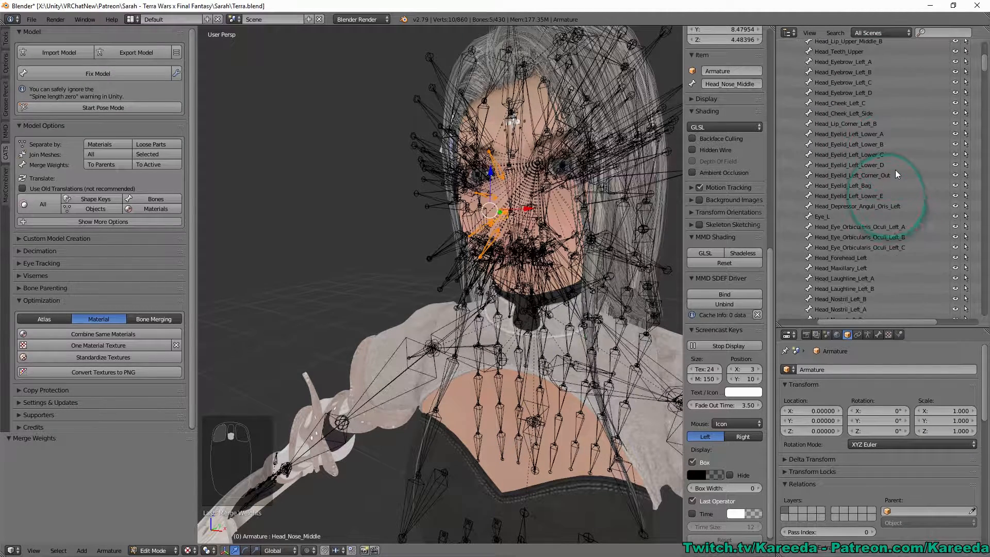
pyautogui.scroll(-4, 895, 169)
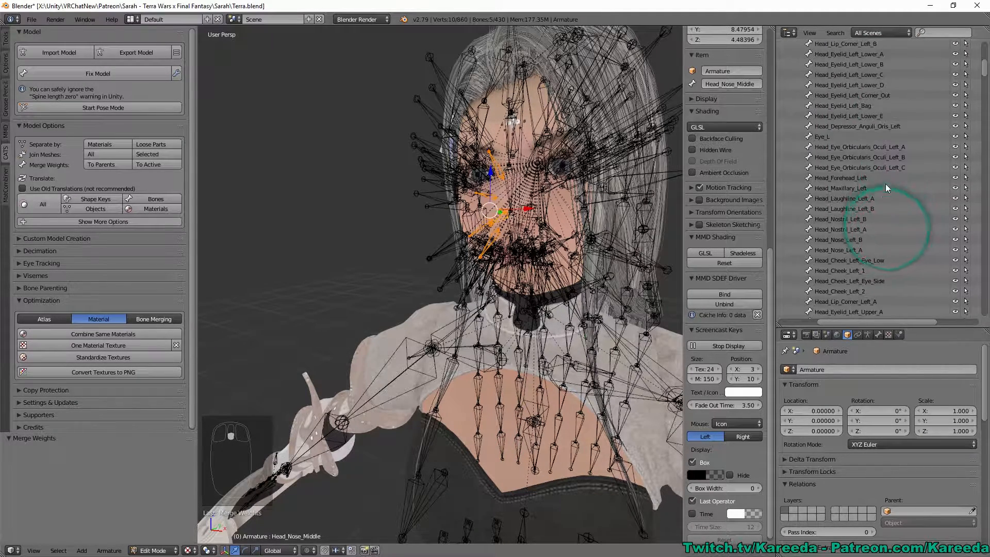
pyautogui.keyDown('ctrl'); pyautogui.click(847, 219); pyautogui.keyUp('ctrl')
pyautogui.keyDown('ctrl'); pyautogui.click(849, 229); pyautogui.keyUp('ctrl')
pyautogui.keyDown('ctrl'); pyautogui.click(849, 240); pyautogui.keyUp('ctrl')
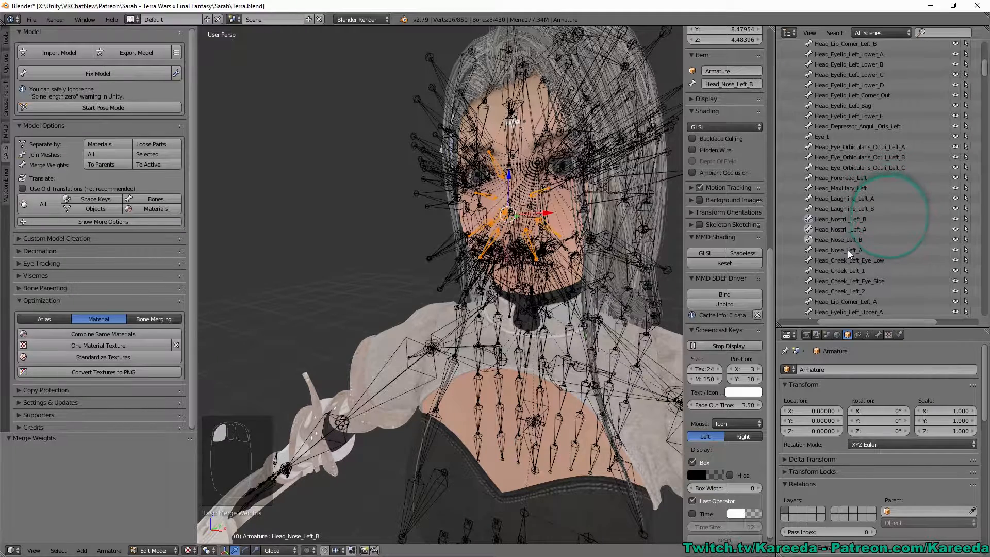
pyautogui.keyDown('ctrl'); pyautogui.click(848, 250); pyautogui.keyUp('ctrl')
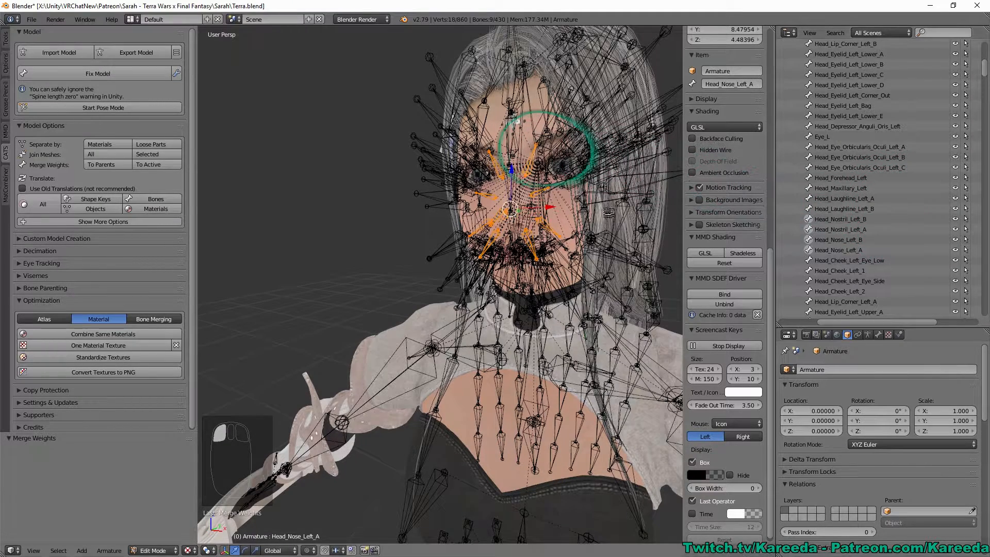
pyautogui.click(107, 165)
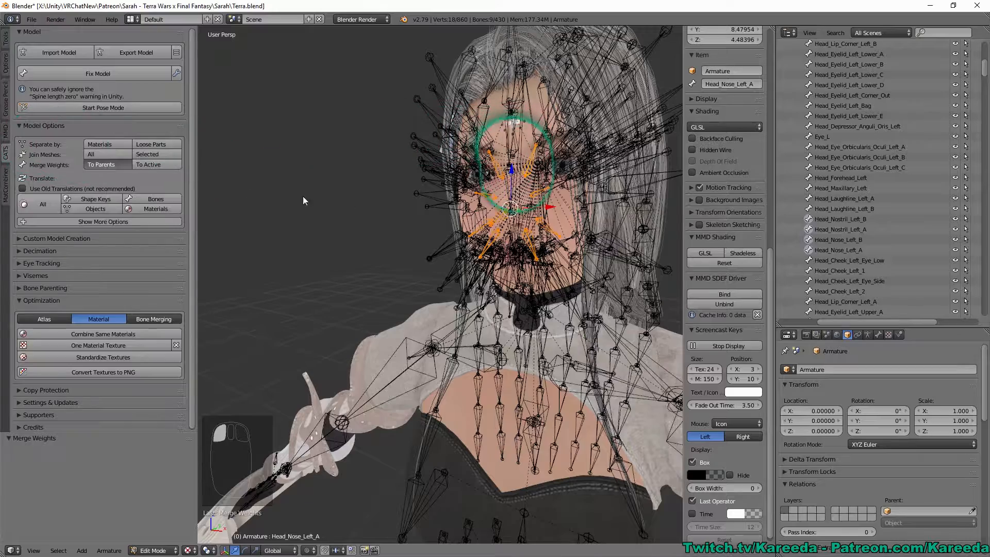
# Collapse the Neck branch in the bone hierarchy to reach the left arm bones
pyautogui.moveTo(428, 211); pyautogui.dragTo(471, 214, button='middle')
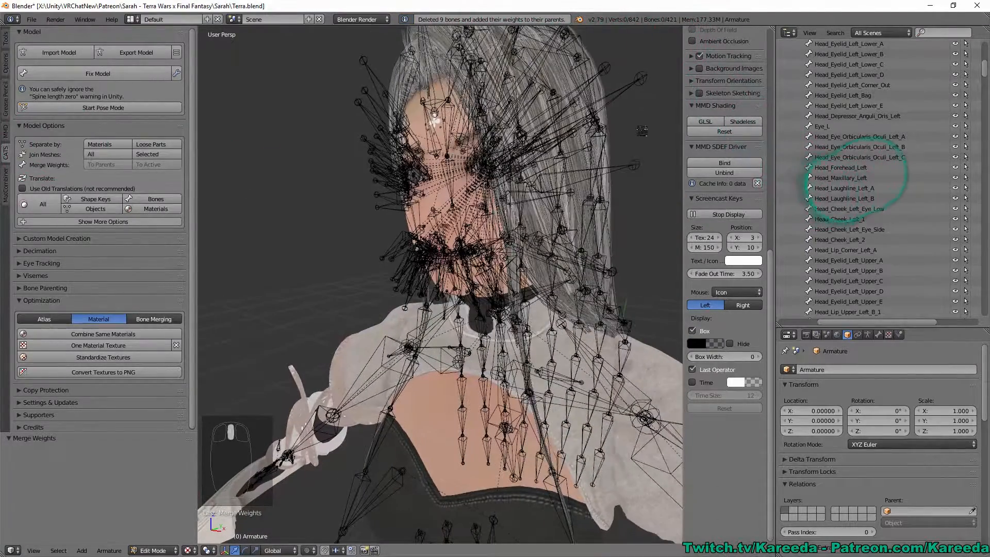
pyautogui.moveTo(645, 138); pyautogui.dragTo(574, 224, button='middle')
pyautogui.moveTo(564, 257); pyautogui.dragTo(574, 251, button='middle')
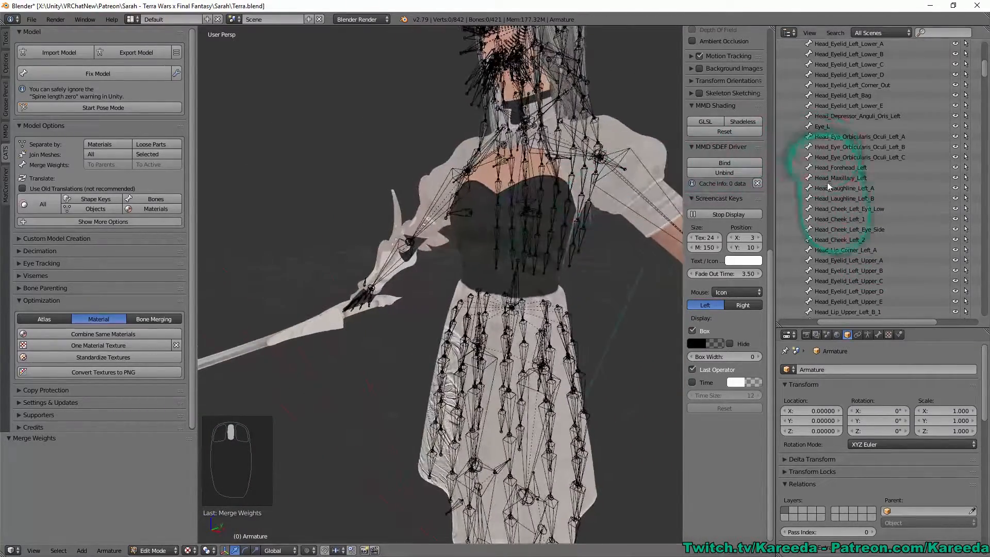
pyautogui.scroll(13, 831, 181)
pyautogui.moveTo(834, 319); pyautogui.dragTo(813, 323)
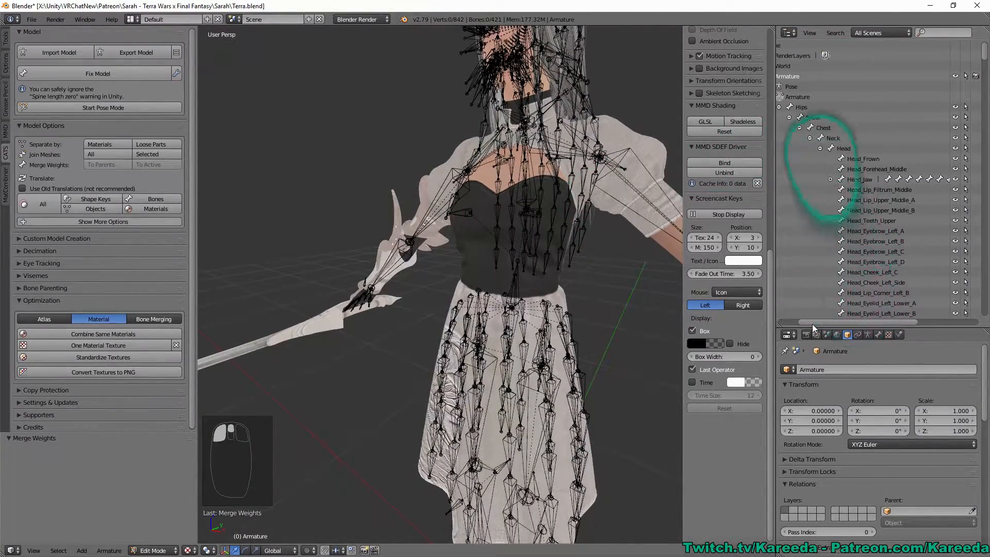
pyautogui.click(810, 138)
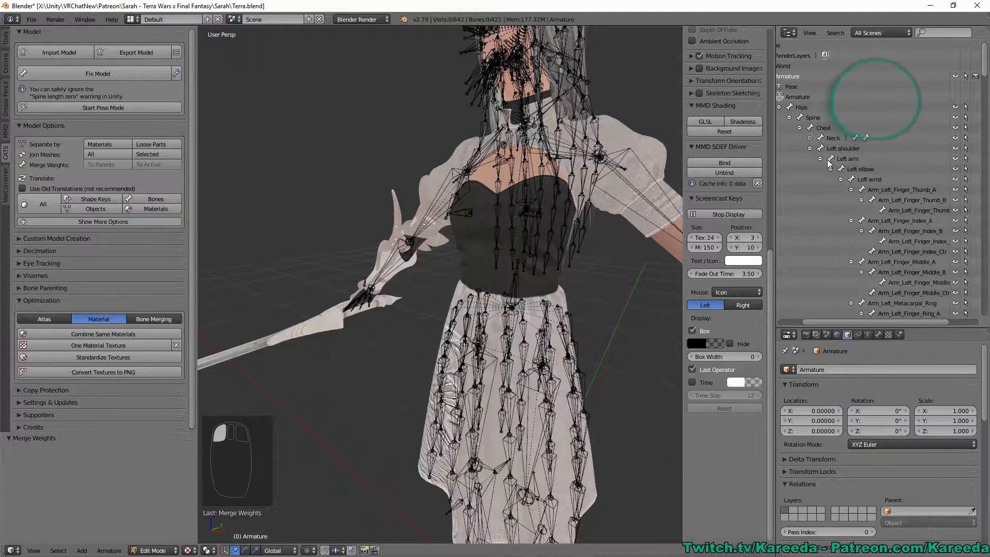
# Collapse the Arm_Left_Finger_Thumb_A, Arm_Left_Finger_Index_A and Arm_Left_Finger_Middle_A branches under Left wrist
pyautogui.moveTo(835, 323); pyautogui.dragTo(856, 323)
pyautogui.scroll(-1, 849, 186)
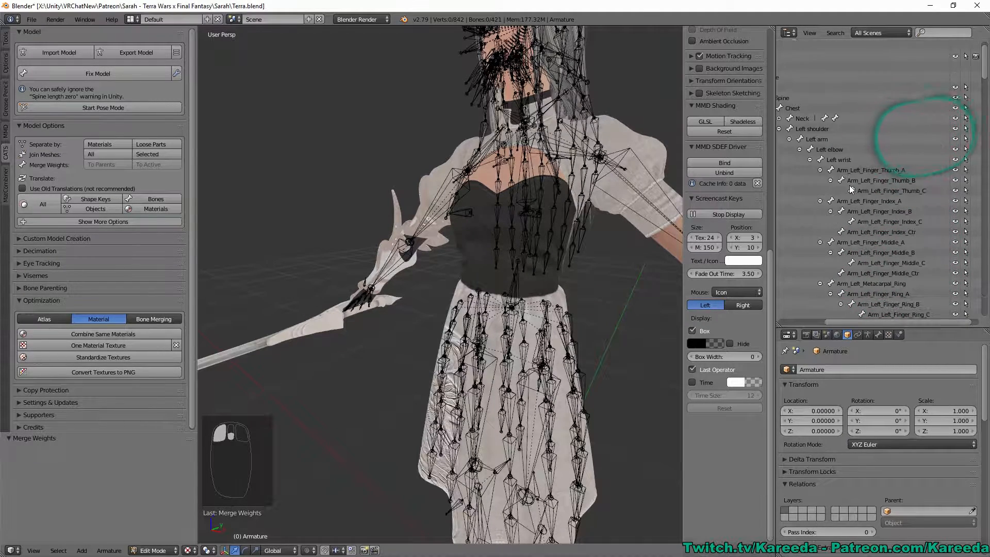
pyautogui.scroll(-2, 856, 175)
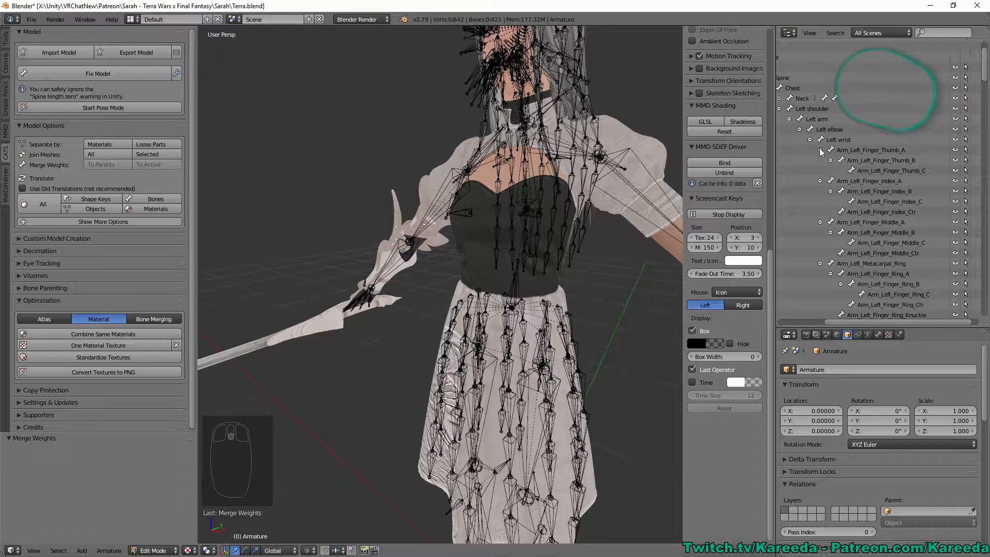
pyautogui.click(820, 150)
pyautogui.click(820, 160)
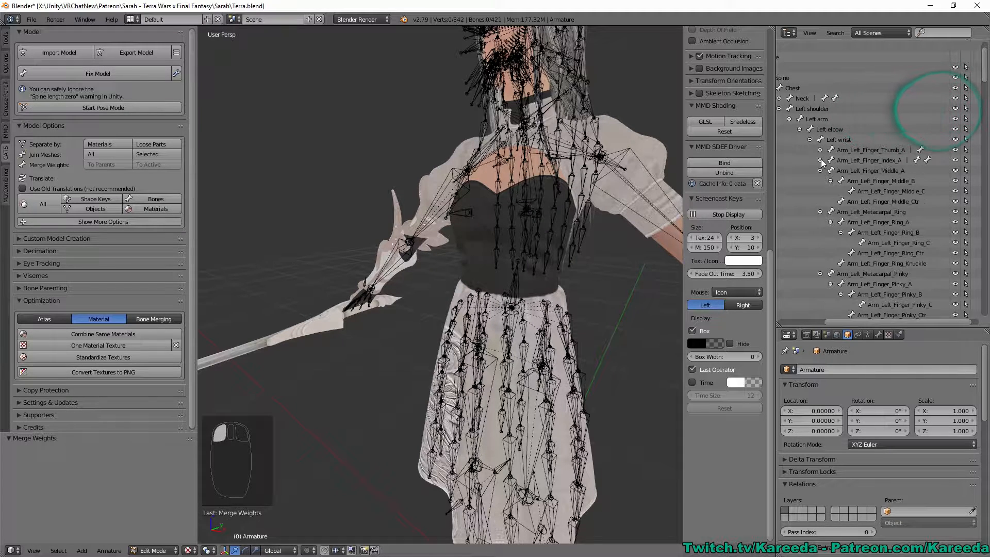
pyautogui.click(821, 171)
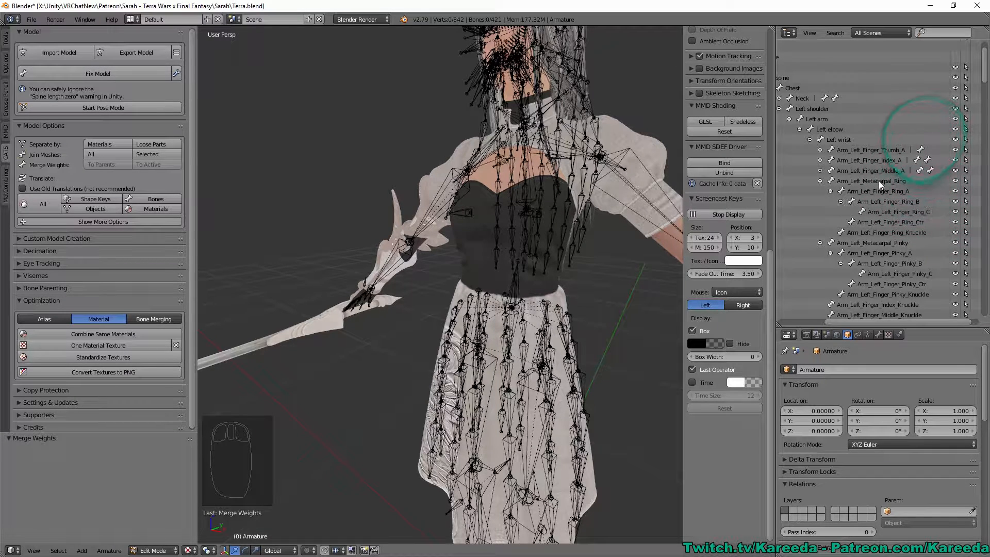
# Select Arm_Left_Metacarpal_Ring, Arm_Left_Metacarpal_Pinky, Arm_Left_Elbow_Ctr_4, Arm_Left_Elbow_Ctr_3 and Arm_Left_Elbow_Ctr_2 together
pyautogui.click(893, 181)
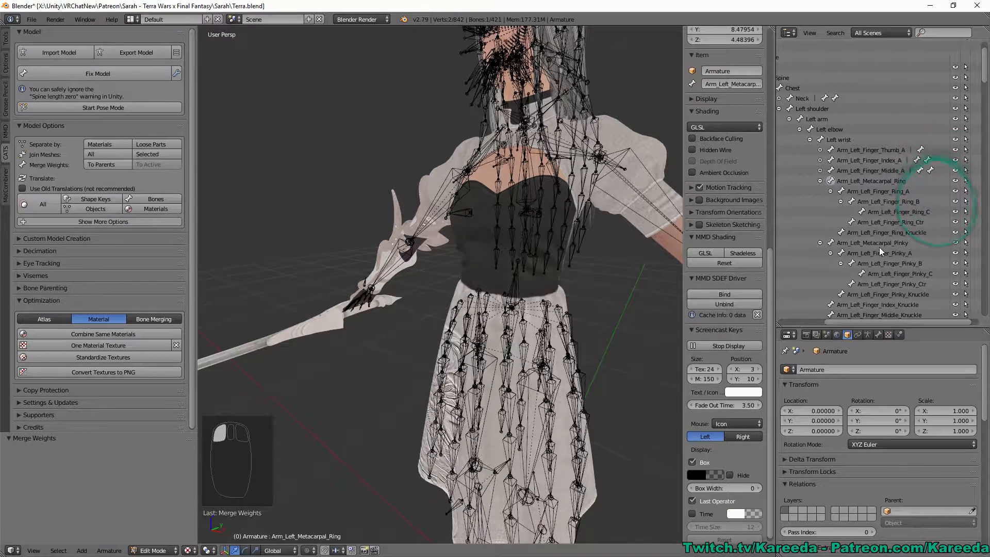
pyautogui.keyDown('ctrl'); pyautogui.click(887, 243); pyautogui.keyUp('ctrl')
pyautogui.scroll(-3, 914, 263)
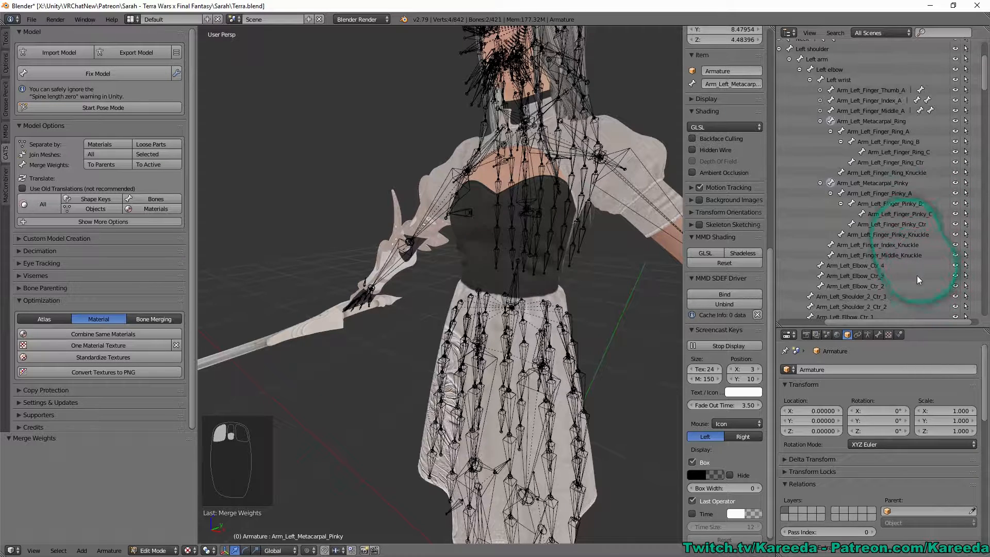
pyautogui.keyDown('ctrl'); pyautogui.click(856, 266); pyautogui.keyUp('ctrl')
pyautogui.keyDown('ctrl'); pyautogui.click(855, 275); pyautogui.keyUp('ctrl')
pyautogui.keyDown('ctrl'); pyautogui.click(867, 285); pyautogui.keyUp('ctrl')
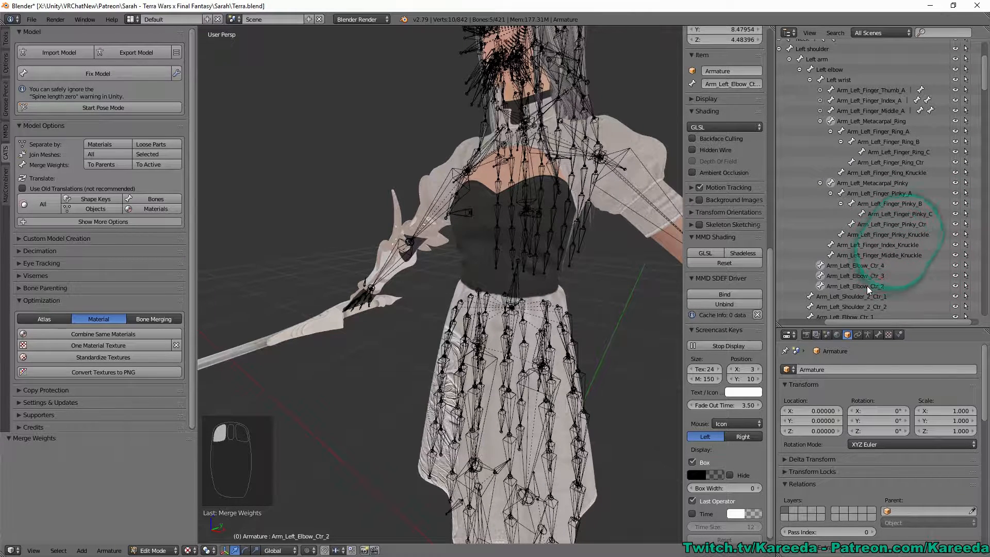
# Add the left middle, index and pinky knuckle bones to the selection and check the selected bones on the left hand
pyautogui.keyDown('ctrl'); pyautogui.click(899, 255); pyautogui.keyUp('ctrl')
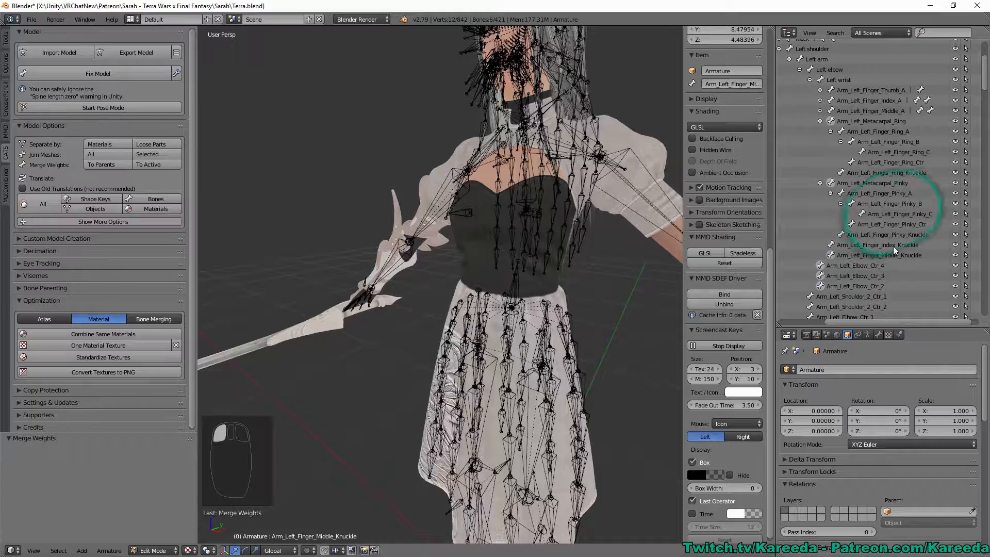
pyautogui.keyDown('ctrl'); pyautogui.click(893, 246); pyautogui.keyUp('ctrl')
pyautogui.keyDown('ctrl'); pyautogui.click(901, 234); pyautogui.keyUp('ctrl')
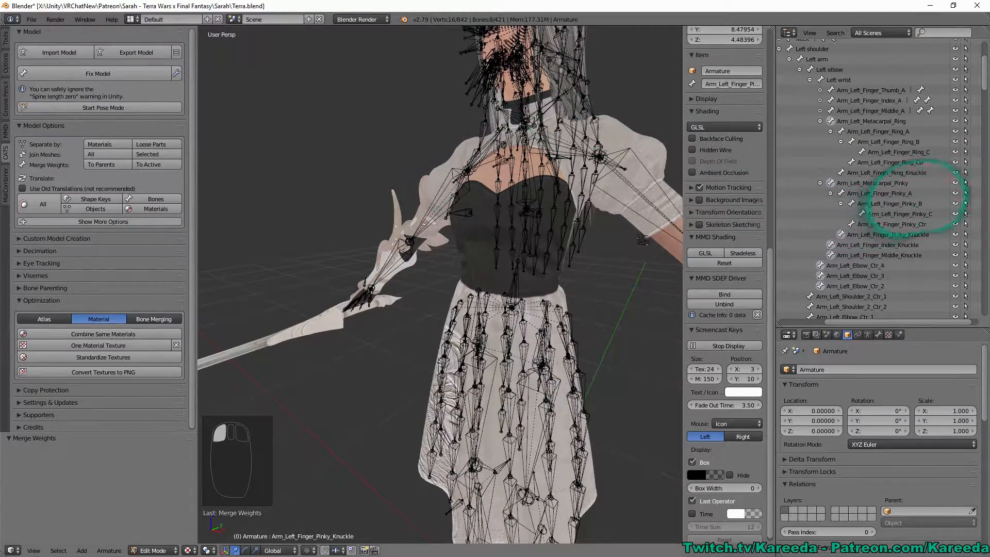
pyautogui.moveTo(644, 240); pyautogui.dragTo(432, 227, button='middle')
pyautogui.scroll(3, 433, 227)
pyautogui.moveTo(432, 273); pyautogui.dragTo(508, 254, button='middle')
pyautogui.scroll(-4, 473, 238)
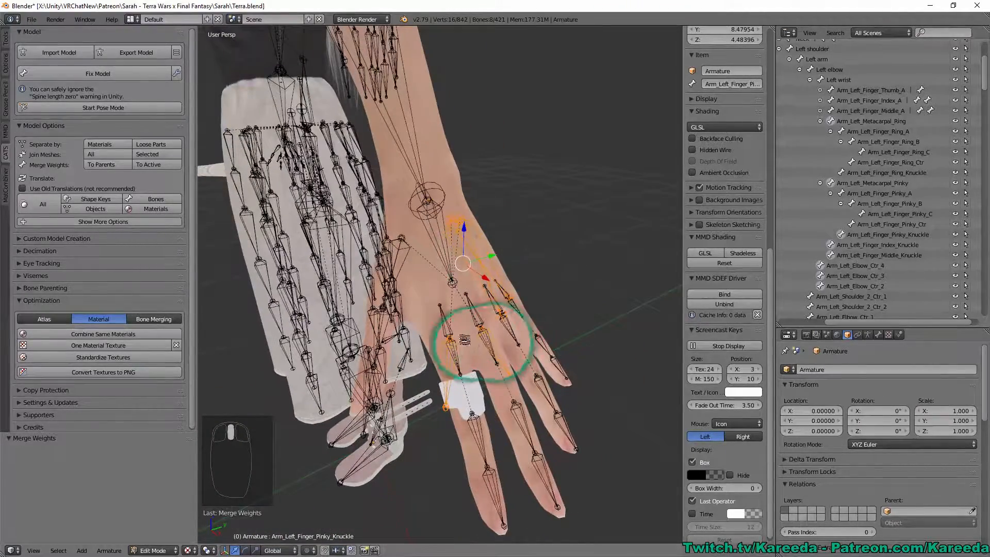
pyautogui.moveTo(465, 339); pyautogui.dragTo(496, 269)
pyautogui.moveTo(556, 246); pyautogui.dragTo(570, 238, button='middle')
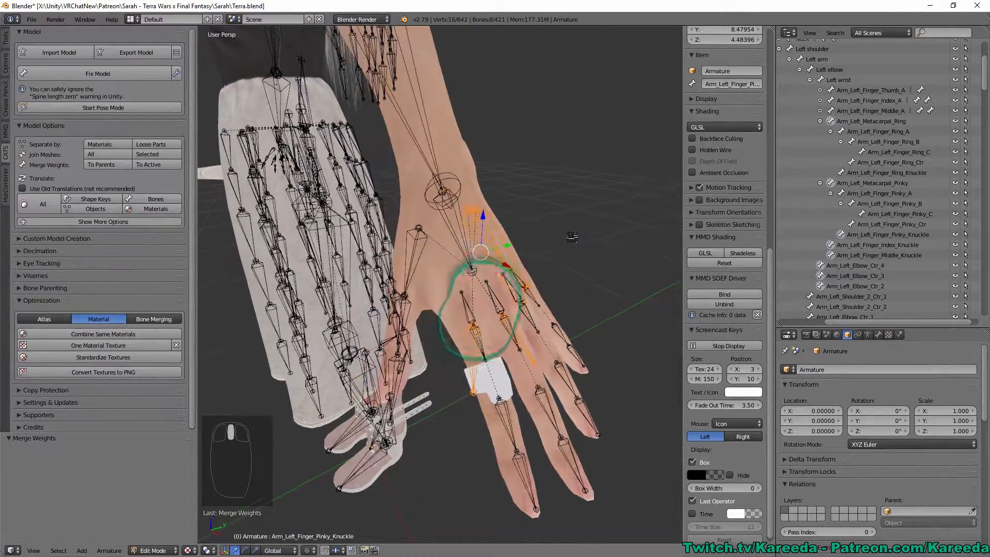
# Add Arm_Left_Elbow_Ctr_1, Arm_Left_Shoulder_2_Ctr_2, Arm_Left_Shoulder_2_Ctr_1 and Arm_Left_Shoulder_Ctr to the selected left arm bones
pyautogui.scroll(-3, 895, 264)
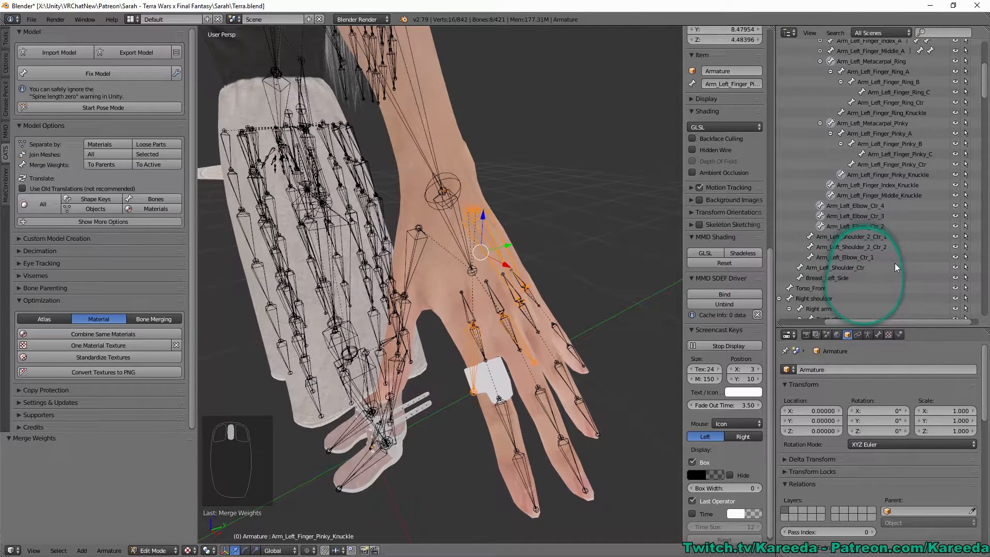
pyautogui.keyDown('shift'); pyautogui.click(847, 256); pyautogui.keyUp('shift')
pyautogui.keyDown('shift'); pyautogui.click(850, 247); pyautogui.keyUp('shift')
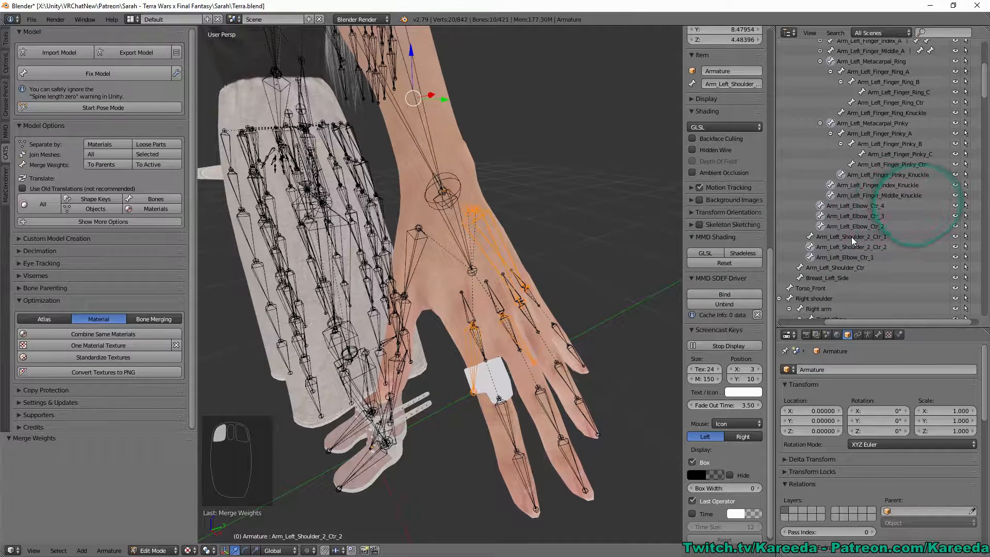
pyautogui.keyDown('shift'); pyautogui.click(852, 236); pyautogui.keyUp('shift')
pyautogui.keyDown('shift'); pyautogui.click(842, 268); pyautogui.keyUp('shift')
pyautogui.scroll(-4, 610, 250)
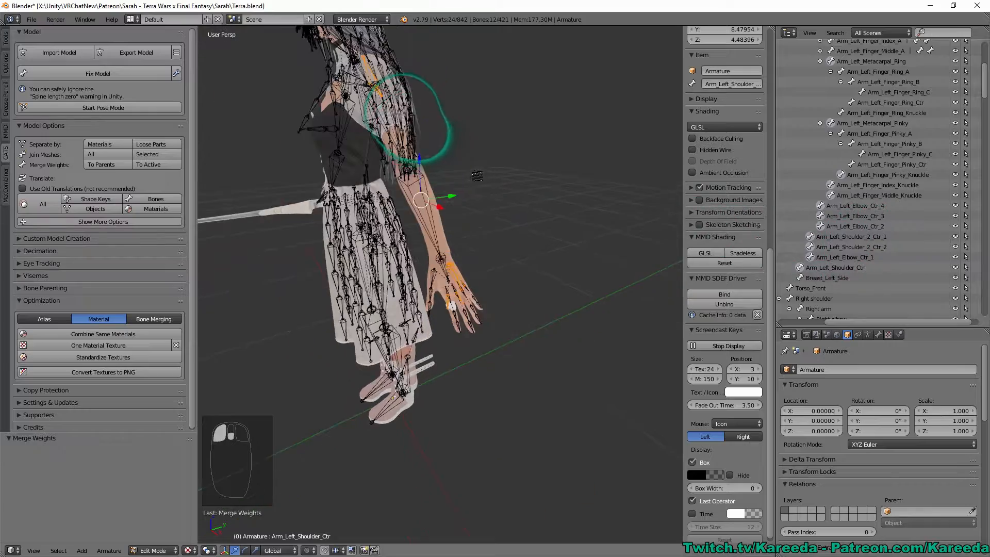
# Check the selected left shoulder and arm bones on the model and merge their weights into their parents
pyautogui.moveTo(475, 175); pyautogui.dragTo(588, 289, button='middle')
pyautogui.scroll(7, 588, 289)
pyautogui.moveTo(521, 221); pyautogui.dragTo(588, 199, button='middle')
pyautogui.scroll(-6, 586, 208)
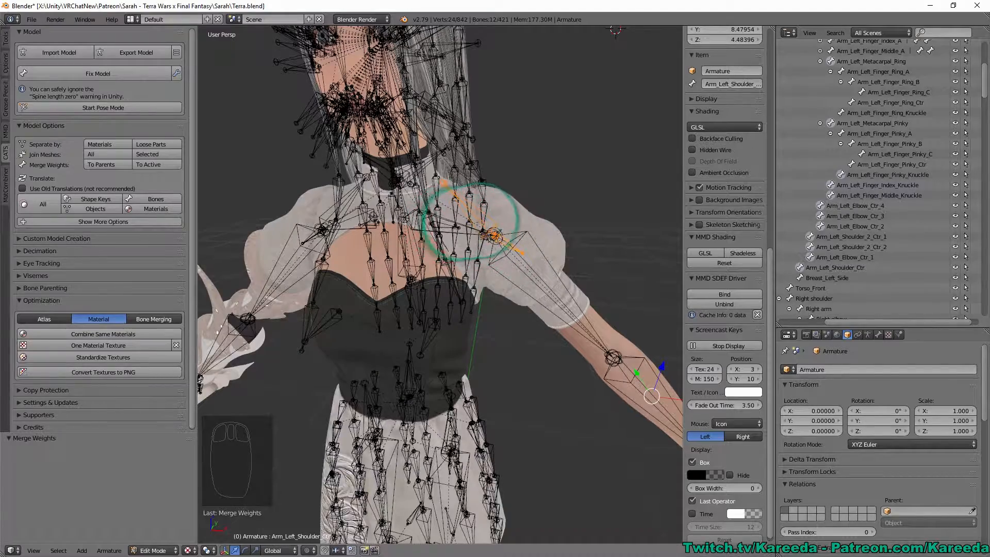
pyautogui.moveTo(502, 235); pyautogui.dragTo(483, 206, button='middle')
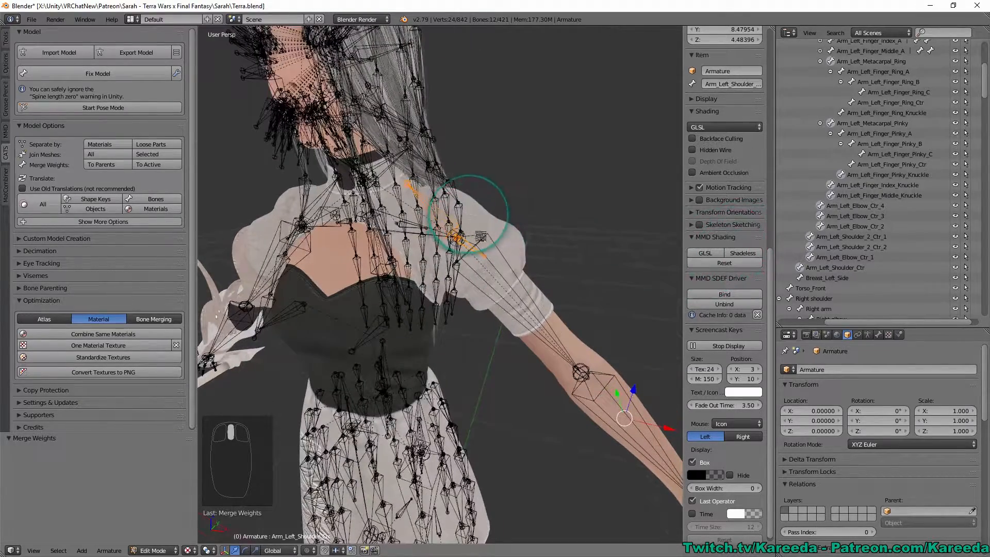
pyautogui.keyDown('shift'); pyautogui.moveTo(657, 310); pyautogui.dragTo(561, 191, button='middle'); pyautogui.keyUp('shift')
pyautogui.scroll(-4, 530, 203)
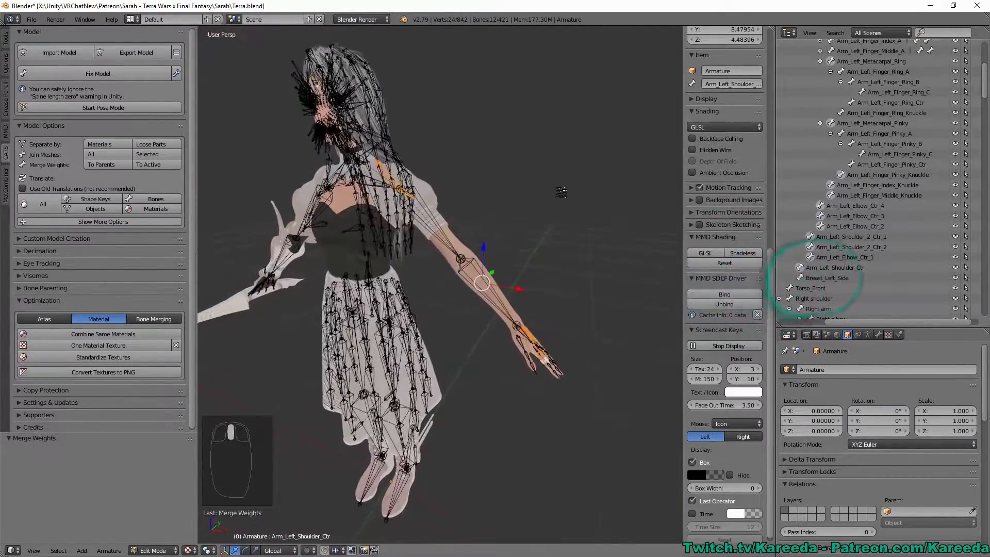
pyautogui.scroll(3, 561, 192)
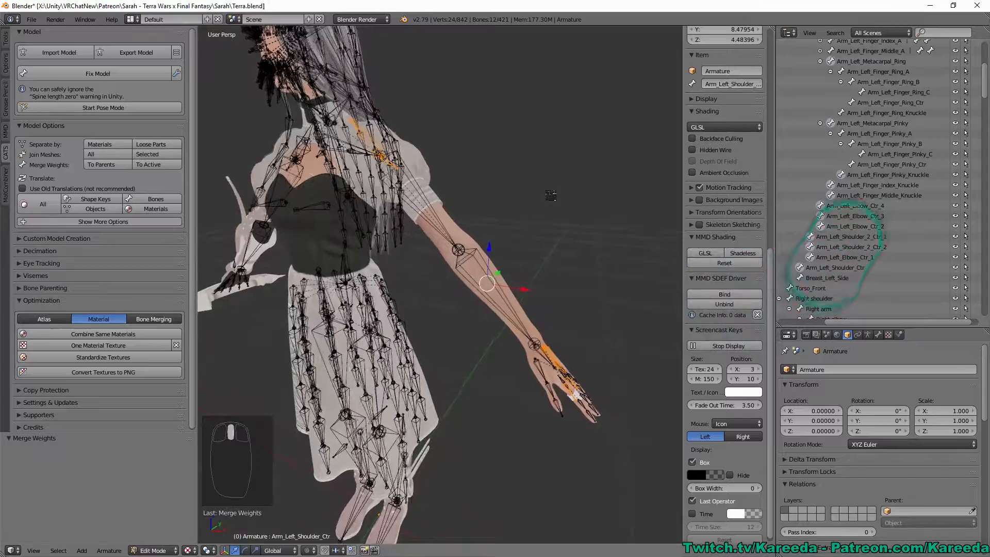
pyautogui.click(107, 166)
# Select the index, middle, ring and pinky Ctr bones on the left hand and merge their weights into their parents
pyautogui.moveTo(517, 257); pyautogui.dragTo(511, 227, button='middle')
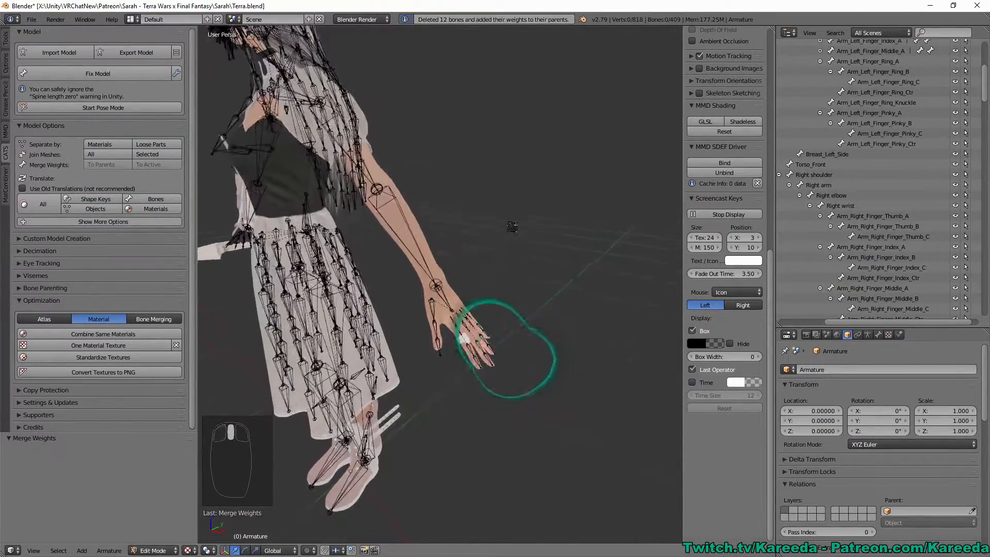
pyautogui.scroll(5, 512, 227)
pyautogui.scroll(4, 484, 227)
pyautogui.keyDown('shift'); pyautogui.moveTo(517, 270); pyautogui.dragTo(479, 225, button='middle'); pyautogui.keyUp('shift')
pyautogui.scroll(-5, 481, 227)
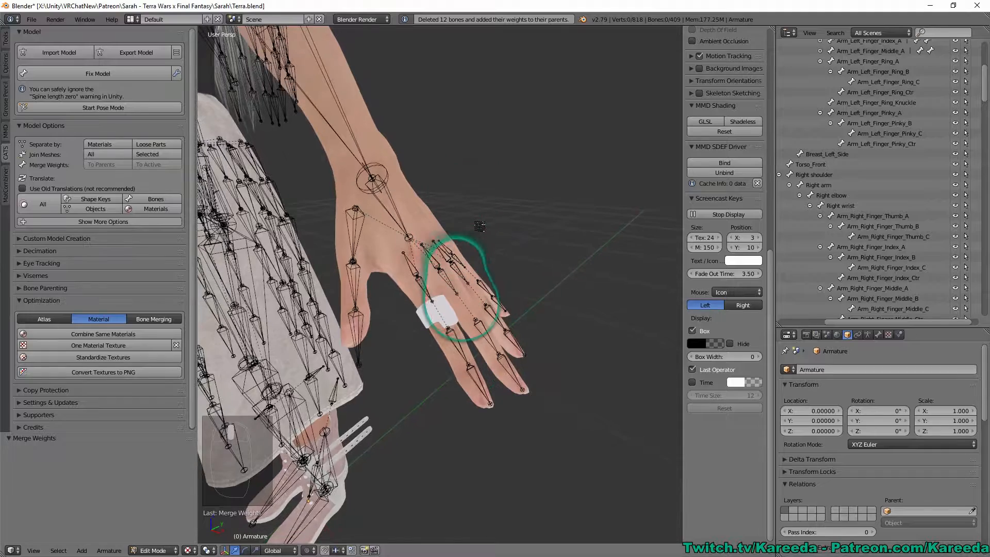
pyautogui.rightClick(452, 246)
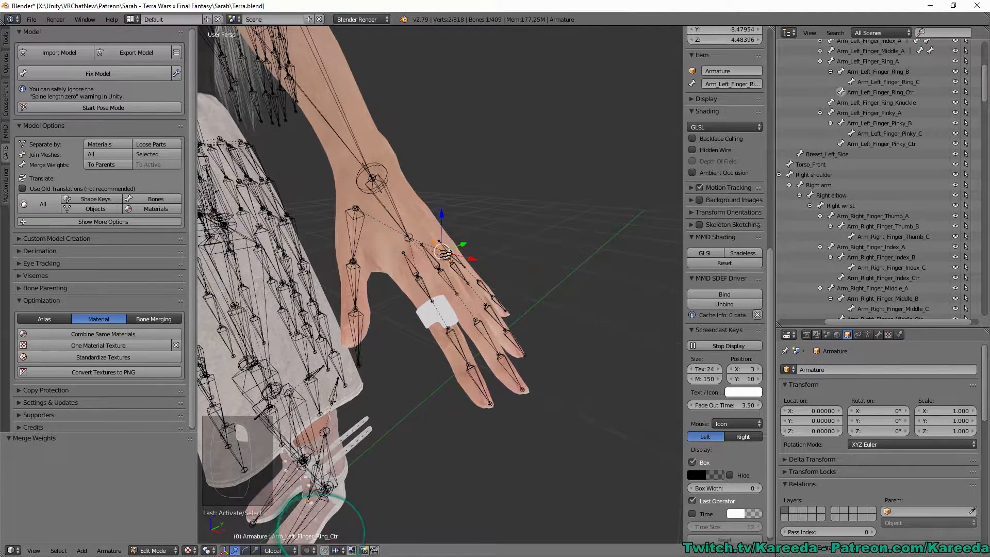
pyautogui.rightClick(436, 257)
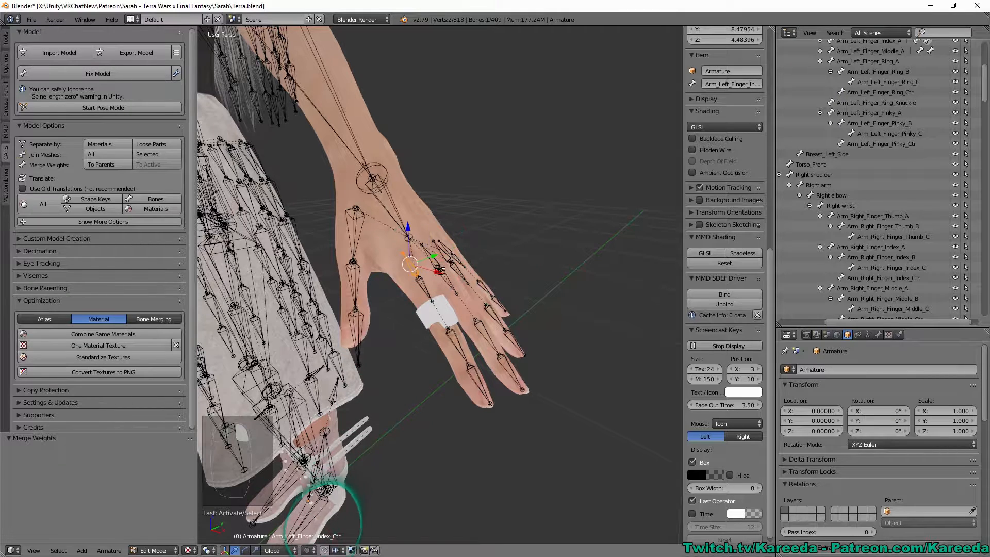
pyautogui.rightClick(412, 258)
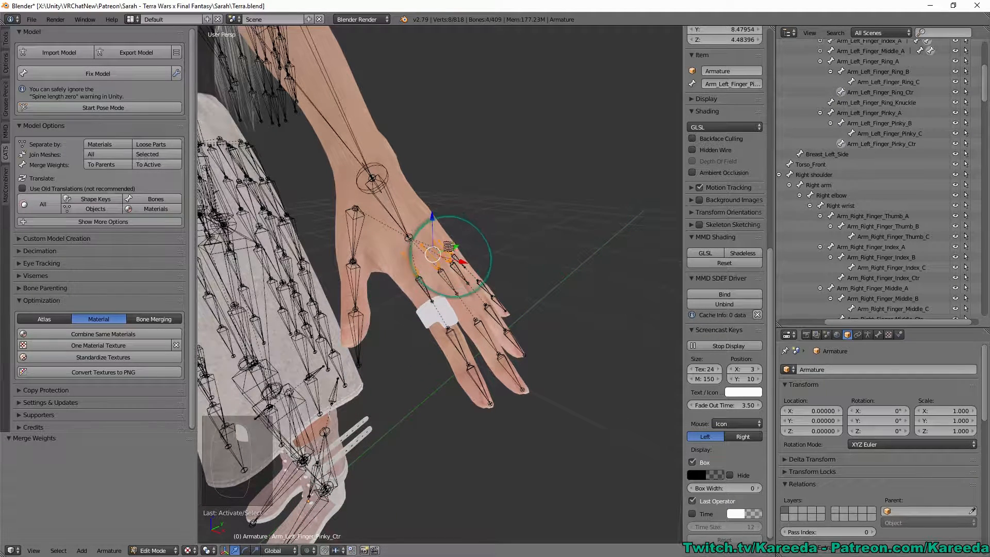
pyautogui.click(109, 164)
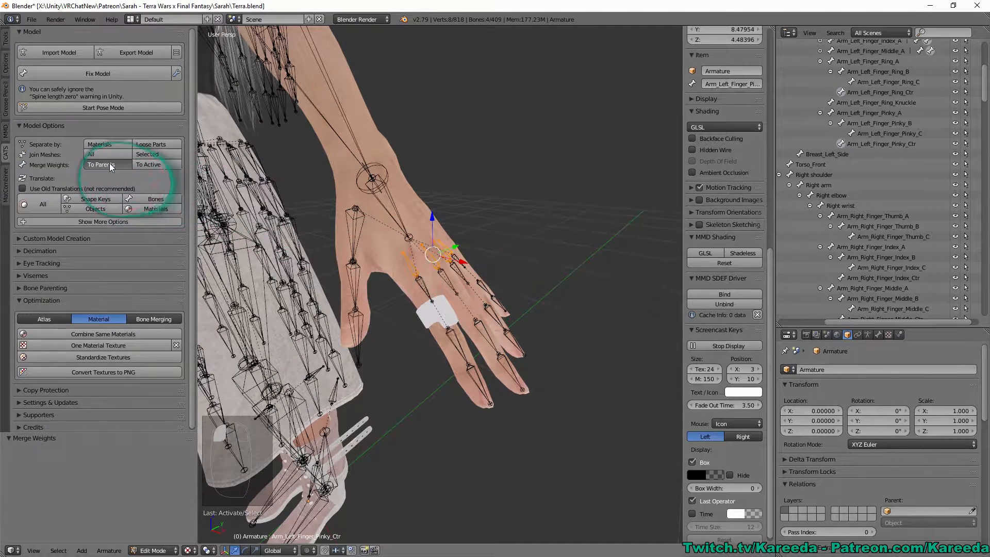
# Test the left hand's deformation by rotating Arm_Left_Finger_Pinky_A in pose mode, and leave pose mode
pyautogui.click(101, 108)
pyautogui.click(415, 255)
pyautogui.press('r')
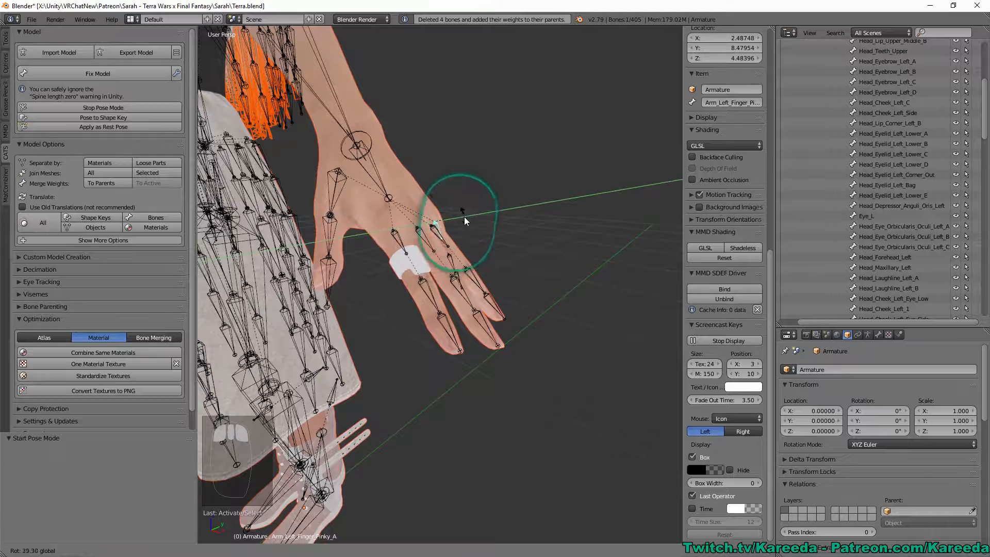
pyautogui.moveTo(464, 216)
pyautogui.mouseDown()
pyautogui.moveTo(460, 223)
pyautogui.moveTo(449, 189)
pyautogui.moveTo(465, 227)
pyautogui.mouseUp()
pyautogui.moveTo(465, 227); pyautogui.dragTo(506, 237, button='middle')
pyautogui.click(563, 203)
pyautogui.moveTo(604, 182); pyautogui.dragTo(582, 211)
pyautogui.click(101, 109)
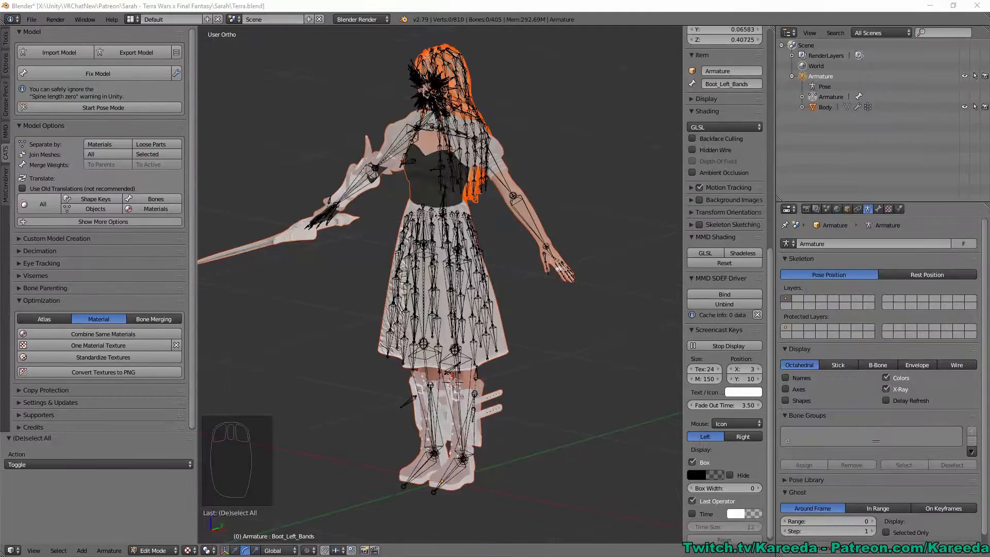
# Select Boot_Left_Cloth, the left boot's strap bone and Boot_Left, and merge their weights into their parents
pyautogui.moveTo(482, 355); pyautogui.dragTo(471, 364, button='middle')
pyautogui.scroll(8, 464, 356)
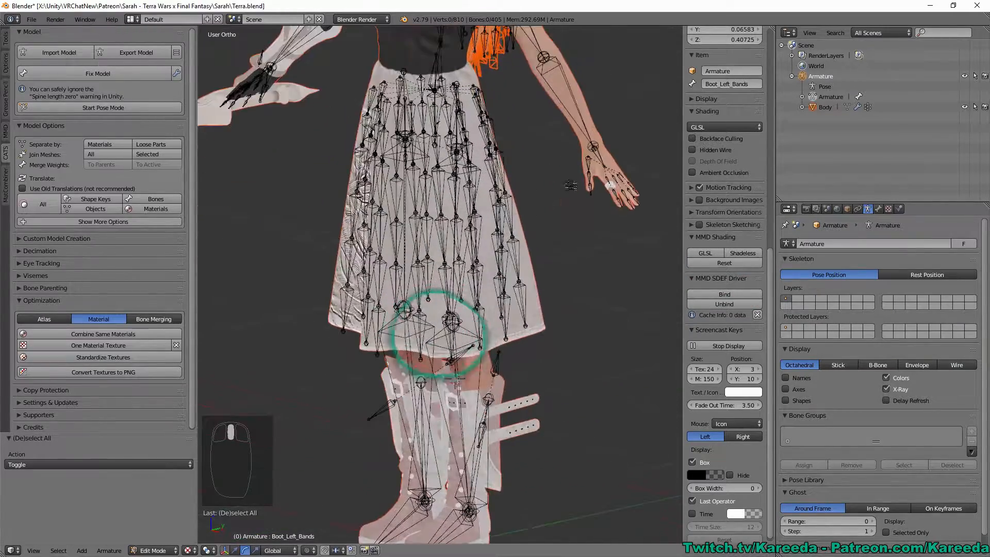
pyautogui.rightClick(475, 201)
pyautogui.moveTo(524, 214); pyautogui.dragTo(557, 214, button='middle')
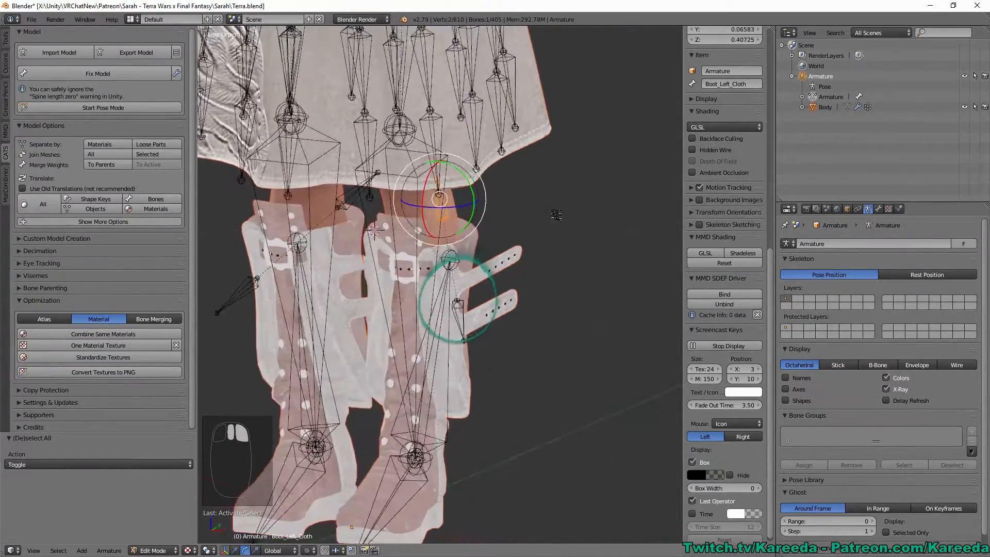
pyautogui.keyDown('shift'); pyautogui.rightClick(470, 317); pyautogui.keyUp('shift')
pyautogui.moveTo(470, 317); pyautogui.dragTo(426, 281, button='middle')
pyautogui.keyDown('shift'); pyautogui.rightClick(441, 356); pyautogui.keyUp('shift')
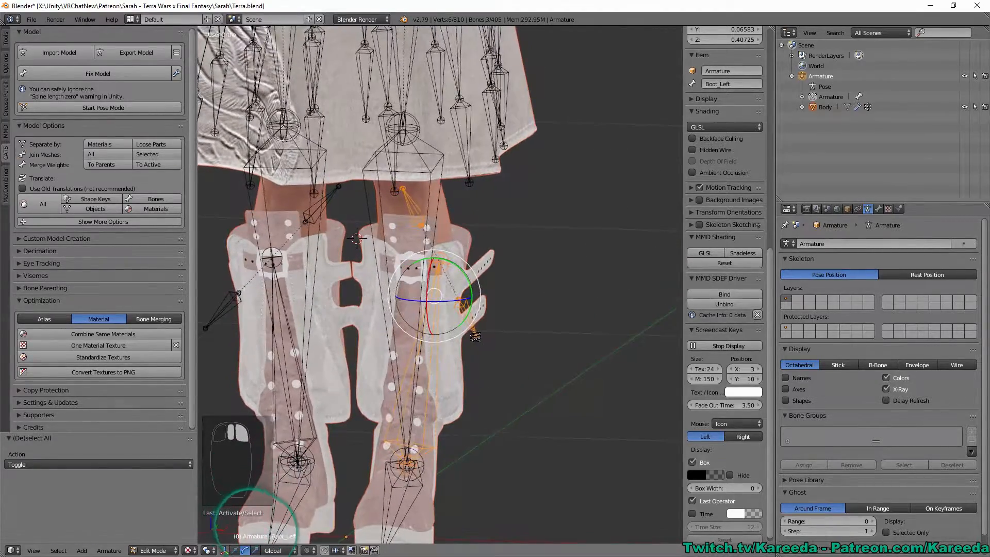
pyautogui.click(116, 165)
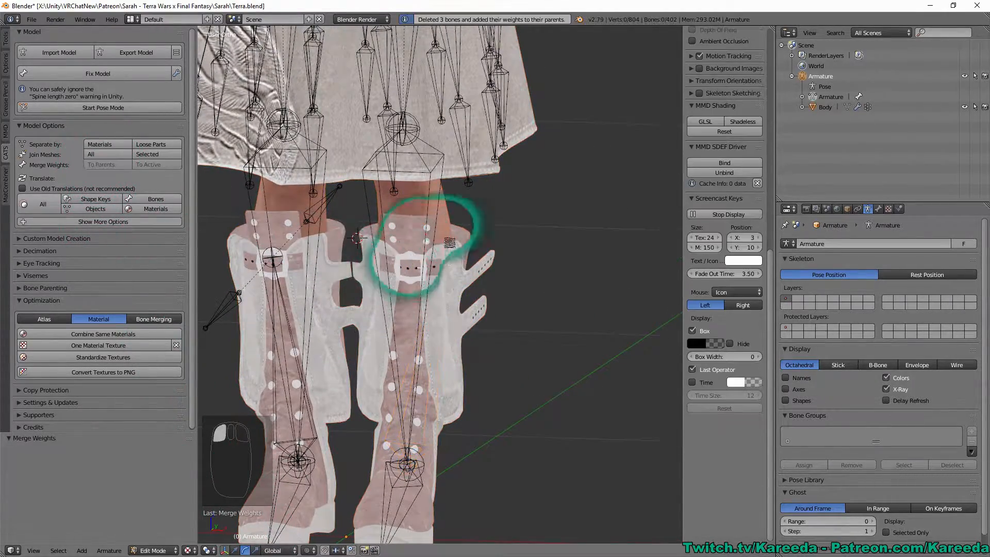
# Merge Leg_Left_Knee_Ctr_Back, Leg_Left_Knee_Ctr_2, Root_Boots_Left, Leg_Left_Thigh_Ctr_1, Leg_Left_Thigh_Ctr_Front and Leg_Left_Thigh_Ctr_Back into their parents
pyautogui.keyDown('shift'); pyautogui.click(802, 96); pyautogui.keyUp('shift')
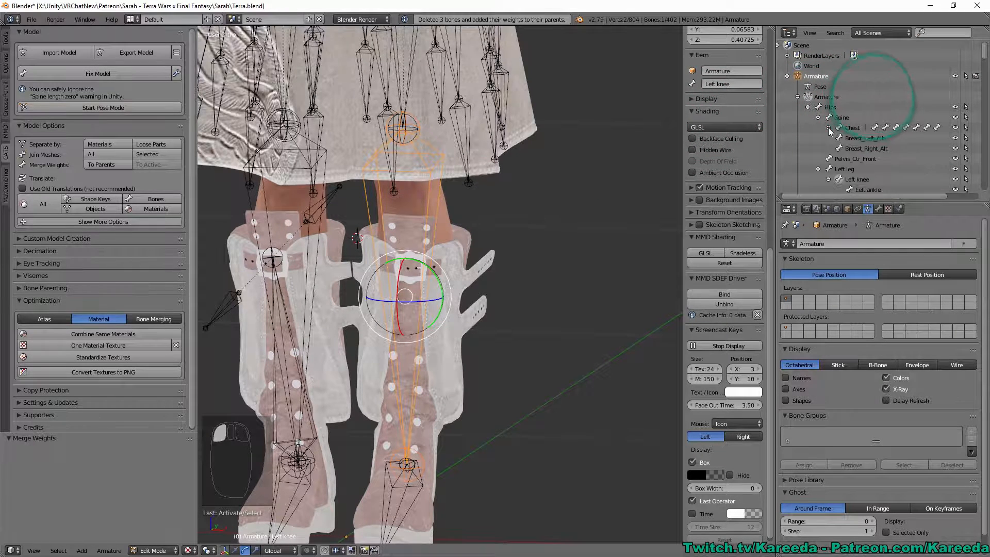
pyautogui.scroll(-5, 866, 168)
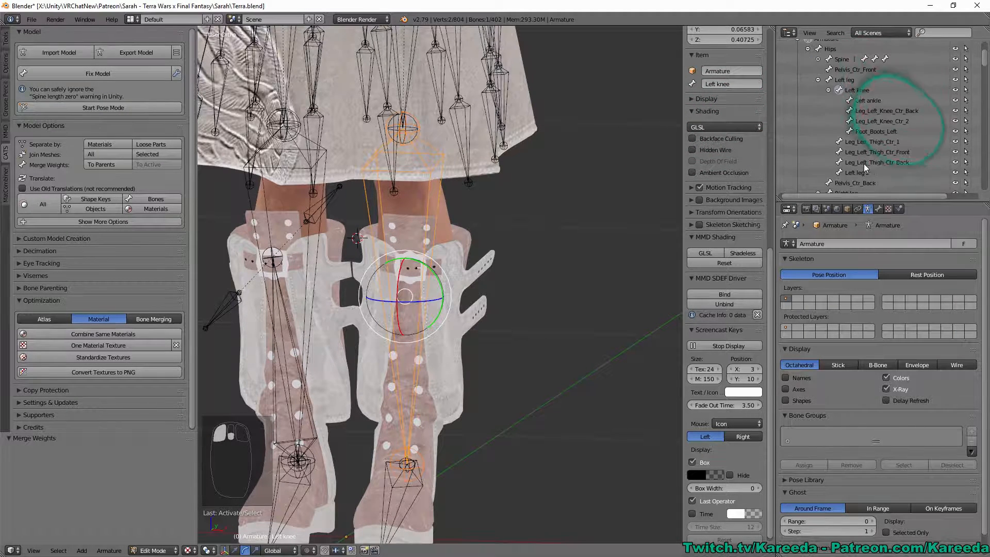
pyautogui.click(892, 122)
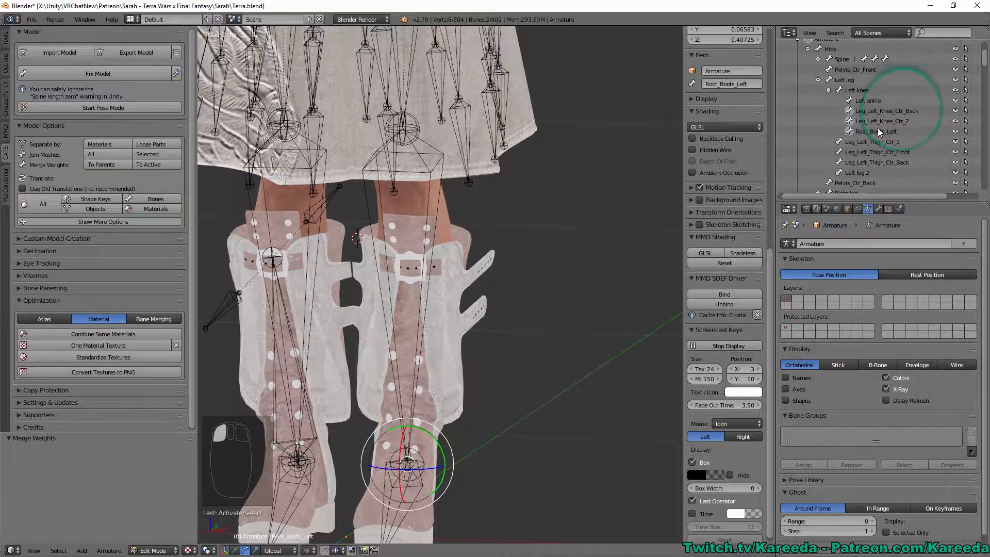
pyautogui.keyDown('ctrl'); pyautogui.click(887, 141); pyautogui.keyUp('ctrl')
pyautogui.keyDown('ctrl'); pyautogui.click(880, 152); pyautogui.keyUp('ctrl')
pyautogui.keyDown('ctrl'); pyautogui.click(875, 162); pyautogui.keyUp('ctrl')
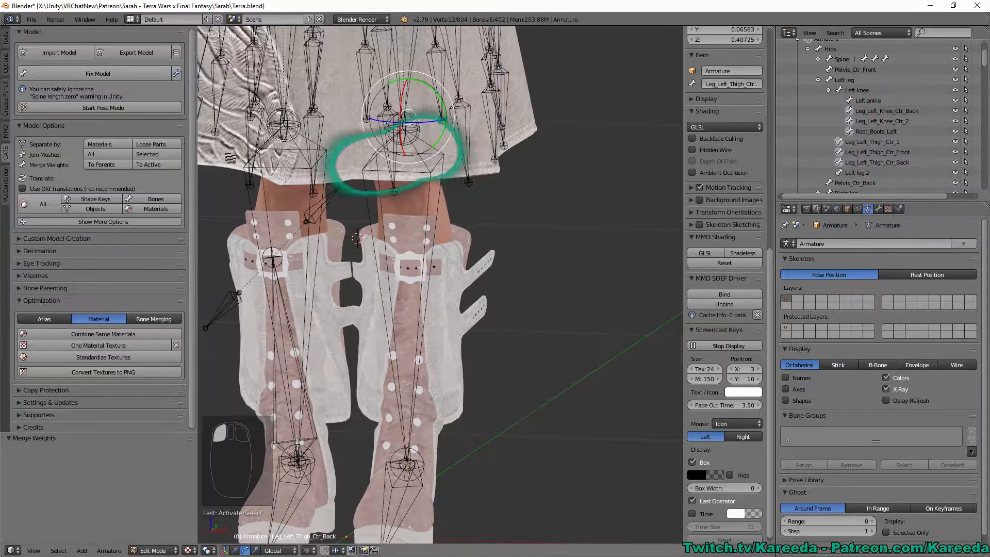
pyautogui.click(98, 164)
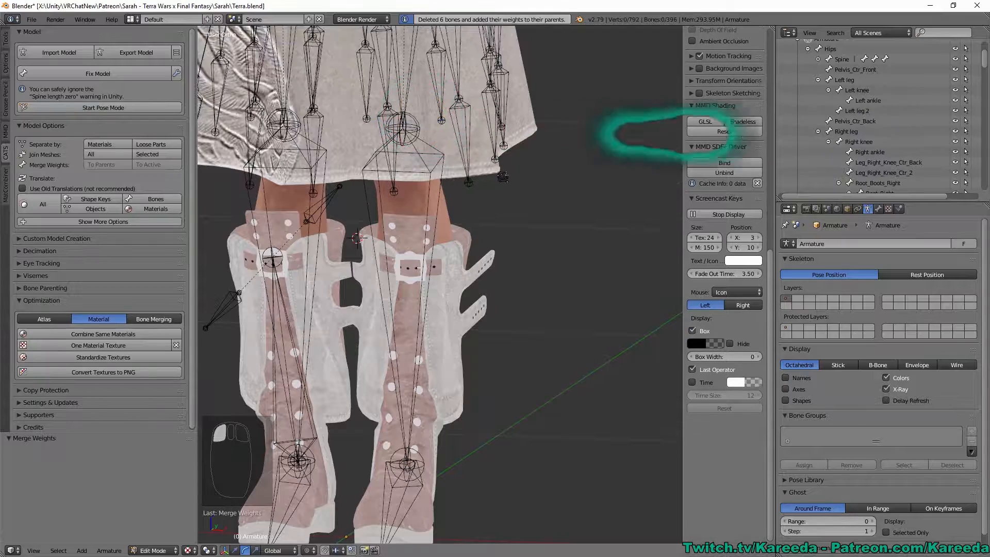
# Examine where the Left leg, Left leg 2, Left knee and Left ankle bones sit on the model, and clear the selection
pyautogui.scroll(-1, 542, 167)
pyautogui.moveTo(571, 162); pyautogui.dragTo(544, 165, button='middle')
pyautogui.click(852, 82)
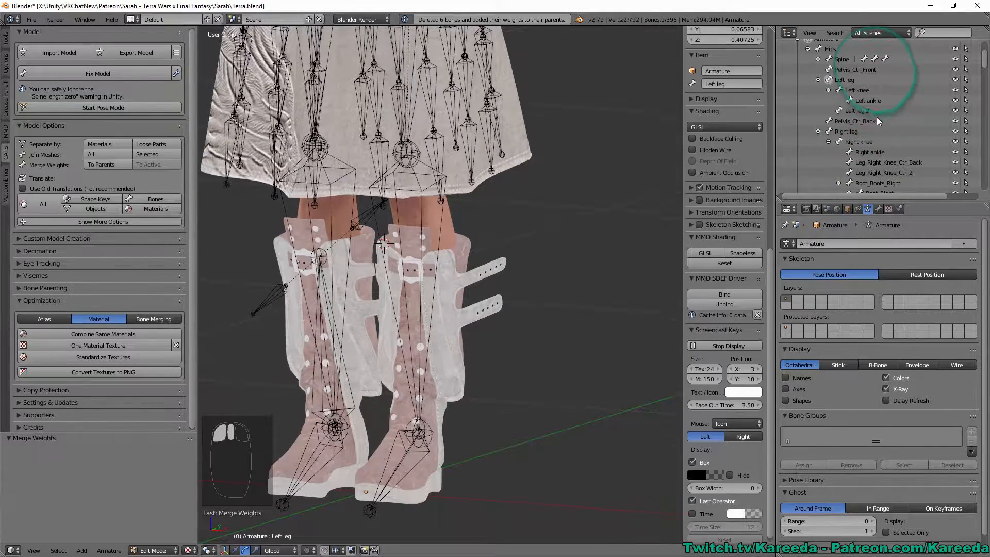
pyautogui.keyDown('shift'); pyautogui.moveTo(421, 116); pyautogui.dragTo(446, 253, button='middle'); pyautogui.keyUp('shift')
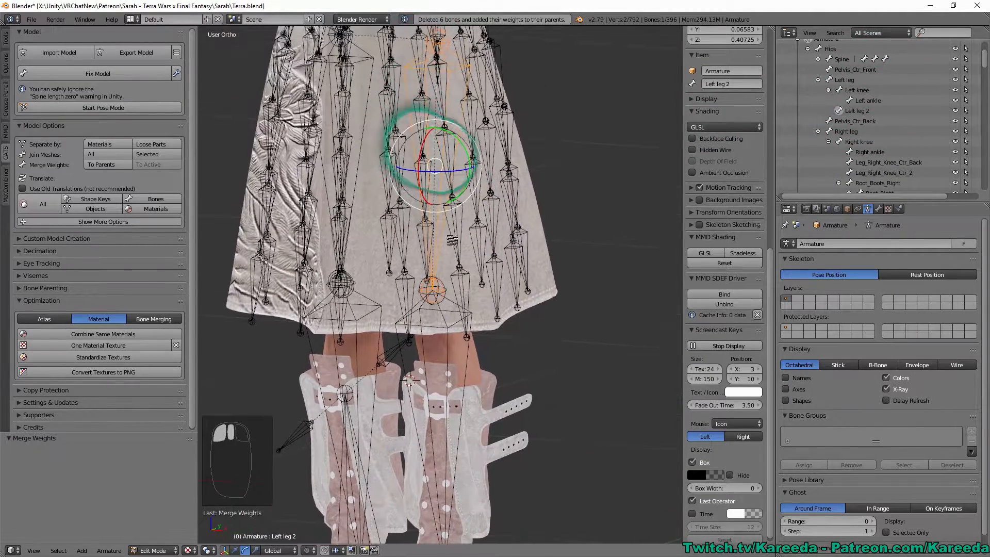
pyautogui.click(869, 92)
pyautogui.click(868, 101)
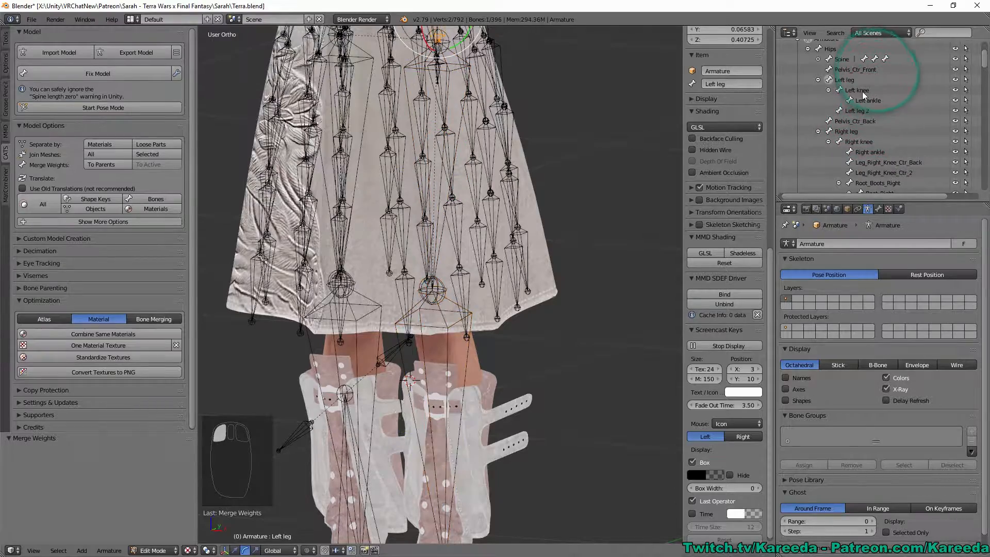
pyautogui.scroll(1, 485, 171)
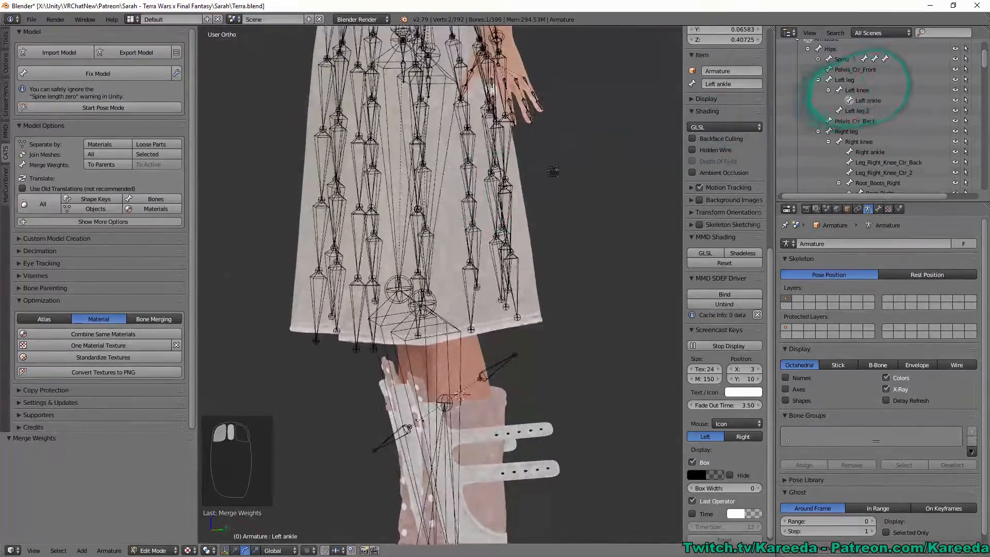
pyautogui.scroll(1, 546, 150)
pyautogui.scroll(-4, 475, 265)
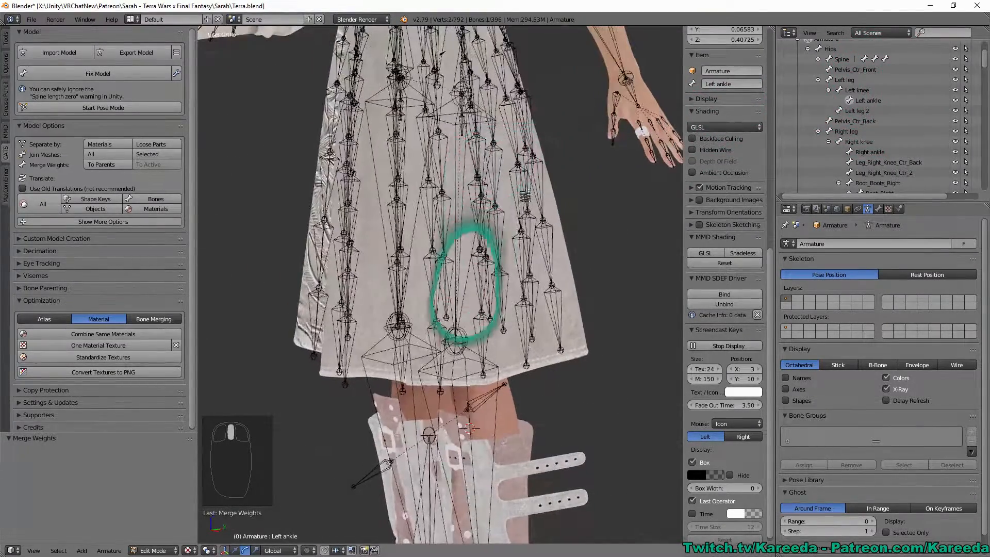
pyautogui.press('a')
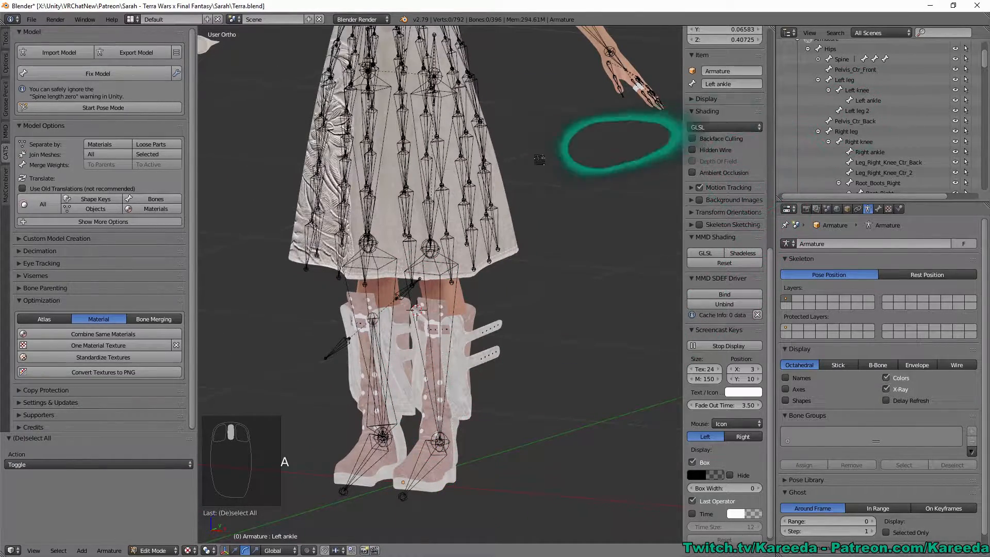
# Review the remaining bones of the cleaned-up armature around the character's arms, hair and skirt
pyautogui.moveTo(515, 170); pyautogui.dragTo(487, 185, button='middle')
pyautogui.scroll(-2, 454, 284)
pyautogui.keyDown('shift'); pyautogui.moveTo(464, 116); pyautogui.dragTo(365, 199, button='middle'); pyautogui.keyUp('shift')
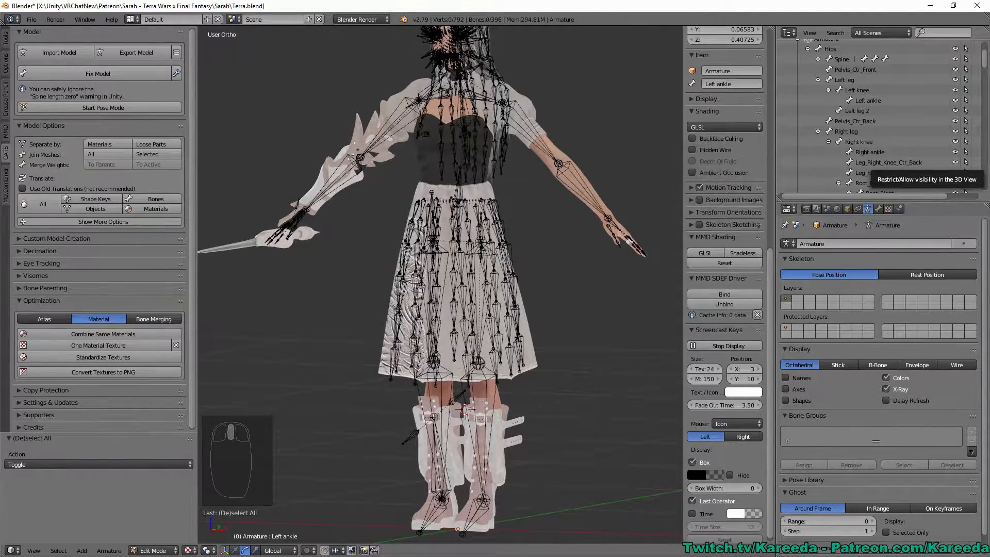
pyautogui.moveTo(530, 177); pyautogui.dragTo(456, 372, button='middle')
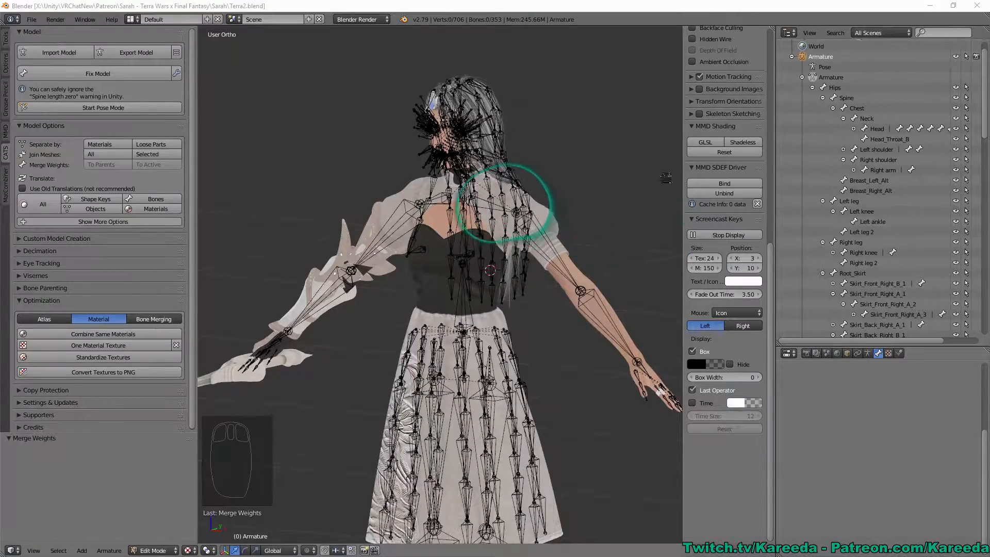
pyautogui.moveTo(575, 189); pyautogui.dragTo(568, 230, button='middle')
pyautogui.keyDown('shift'); pyautogui.moveTo(569, 230); pyautogui.dragTo(411, 254, button='middle'); pyautogui.keyUp('shift')
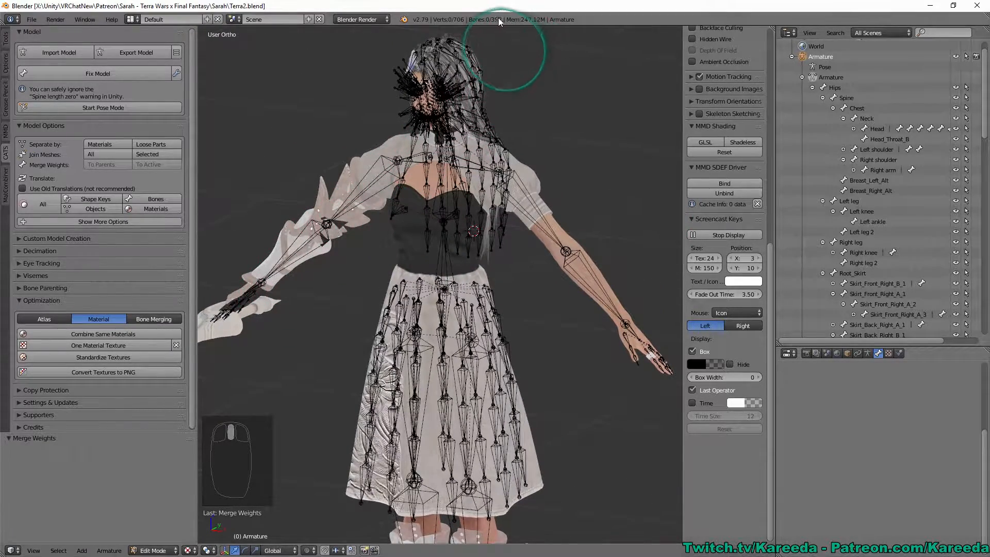
pyautogui.moveTo(498, 57); pyautogui.dragTo(427, 347, button='middle')
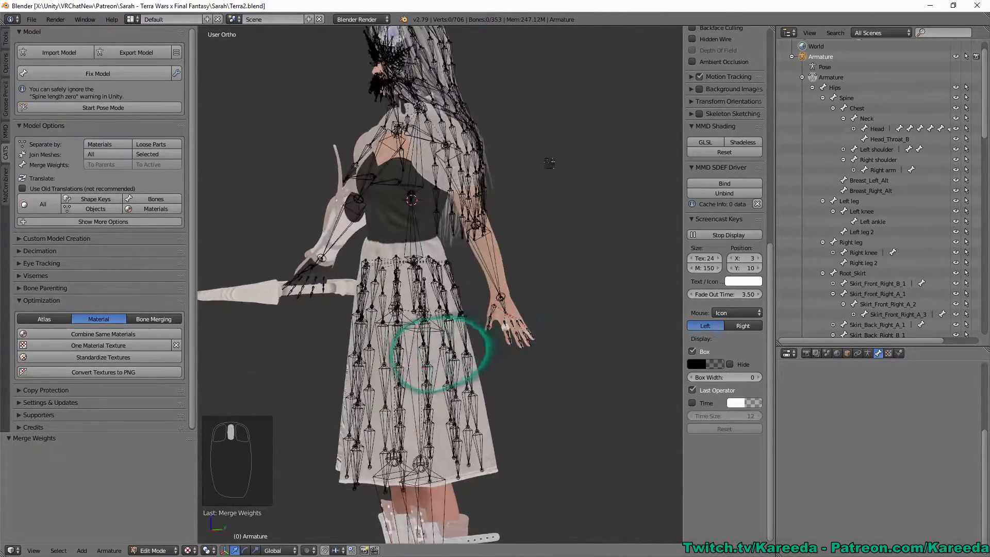
# Test-rotate the hair bone Hair_Back_Right_B_1 in pose mode to check the hair's deformation, and return the armature to edit mode
pyautogui.moveTo(641, 165); pyautogui.dragTo(388, 179, button='middle')
pyautogui.rightClick(349, 181)
pyautogui.press('a')
pyautogui.click(114, 108)
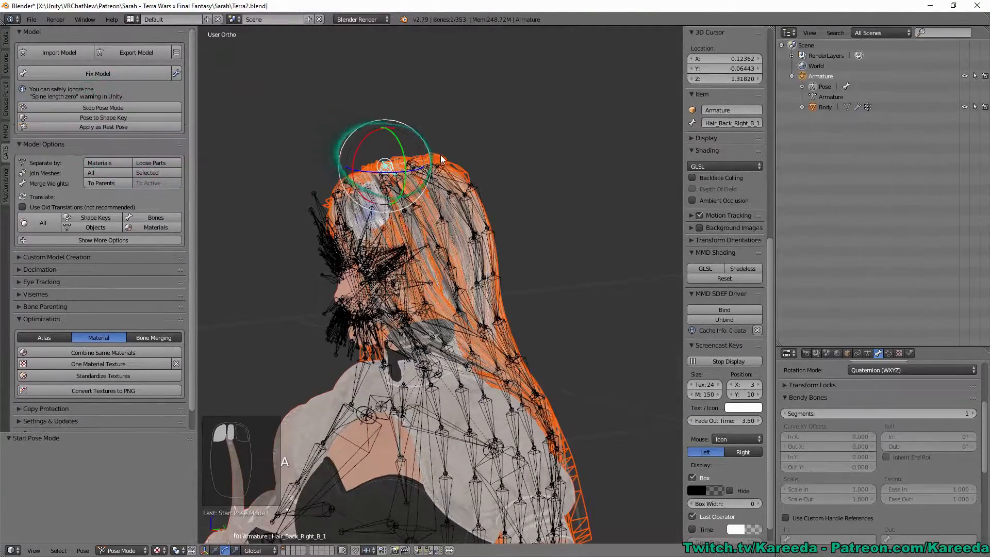
pyautogui.moveTo(440, 154); pyautogui.dragTo(501, 157, button='middle')
pyautogui.moveTo(485, 122); pyautogui.dragTo(508, 185)
pyautogui.moveTo(479, 165); pyautogui.dragTo(453, 228, button='middle')
pyautogui.scroll(-3, 522, 156)
pyautogui.press('KP_1')
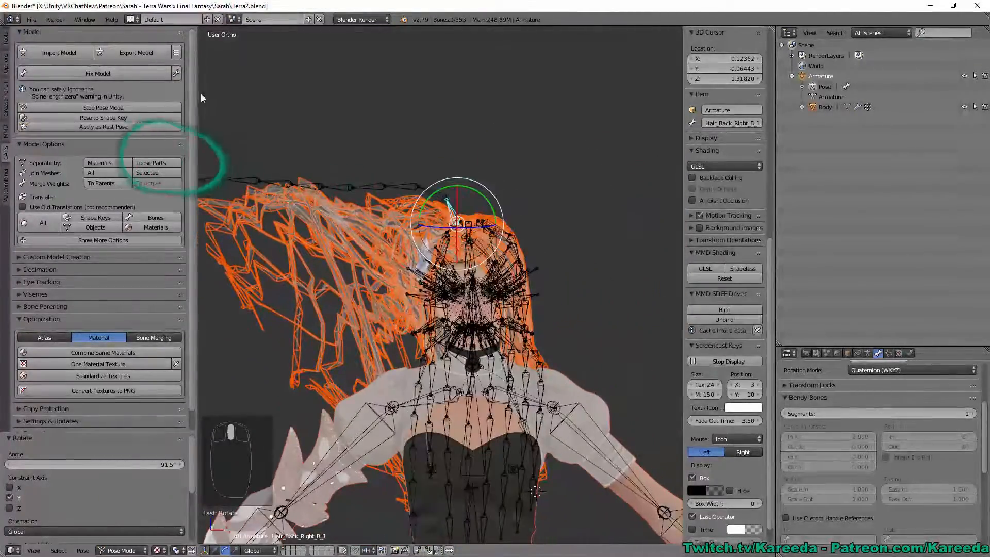
pyautogui.click(126, 107)
pyautogui.moveTo(404, 144); pyautogui.dragTo(369, 206, button='middle')
pyautogui.press('Tab')
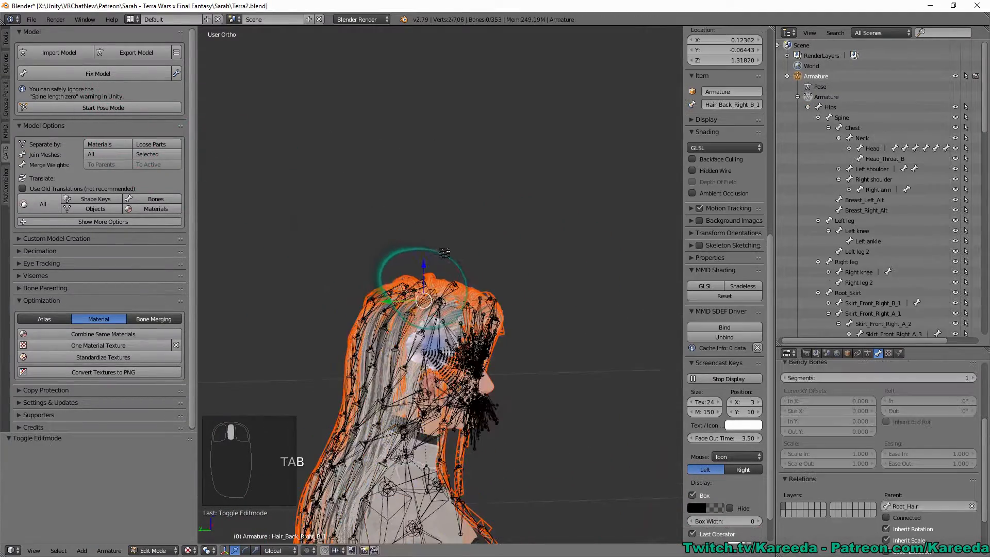
# Identify the first bones of the hair chains at the crown of the head, including Hair_Front_Side_1
pyautogui.moveTo(444, 254); pyautogui.dragTo(434, 216, button='middle')
pyautogui.scroll(4, 439, 216)
pyautogui.rightClick(453, 288)
pyautogui.moveTo(448, 252); pyautogui.dragTo(434, 274, button='middle')
pyautogui.rightClick(460, 268)
pyautogui.rightClick(463, 263)
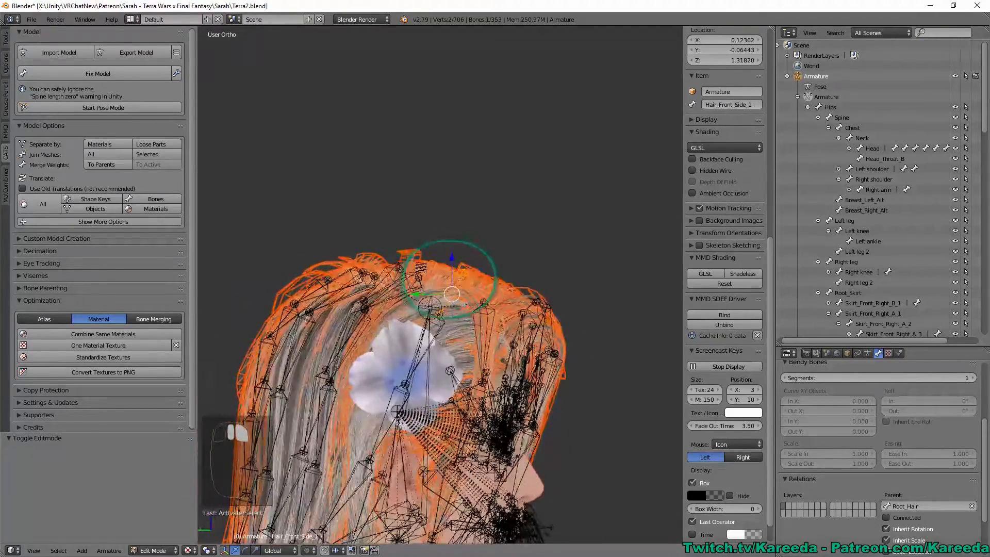
# Enter pose mode and select three first hair bones at the crown, including Hair_Back_Right_A_1
pyautogui.click(121, 103)
pyautogui.press('a')
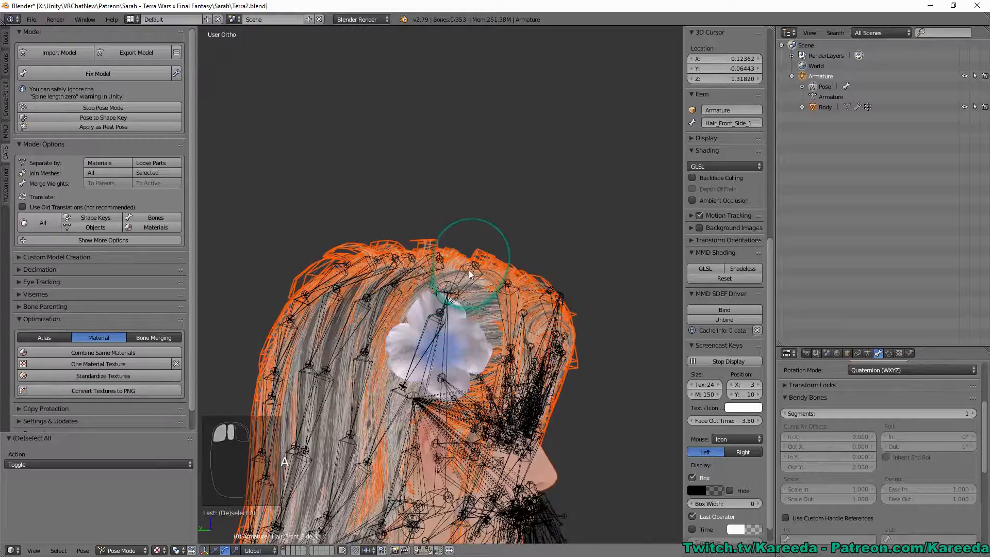
pyautogui.rightClick(472, 273)
pyautogui.moveTo(471, 272); pyautogui.dragTo(444, 256, button='middle')
pyautogui.keyDown('shift'); pyautogui.rightClick(440, 252); pyautogui.keyUp('shift')
pyautogui.keyDown('shift'); pyautogui.rightClick(414, 262); pyautogui.keyUp('shift')
# Expand the armature's full pose bone hierarchy in a wider outliner and select Hair_Front_A_1, Hair_Front_Side_1 and Hair_Lock_Left_1
pyautogui.keyDown('shift'); pyautogui.click(802, 86); pyautogui.keyUp('shift')
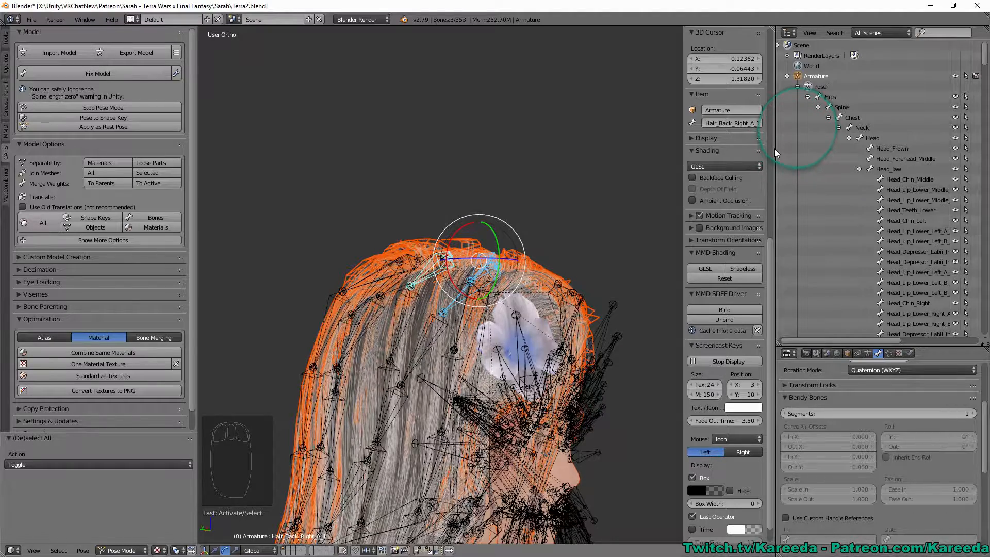
pyautogui.moveTo(775, 149); pyautogui.dragTo(673, 147)
pyautogui.scroll(-10, 815, 218)
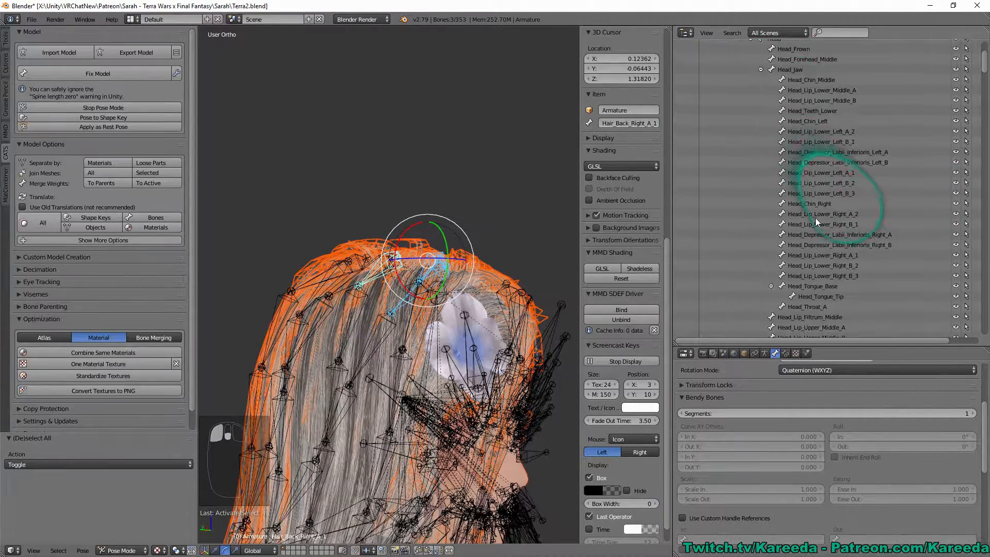
pyautogui.scroll(-10, 897, 232)
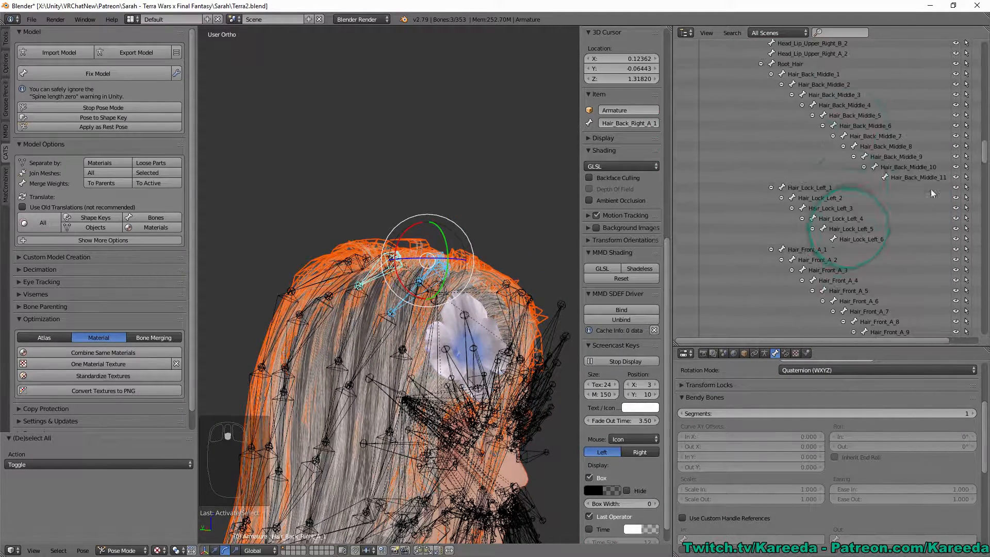
pyautogui.moveTo(985, 156); pyautogui.dragTo(985, 161)
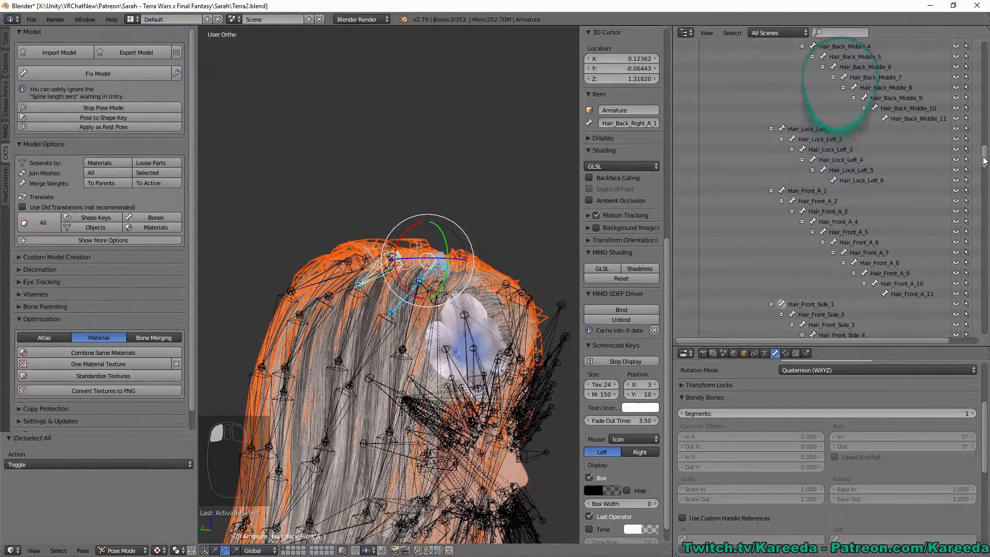
pyautogui.click(802, 191)
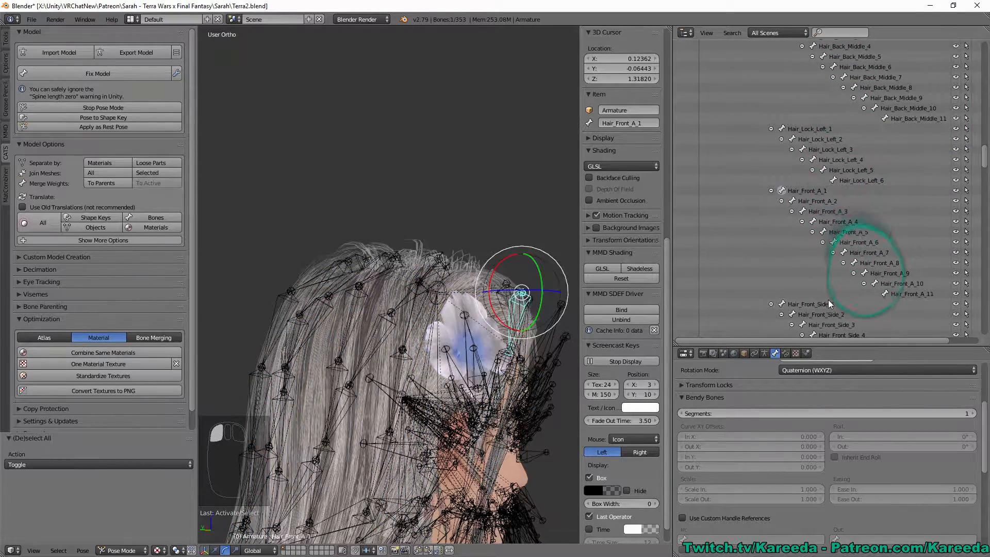
pyautogui.click(809, 128)
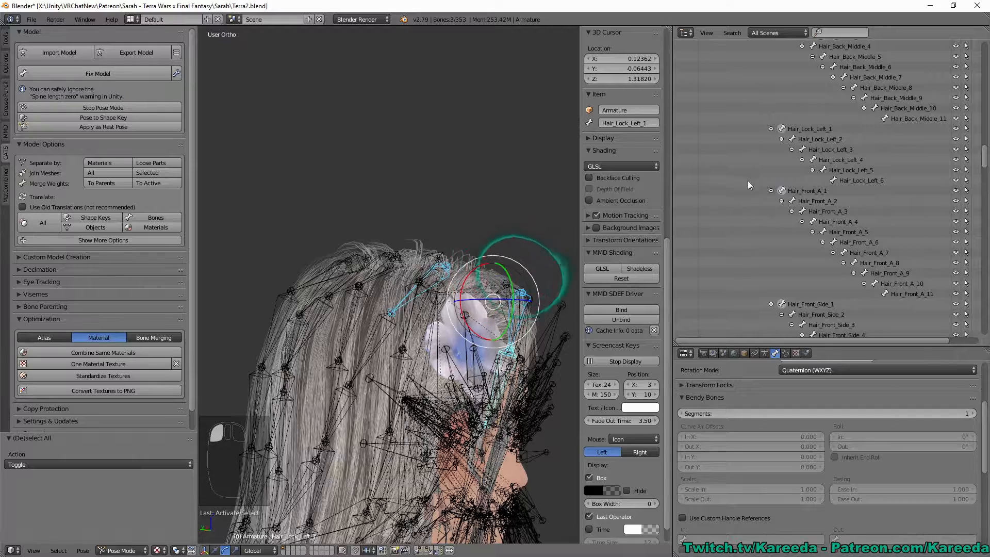
# Add Root_Hair, Hair_Back_Middle_1 and Hair_Back_Left_B_1 to the bone selection
pyautogui.scroll(6, 748, 180)
pyautogui.click(801, 185)
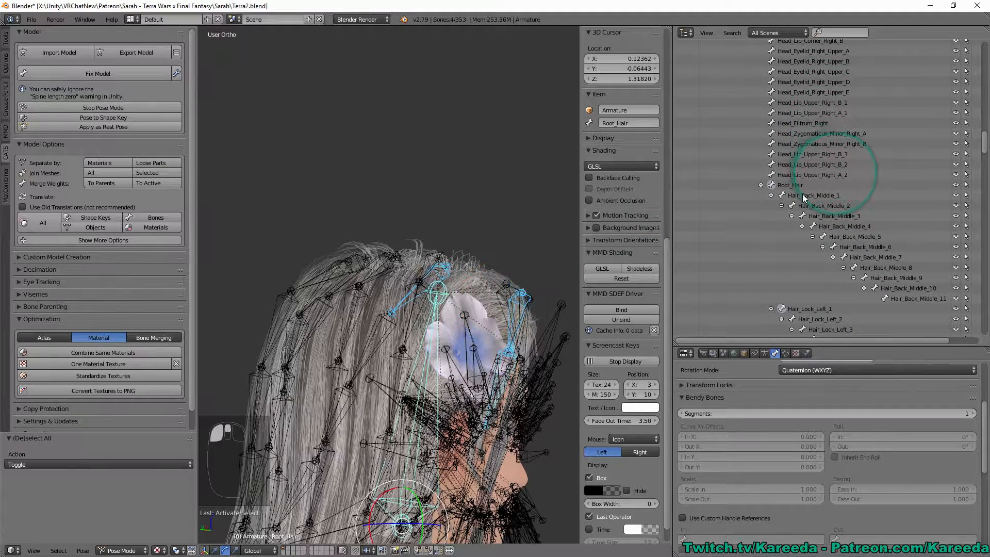
pyautogui.click(804, 196)
pyautogui.scroll(-9, 827, 266)
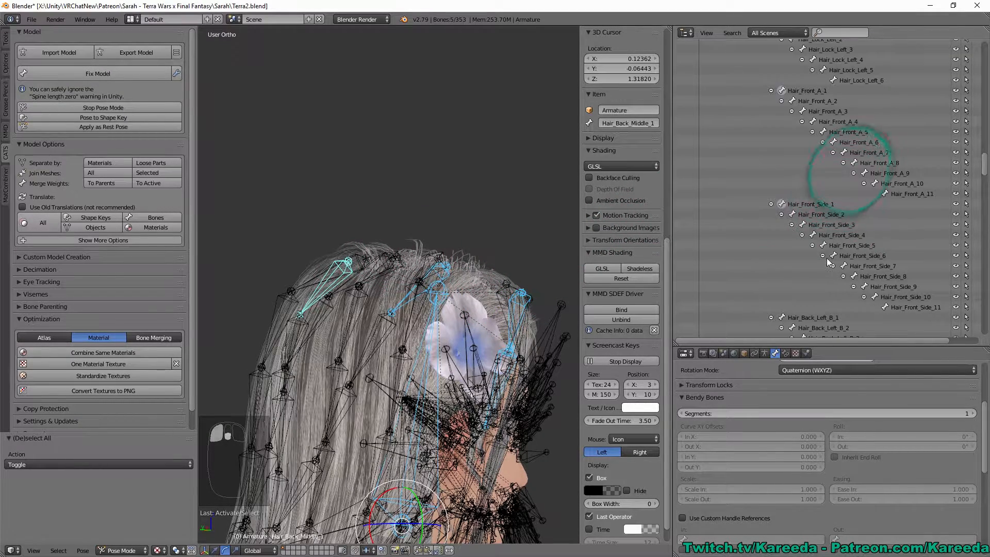
pyautogui.scroll(-5, 827, 262)
pyautogui.click(805, 219)
pyautogui.scroll(-5, 855, 274)
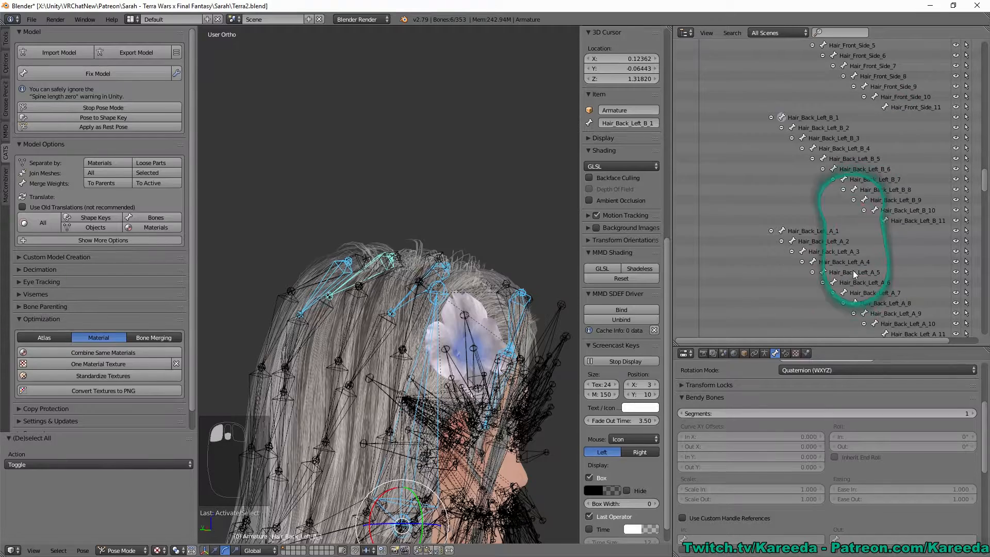
# Add Hair_Back_Left_A_1, Hair_Lock_Right_1 and Hair_Back_Side_Right_1 to the bone selection
pyautogui.click(803, 234)
pyautogui.hotkey('ctrl', 'z')
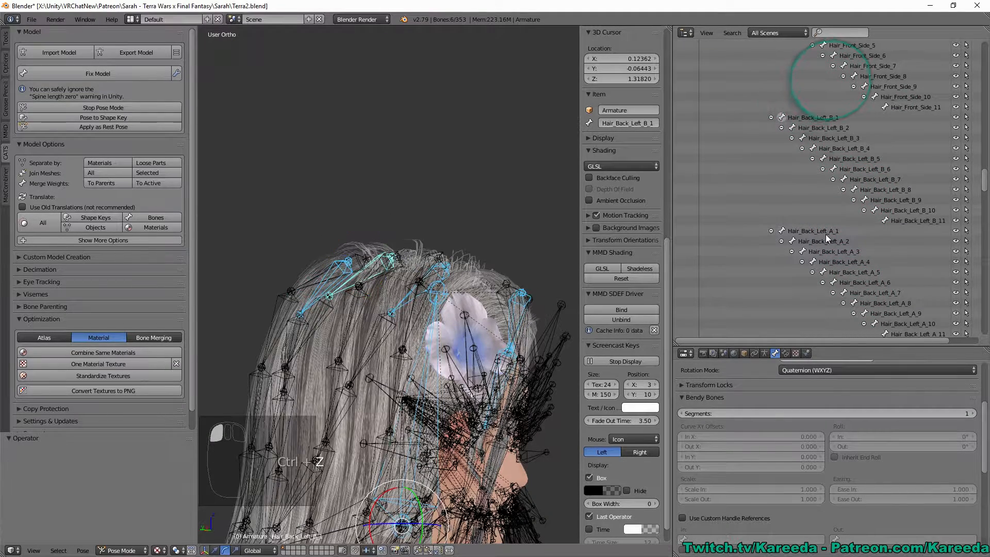
pyautogui.scroll(-9, 830, 242)
pyautogui.click(800, 165)
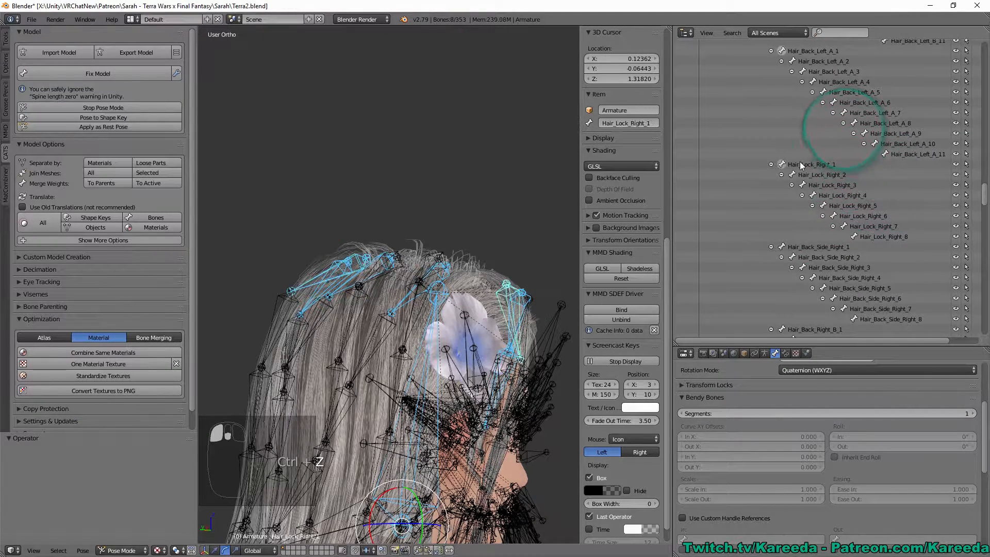
pyautogui.click(808, 246)
pyautogui.scroll(-4, 818, 269)
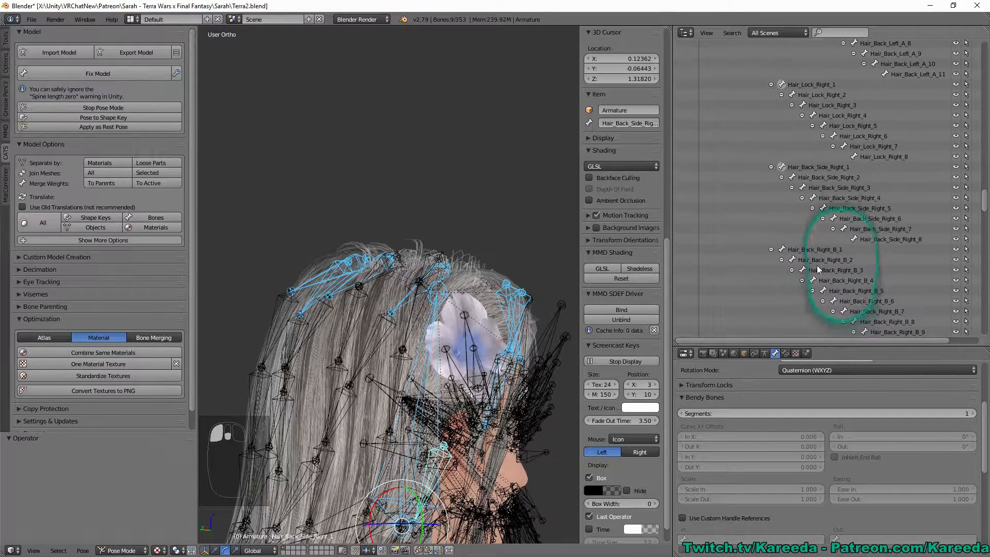
# Add Hair_Back_Right_B_1, Hair_Back_Right_A_1 and Head_Throat_B to the selection, and merge all selected bones' weights into their parents
pyautogui.click(811, 250)
pyautogui.scroll(-10, 856, 268)
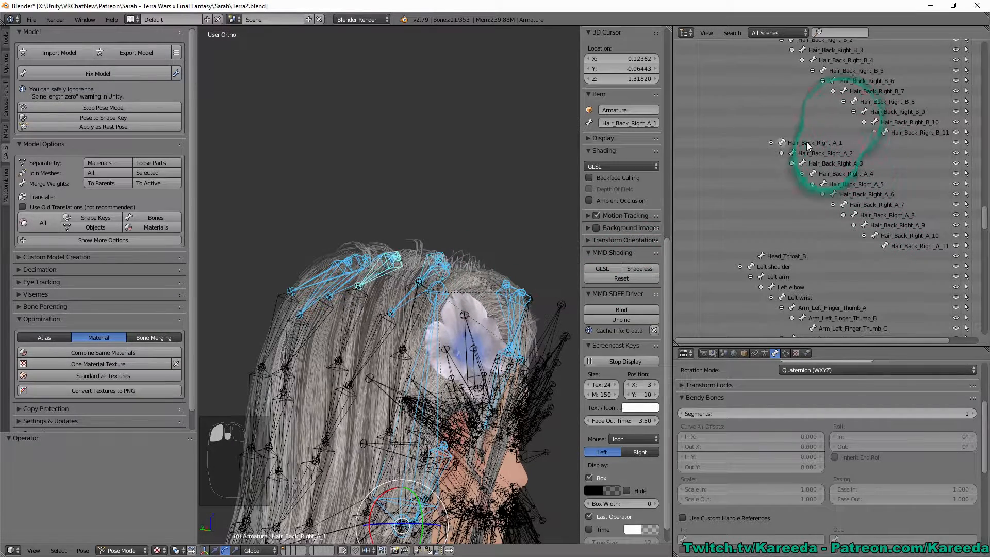
pyautogui.click(807, 142)
pyautogui.click(797, 254)
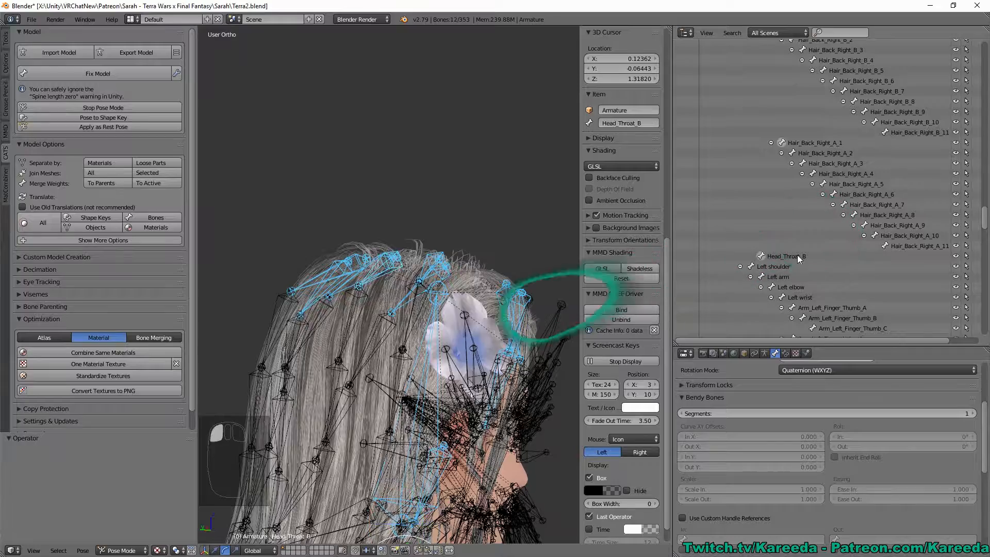
pyautogui.moveTo(557, 206); pyautogui.dragTo(537, 154, button='middle')
pyautogui.scroll(1, 407, 209)
pyautogui.keyDown('shift'); pyautogui.moveTo(407, 209); pyautogui.dragTo(397, 162, button='middle'); pyautogui.keyUp('shift')
pyautogui.moveTo(361, 221); pyautogui.dragTo(238, 265, button='middle')
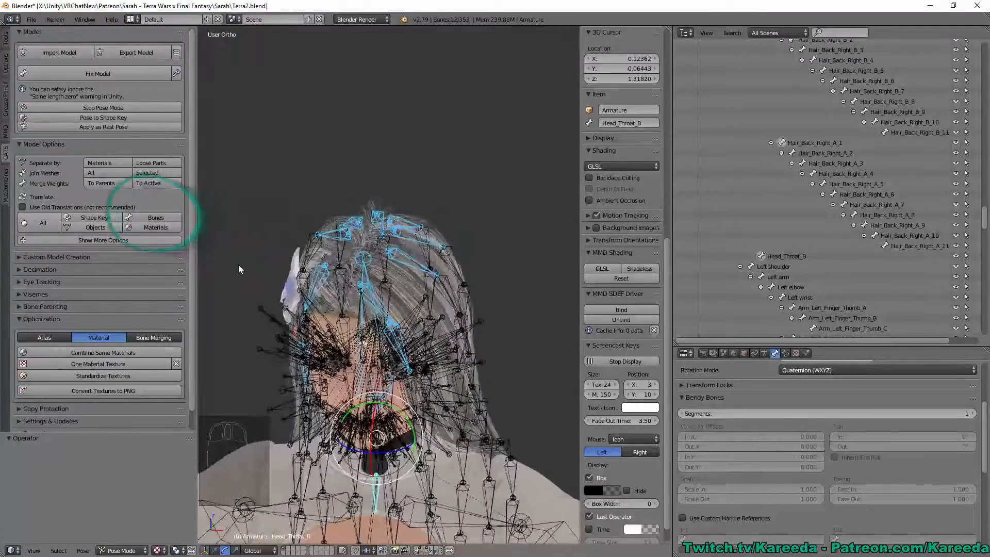
pyautogui.click(107, 185)
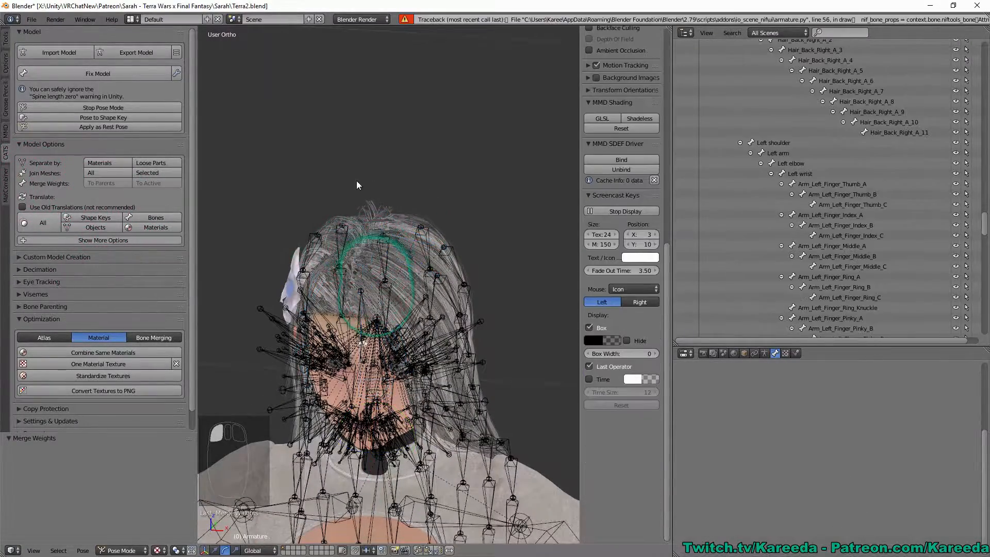
# Select the lowest bones of the long hair chains, including Hair_Back_Left_A_11 and Hair_Front_A_11, and merge their weights into their parents
pyautogui.moveTo(357, 184); pyautogui.dragTo(418, 432, button='middle')
pyautogui.rightClick(461, 203)
pyautogui.press('a')
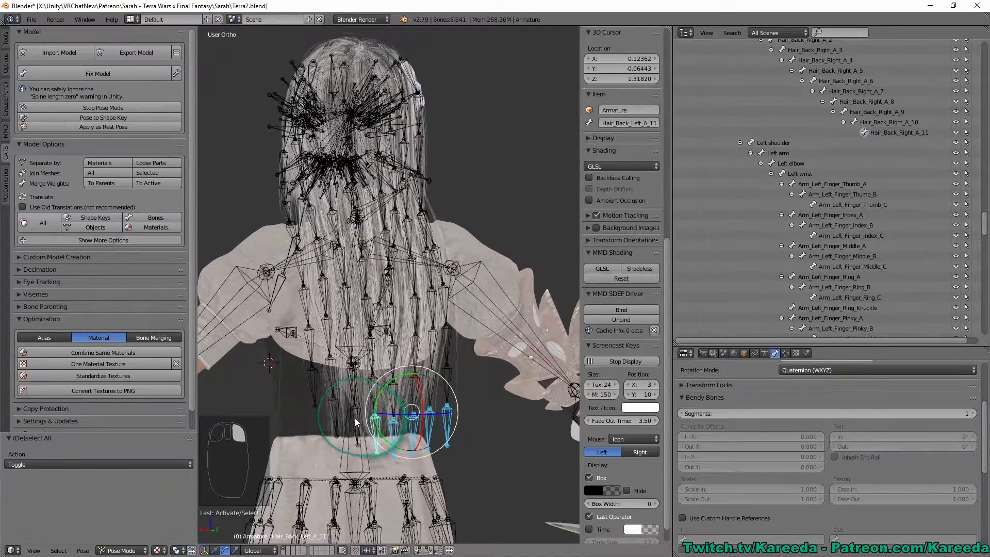
pyautogui.moveTo(354, 422); pyautogui.dragTo(142, 190, button='middle')
pyautogui.keyDown('shift'); pyautogui.rightClick(412, 427); pyautogui.keyUp('shift')
pyautogui.keyDown('shift'); pyautogui.rightClick(412, 398); pyautogui.keyUp('shift')
pyautogui.click(109, 184)
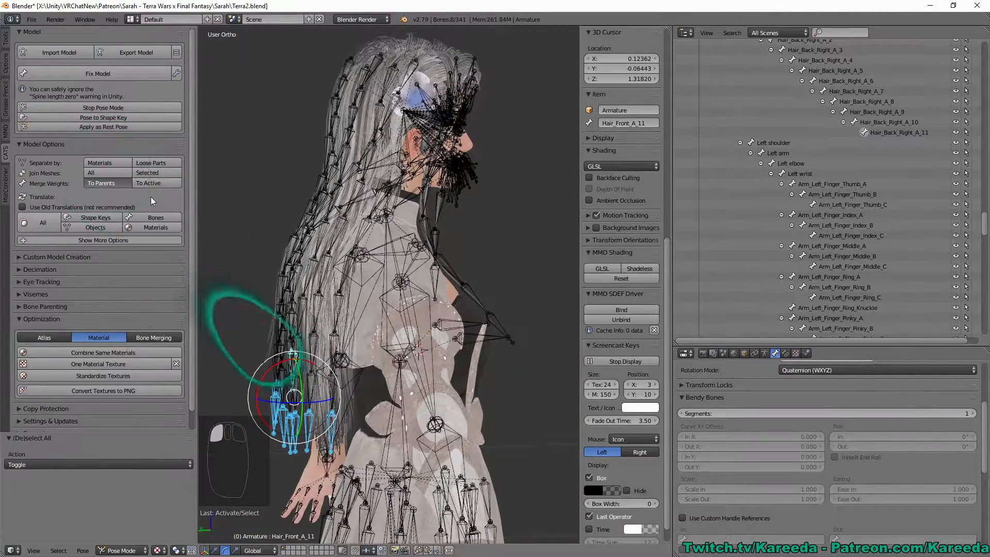
# Select a row of lower hair bones one level above the tips, including Hair_Back_Left_A_9, Hair_Front_Side_9 and Hair_Front_A_10
pyautogui.moveTo(304, 379); pyautogui.dragTo(454, 323, button='middle')
pyautogui.scroll(-2, 432, 322)
pyautogui.scroll(3, 490, 240)
pyautogui.keyDown('shift'); pyautogui.moveTo(453, 323); pyautogui.dragTo(449, 228, button='middle'); pyautogui.keyUp('shift')
pyautogui.rightClick(496, 223)
pyautogui.keyDown('shift'); pyautogui.rightClick(437, 231); pyautogui.keyUp('shift')
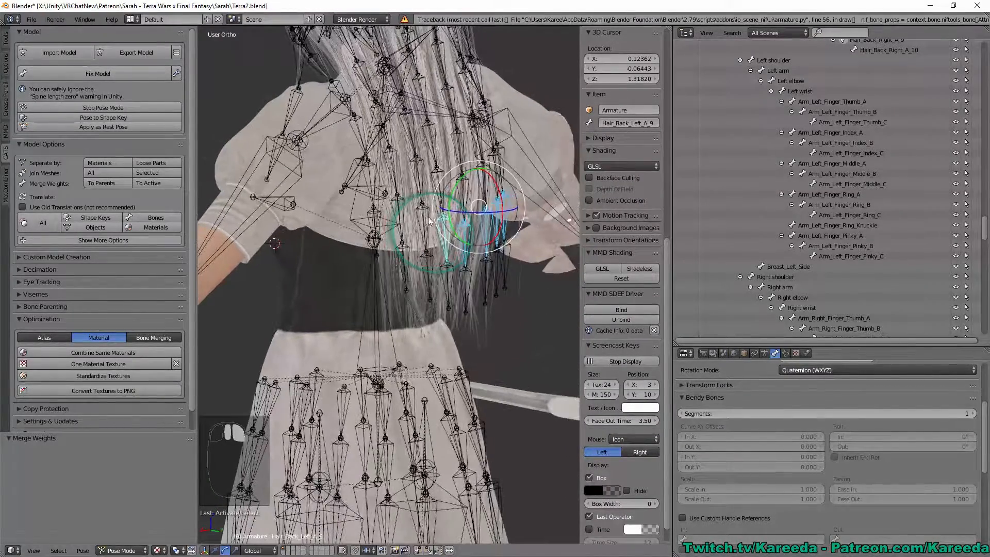
pyautogui.keyDown('shift'); pyautogui.rightClick(412, 213); pyautogui.keyUp('shift')
pyautogui.moveTo(405, 205); pyautogui.dragTo(371, 209, button='middle')
pyautogui.keyDown('shift'); pyautogui.rightClick(405, 181); pyautogui.keyUp('shift')
pyautogui.scroll(-2, 404, 181)
pyautogui.hotkey('ctrl', 'z')
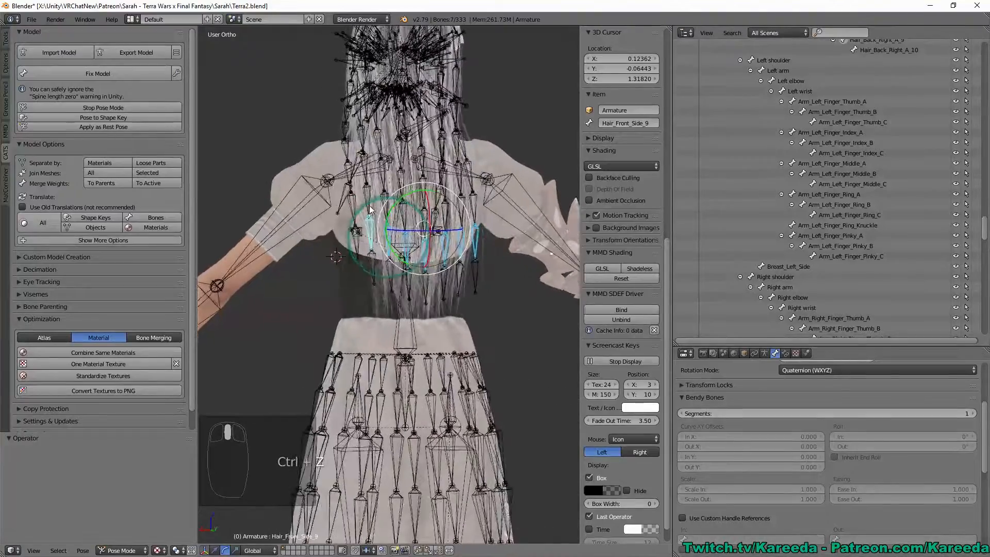
pyautogui.moveTo(391, 251); pyautogui.dragTo(469, 284, button='middle')
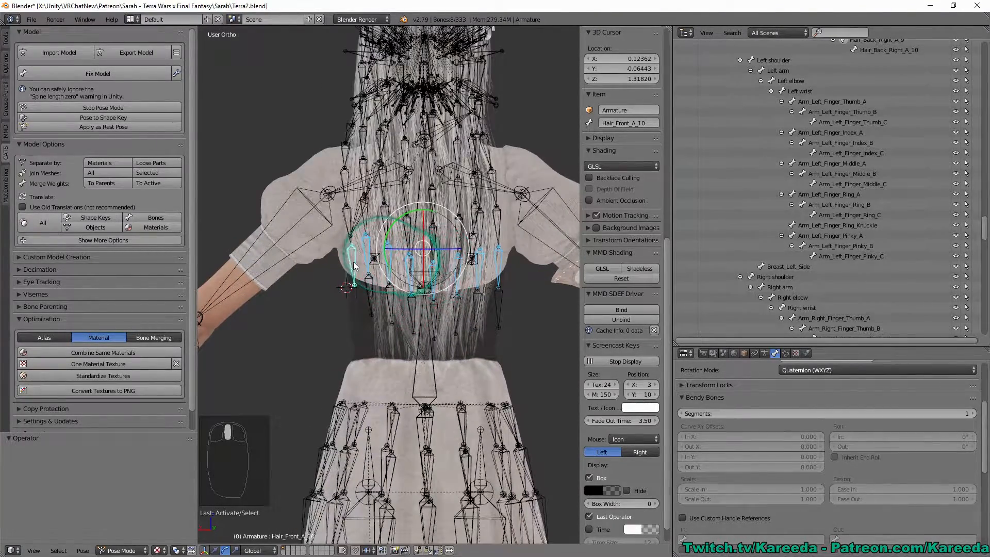
# Add the row of hair bones two levels higher, at shoulder height, including Hair_Back_Middle_7, to the selection
pyautogui.moveTo(393, 227); pyautogui.dragTo(405, 316, button='middle')
pyautogui.keyDown('shift'); pyautogui.rightClick(320, 316); pyautogui.keyUp('shift')
pyautogui.keyDown('shift'); pyautogui.rightClick(363, 306); pyautogui.keyUp('shift')
pyautogui.keyDown('shift'); pyautogui.rightClick(392, 310); pyautogui.keyUp('shift')
pyautogui.keyDown('shift'); pyautogui.rightClick(407, 319); pyautogui.keyUp('shift')
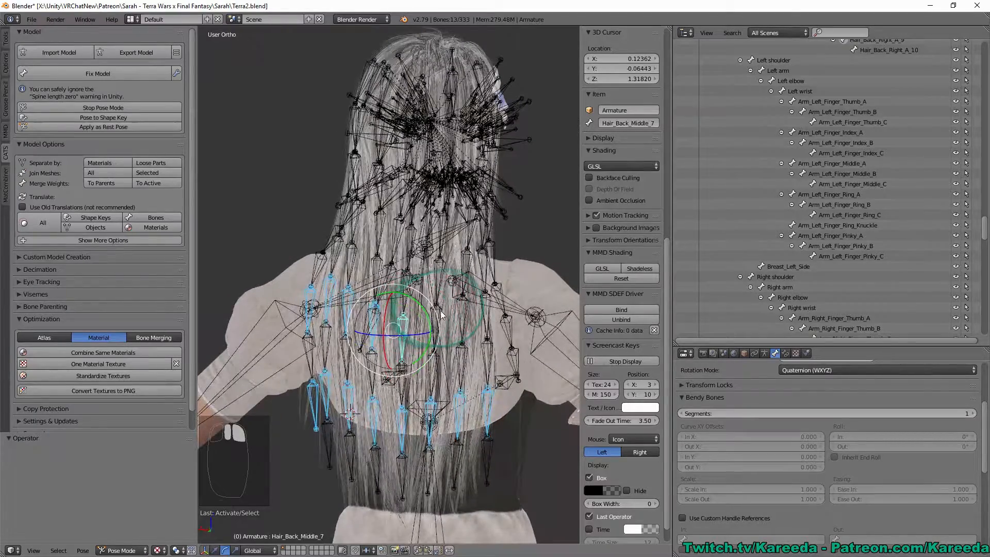
pyautogui.keyDown('shift'); pyautogui.rightClick(464, 307); pyautogui.keyUp('shift')
pyautogui.keyDown('shift'); pyautogui.rightClick(492, 307); pyautogui.keyUp('shift')
# Add the neck-height row of hair bones, including Hair_Front_A_6, and merge the weights of all selected bones into their parents
pyautogui.moveTo(492, 306); pyautogui.dragTo(400, 237, button='middle')
pyautogui.keyDown('shift'); pyautogui.rightClick(469, 220); pyautogui.keyUp('shift')
pyautogui.keyDown('shift'); pyautogui.rightClick(421, 237); pyautogui.keyUp('shift')
pyautogui.keyDown('shift'); pyautogui.rightClick(393, 230); pyautogui.keyUp('shift')
pyautogui.keyDown('shift'); pyautogui.rightClick(381, 223); pyautogui.keyUp('shift')
pyautogui.click(107, 182)
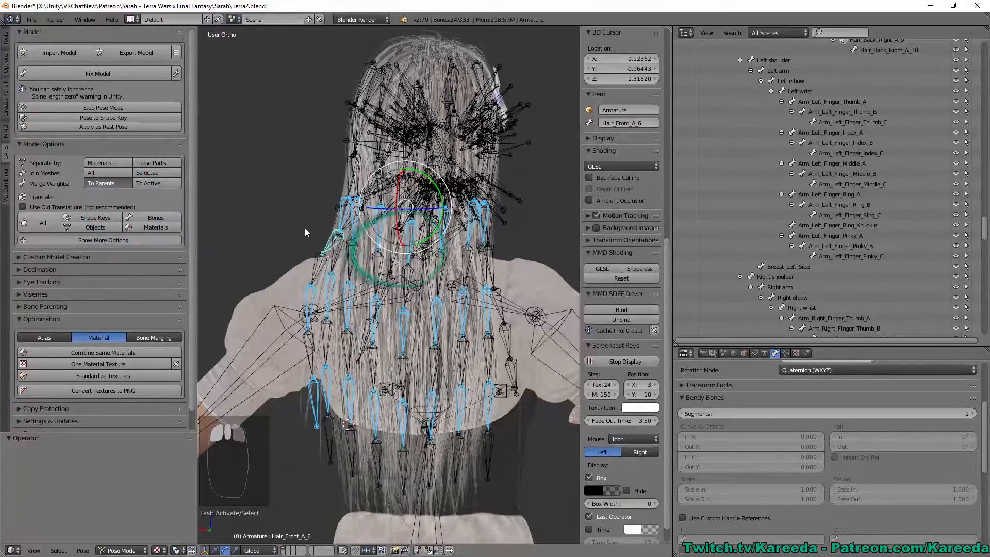
# Save the project as a new file named Terra3.blend in the same Sarah folder
pyautogui.moveTo(310, 231); pyautogui.dragTo(271, 221, button='middle')
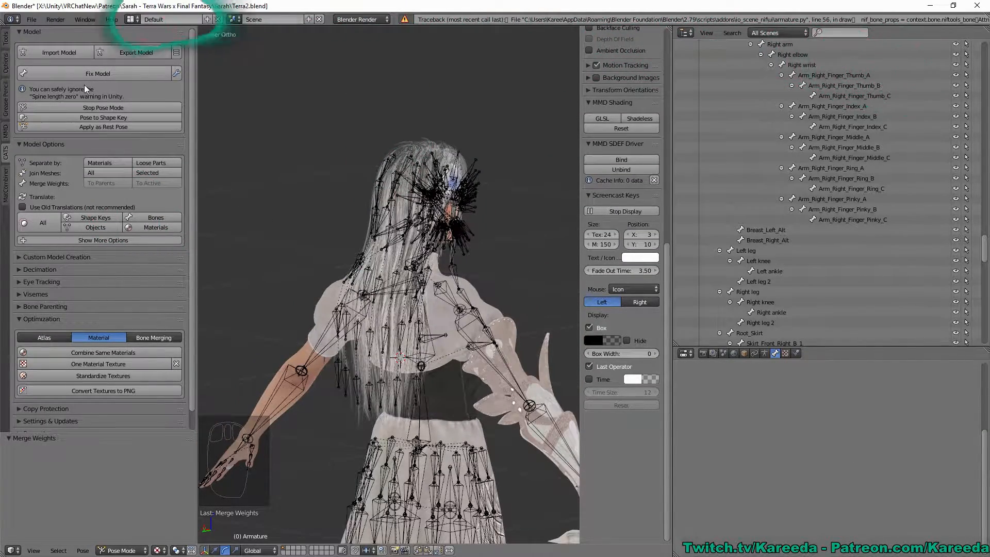
pyautogui.click(32, 19)
pyautogui.click(52, 110)
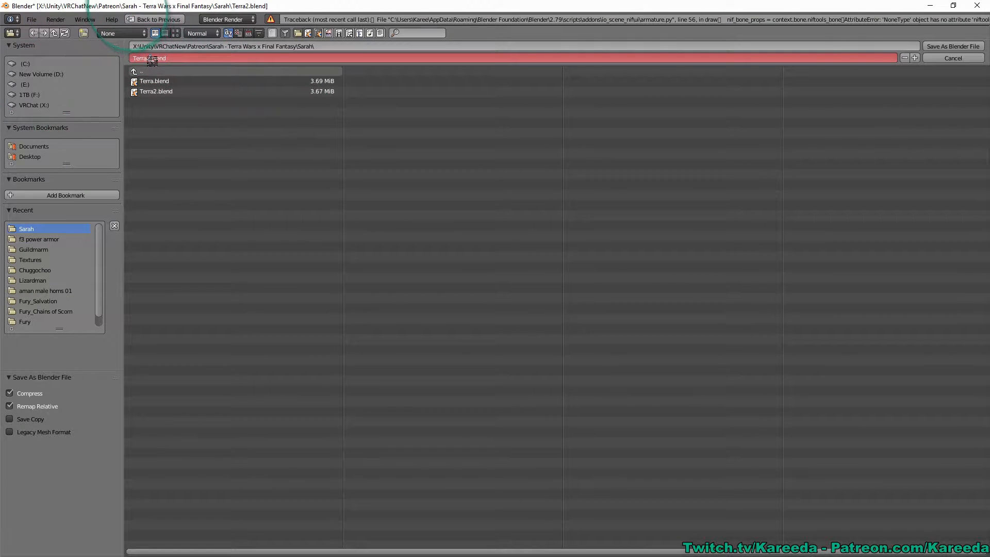
pyautogui.press('KP_Add')
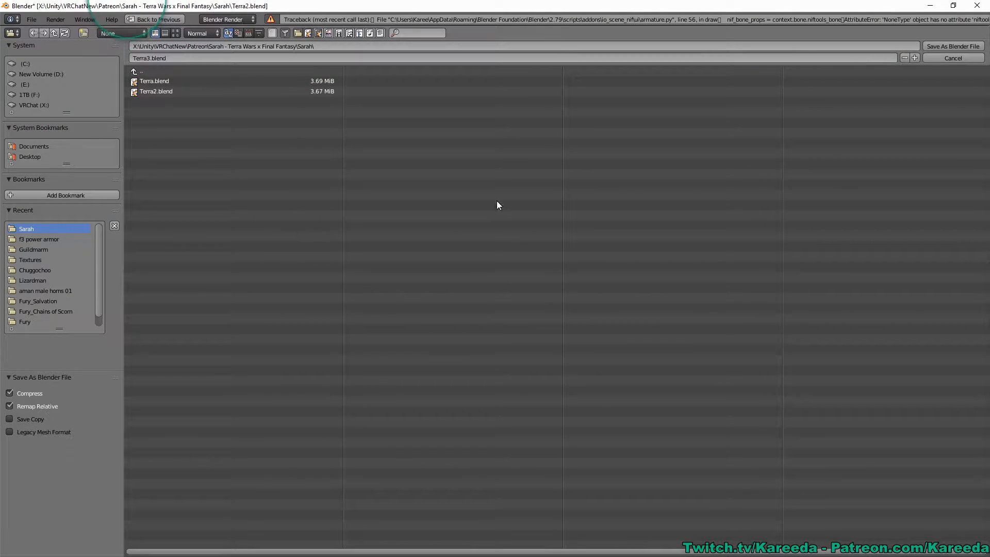
pyautogui.click(948, 45)
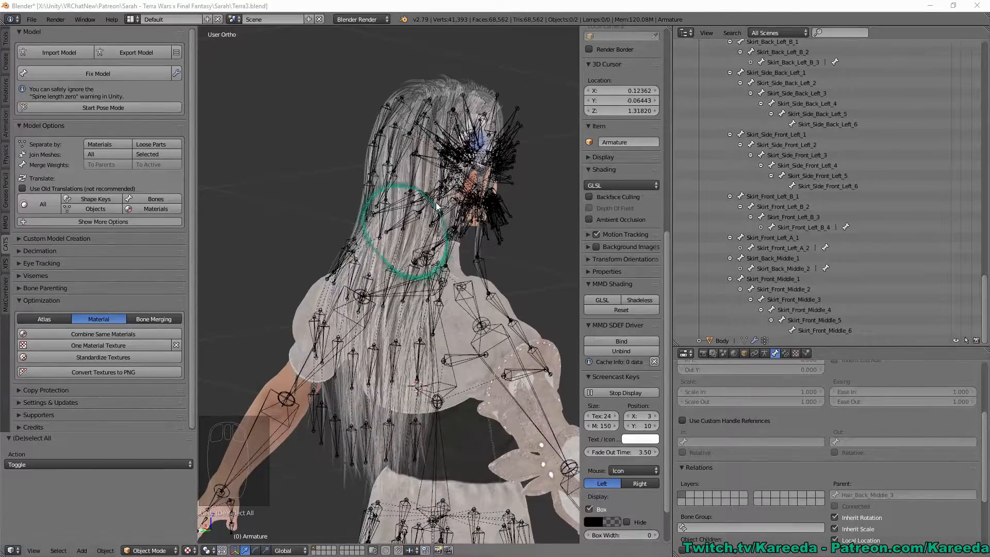
# Enter pose mode and rotate Hair_Back_Middle_4 about the Y axis in both directions, by 43.1° and by -73.1°, to test its deformation
pyautogui.moveTo(436, 206); pyautogui.dragTo(407, 294, button='middle')
pyautogui.click(103, 107)
pyautogui.rightClick(357, 327)
pyautogui.moveTo(406, 283); pyautogui.dragTo(428, 296)
pyautogui.moveTo(428, 297); pyautogui.dragTo(435, 279, button='middle')
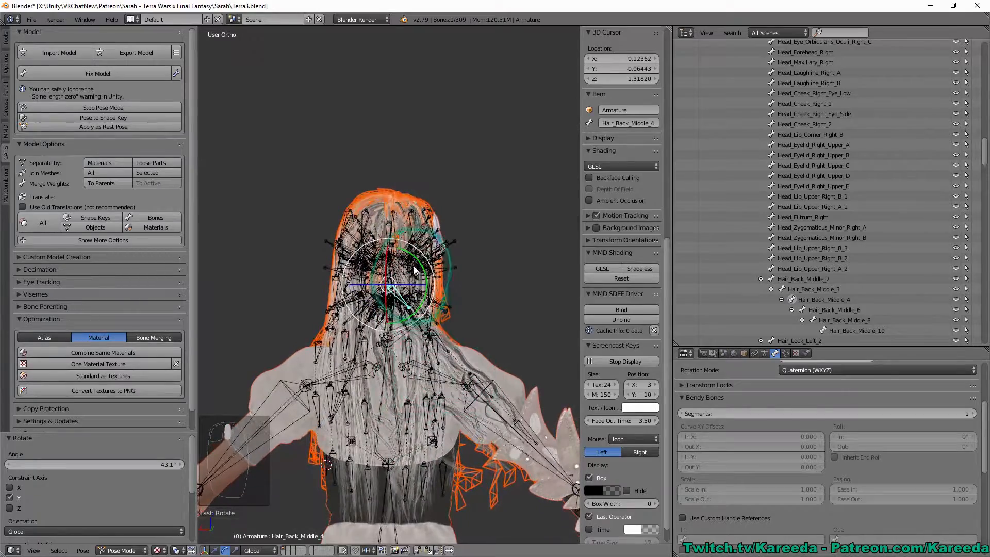
pyautogui.moveTo(414, 261); pyautogui.dragTo(418, 333)
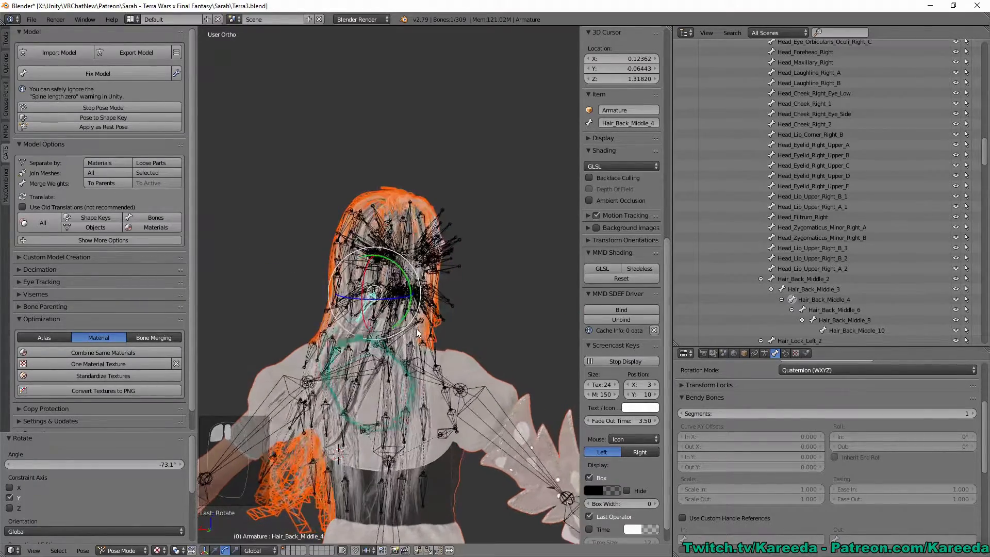
# Rotate Hair_Back_Middle_6 32° about the Y axis to test how the lower back hair deforms
pyautogui.moveTo(317, 280); pyautogui.dragTo(428, 245, button='middle')
pyautogui.scroll(1, 394, 301)
pyautogui.rightClick(420, 258)
pyautogui.moveTo(449, 232); pyautogui.dragTo(434, 244)
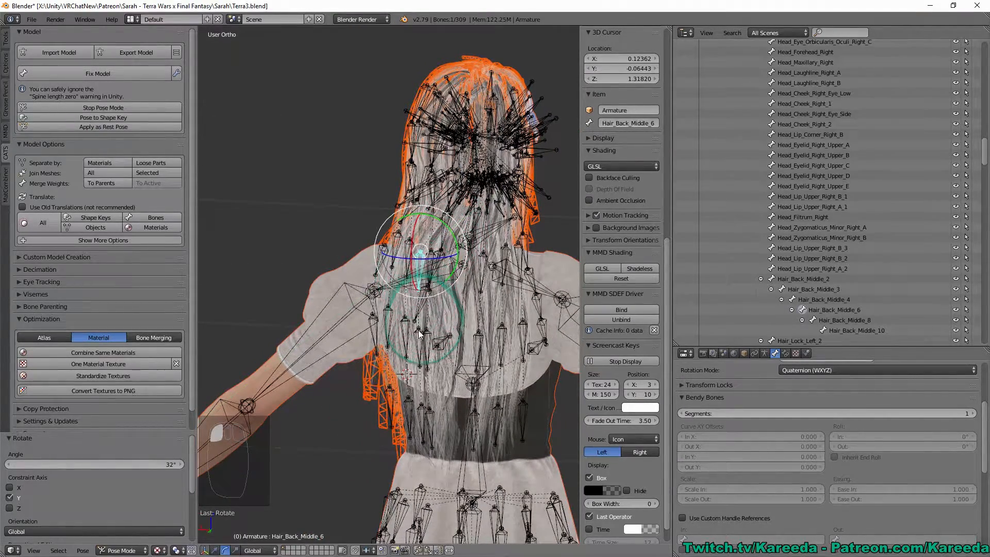
# Rotate Hair_Back_Middle_10 17.9° about the Y axis to test the hair tips, leave pose mode and deselect everything
pyautogui.moveTo(439, 319); pyautogui.dragTo(451, 352)
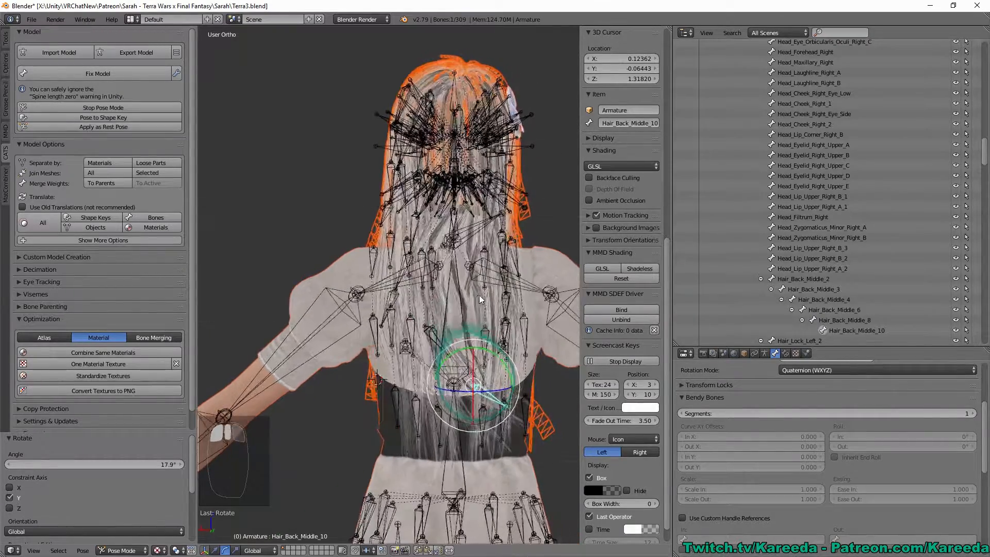
pyautogui.click(129, 107)
pyautogui.press('a')
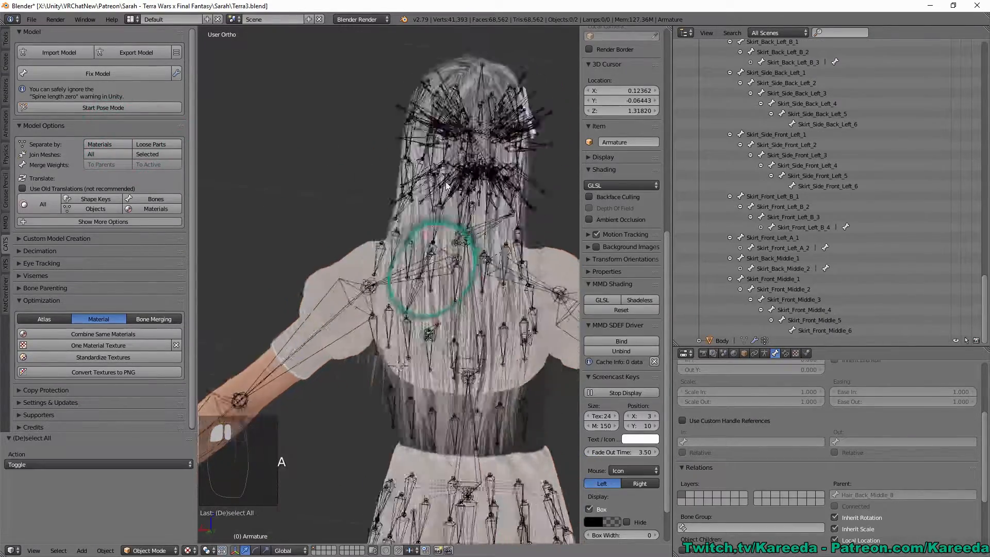
# In the armature's edit mode, select the lowest row of back hair bones and merge their weights into the active Hair_Back_Middle_10
pyautogui.moveTo(277, 283); pyautogui.dragTo(348, 370, button='middle')
pyautogui.rightClick(336, 277)
pyautogui.rightClick(346, 373)
pyautogui.press('Tab')
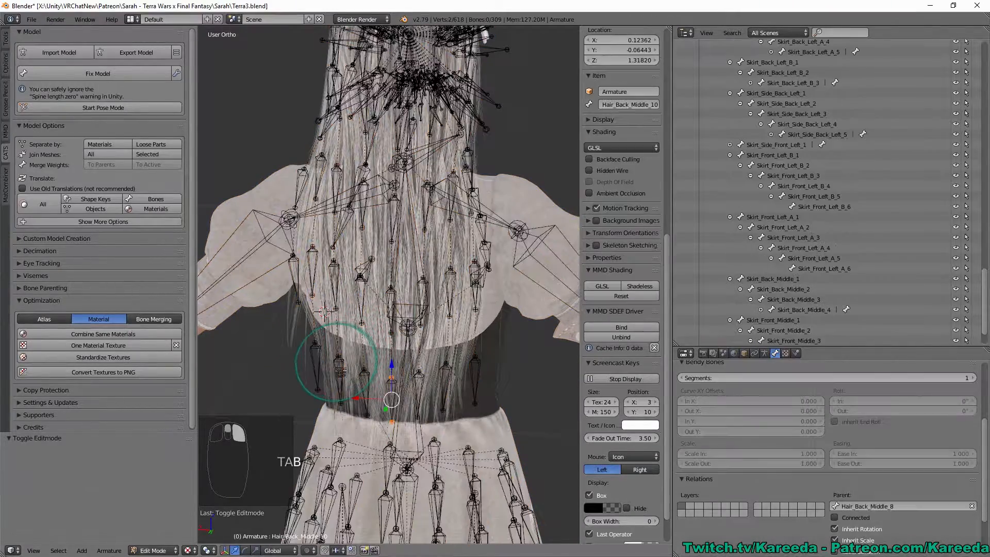
pyautogui.rightClick(316, 365)
pyautogui.moveTo(316, 365); pyautogui.dragTo(356, 364, button='middle')
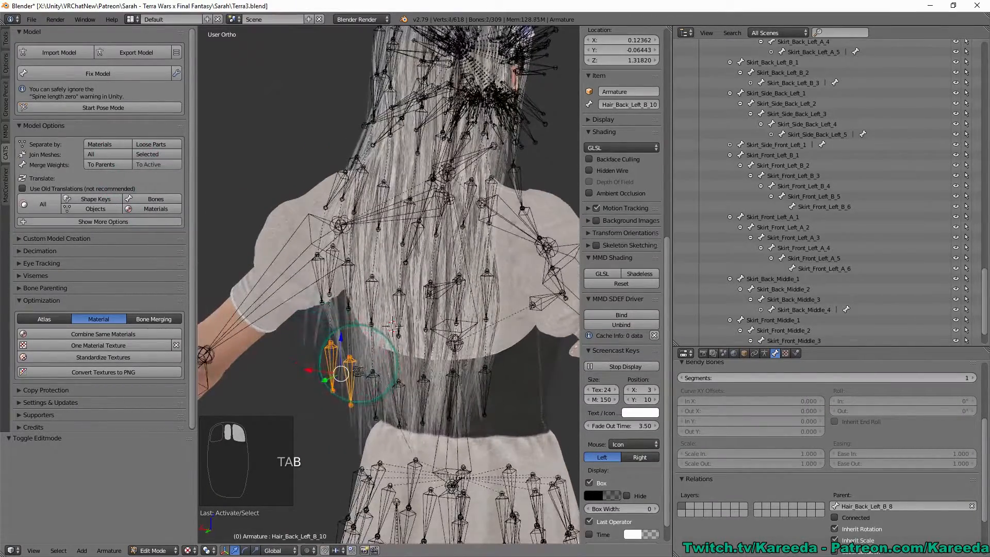
pyautogui.moveTo(480, 428); pyautogui.dragTo(450, 384, button='middle')
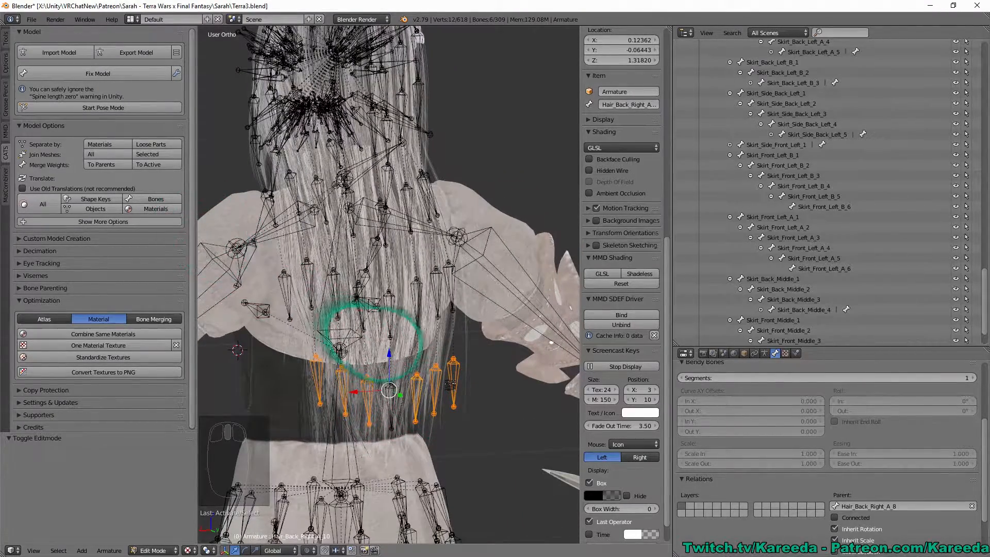
pyautogui.keyDown('shift'); pyautogui.rightClick(390, 399); pyautogui.keyUp('shift')
pyautogui.moveTo(390, 399); pyautogui.dragTo(401, 401, button='middle')
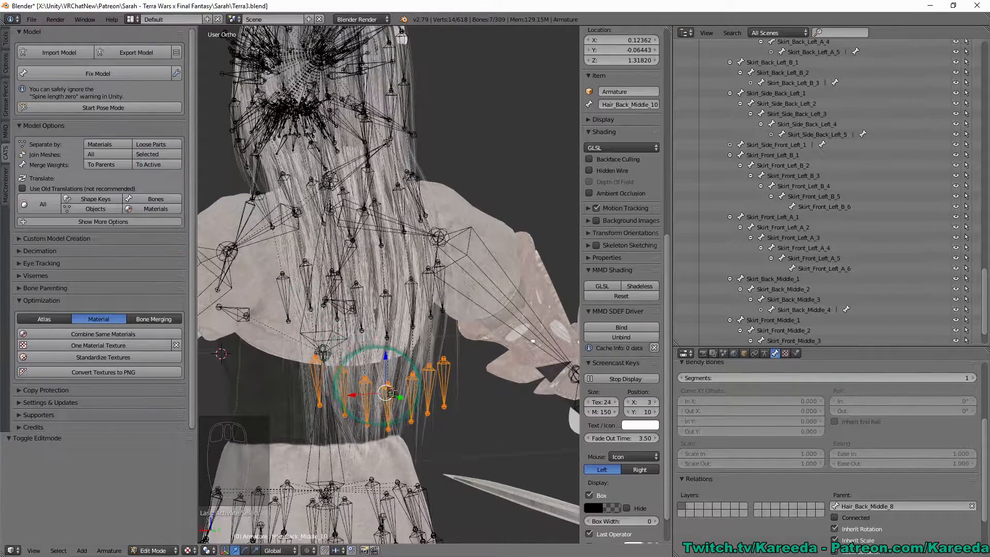
pyautogui.click(155, 165)
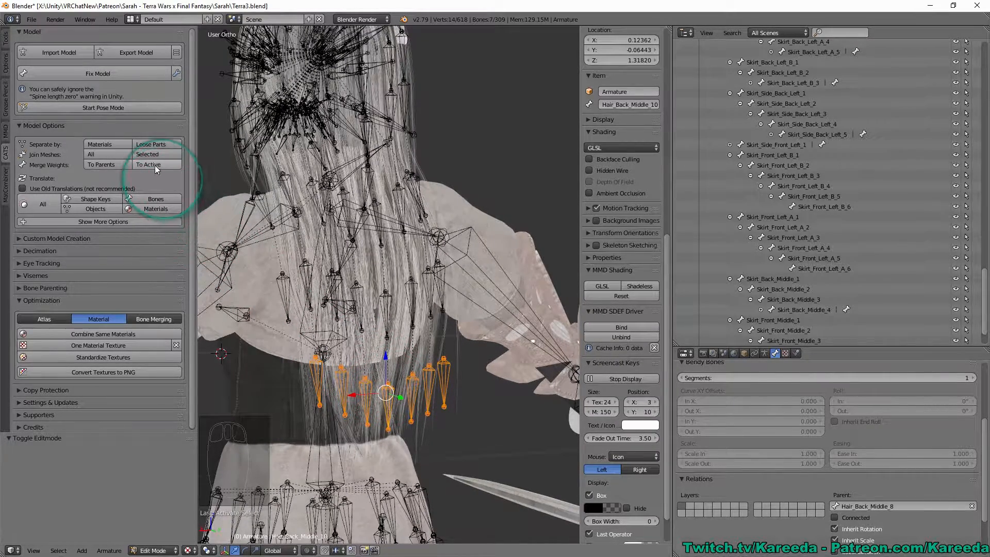
# Select the mid-back row of hair bones on both sides and merge their weights into the active Hair_Back_Middle_8
pyautogui.moveTo(389, 364); pyautogui.dragTo(445, 357, button='middle')
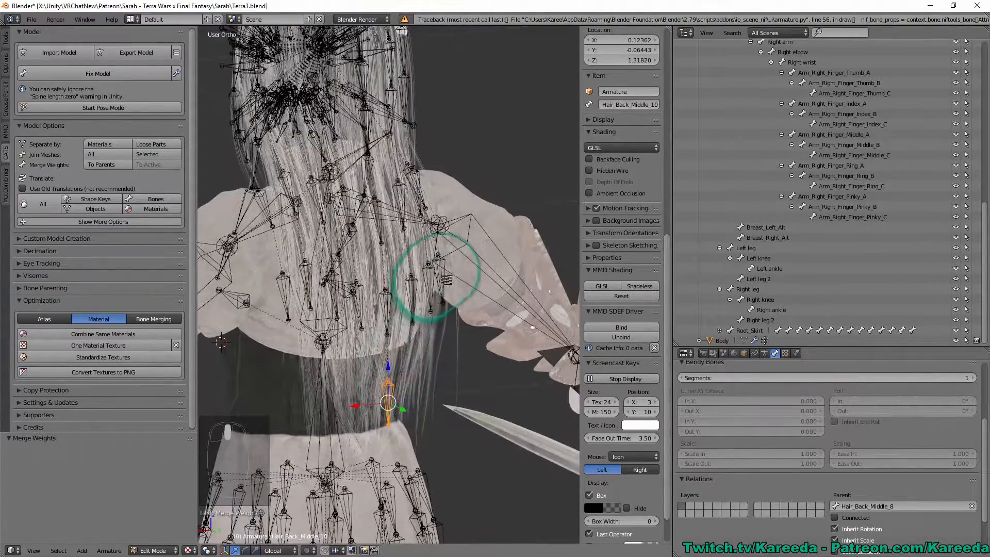
pyautogui.moveTo(446, 280); pyautogui.dragTo(410, 296, button='middle')
pyautogui.rightClick(445, 277)
pyautogui.keyDown('shift'); pyautogui.rightClick(424, 285); pyautogui.keyUp('shift')
pyautogui.keyDown('shift'); pyautogui.rightClick(369, 287); pyautogui.keyUp('shift')
pyautogui.keyDown('shift'); pyautogui.rightClick(413, 299); pyautogui.keyUp('shift')
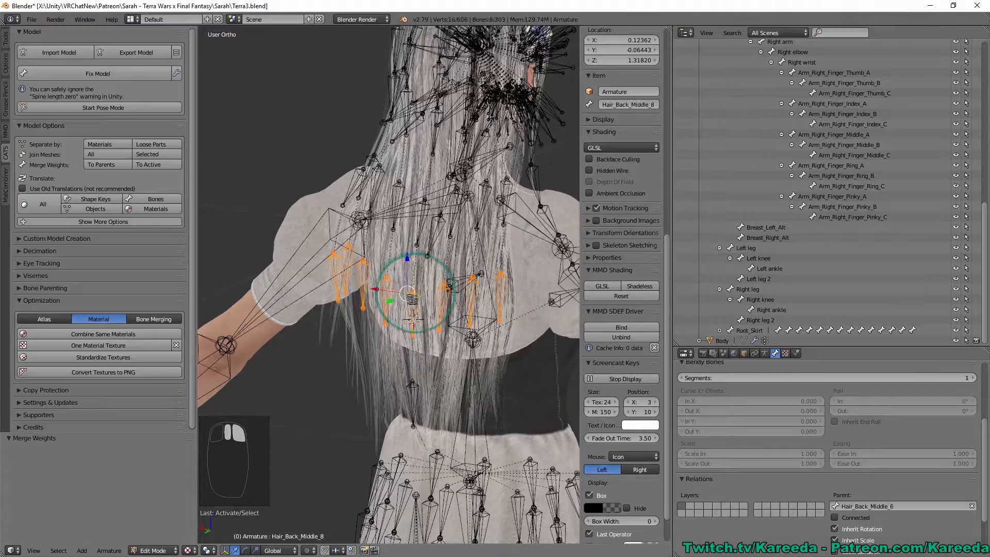
pyautogui.click(150, 164)
# Merge the shoulder-height row of back hair bones into Hair_Back_Right_B_6, and merge that bone into Hair_Back_Middle_6
pyautogui.moveTo(411, 283); pyautogui.dragTo(412, 197, button='middle')
pyautogui.rightClick(373, 206)
pyautogui.keyDown('shift'); pyautogui.rightClick(310, 185); pyautogui.keyUp('shift')
pyautogui.keyDown('shift'); pyautogui.rightClick(285, 194); pyautogui.keyUp('shift')
pyautogui.moveTo(413, 312); pyautogui.dragTo(377, 340, button='middle')
pyautogui.keyDown('shift'); pyautogui.rightClick(371, 216); pyautogui.keyUp('shift')
pyautogui.moveTo(370, 216); pyautogui.dragTo(441, 212, button='middle')
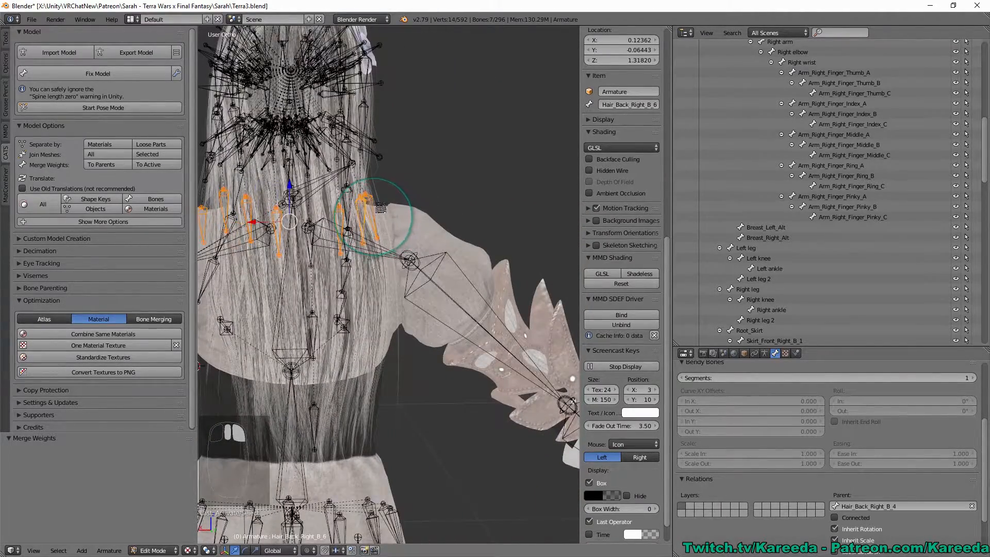
pyautogui.moveTo(381, 208); pyautogui.dragTo(232, 151, button='middle')
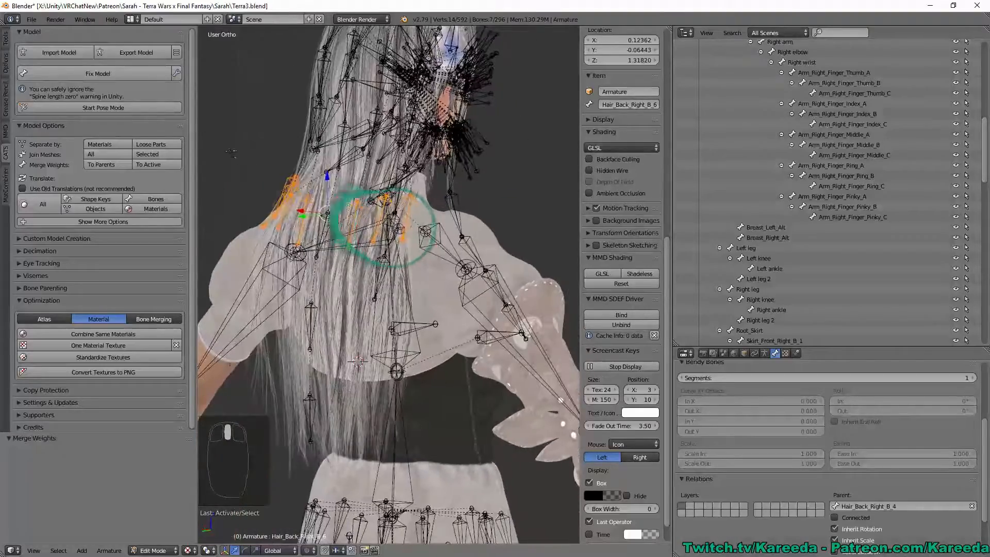
pyautogui.click(153, 165)
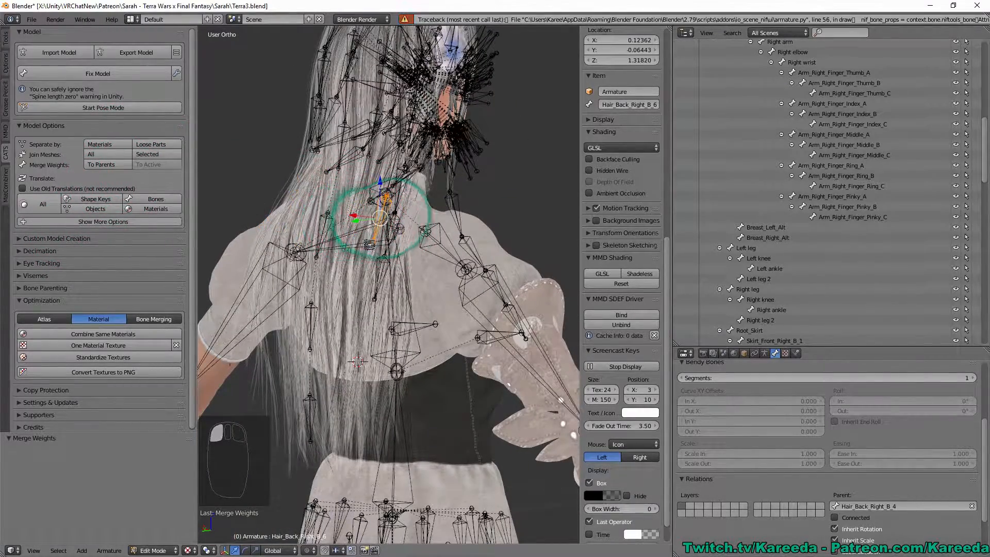
pyautogui.rightClick(326, 227)
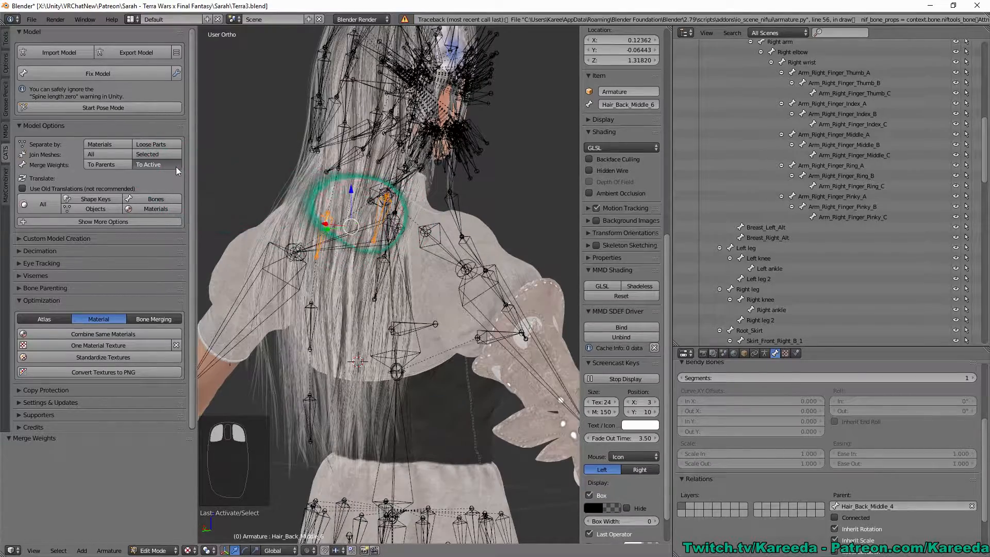
pyautogui.click(176, 165)
# Select the neck-height row of back hair bones and merge their weights into the active Hair_Back_Middle_4
pyautogui.moveTo(343, 218); pyautogui.dragTo(706, 67, button='middle')
pyautogui.moveTo(917, 59); pyautogui.dragTo(526, 290, button='middle')
pyautogui.rightClick(317, 297)
pyautogui.keyDown('shift'); pyautogui.rightClick(375, 295); pyautogui.keyUp('shift')
pyautogui.keyDown('shift'); pyautogui.rightClick(398, 284); pyautogui.keyUp('shift')
pyautogui.keyDown('shift'); pyautogui.rightClick(427, 303); pyautogui.keyUp('shift')
pyautogui.moveTo(361, 301); pyautogui.dragTo(400, 314, button='middle')
pyautogui.keyDown('shift'); pyautogui.rightClick(400, 314); pyautogui.keyUp('shift')
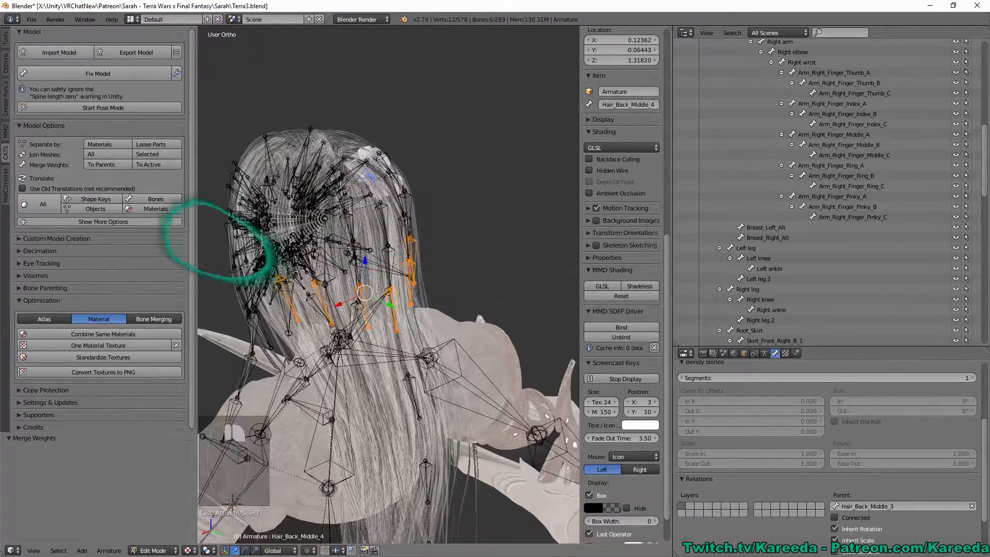
pyautogui.click(178, 165)
pyautogui.moveTo(427, 209); pyautogui.dragTo(392, 289, button='middle')
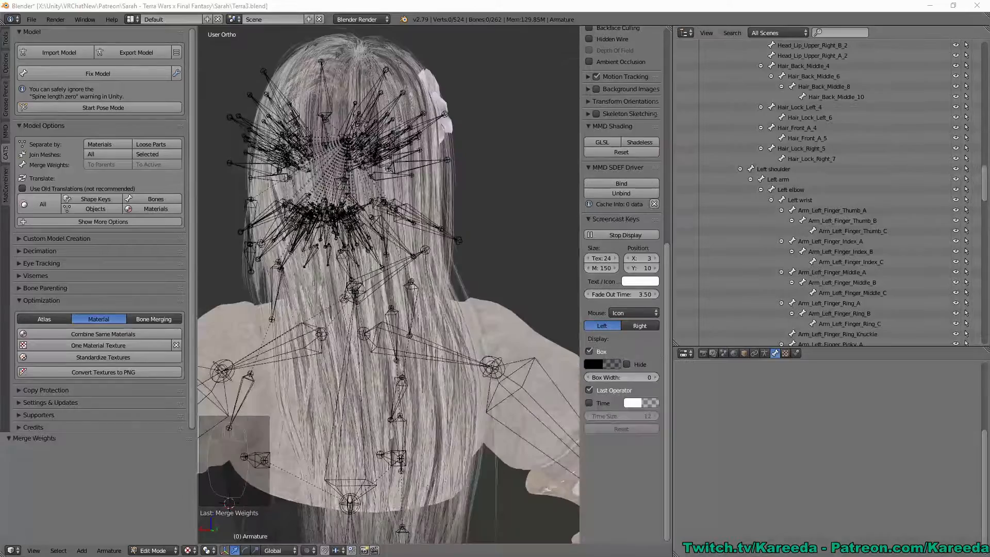
# Rotate Hair_Back_Middle_4 in pose mode to test the merged back hair, and leave pose mode
pyautogui.moveTo(415, 189); pyautogui.dragTo(221, 159, button='middle')
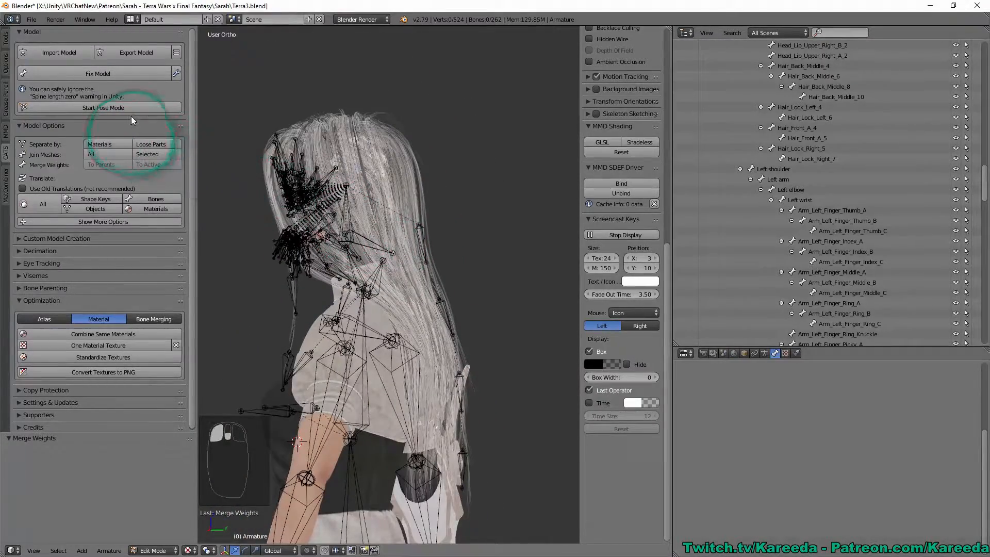
pyautogui.rightClick(423, 236)
pyautogui.moveTo(462, 230); pyautogui.dragTo(548, 224, button='middle')
pyautogui.moveTo(500, 188); pyautogui.dragTo(501, 219)
pyautogui.moveTo(501, 219); pyautogui.dragTo(430, 271, button='middle')
pyautogui.click(149, 109)
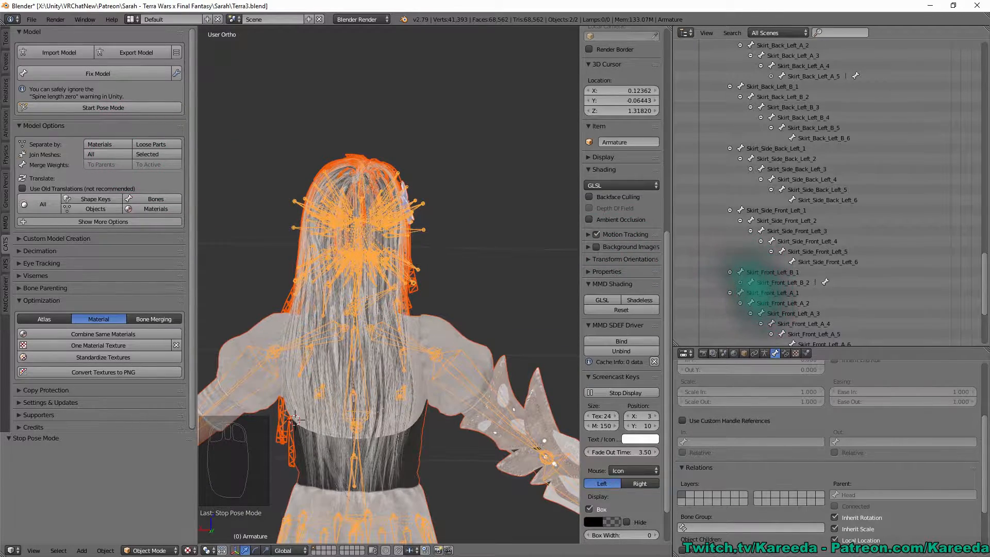
# Return to edit mode and merge the weights of the lowest back hair bone, Hair_Back_Middle_10, into its parent
pyautogui.press('Tab')
pyautogui.moveTo(442, 213); pyautogui.dragTo(379, 212, button='middle')
pyautogui.scroll(3, 392, 213)
pyautogui.keyDown('shift'); pyautogui.moveTo(567, 307); pyautogui.dragTo(346, 294, button='middle'); pyautogui.keyUp('shift')
pyautogui.scroll(1, 518, 254)
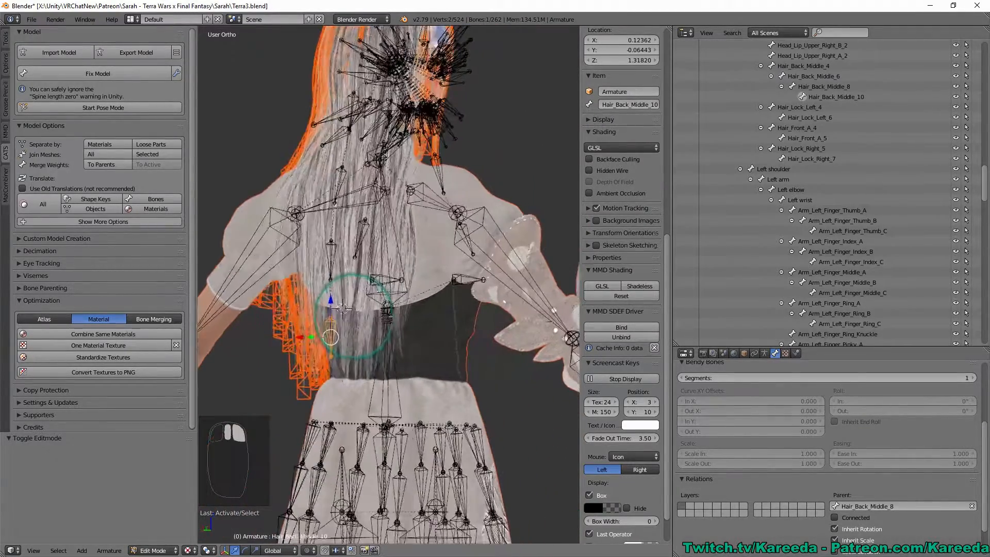
pyautogui.click(98, 164)
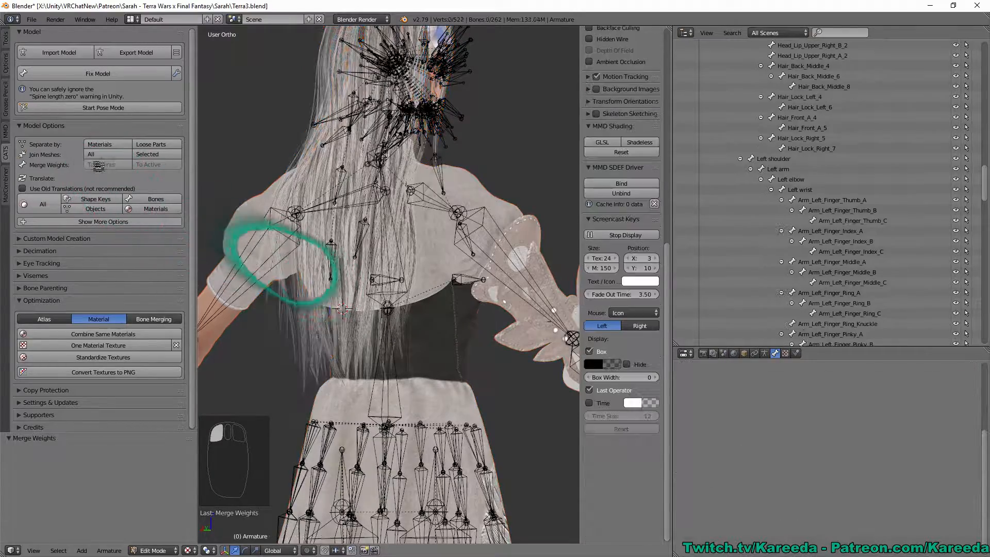
# Inspect the remaining back hair chain, collapse the armature's bone hierarchy and select the Body mesh
pyautogui.moveTo(265, 265); pyautogui.dragTo(331, 132, button='middle')
pyautogui.scroll(3, 454, 268)
pyautogui.moveTo(453, 268); pyautogui.dragTo(412, 284, button='middle')
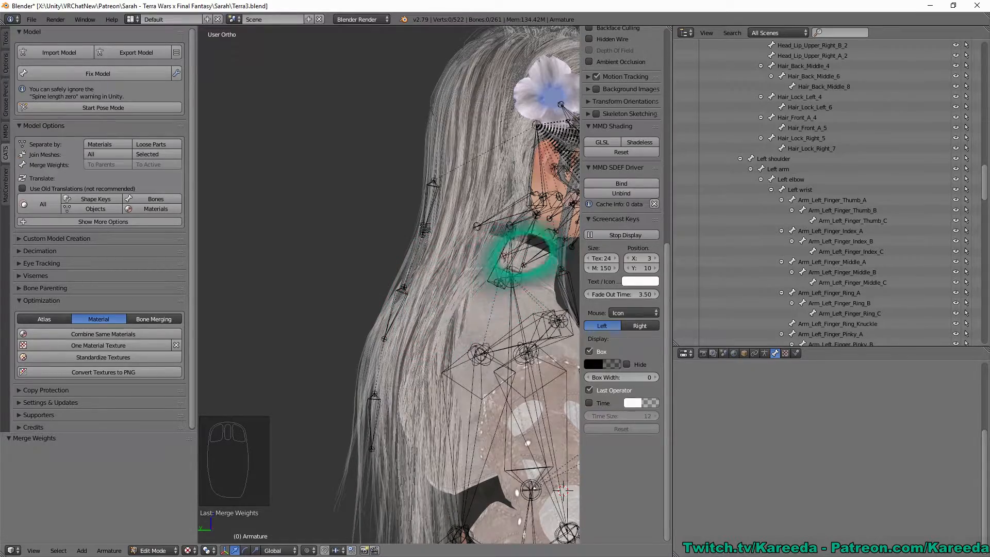
pyautogui.moveTo(410, 316); pyautogui.dragTo(427, 255, button='middle')
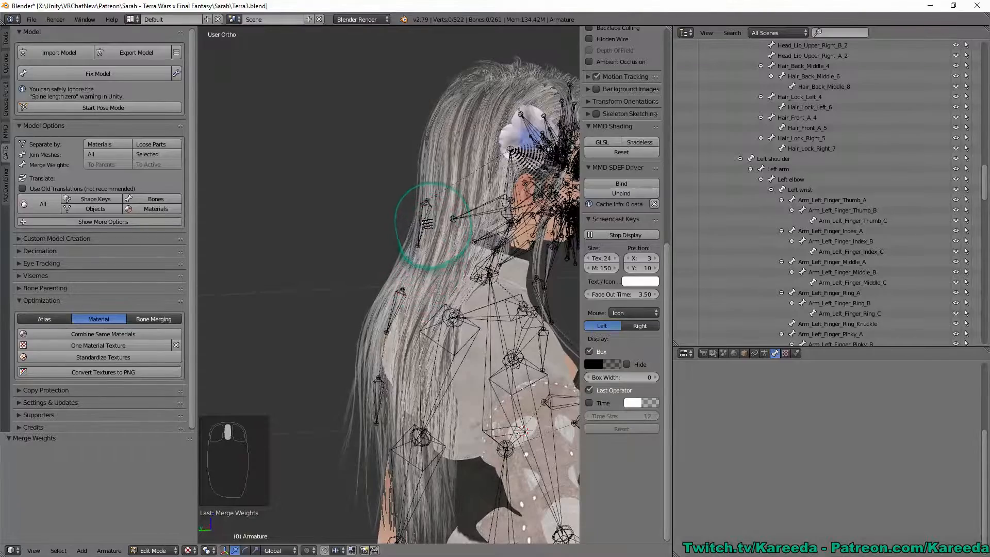
pyautogui.scroll(-2, 427, 224)
pyautogui.scroll(20, 815, 160)
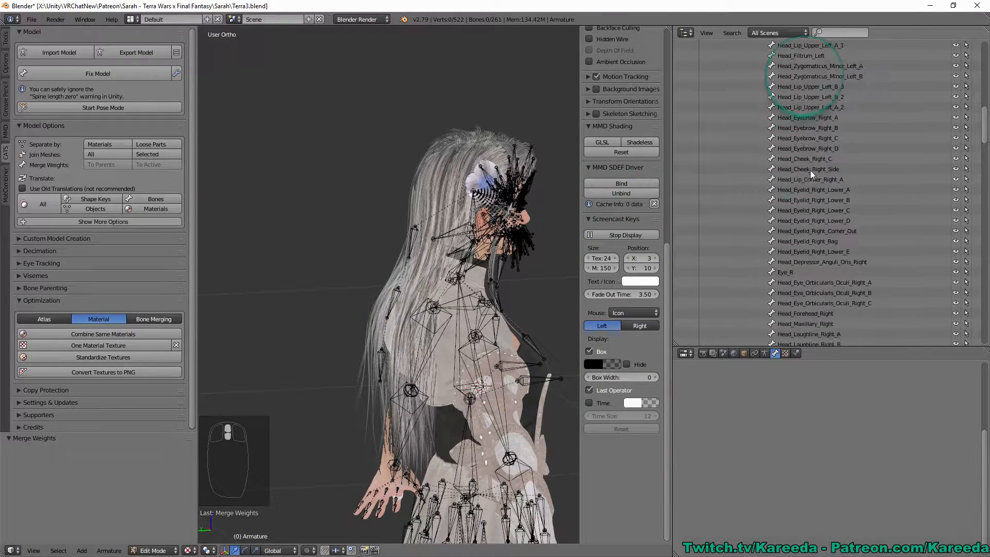
pyautogui.scroll(10, 809, 171)
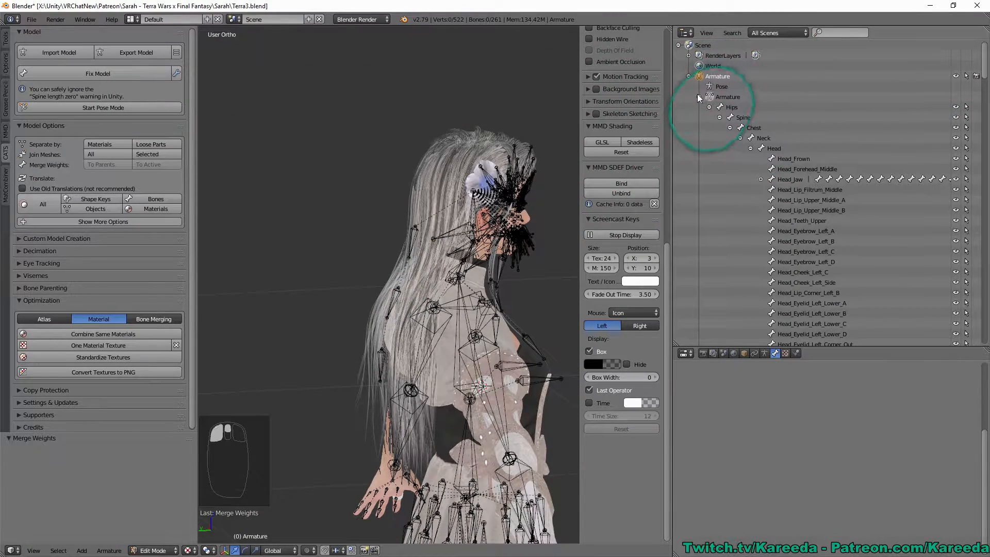
pyautogui.click(699, 97)
pyautogui.click(723, 108)
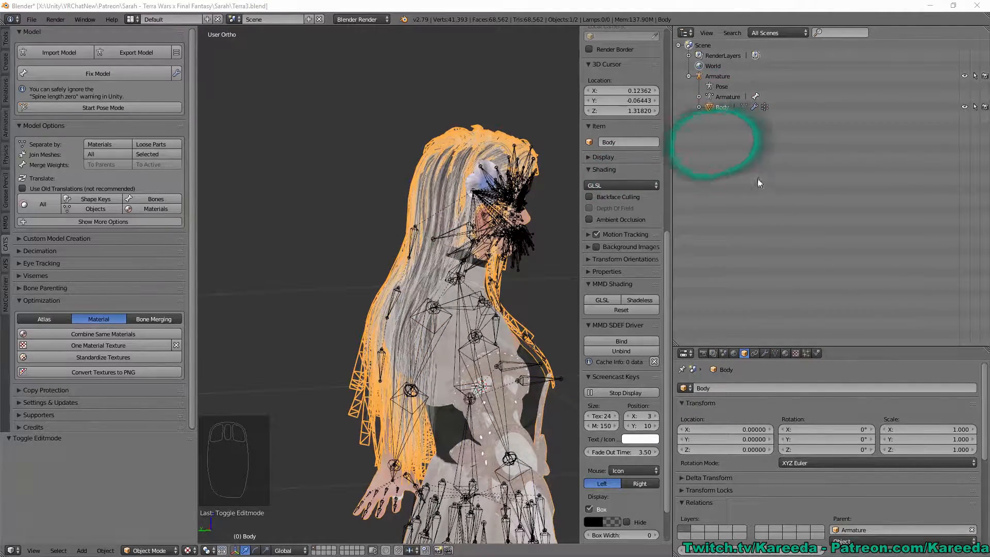
# Display the Body mesh's vertex groups and enlarge the properties area to show more of the list
pyautogui.moveTo(482, 204); pyautogui.dragTo(406, 214, button='middle')
pyautogui.click(775, 354)
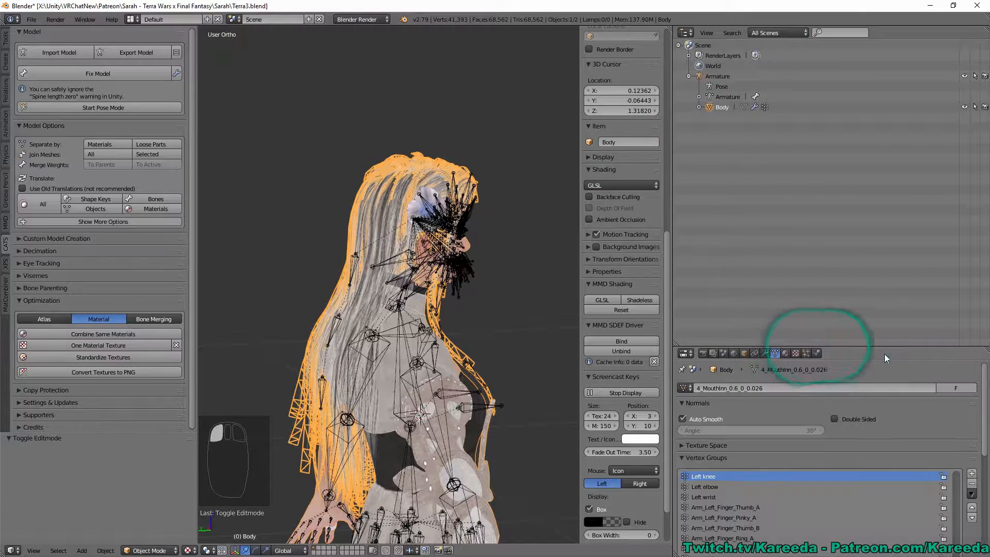
pyautogui.moveTo(872, 345); pyautogui.dragTo(869, 206)
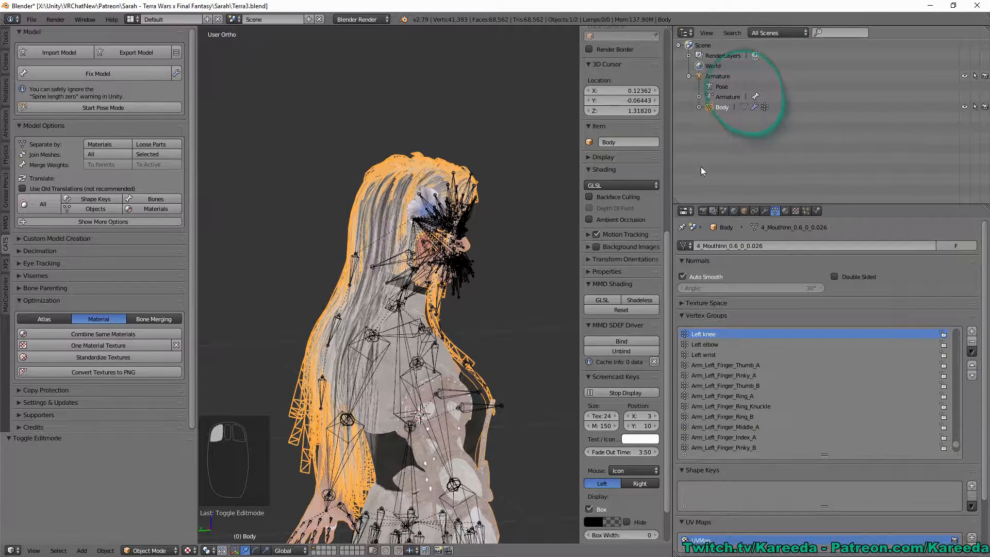
# Switch the Body mesh to Weight Paint mode and reset the MMD shading to view the hair weights
pyautogui.click(149, 551)
pyautogui.click(165, 492)
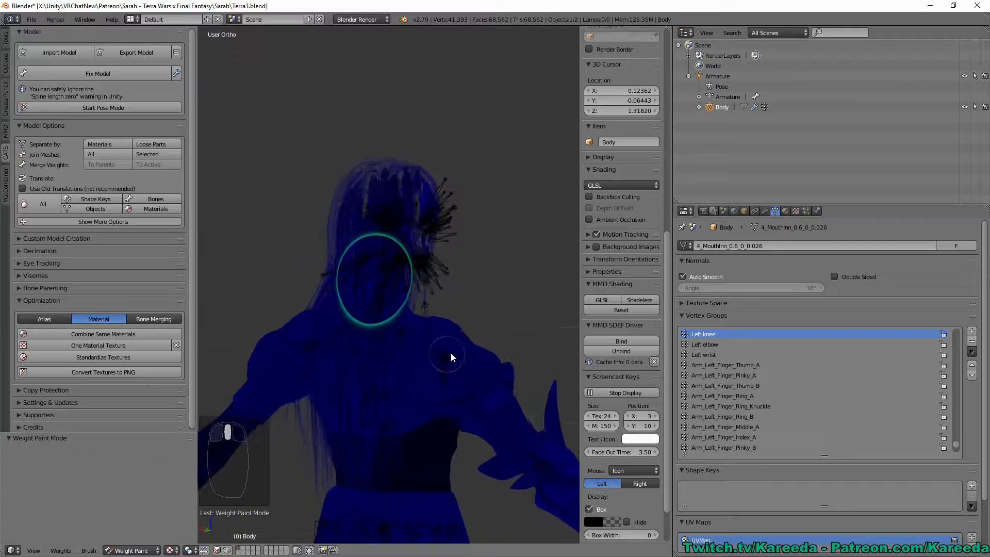
pyautogui.moveTo(451, 354); pyautogui.dragTo(461, 353, button='middle')
pyautogui.click(619, 308)
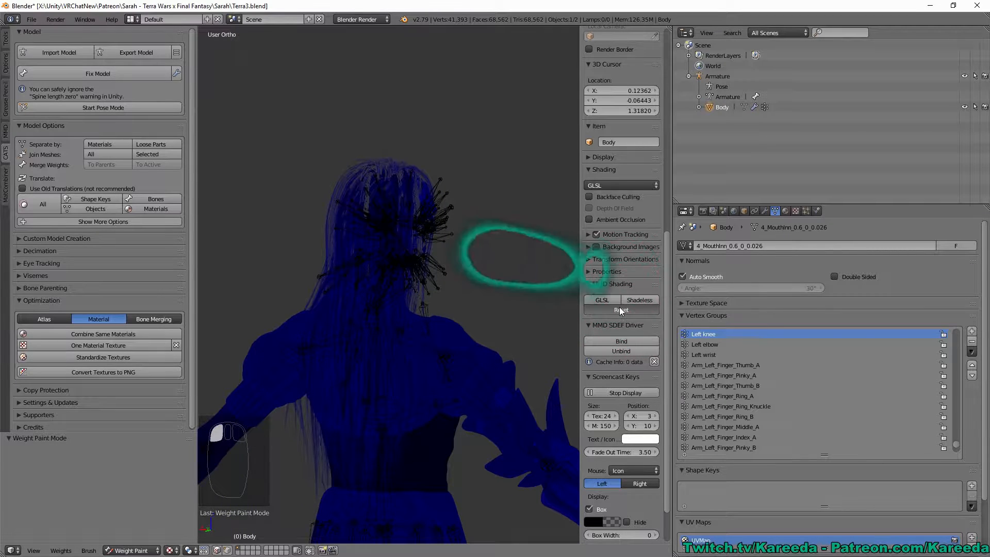
pyautogui.moveTo(379, 266)
pyautogui.mouseDown(button='middle')
pyautogui.moveTo(440, 269)
pyautogui.moveTo(371, 238)
pyautogui.moveTo(484, 256)
pyautogui.moveTo(567, 253)
pyautogui.mouseUp(button='middle')
pyautogui.scroll(2, 438, 269)
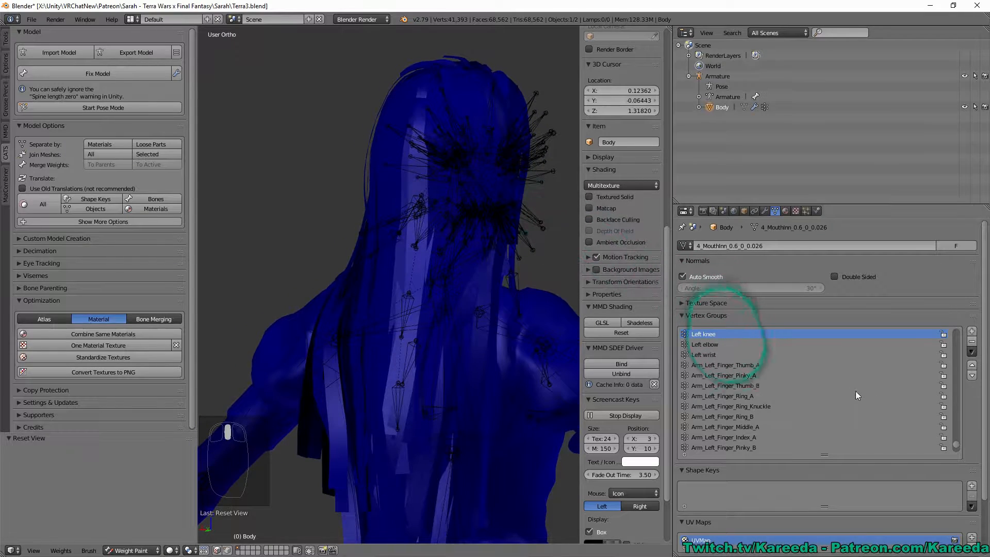
pyautogui.scroll(1, 775, 358)
# Find the Hair_Back_Middle_4 vertex group in the Body mesh's list and make it active to show its weights
pyautogui.click(771, 355)
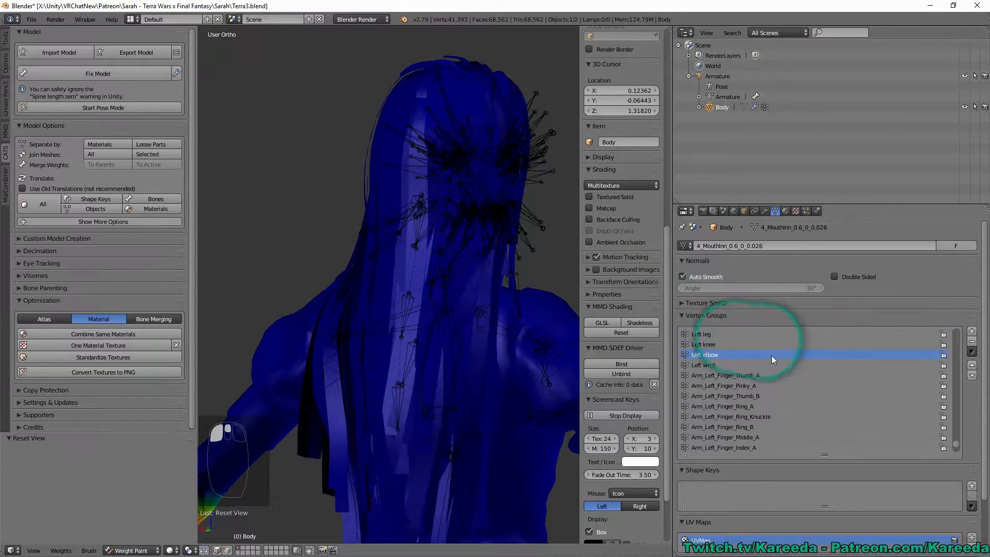
pyautogui.press('Up')
pyautogui.press('Up')
pyautogui.press('Up')
pyautogui.press('Up')
pyautogui.press('Up')
pyautogui.press('Up')
pyautogui.press('Up')
pyautogui.press('Up')
pyautogui.press('Up')
pyautogui.press('Up')
pyautogui.press('Up')
pyautogui.press('Up')
pyautogui.press('Up')
pyautogui.press('Up')
pyautogui.press('Up')
pyautogui.press('Up')
pyautogui.press('Up')
pyautogui.press('Up')
pyautogui.press('Up')
pyautogui.press('Up')
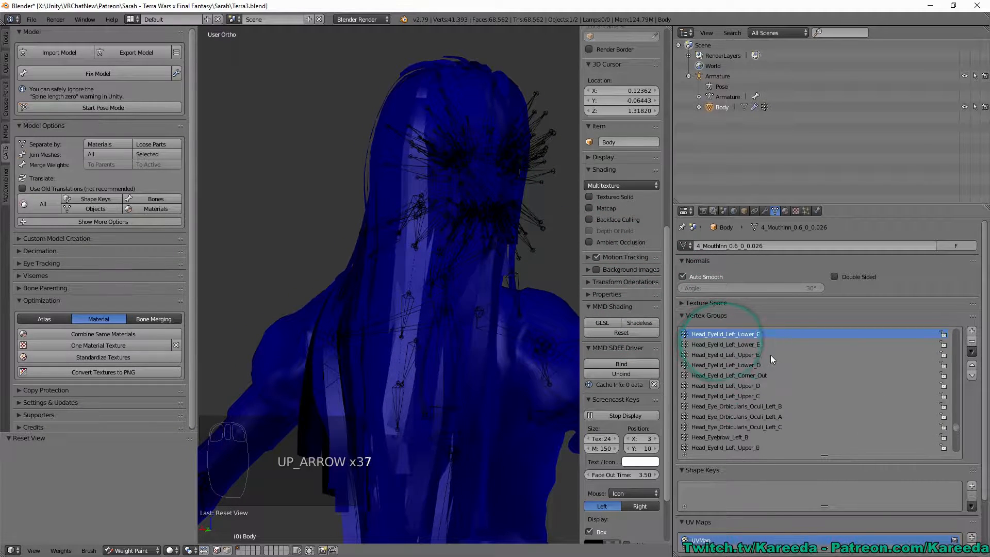
pyautogui.press('Up')
pyautogui.press('Up')
pyautogui.press('Up')
pyautogui.press('Up')
pyautogui.press('Up')
pyautogui.press('Up')
pyautogui.press('Up')
pyautogui.press('Up')
pyautogui.press('Up')
pyautogui.press('Up')
pyautogui.press('Up')
pyautogui.press('Up')
pyautogui.press('Up')
pyautogui.press('Up')
pyautogui.press('Up')
pyautogui.press('Up')
pyautogui.press('Up')
pyautogui.press('Up')
pyautogui.press('Up')
pyautogui.press('Up')
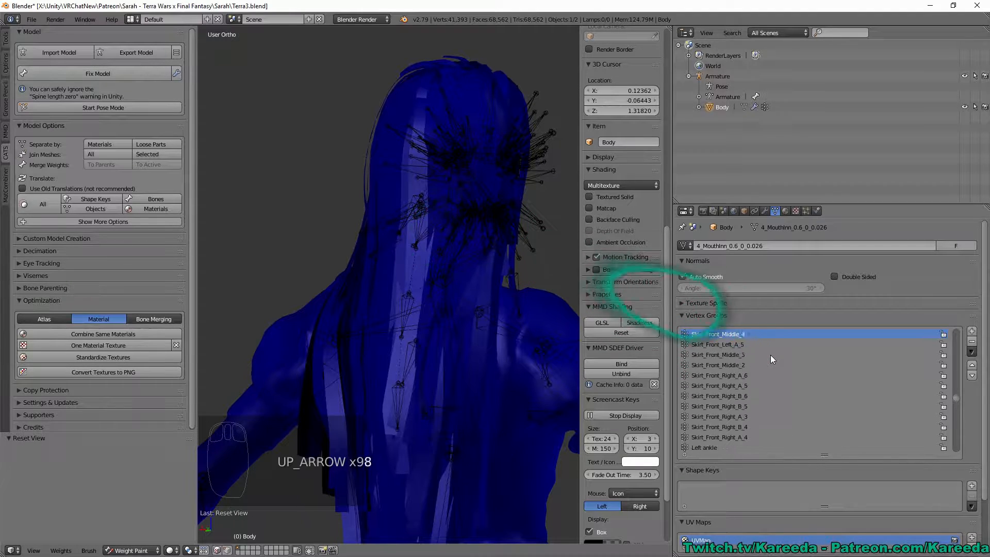
pyautogui.press('Up')
pyautogui.press('Up')
pyautogui.press('Up')
pyautogui.press('Up')
pyautogui.press('Up')
pyautogui.press('Up')
pyautogui.press('Up')
pyautogui.press('Up')
pyautogui.press('Up')
pyautogui.press('Up')
pyautogui.press('Up')
pyautogui.press('Up')
pyautogui.press('Up')
pyautogui.press('Up')
pyautogui.press('Up')
pyautogui.press('Up')
pyautogui.press('Up')
pyautogui.press('Up')
pyautogui.press('Up')
pyautogui.press('Up')
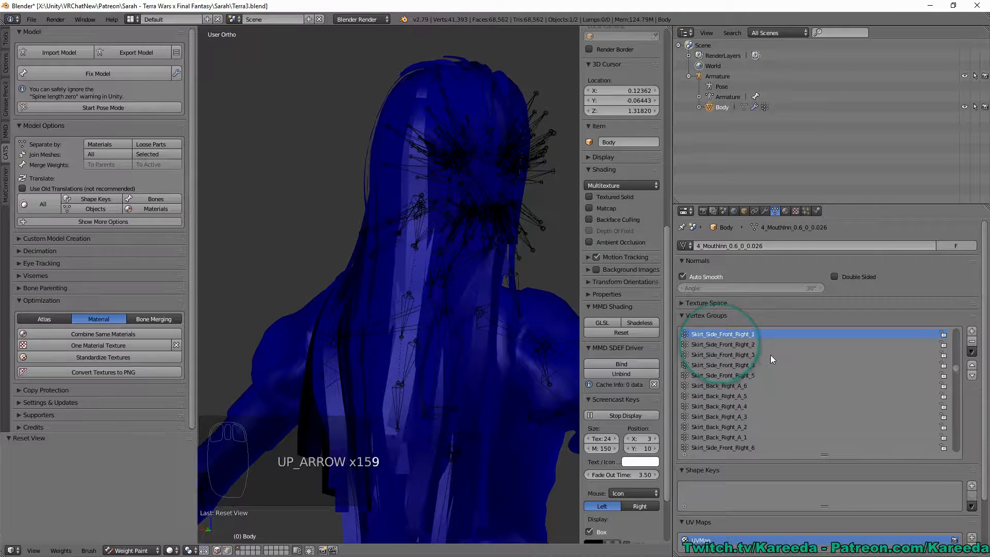
pyautogui.press('Up')
pyautogui.press('Up')
pyautogui.press('Up')
pyautogui.press('Up')
pyautogui.press('Up')
pyautogui.press('Up')
pyautogui.press('Up')
pyautogui.press('Up')
pyautogui.press('Up')
pyautogui.press('Up')
pyautogui.press('Up')
pyautogui.press('Up')
pyautogui.press('Up')
pyautogui.press('Up')
pyautogui.press('Up')
pyautogui.press('Up')
pyautogui.press('Up')
pyautogui.press('Up')
pyautogui.press('Up')
pyautogui.press('Up')
pyautogui.press('Down')
pyautogui.press('Down')
pyautogui.press('Down')
pyautogui.press('Down')
pyautogui.press('Down')
pyautogui.press('Down')
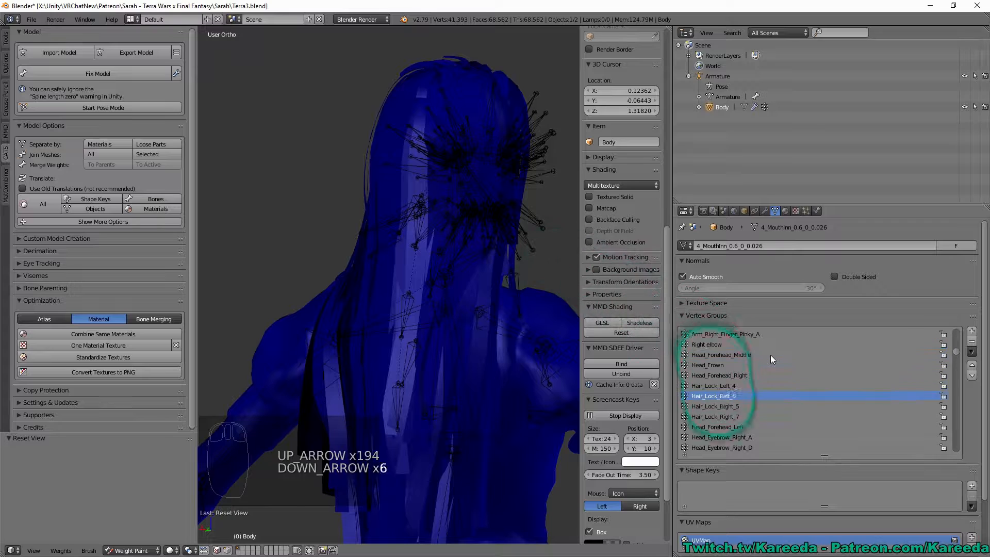
pyautogui.press('Down')
pyautogui.press('Down')
pyautogui.press('Down')
pyautogui.press('Down')
pyautogui.press('Down')
pyautogui.press('Down')
pyautogui.press('Down')
pyautogui.press('Down')
pyautogui.press('Down')
pyautogui.press('Down')
pyautogui.press('Down')
pyautogui.press('Down')
pyautogui.press('Down')
pyautogui.press('Down')
pyautogui.press('Down')
pyautogui.press('Down')
pyautogui.press('Down')
pyautogui.press('Down')
pyautogui.press('Down')
pyautogui.press('Up')
pyautogui.press('Up')
pyautogui.press('Up')
pyautogui.press('Up')
pyautogui.press('Up')
pyautogui.press('Up')
pyautogui.press('Up')
pyautogui.press('Up')
pyautogui.press('Up')
pyautogui.press('Up')
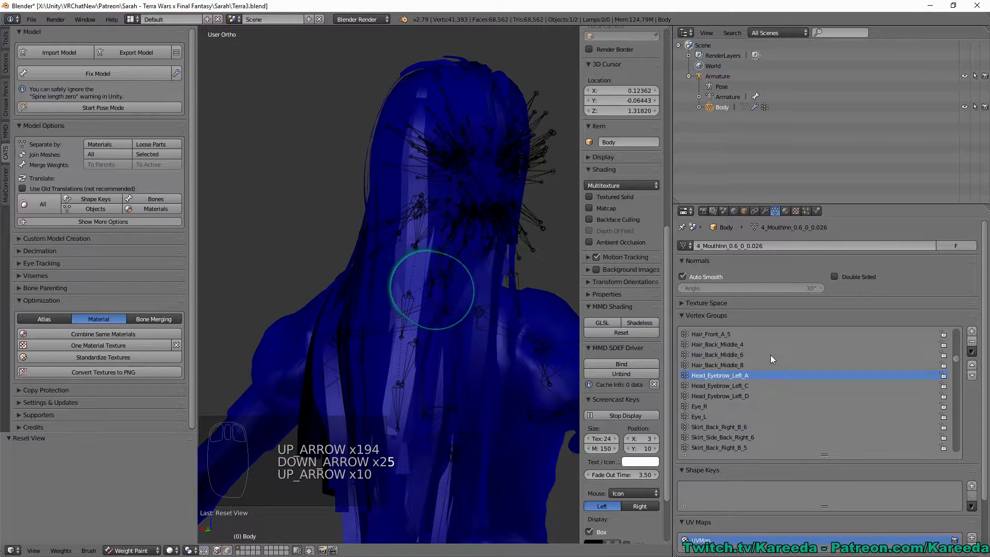
pyautogui.press('Up')
pyautogui.press('Up')
pyautogui.press('Up')
pyautogui.press('Up')
pyautogui.press('Up')
pyautogui.press('Down')
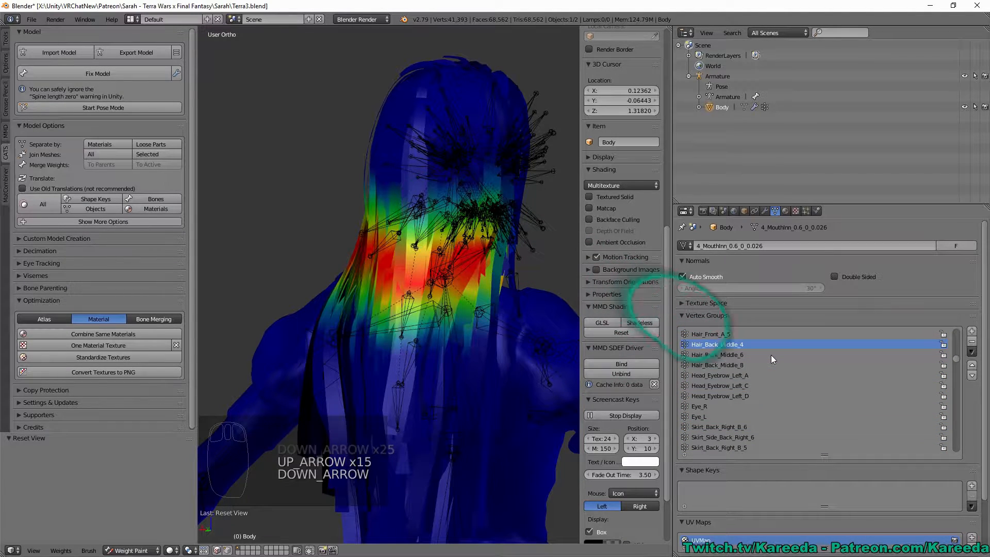
pyautogui.scroll(1, 772, 354)
pyautogui.moveTo(289, 135); pyautogui.dragTo(297, 124, button='middle')
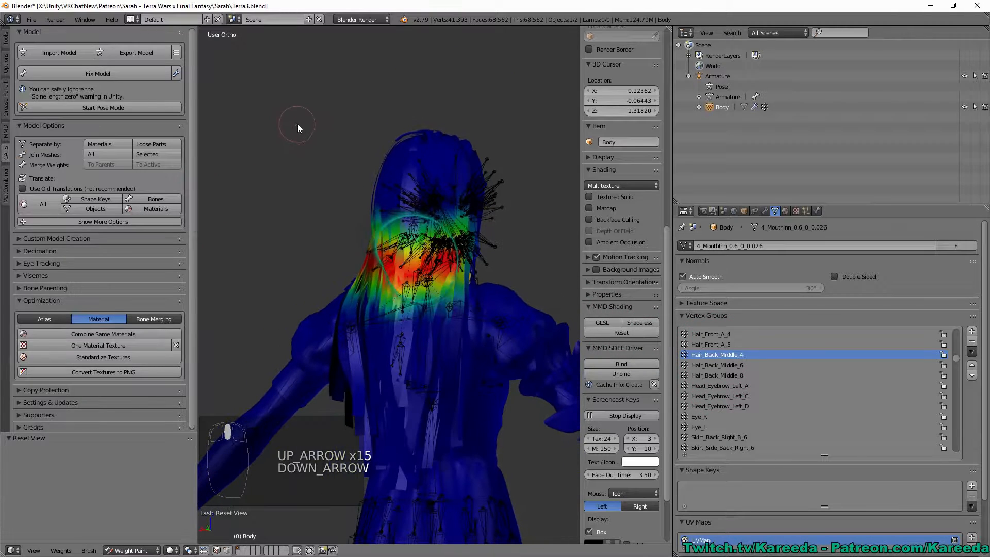
# Choose the Blur brush for weight painting with a weight of 0.285 and a strength of 0.271
pyautogui.click(6, 39)
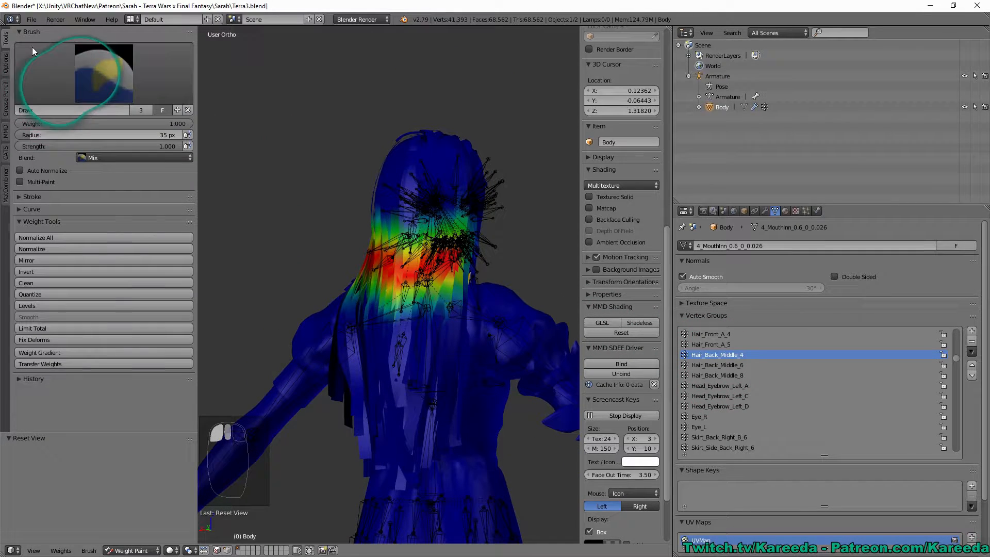
pyautogui.click(100, 69)
pyautogui.click(97, 137)
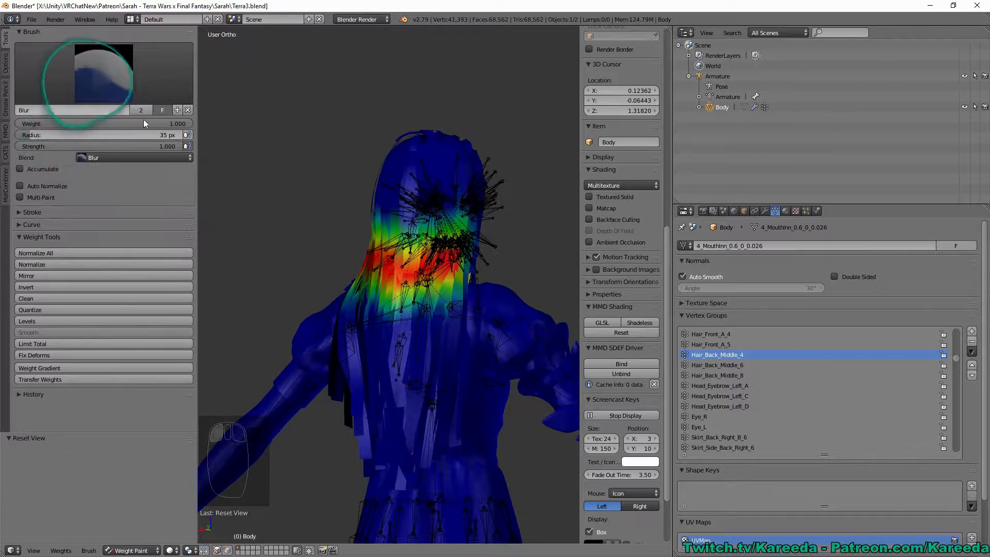
pyautogui.moveTo(144, 124); pyautogui.dragTo(16, 124)
pyautogui.moveTo(92, 149); pyautogui.dragTo(64, 146)
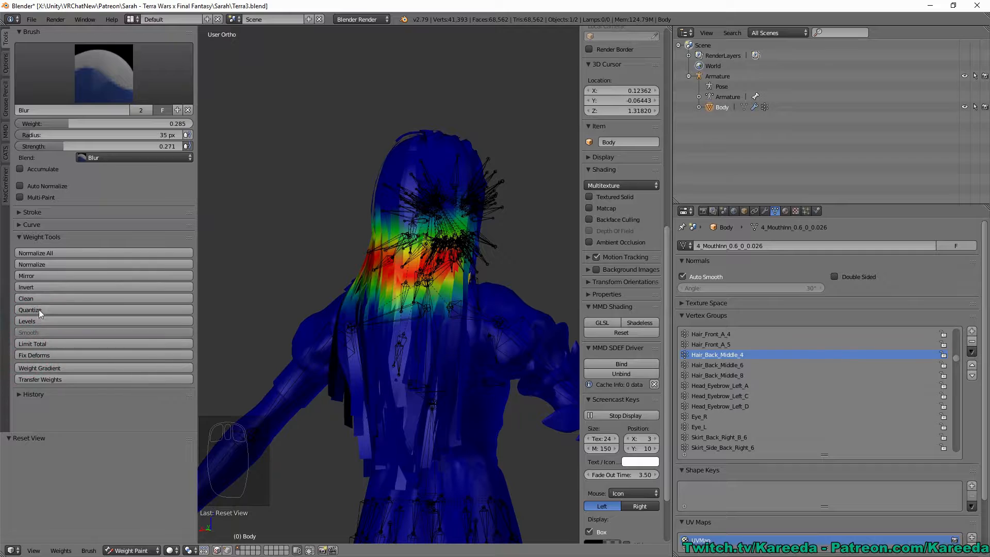
# Apply Levels to the Hair_Back_Middle_4 vertex group with a gain of 0.790
pyautogui.click(89, 320)
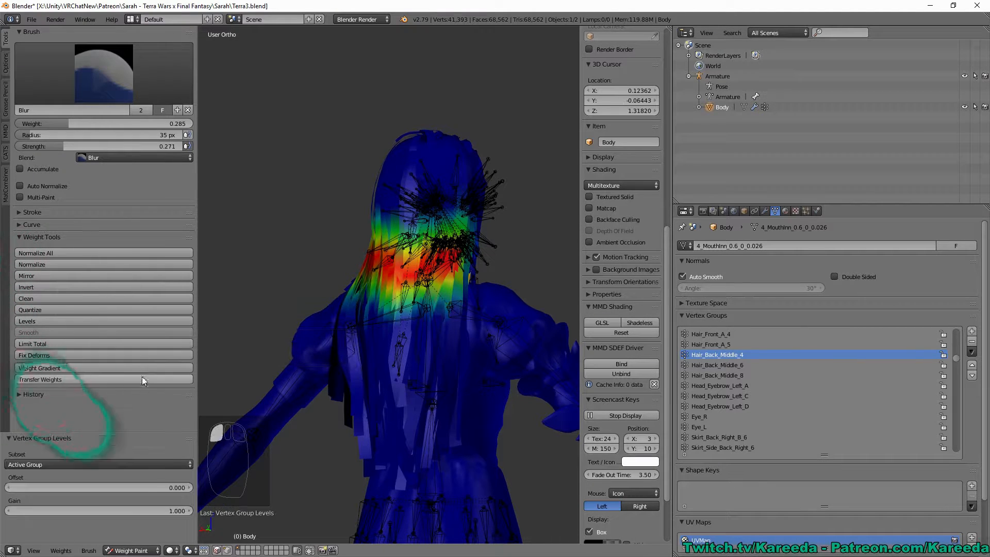
pyautogui.moveTo(166, 513); pyautogui.dragTo(150, 513)
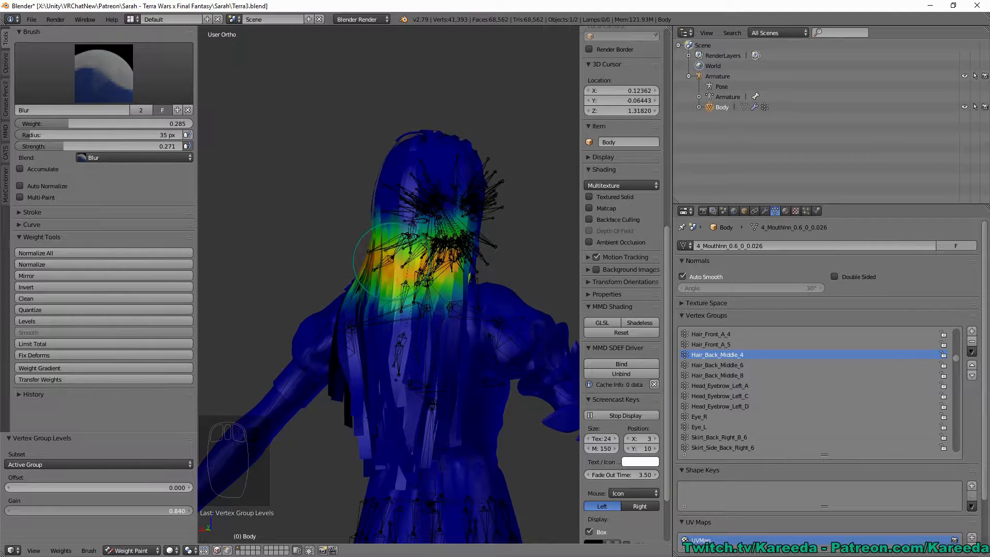
pyautogui.moveTo(142, 511); pyautogui.dragTo(139, 511)
pyautogui.moveTo(331, 358); pyautogui.dragTo(362, 356, button='middle')
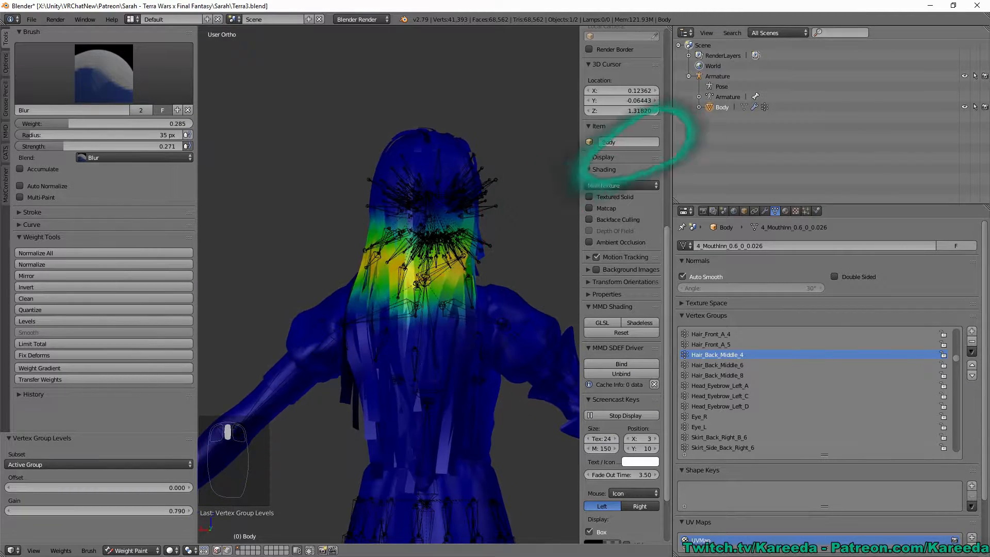
# Hide the armature and blur the Hair_Back_Middle_4 weights around the back and sides of the hair
pyautogui.click(966, 75)
pyautogui.scroll(-5, 460, 201)
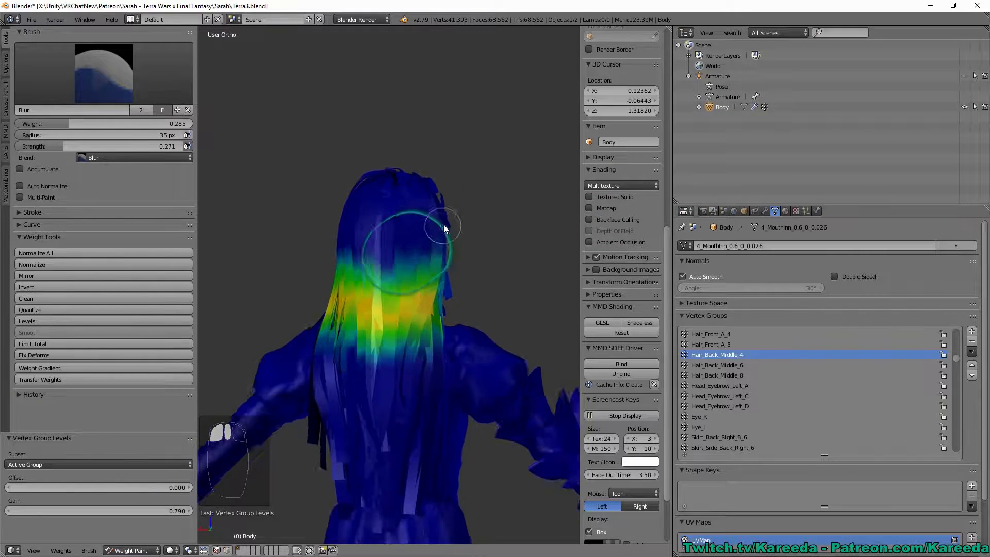
pyautogui.scroll(2, 470, 225)
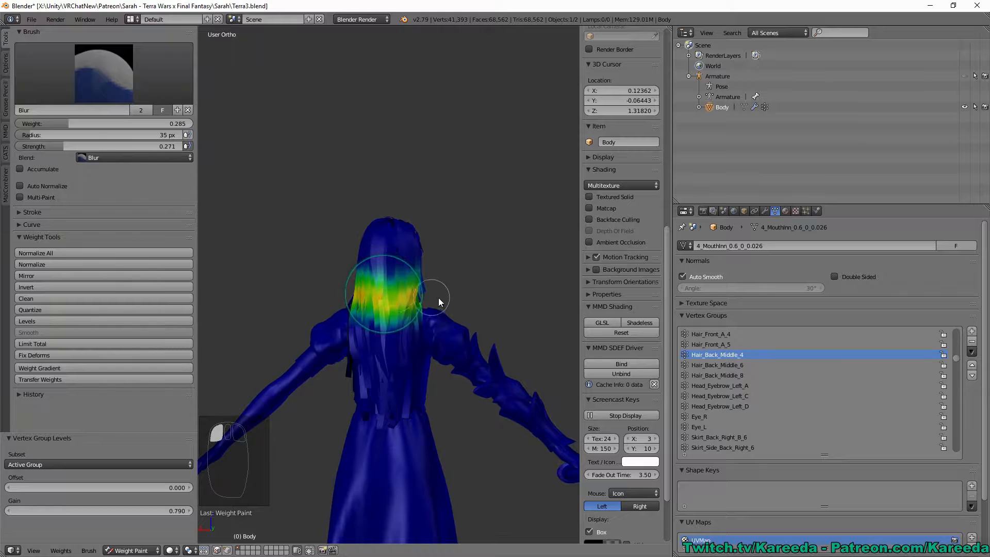
pyautogui.scroll(3, 423, 318)
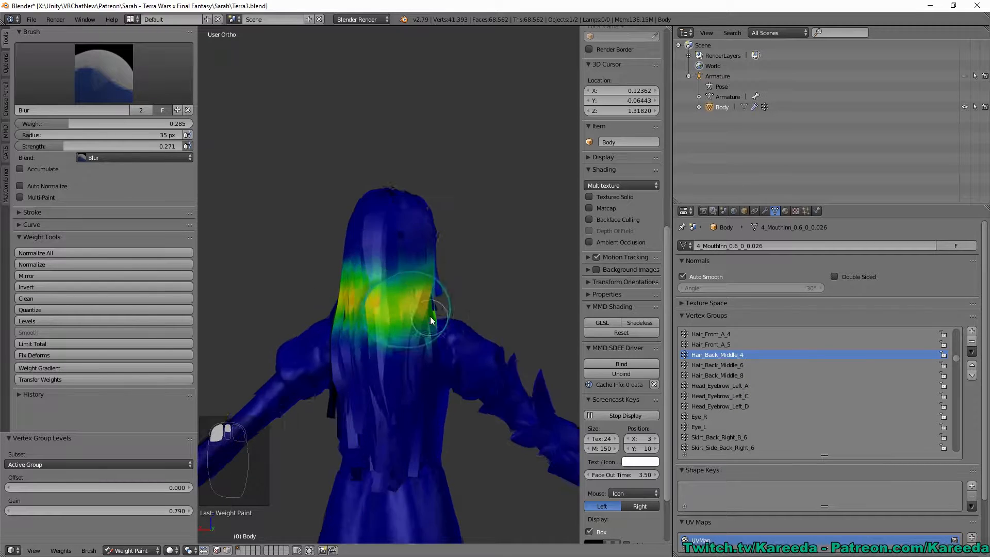
pyautogui.moveTo(477, 325); pyautogui.dragTo(441, 335, button='middle')
pyautogui.moveTo(438, 319); pyautogui.dragTo(427, 292)
pyautogui.moveTo(433, 286); pyautogui.dragTo(331, 298, button='middle')
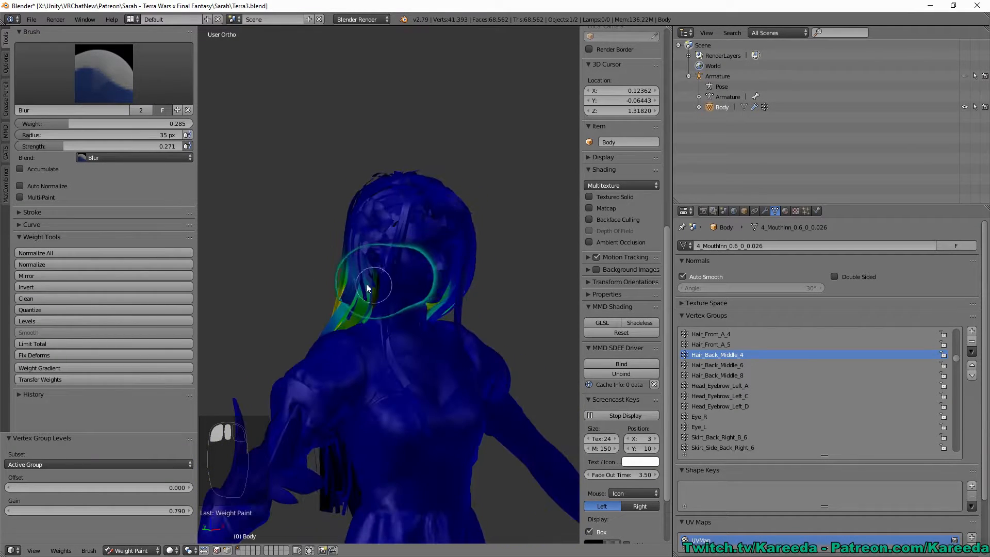
pyautogui.moveTo(368, 286); pyautogui.dragTo(399, 283)
pyautogui.moveTo(405, 282)
pyautogui.mouseDown(button='middle')
pyautogui.moveTo(455, 277)
pyautogui.moveTo(480, 295)
pyautogui.mouseUp(button='middle')
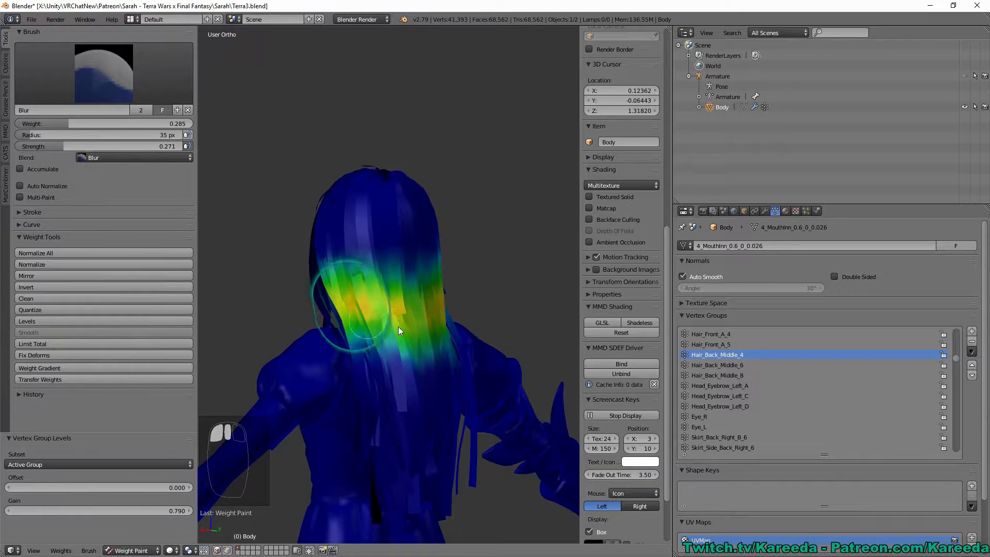
pyautogui.moveTo(392, 326); pyautogui.dragTo(290, 323, button='middle')
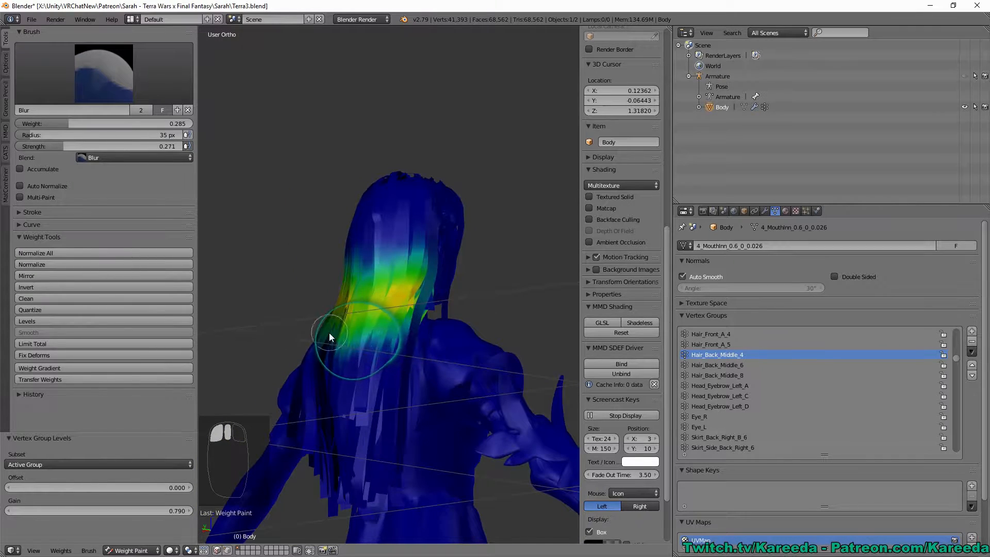
# Clean the Hair_Back_Middle_4 vertex group with a limit of 0.020 and check the hair from the front and back
pyautogui.click(40, 299)
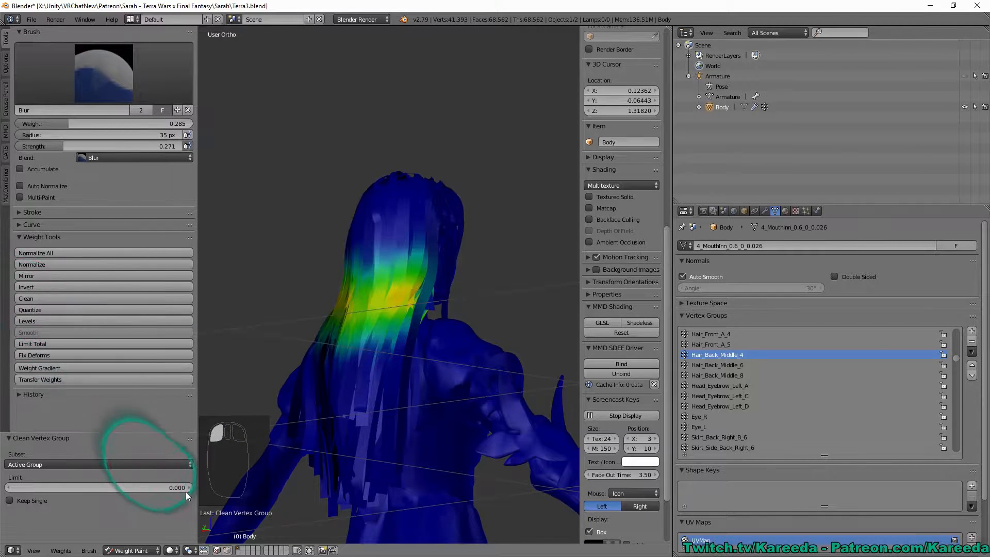
pyautogui.click(189, 488)
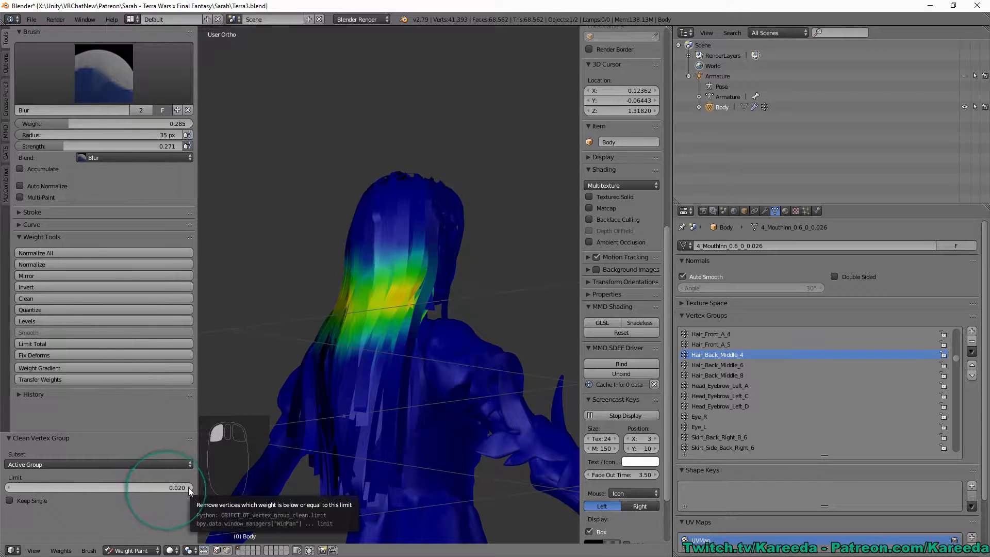
pyautogui.moveTo(437, 246)
pyautogui.mouseDown(button='middle')
pyautogui.moveTo(450, 215)
pyautogui.moveTo(502, 223)
pyautogui.moveTo(325, 223)
pyautogui.moveTo(471, 237)
pyautogui.moveTo(394, 185)
pyautogui.moveTo(438, 254)
pyautogui.mouseUp(button='middle')
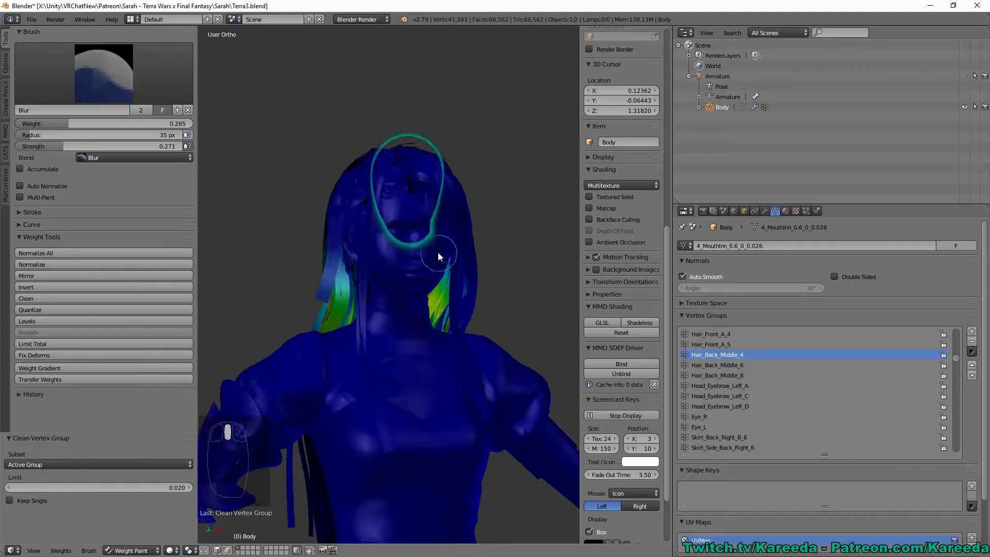
pyautogui.moveTo(368, 219); pyautogui.dragTo(381, 192, button='middle')
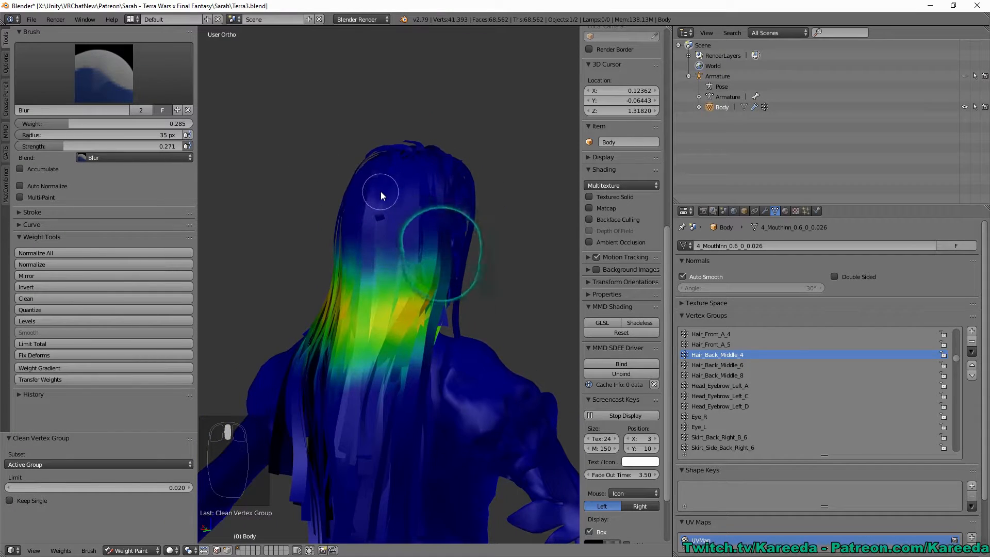
# Activate the Hair_Back_Middle_6 vertex group and apply Levels with a gain of 0.790
pyautogui.click(747, 363)
pyautogui.moveTo(459, 352); pyautogui.dragTo(230, 286, button='middle')
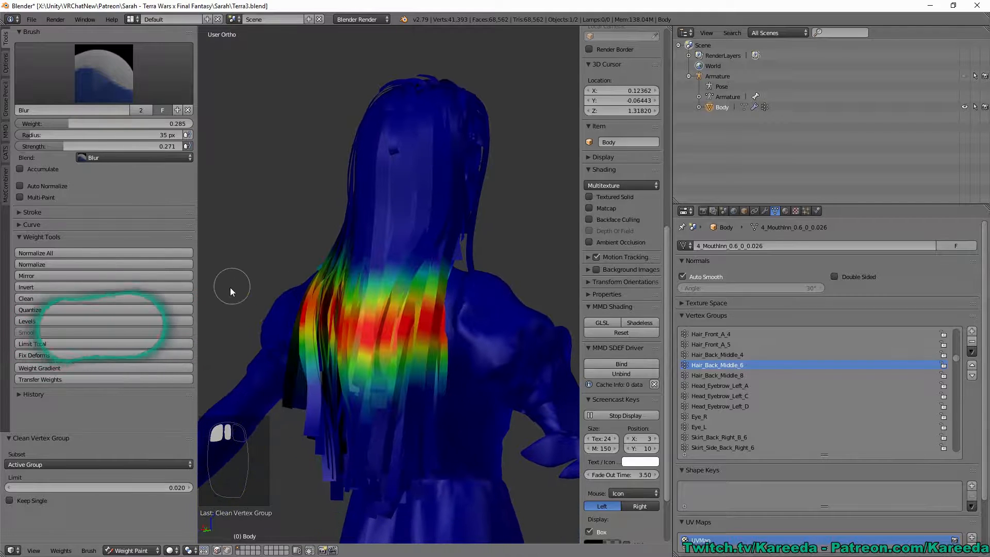
pyautogui.click(166, 321)
# Blur the Hair_Back_Middle_6 weights across the hair and clean the group with a limit of 0.020
pyautogui.moveTo(232, 323); pyautogui.dragTo(295, 261, button='middle')
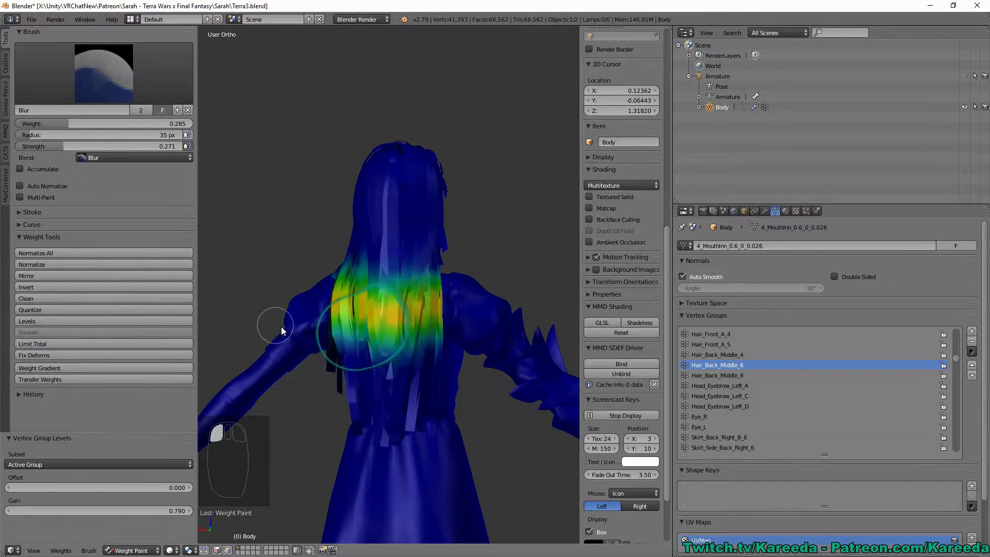
pyautogui.moveTo(382, 382); pyautogui.dragTo(412, 371)
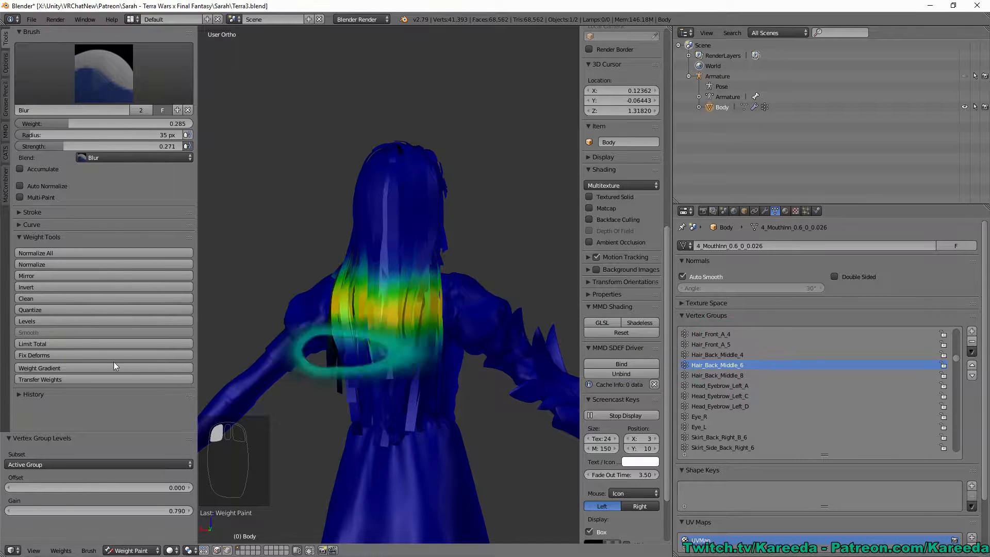
pyautogui.click(35, 299)
# Activate the Hair_Back_Middle_8 vertex group, apply Levels with a gain of 0.790 and blur its weights
pyautogui.click(717, 375)
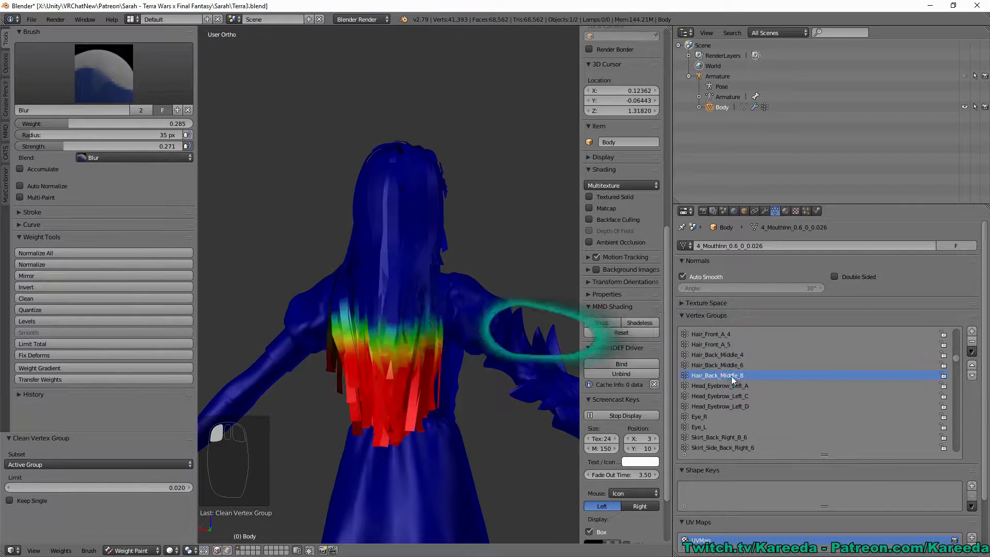
pyautogui.click(44, 323)
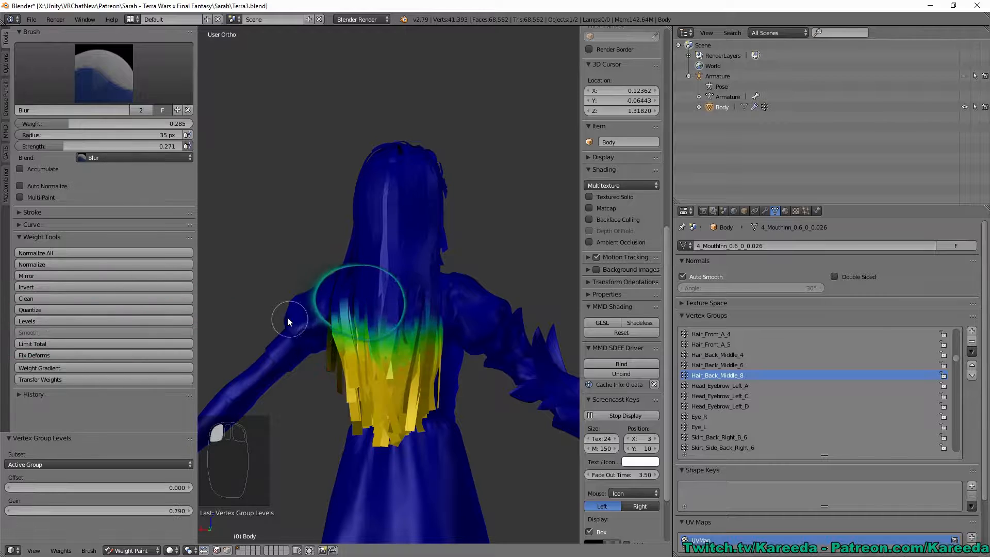
pyautogui.scroll(-4, 320, 351)
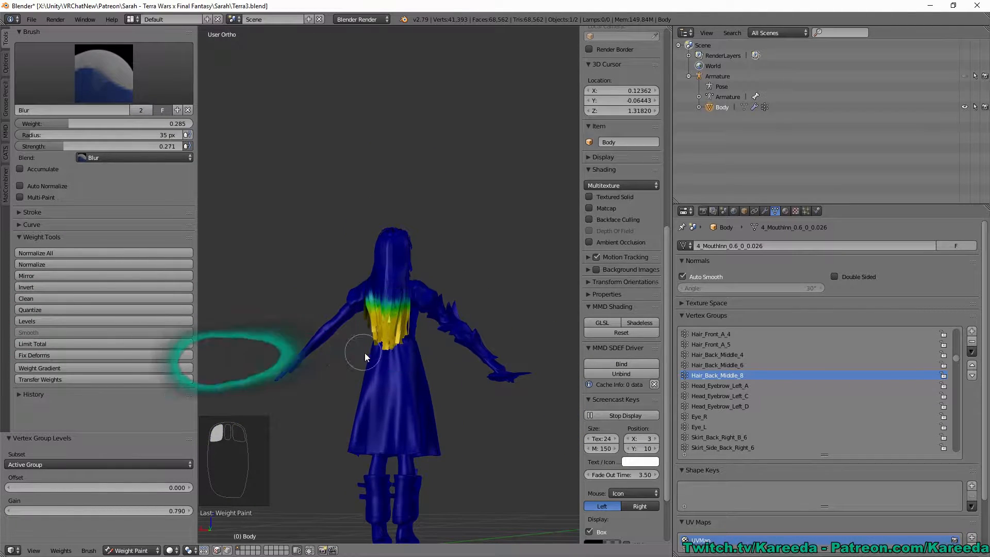
# Clean the Hair_Back_Middle_8 vertex group with a limit of 0.020
pyautogui.click(66, 298)
pyautogui.scroll(1, 508, 298)
pyautogui.scroll(3, 508, 298)
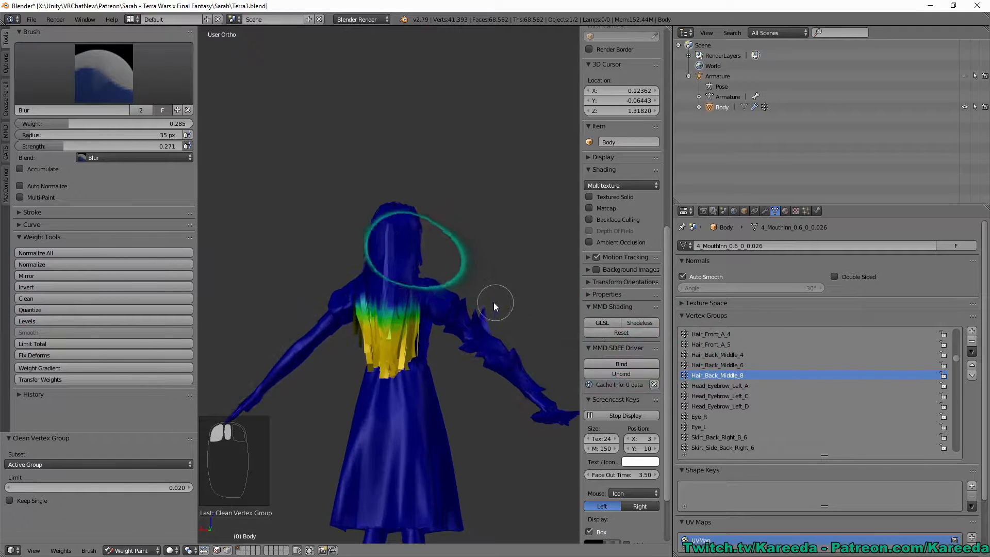
# Activate the Head vertex group, blur its weights across the hair and clean the group with a limit of 0.020
pyautogui.moveTo(956, 360); pyautogui.dragTo(958, 339)
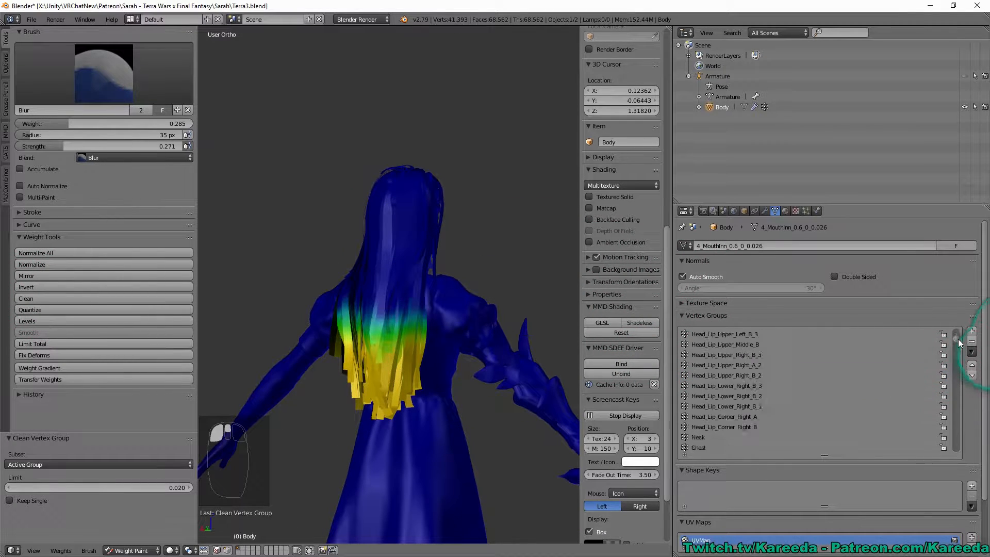
pyautogui.click(712, 354)
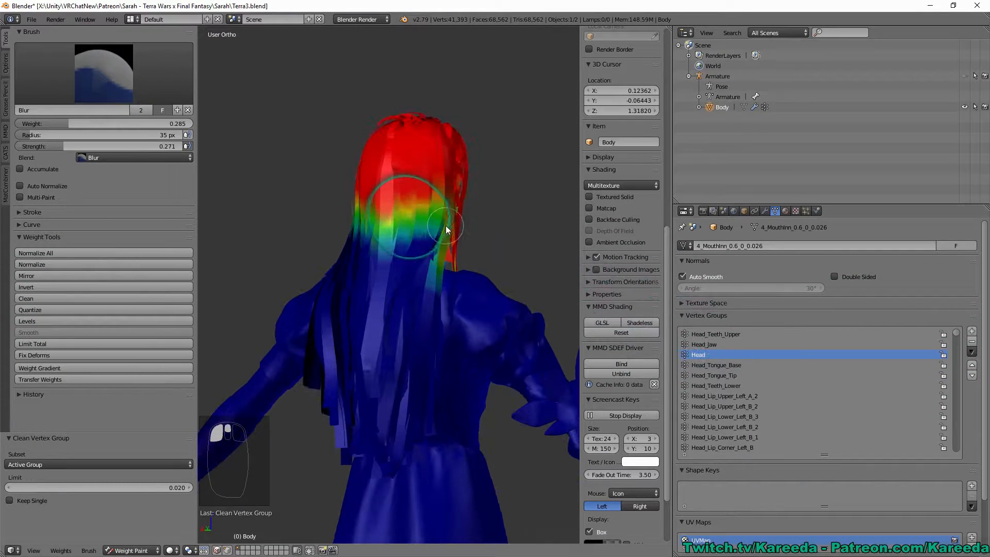
pyautogui.moveTo(445, 225)
pyautogui.mouseDown(button='middle')
pyautogui.moveTo(475, 254)
pyautogui.moveTo(373, 233)
pyautogui.moveTo(455, 242)
pyautogui.moveTo(422, 267)
pyautogui.moveTo(392, 252)
pyautogui.mouseUp(button='middle')
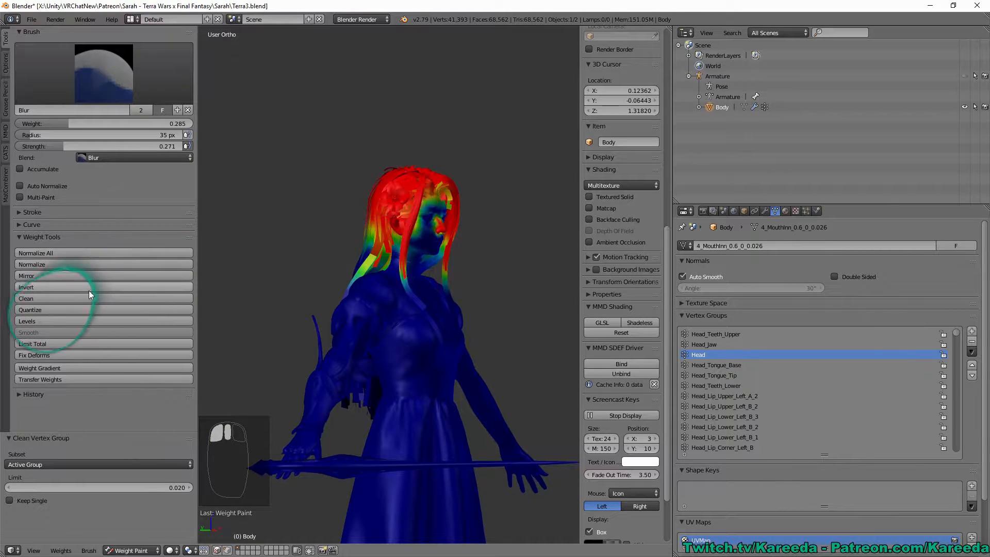
pyautogui.click(77, 298)
# Blur the Head weights further along the front hair strands and around the sides of the face
pyautogui.scroll(2, 356, 242)
pyautogui.moveTo(372, 262)
pyautogui.mouseDown(button='middle')
pyautogui.moveTo(363, 273)
pyautogui.moveTo(404, 311)
pyautogui.mouseUp(button='middle')
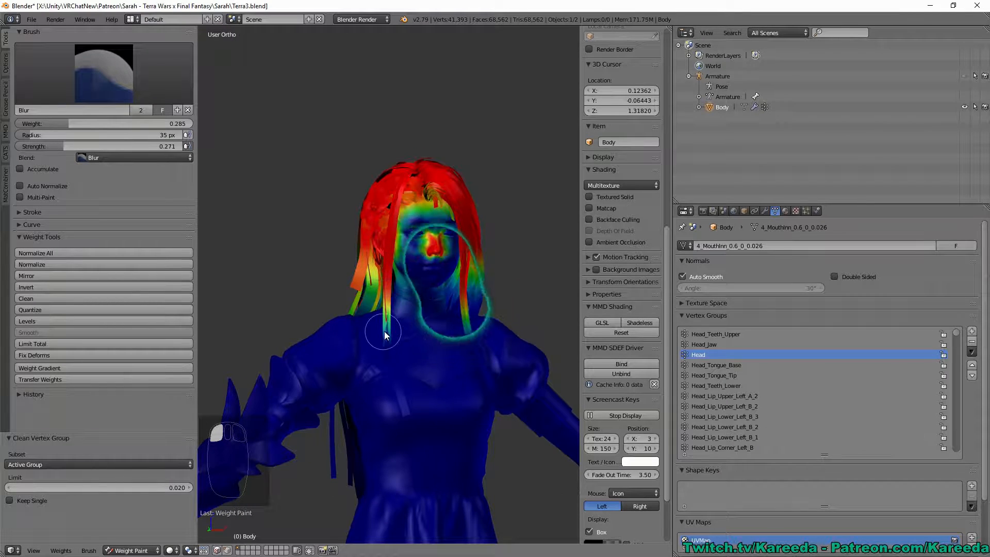
pyautogui.moveTo(384, 331)
pyautogui.mouseDown(button='middle')
pyautogui.moveTo(402, 158)
pyautogui.moveTo(446, 170)
pyautogui.moveTo(469, 199)
pyautogui.moveTo(413, 217)
pyautogui.moveTo(475, 229)
pyautogui.moveTo(345, 242)
pyautogui.moveTo(372, 241)
pyautogui.moveTo(372, 250)
pyautogui.moveTo(321, 247)
pyautogui.moveTo(394, 344)
pyautogui.moveTo(388, 281)
pyautogui.moveTo(429, 319)
pyautogui.moveTo(456, 291)
pyautogui.moveTo(444, 351)
pyautogui.moveTo(454, 361)
pyautogui.mouseUp(button='middle')
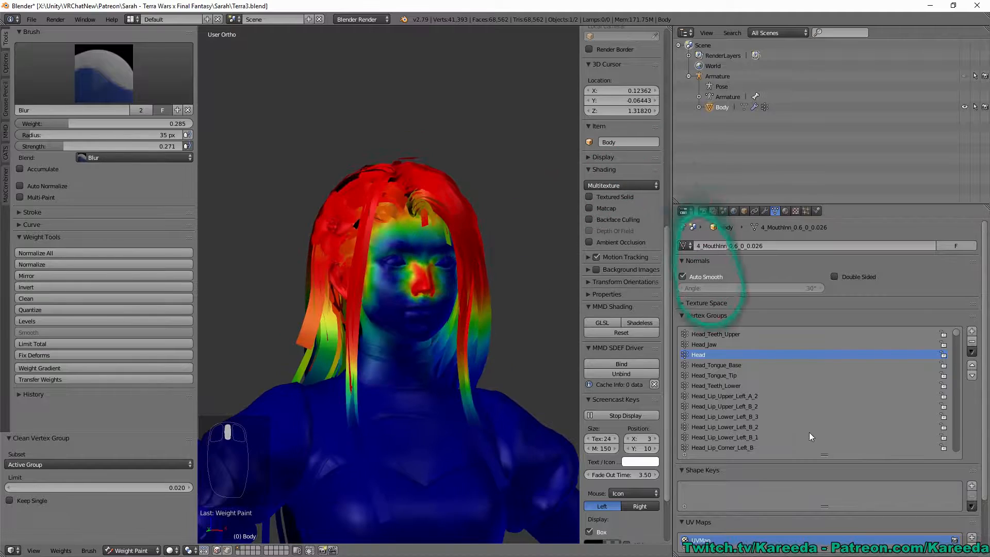
pyautogui.scroll(-2, 375, 378)
pyautogui.moveTo(359, 321); pyautogui.dragTo(391, 322, button='middle')
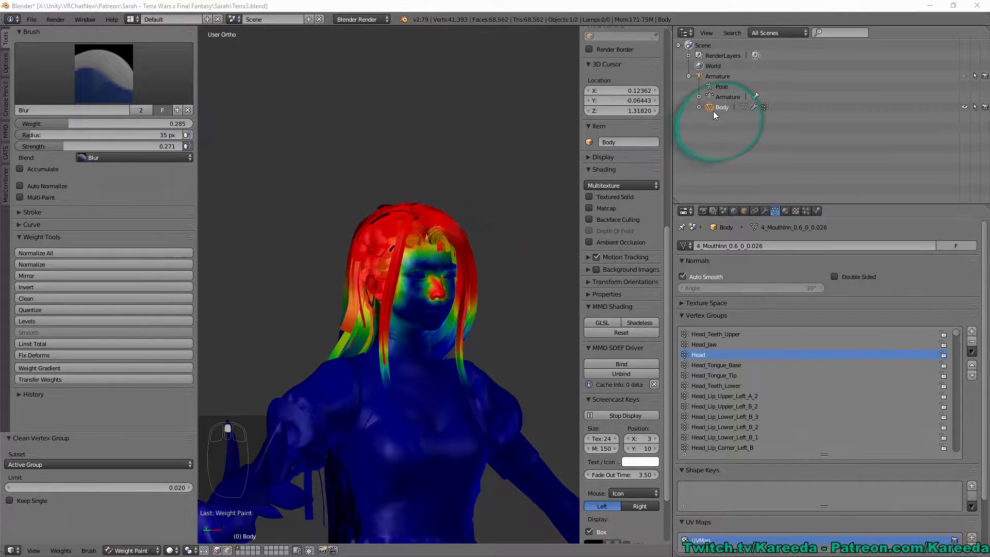
# Step through the body's vertex groups and examine their weights to find the remaining hair lock groups
pyautogui.press('Down')
pyautogui.press('Down')
pyautogui.press('Down')
pyautogui.press('Down')
pyautogui.press('Down')
pyautogui.press('Down')
pyautogui.press('Down')
pyautogui.press('Down')
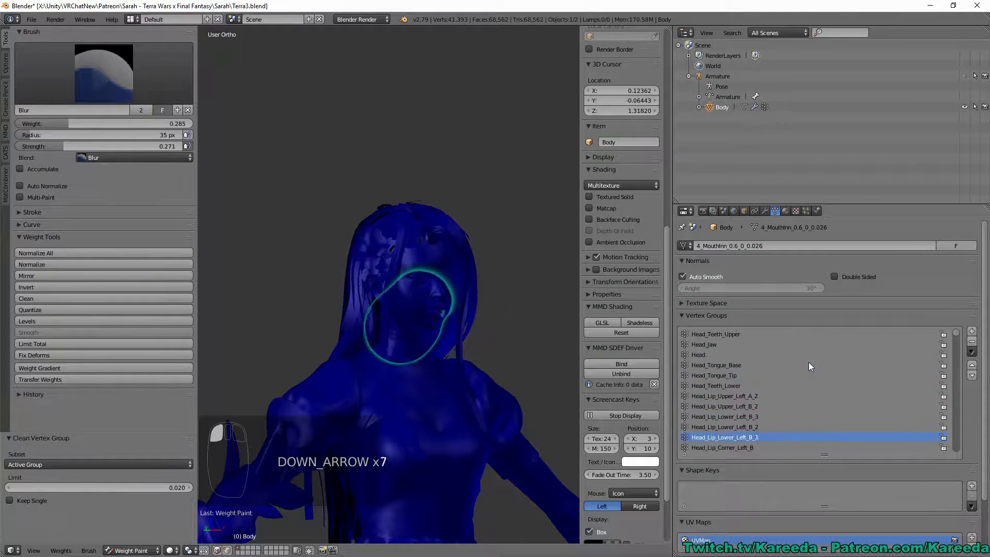
pyautogui.press('Down')
pyautogui.press('Down')
pyautogui.press('Down')
pyautogui.press('Down')
pyautogui.press('Down')
pyautogui.press('Down')
pyautogui.press('Down')
pyautogui.press('Down')
pyautogui.press('Down')
pyautogui.press('Down')
pyautogui.press('Down')
pyautogui.press('Down')
pyautogui.press('Down')
pyautogui.press('Down')
pyautogui.press('Down')
pyautogui.press('Down')
pyautogui.press('Down')
pyautogui.press('Down')
pyautogui.press('Down')
pyautogui.press('Down')
pyautogui.press('Up')
pyautogui.press('Up')
pyautogui.press('Up')
pyautogui.press('Up')
pyautogui.press('Up')
pyautogui.press('Up')
pyautogui.press('Up')
pyautogui.press('Up')
pyautogui.press('Up')
pyautogui.press('Down')
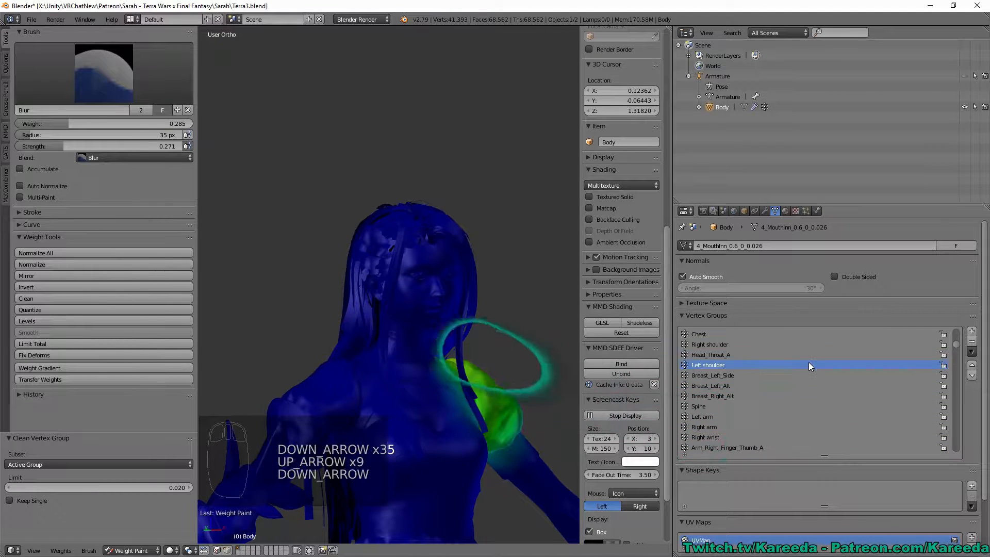
pyautogui.press('Down')
pyautogui.press('Down')
pyautogui.press('Down')
pyautogui.press('Down')
pyautogui.press('Down')
pyautogui.press('Down')
pyautogui.press('Down')
pyautogui.press('Down')
pyautogui.press('Down')
pyautogui.press('Down')
pyautogui.press('Down')
pyautogui.press('Down')
pyautogui.press('Down')
pyautogui.press('Down')
pyautogui.press('Down')
pyautogui.press('Down')
pyautogui.press('Down')
pyautogui.press('Down')
pyautogui.press('Down')
pyautogui.press('Down')
pyautogui.press('Up')
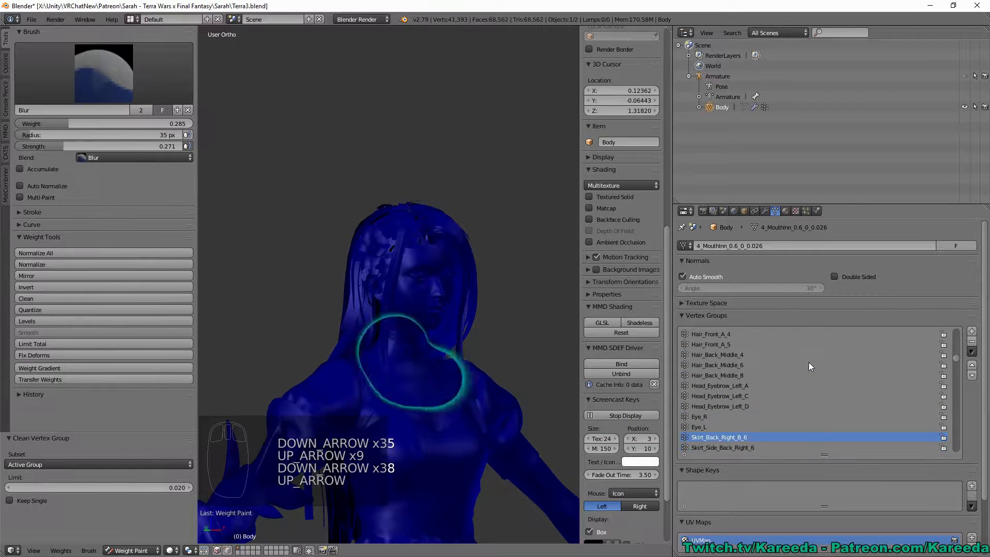
pyautogui.press('Up')
pyautogui.press('Up')
pyautogui.press('Up')
pyautogui.press('Up')
pyautogui.press('Up')
pyautogui.press('Up')
pyautogui.press('Up')
pyautogui.press('Up')
pyautogui.press('Up')
pyautogui.press('Up')
pyautogui.press('Up')
pyautogui.press('Up')
pyautogui.press('Up')
pyautogui.press('Up')
pyautogui.press('Up')
pyautogui.press('Up')
pyautogui.press('Up')
pyautogui.press('Up')
pyautogui.press('Up')
pyautogui.press('Down')
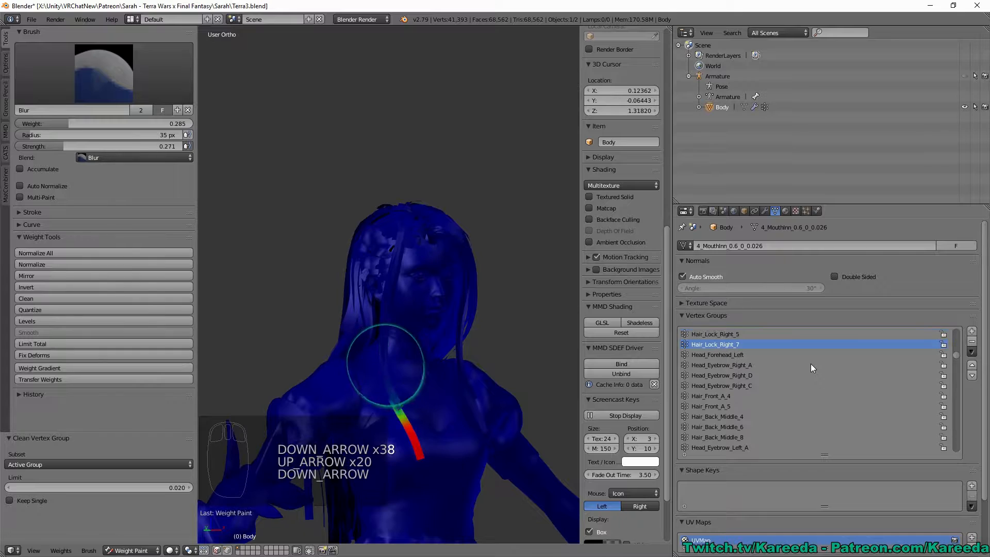
# Activate the Hair_Lock_Right_5 vertex group, apply Levels with a gain of 0.790, then blur and clean its weights with a limit of 0.020
pyautogui.press('Up')
pyautogui.press('Up')
pyautogui.press('Down')
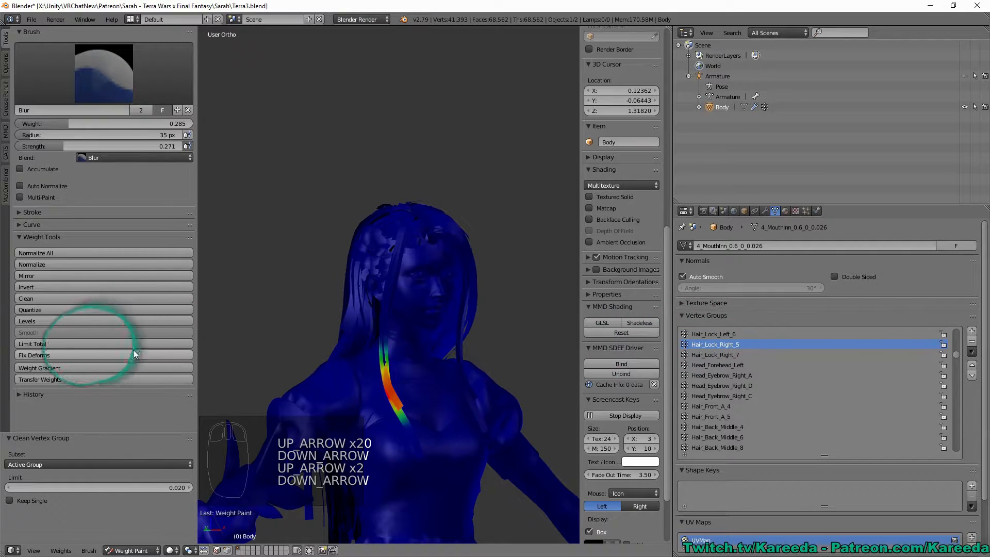
pyautogui.click(115, 321)
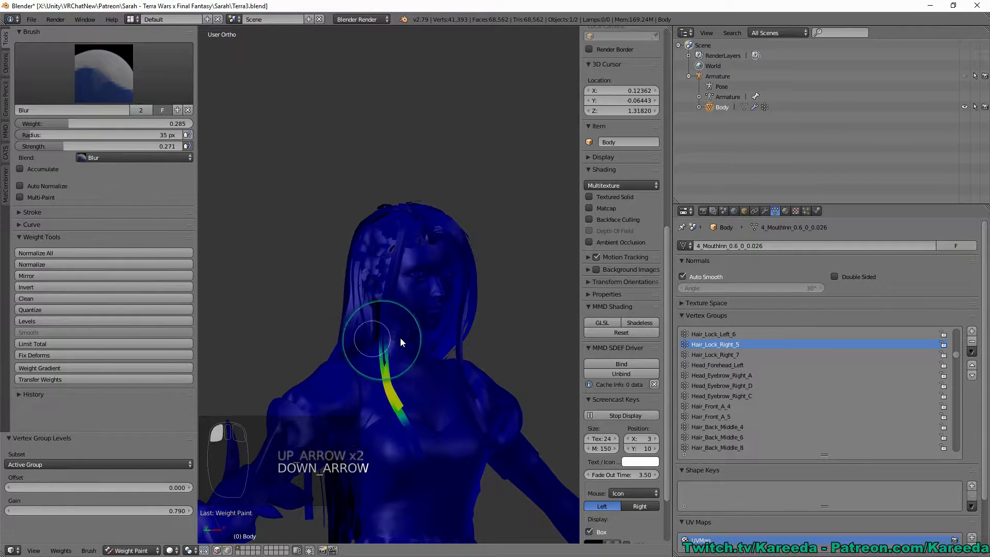
pyautogui.click(49, 298)
# Activate the Hair_Lock_Right_7 vertex group, apply Levels with a gain of 0.790, then blur and clean its weights with a limit of 0.020
pyautogui.click(756, 356)
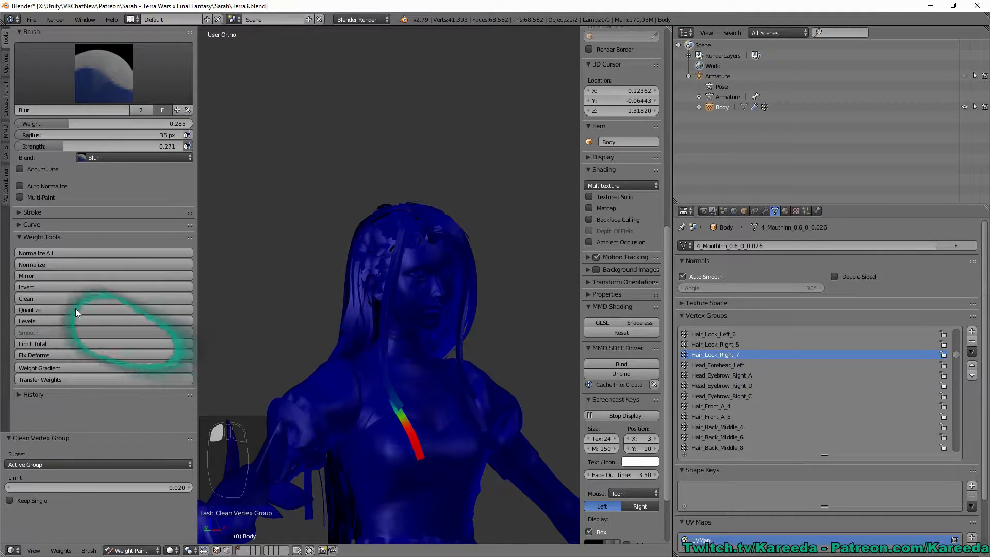
pyautogui.click(49, 321)
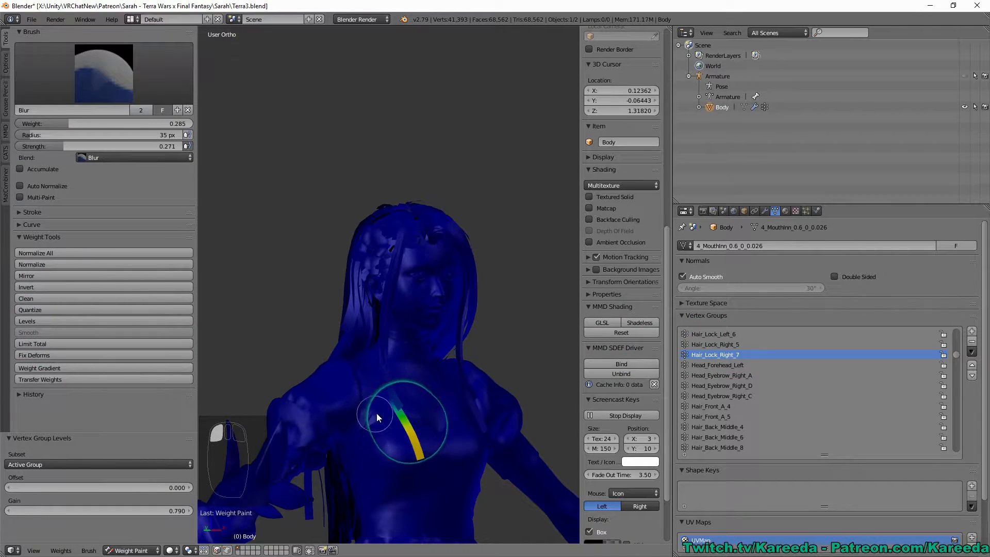
pyautogui.click(39, 300)
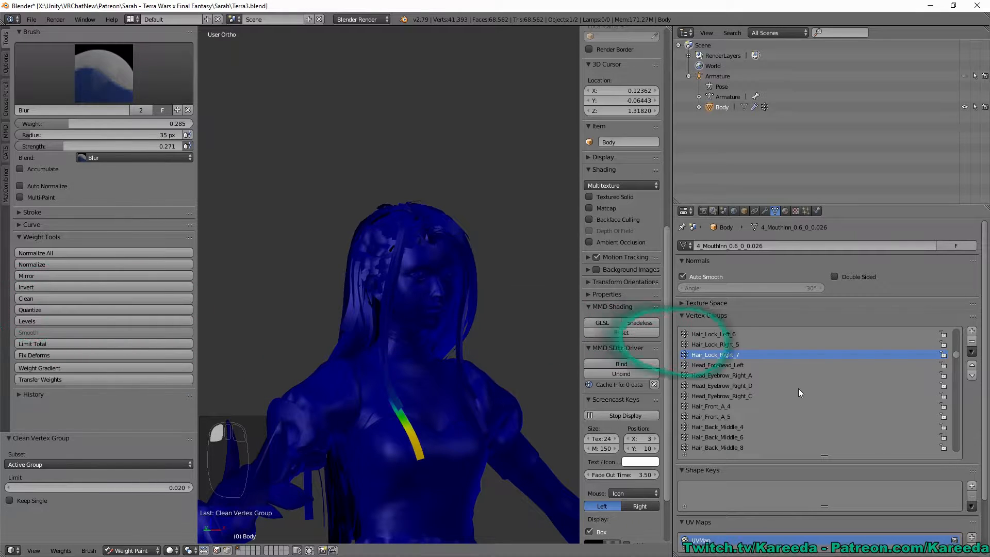
# Activate the Hair_Lock_Left_6 vertex group, apply Levels with a gain of 0.790 and clean it with a limit of 0.020
pyautogui.scroll(3, 753, 376)
pyautogui.click(732, 365)
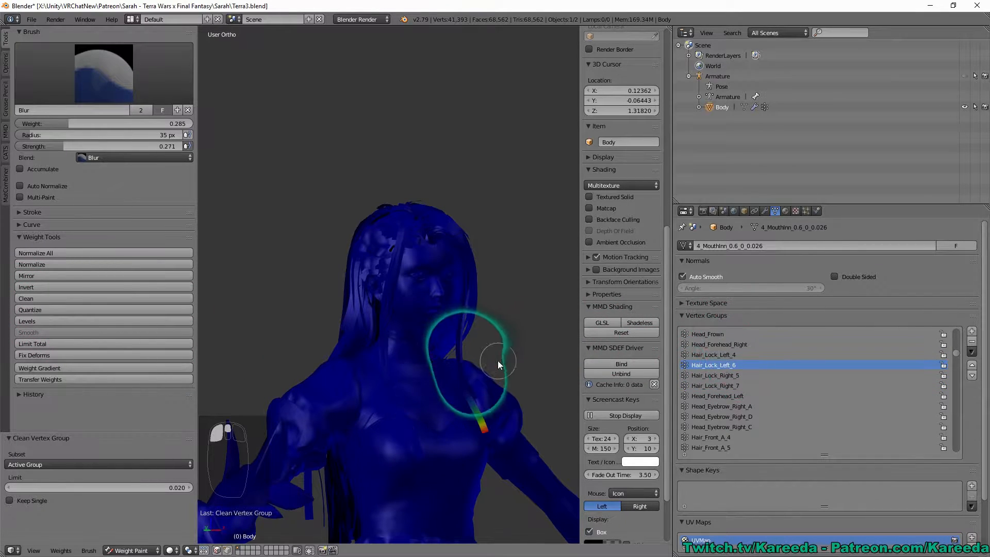
pyautogui.moveTo(497, 364); pyautogui.dragTo(346, 370, button='middle')
pyautogui.click(45, 321)
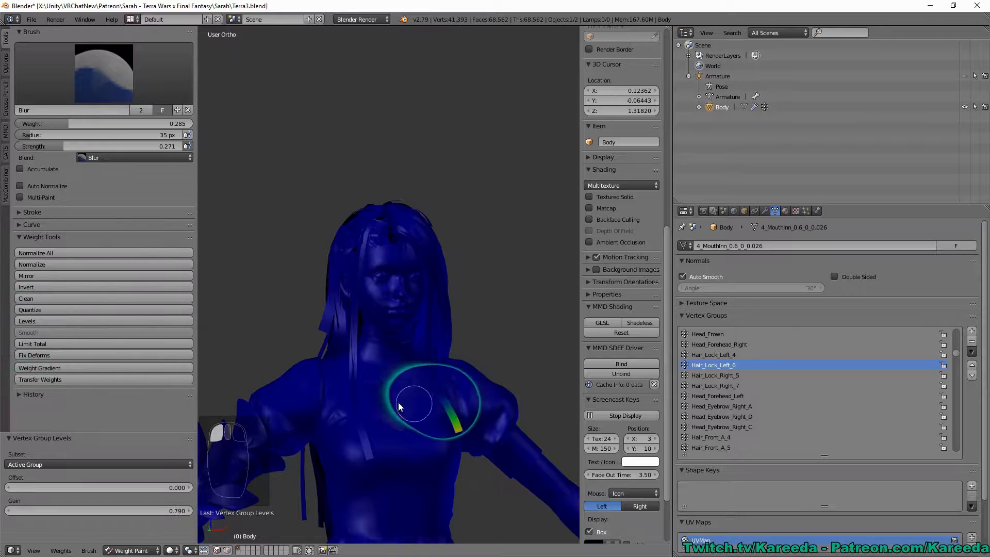
pyautogui.click(42, 299)
# Activate the Hair_Lock_Left_4 vertex group, apply Levels with a gain of 0.790, then blur and clean its weights with a limit of 0.020
pyautogui.click(752, 354)
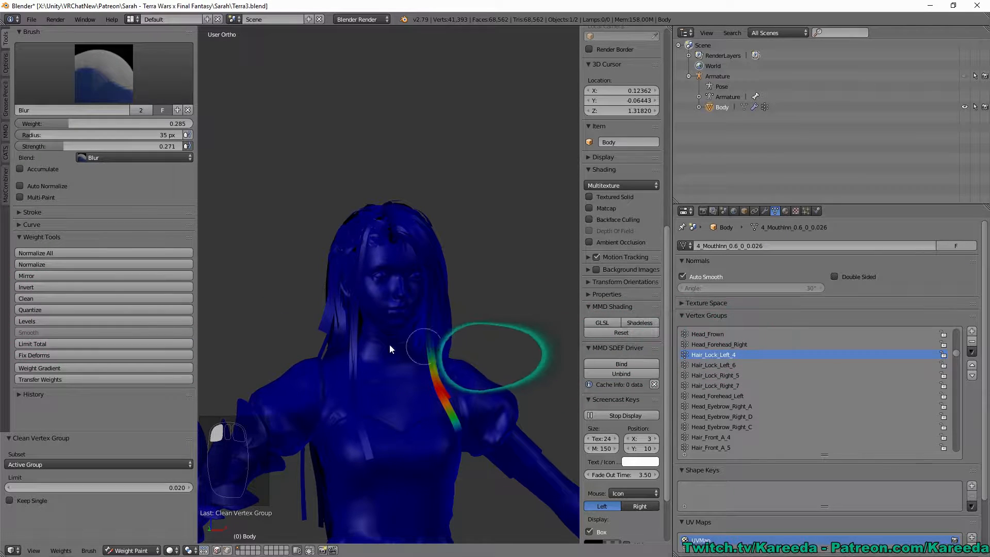
pyautogui.click(47, 320)
pyautogui.click(464, 360)
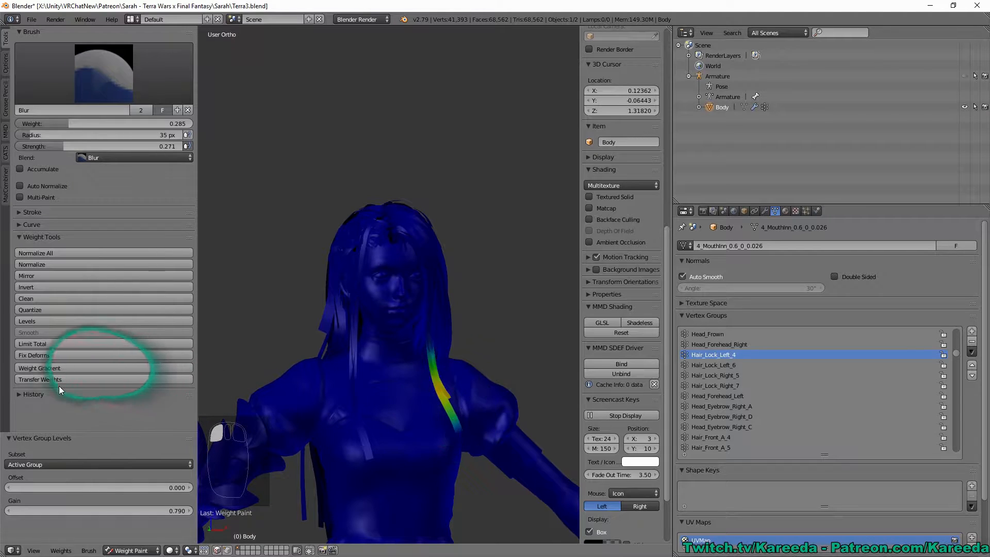
pyautogui.click(27, 299)
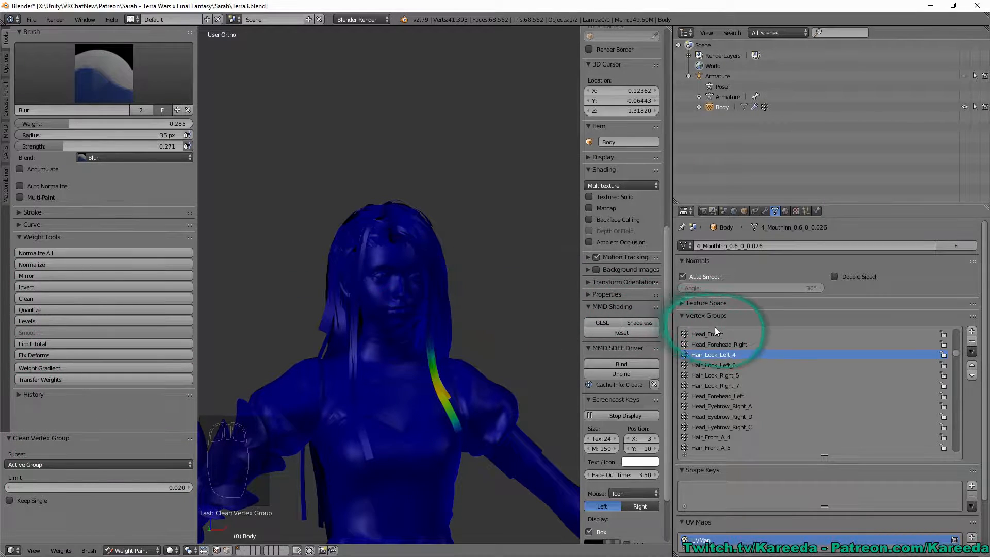
# Return the body to Object Mode with shadeless GLSL shading and unhide the armature
pyautogui.moveTo(490, 309); pyautogui.dragTo(371, 295, button='middle')
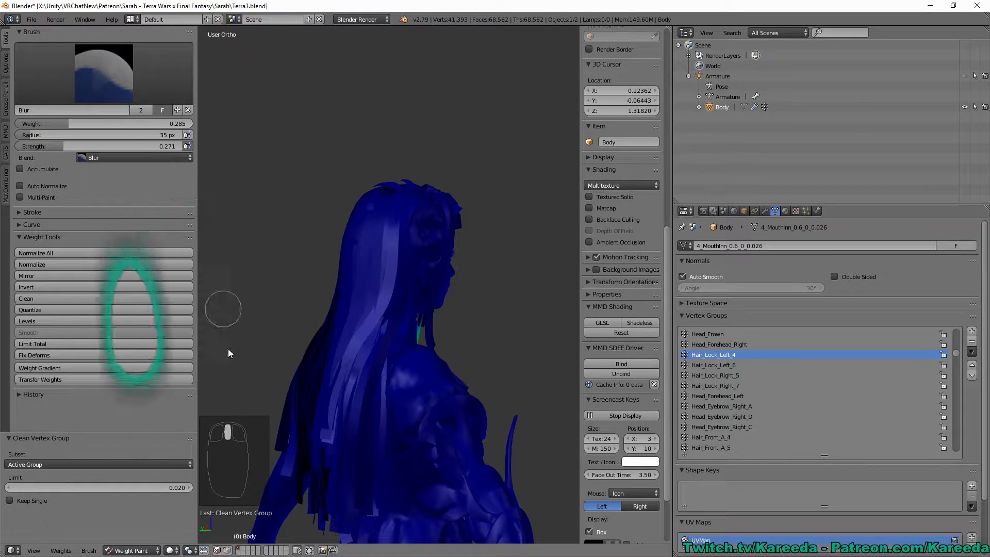
pyautogui.click(131, 551)
pyautogui.click(134, 532)
pyautogui.moveTo(435, 387); pyautogui.dragTo(373, 336, button='middle')
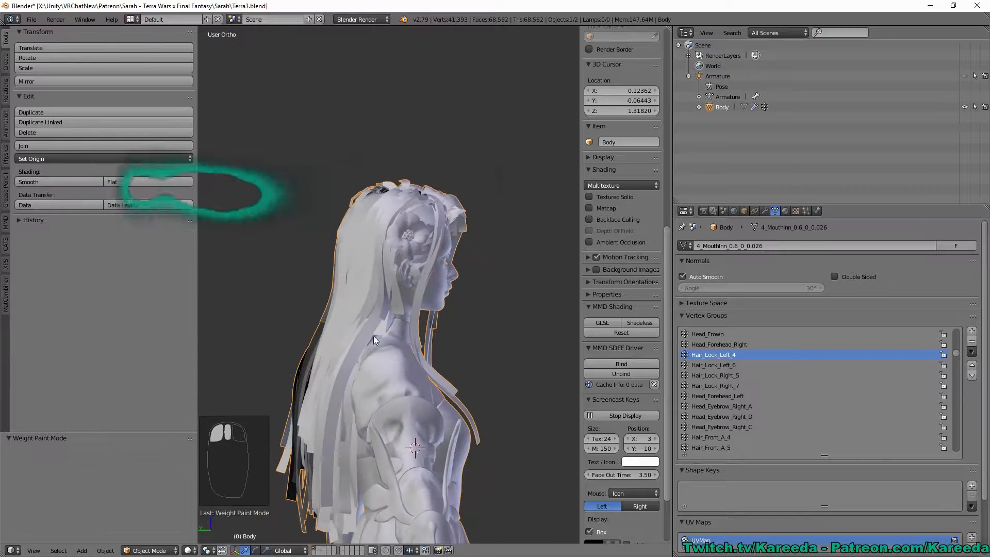
pyautogui.click(630, 321)
pyautogui.click(964, 76)
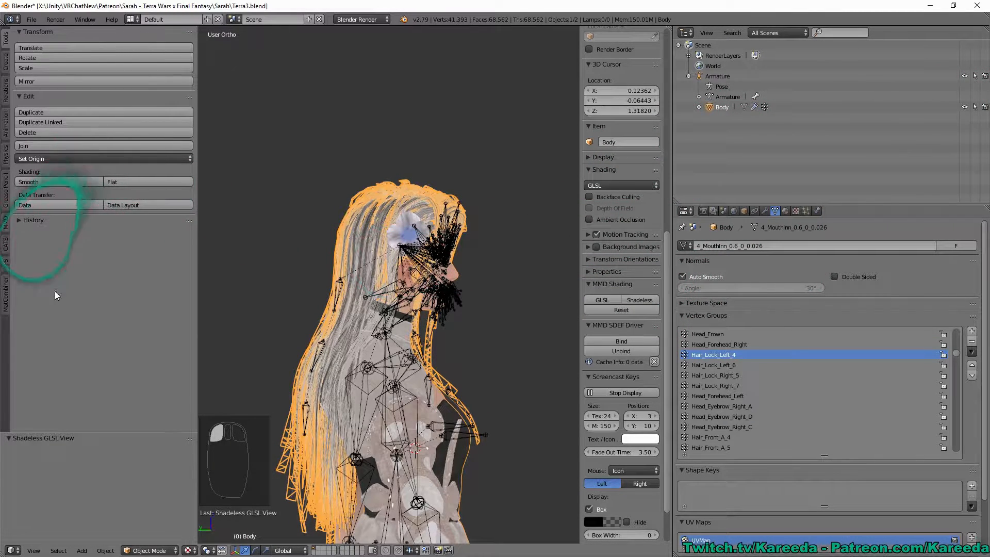
# Save the file, start pose mode and rotate the Hair_Back_Middle_4 bone about 48.2° around the global Y axis
pyautogui.click(5, 243)
pyautogui.hotkey('ctrl', 's')
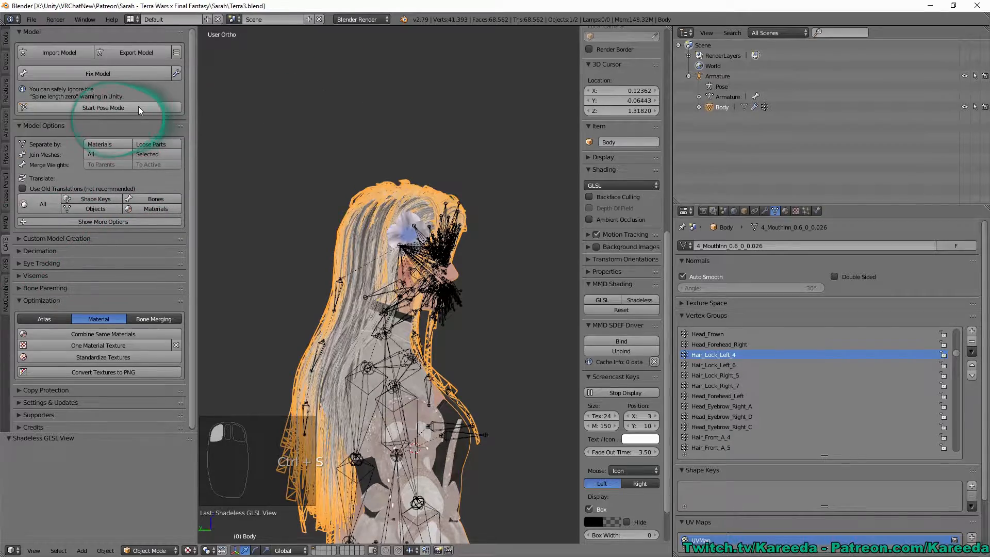
pyautogui.click(140, 107)
pyautogui.rightClick(342, 285)
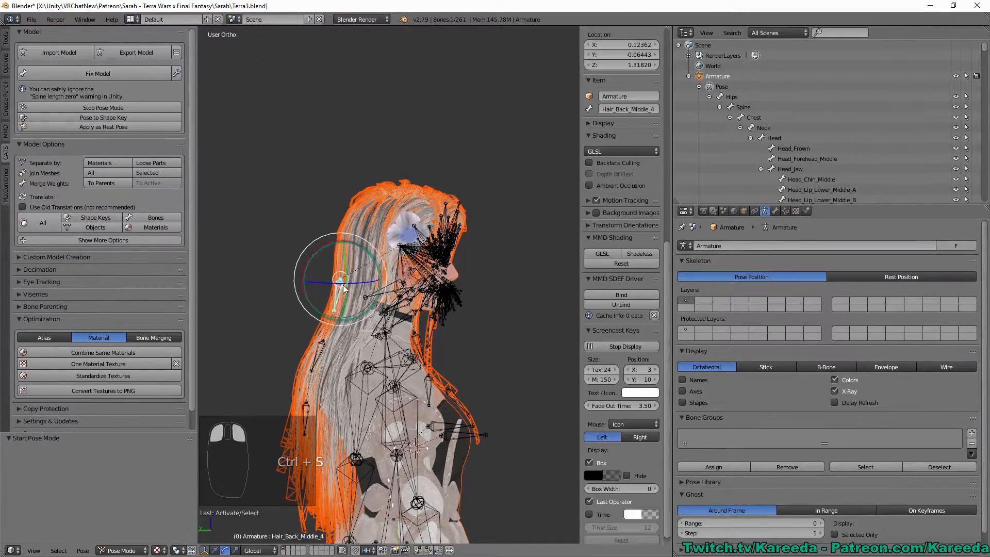
pyautogui.moveTo(343, 285); pyautogui.dragTo(420, 297, button='middle')
pyautogui.moveTo(405, 273); pyautogui.dragTo(380, 255)
pyautogui.moveTo(380, 255); pyautogui.dragTo(273, 289, button='middle')
pyautogui.scroll(2, 278, 288)
pyautogui.moveTo(471, 261)
pyautogui.mouseDown(button='middle')
pyautogui.moveTo(410, 230)
pyautogui.moveTo(426, 257)
pyautogui.moveTo(468, 284)
pyautogui.moveTo(475, 275)
pyautogui.mouseUp(button='middle')
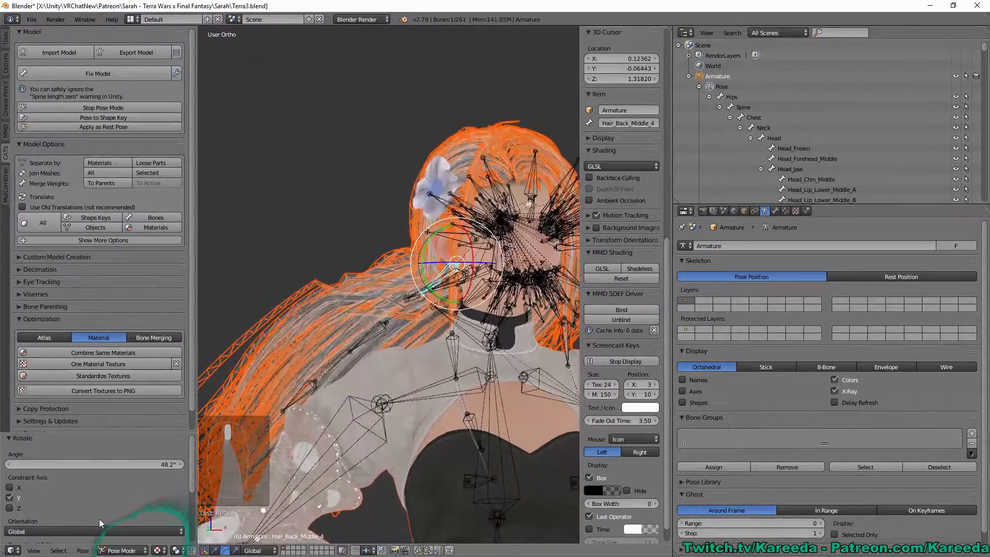
# Leave Pose Mode, select the Body mesh and put it in Weight Paint mode with the hair still posed
pyautogui.click(124, 551)
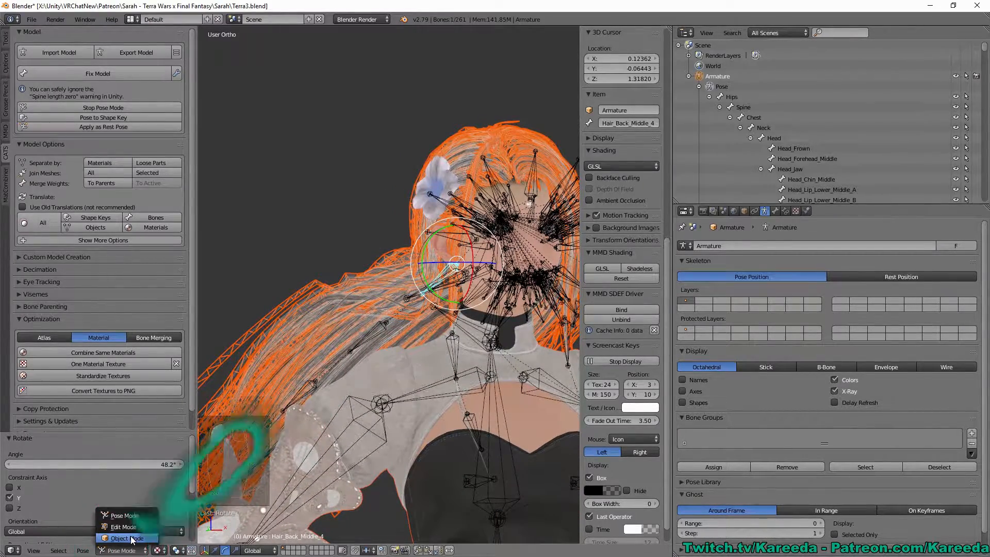
pyautogui.click(126, 513)
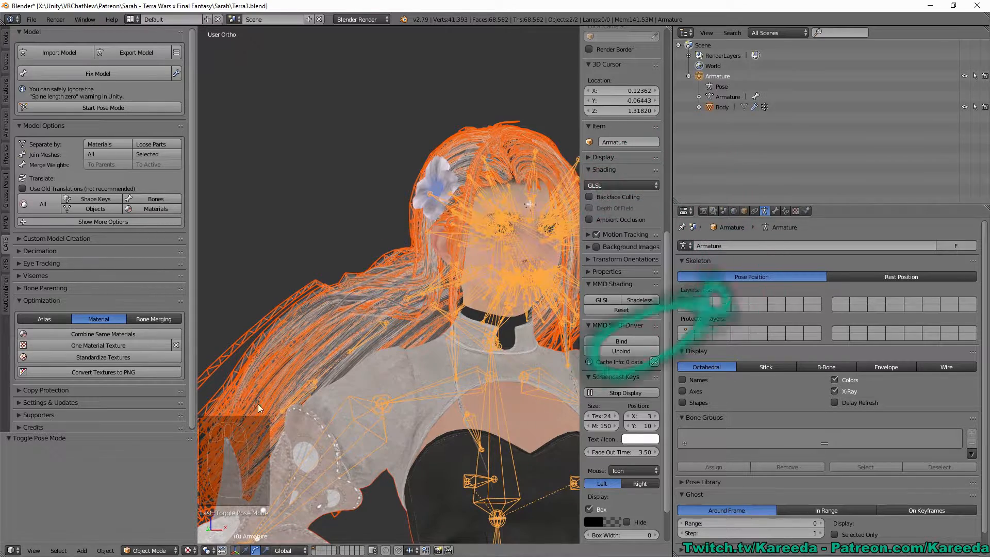
pyautogui.click(152, 551)
pyautogui.rightClick(363, 382)
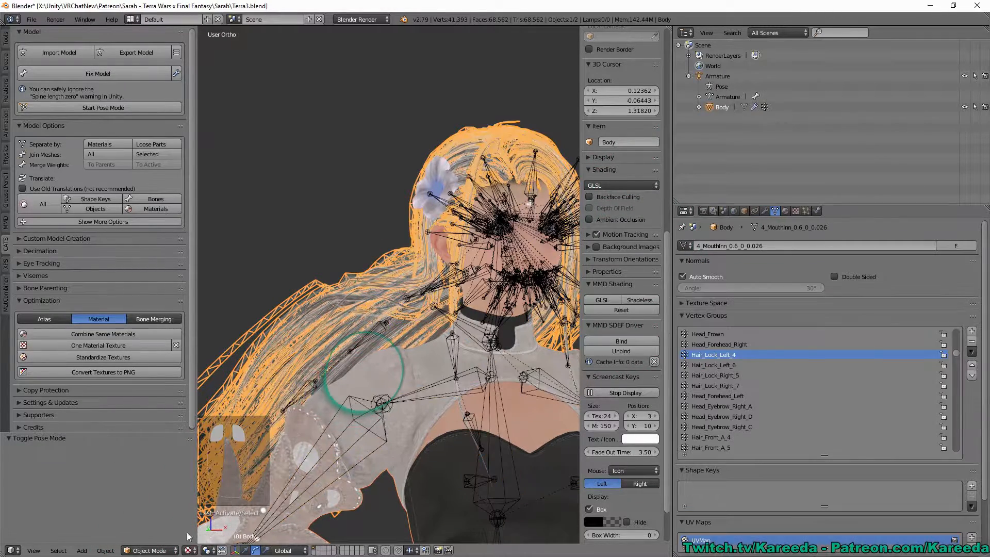
pyautogui.click(149, 551)
pyautogui.click(152, 493)
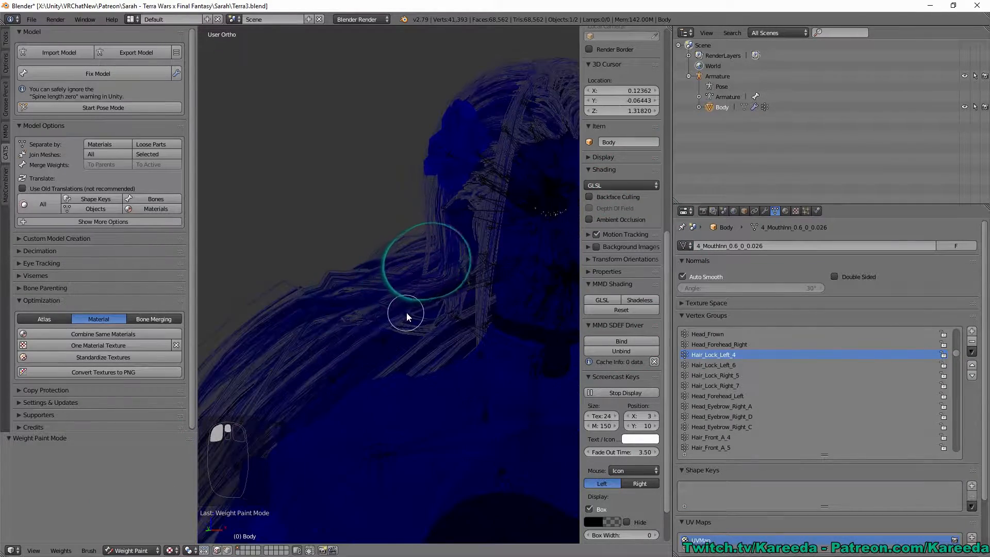
# Step through the Body's vertex groups to find and activate the Head group, displaying its weights on the posed hair
pyautogui.press('Down')
pyautogui.press('Down')
pyautogui.press('Down')
pyautogui.press('Down')
pyautogui.press('Down')
pyautogui.press('Down')
pyautogui.press('Down')
pyautogui.press('Down')
pyautogui.press('Down')
pyautogui.press('Down')
pyautogui.press('Down')
pyautogui.press('Down')
pyautogui.press('Down')
pyautogui.press('Down')
pyautogui.press('Down')
pyautogui.press('Down')
pyautogui.press('Down')
pyautogui.press('Down')
pyautogui.press('Down')
pyautogui.press('Down')
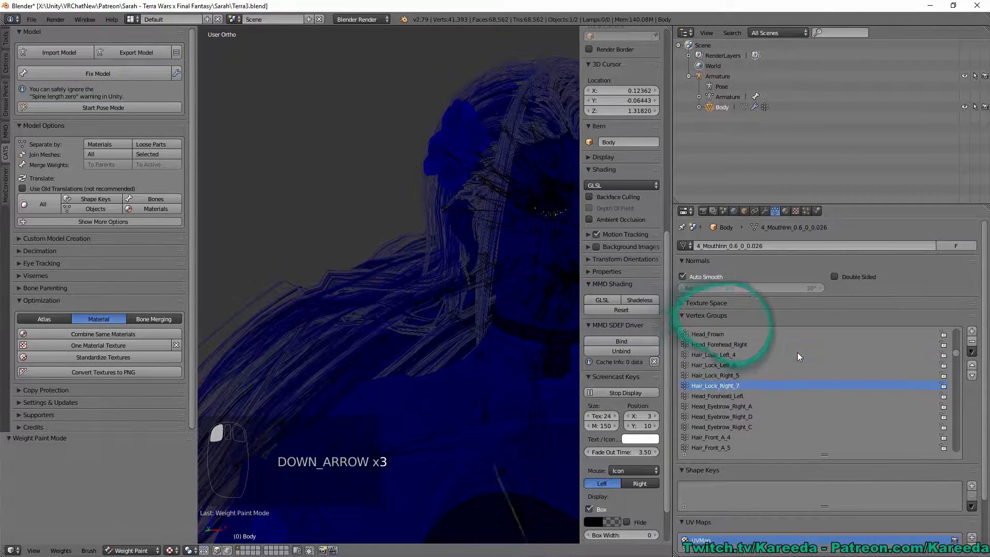
pyautogui.press('Up')
pyautogui.press('Up')
pyautogui.press('Up')
pyautogui.press('Up')
pyautogui.press('Up')
pyautogui.press('Up')
pyautogui.press('Up')
pyautogui.press('Up')
pyautogui.press('Up')
pyautogui.press('Up')
pyautogui.press('Up')
pyautogui.press('Up')
pyautogui.press('Up')
pyautogui.press('Up')
pyautogui.press('Up')
pyautogui.press('Up')
pyautogui.press('Up')
pyautogui.press('Up')
pyautogui.press('Up')
pyautogui.press('Up')
pyautogui.press('Up')
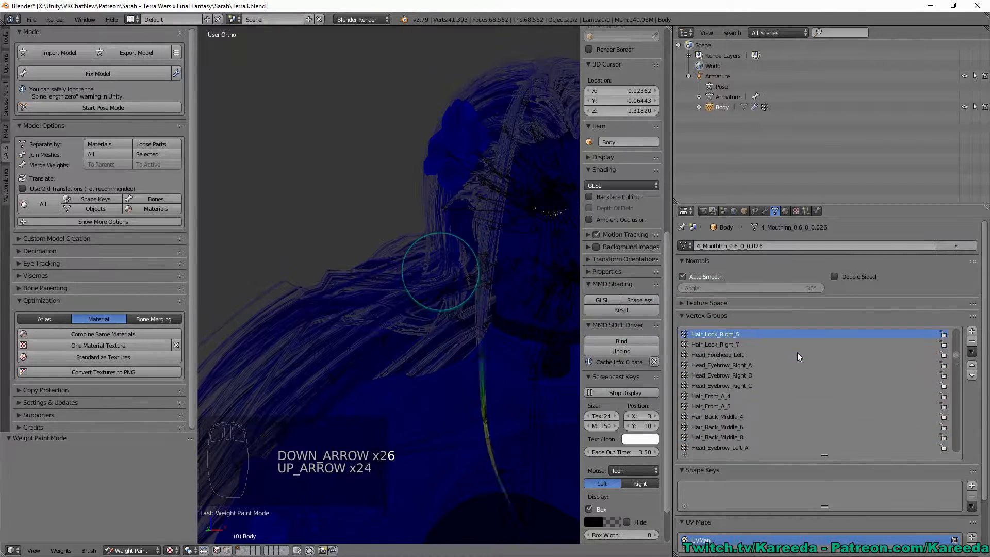
pyautogui.press('Down')
pyautogui.press('Down')
pyautogui.press('Down')
pyautogui.press('Down')
pyautogui.press('Up')
pyautogui.press('Up')
pyautogui.press('Up')
pyautogui.press('Up')
pyautogui.press('Up')
pyautogui.press('Up')
pyautogui.press('Up')
pyautogui.press('Up')
pyautogui.press('Up')
pyautogui.press('Up')
pyautogui.press('Up')
pyautogui.press('Up')
pyautogui.press('Up')
pyautogui.press('Up')
pyautogui.press('Up')
pyautogui.press('Up')
pyautogui.press('Up')
pyautogui.press('Up')
pyautogui.press('Up')
pyautogui.press('Up')
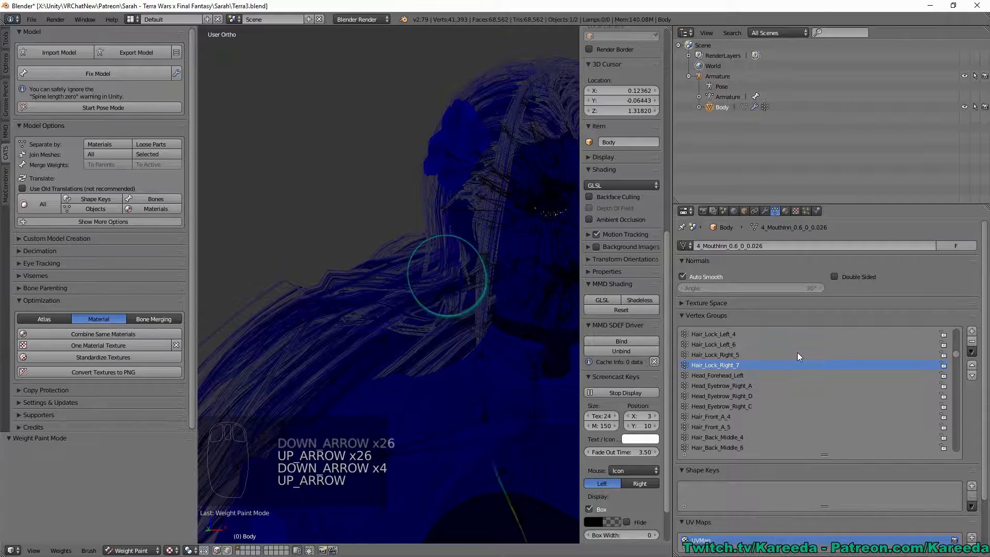
pyautogui.press('Up')
pyautogui.press('Up')
pyautogui.press('Up')
pyautogui.press('Up')
pyautogui.press('Up')
pyautogui.press('Up')
pyautogui.press('Up')
pyautogui.press('Up')
pyautogui.press('Up')
pyautogui.press('Up')
pyautogui.press('Up')
pyautogui.press('Up')
pyautogui.press('Up')
pyautogui.press('Up')
pyautogui.press('Up')
pyautogui.press('Up')
pyautogui.press('Up')
pyautogui.press('Up')
pyautogui.press('Up')
pyautogui.press('Up')
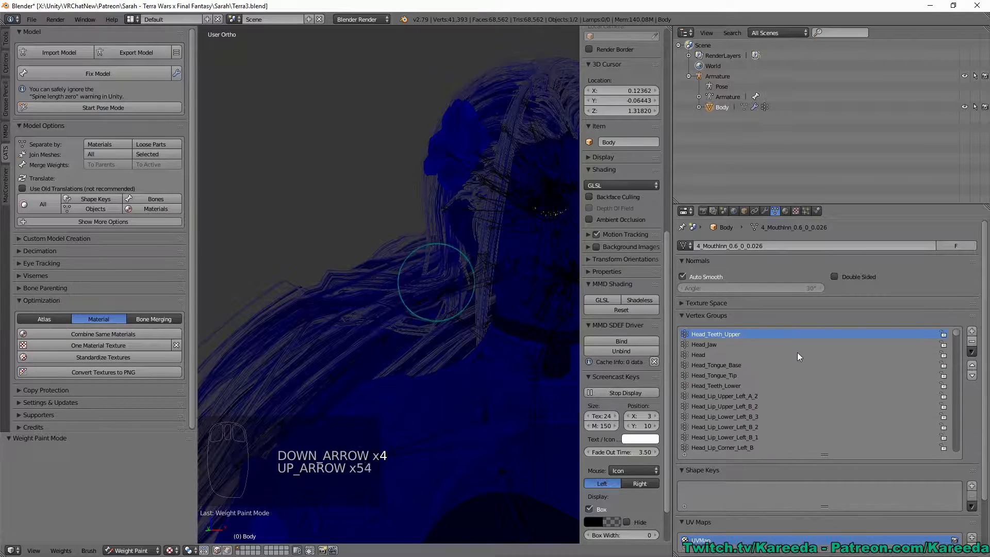
pyautogui.press('Down')
pyautogui.press('Down')
pyautogui.press('Down')
pyautogui.press('Down')
pyautogui.press('Down')
pyautogui.press('Up')
pyautogui.press('Up')
pyautogui.press('Up')
pyautogui.press('Up')
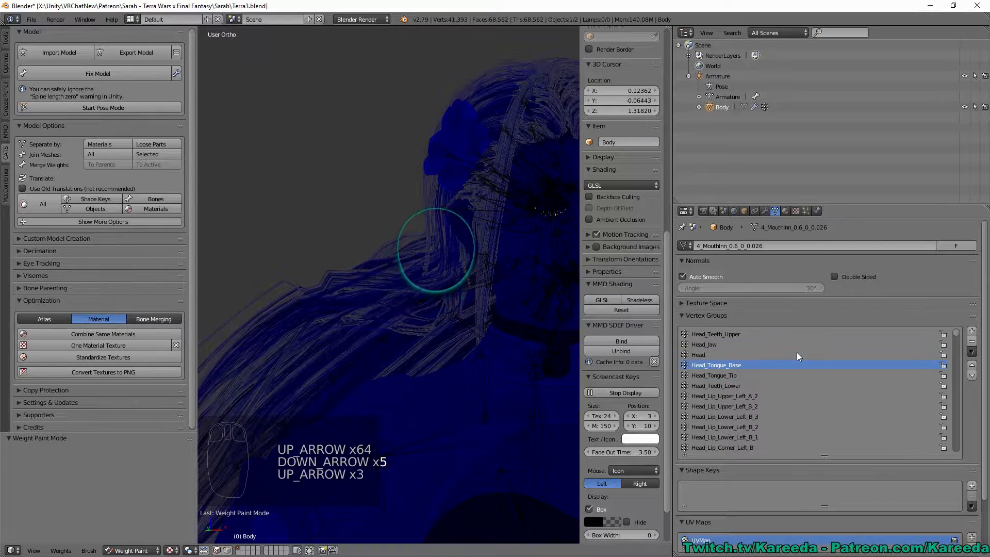
pyautogui.moveTo(416, 245); pyautogui.dragTo(413, 225, button='middle')
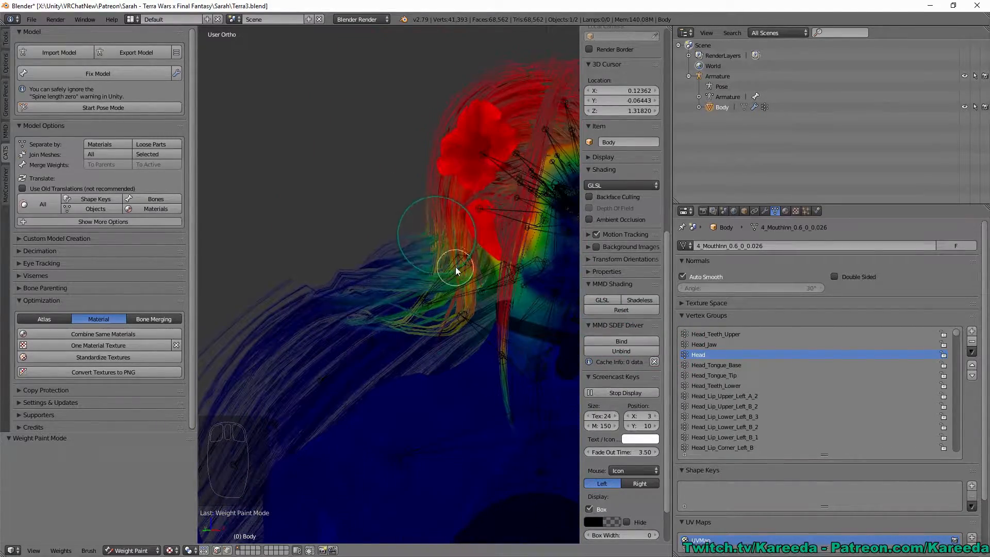
# Try to paint extra Head weight onto the hair strands over the shoulder with the Add brush
pyautogui.click(6, 39)
pyautogui.click(88, 70)
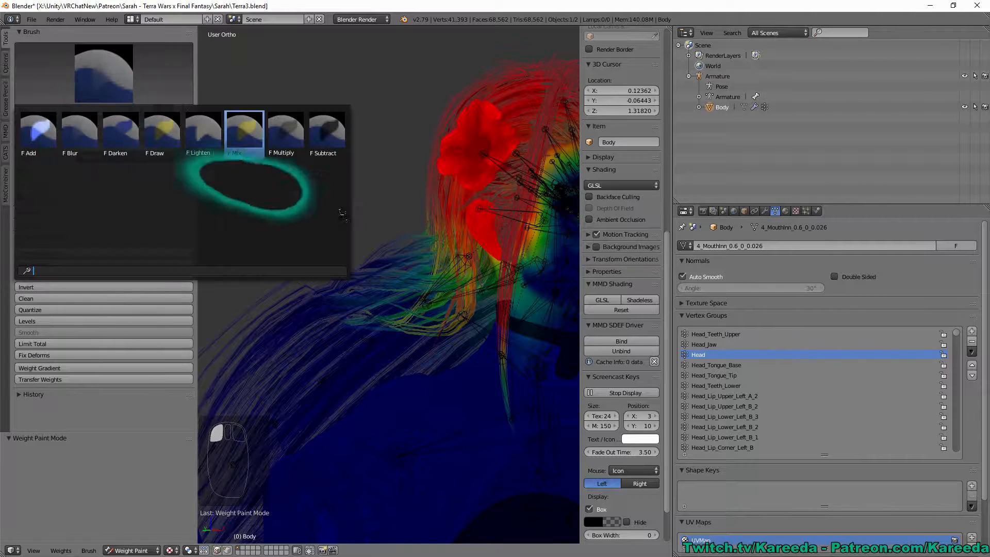
pyautogui.click(38, 132)
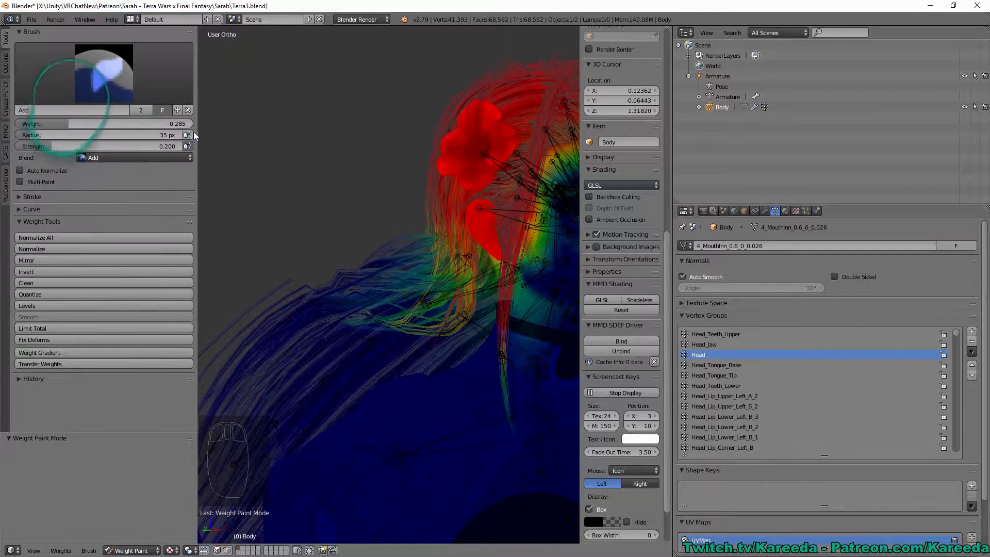
pyautogui.moveTo(287, 151); pyautogui.dragTo(407, 205, button='middle')
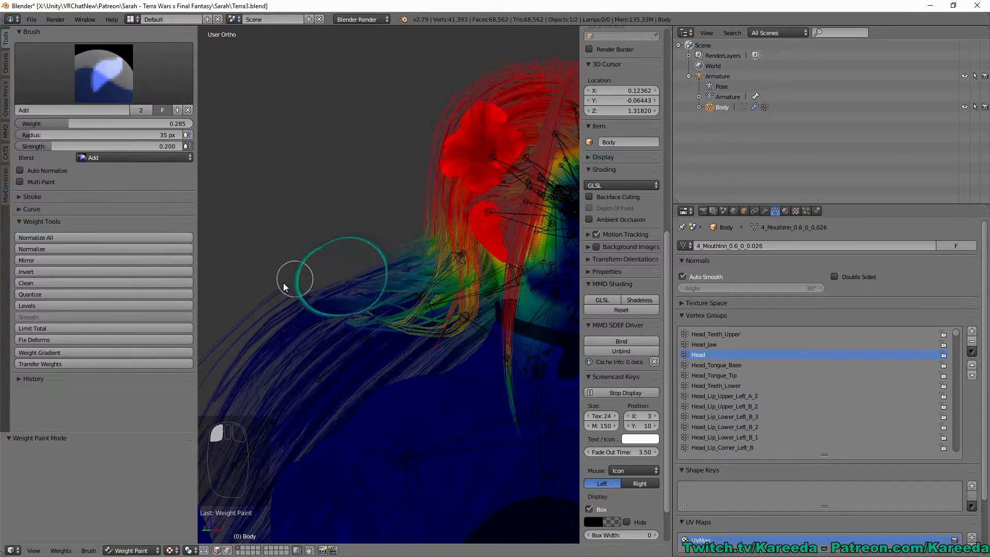
pyautogui.moveTo(283, 282); pyautogui.dragTo(265, 292)
# Undo the Add brush strokes and the preceding brush and vertex group changes
pyautogui.hotkey('ctrl', 'z')
pyautogui.hotkey('ctrl', 'z')
pyautogui.hotkey('ctrl', 'z')
pyautogui.hotkey('ctrl', 'z')
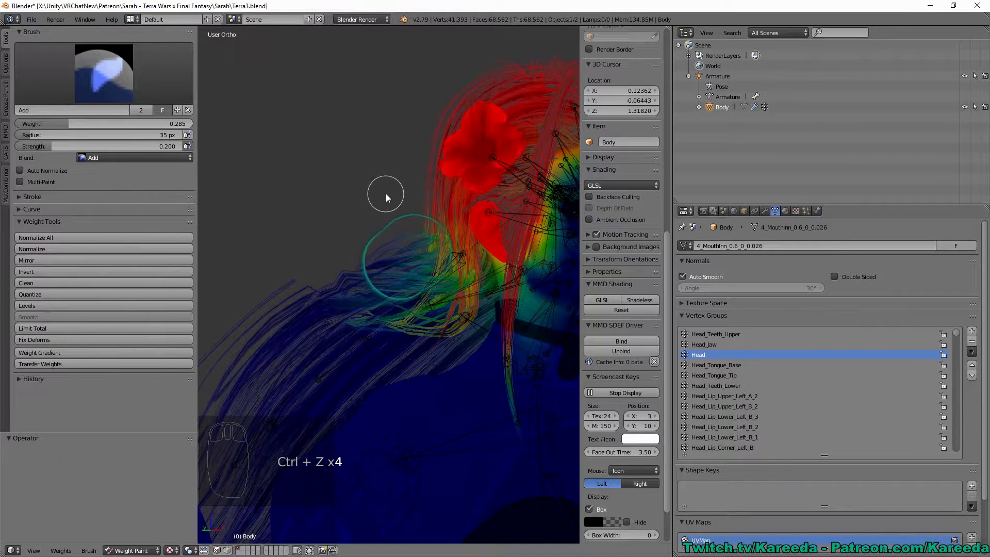
pyautogui.hotkey('ctrl', 'z')
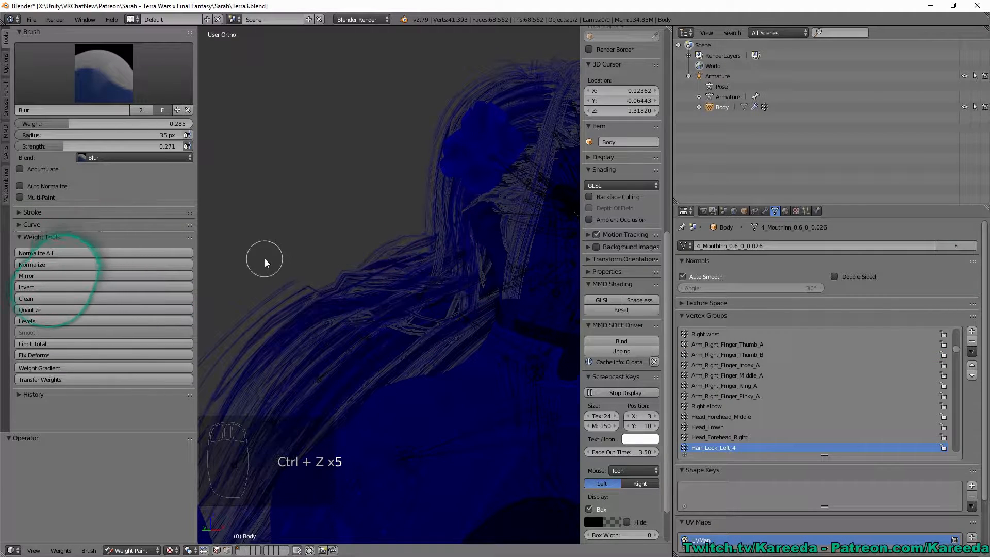
# Make Head the active vertex group of the Body mesh again
pyautogui.click(731, 407)
pyautogui.press('Up')
pyautogui.press('Up')
pyautogui.press('Up')
pyautogui.press('Up')
pyautogui.press('Up')
pyautogui.press('Up')
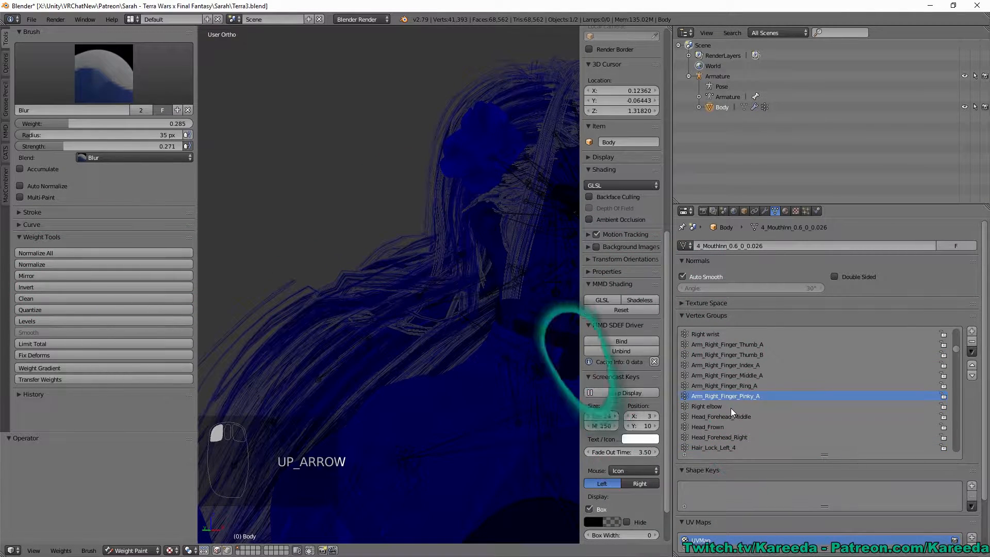
pyautogui.press('Up')
pyautogui.press('Up')
pyautogui.press('Up')
pyautogui.press('Up')
pyautogui.press('Up')
pyautogui.press('Up')
pyautogui.press('Up')
pyautogui.press('Up')
pyautogui.press('Up')
pyautogui.press('Up')
pyautogui.press('Up')
pyautogui.press('Up')
pyautogui.press('Up')
pyautogui.press('Up')
pyautogui.press('Up')
pyautogui.press('Up')
pyautogui.press('Up')
pyautogui.press('Up')
pyautogui.press('Up')
pyautogui.press('Up')
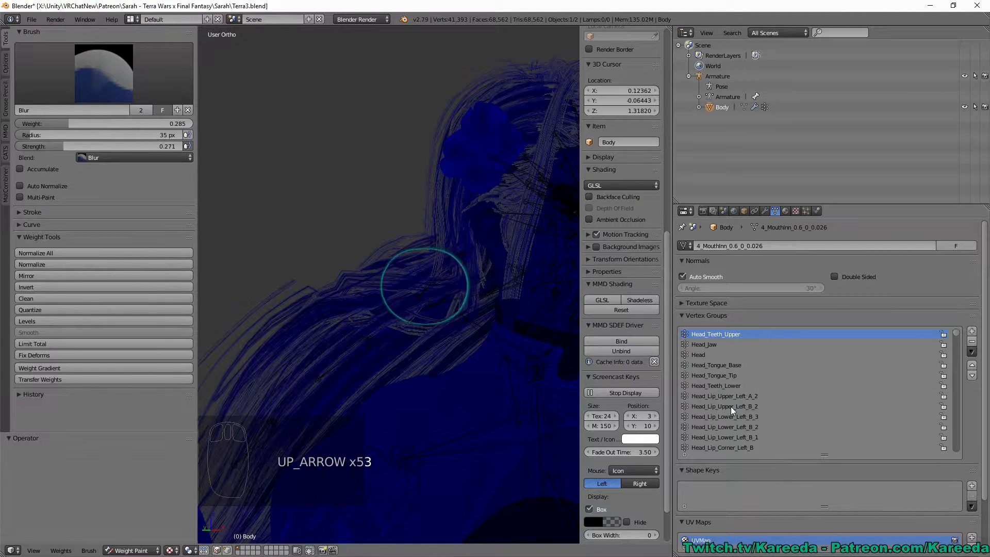
pyautogui.press('Up')
pyautogui.press('Up')
pyautogui.press('Up')
pyautogui.press('Down')
pyautogui.press('Down')
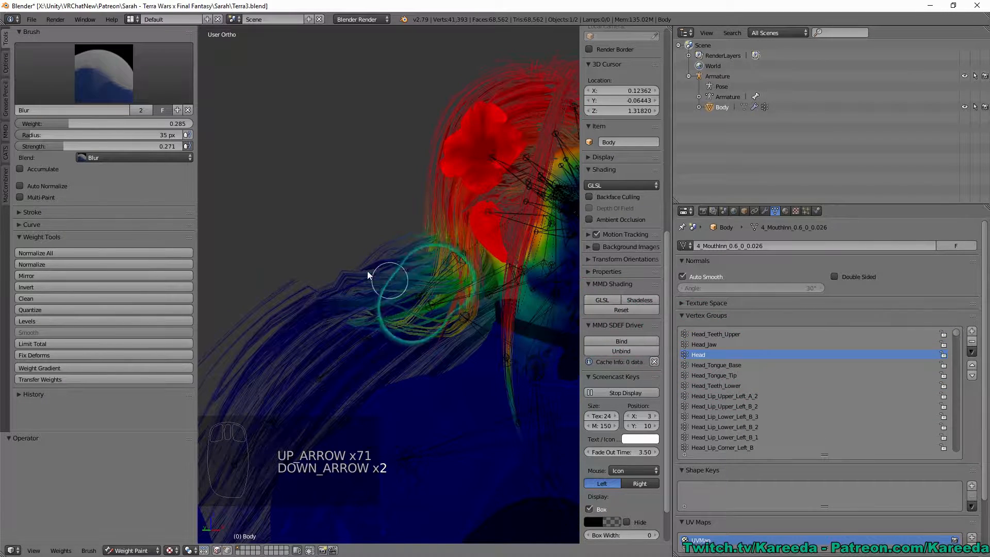
# Use the Subtract brush to reduce the Head weights on the hair strands bending over the shoulder
pyautogui.click(135, 77)
pyautogui.click(330, 150)
pyautogui.moveTo(332, 139)
pyautogui.mouseDown(button='middle')
pyautogui.moveTo(384, 245)
pyautogui.moveTo(379, 307)
pyautogui.mouseUp(button='middle')
pyautogui.scroll(3, 363, 275)
pyautogui.moveTo(364, 275)
pyautogui.mouseDown()
pyautogui.moveTo(416, 235)
pyautogui.moveTo(431, 195)
pyautogui.mouseUp()
pyautogui.scroll(1, 416, 239)
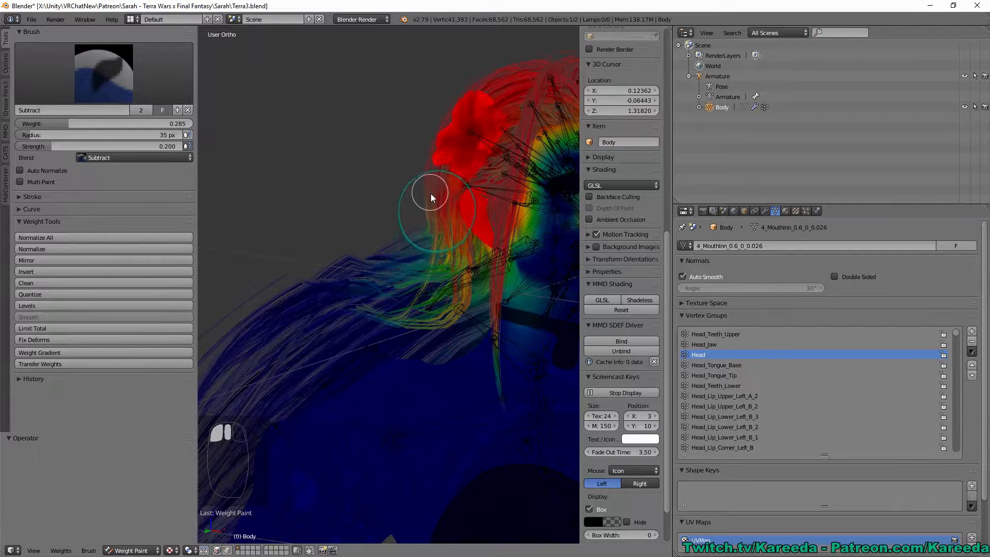
pyautogui.moveTo(429, 213); pyautogui.dragTo(410, 250, button='middle')
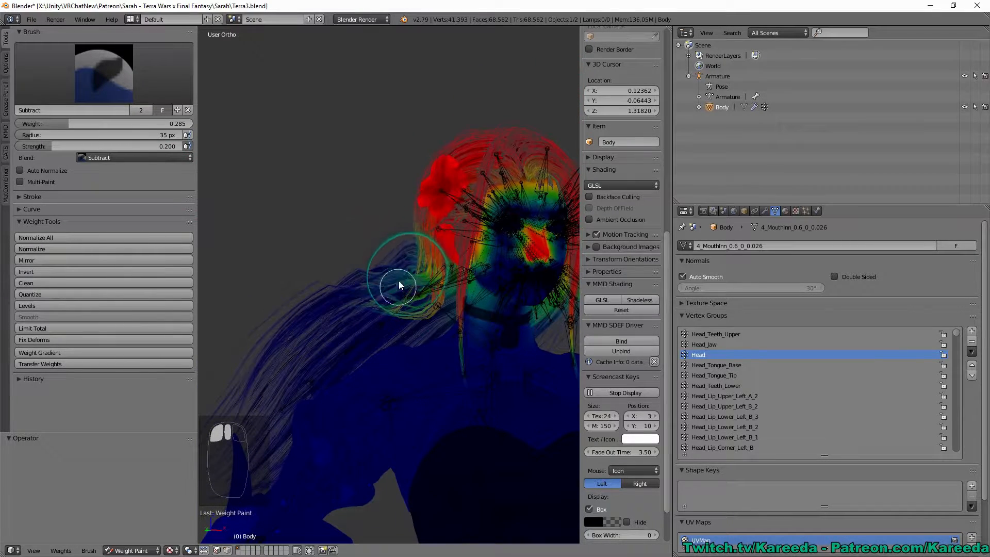
pyautogui.scroll(2, 430, 299)
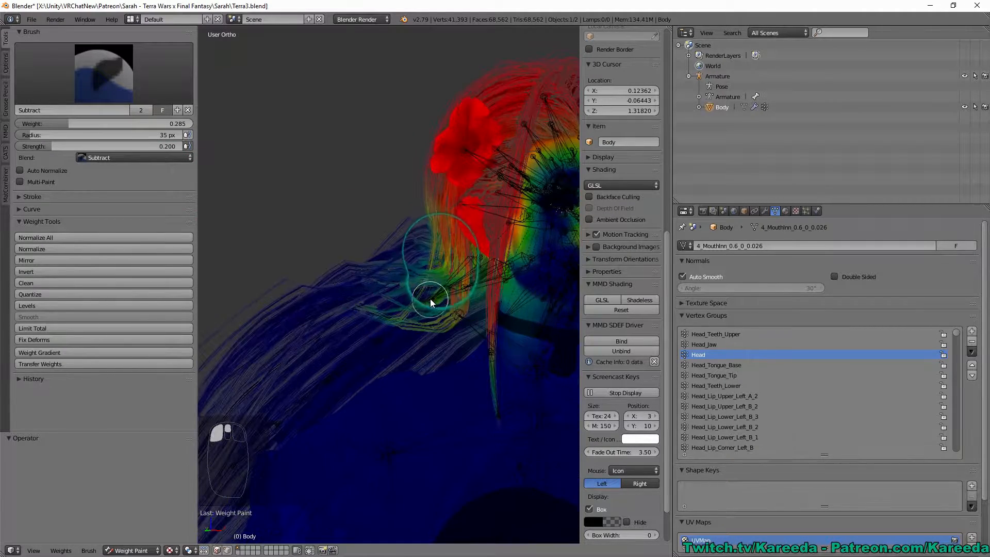
pyautogui.moveTo(430, 299); pyautogui.dragTo(438, 290, button='middle')
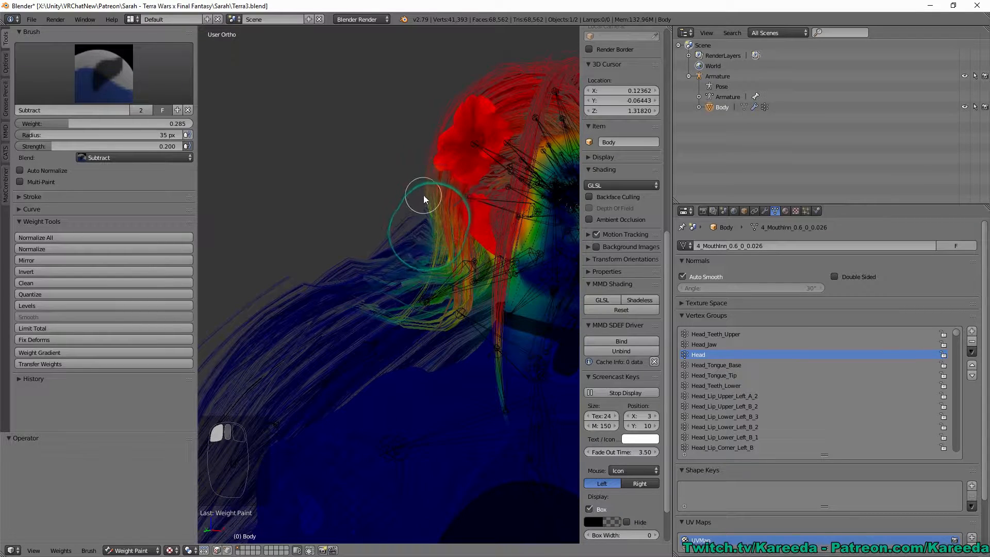
# Use the Add brush to build up Head weight on the outer hair strands where they bend beside the neck
pyautogui.click(104, 72)
pyautogui.click(36, 136)
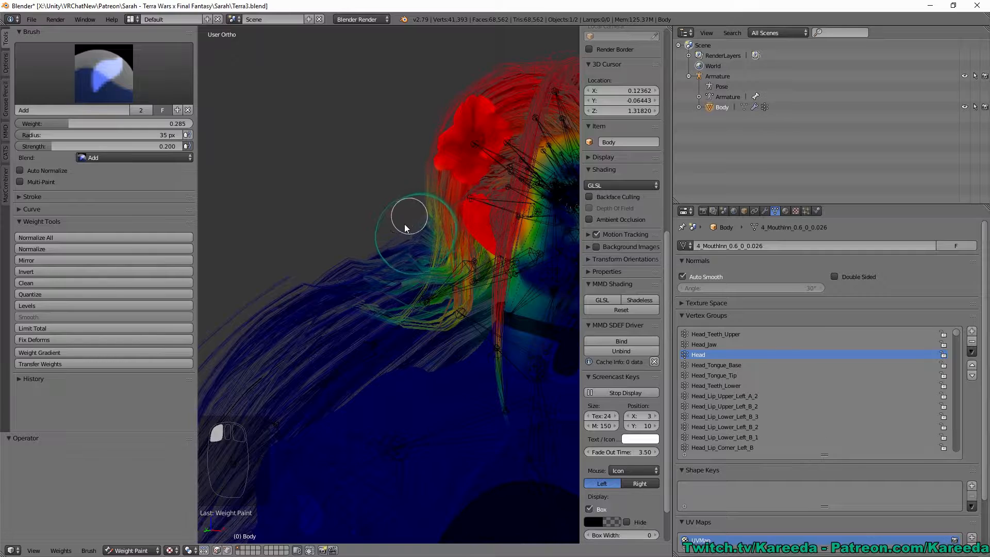
pyautogui.moveTo(393, 208)
pyautogui.mouseDown(button='middle')
pyautogui.moveTo(416, 223)
pyautogui.moveTo(425, 209)
pyautogui.moveTo(410, 250)
pyautogui.mouseUp(button='middle')
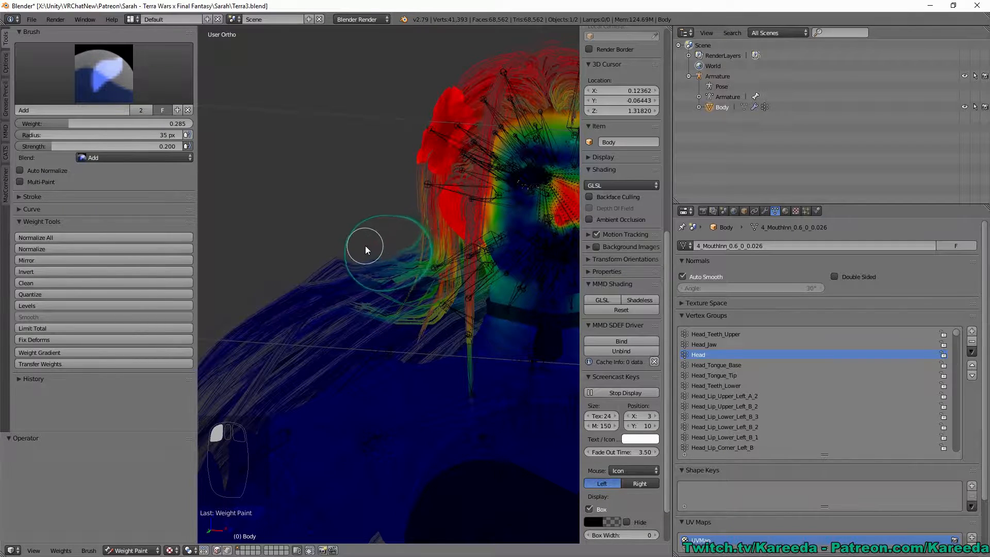
pyautogui.moveTo(365, 246)
pyautogui.mouseDown()
pyautogui.moveTo(320, 251)
pyautogui.moveTo(345, 247)
pyautogui.moveTo(338, 252)
pyautogui.mouseUp()
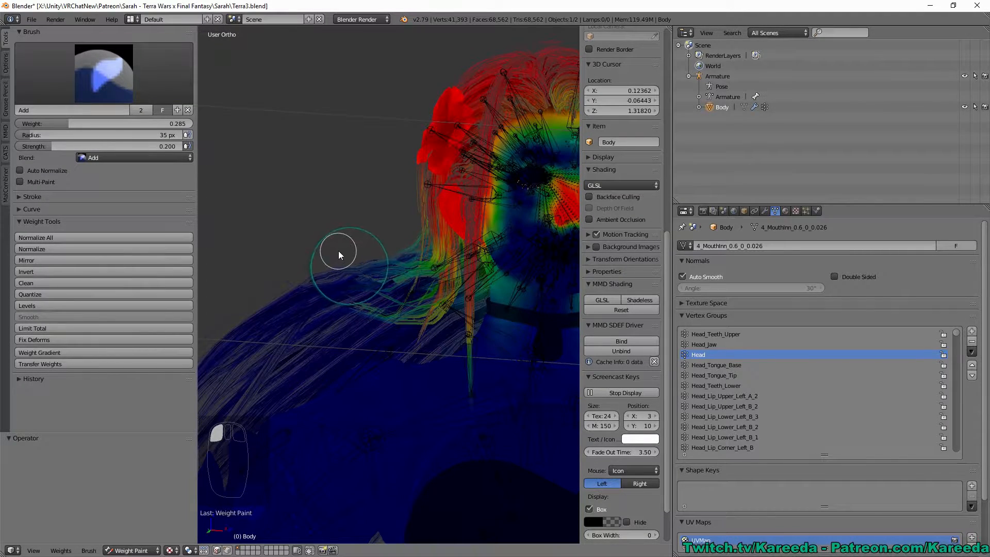
pyautogui.moveTo(317, 252)
pyautogui.mouseDown(button='middle')
pyautogui.moveTo(387, 228)
pyautogui.moveTo(417, 240)
pyautogui.moveTo(398, 276)
pyautogui.mouseUp(button='middle')
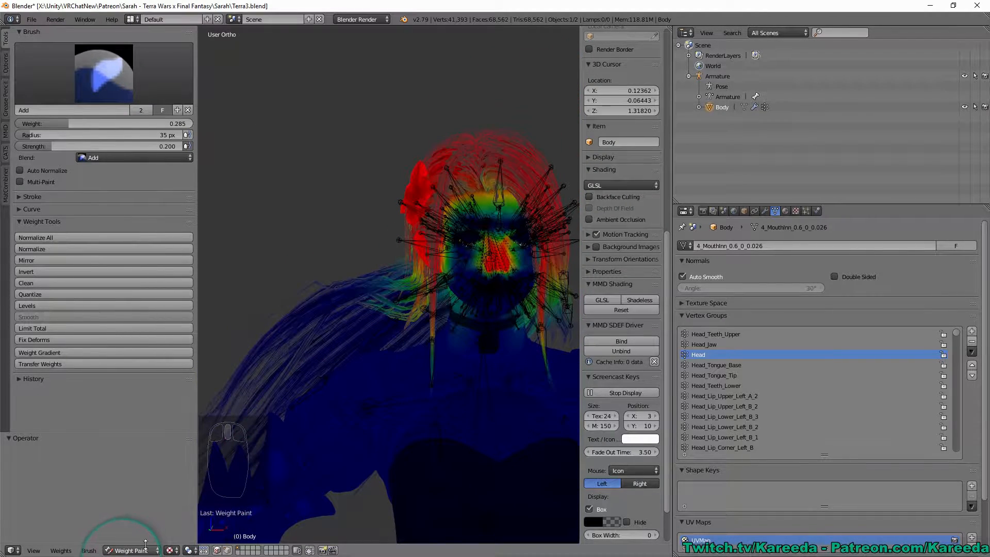
# Blur the Head weights on the bending hair strands and clean the active group with a limit of 0.020
pyautogui.click(111, 87)
pyautogui.click(106, 133)
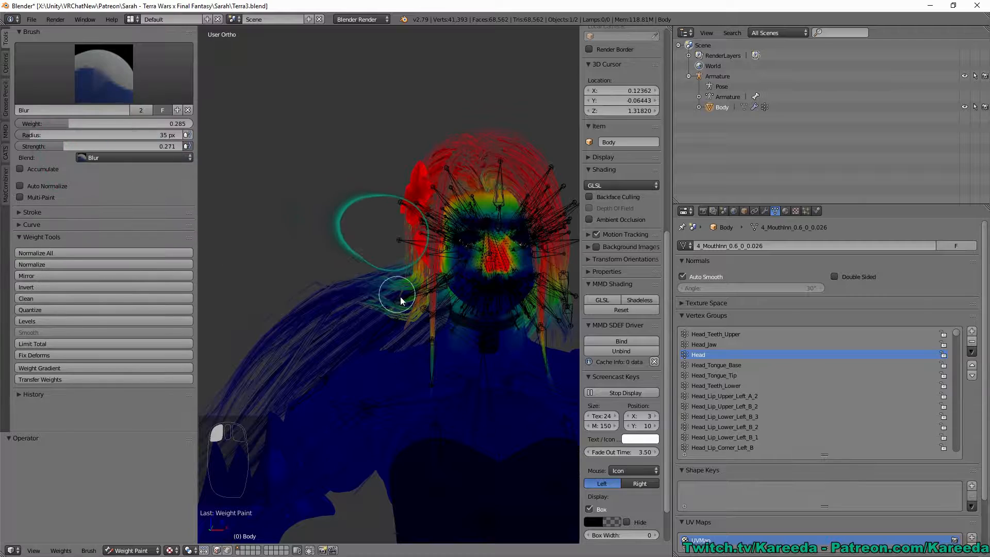
pyautogui.moveTo(392, 246)
pyautogui.mouseDown(button='middle')
pyautogui.moveTo(402, 249)
pyautogui.moveTo(413, 221)
pyautogui.mouseUp(button='middle')
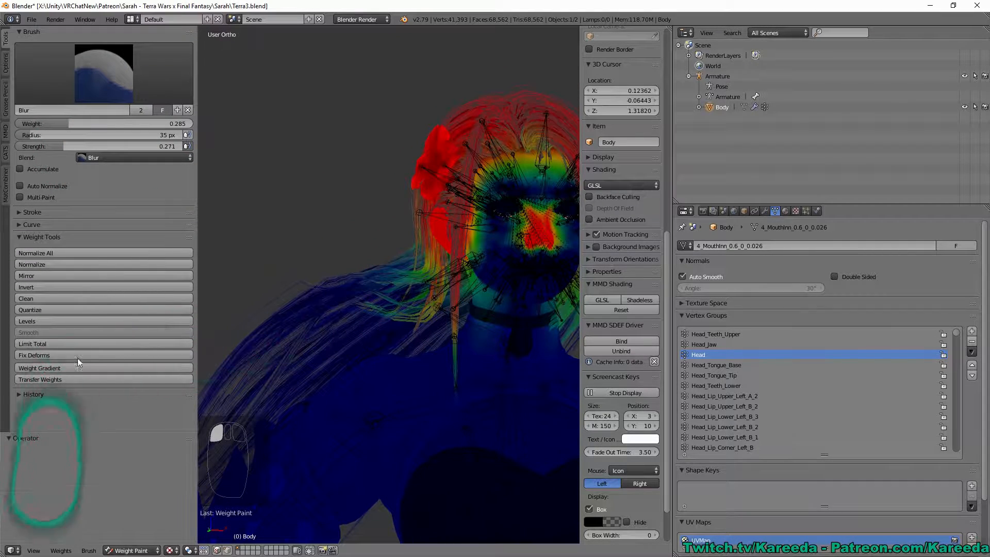
pyautogui.click(47, 299)
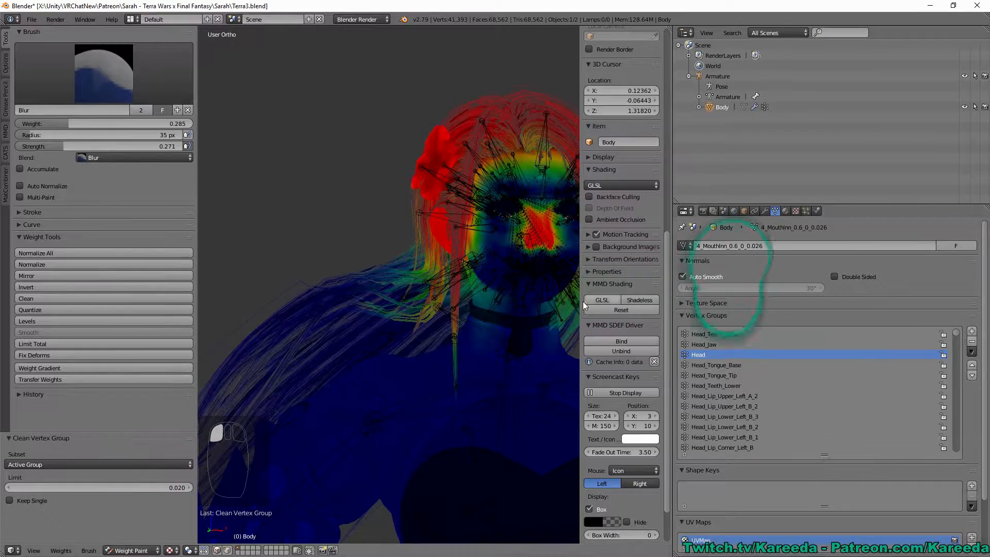
# Return the Body to Object Mode and start pose mode from the CATS tools
pyautogui.click(131, 550)
pyautogui.click(134, 539)
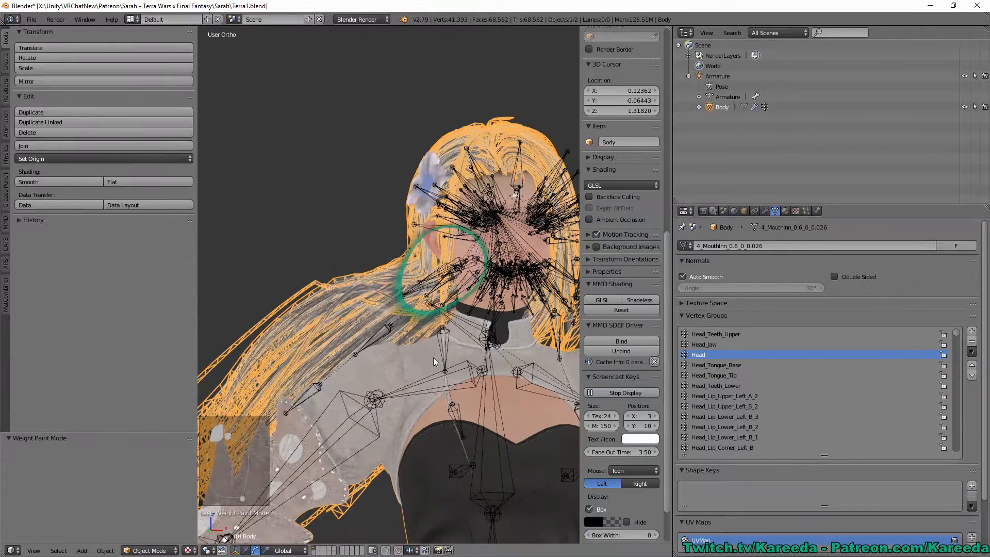
pyautogui.click(5, 244)
pyautogui.click(132, 109)
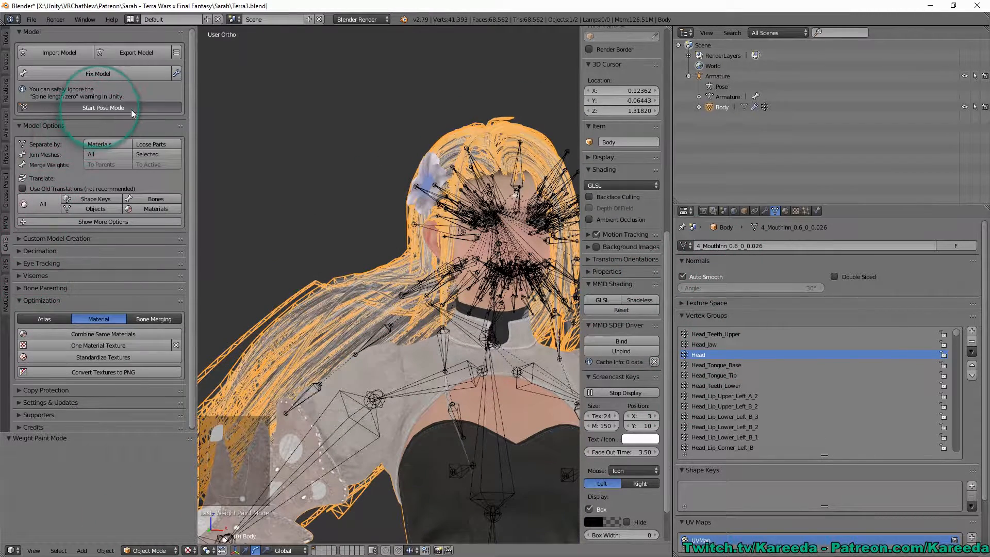
# Restart pose mode and rotate the Hair_Back_Middle_4 bone about -37° around the global Y axis
pyautogui.click(114, 106)
pyautogui.moveTo(342, 180); pyautogui.dragTo(285, 198, button='middle')
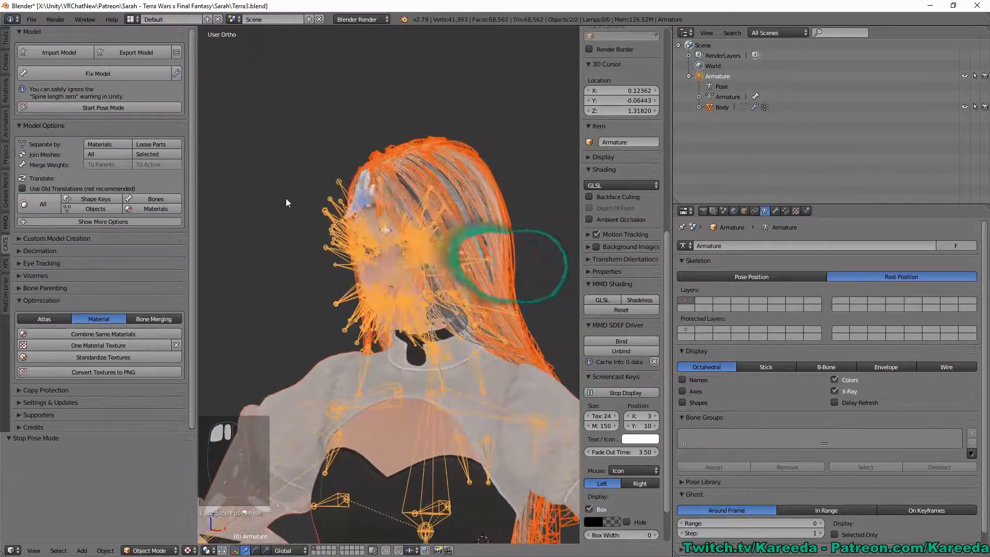
pyautogui.click(91, 108)
pyautogui.scroll(2, 311, 174)
pyautogui.keyDown('shift'); pyautogui.moveTo(416, 198); pyautogui.dragTo(349, 220, button='middle'); pyautogui.keyUp('shift')
pyautogui.rightClick(348, 220)
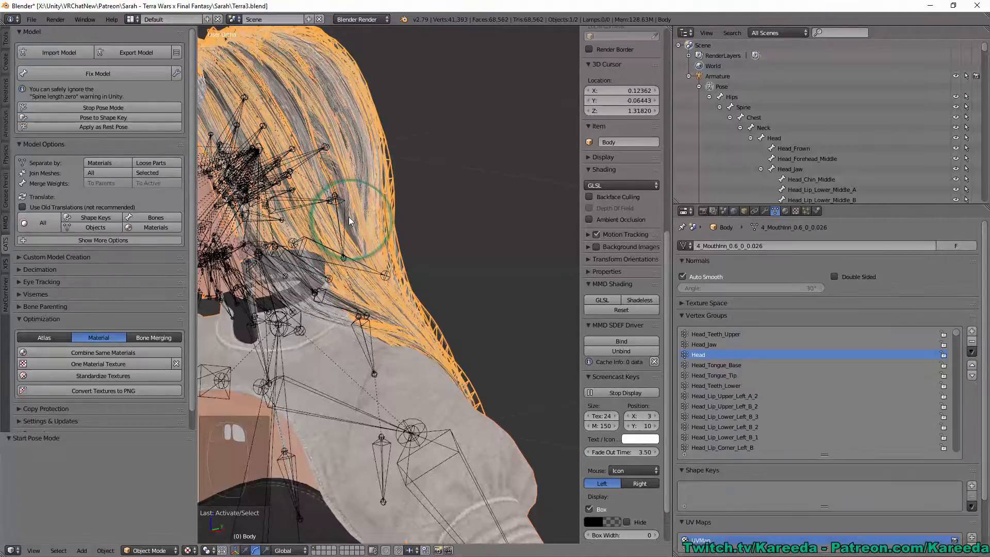
pyautogui.rightClick(345, 215)
pyautogui.moveTo(378, 166); pyautogui.dragTo(383, 161, button='middle')
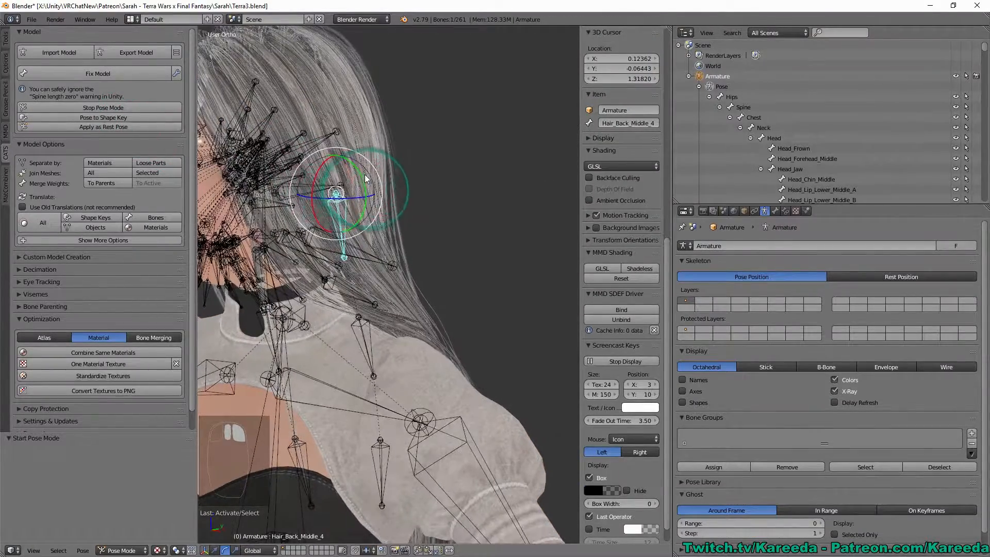
pyautogui.moveTo(364, 174); pyautogui.dragTo(342, 172)
pyautogui.moveTo(379, 171); pyautogui.dragTo(419, 166, button='middle')
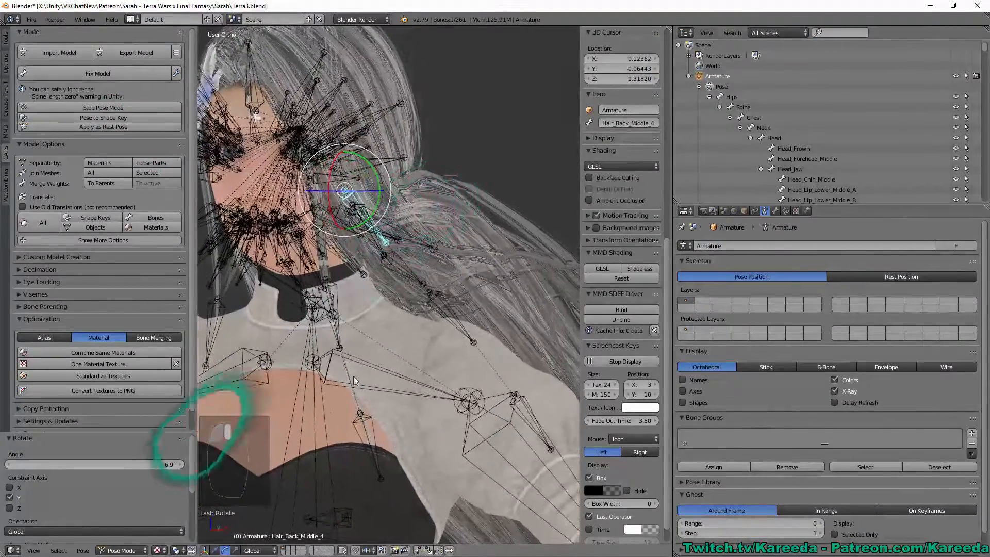
# Put the Body in Weight Paint mode with the hair still posed and make Head the active vertex group
pyautogui.rightClick(430, 354)
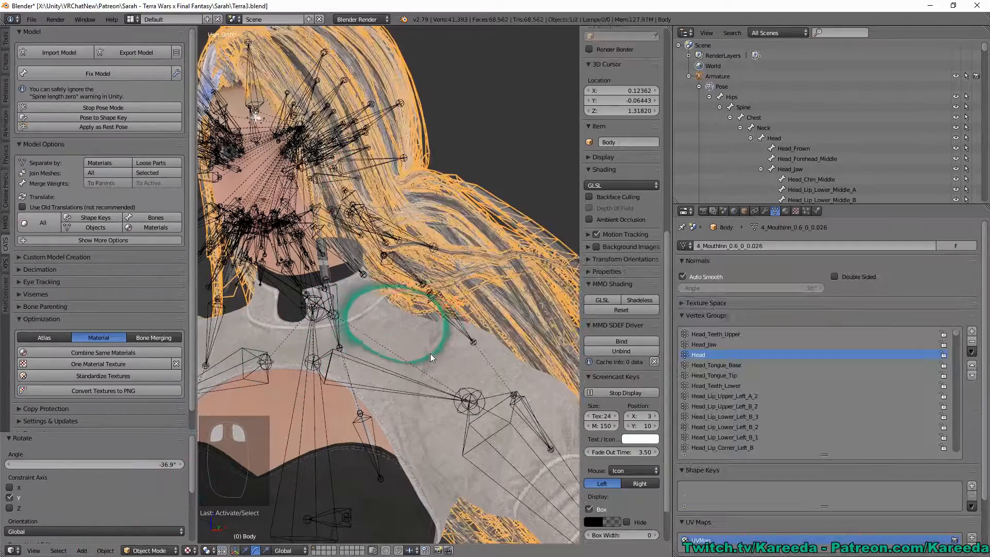
pyautogui.click(147, 551)
pyautogui.click(152, 493)
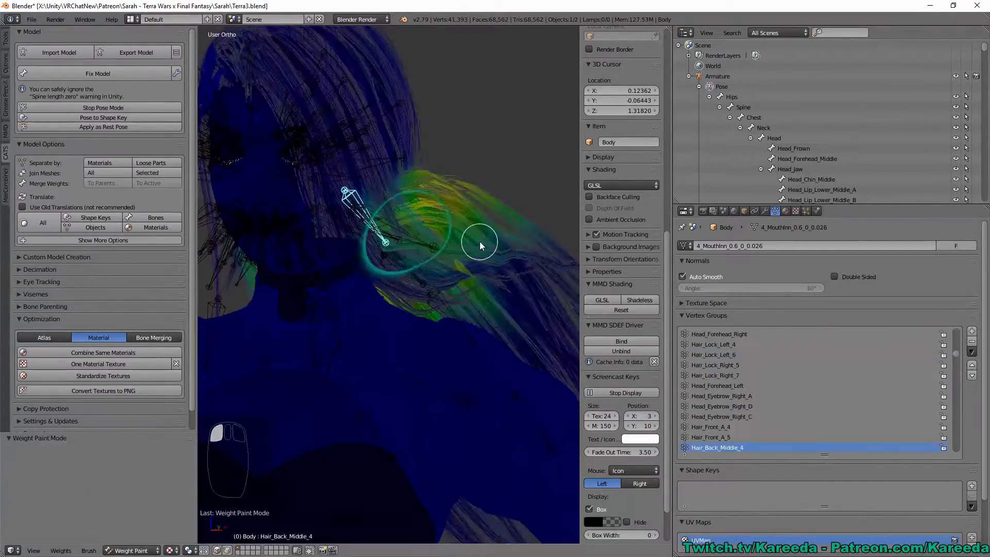
pyautogui.moveTo(457, 203)
pyautogui.mouseDown(button='middle')
pyautogui.moveTo(256, 210)
pyautogui.moveTo(339, 226)
pyautogui.moveTo(432, 209)
pyautogui.moveTo(445, 212)
pyautogui.moveTo(411, 225)
pyautogui.moveTo(528, 228)
pyautogui.moveTo(289, 239)
pyautogui.mouseUp(button='middle')
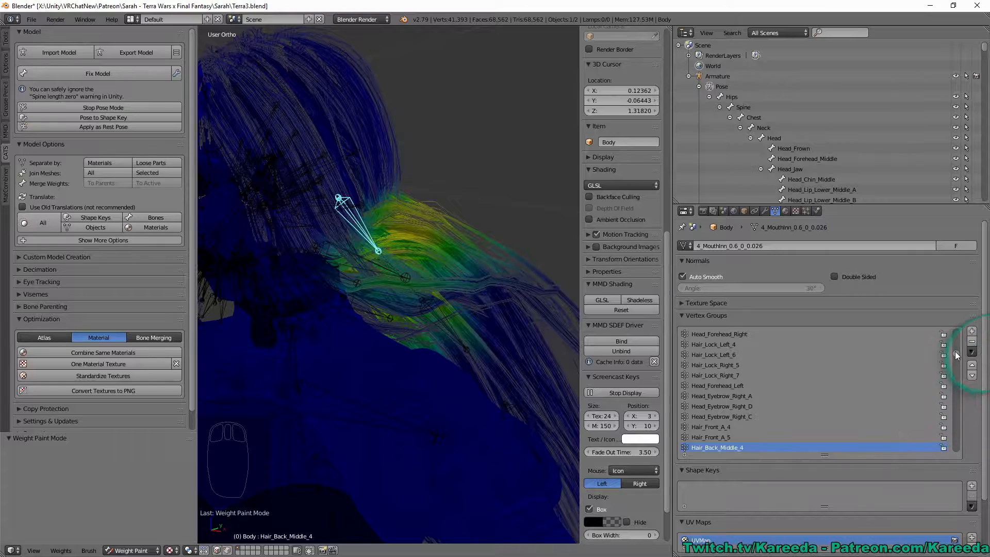
pyautogui.scroll(10, 957, 356)
pyautogui.click(706, 354)
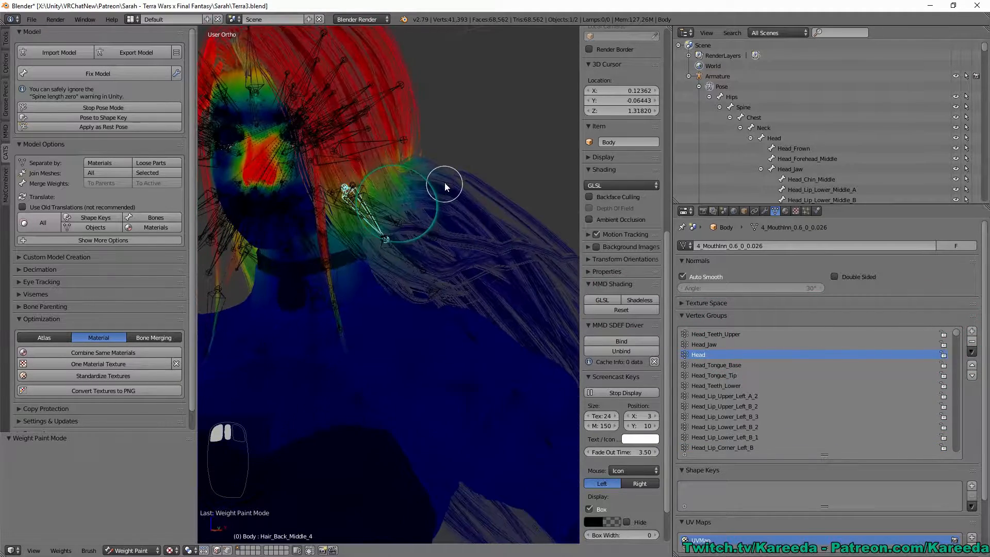
# Use the Blur brush to smooth the Head weights on the outer hair strands at the bend
pyautogui.click(6, 39)
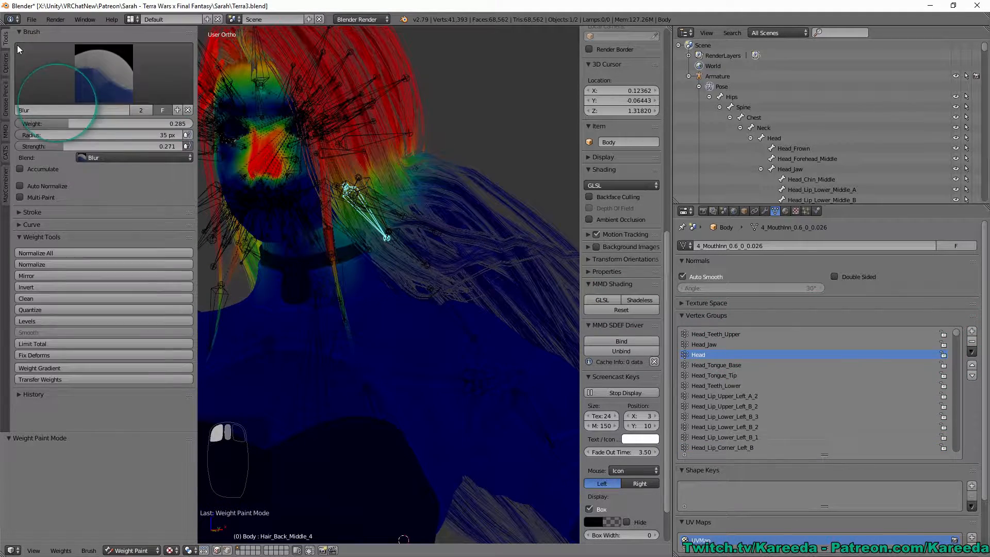
pyautogui.click(100, 68)
pyautogui.moveTo(358, 134); pyautogui.dragTo(450, 126, button='middle')
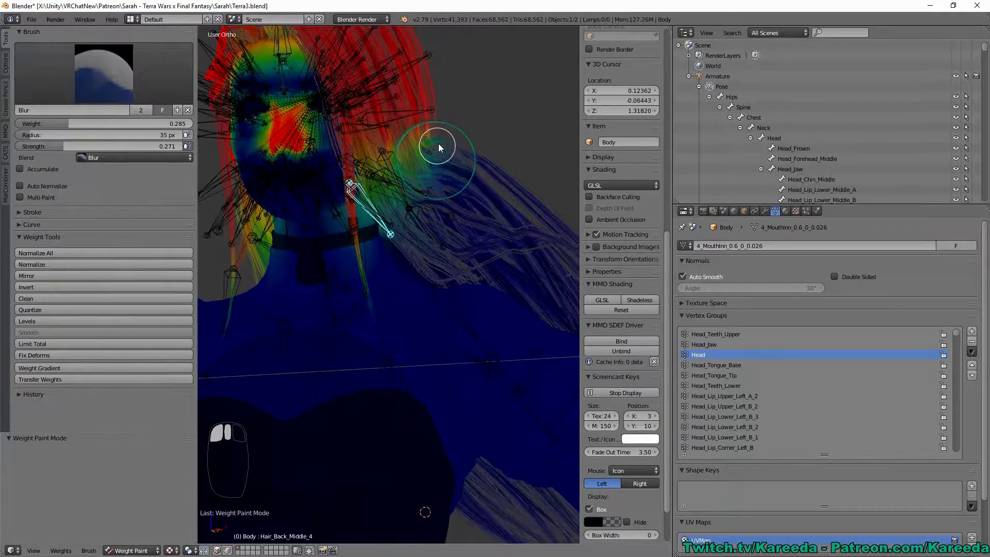
pyautogui.moveTo(438, 147); pyautogui.dragTo(440, 144)
pyautogui.moveTo(459, 131); pyautogui.dragTo(419, 233, button='middle')
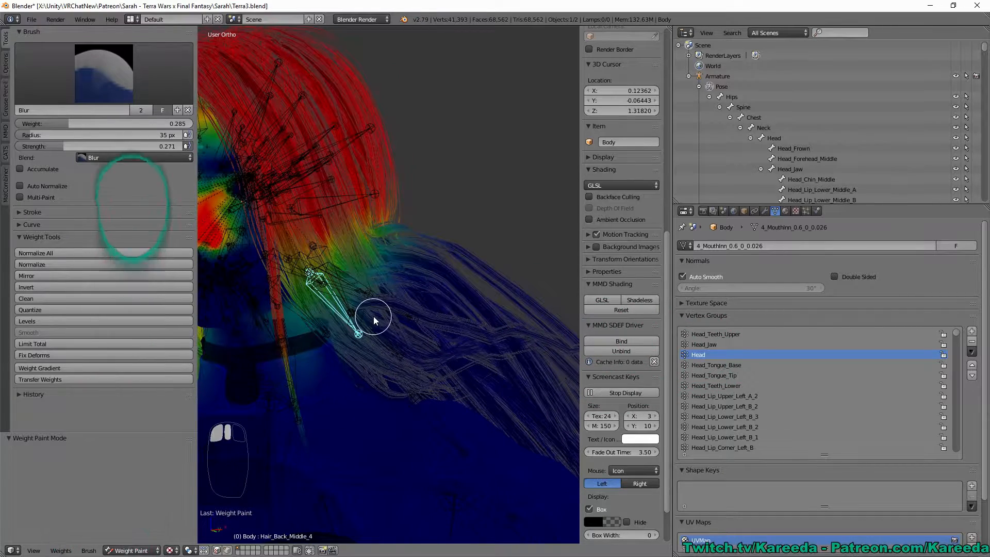
# Use the Subtract brush to lower the Head weights on the hair strands just past the bend
pyautogui.click(104, 72)
pyautogui.click(374, 142)
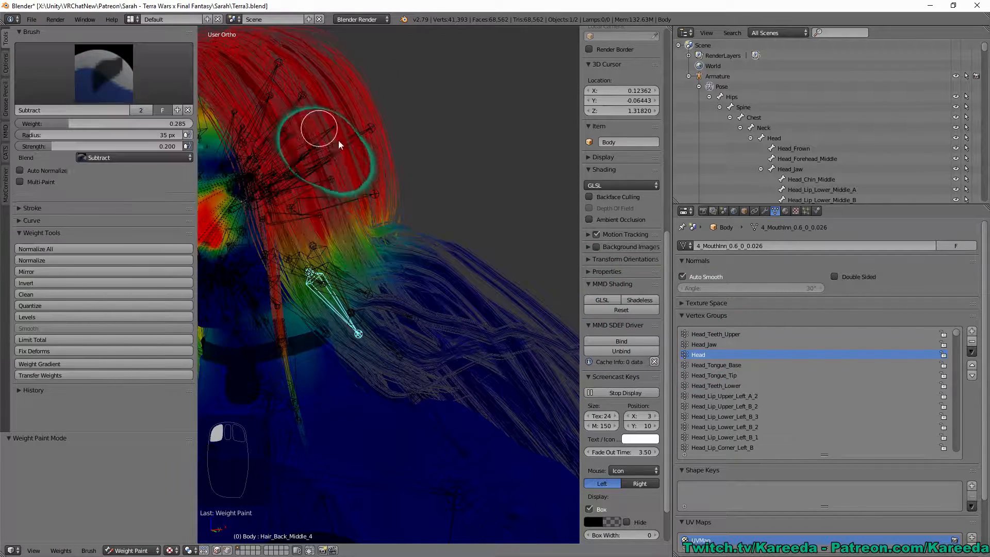
pyautogui.moveTo(403, 216)
pyautogui.mouseDown(button='middle')
pyautogui.moveTo(407, 165)
pyautogui.moveTo(414, 232)
pyautogui.mouseUp(button='middle')
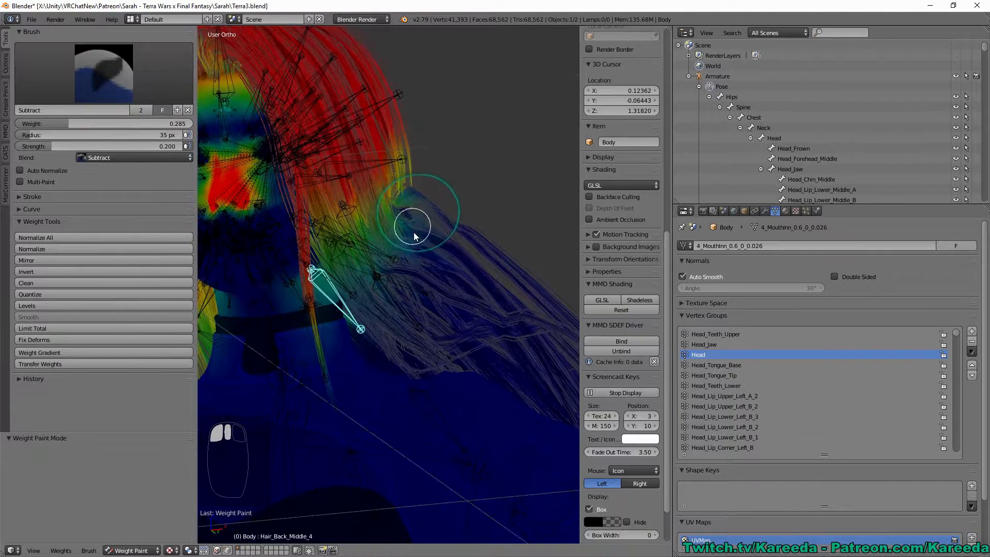
# Build up Head weight on the outer bending hair strands with the Add brush and trim it with the Subtract brush
pyautogui.click(104, 77)
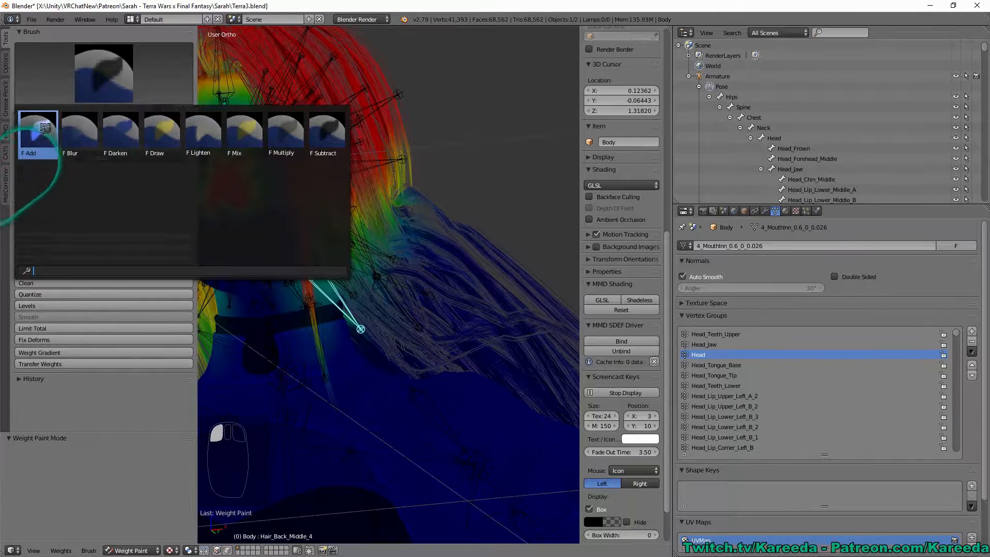
pyautogui.click(38, 131)
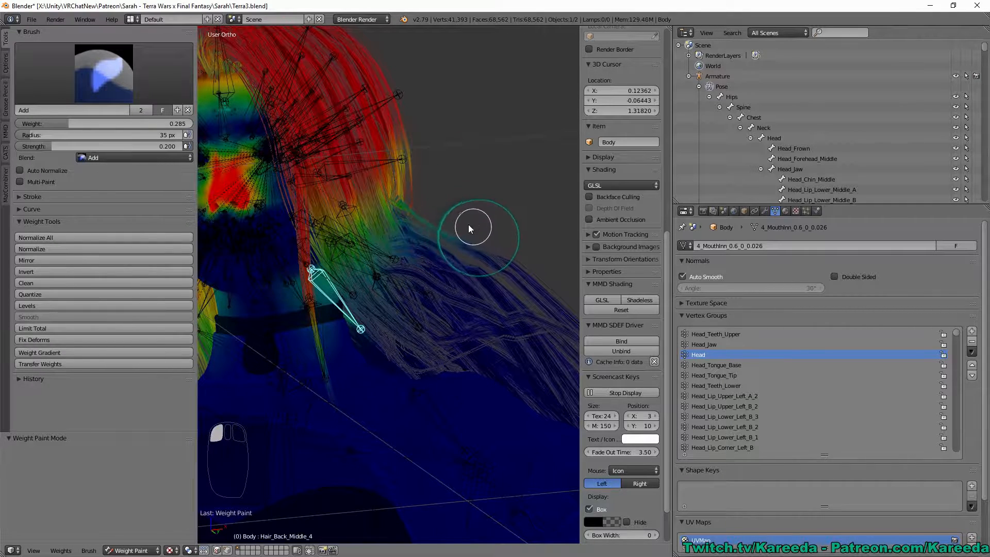
pyautogui.moveTo(468, 224)
pyautogui.mouseDown()
pyautogui.moveTo(396, 205)
pyautogui.moveTo(423, 236)
pyautogui.mouseUp()
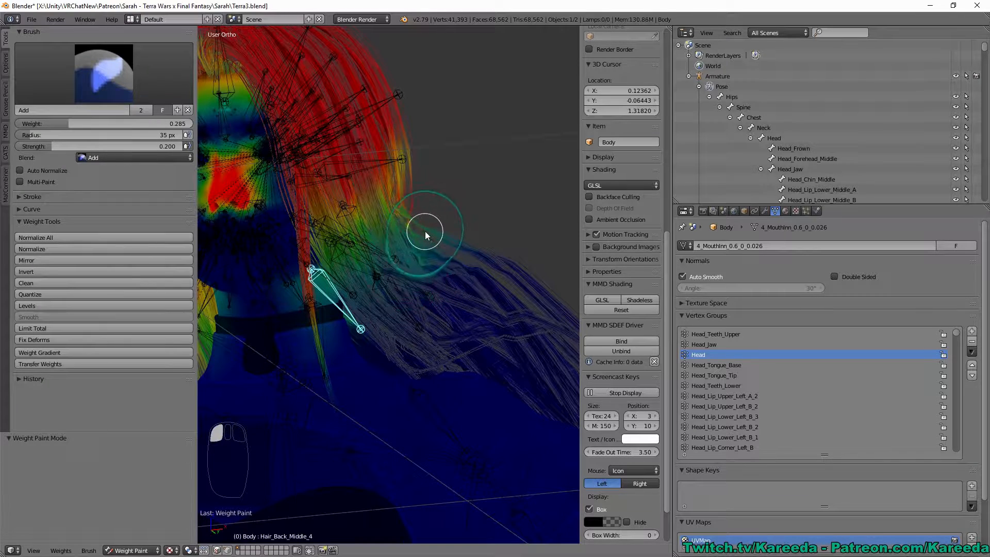
pyautogui.moveTo(424, 231)
pyautogui.mouseDown(button='middle')
pyautogui.moveTo(442, 211)
pyautogui.moveTo(433, 193)
pyautogui.mouseUp(button='middle')
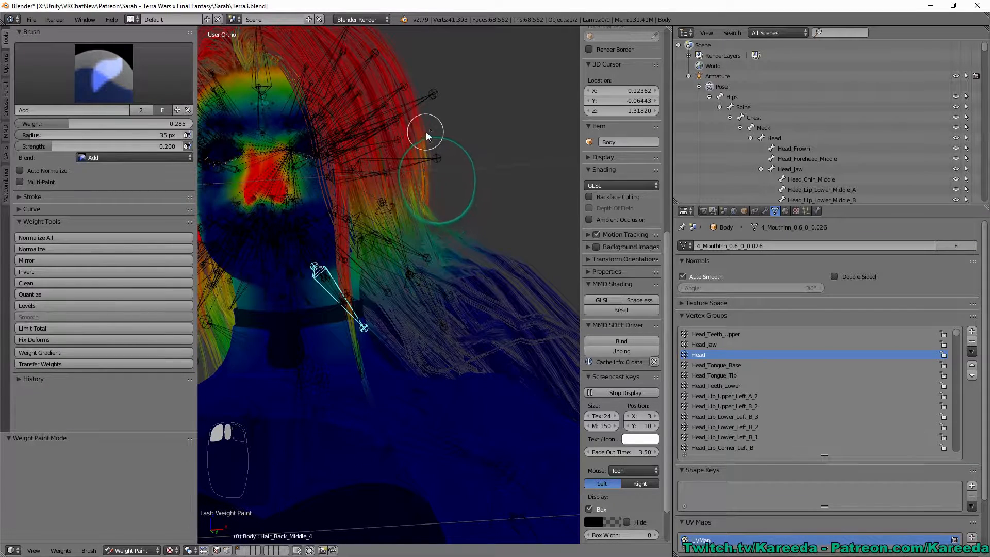
pyautogui.click(103, 72)
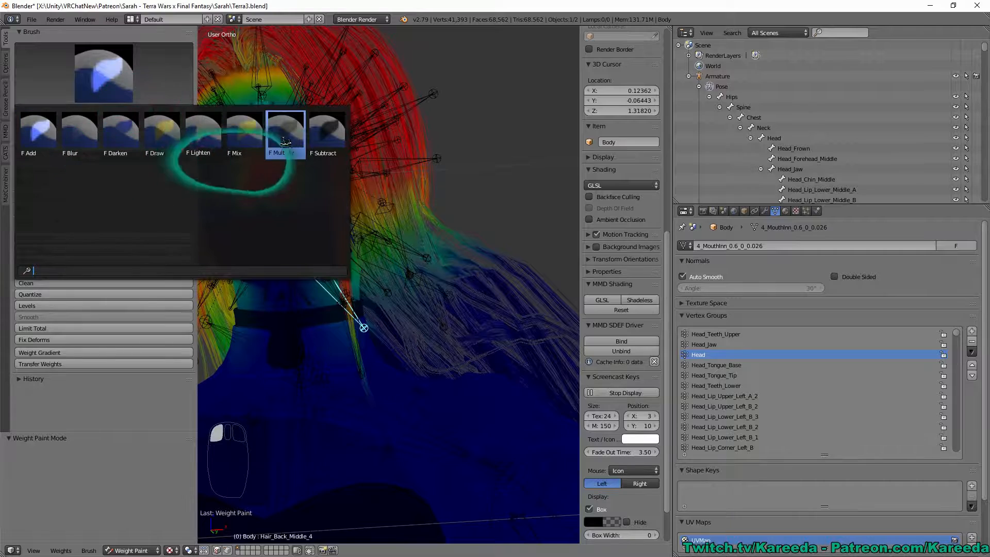
pyautogui.click(327, 133)
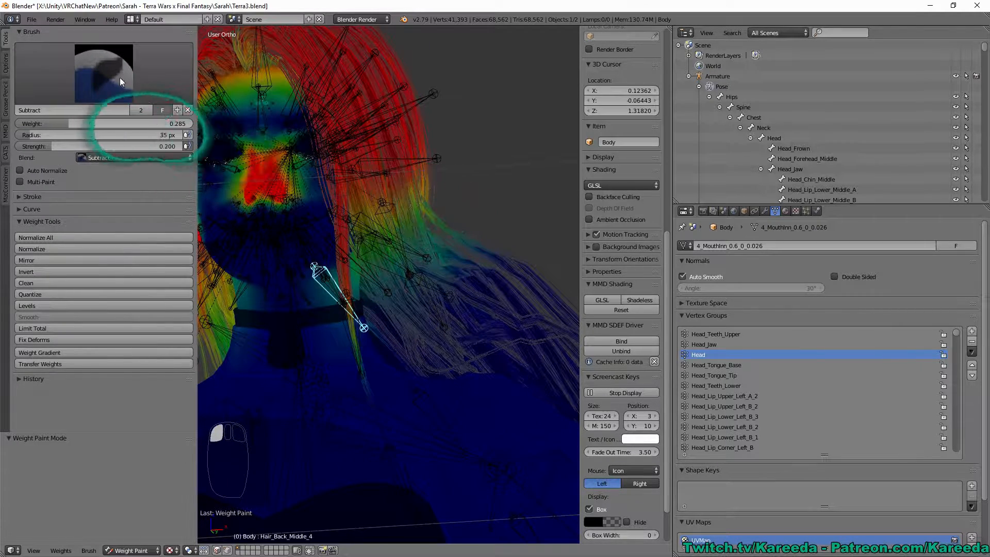
# Blur the repainted Head weights beside the neck and clean the active group with a limit of 0.020
pyautogui.click(105, 90)
pyautogui.click(87, 135)
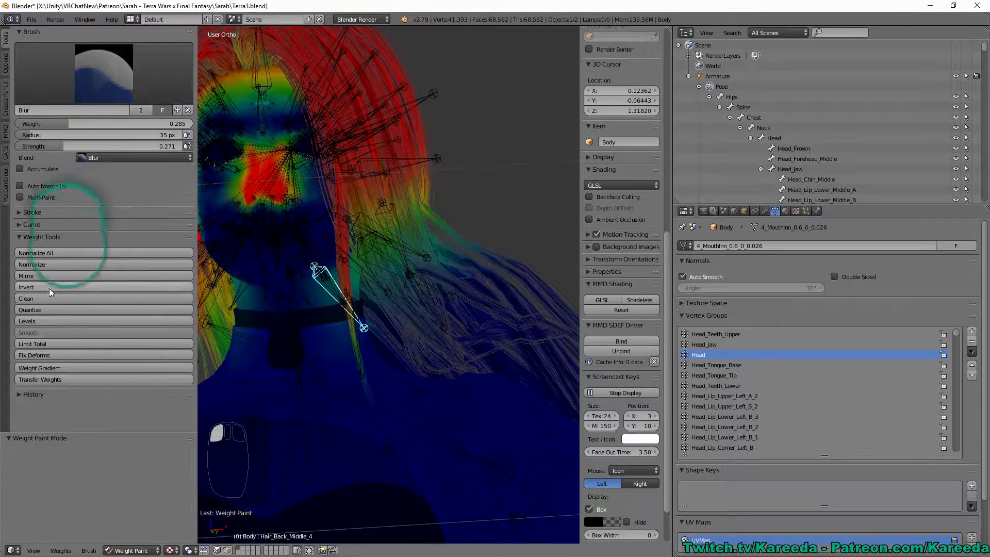
pyautogui.click(39, 301)
pyautogui.scroll(-4, 331, 325)
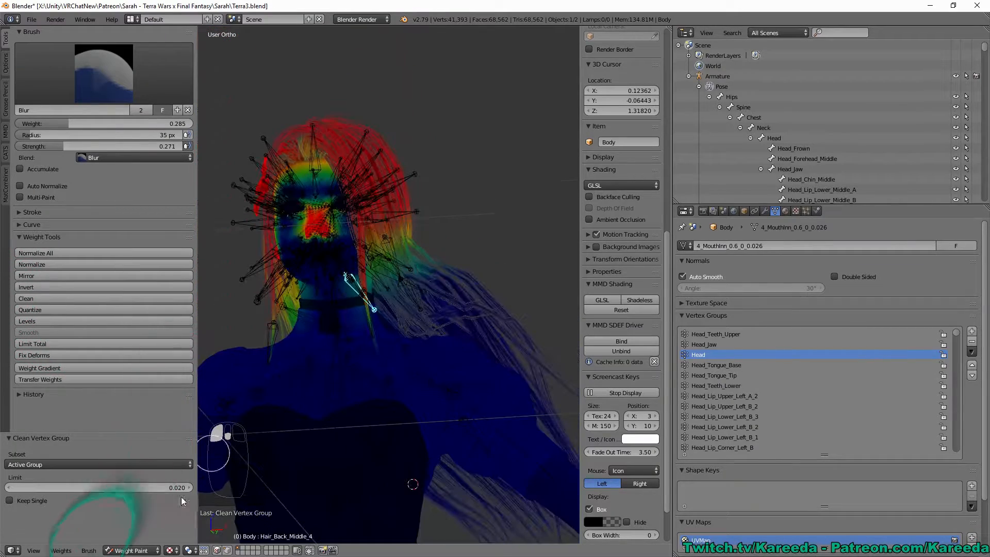
# Switch the Body back to Object Mode and restart pose mode with the CATS tools
pyautogui.click(132, 550)
pyautogui.click(139, 539)
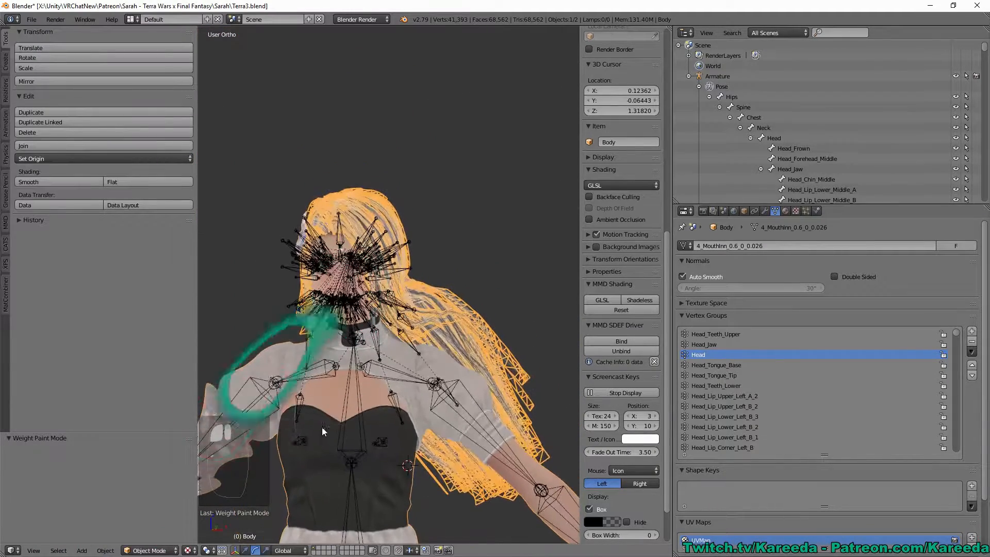
pyautogui.click(8, 253)
pyautogui.click(106, 108)
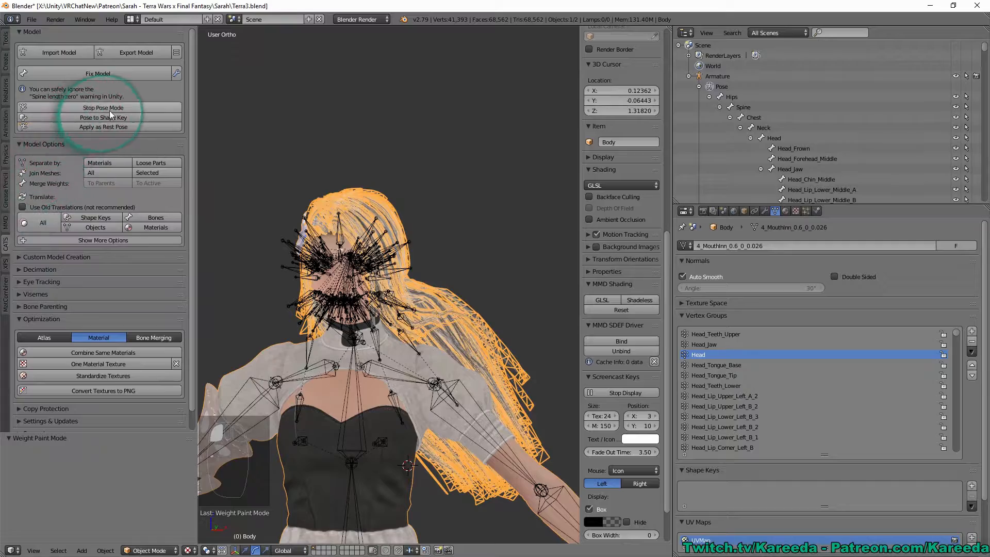
# Test the hair deformation by rotating Hair_Back_Middle_4 about 39° and about -46° around the global Y axis
pyautogui.moveTo(326, 192); pyautogui.dragTo(456, 200, button='middle')
pyautogui.moveTo(414, 183); pyautogui.dragTo(433, 204)
pyautogui.moveTo(433, 203); pyautogui.dragTo(261, 218, button='middle')
pyautogui.moveTo(266, 218); pyautogui.dragTo(381, 197, button='middle')
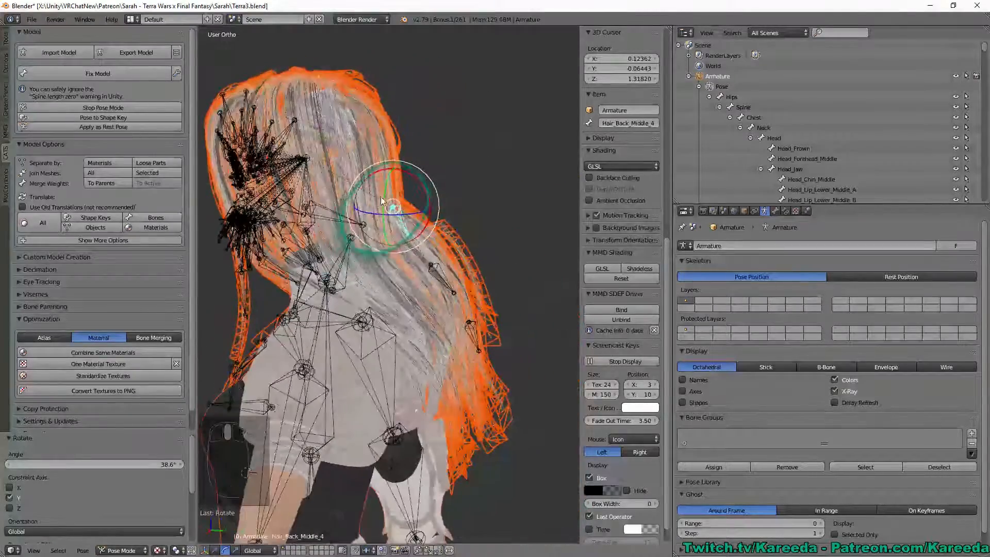
pyautogui.moveTo(391, 183); pyautogui.dragTo(424, 166)
pyautogui.moveTo(433, 178); pyautogui.dragTo(393, 299, button='middle')
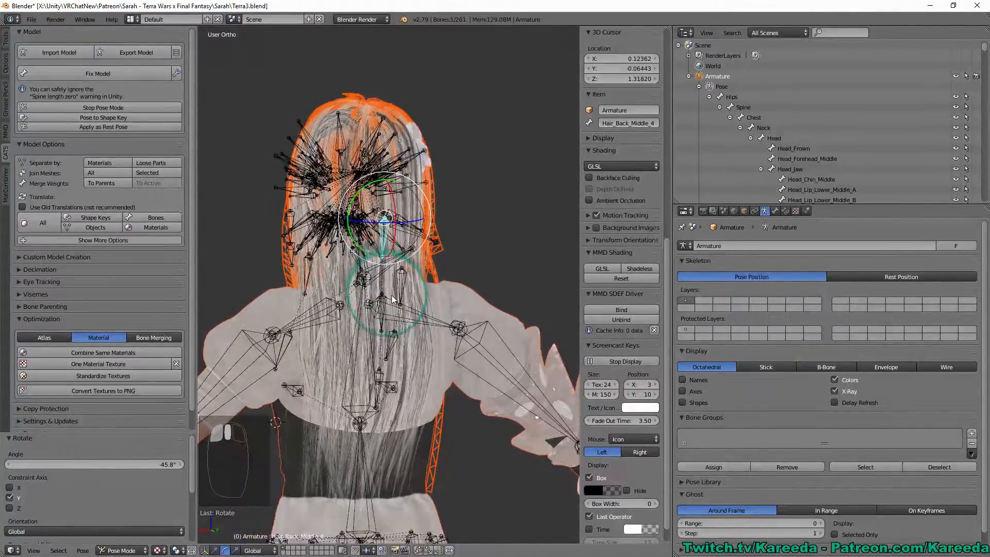
# Test-rotate Hair_Back_Middle_6 about -22° and Hair_Back_Middle_8 about -29° around the global Y axis, and stop pose mode
pyautogui.moveTo(369, 260); pyautogui.dragTo(388, 271)
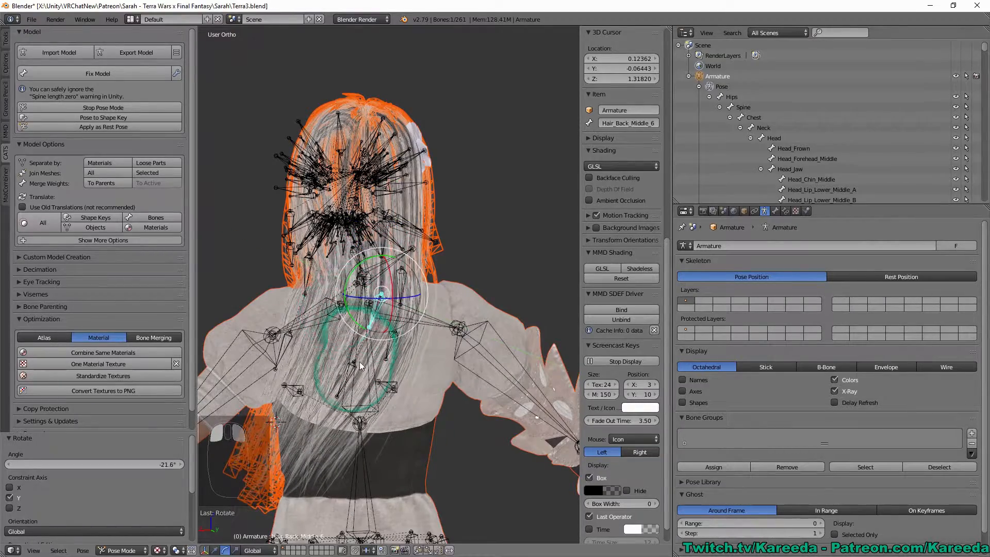
pyautogui.moveTo(345, 367); pyautogui.dragTo(325, 352, button='middle')
pyautogui.moveTo(348, 322); pyautogui.dragTo(369, 329)
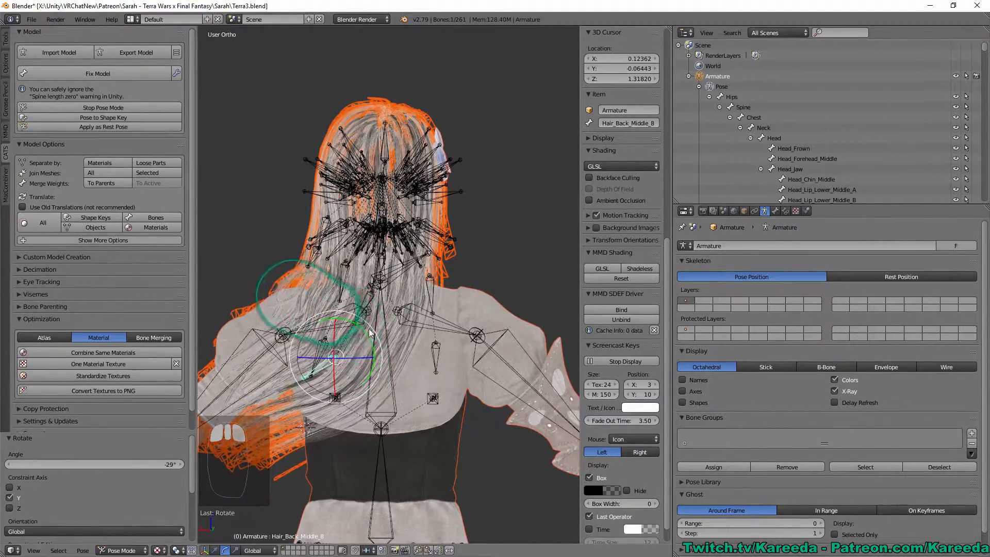
pyautogui.moveTo(370, 329); pyautogui.dragTo(217, 153, button='middle')
pyautogui.click(169, 111)
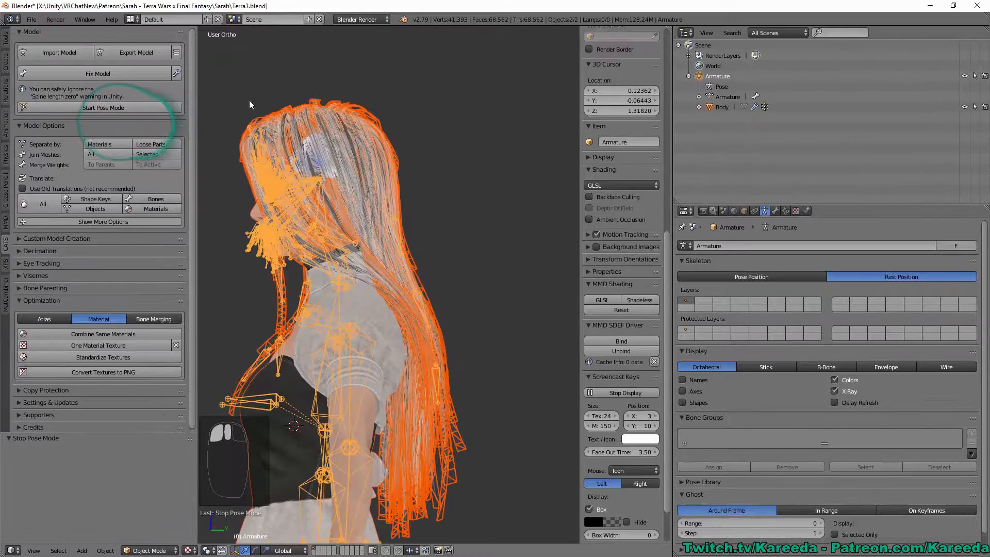
# Save Terra3.blend and start saving another copy of the file with Save As
pyautogui.moveTo(324, 175); pyautogui.dragTo(437, 128, button='middle')
pyautogui.moveTo(415, 325); pyautogui.dragTo(407, 325, button='middle')
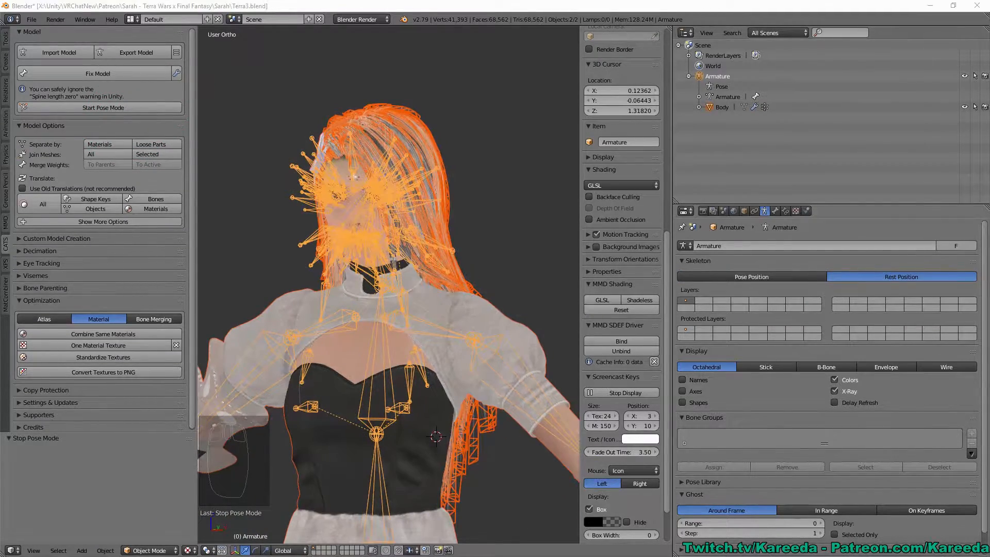
pyautogui.moveTo(518, 245); pyautogui.dragTo(560, 264, button='middle')
pyautogui.hotkey('ctrl', 's')
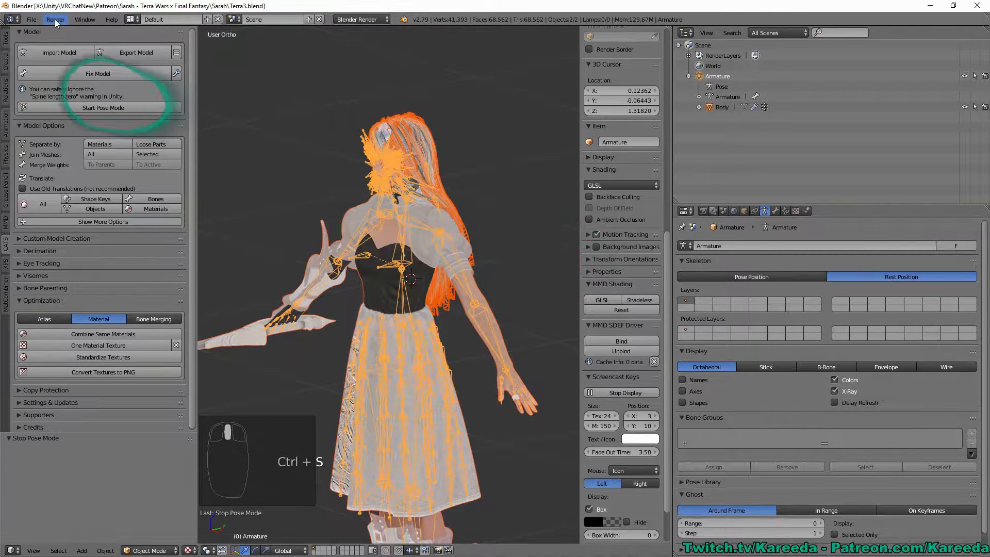
pyautogui.click(31, 19)
pyautogui.click(55, 108)
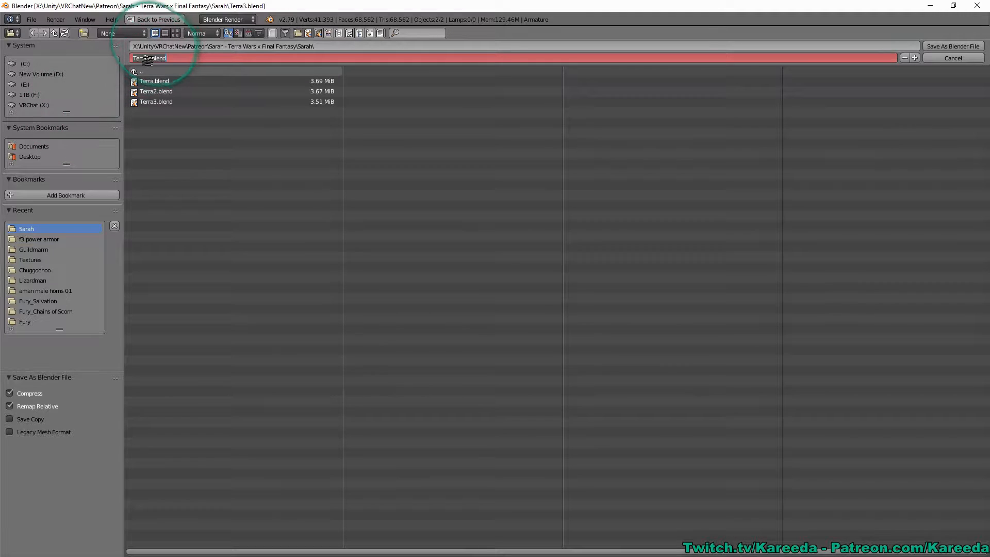
# Save the project as a new file named Terra4.blend in the Sarah folder
pyautogui.write('5')
pyautogui.press('Delete')
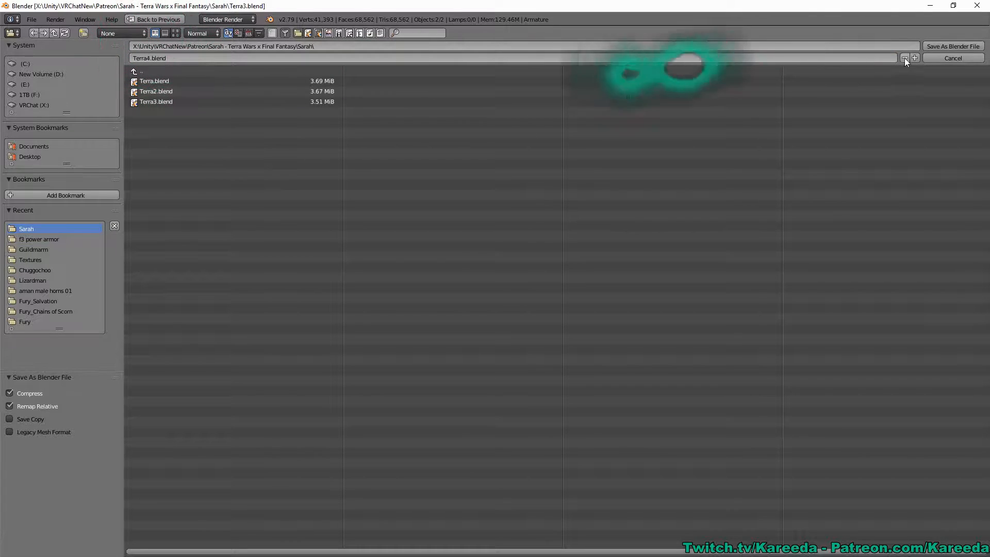
pyautogui.click(953, 46)
# Examine the top row of skirt bones around the model's left hip in armature Edit Mode
pyautogui.scroll(-1, 456, 265)
pyautogui.moveTo(456, 265)
pyautogui.keyDown('shift'); pyautogui.mouseDown(button='middle')
pyautogui.moveTo(425, 176)
pyautogui.moveTo(456, 234)
pyautogui.moveTo(490, 191)
pyautogui.moveTo(502, 256)
pyautogui.moveTo(482, 242)
pyautogui.moveTo(459, 252)
pyautogui.mouseUp(button='middle'); pyautogui.keyUp('shift')
pyautogui.scroll(1, 425, 175)
pyautogui.scroll(2, 490, 191)
pyautogui.keyDown('shift'); pyautogui.moveTo(458, 253); pyautogui.dragTo(439, 238, button='middle'); pyautogui.keyUp('shift')
pyautogui.scroll(1, 456, 331)
pyautogui.scroll(-1, 474, 296)
pyautogui.scroll(1, 455, 295)
pyautogui.rightClick(455, 294)
pyautogui.rightClick(437, 250)
pyautogui.press('Tab')
pyautogui.rightClick(441, 251)
pyautogui.scroll(2, 441, 251)
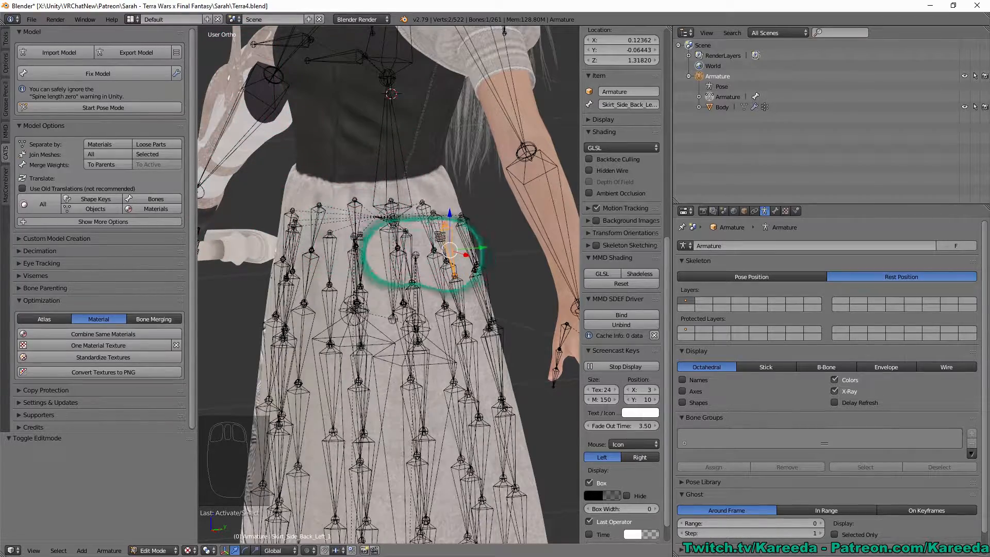
pyautogui.moveTo(423, 253); pyautogui.dragTo(387, 221, button='middle')
pyautogui.scroll(1, 404, 233)
pyautogui.scroll(-2, 343, 206)
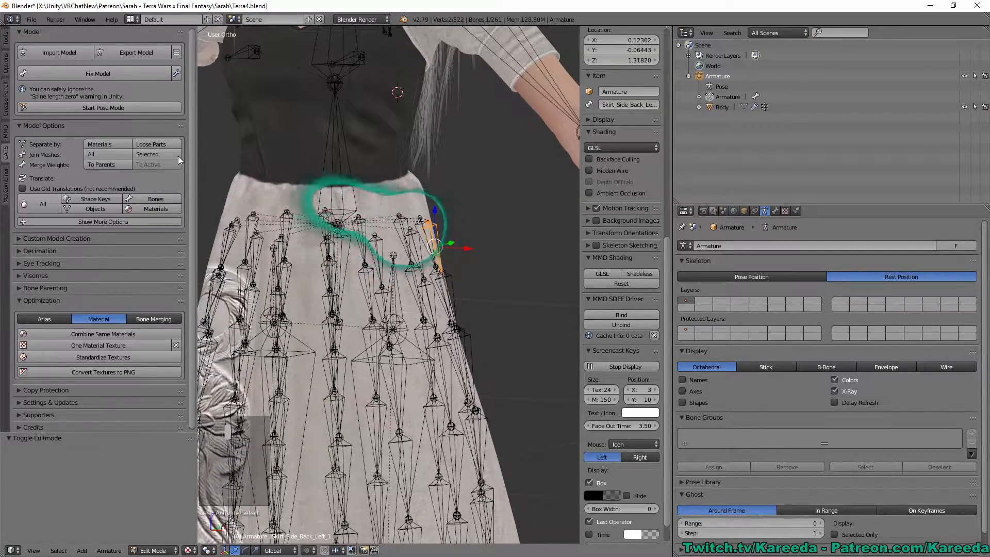
# Inspect the upper back-left skirt bone Skirt_Back_Left_B_1 in Pose Mode and leave the mode
pyautogui.click(145, 108)
pyautogui.rightClick(419, 226)
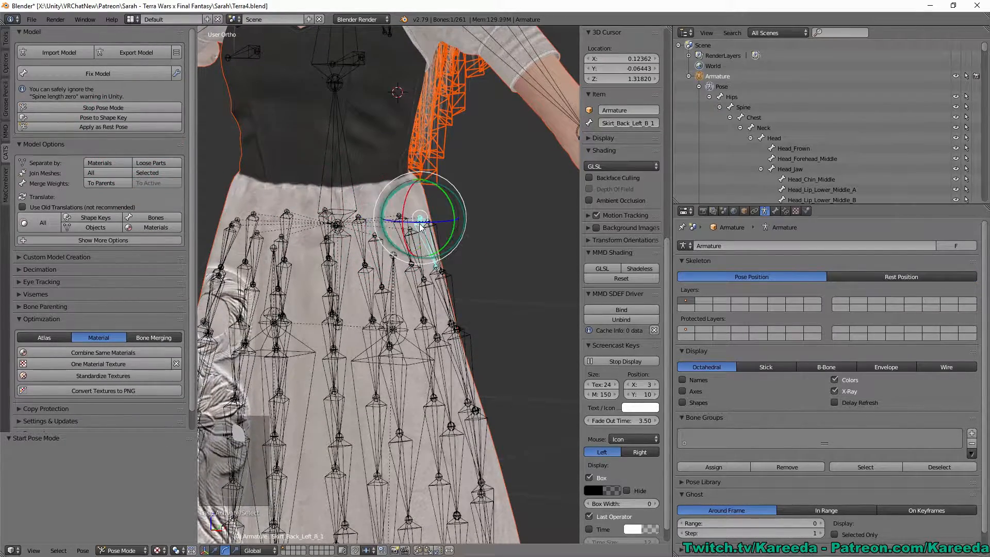
pyautogui.scroll(2, 407, 230)
pyautogui.moveTo(406, 230); pyautogui.dragTo(412, 279, button='middle')
pyautogui.press('a')
pyautogui.scroll(-2, 419, 262)
pyautogui.scroll(1, 432, 278)
pyautogui.click(110, 111)
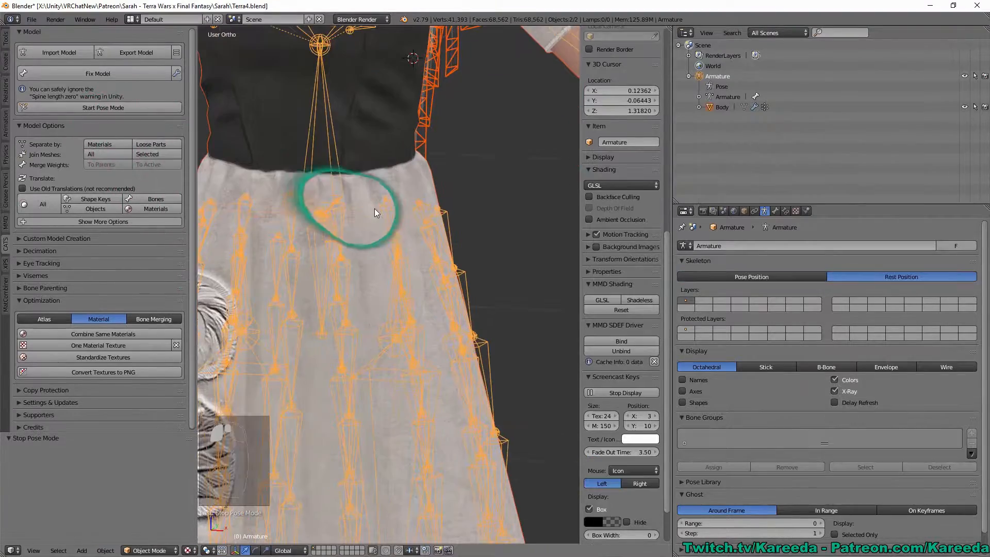
# Parent the six top-row left skirt bones to the Left leg bone with Keep Offset
pyautogui.press('Tab')
pyautogui.moveTo(399, 209); pyautogui.dragTo(371, 223, button='middle')
pyautogui.scroll(1, 370, 220)
pyautogui.press('c')
pyautogui.moveTo(364, 210)
pyautogui.mouseDown()
pyautogui.moveTo(361, 198)
pyautogui.moveTo(434, 211)
pyautogui.mouseUp()
pyautogui.moveTo(406, 221); pyautogui.dragTo(407, 258, button='middle')
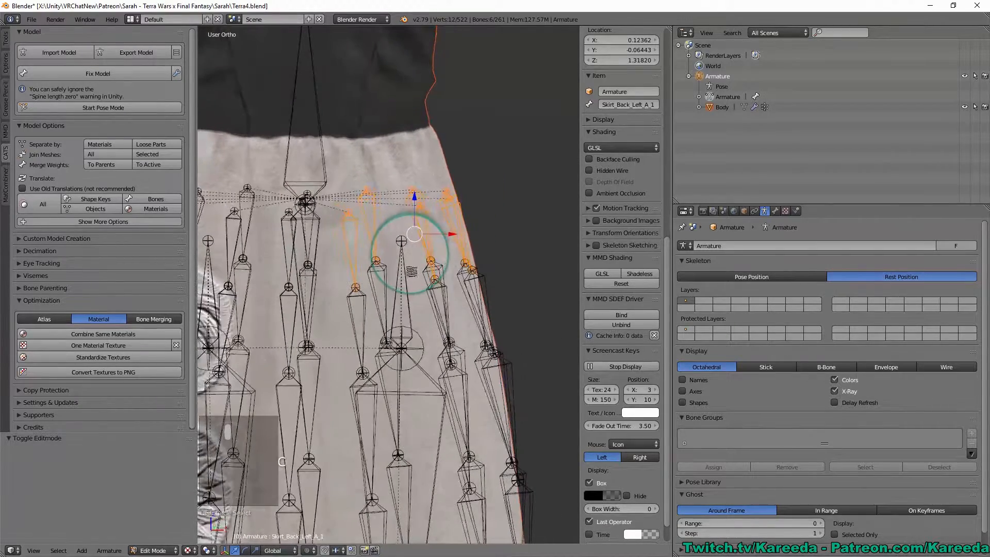
pyautogui.keyDown('shift'); pyautogui.rightClick(407, 270); pyautogui.keyUp('shift')
pyautogui.hotkey('ctrl', 'p')
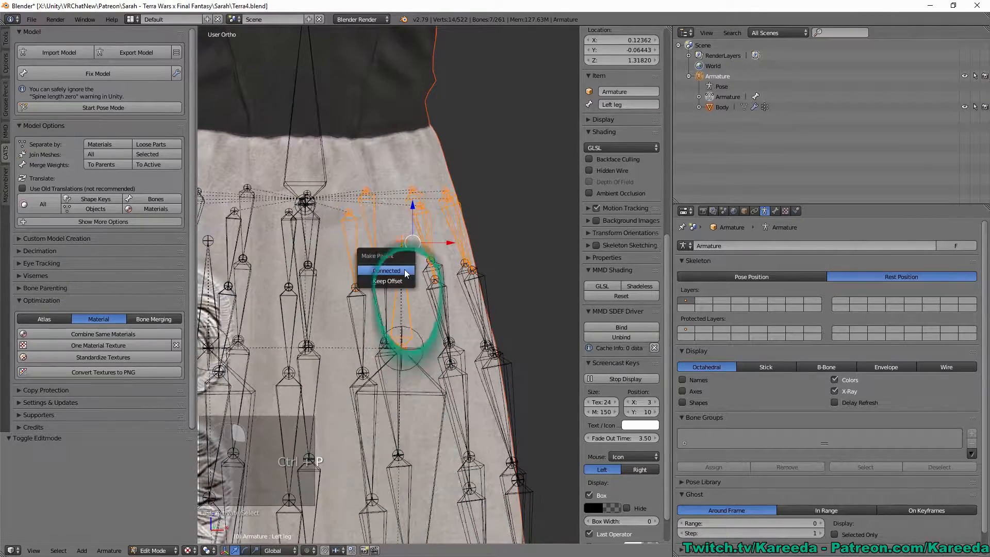
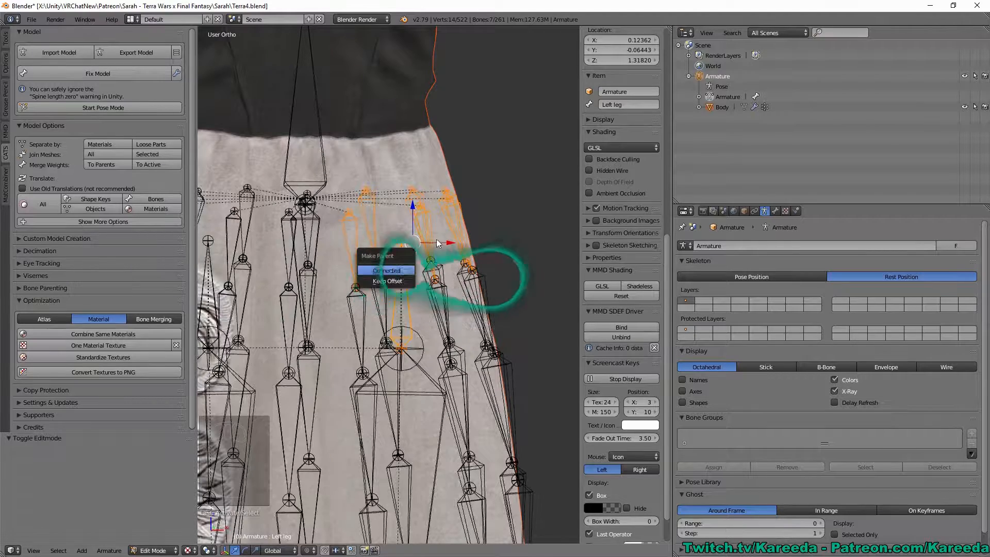
pyautogui.click(394, 281)
pyautogui.hotkey('ctrl', 'p')
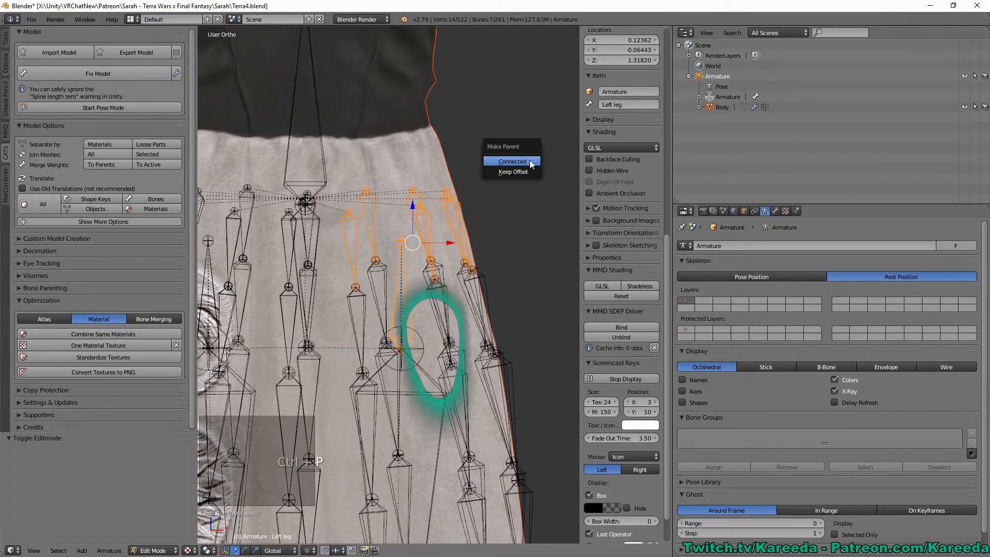
pyautogui.click(500, 173)
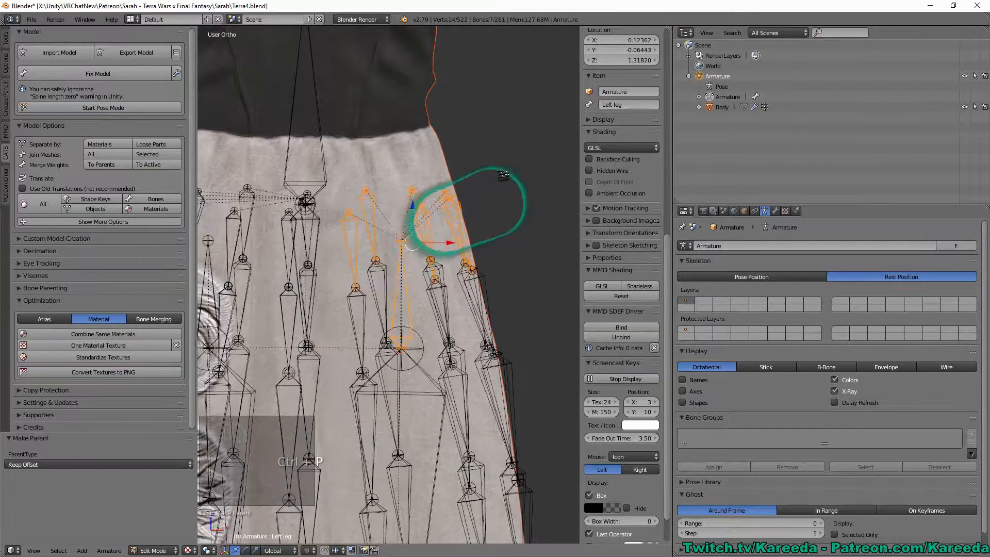
# Test the skirt deformation in Pose Mode by rotating the Left leg bone about 66° around X
pyautogui.moveTo(453, 210); pyautogui.dragTo(393, 253, button='middle')
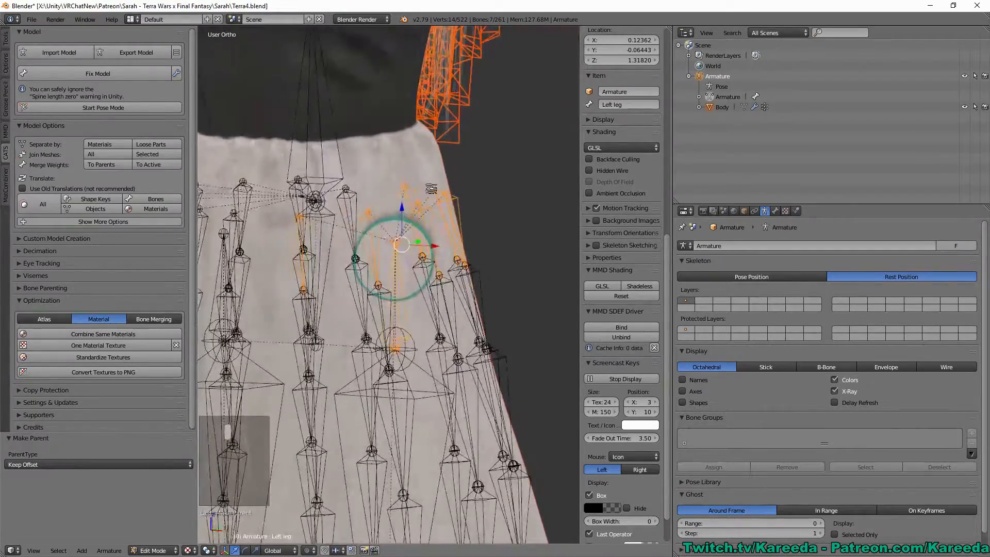
pyautogui.click(104, 109)
pyautogui.scroll(-3, 389, 309)
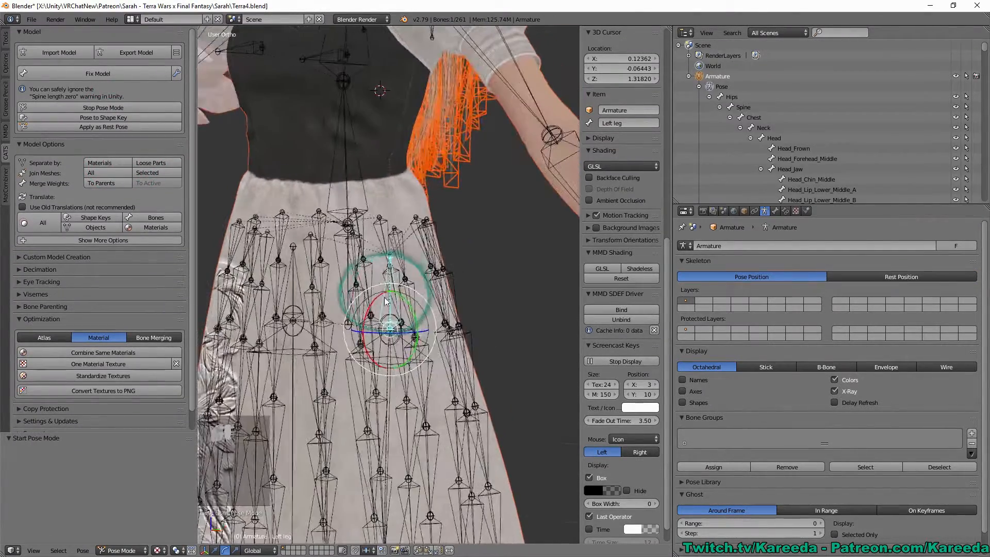
pyautogui.moveTo(370, 307); pyautogui.dragTo(387, 271)
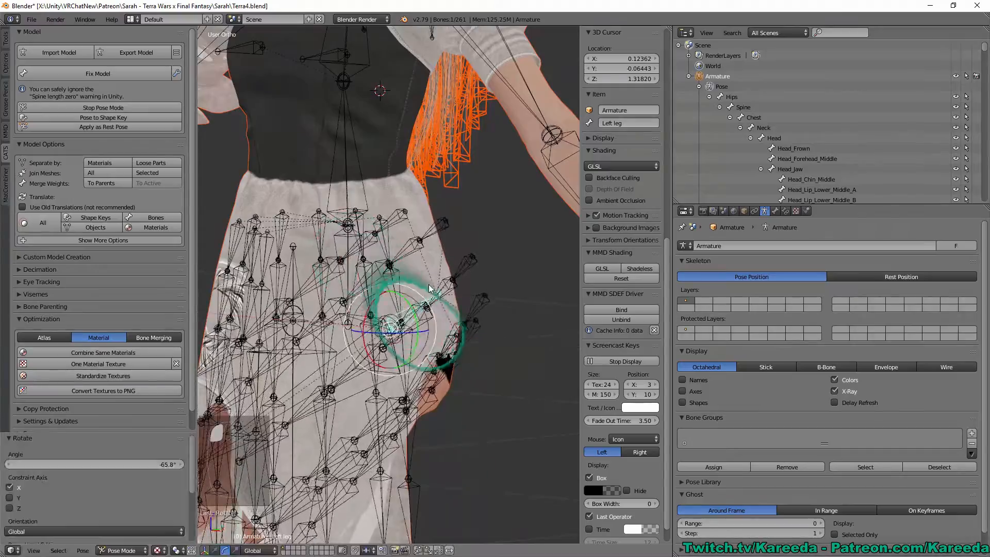
pyautogui.moveTo(416, 310); pyautogui.dragTo(295, 283, button='middle')
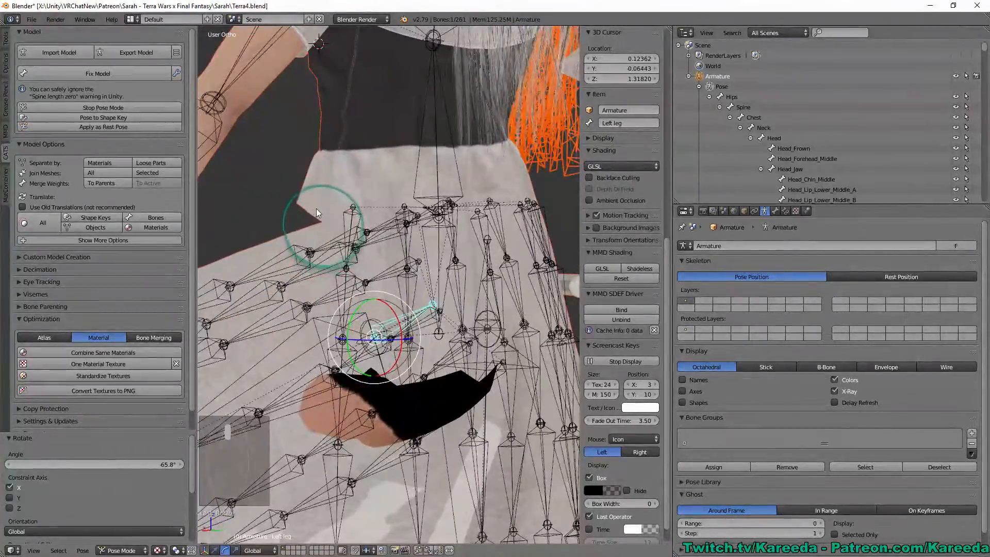
pyautogui.scroll(2, 328, 216)
pyautogui.moveTo(328, 215); pyautogui.dragTo(144, 153, button='middle')
pyautogui.click(113, 108)
# Rotate the Left leg bone in a second pose test viewed from the front, and leave Pose Mode
pyautogui.moveTo(384, 172)
pyautogui.mouseDown(button='middle')
pyautogui.moveTo(389, 201)
pyautogui.moveTo(286, 163)
pyautogui.moveTo(311, 163)
pyautogui.moveTo(268, 178)
pyautogui.mouseUp(button='middle')
pyautogui.scroll(-3, 268, 178)
pyautogui.scroll(3, 388, 195)
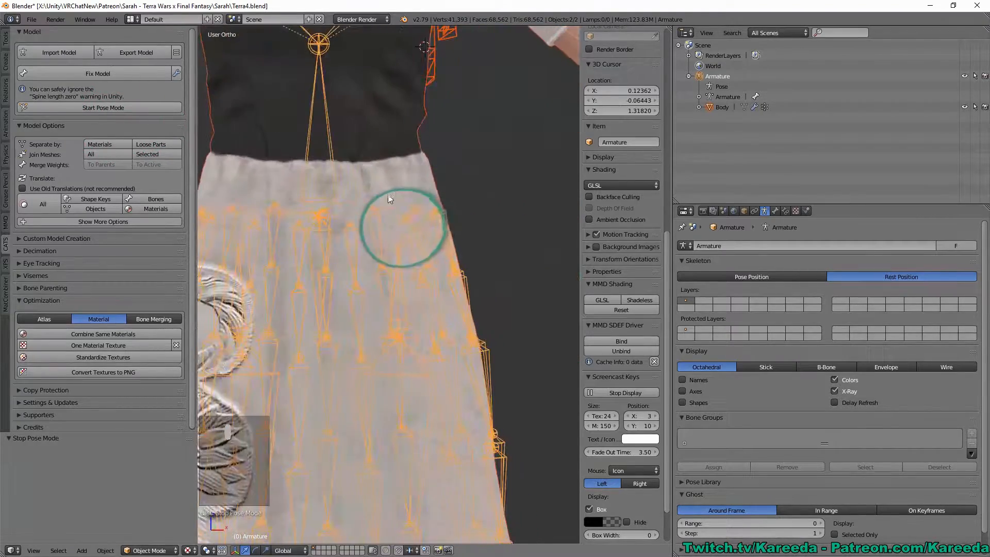
pyautogui.click(157, 109)
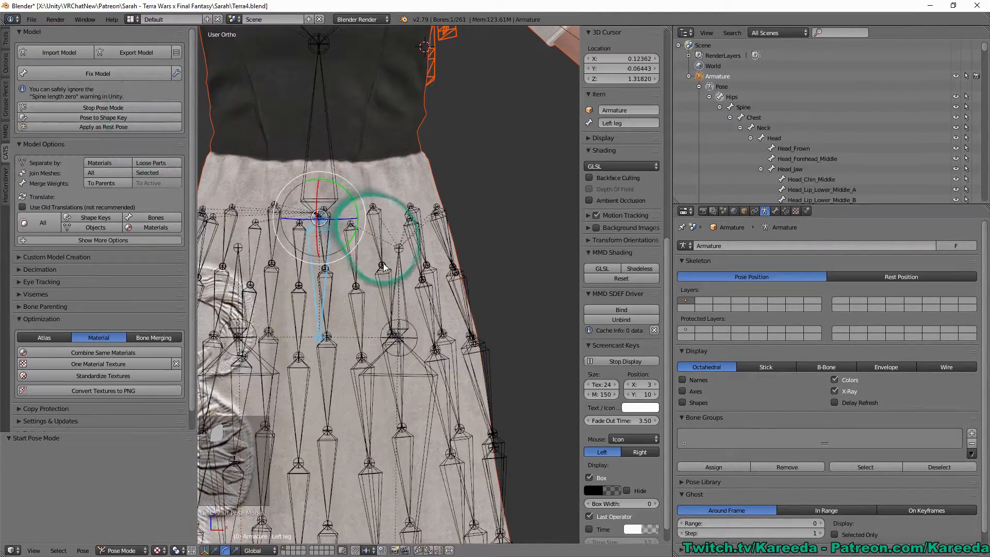
pyautogui.rightClick(399, 266)
pyautogui.moveTo(435, 318); pyautogui.dragTo(476, 239)
pyautogui.click(141, 107)
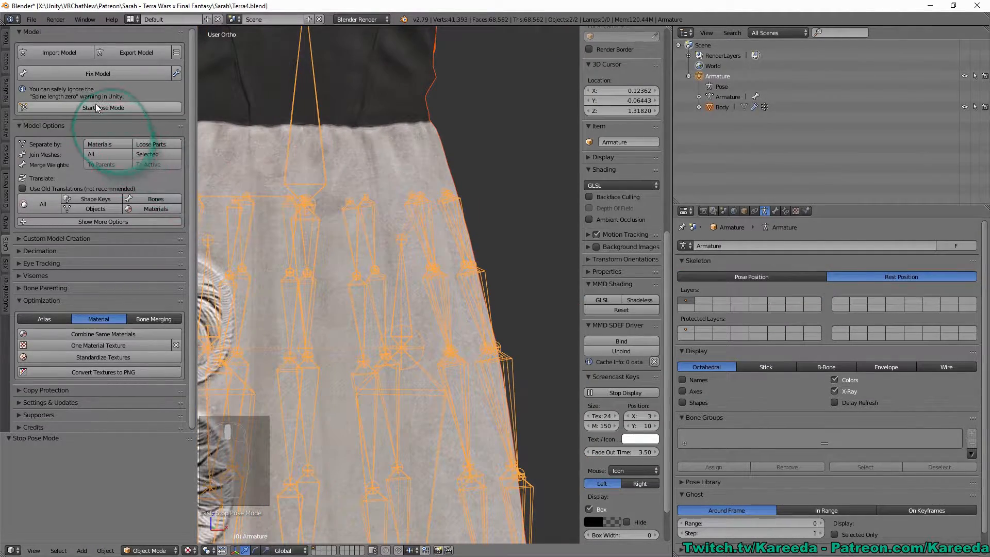
# Reparent the six top-row left skirt bones to the Hips bone with Keep Offset
pyautogui.press('Tab')
pyautogui.rightClick(357, 209)
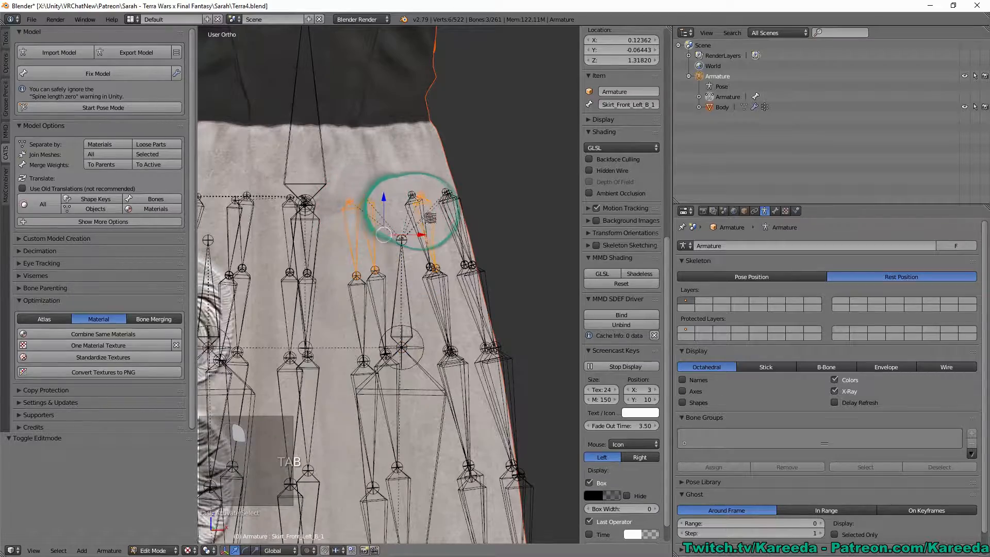
pyautogui.moveTo(459, 208); pyautogui.dragTo(338, 230, button='middle')
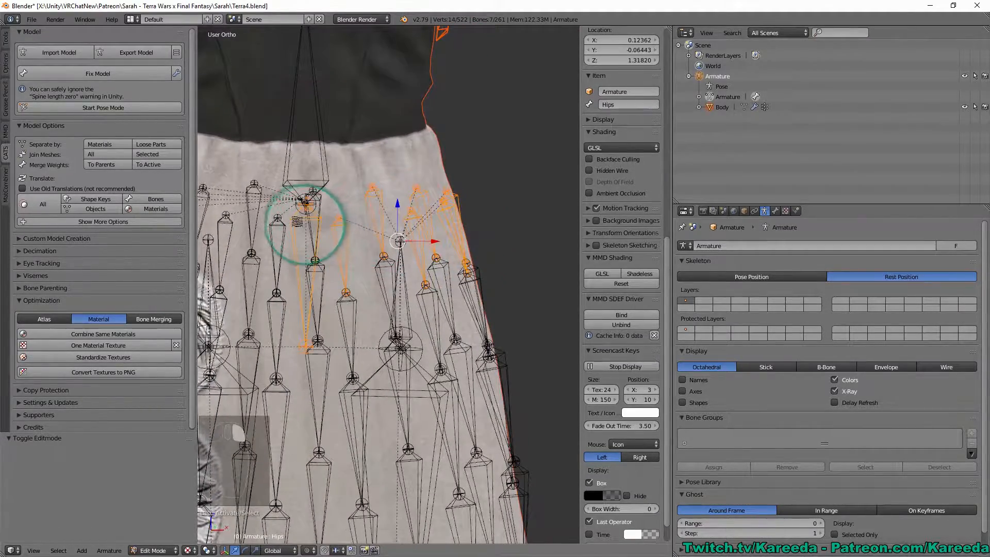
pyautogui.hotkey('ctrl', 'p')
pyautogui.click(330, 264)
# Parent the six second-row left skirt bones to the Left leg bone with Keep Offset
pyautogui.moveTo(342, 265); pyautogui.dragTo(381, 279, button='middle')
pyautogui.rightClick(380, 282)
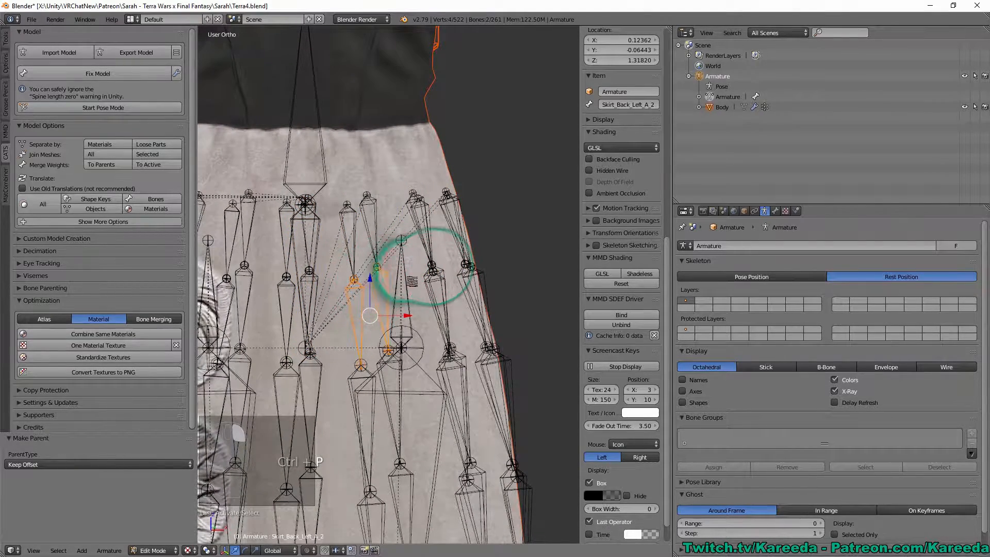
pyautogui.keyDown('shift'); pyautogui.rightClick(436, 288); pyautogui.keyUp('shift')
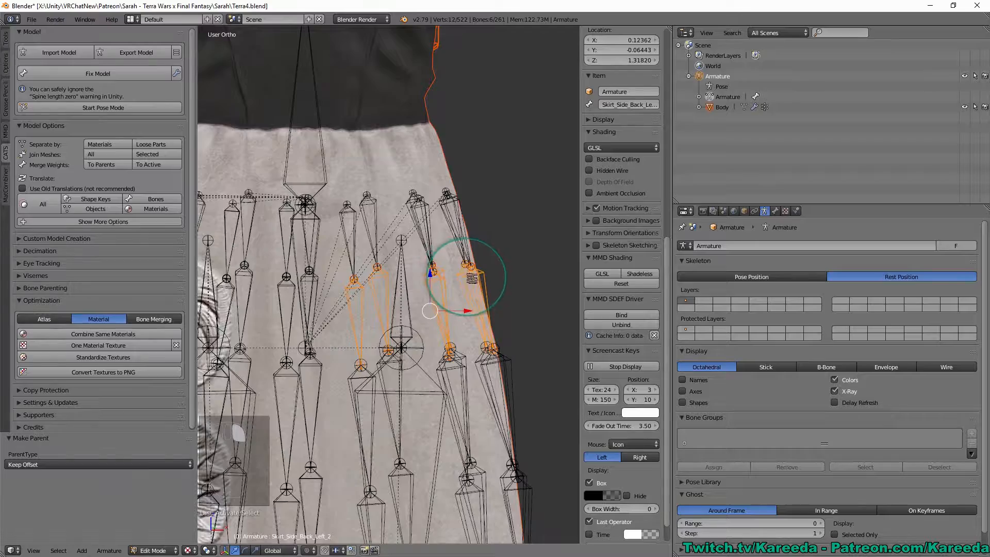
pyautogui.moveTo(467, 277); pyautogui.dragTo(413, 295, button='middle')
pyautogui.keyDown('shift'); pyautogui.rightClick(401, 300); pyautogui.keyUp('shift')
pyautogui.hotkey('ctrl', 'p')
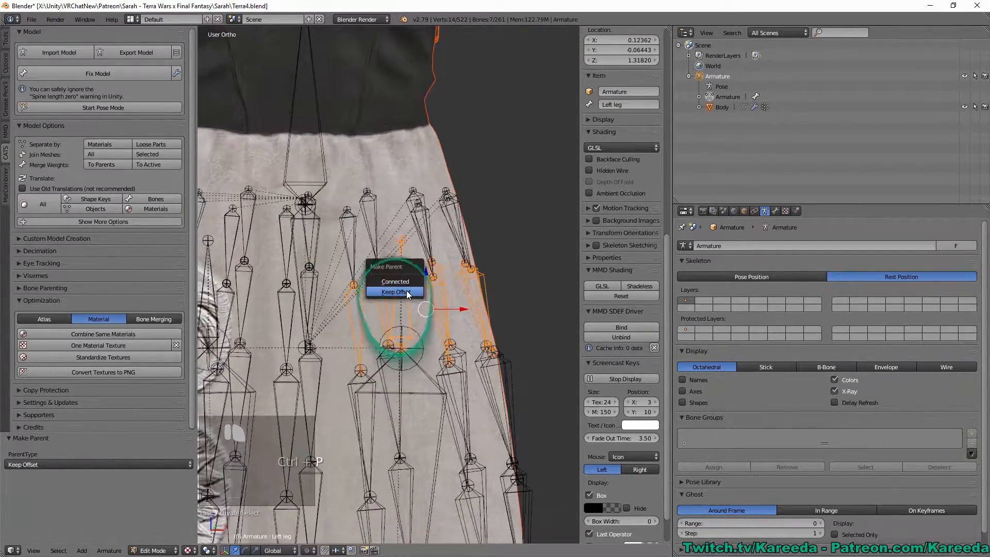
pyautogui.click(408, 293)
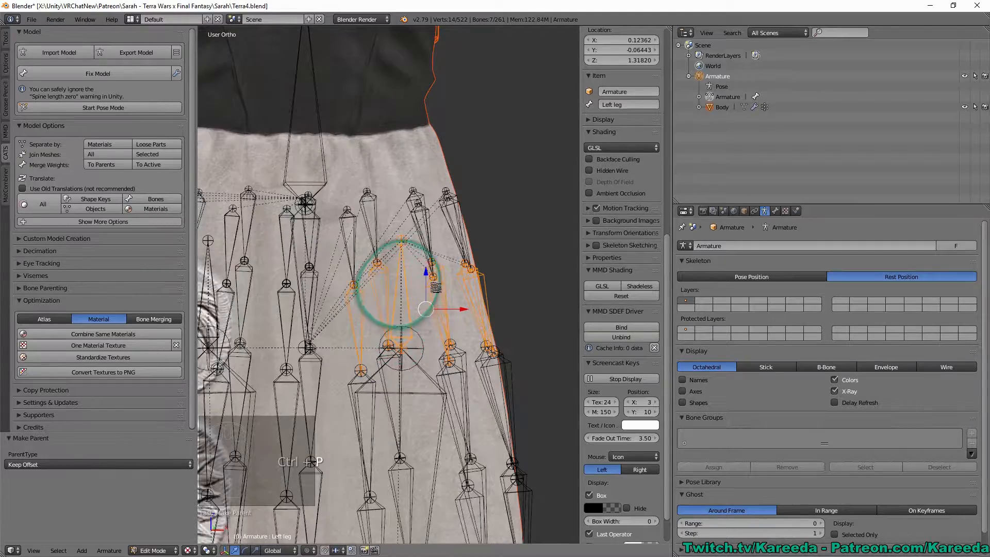
# Check the second-row skirt parenting in Pose Mode by rotating the Left leg bone about -54° and about 19° around X
pyautogui.moveTo(436, 287); pyautogui.dragTo(421, 290, button='middle')
pyautogui.click(139, 112)
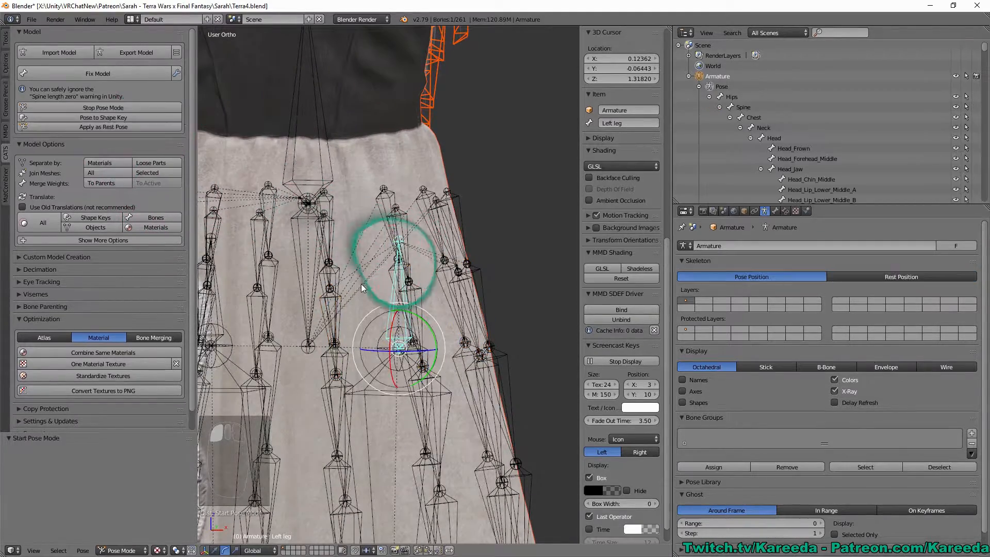
pyautogui.moveTo(361, 284); pyautogui.dragTo(338, 291, button='middle')
pyautogui.moveTo(386, 314); pyautogui.dragTo(419, 320)
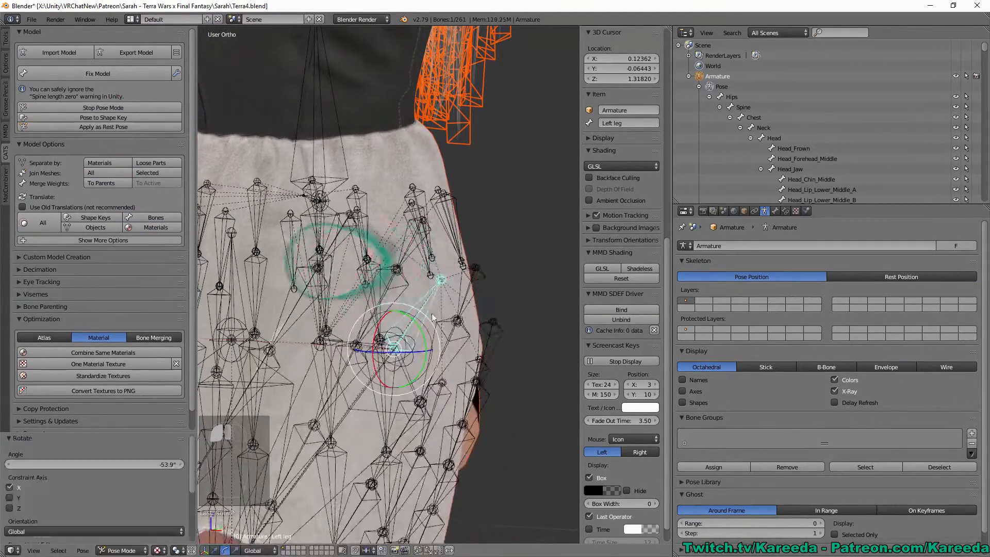
pyautogui.scroll(-3, 416, 315)
pyautogui.moveTo(417, 315); pyautogui.dragTo(331, 279, button='middle')
pyautogui.scroll(2, 309, 311)
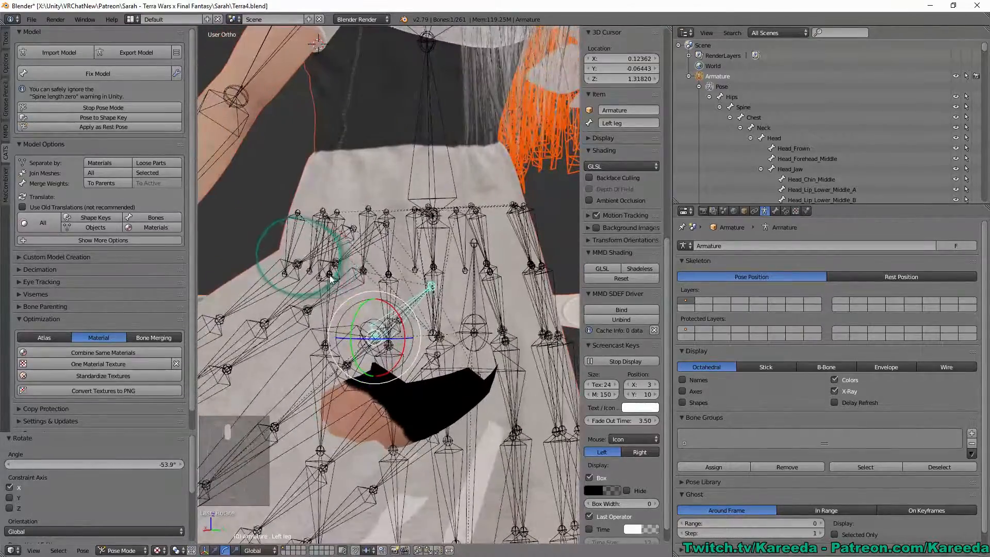
pyautogui.moveTo(391, 308)
pyautogui.mouseDown()
pyautogui.moveTo(413, 321)
pyautogui.moveTo(372, 306)
pyautogui.moveTo(380, 305)
pyautogui.mouseUp()
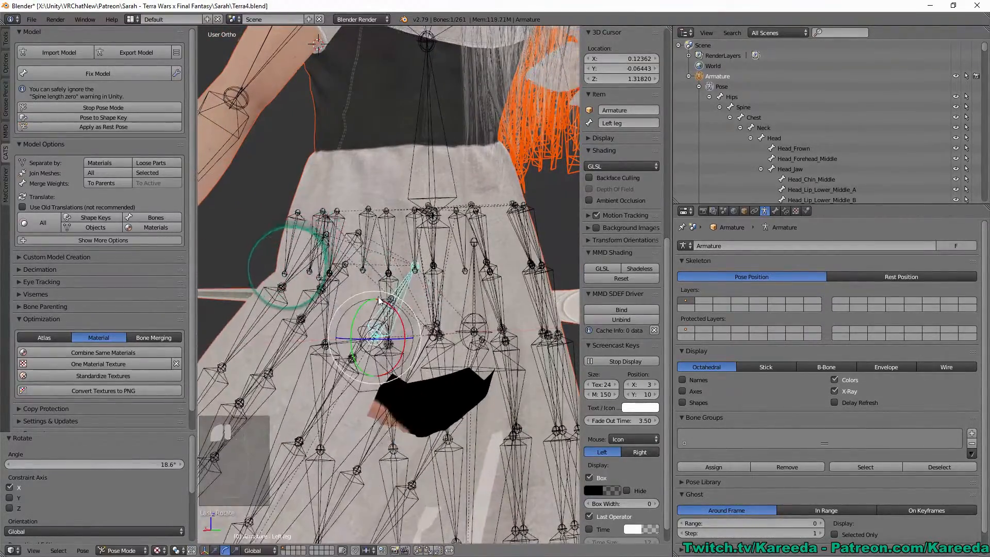
pyautogui.moveTo(380, 305); pyautogui.dragTo(525, 313, button='middle')
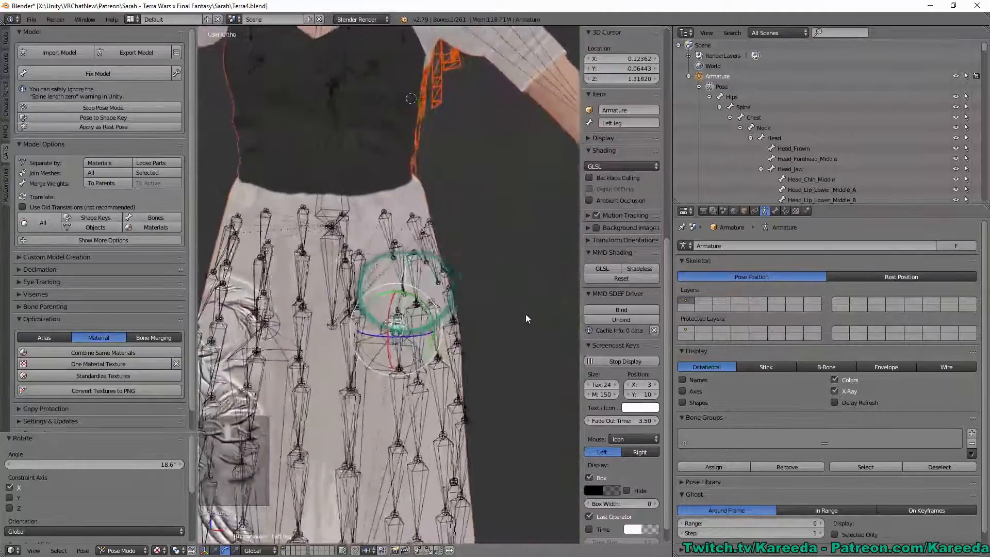
# Undo both test rotations, try another rotation of the Left leg bone, and leave Pose Mode
pyautogui.hotkey('ctrl', 'z')
pyautogui.hotkey('ctrl', 'z')
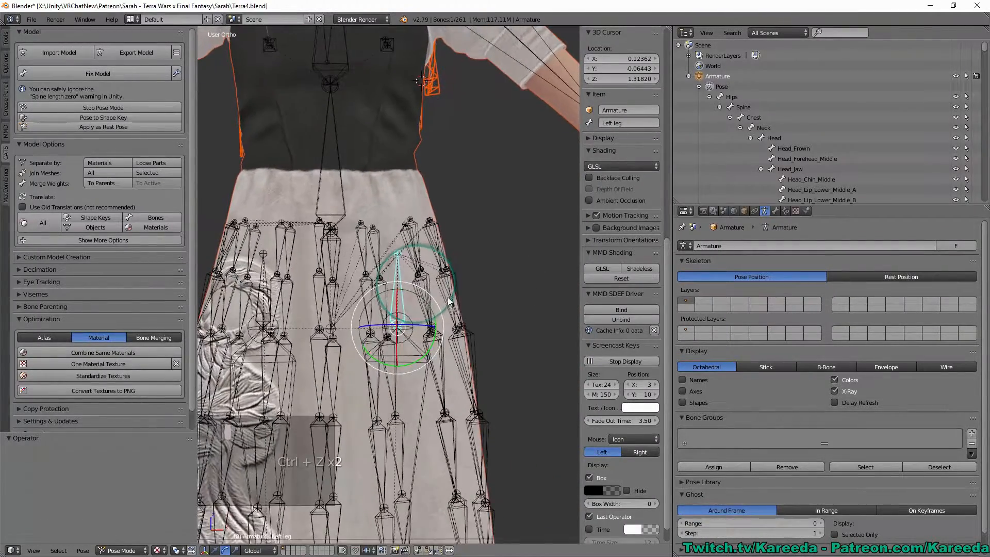
pyautogui.moveTo(438, 322); pyautogui.dragTo(457, 250)
pyautogui.click(149, 109)
# Parent Skirt_Front_Left_A_2 to Skirt_Front_Left_A_1 with Keep Offset in armature Edit Mode
pyautogui.moveTo(441, 202); pyautogui.dragTo(441, 226, button='middle')
pyautogui.scroll(1, 408, 211)
pyautogui.press('Tab')
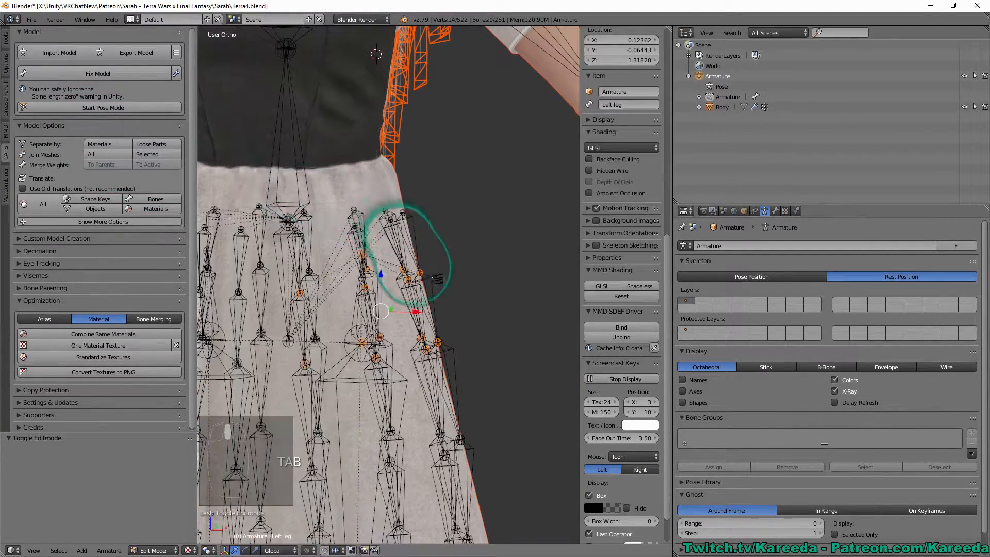
pyautogui.press('a')
pyautogui.press('a')
pyautogui.moveTo(433, 282)
pyautogui.mouseDown(button='middle')
pyautogui.moveTo(440, 291)
pyautogui.moveTo(375, 301)
pyautogui.moveTo(350, 285)
pyautogui.moveTo(361, 299)
pyautogui.moveTo(319, 295)
pyautogui.moveTo(335, 281)
pyautogui.moveTo(339, 304)
pyautogui.mouseUp(button='middle')
pyautogui.rightClick(404, 299)
pyautogui.keyDown('shift'); pyautogui.rightClick(409, 289); pyautogui.keyUp('shift')
pyautogui.press('a')
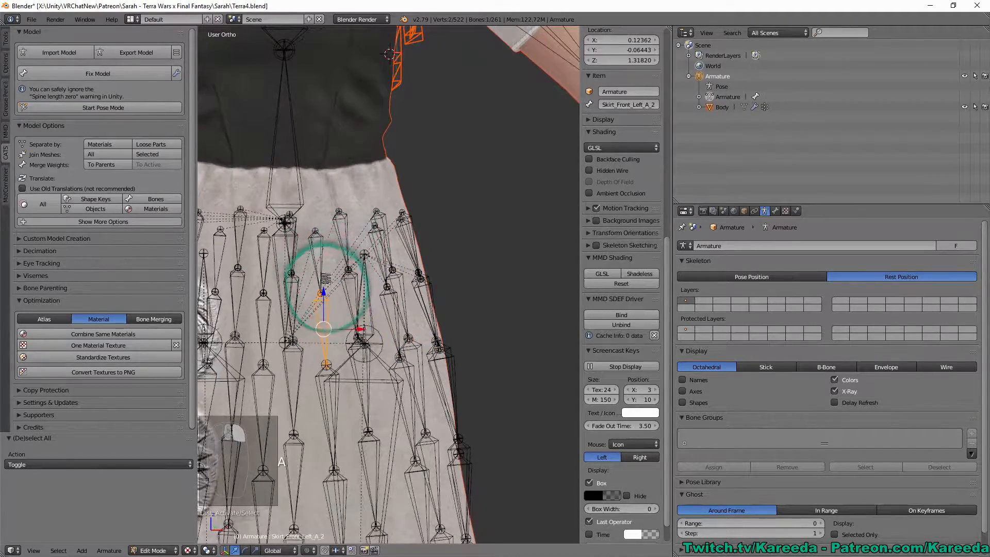
pyautogui.hotkey('ctrl', 'p')
pyautogui.click(329, 271)
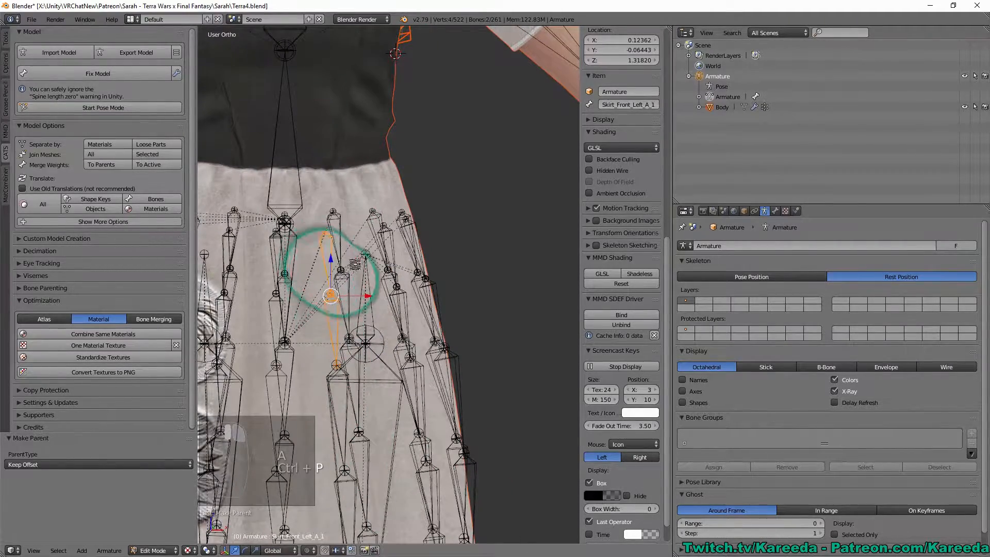
# Parent each remaining second-row left skirt bone to the skirt bone directly above it with Keep Offset
pyautogui.moveTo(329, 270); pyautogui.dragTo(420, 290, button='middle')
pyautogui.hotkey('ctrl', 'p')
pyautogui.click(374, 277)
pyautogui.rightClick(404, 293)
pyautogui.click(392, 246)
pyautogui.rightClick(408, 269)
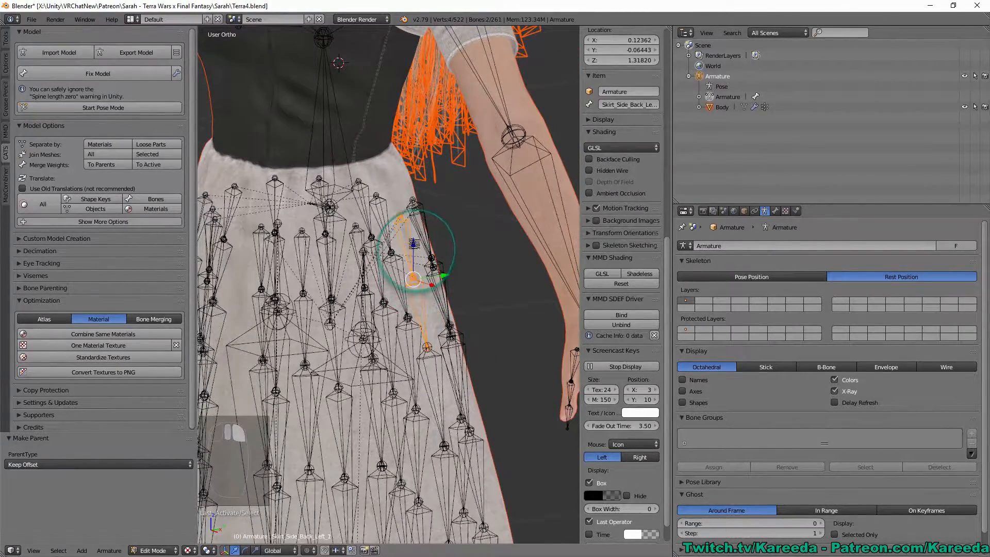
pyautogui.click(410, 242)
pyautogui.moveTo(410, 242); pyautogui.dragTo(430, 291, button='middle')
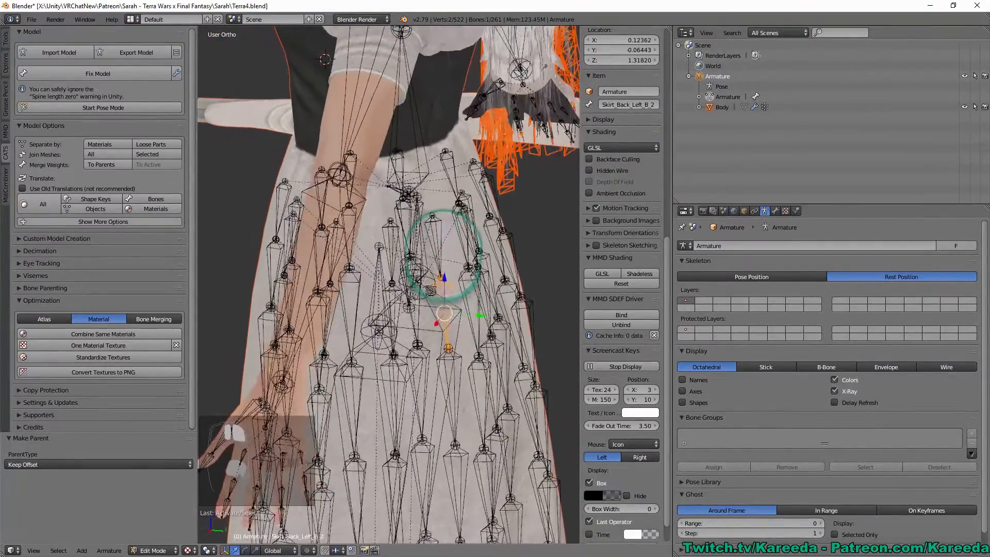
pyautogui.click(437, 246)
pyautogui.moveTo(437, 245); pyautogui.dragTo(399, 277, button='middle')
# Deselect all bones and save the file over Terra4.blend
pyautogui.press('a')
pyautogui.hotkey('ctrl', 's')
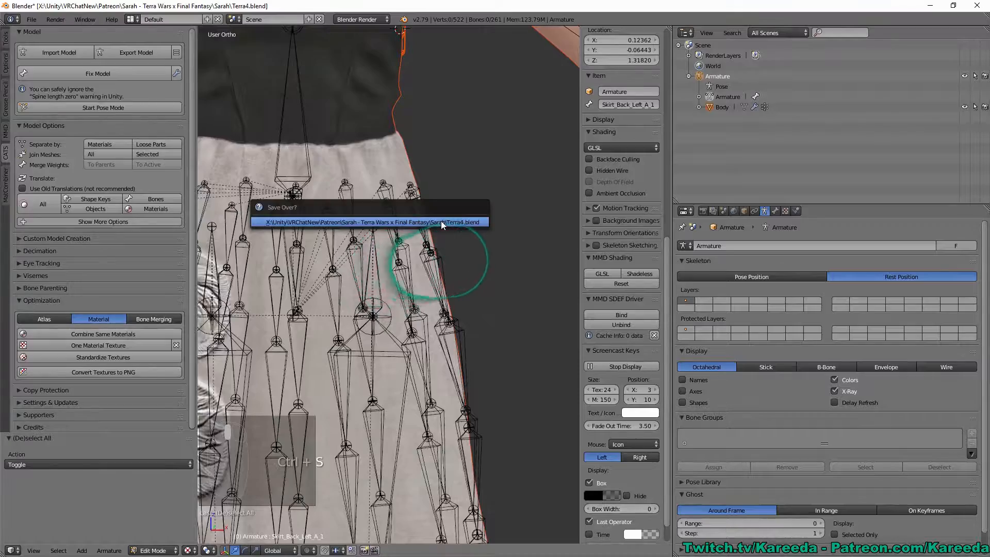
pyautogui.click(441, 220)
# Parent the third-row left skirt bones, including Skirt_Front_Left_B_3, to the Left leg bone with Keep Offset
pyautogui.moveTo(441, 221); pyautogui.dragTo(384, 227, button='middle')
pyautogui.rightClick(347, 219)
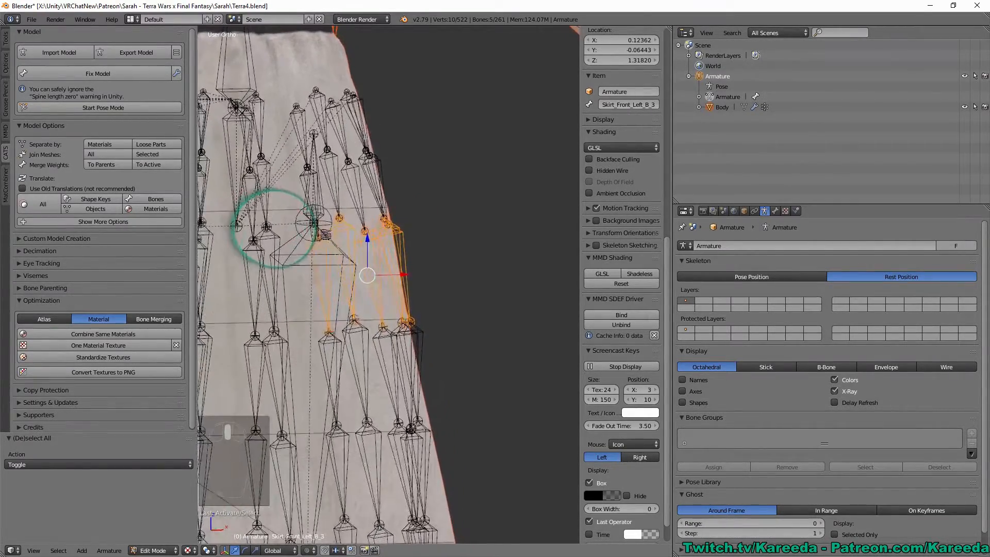
pyautogui.keyDown('shift'); pyautogui.rightClick(323, 186); pyautogui.keyUp('shift')
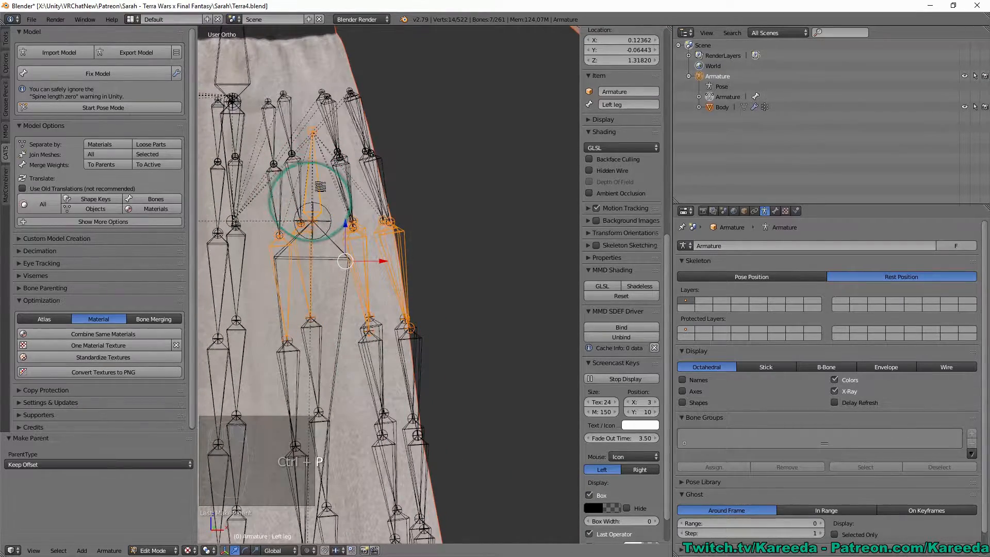
pyautogui.rightClick(326, 187)
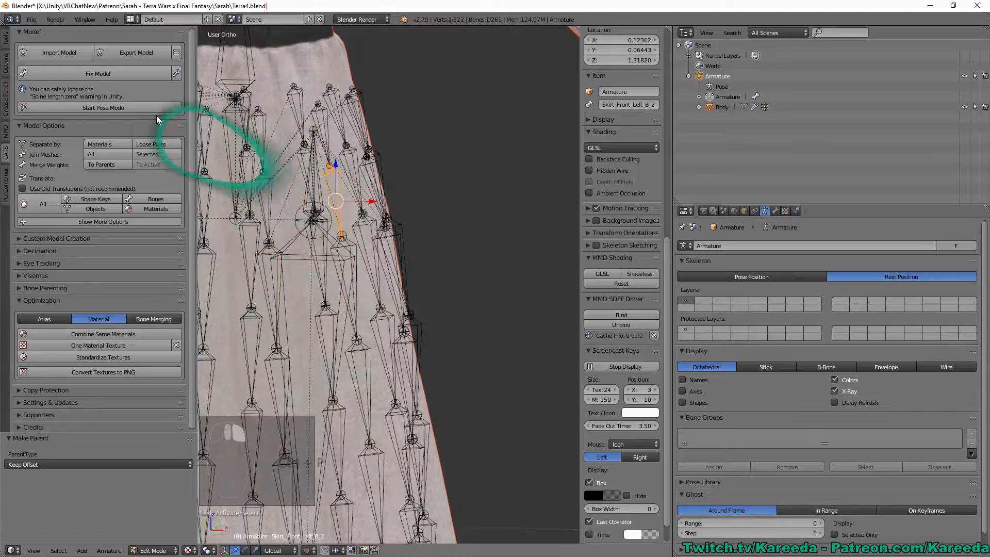
# Test the third-row skirt parenting in Pose Mode with two trial rotations of the Left leg bone, undoing each one
pyautogui.click(160, 110)
pyautogui.rightClick(321, 183)
pyautogui.moveTo(328, 179); pyautogui.dragTo(315, 186, button='middle')
pyautogui.rightClick(316, 186)
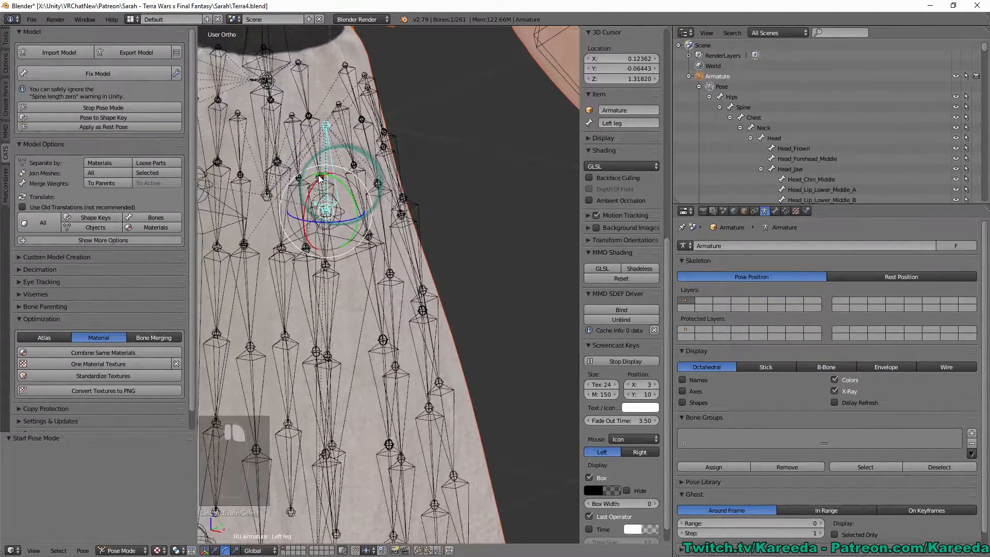
pyautogui.moveTo(318, 177); pyautogui.dragTo(250, 164)
pyautogui.moveTo(249, 164); pyautogui.dragTo(366, 198, button='middle')
pyautogui.hotkey('ctrl', 'z')
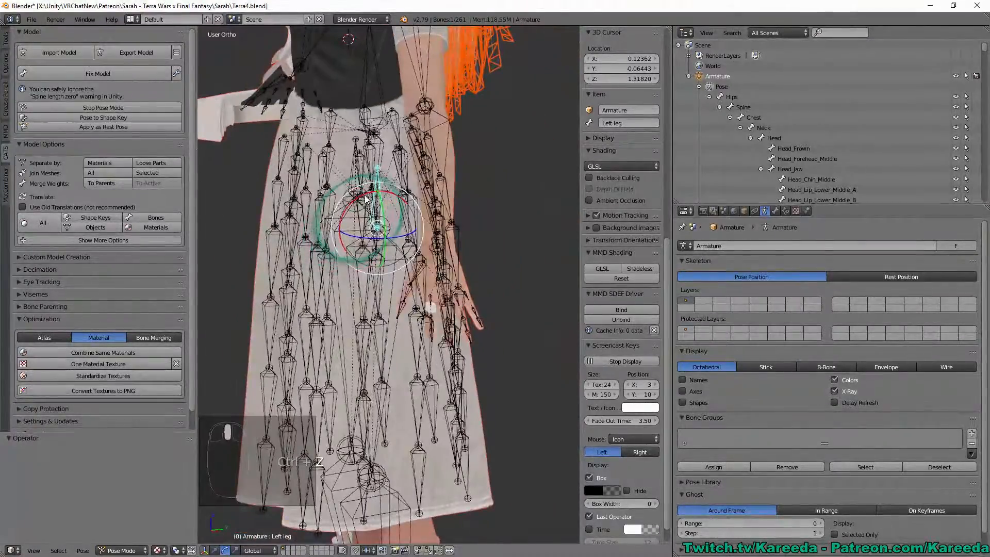
pyautogui.moveTo(364, 196); pyautogui.dragTo(405, 189)
pyautogui.moveTo(404, 188); pyautogui.dragTo(344, 266, button='middle')
pyautogui.hotkey('ctrl', 'z')
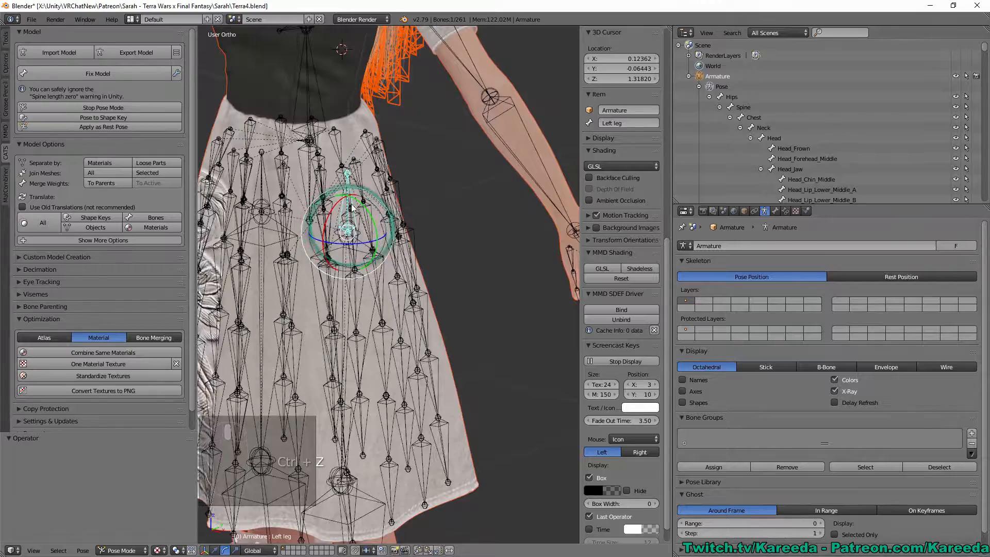
# Rotate the Left leg bone about -43.1° around Y, undo it, try and undo one more rotation, and leave Pose Mode
pyautogui.moveTo(360, 202); pyautogui.dragTo(334, 195)
pyautogui.moveTo(356, 188); pyautogui.dragTo(413, 171, button='middle')
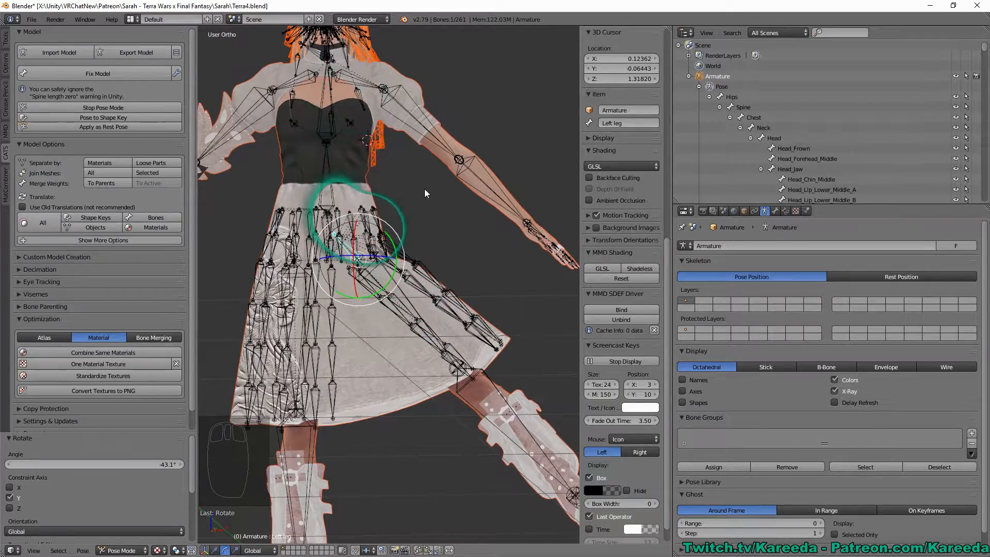
pyautogui.scroll(5, 425, 189)
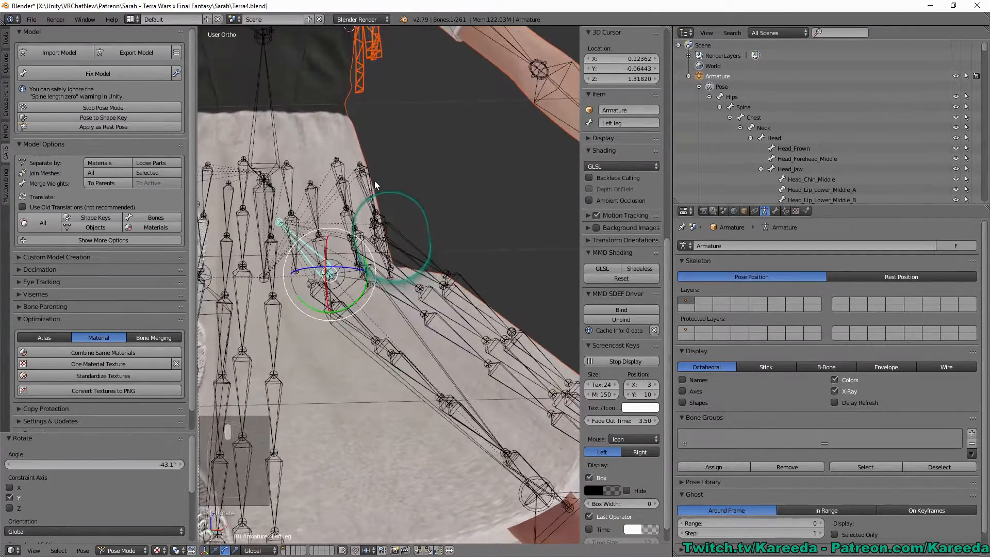
pyautogui.moveTo(376, 194); pyautogui.dragTo(363, 273, button='middle')
pyautogui.hotkey('ctrl', 'z')
pyautogui.moveTo(361, 229); pyautogui.dragTo(312, 249)
pyautogui.moveTo(340, 232); pyautogui.dragTo(472, 235, button='middle')
pyautogui.hotkey('ctrl', 'z')
pyautogui.scroll(-2, 388, 230)
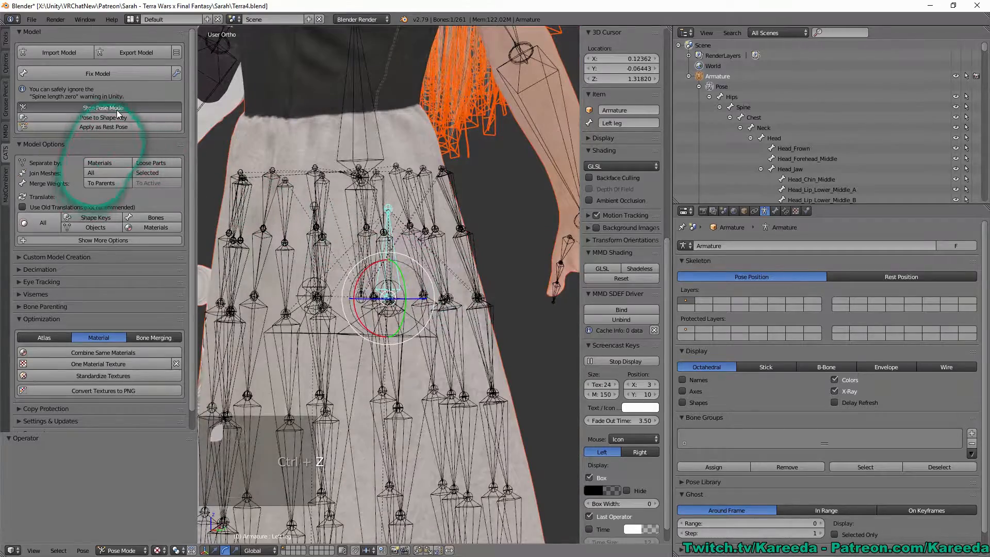
pyautogui.click(116, 110)
# In armature Edit Mode, parent Skirt_Front_Left_A_3 to Skirt_Front_Left_A_2 and the second-row front skirt bone to Left leg, using Keep Offset
pyautogui.moveTo(342, 238); pyautogui.dragTo(464, 256, button='middle')
pyautogui.press('Tab')
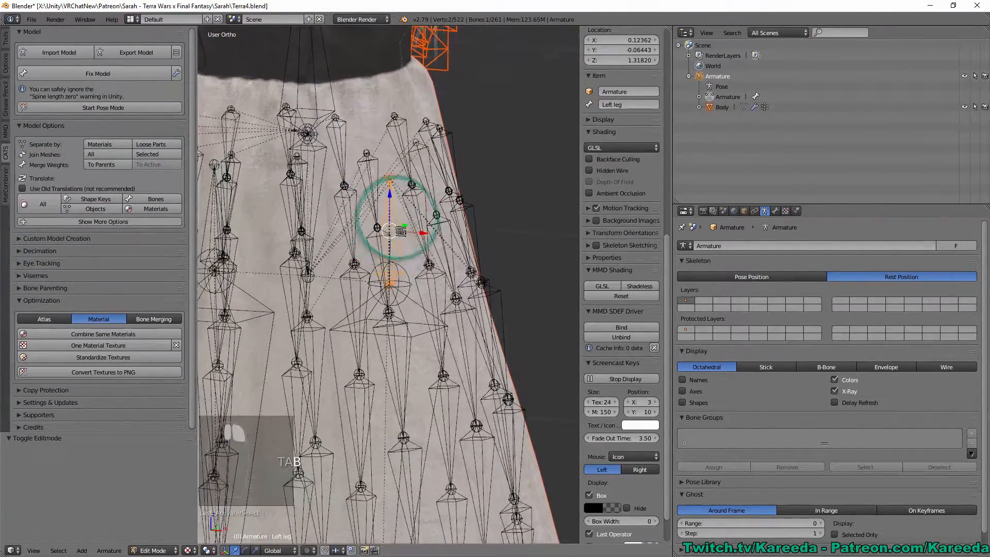
pyautogui.moveTo(401, 232); pyautogui.dragTo(342, 252, button='middle')
pyautogui.rightClick(309, 334)
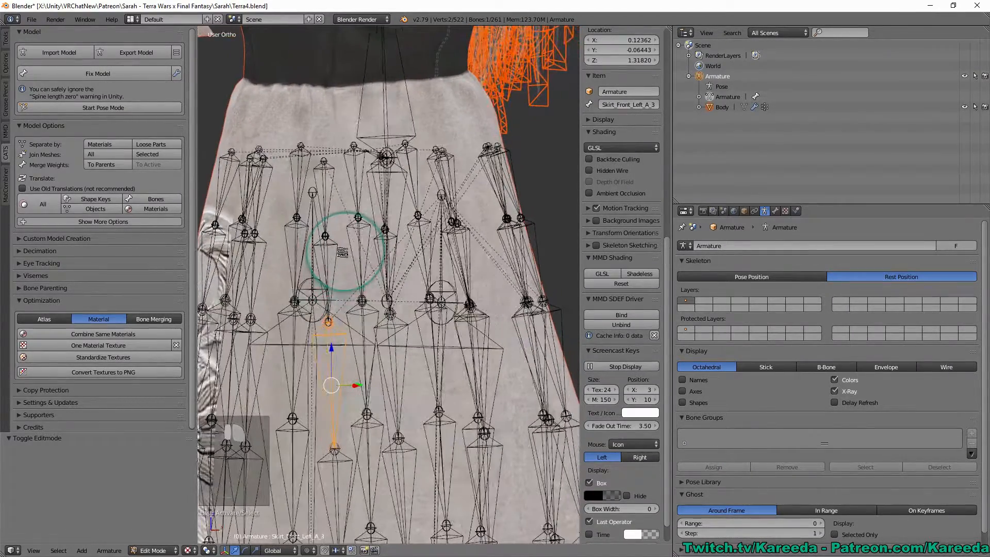
pyautogui.click(336, 253)
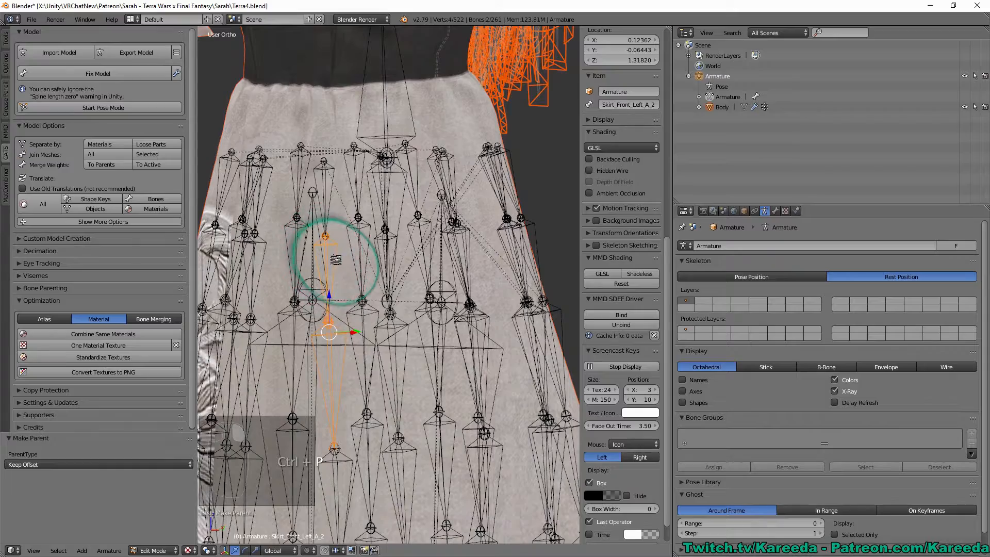
pyautogui.moveTo(340, 258); pyautogui.dragTo(414, 251, button='middle')
pyautogui.keyDown('shift'); pyautogui.rightClick(424, 246); pyautogui.keyUp('shift')
# Check the front skirt parenting in Pose Mode by rotating the Left leg bone twice, undo both rotations, and leave Pose Mode
pyautogui.click(153, 110)
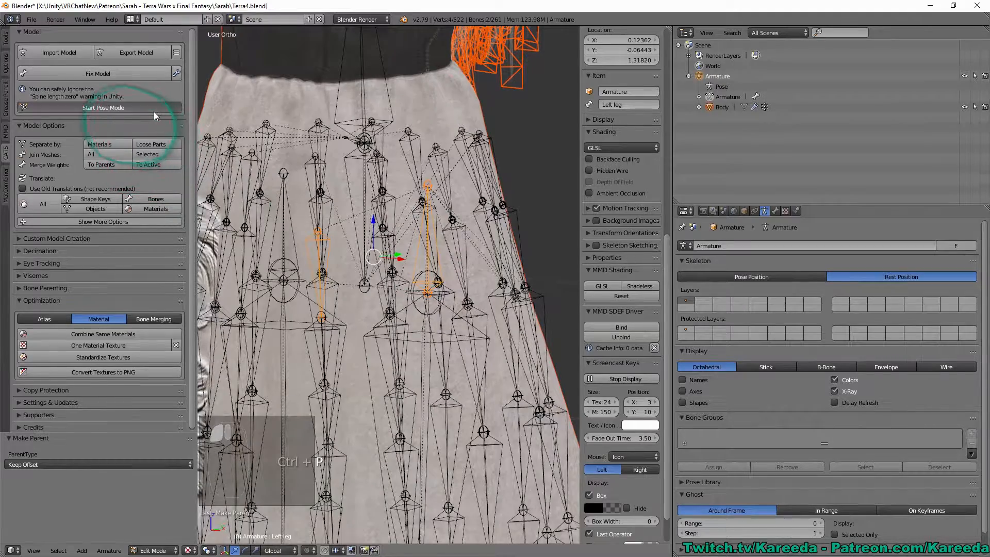
pyautogui.moveTo(416, 266); pyautogui.dragTo(443, 225)
pyautogui.hotkey('ctrl', 'z')
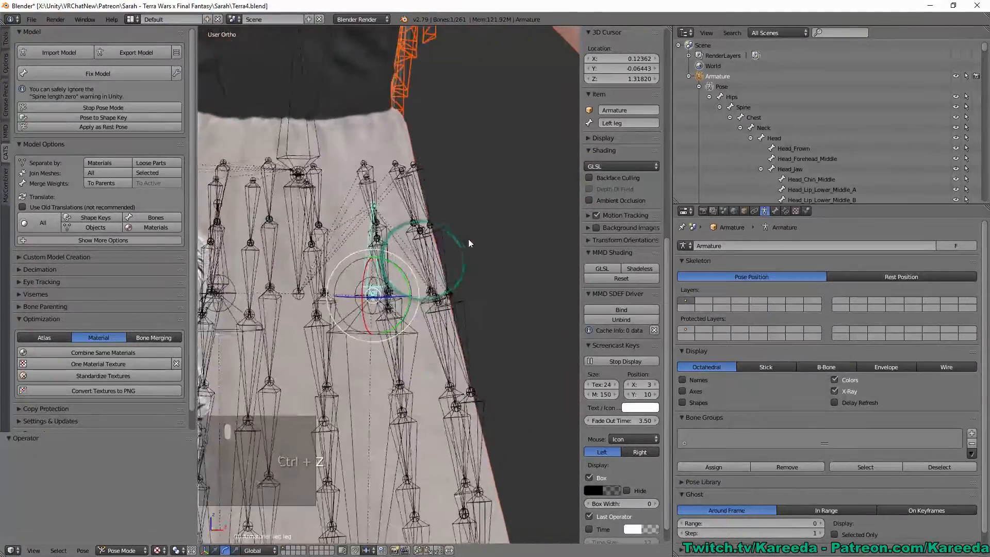
pyautogui.moveTo(412, 266); pyautogui.dragTo(418, 241)
pyautogui.hotkey('ctrl', 'z')
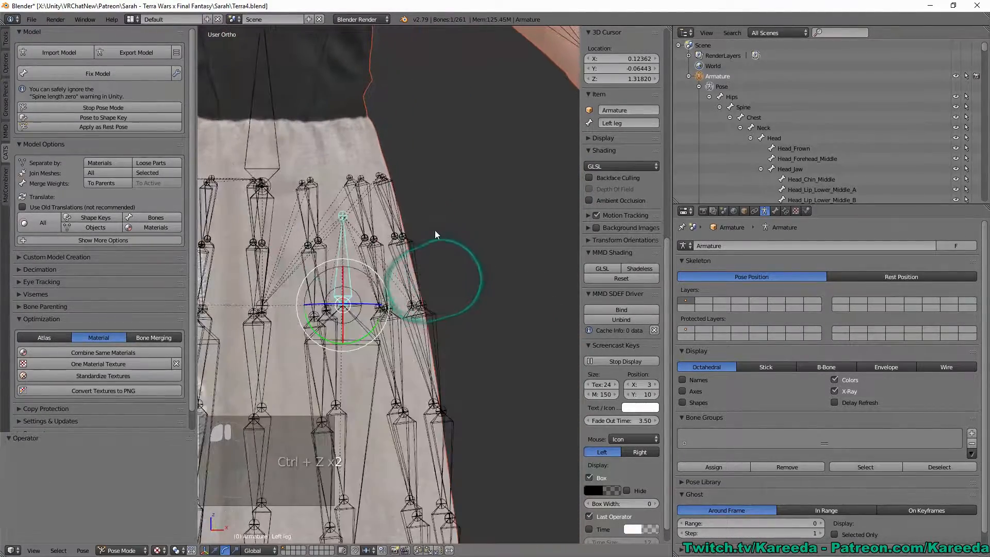
pyautogui.press('a')
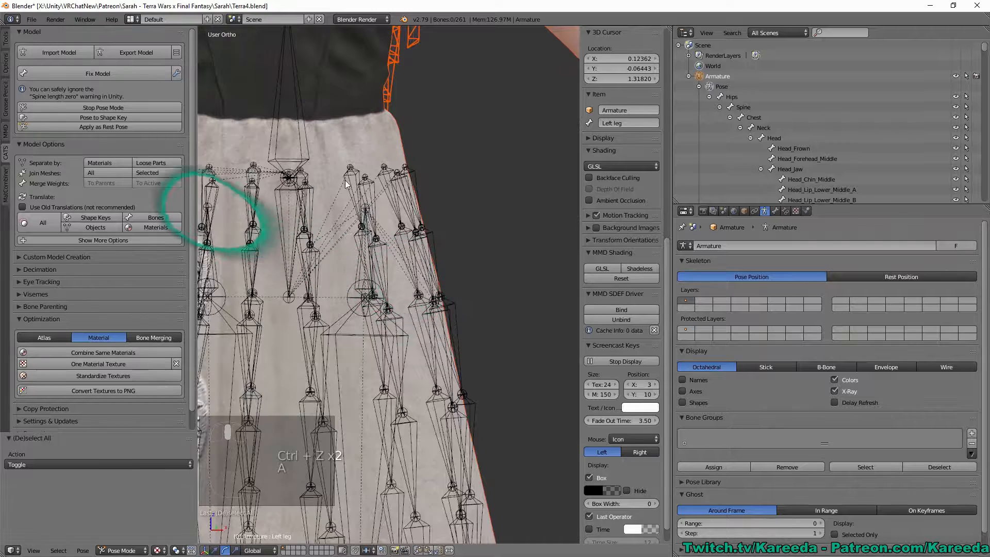
pyautogui.click(139, 107)
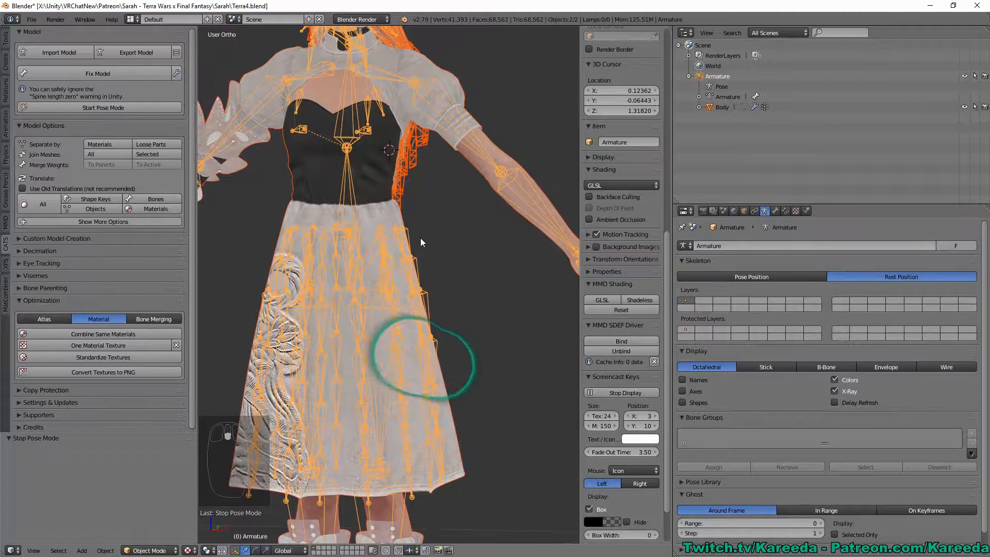
# Return the armature to Edit Mode and parent the third-row back skirt bone to Skirt_Back_Left_A_2 with Keep Offset
pyautogui.moveTo(380, 228); pyautogui.dragTo(407, 237, button='middle')
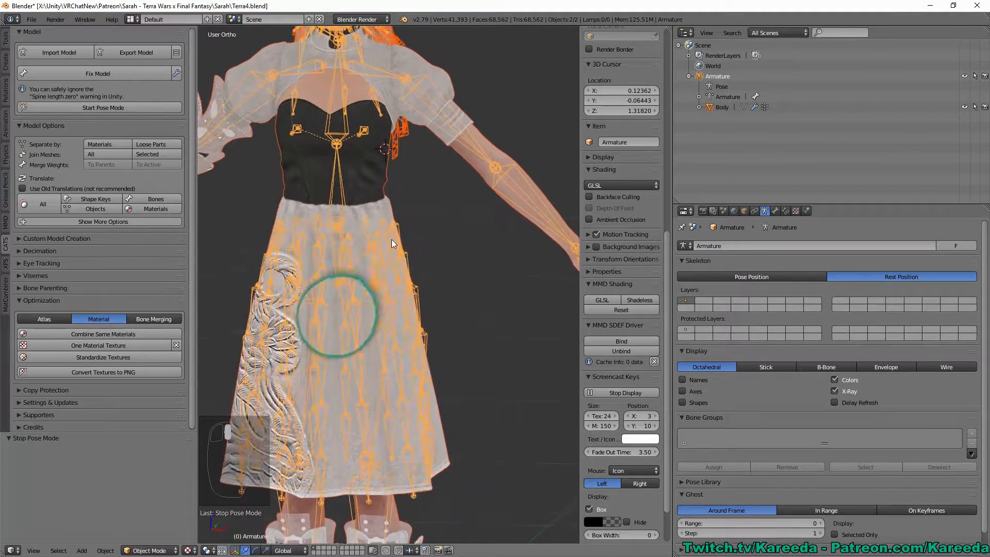
pyautogui.scroll(3, 400, 239)
pyautogui.moveTo(423, 194); pyautogui.dragTo(452, 242, button='middle')
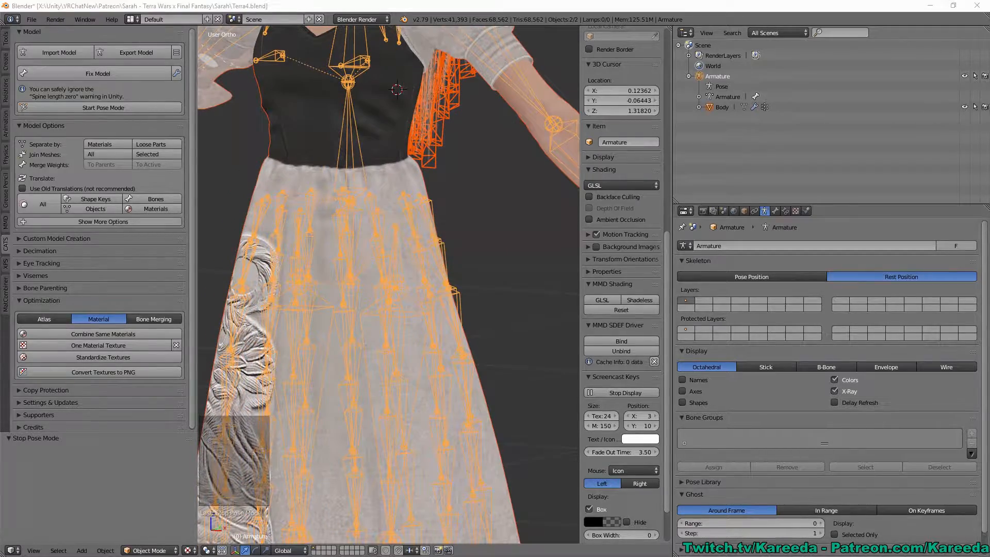
pyautogui.scroll(2, 439, 237)
pyautogui.press('Tab')
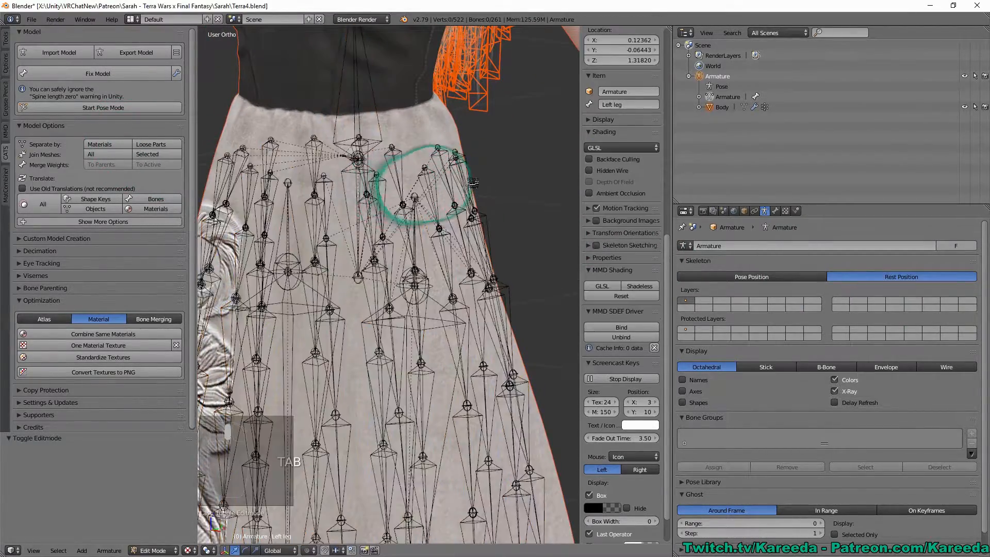
pyautogui.scroll(2, 490, 170)
pyautogui.moveTo(490, 170); pyautogui.dragTo(515, 208, button='middle')
pyautogui.rightClick(419, 249)
pyautogui.moveTo(433, 251); pyautogui.dragTo(381, 215, button='middle')
pyautogui.scroll(1, 396, 228)
pyautogui.rightClick(417, 281)
pyautogui.moveTo(416, 281); pyautogui.dragTo(395, 273, button='middle')
pyautogui.moveTo(416, 231); pyautogui.dragTo(407, 281, button='middle')
pyautogui.keyDown('shift'); pyautogui.rightClick(420, 219); pyautogui.keyUp('shift')
pyautogui.moveTo(370, 232); pyautogui.dragTo(395, 251, button='middle')
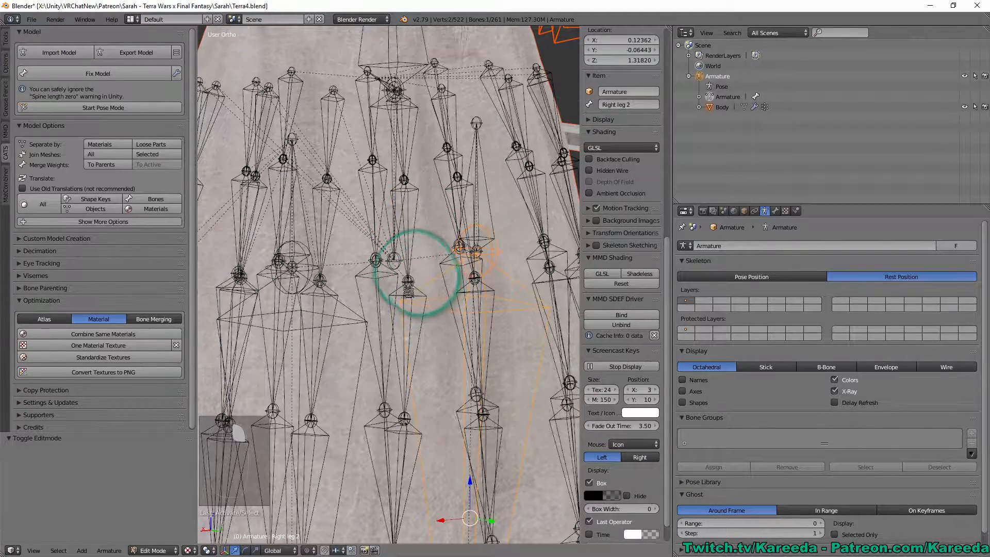
pyautogui.keyDown('shift'); pyautogui.rightClick(412, 264); pyautogui.keyUp('shift')
pyautogui.moveTo(411, 265); pyautogui.dragTo(420, 230, button='middle')
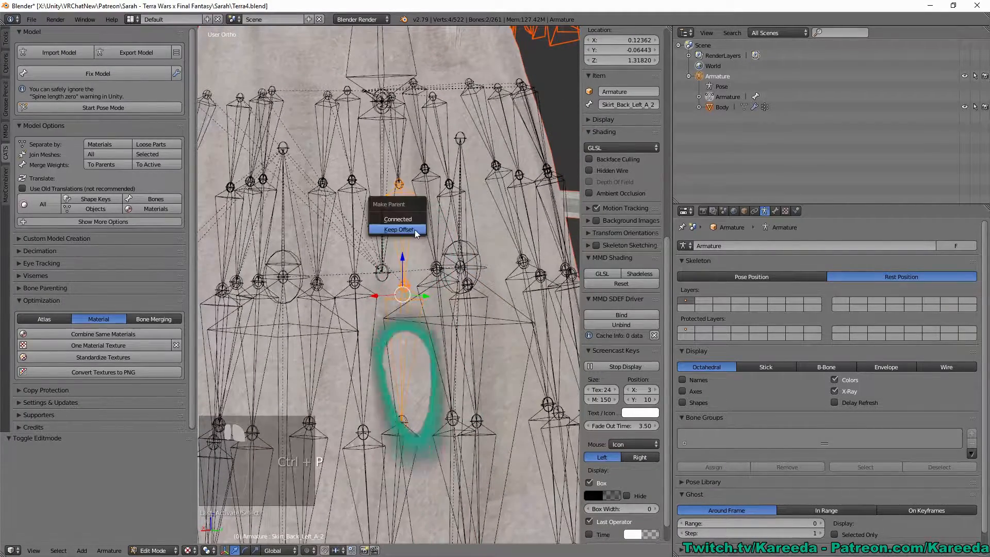
pyautogui.click(407, 230)
# Parent the fourth-row bone of that back skirt chain to the Left leg bone with Keep Offset
pyautogui.scroll(-2, 409, 432)
pyautogui.moveTo(405, 407); pyautogui.dragTo(372, 291, button='middle')
pyautogui.moveTo(398, 252); pyautogui.dragTo(367, 259, button='middle')
pyautogui.keyDown('shift'); pyautogui.rightClick(372, 263); pyautogui.keyUp('shift')
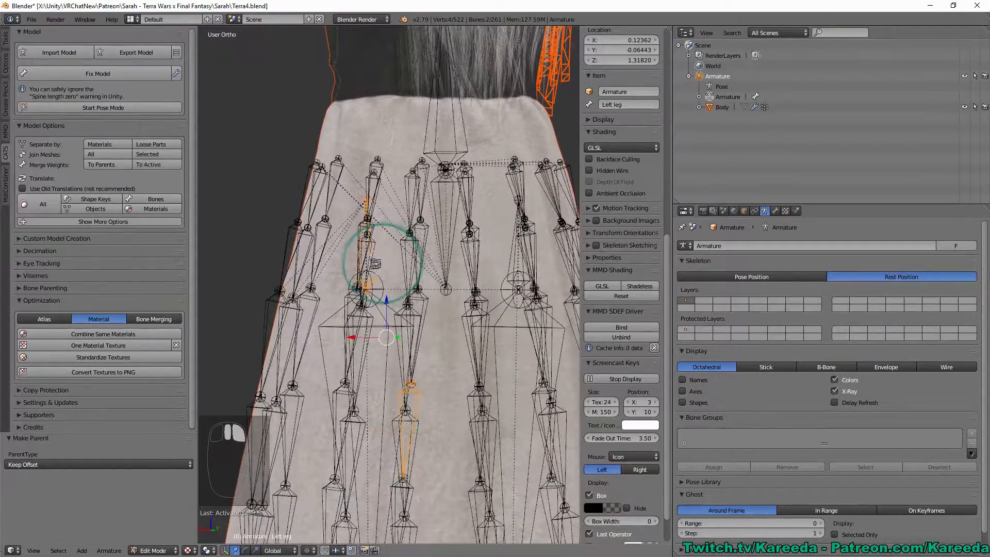
pyautogui.hotkey('ctrl', 'p')
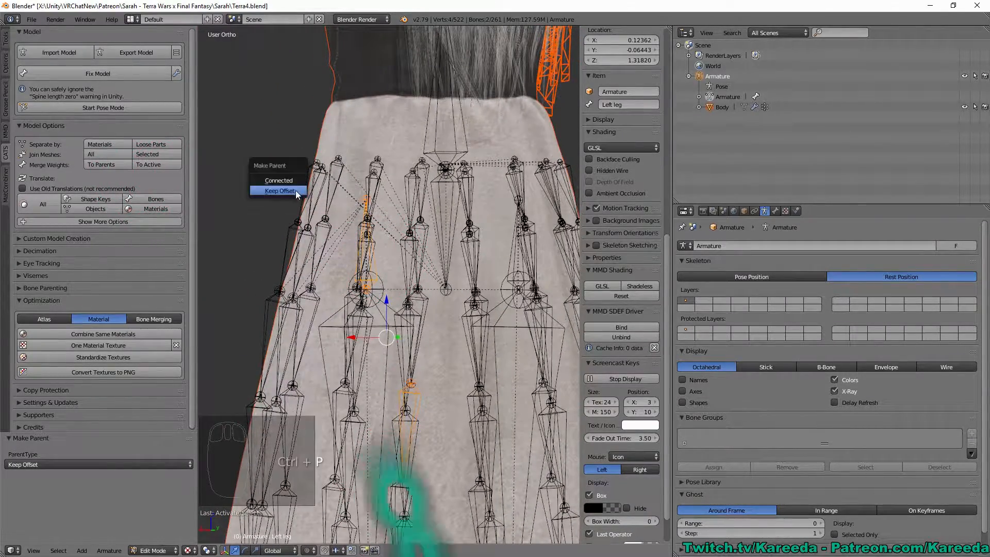
pyautogui.click(287, 191)
# Parent Skirt_Back_Left_B_3 to Skirt_Back_Left_B_2 and the bone below it to Left leg with Keep Offset, and deselect everything
pyautogui.moveTo(287, 192); pyautogui.dragTo(326, 285, button='middle')
pyautogui.rightClick(355, 299)
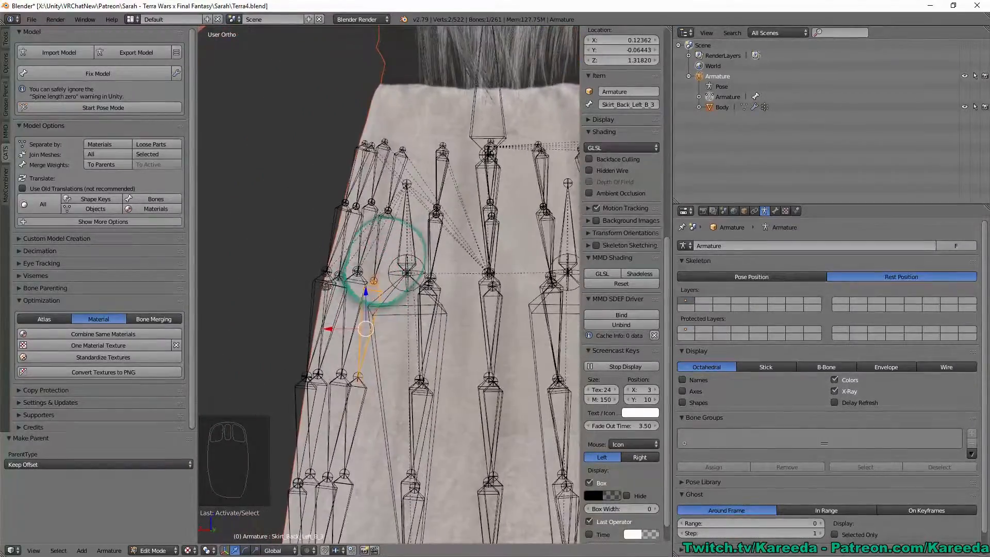
pyautogui.click(377, 249)
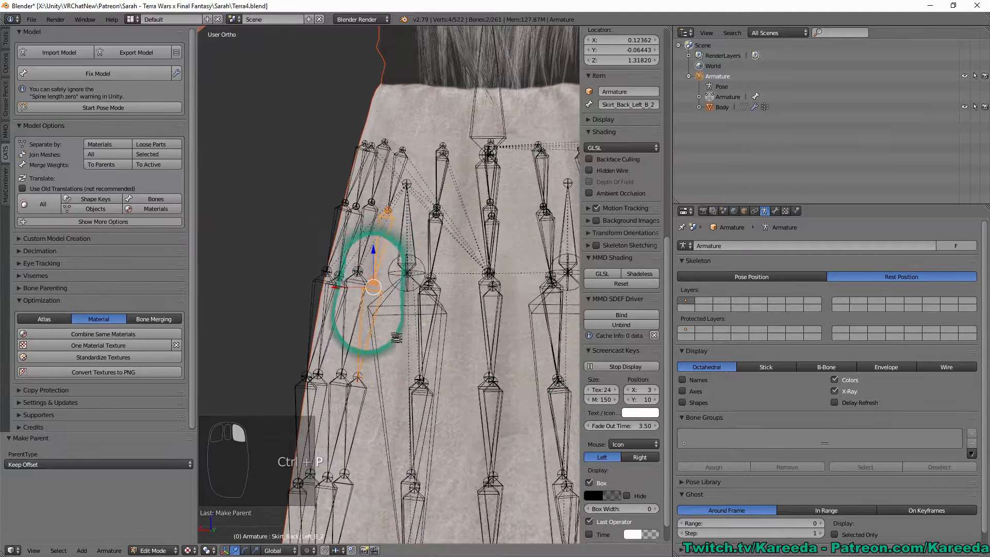
pyautogui.keyDown('shift'); pyautogui.rightClick(417, 244); pyautogui.keyUp('shift')
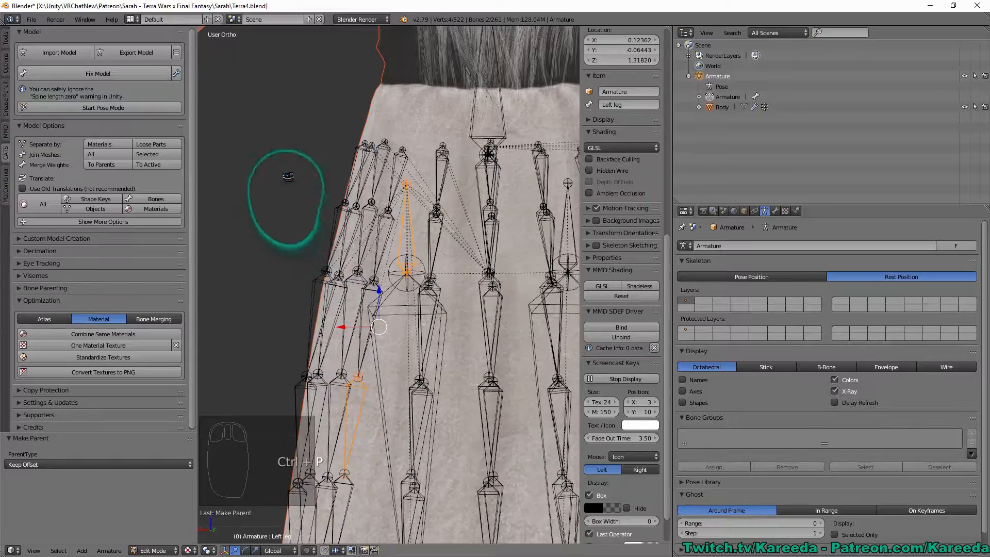
pyautogui.moveTo(288, 176); pyautogui.dragTo(459, 268, button='middle')
pyautogui.press('a')
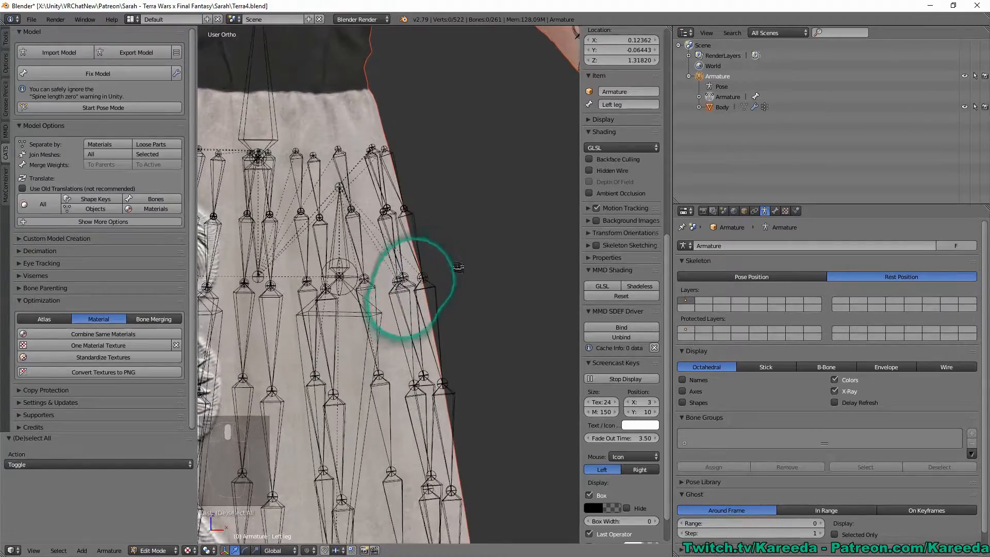
# Check the back skirt parenting in Pose Mode with two trial rotations of the Left leg bone, undo both, and leave Pose Mode
pyautogui.scroll(-5, 420, 238)
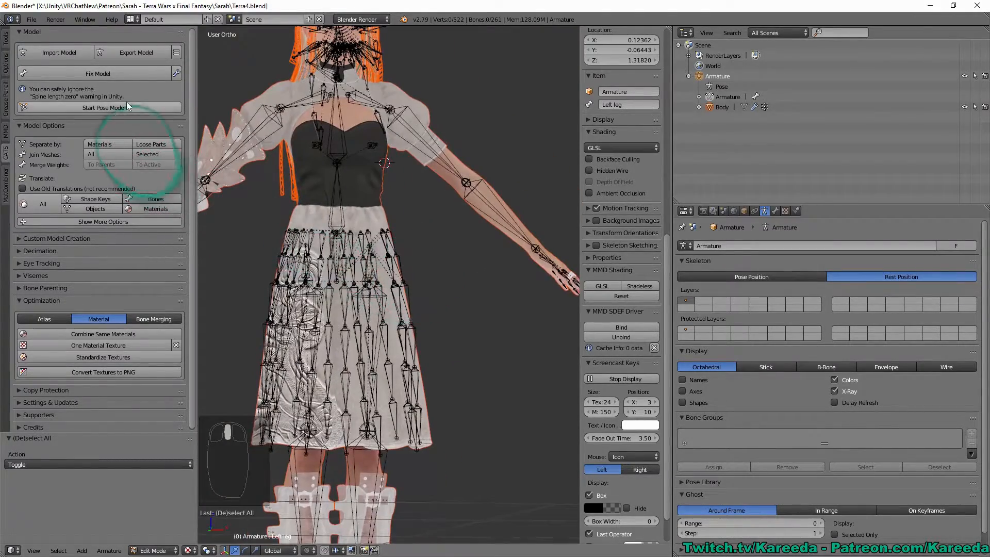
pyautogui.scroll(5, 354, 227)
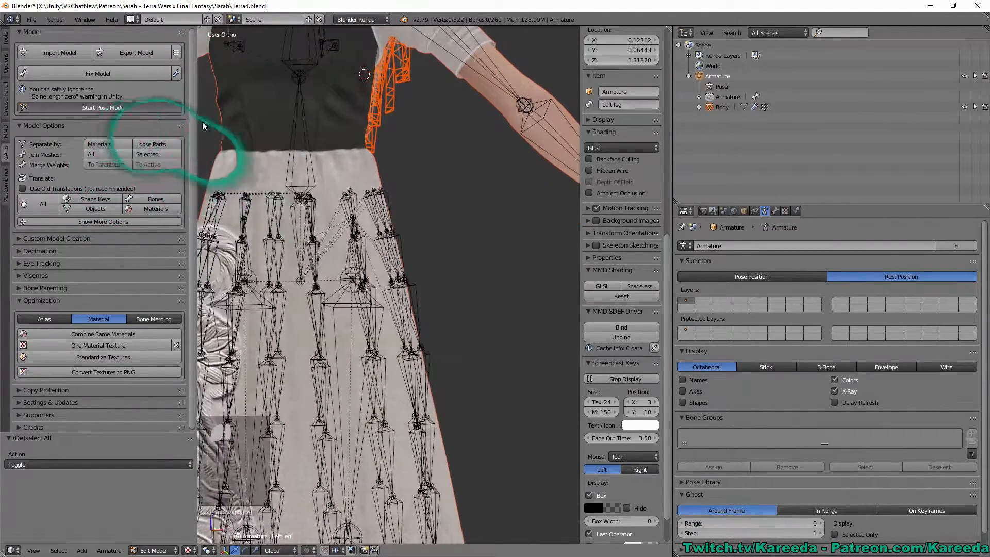
pyautogui.moveTo(370, 232); pyautogui.dragTo(341, 227, button='middle')
pyautogui.rightClick(364, 249)
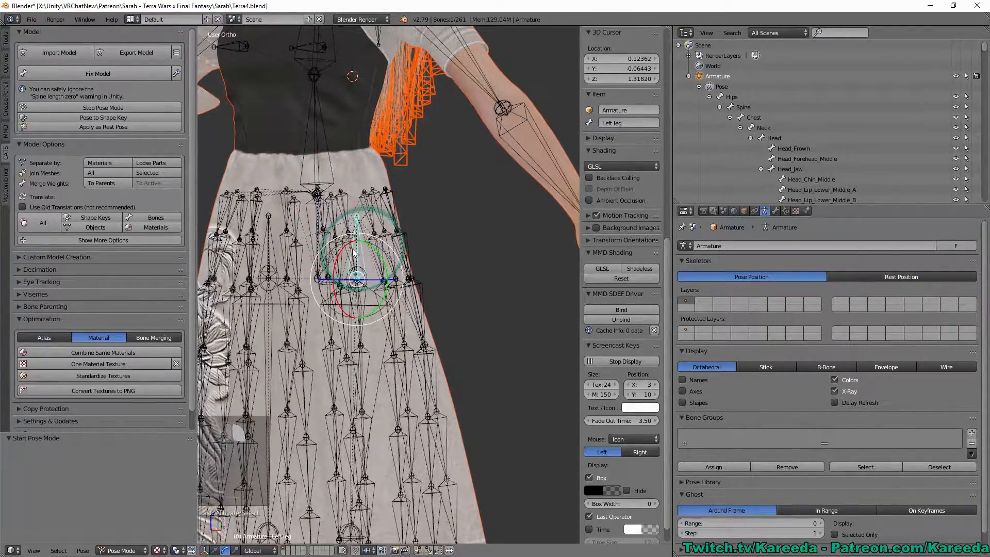
pyautogui.moveTo(377, 242); pyautogui.dragTo(381, 245)
pyautogui.moveTo(380, 245); pyautogui.dragTo(287, 248, button='middle')
pyautogui.hotkey('ctrl', 'z')
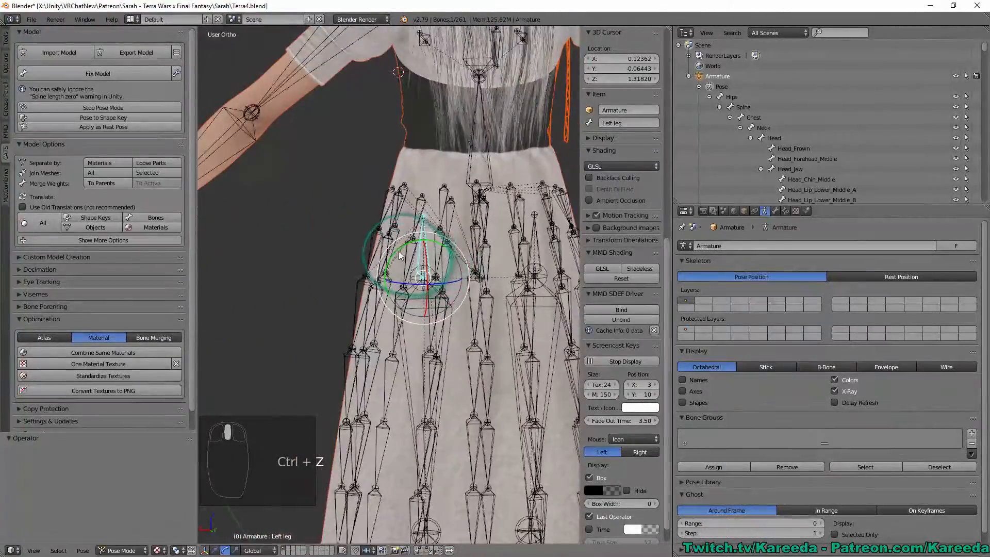
pyautogui.moveTo(401, 248); pyautogui.dragTo(431, 253)
pyautogui.moveTo(431, 253); pyautogui.dragTo(151, 104, button='middle')
pyautogui.hotkey('ctrl', 'z')
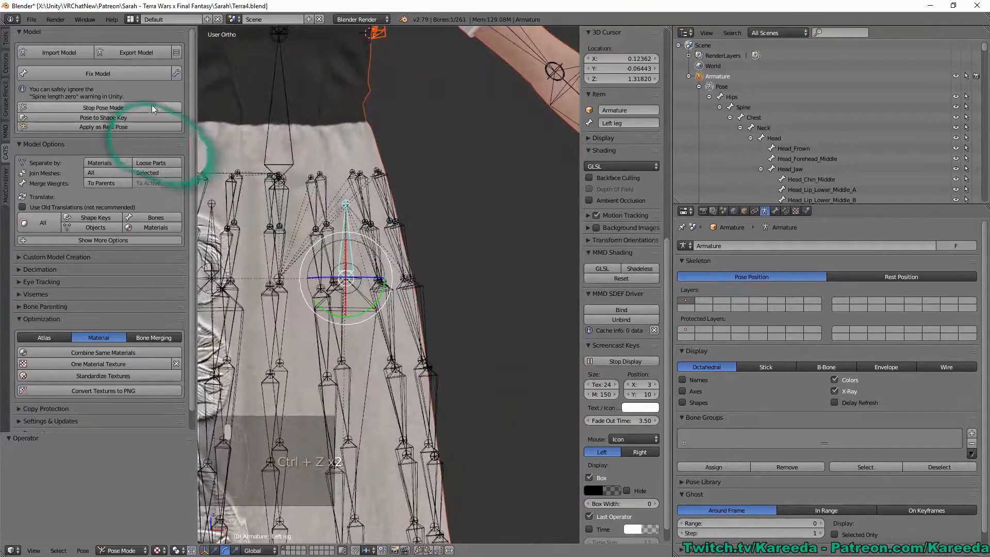
pyautogui.click(144, 107)
pyautogui.rightClick(400, 214)
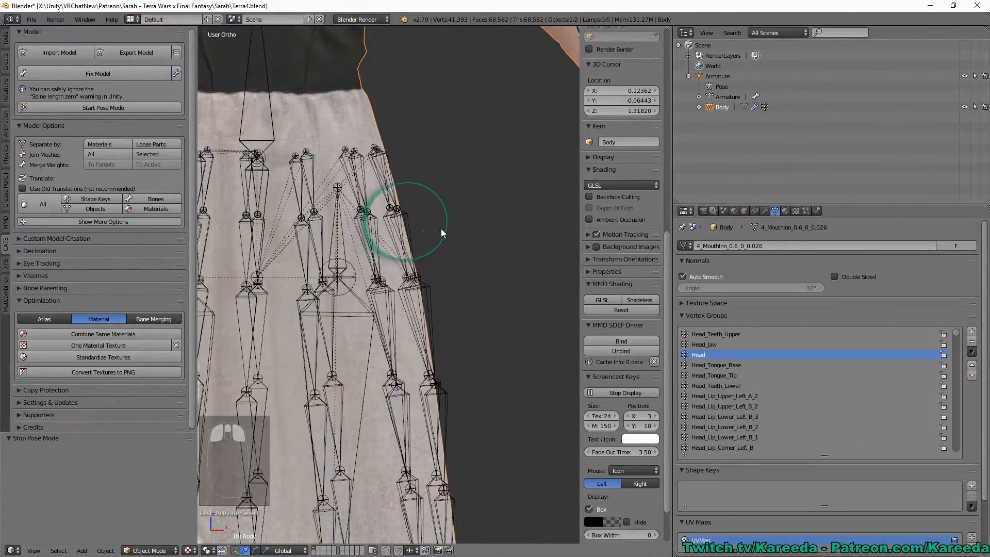
# Switch the armature to Edit Mode and parent the third-row left side skirt bone to Skirt_Side_Front_Left_2 with Keep Offset
pyautogui.press('Tab')
pyautogui.press('Tab')
pyautogui.rightClick(419, 224)
pyautogui.press('Tab')
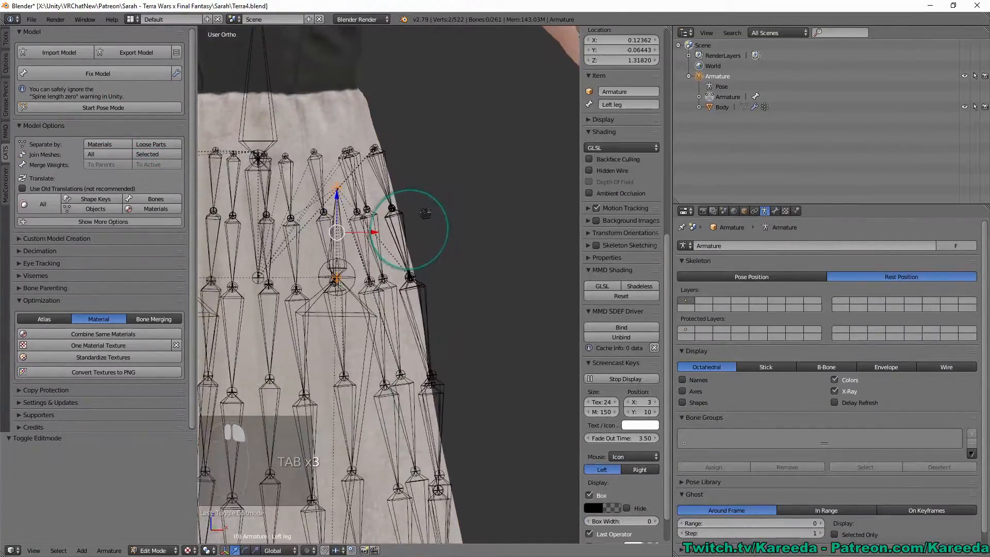
pyautogui.rightClick(418, 267)
pyautogui.moveTo(415, 264); pyautogui.dragTo(411, 260, button='middle')
pyautogui.keyDown('shift'); pyautogui.rightClick(422, 213); pyautogui.keyUp('shift')
pyautogui.moveTo(423, 213); pyautogui.dragTo(393, 300, button='middle')
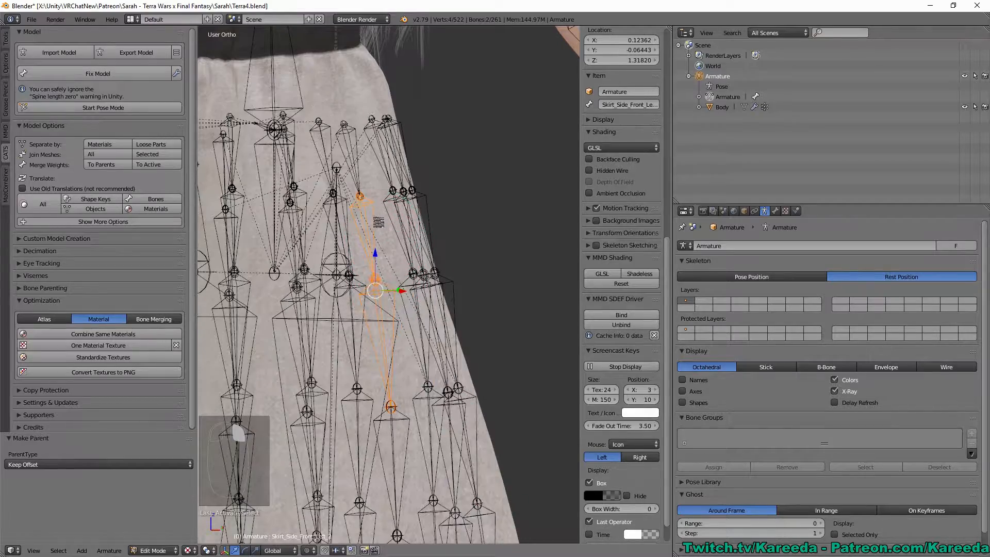
# Parent the third-row bone below Skirt_Front_Left_B_2 to Skirt_Front_Left_B_2 with Keep Offset
pyautogui.moveTo(379, 222); pyautogui.dragTo(367, 292, button='middle')
pyautogui.keyDown('shift'); pyautogui.rightClick(359, 242); pyautogui.keyUp('shift')
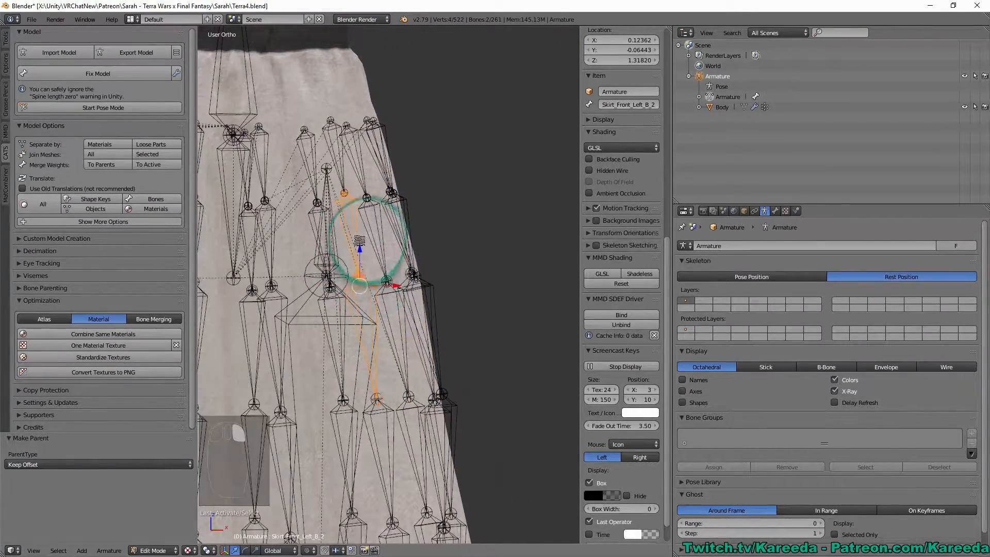
pyautogui.hotkey('ctrl', 'p')
pyautogui.click(363, 231)
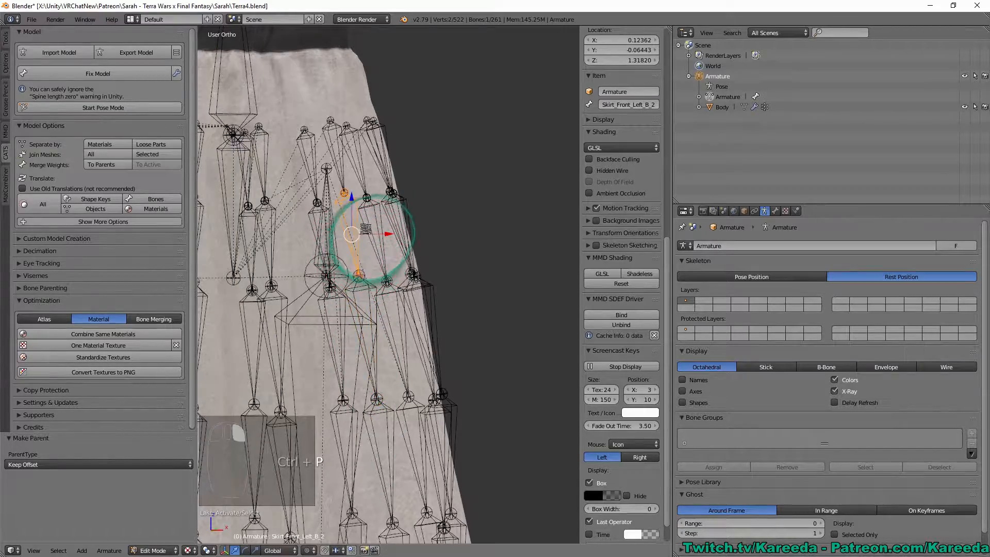
# Parent three second-row left skirt bones around the front and side to the Left leg bone with Keep Offset
pyautogui.moveTo(389, 221); pyautogui.dragTo(345, 227, button='middle')
pyautogui.keyDown('shift'); pyautogui.rightClick(342, 217); pyautogui.keyUp('shift')
pyautogui.hotkey('ctrl', 'p')
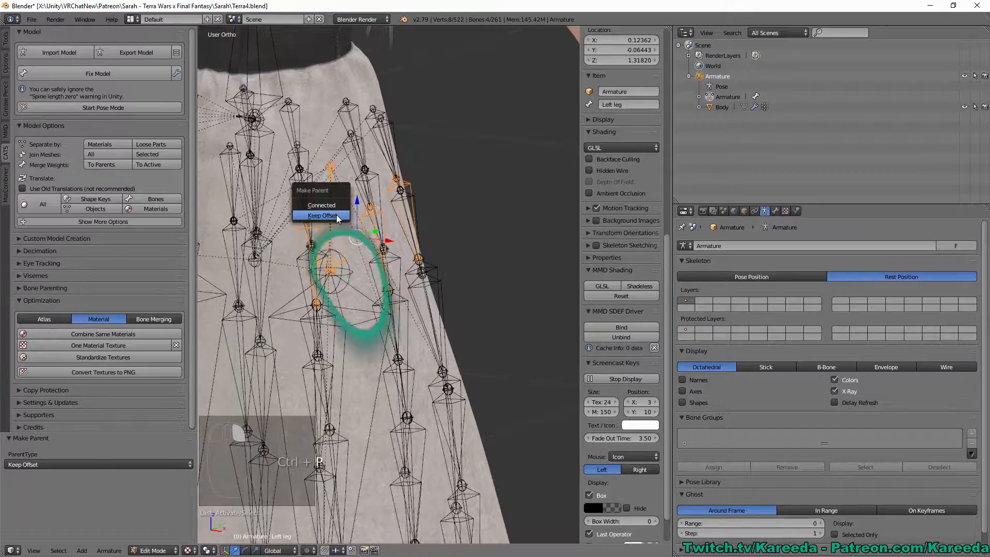
pyautogui.click(332, 205)
# Check the front and side skirt parenting in Pose Mode with two trial rotations of the Left leg bone, undo both, and deselect everything
pyautogui.click(137, 108)
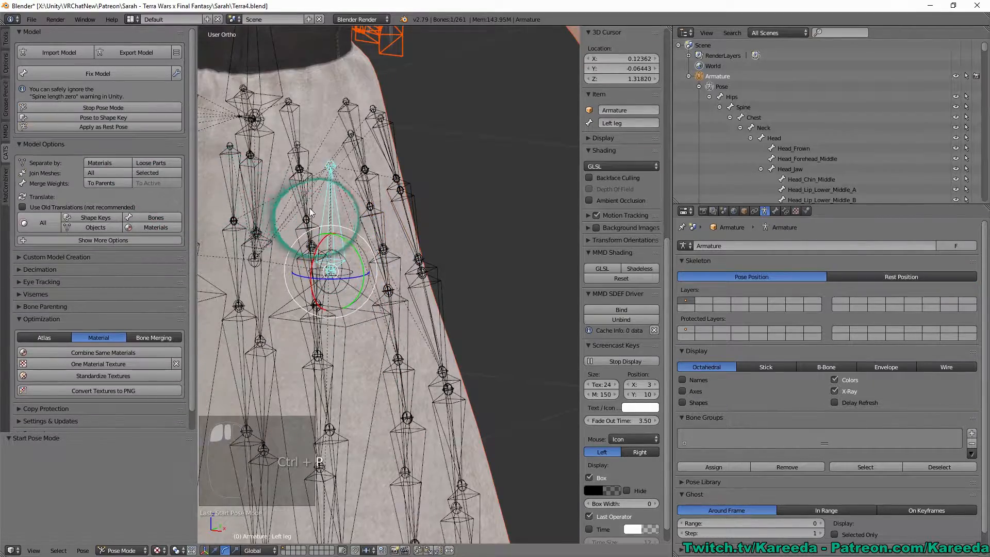
pyautogui.moveTo(310, 208); pyautogui.dragTo(335, 242, button='middle')
pyautogui.moveTo(335, 243); pyautogui.dragTo(386, 221)
pyautogui.scroll(-2, 388, 223)
pyautogui.moveTo(388, 223); pyautogui.dragTo(413, 259, button='middle')
pyautogui.hotkey('ctrl', 'z')
pyautogui.moveTo(373, 246); pyautogui.dragTo(342, 242)
pyautogui.moveTo(341, 243); pyautogui.dragTo(476, 286, button='middle')
pyautogui.hotkey('ctrl', 'z')
pyautogui.press('a')
pyautogui.scroll(1, 470, 279)
pyautogui.scroll(1, 453, 199)
pyautogui.moveTo(453, 194); pyautogui.dragTo(388, 230, button='middle')
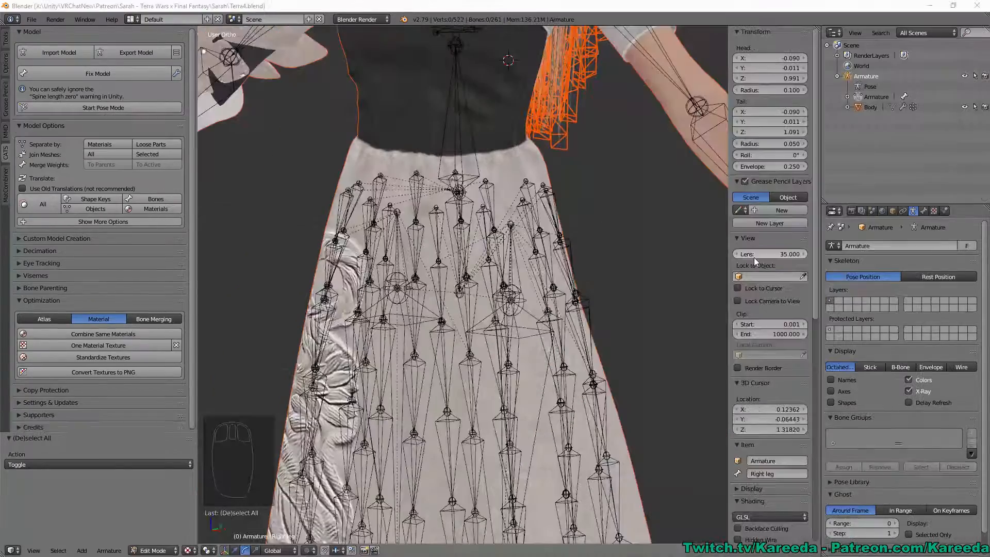
# Select Skirt_Back_Left_A_1 in Edit Mode and expand the armature's bone hierarchy in the outliner
pyautogui.moveTo(542, 255); pyautogui.dragTo(496, 252, button='middle')
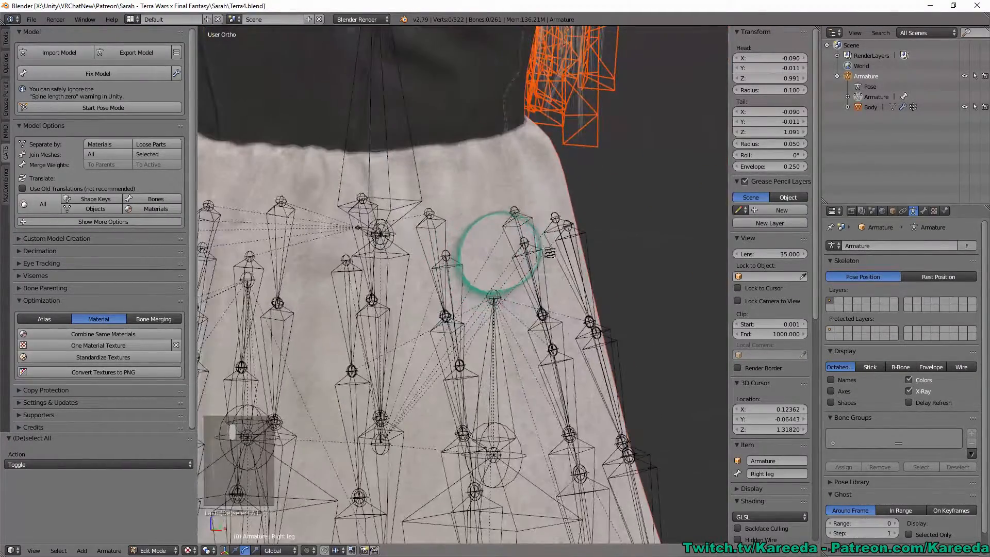
pyautogui.rightClick(517, 230)
pyautogui.moveTo(464, 221); pyautogui.dragTo(462, 312, button='middle')
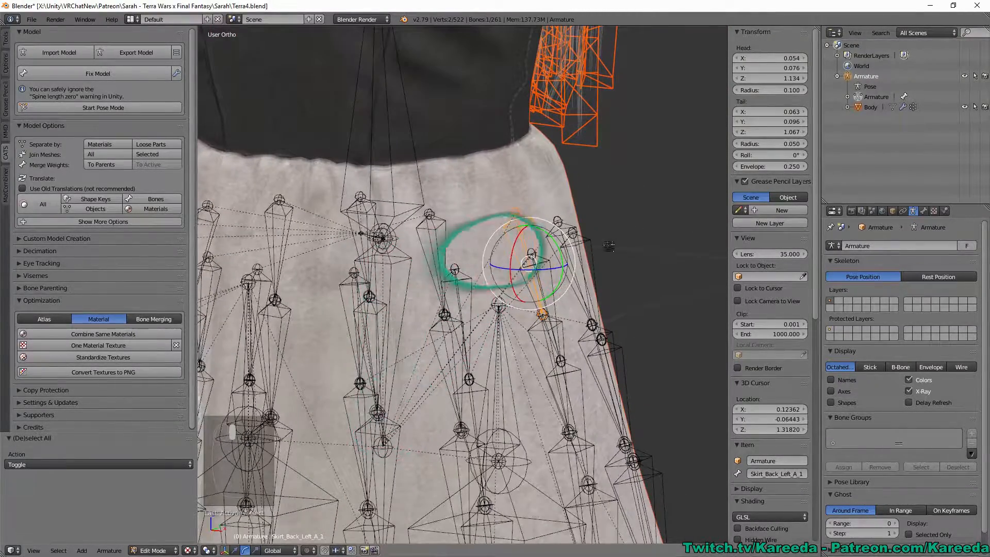
pyautogui.moveTo(490, 252); pyautogui.dragTo(557, 235, button='middle')
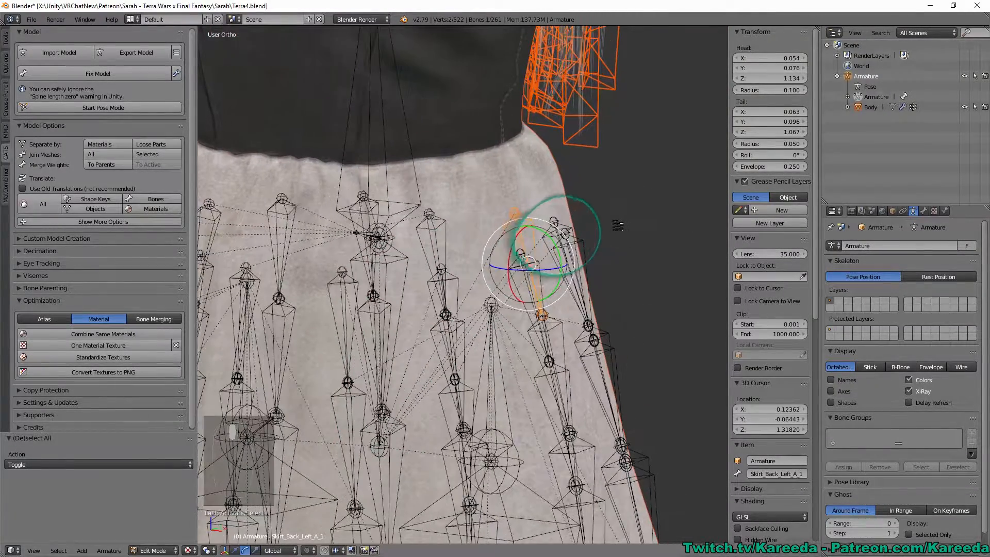
pyautogui.click(849, 97)
pyautogui.press('Tab')
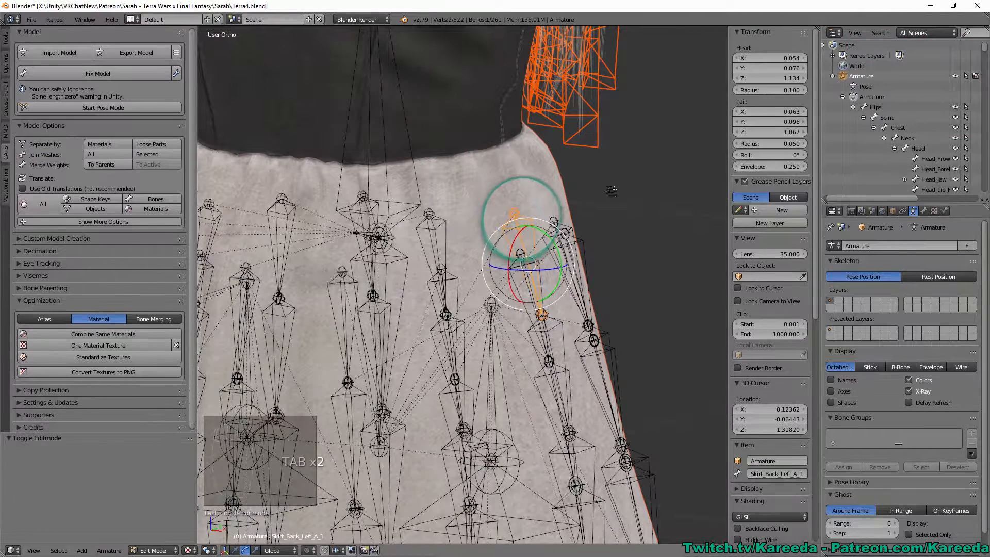
# Collapse the Chest, Spine, Left leg and Skirt_Side_Back_Left_1 branches in the outliner and enlarge the outliner to show more bones
pyautogui.click(875, 128)
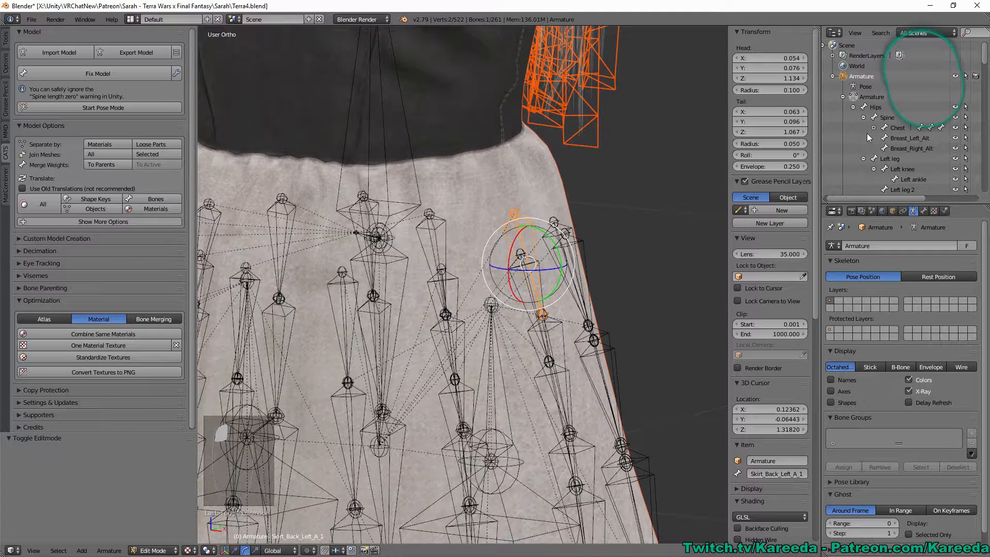
pyautogui.click(864, 118)
pyautogui.click(864, 128)
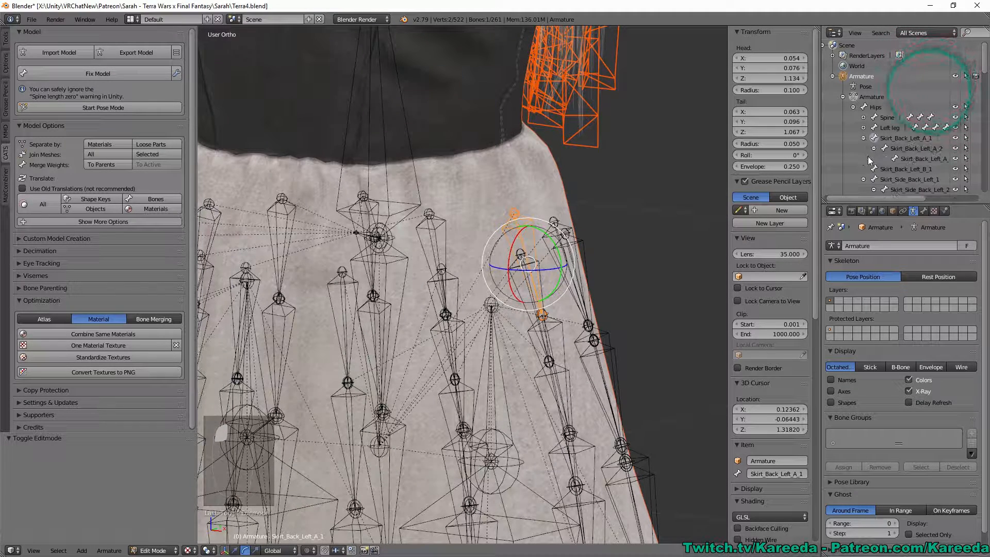
pyautogui.click(864, 180)
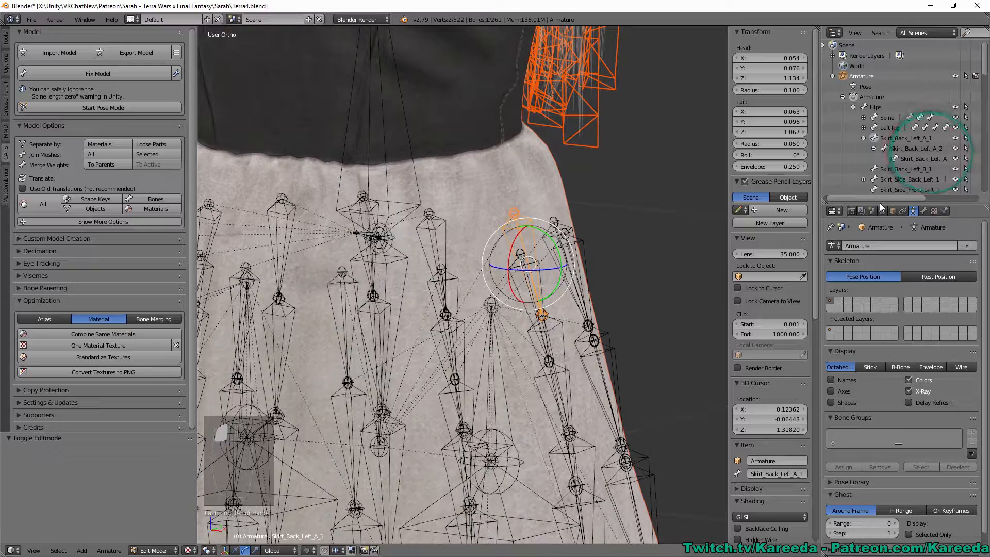
pyautogui.moveTo(880, 203); pyautogui.dragTo(880, 417)
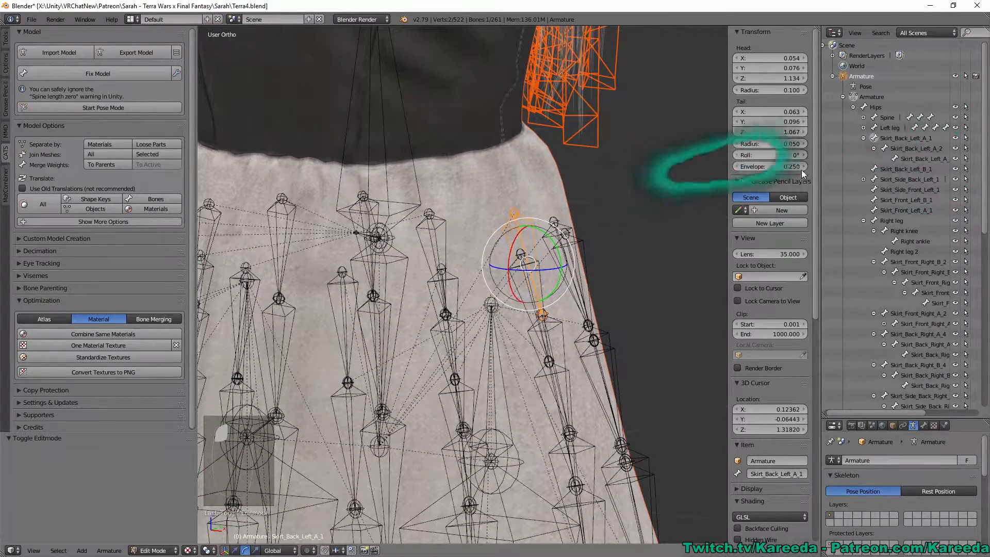
# Select Skirt_Back_Left_A_1, Skirt_Back_Left_A_2, Skirt_Back_Left_A_3 and Skirt_Back_Left_B_1 together
pyautogui.click(895, 148)
pyautogui.click(917, 158)
pyautogui.moveTo(649, 166)
pyautogui.mouseDown(button='middle')
pyautogui.moveTo(551, 165)
pyautogui.moveTo(654, 165)
pyautogui.mouseUp(button='middle')
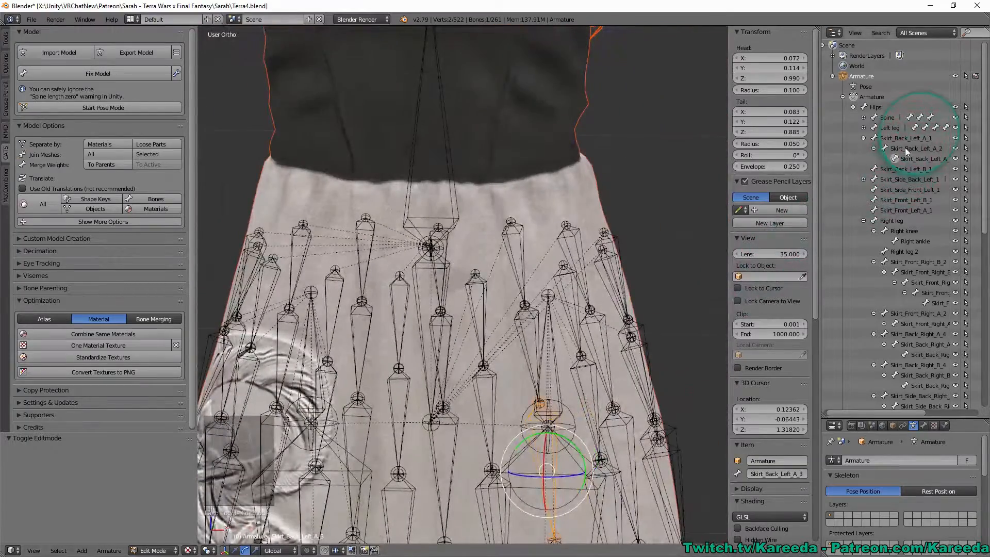
pyautogui.keyDown('ctrl'); pyautogui.click(915, 169); pyautogui.keyUp('ctrl')
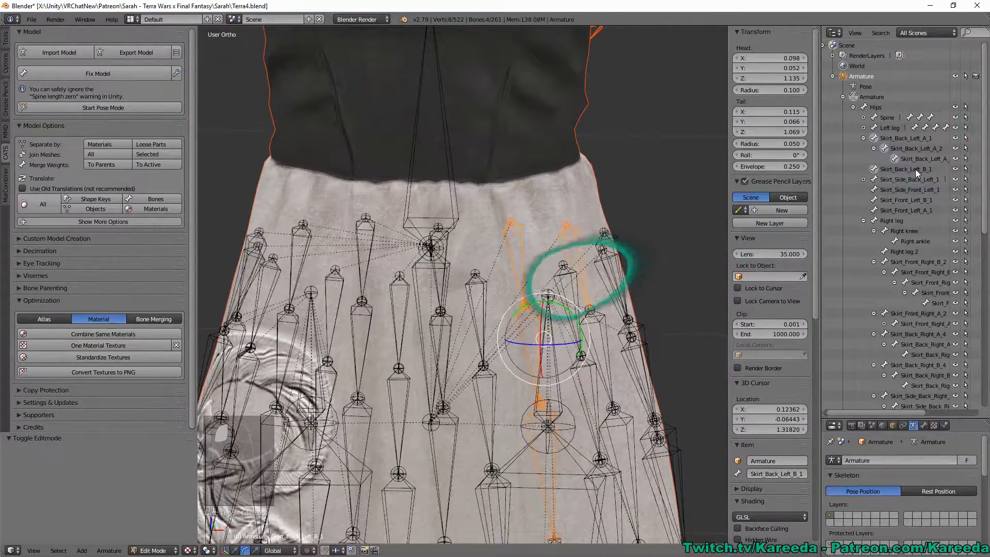
pyautogui.moveTo(614, 199); pyautogui.dragTo(590, 199, button='middle')
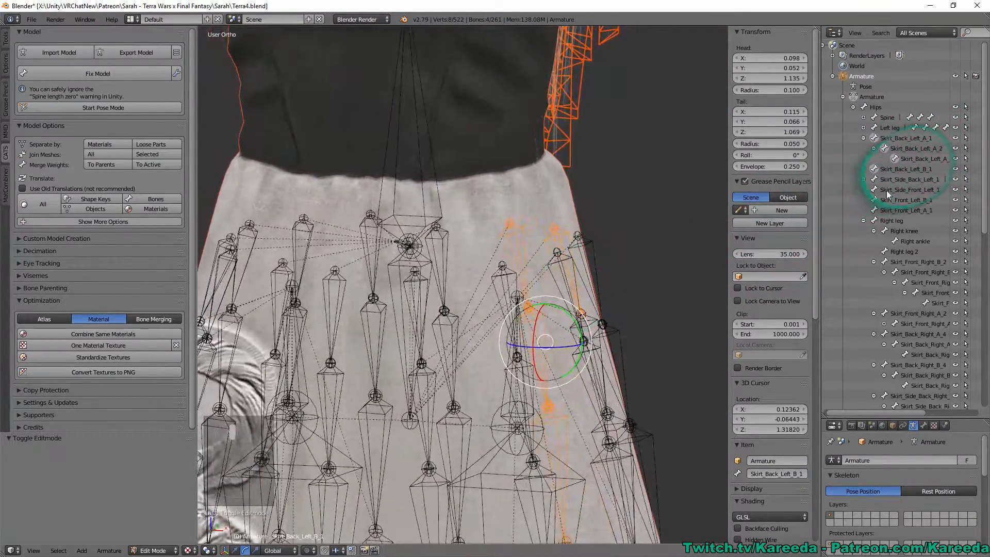
pyautogui.keyDown('ctrl'); pyautogui.click(919, 182); pyautogui.keyUp('ctrl')
pyautogui.click(863, 179)
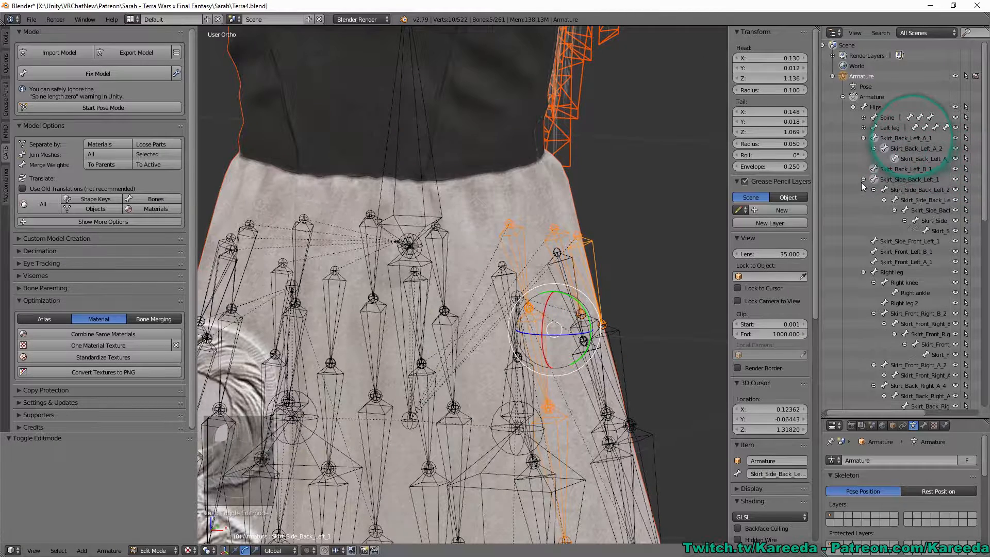
pyautogui.click(863, 179)
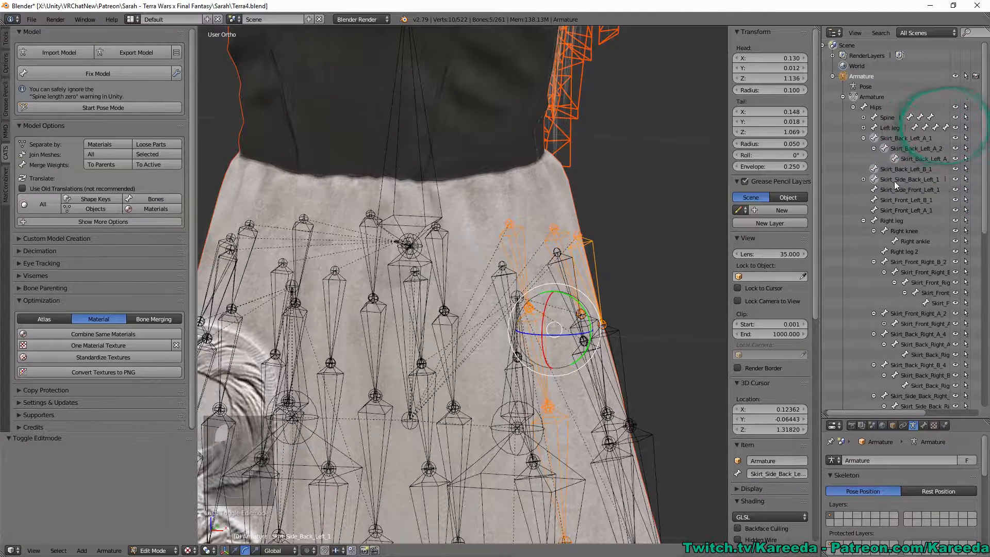
pyautogui.click(891, 181)
pyautogui.hotkey('ctrl', 'z')
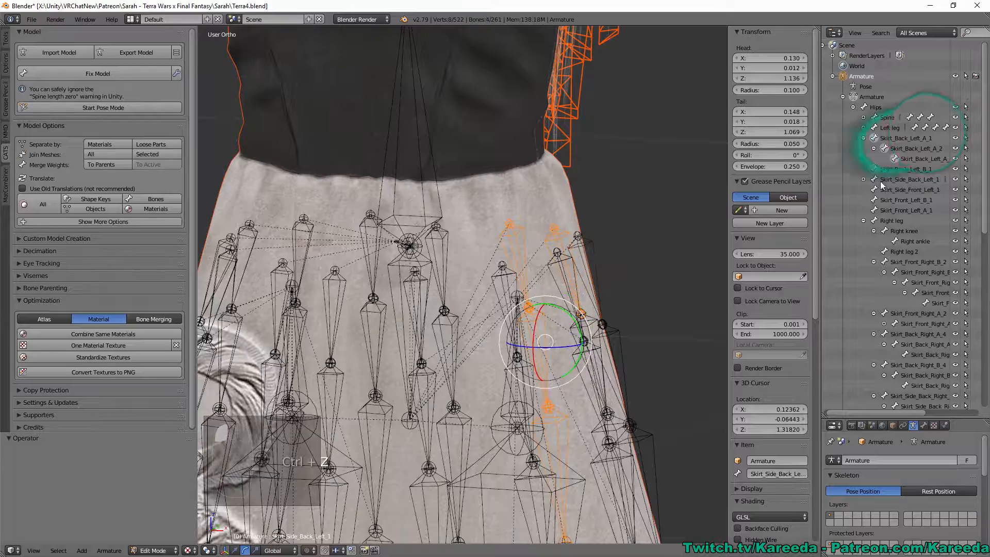
# Add the remaining top-row left skirt bones at the side and front to the selection
pyautogui.moveTo(625, 236); pyautogui.dragTo(651, 227, button='middle')
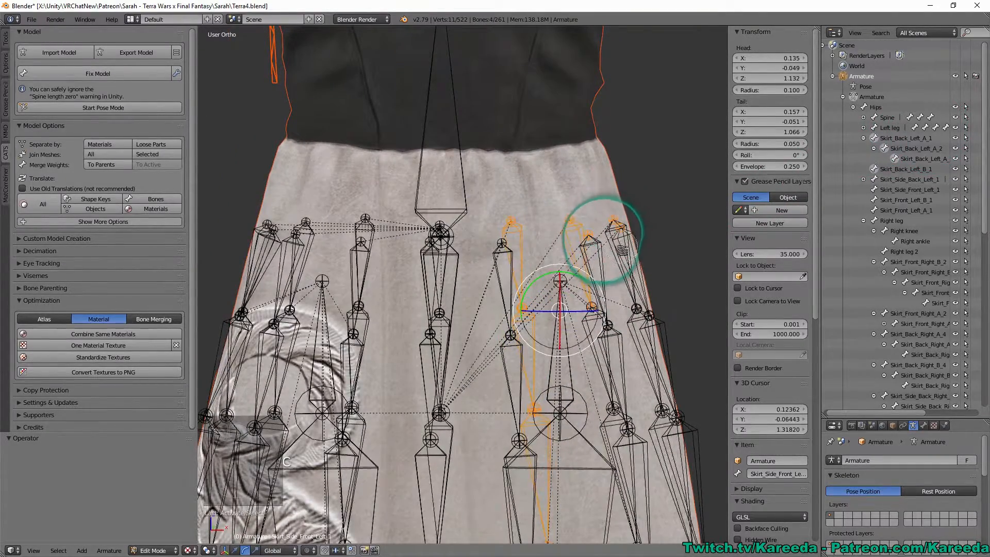
pyautogui.rightClick(600, 263)
pyautogui.moveTo(600, 263)
pyautogui.mouseDown(button='middle')
pyautogui.moveTo(595, 327)
pyautogui.moveTo(633, 253)
pyautogui.mouseUp(button='middle')
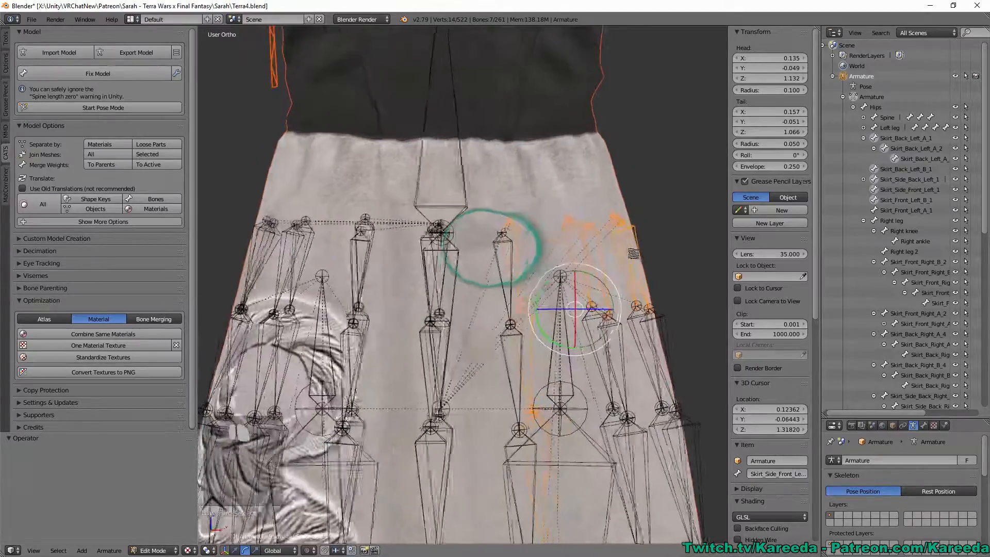
pyautogui.moveTo(507, 298)
pyautogui.mouseDown(button='middle')
pyautogui.moveTo(503, 309)
pyautogui.moveTo(648, 277)
pyautogui.moveTo(644, 322)
pyautogui.mouseUp(button='middle')
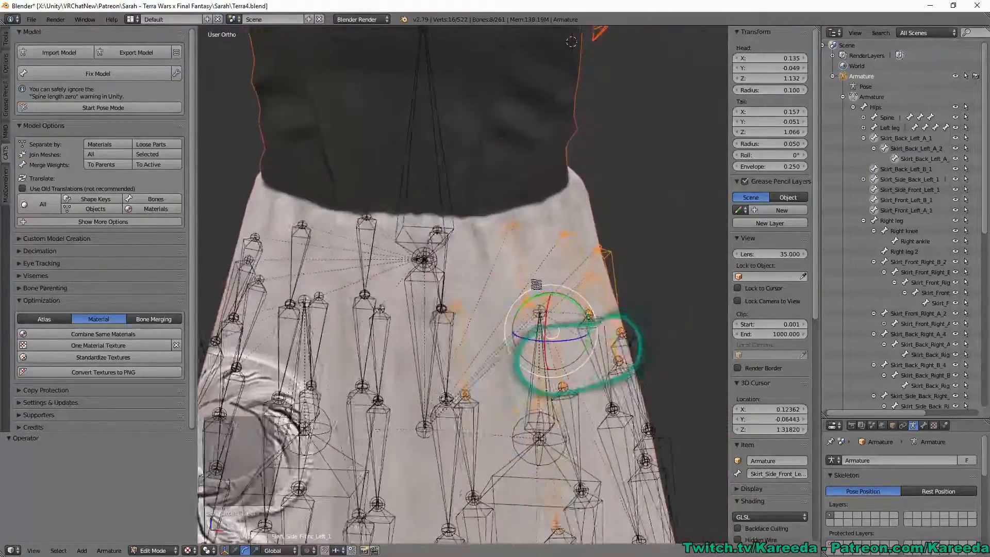
# Add the top-row right skirt bones and the second- and third-row bones of the Skirt_Back_Right_A and Skirt_Back_Right_B chains to the selection
pyautogui.moveTo(578, 355)
pyautogui.mouseDown(button='middle')
pyautogui.moveTo(497, 343)
pyautogui.moveTo(397, 347)
pyautogui.moveTo(564, 310)
pyautogui.moveTo(531, 392)
pyautogui.moveTo(450, 370)
pyautogui.mouseUp(button='middle')
pyautogui.moveTo(367, 242)
pyautogui.mouseDown(button='middle')
pyautogui.moveTo(309, 210)
pyautogui.moveTo(458, 224)
pyautogui.mouseUp(button='middle')
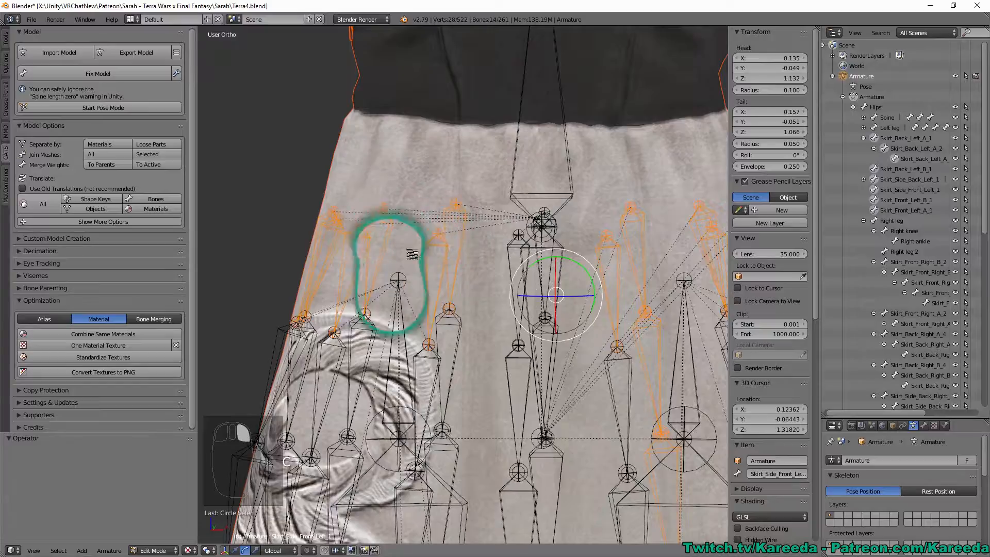
pyautogui.moveTo(412, 253)
pyautogui.mouseDown(button='middle')
pyautogui.moveTo(397, 286)
pyautogui.moveTo(428, 258)
pyautogui.moveTo(441, 279)
pyautogui.moveTo(454, 253)
pyautogui.moveTo(716, 281)
pyautogui.moveTo(496, 317)
pyautogui.mouseUp(button='middle')
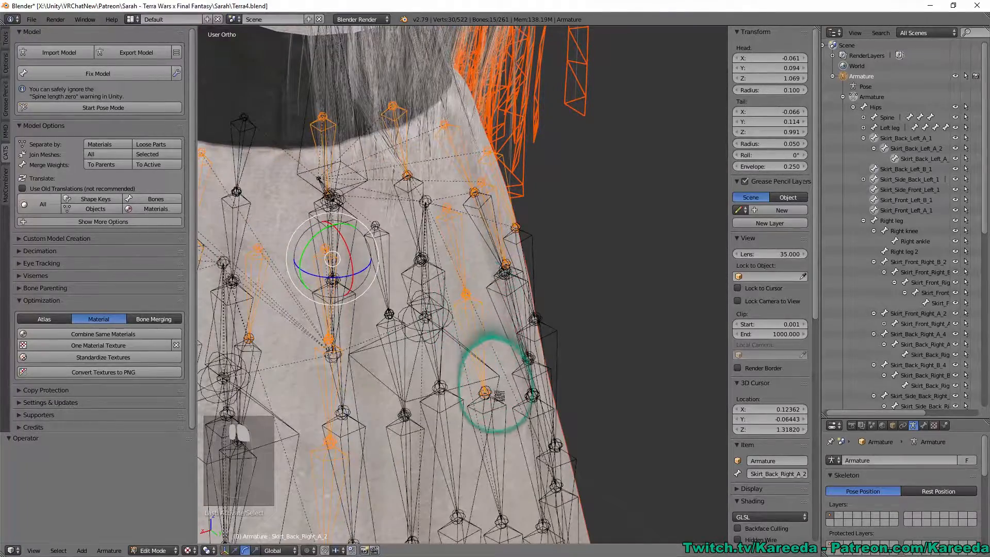
pyautogui.moveTo(499, 433)
pyautogui.mouseDown(button='middle')
pyautogui.moveTo(508, 287)
pyautogui.moveTo(549, 283)
pyautogui.mouseUp(button='middle')
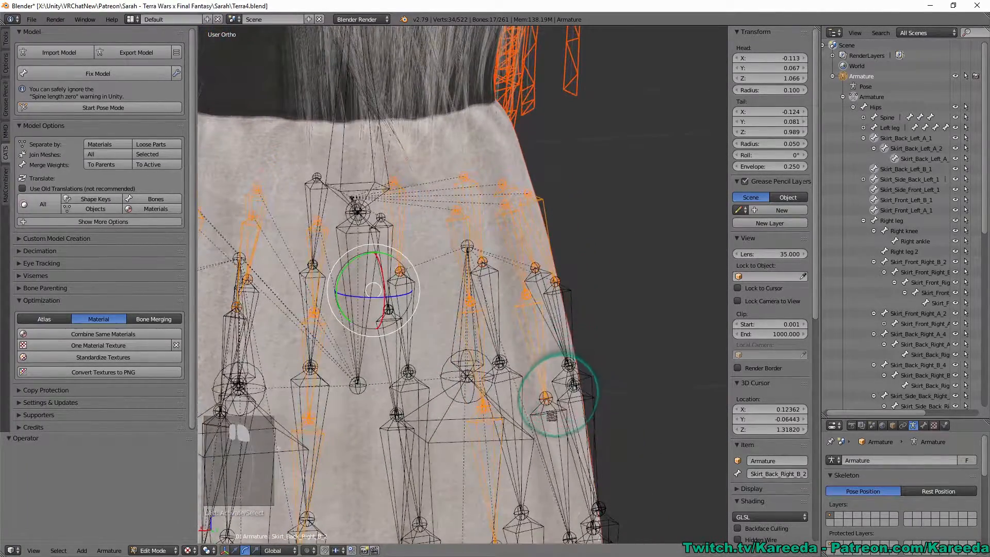
pyautogui.keyDown('shift'); pyautogui.rightClick(551, 414); pyautogui.keyUp('shift')
pyautogui.scroll(-1, 573, 410)
pyautogui.moveTo(612, 407); pyautogui.dragTo(539, 404, button='middle')
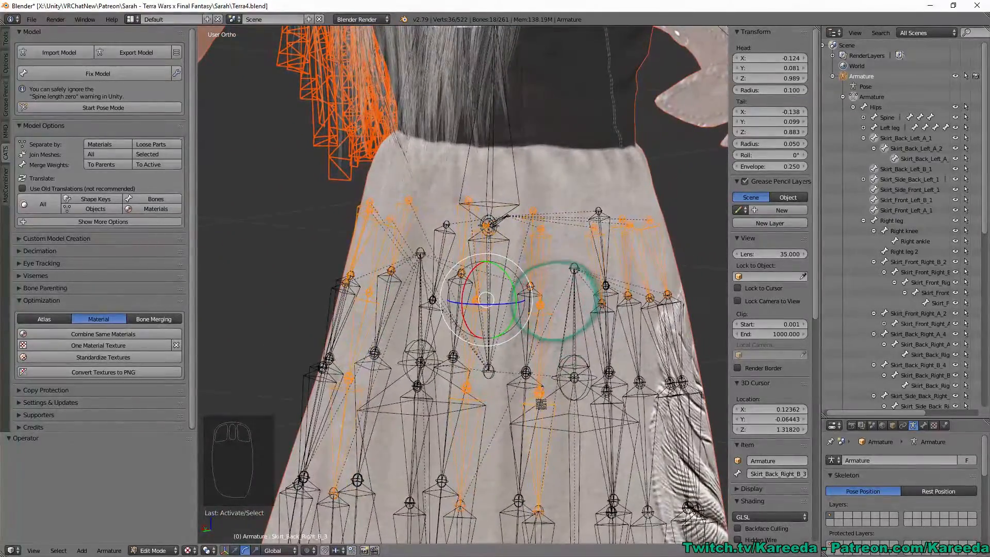
pyautogui.moveTo(558, 303); pyautogui.dragTo(392, 276, button='middle')
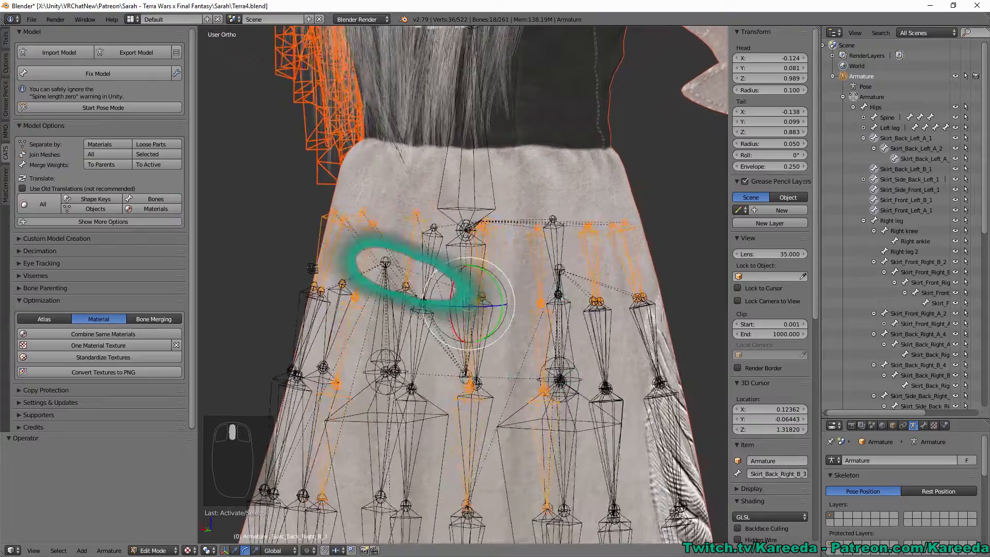
# Merge the weights of the selected skirt bones to their parents
pyautogui.click(98, 165)
pyautogui.moveTo(490, 225); pyautogui.dragTo(568, 304, button='middle')
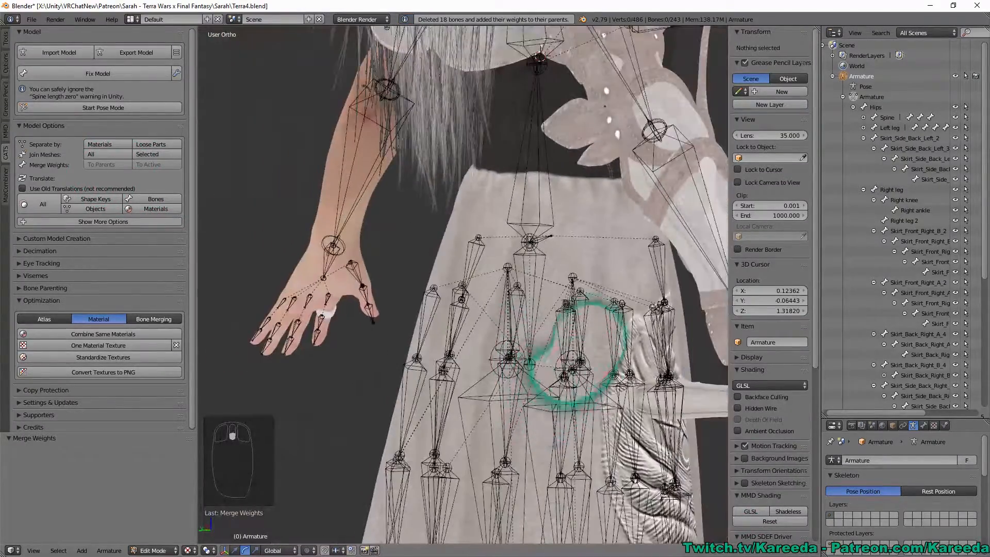
pyautogui.moveTo(583, 350); pyautogui.dragTo(387, 226, button='middle')
pyautogui.scroll(-4, 458, 309)
pyautogui.scroll(2, 453, 225)
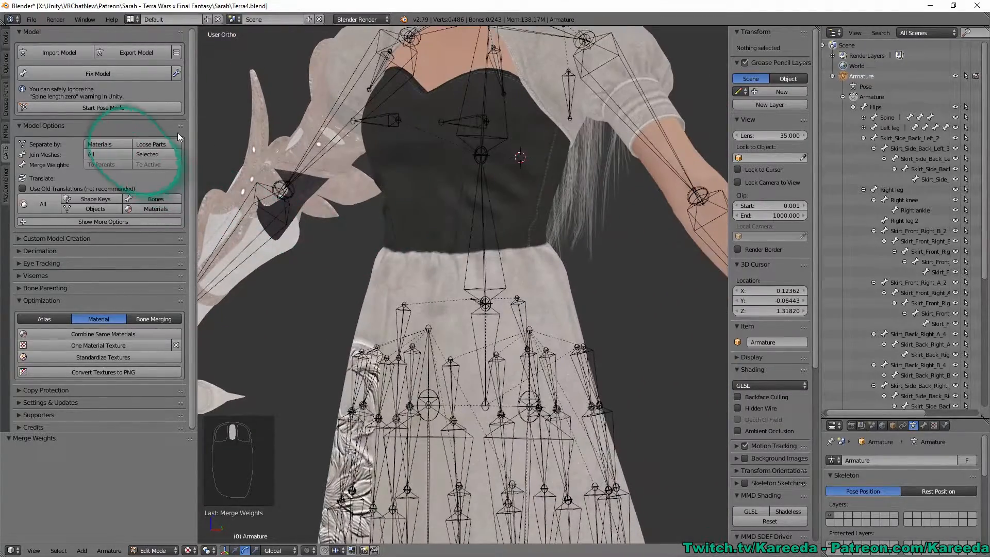
# Check the skirt deformation in Pose Mode with a trial rotation of the Left leg bone and undo it
pyautogui.click(140, 111)
pyautogui.moveTo(520, 334); pyautogui.dragTo(527, 350, button='middle')
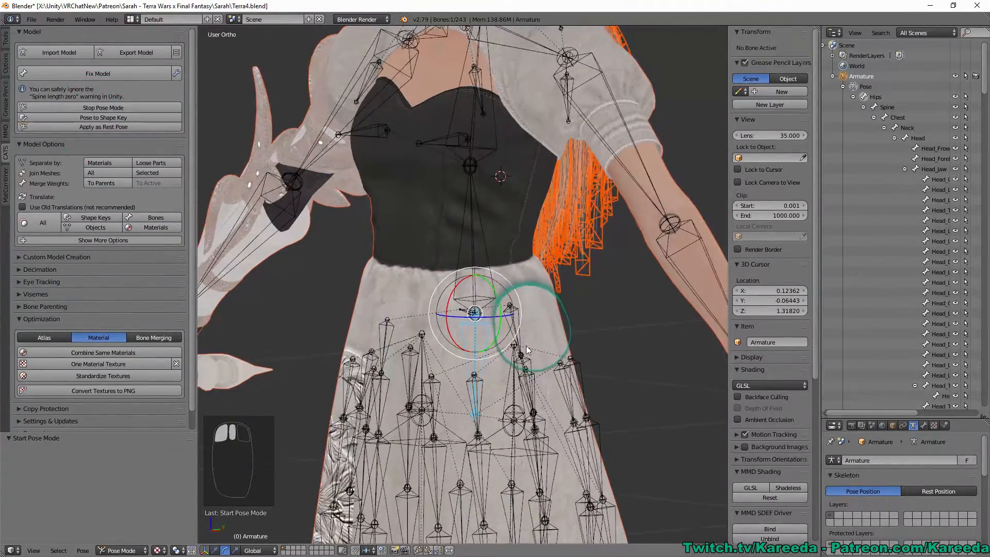
pyautogui.rightClick(512, 413)
pyautogui.keyDown('shift'); pyautogui.moveTo(512, 412); pyautogui.dragTo(512, 266, button='middle'); pyautogui.keyUp('shift')
pyautogui.scroll(-2, 510, 266)
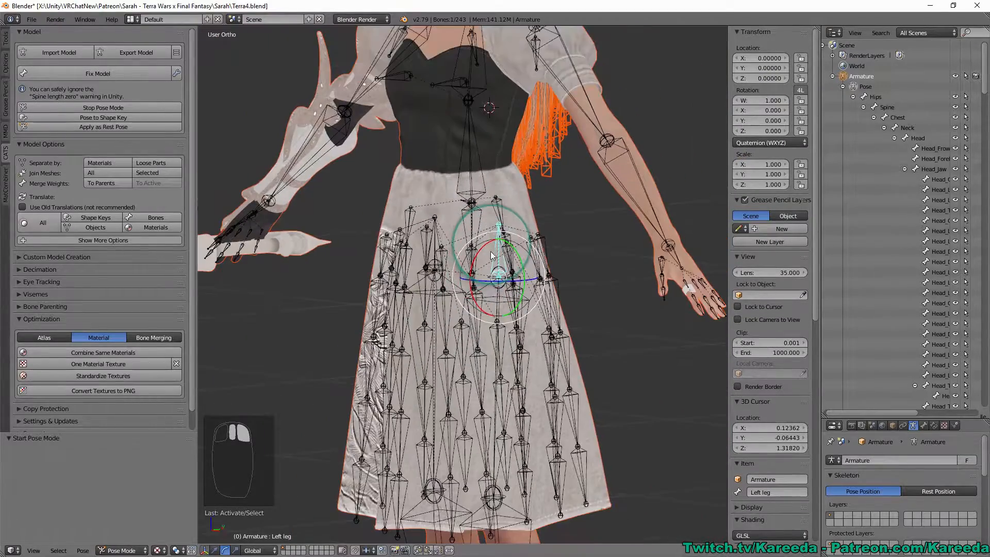
pyautogui.moveTo(484, 243); pyautogui.dragTo(525, 257)
pyautogui.scroll(-2, 526, 260)
pyautogui.moveTo(534, 265); pyautogui.dragTo(549, 281, button='middle')
pyautogui.scroll(2, 528, 283)
pyautogui.scroll(2, 528, 283)
pyautogui.hotkey('ctrl', 'z')
# Select Skirt_Side_Back_Left_2, leave Pose Mode and return the armature to Edit Mode
pyautogui.keyDown('shift'); pyautogui.moveTo(550, 281); pyautogui.dragTo(540, 328, button='middle'); pyautogui.keyUp('shift')
pyautogui.scroll(3, 518, 329)
pyautogui.keyDown('shift'); pyautogui.moveTo(541, 328); pyautogui.dragTo(153, 149, button='middle'); pyautogui.keyUp('shift')
pyautogui.scroll(1, 491, 314)
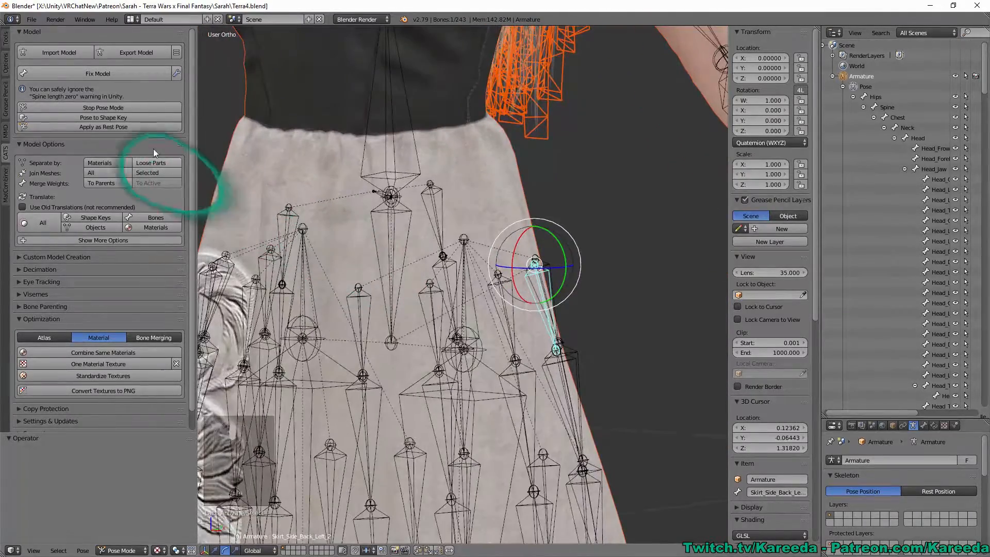
pyautogui.click(119, 111)
pyautogui.press('Tab')
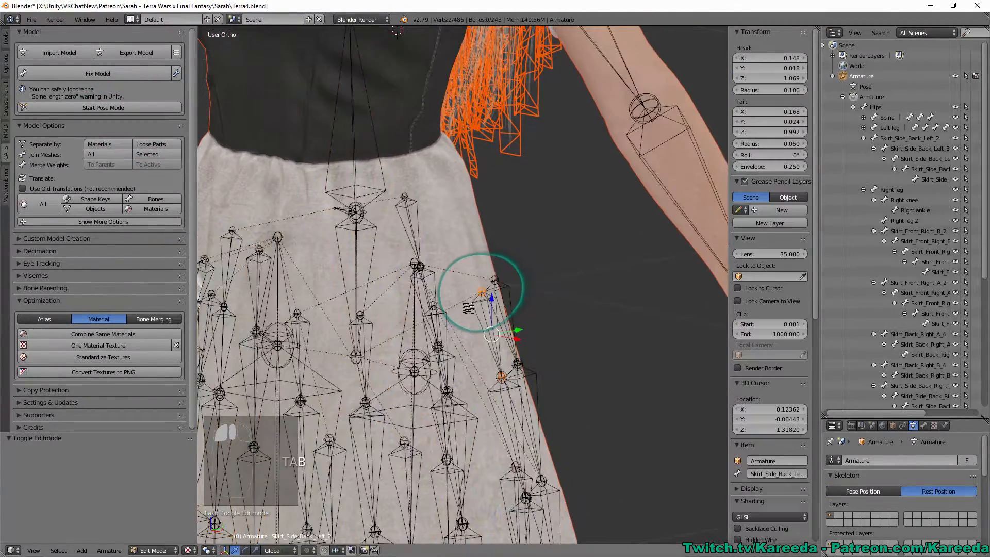
# Parent Skirt_Side_Back_Left_2 to the Left leg bone
pyautogui.moveTo(473, 306); pyautogui.dragTo(496, 300, button='middle')
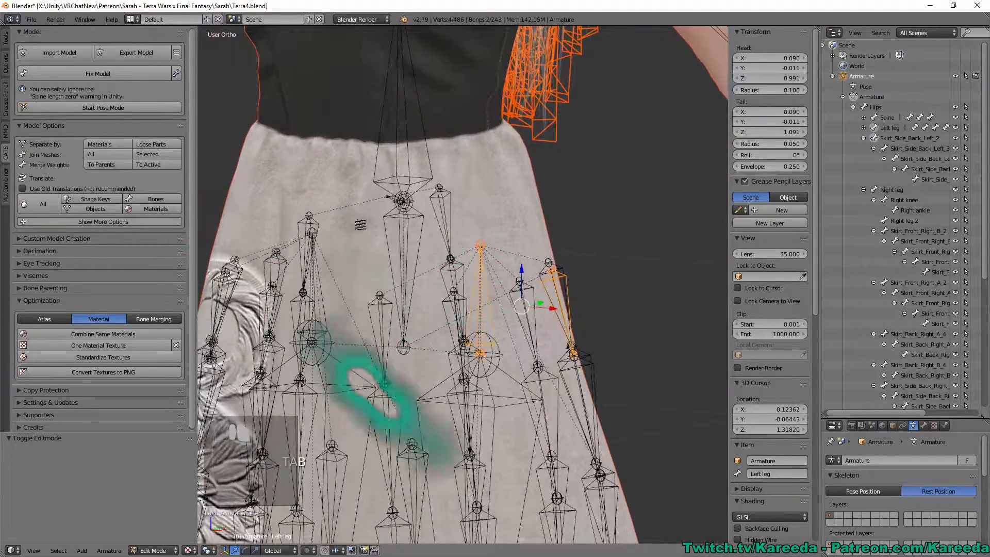
pyautogui.hotkey('ctrl', 'p')
pyautogui.click(344, 225)
pyautogui.moveTo(298, 254); pyautogui.dragTo(432, 240, button='middle')
# Check the skirt deformation in Pose Mode with a trial rotation of the Left leg bone by about -54° around X, and leave Pose Mode
pyautogui.click(129, 109)
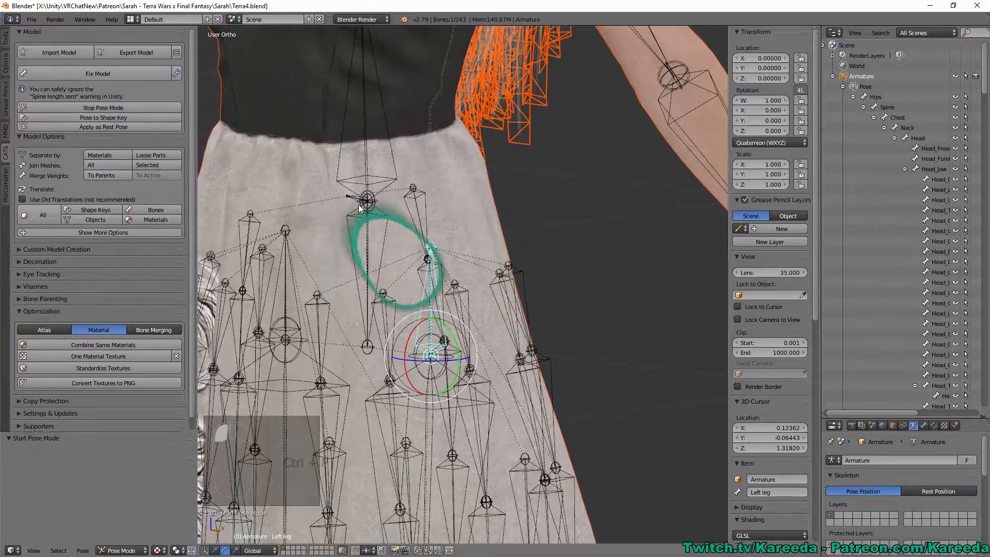
pyautogui.scroll(-3, 426, 279)
pyautogui.moveTo(430, 299); pyautogui.dragTo(455, 291)
pyautogui.scroll(-3, 480, 293)
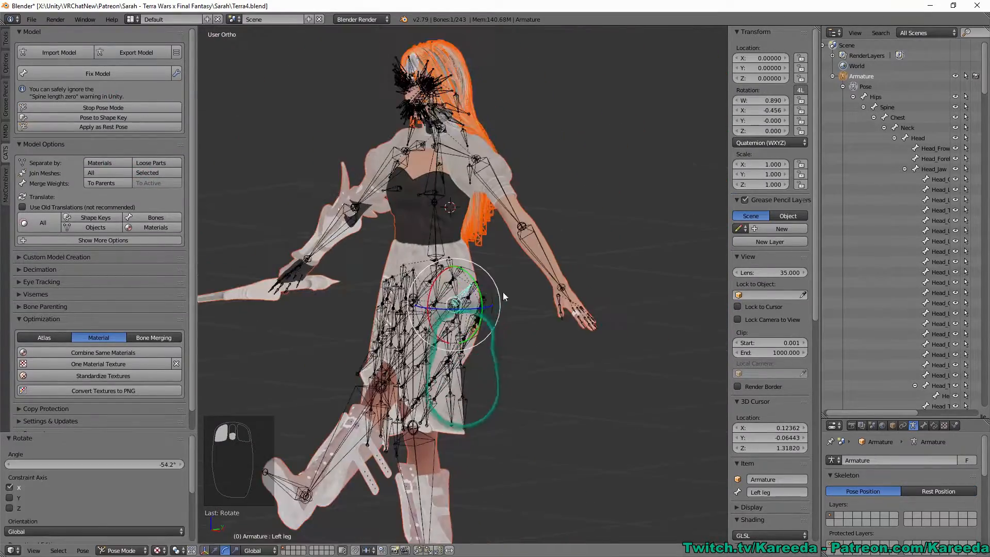
pyautogui.moveTo(504, 294); pyautogui.dragTo(361, 258, button='middle')
pyautogui.scroll(3, 398, 275)
pyautogui.scroll(-2, 340, 305)
pyautogui.scroll(-2, 405, 323)
pyautogui.scroll(4, 398, 310)
pyautogui.click(124, 106)
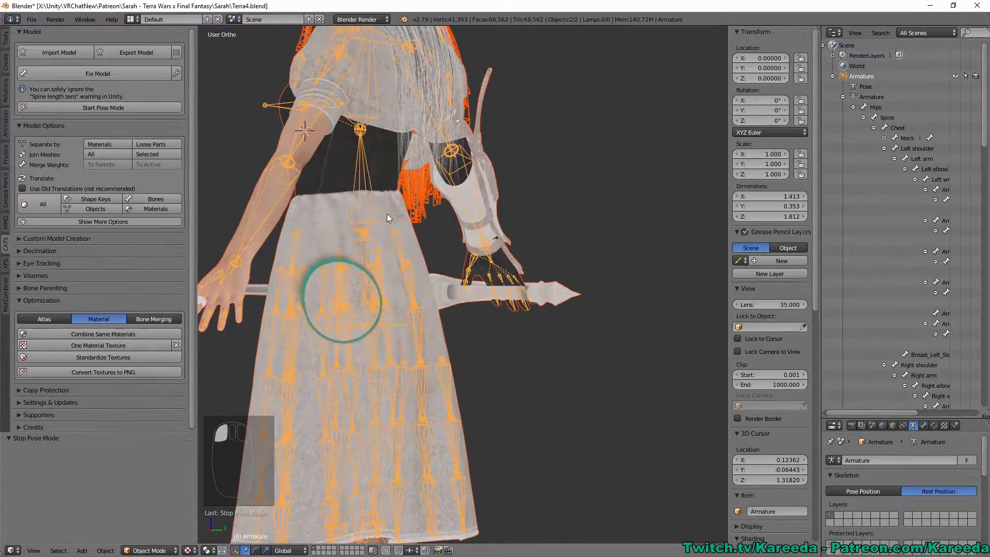
# In Edit Mode, parent the two upper back skirt bones beside the left leg to Hips and merge their weights to their parent
pyautogui.moveTo(386, 214); pyautogui.dragTo(359, 239, button='middle')
pyautogui.scroll(3, 495, 219)
pyautogui.scroll(1, 496, 221)
pyautogui.press('Tab')
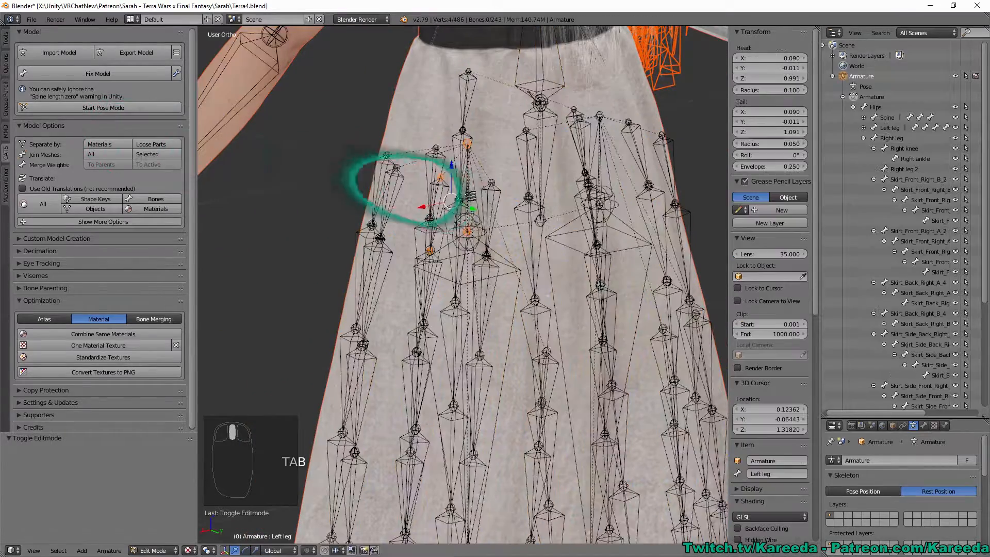
pyautogui.moveTo(467, 204); pyautogui.dragTo(385, 183, button='middle')
pyautogui.moveTo(437, 202); pyautogui.dragTo(214, 153, button='middle')
pyautogui.keyDown('shift'); pyautogui.rightClick(490, 261); pyautogui.keyUp('shift')
pyautogui.click(503, 150)
pyautogui.click(121, 166)
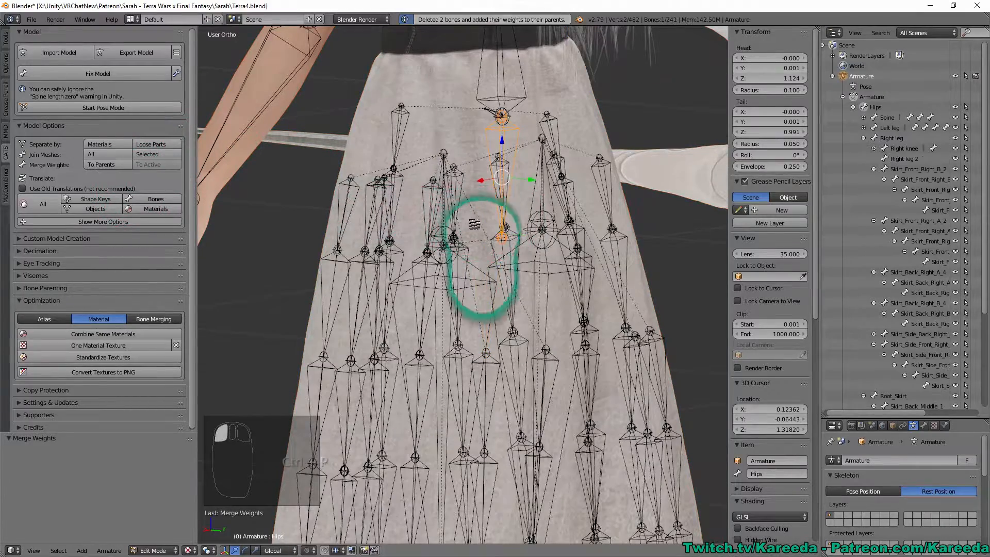
# Test the skirt in Pose Mode by rotating the Left leg bone about -75° around X, inspect it from the back, and stop posing
pyautogui.moveTo(486, 254); pyautogui.dragTo(162, 144, button='middle')
pyautogui.click(128, 110)
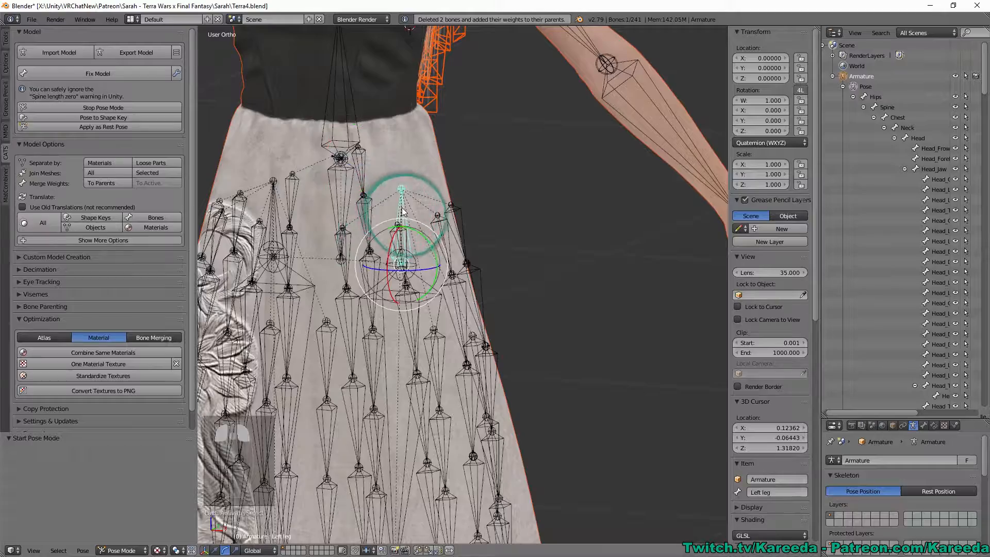
pyautogui.moveTo(402, 211); pyautogui.dragTo(386, 217, button='middle')
pyautogui.moveTo(394, 226); pyautogui.dragTo(515, 243)
pyautogui.scroll(-3, 515, 242)
pyautogui.moveTo(515, 242); pyautogui.dragTo(354, 230, button='middle')
pyautogui.scroll(3, 449, 279)
pyautogui.moveTo(454, 281); pyautogui.dragTo(426, 273, button='middle')
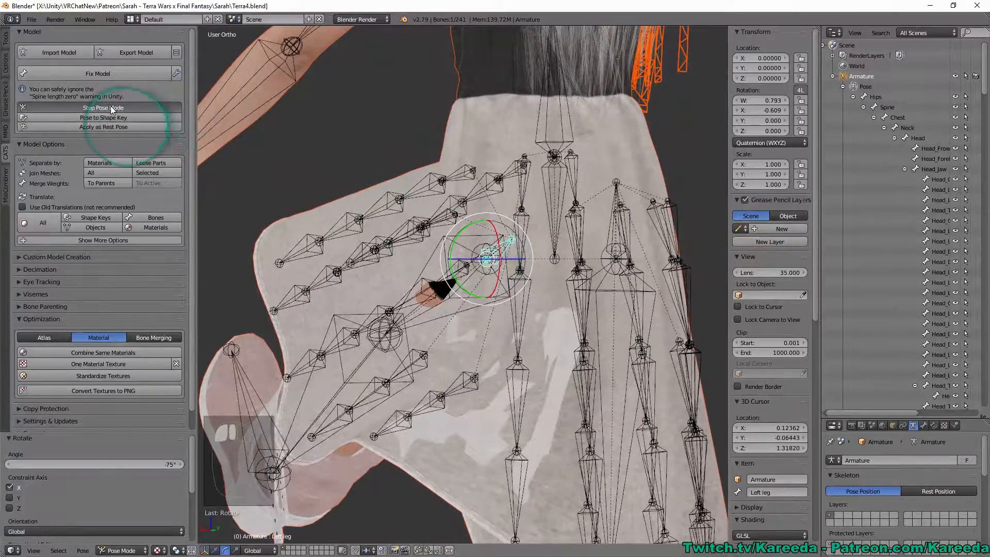
pyautogui.click(110, 107)
pyautogui.moveTo(463, 239); pyautogui.dragTo(566, 254, button='middle')
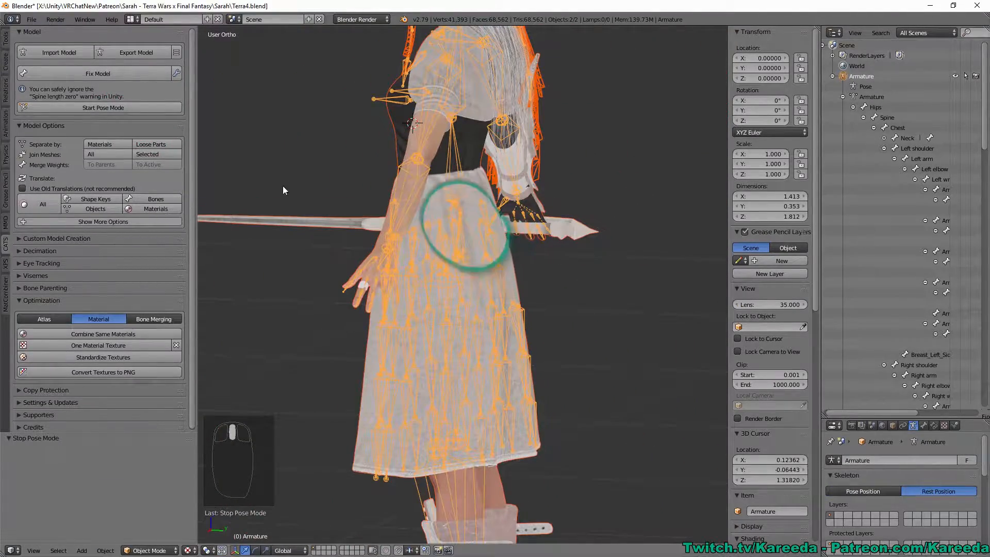
# Return the armature to Edit Mode and parent Skirt_Side_Back_Left_2 to Hips with Keep Offset
pyautogui.moveTo(282, 186); pyautogui.dragTo(511, 293, button='middle')
pyautogui.scroll(3, 479, 198)
pyautogui.scroll(3, 511, 293)
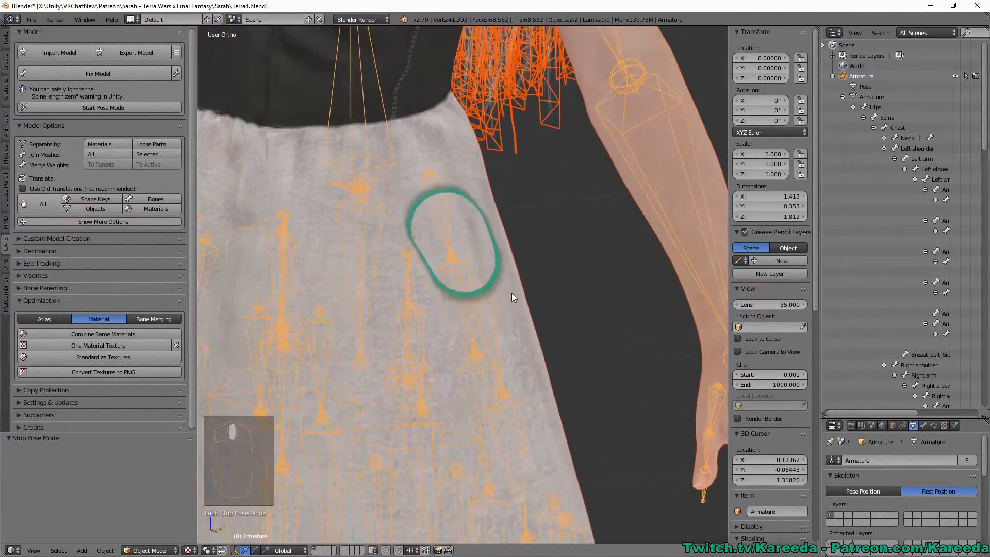
pyautogui.click(83, 107)
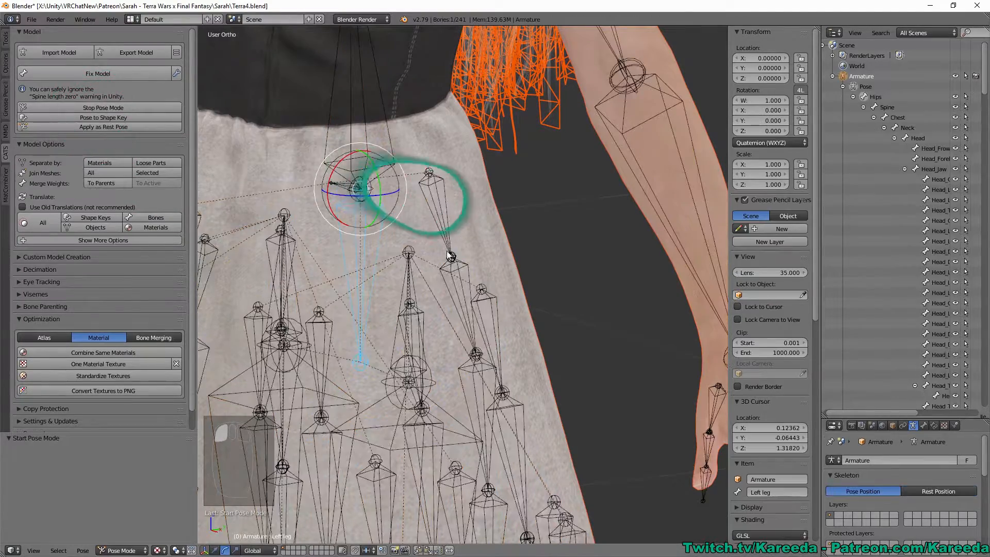
pyautogui.press('Tab')
pyautogui.rightClick(526, 346)
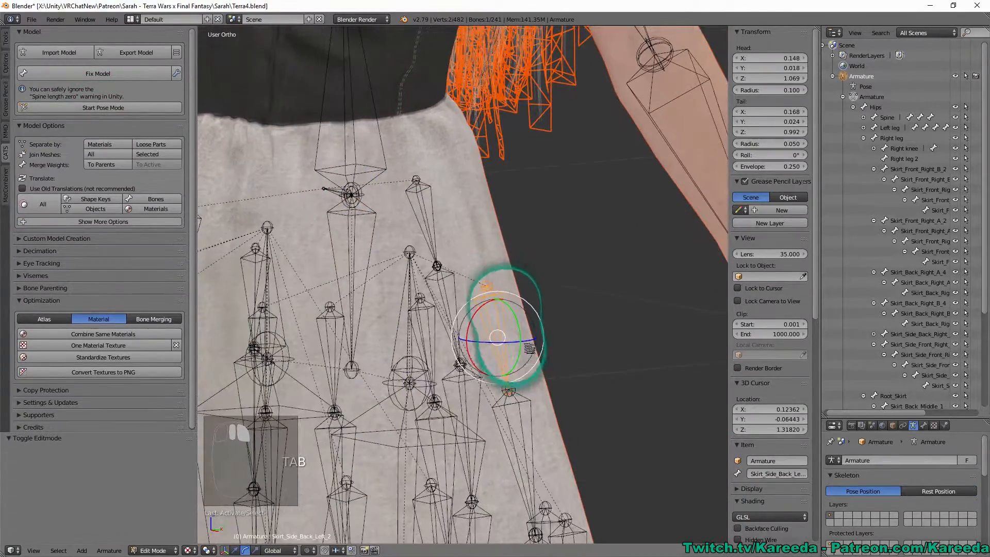
pyautogui.moveTo(530, 349); pyautogui.dragTo(261, 170, button='middle')
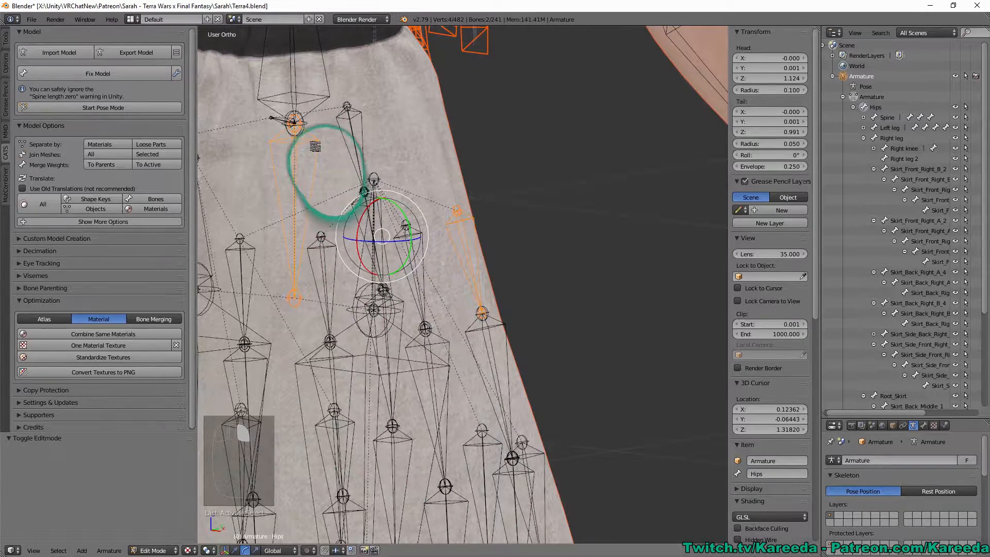
pyautogui.click(311, 144)
# Parent Skirt_Side_Back_Left_3 to the Left leg bone with Keep Offset
pyautogui.moveTo(314, 154); pyautogui.dragTo(500, 327, button='middle')
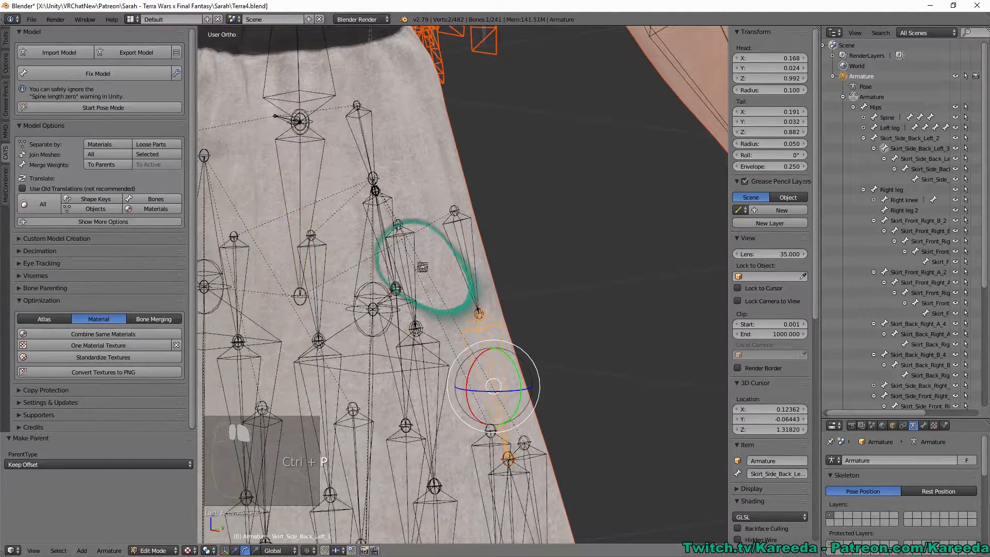
pyautogui.moveTo(422, 266); pyautogui.dragTo(387, 222, button='middle')
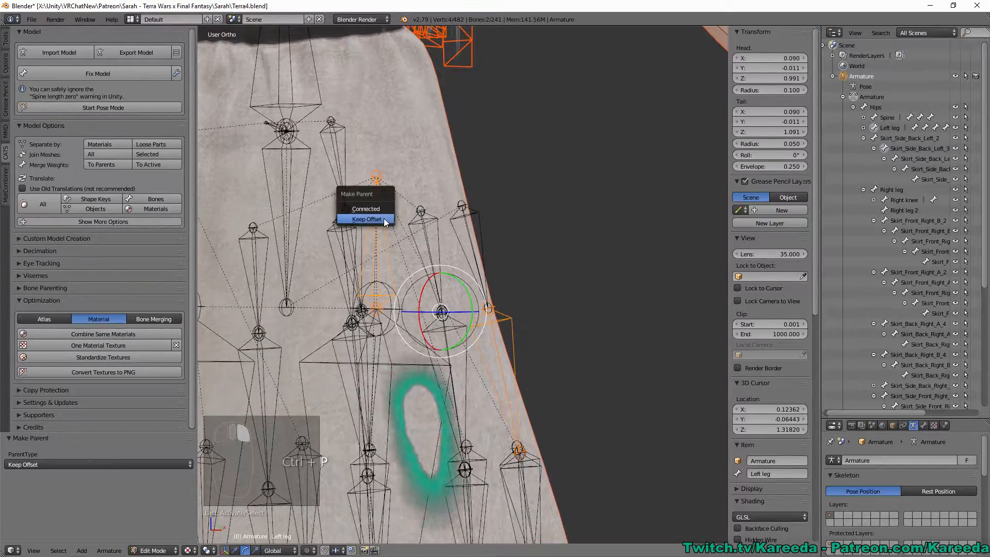
pyautogui.click(384, 219)
# Check the reparented left side of the skirt by rotating Left leg about -67° around X in Pose Mode, and leave Pose Mode
pyautogui.click(93, 111)
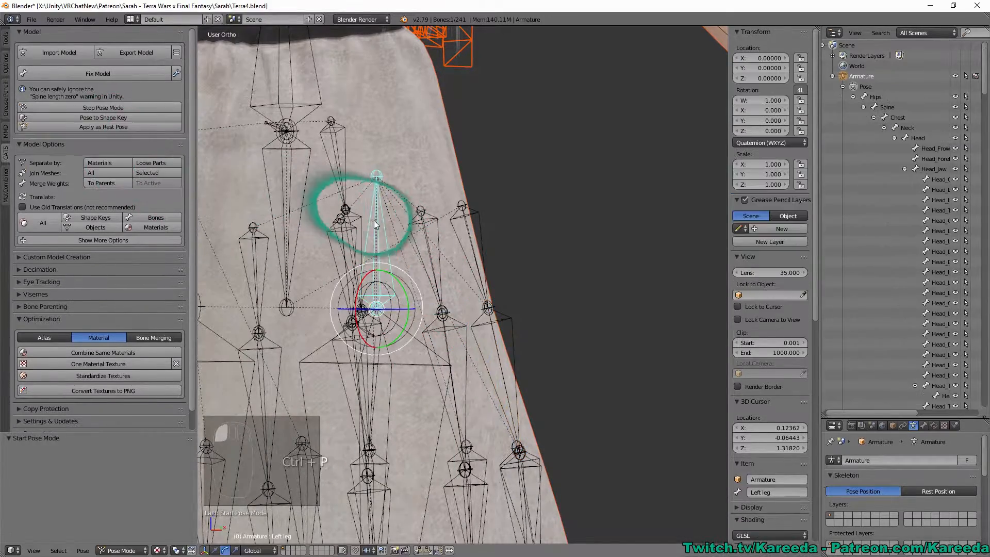
pyautogui.scroll(-4, 391, 231)
pyautogui.moveTo(392, 231); pyautogui.dragTo(363, 253, button='middle')
pyautogui.moveTo(404, 265); pyautogui.dragTo(446, 258)
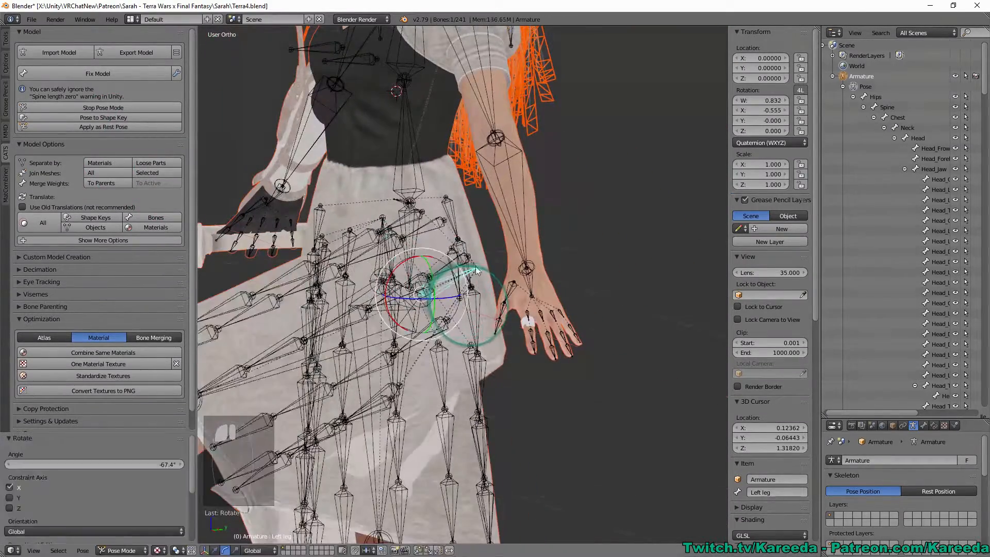
pyautogui.moveTo(454, 252); pyautogui.dragTo(431, 252, button='middle')
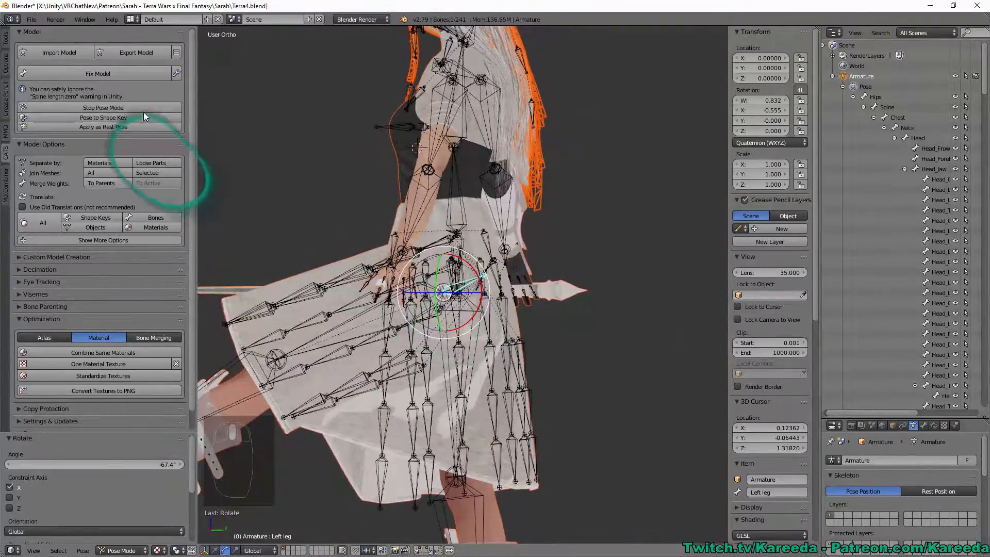
pyautogui.click(144, 108)
# Reopen the armature in Edit Mode and merge the weights of Skirt_Side_Back_Left_2 to its parent
pyautogui.moveTo(282, 131); pyautogui.dragTo(409, 209, button='middle')
pyautogui.scroll(5, 466, 229)
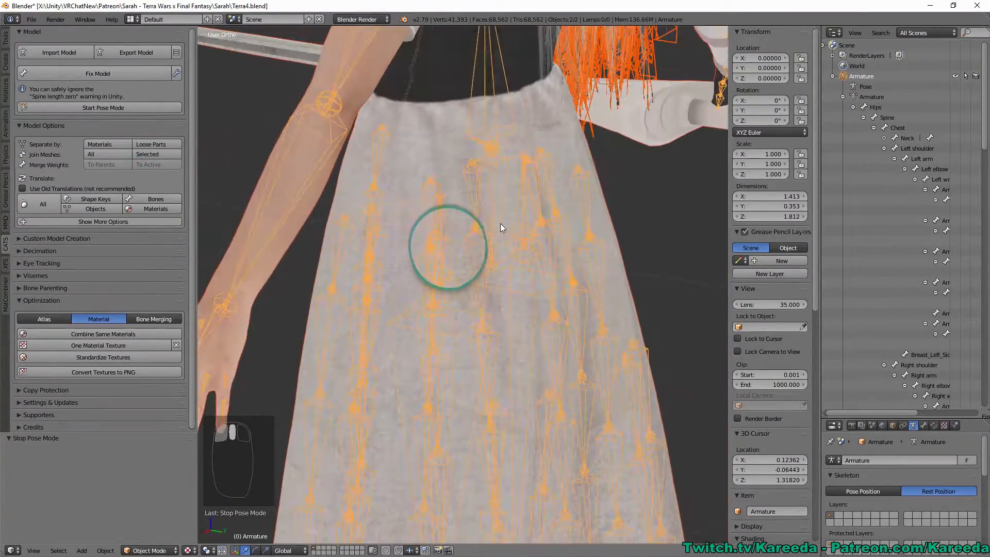
pyautogui.moveTo(537, 227); pyautogui.dragTo(464, 258, button='middle')
pyautogui.press('Tab')
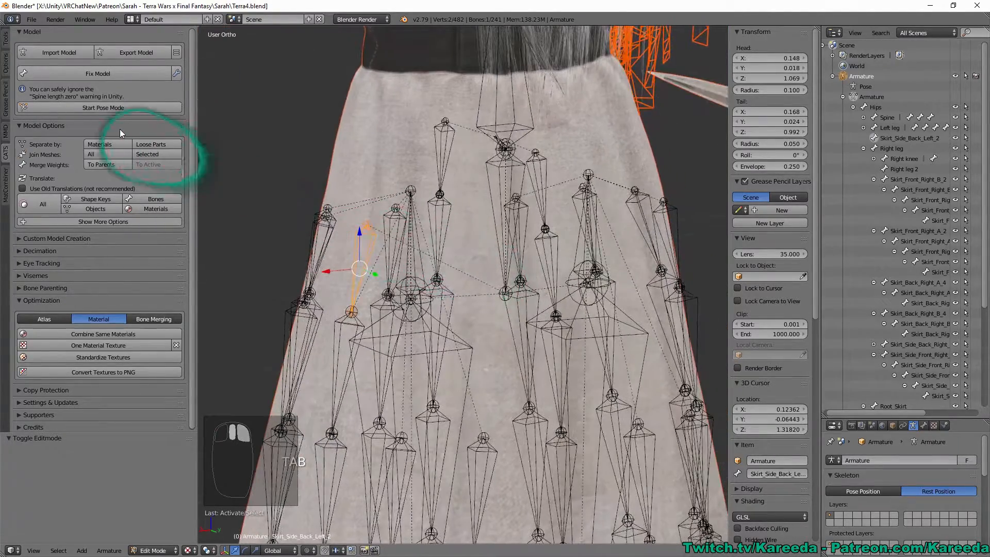
pyautogui.click(111, 164)
# Merge the matching upper side-back bone on the right to its parent and parent the bone below it to the Right leg bone
pyautogui.scroll(-3, 364, 254)
pyautogui.moveTo(364, 255); pyautogui.dragTo(502, 200, button='middle')
pyautogui.rightClick(488, 252)
pyautogui.click(166, 162)
pyautogui.hotkey('ctrl', 'p')
# Deselect all bones and save the Blender file over the existing one
pyautogui.press('a')
pyautogui.scroll(-2, 502, 199)
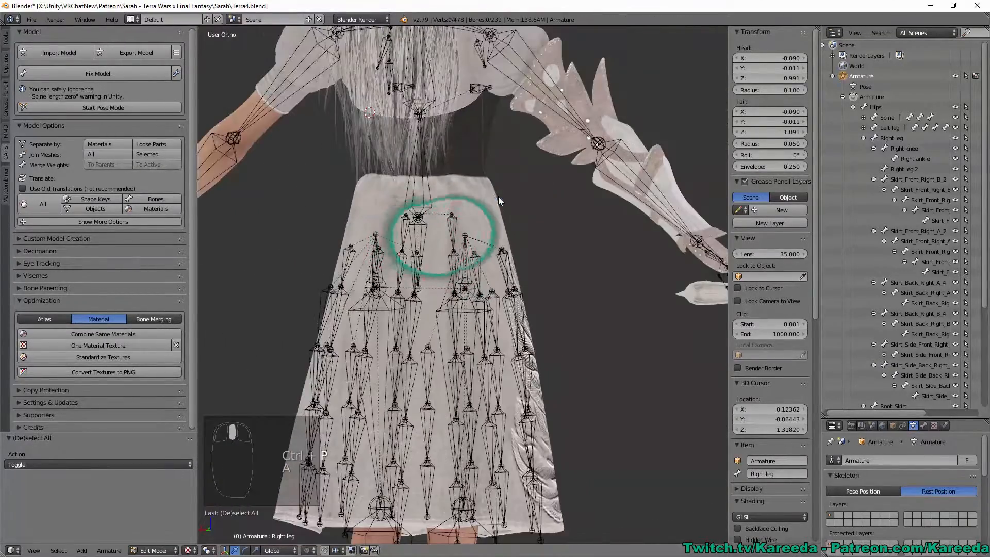
pyautogui.hotkey('ctrl', 's')
pyautogui.click(502, 200)
# Examine the layout of the remaining skirt bone chains around the front and sides of the skirt
pyautogui.scroll(3, 614, 238)
pyautogui.moveTo(614, 239); pyautogui.dragTo(504, 224, button='middle')
pyautogui.scroll(-5, 608, 241)
pyautogui.scroll(1, 565, 281)
pyautogui.scroll(1, 456, 197)
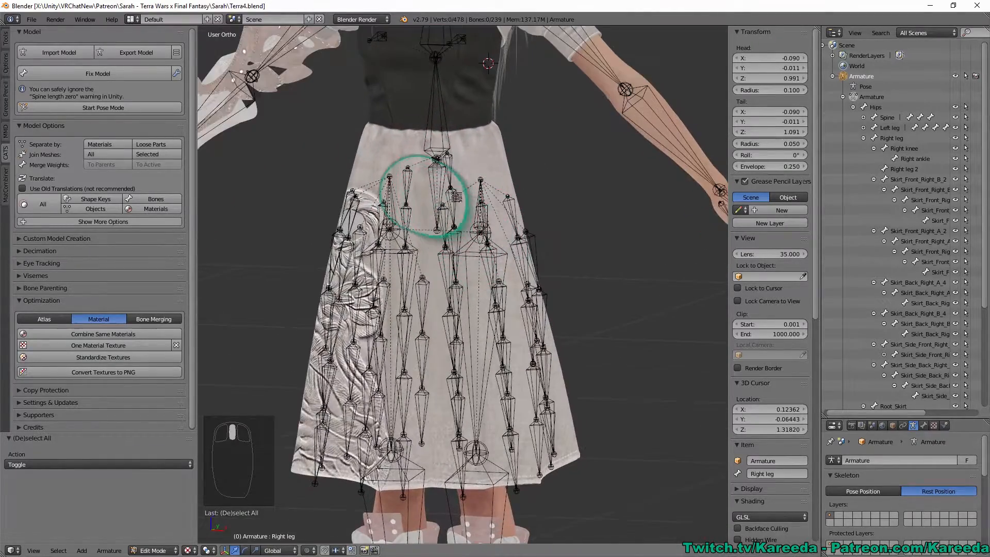
pyautogui.scroll(1, 413, 226)
pyautogui.moveTo(418, 208); pyautogui.dragTo(464, 251, button='middle')
pyautogui.scroll(-1, 466, 204)
pyautogui.moveTo(444, 326); pyautogui.dragTo(480, 281, button='middle')
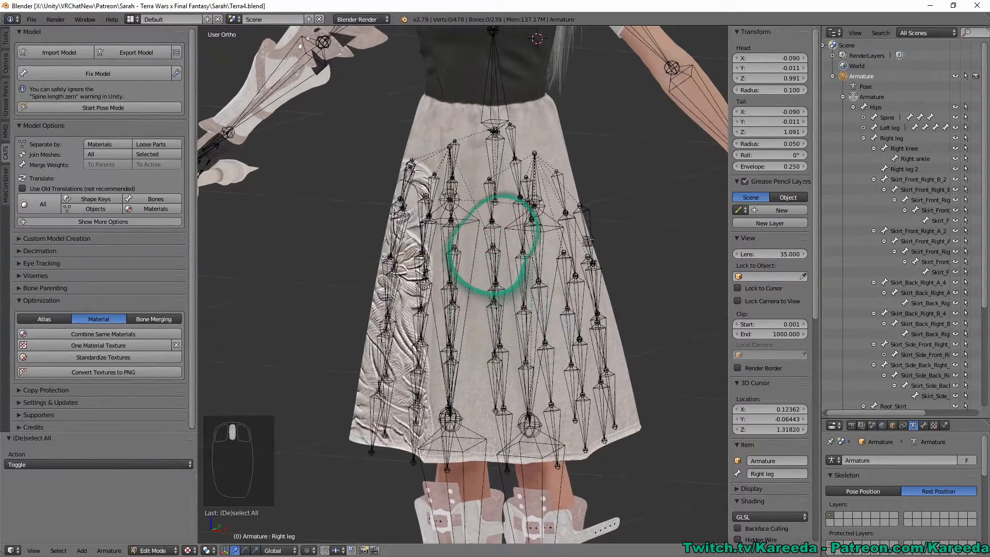
pyautogui.moveTo(494, 245); pyautogui.dragTo(495, 371, button='middle')
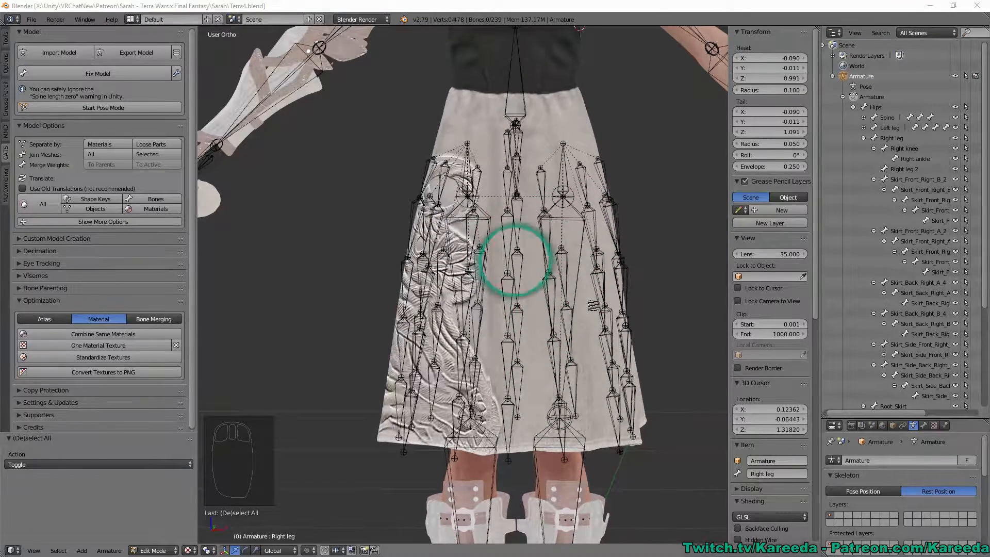
# Merge the weights of Skirt_Front_Middle_1 and Skirt_Back_Middle_1 to their parents
pyautogui.scroll(2, 515, 259)
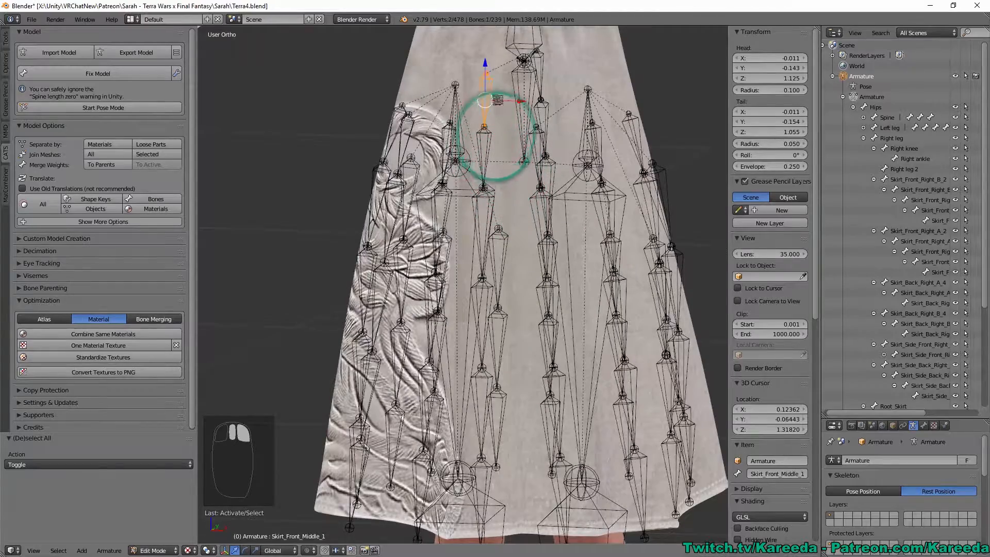
pyautogui.moveTo(495, 135); pyautogui.dragTo(464, 206, button='middle')
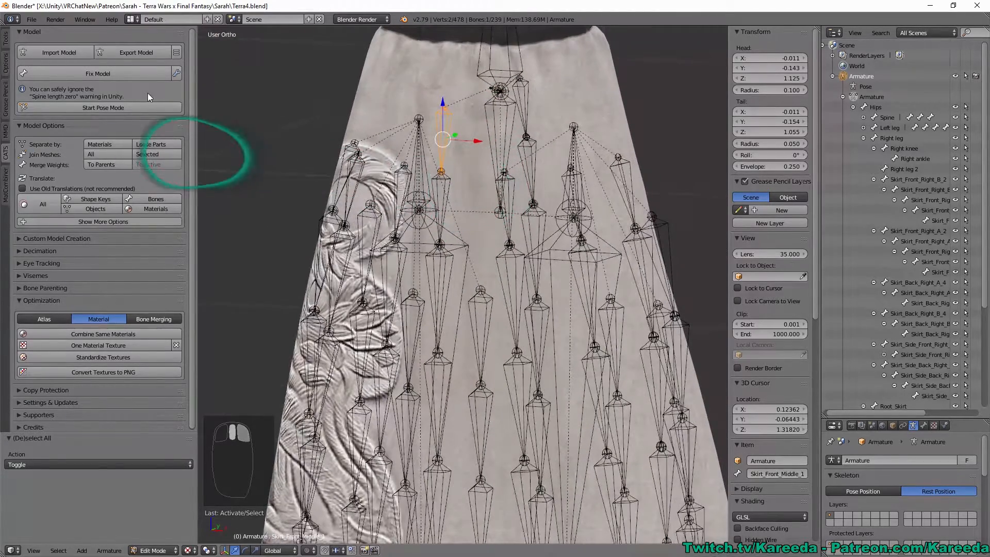
pyautogui.click(96, 166)
pyautogui.rightClick(524, 103)
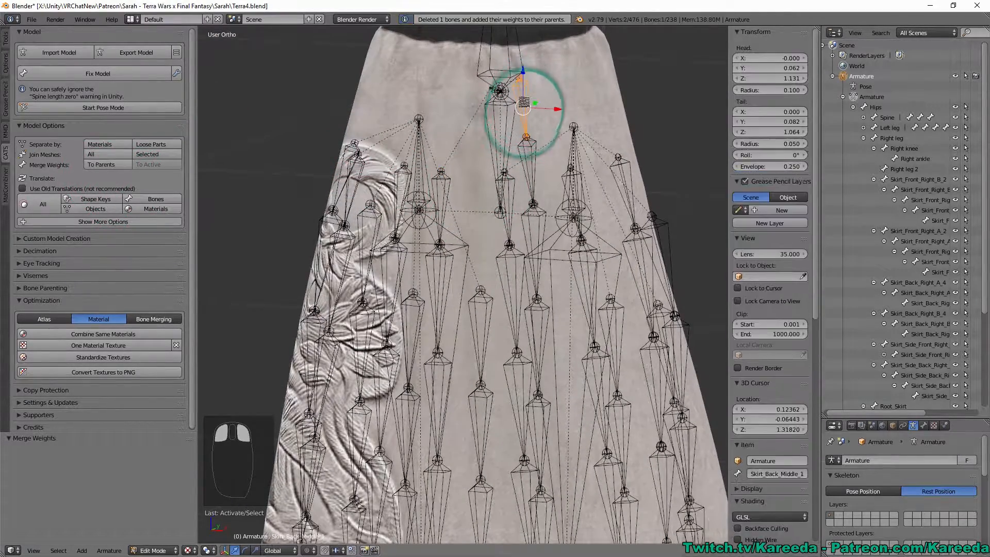
pyautogui.moveTo(524, 104); pyautogui.dragTo(508, 99, button='middle')
pyautogui.click(104, 163)
# Clear the bone selection
pyautogui.moveTo(331, 121); pyautogui.dragTo(421, 235, button='middle')
pyautogui.scroll(-2, 536, 155)
pyautogui.keyDown('shift'); pyautogui.moveTo(554, 366); pyautogui.dragTo(484, 183, button='middle'); pyautogui.keyUp('shift')
pyautogui.scroll(2, 464, 206)
pyautogui.press('a')
pyautogui.press('a')
pyautogui.press('a')
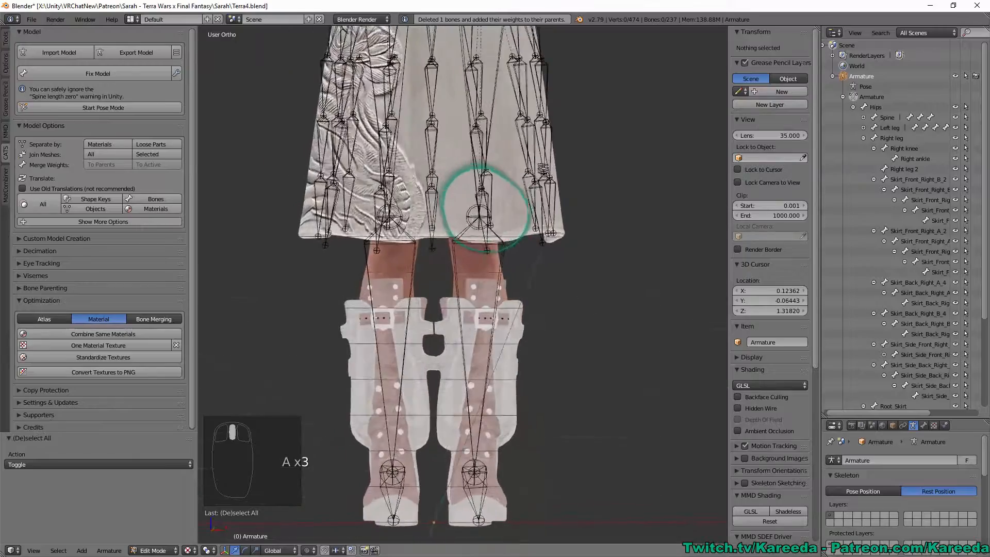
# Select the second- and third-row left skirt bones, including Skirt_Front_Left_A_2, Skirt_Front_Left_B_2 and Skirt_Side_Front_Left_2 and 3, and merge their weights to their parents
pyautogui.scroll(-2, 472, 183)
pyautogui.rightClick(451, 122)
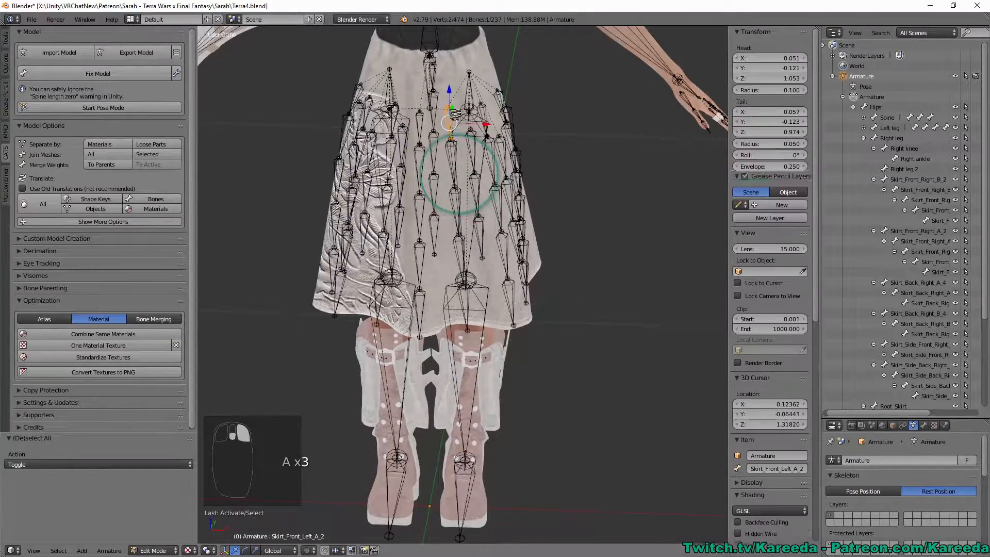
pyautogui.moveTo(490, 157); pyautogui.dragTo(439, 215, button='middle')
pyautogui.scroll(2, 441, 217)
pyautogui.scroll(3, 441, 217)
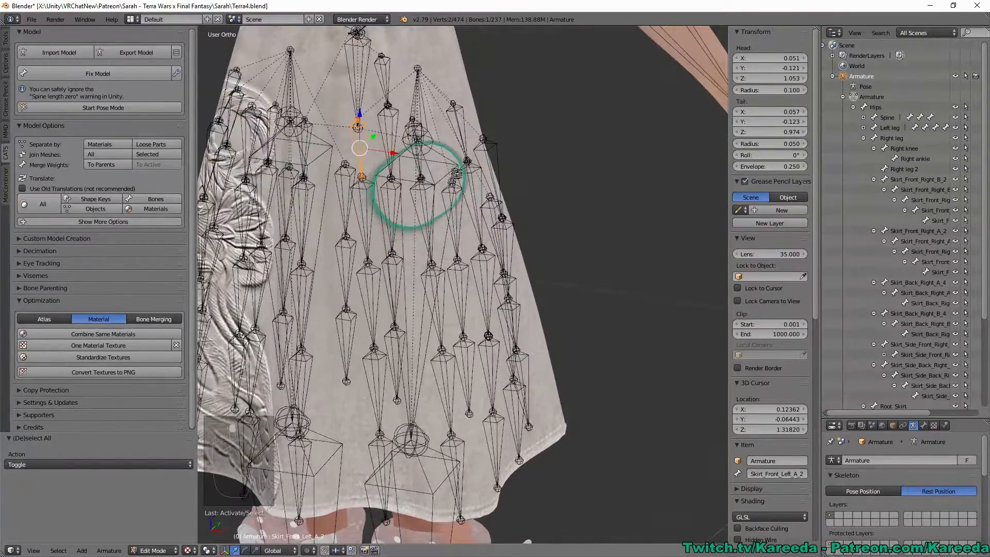
pyautogui.moveTo(457, 174); pyautogui.dragTo(472, 100, button='middle')
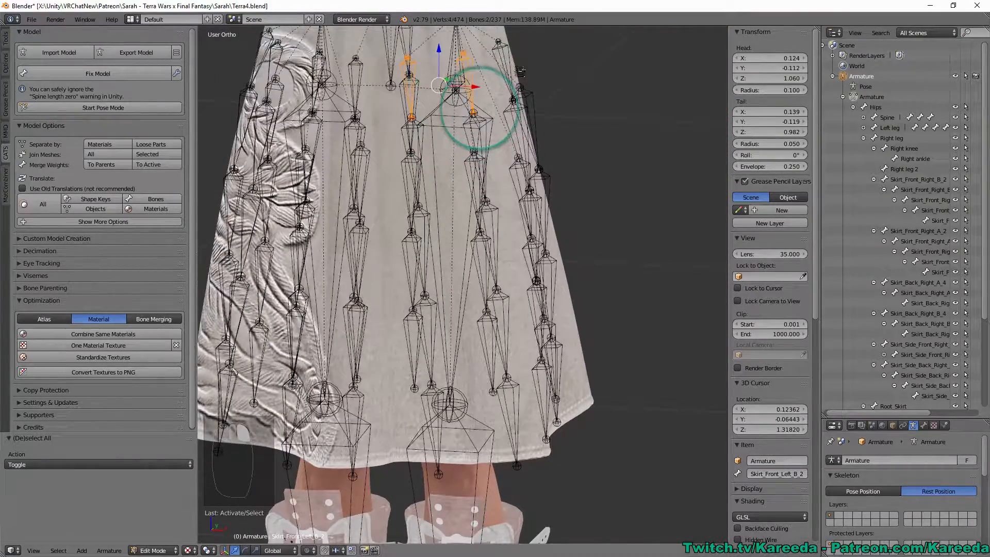
pyautogui.moveTo(519, 70); pyautogui.dragTo(474, 172, button='middle')
pyautogui.keyDown('shift'); pyautogui.rightClick(441, 195); pyautogui.keyUp('shift')
pyautogui.keyDown('shift'); pyautogui.rightClick(461, 170); pyautogui.keyUp('shift')
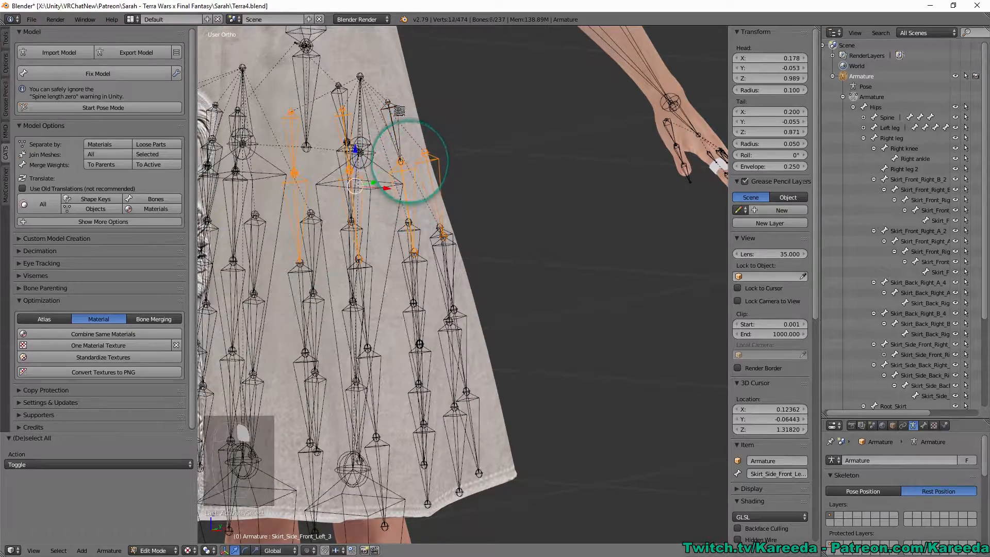
pyautogui.keyDown('shift'); pyautogui.rightClick(399, 110); pyautogui.keyUp('shift')
pyautogui.moveTo(399, 110); pyautogui.dragTo(417, 119, button='middle')
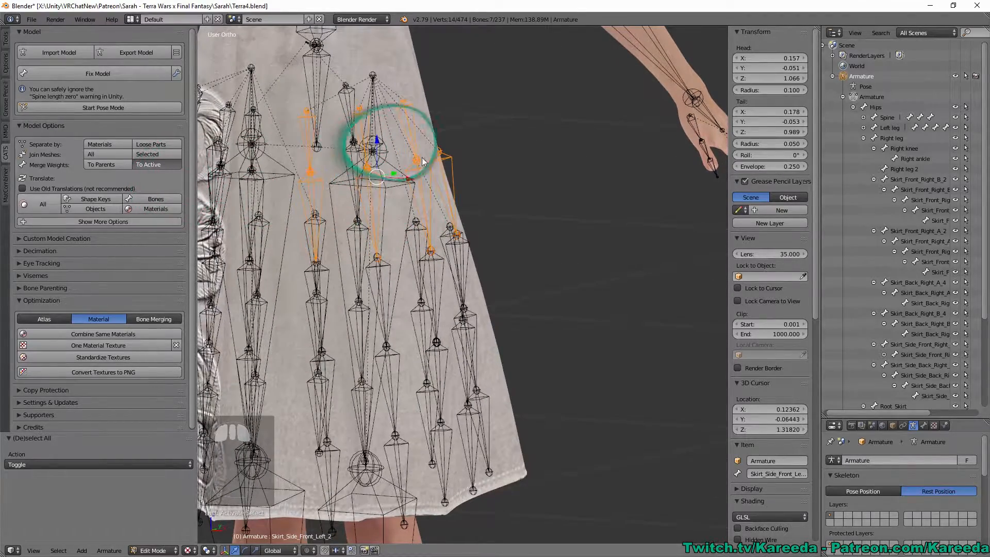
pyautogui.moveTo(459, 156); pyautogui.dragTo(475, 160, button='middle')
# Select the fourth-row left skirt bones, including Skirt_Back_Left_A_4, merge their weights into Skirt_Side_Front_Left_4, and clear the selection
pyautogui.moveTo(491, 213)
pyautogui.keyDown('shift'); pyautogui.mouseDown(button='middle')
pyautogui.moveTo(453, 173)
pyautogui.moveTo(437, 212)
pyautogui.moveTo(453, 206)
pyautogui.moveTo(428, 222)
pyautogui.moveTo(434, 239)
pyautogui.moveTo(354, 243)
pyautogui.moveTo(506, 223)
pyautogui.mouseUp(button='middle'); pyautogui.keyUp('shift')
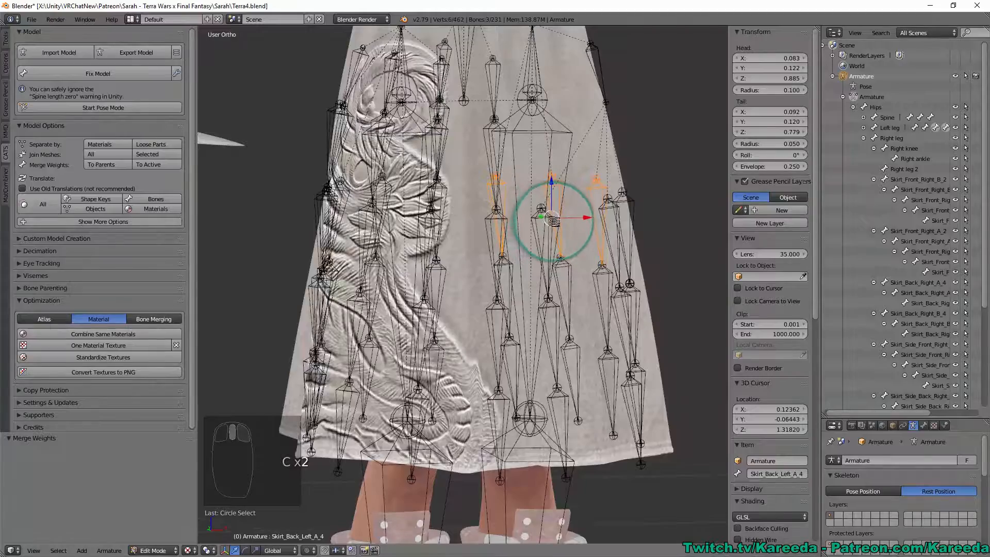
pyautogui.keyDown('shift'); pyautogui.rightClick(546, 229); pyautogui.keyUp('shift')
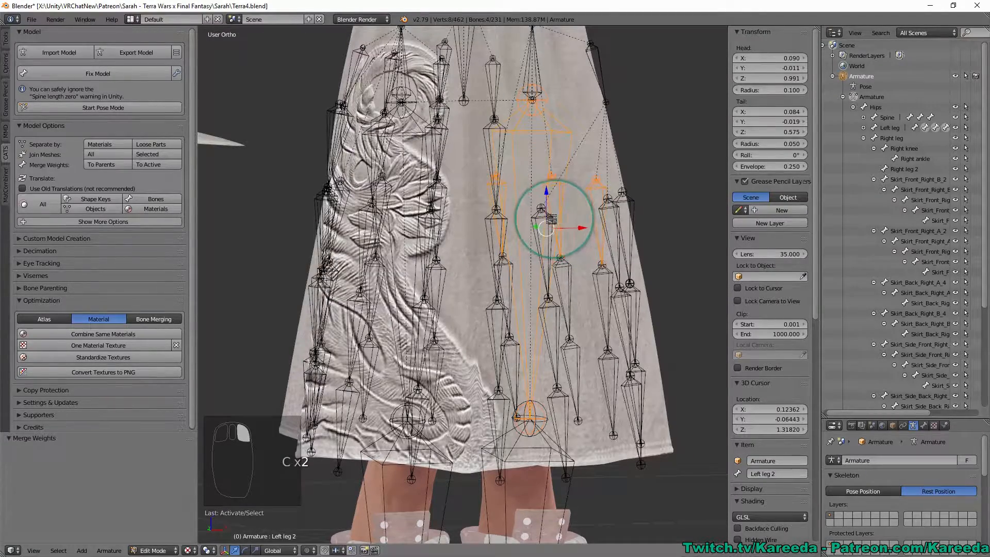
pyautogui.keyDown('shift'); pyautogui.rightClick(556, 143); pyautogui.keyUp('shift')
pyautogui.moveTo(592, 221); pyautogui.dragTo(567, 207, button='middle')
pyautogui.keyDown('shift'); pyautogui.rightClick(572, 213); pyautogui.keyUp('shift')
pyautogui.keyDown('shift'); pyautogui.rightClick(567, 206); pyautogui.keyUp('shift')
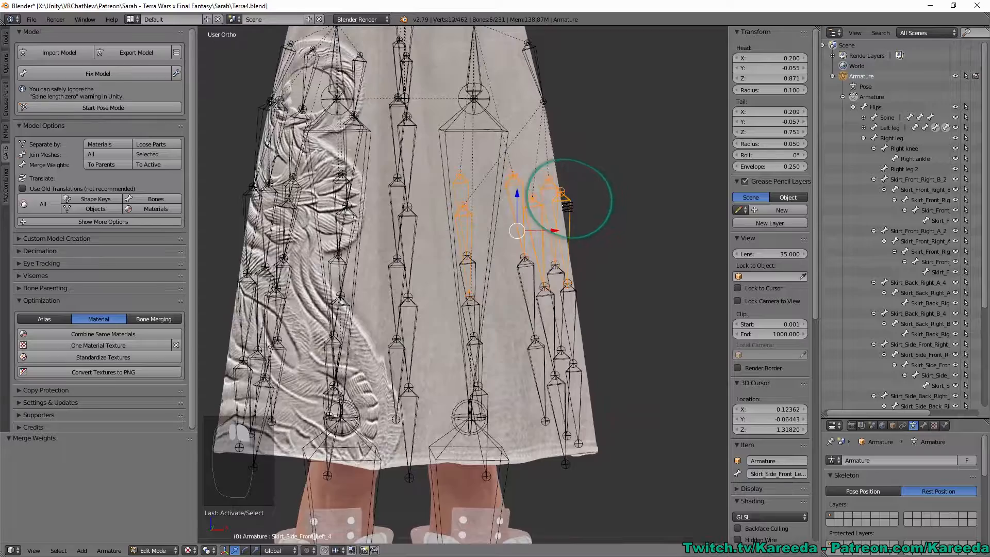
pyautogui.click(163, 167)
pyautogui.scroll(4, 516, 227)
pyautogui.press('a')
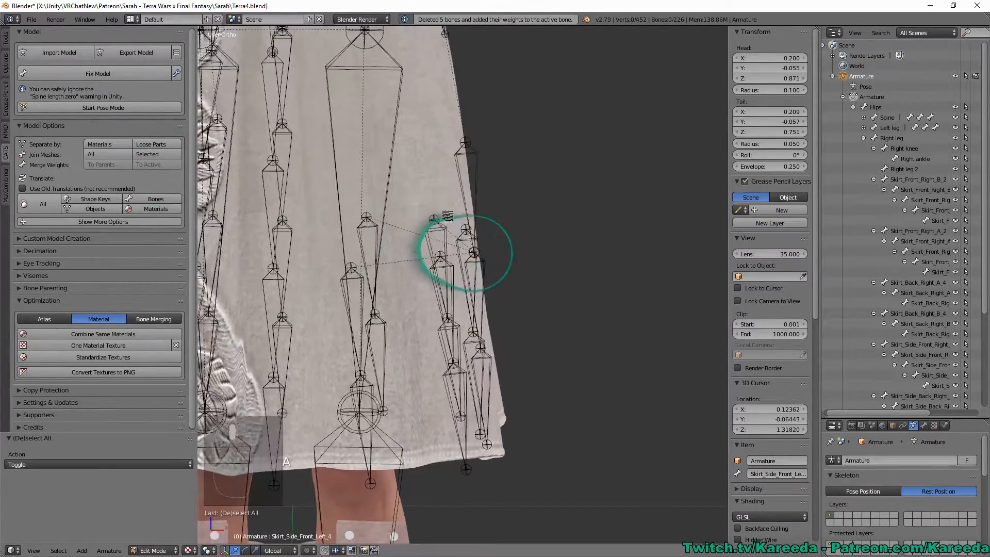
# Select the fifth-row left skirt bones, including Skirt_Front_Left_A_5, and merge their weights to their parents
pyautogui.moveTo(448, 216); pyautogui.dragTo(450, 216, button='middle')
pyautogui.press('c')
pyautogui.moveTo(403, 264); pyautogui.dragTo(408, 247, button='middle')
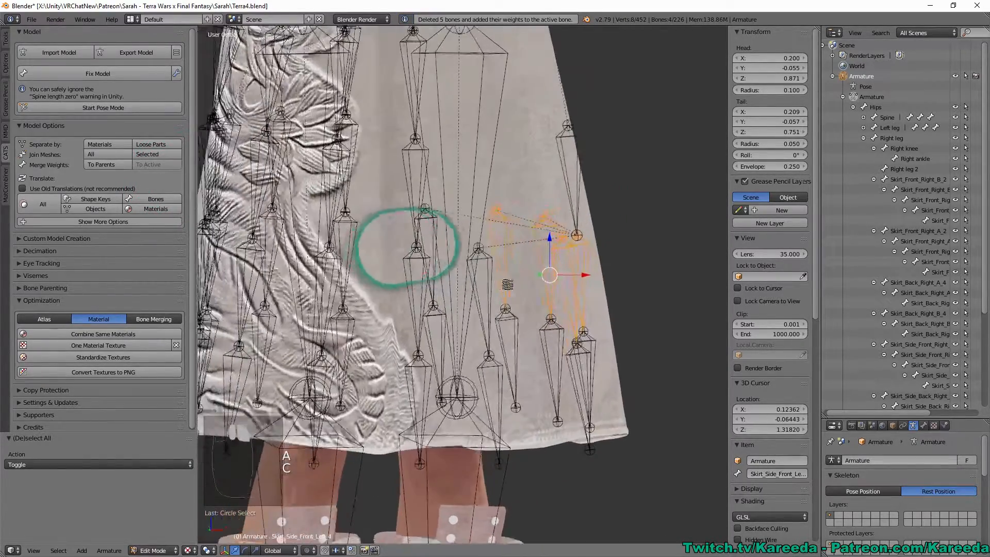
pyautogui.moveTo(494, 272)
pyautogui.mouseDown(button='middle')
pyautogui.moveTo(401, 269)
pyautogui.moveTo(430, 258)
pyautogui.mouseUp(button='middle')
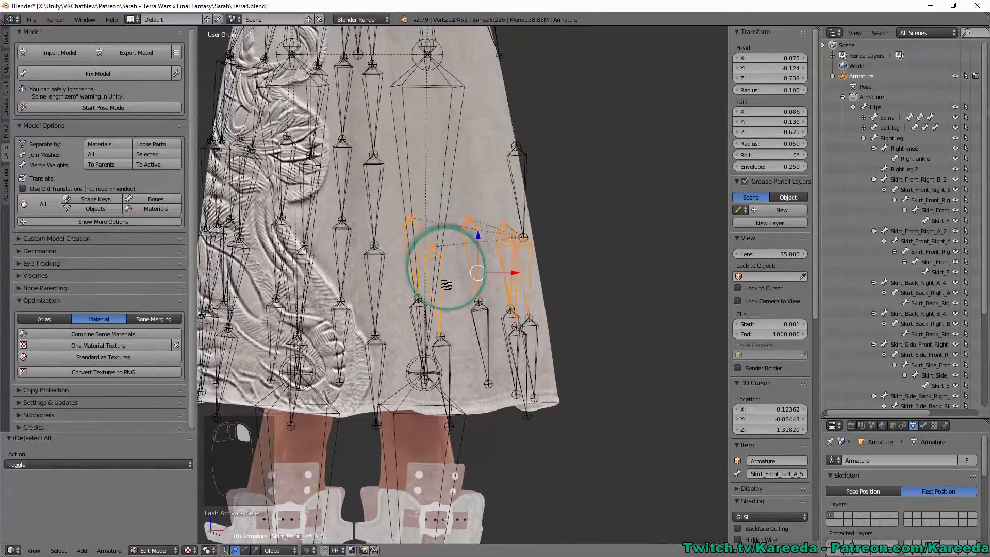
pyautogui.click(98, 164)
# Select the sixth-row left skirt bones, merge their weights into Skirt_Side_Front_Left_6, and clear the selection
pyautogui.moveTo(475, 247); pyautogui.dragTo(407, 309, button='middle')
pyautogui.rightClick(373, 333)
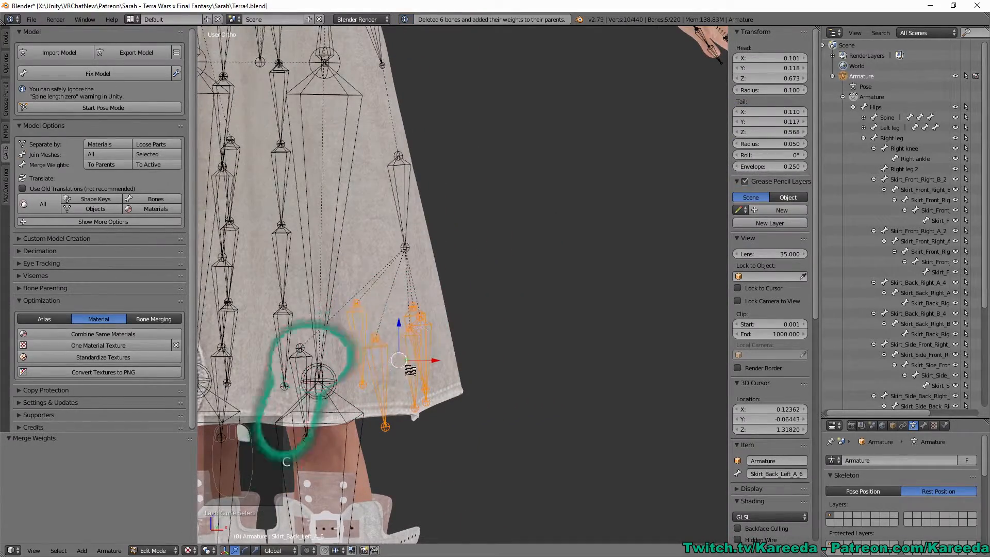
pyautogui.moveTo(410, 370); pyautogui.dragTo(367, 351, button='middle')
pyautogui.keyDown('shift'); pyautogui.rightClick(433, 371); pyautogui.keyUp('shift')
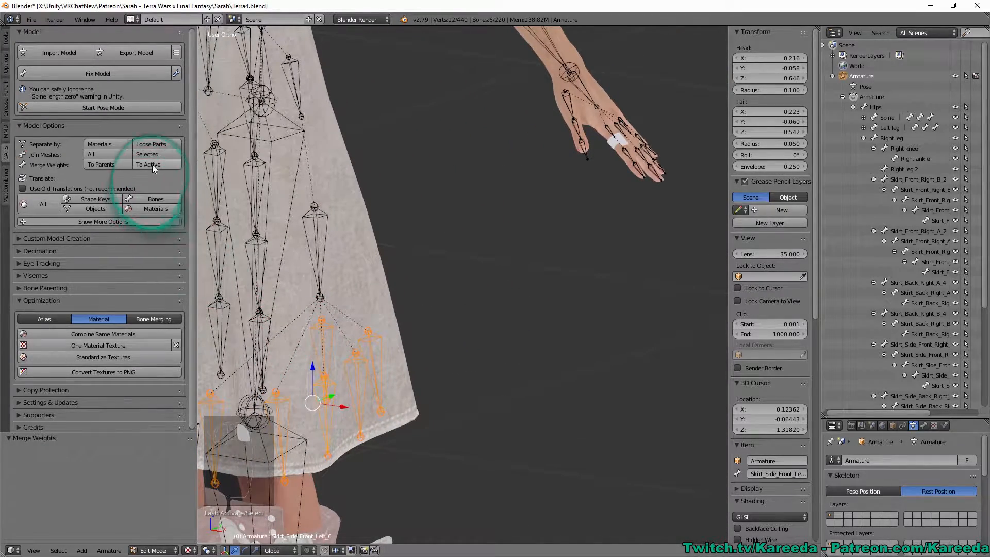
pyautogui.hotkey('ctrl', 'p')
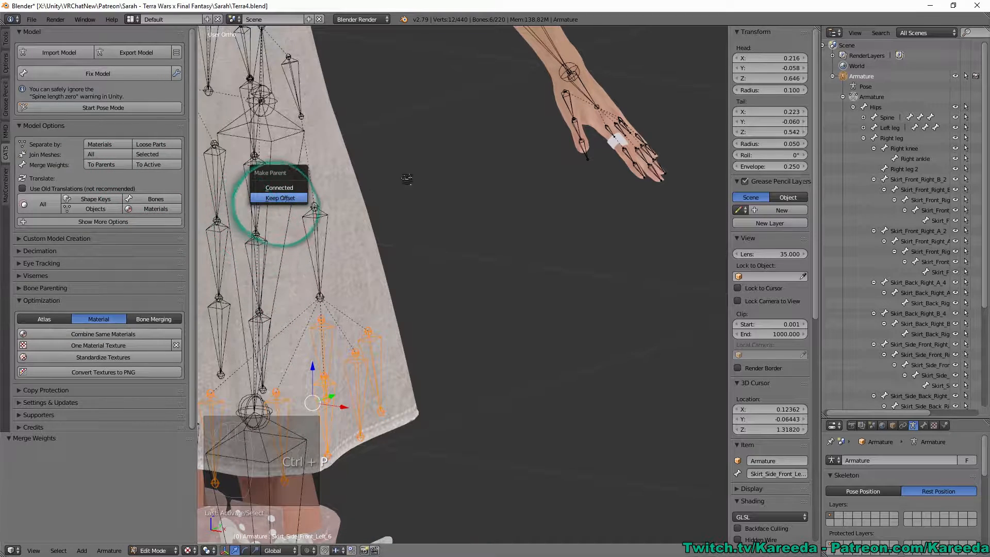
pyautogui.click(283, 197)
pyautogui.click(165, 166)
pyautogui.moveTo(303, 331); pyautogui.dragTo(415, 184, button='middle')
pyautogui.press('a')
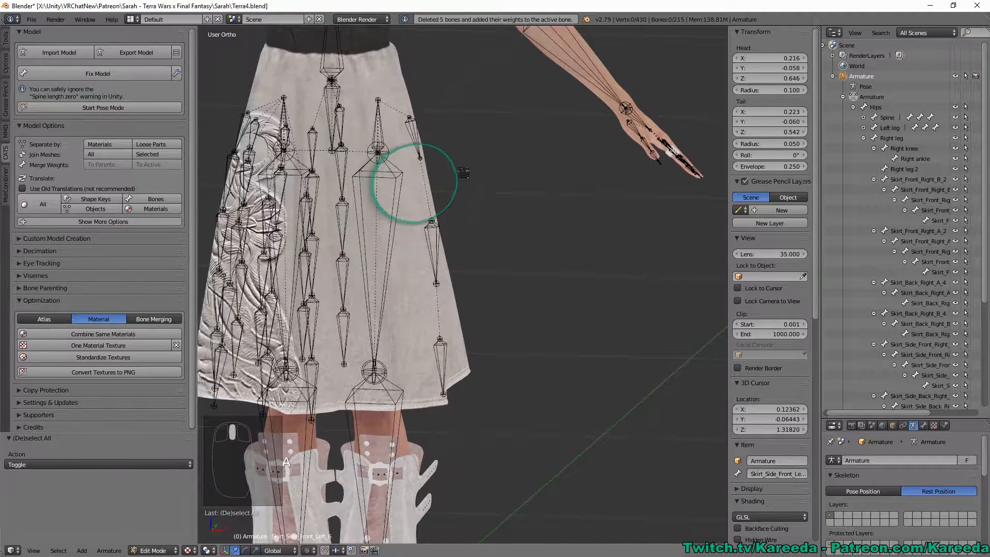
# Test the merged left side of the skirt in pose mode with trial bone rotations, undo them, and leave pose mode
pyautogui.click(98, 108)
pyautogui.moveTo(380, 127); pyautogui.dragTo(360, 146, button='middle')
pyautogui.moveTo(358, 143); pyautogui.dragTo(426, 127)
pyautogui.scroll(-3, 430, 134)
pyautogui.moveTo(431, 134); pyautogui.dragTo(450, 189, button='middle')
pyautogui.hotkey('ctrl', 'z')
pyautogui.scroll(1, 472, 173)
pyautogui.rightClick(467, 195)
pyautogui.moveTo(414, 139)
pyautogui.mouseDown()
pyautogui.moveTo(402, 144)
pyautogui.moveTo(428, 153)
pyautogui.mouseUp()
pyautogui.moveTo(428, 152); pyautogui.dragTo(438, 156, button='middle')
pyautogui.hotkey('ctrl', 'z')
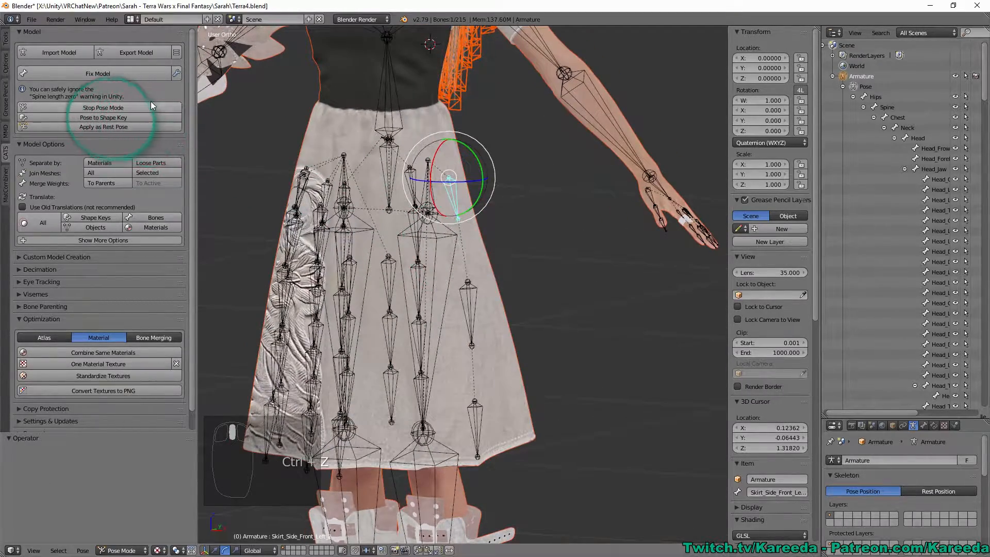
pyautogui.click(151, 106)
pyautogui.moveTo(466, 217); pyautogui.dragTo(369, 199, button='middle')
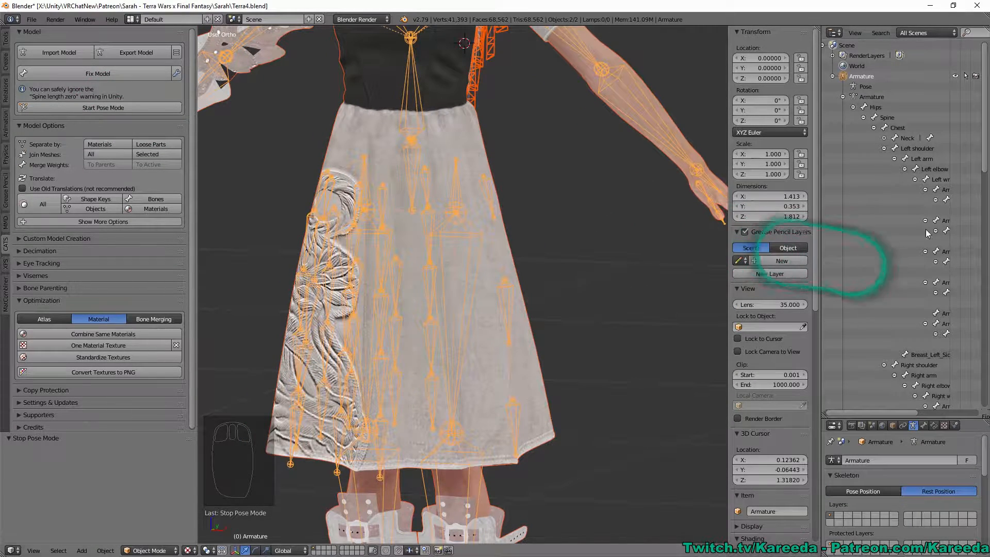
# Save the Terra4.blend file
pyautogui.hotkey('ctrl', 'z')
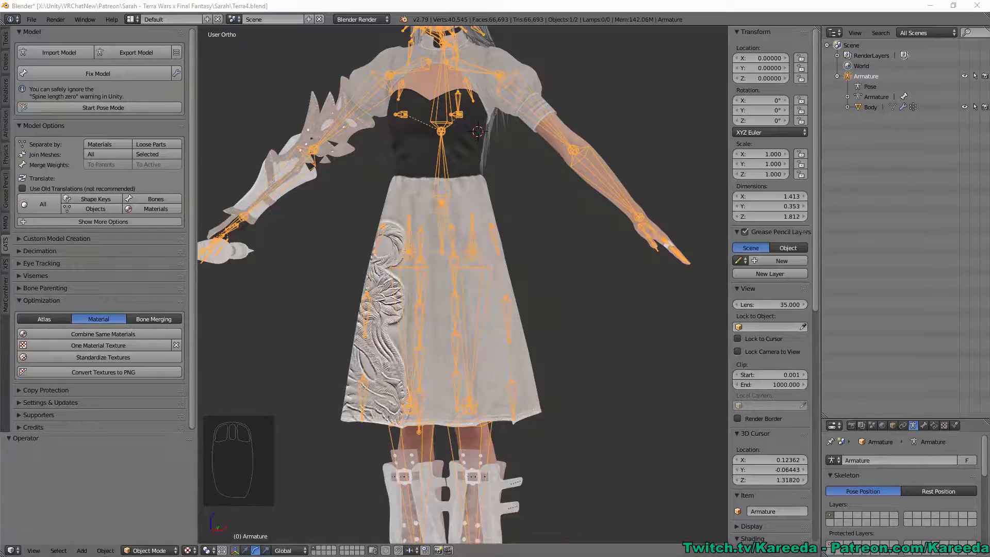
pyautogui.moveTo(553, 261); pyautogui.dragTo(590, 286, button='middle')
pyautogui.scroll(-2, 598, 298)
pyautogui.scroll(2, 591, 293)
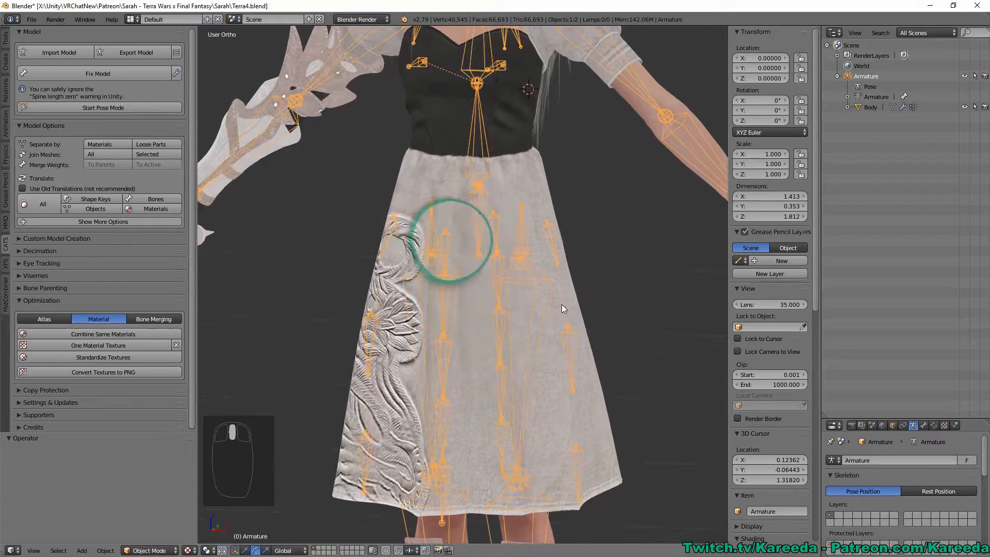
pyautogui.hotkey('ctrl', 's')
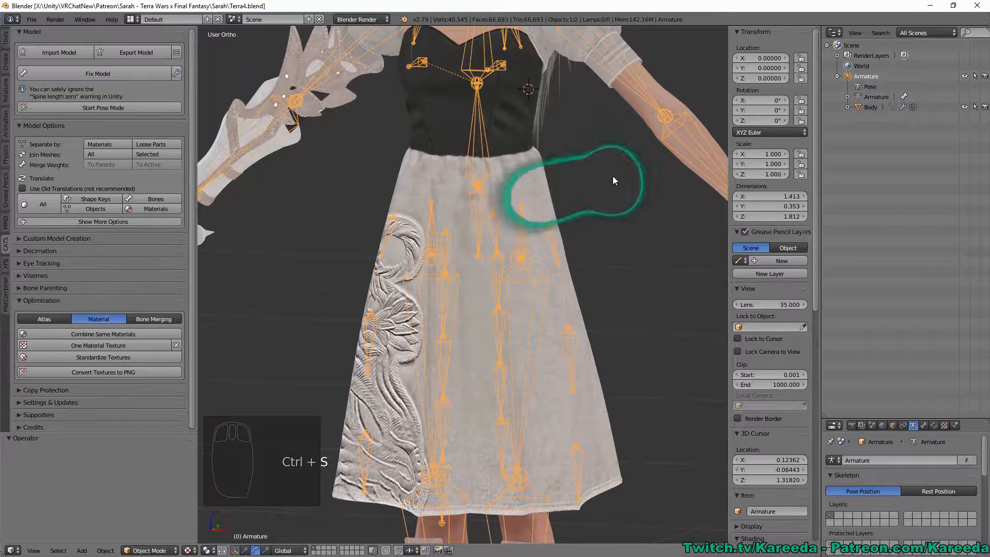
pyautogui.scroll(2, 613, 175)
pyautogui.scroll(-2, 496, 222)
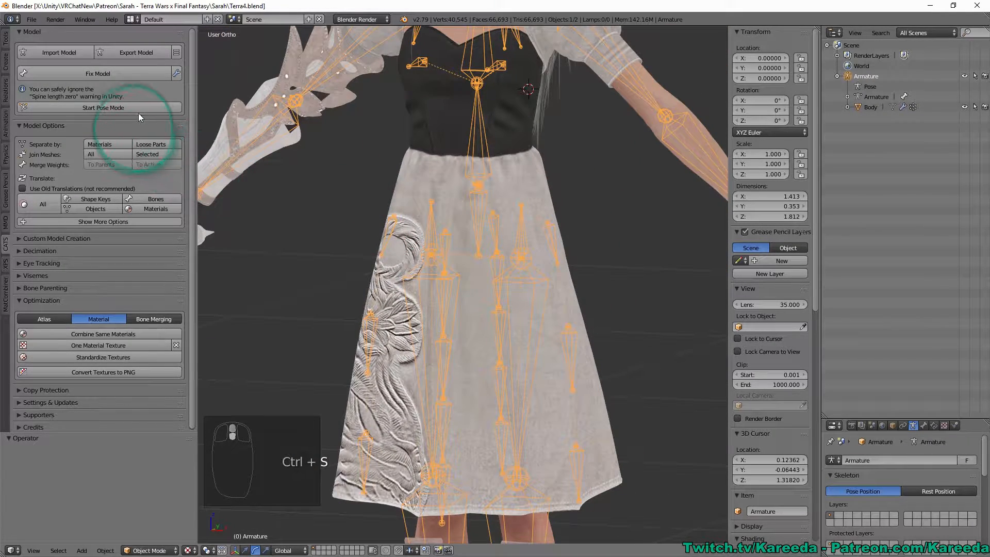
# Parent the topmost front middle skirt bone to the Left leg bone, keeping its offset
pyautogui.press('Tab')
pyautogui.rightClick(451, 241)
pyautogui.moveTo(454, 243); pyautogui.dragTo(489, 240, button='middle')
pyautogui.keyDown('shift'); pyautogui.moveTo(523, 225); pyautogui.dragTo(495, 231, button='middle'); pyautogui.keyUp('shift')
pyautogui.scroll(1, 495, 231)
pyautogui.keyDown('shift'); pyautogui.rightClick(503, 229); pyautogui.keyUp('shift')
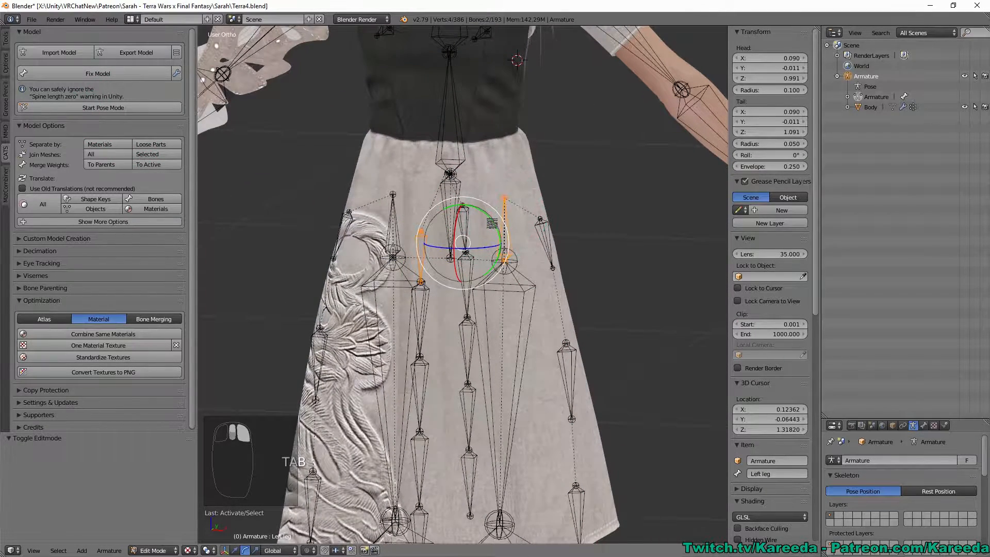
pyautogui.hotkey('ctrl', 'p')
pyautogui.click(486, 223)
pyautogui.moveTo(520, 223); pyautogui.dragTo(509, 224, button='middle')
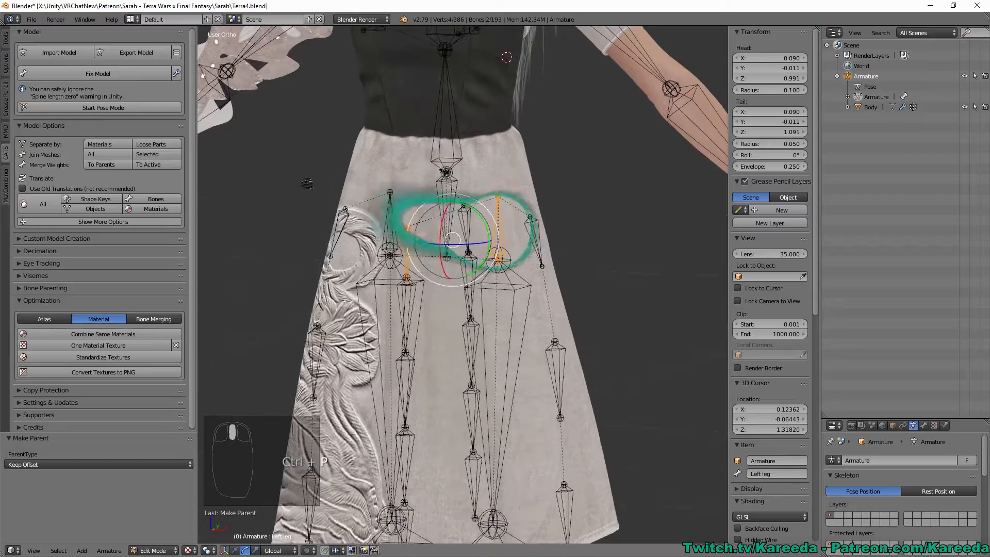
# Test the front middle skirt area in pose mode by rotating the legs, and undo the trial rotations
pyautogui.click(142, 111)
pyautogui.moveTo(492, 225); pyautogui.dragTo(552, 216)
pyautogui.moveTo(552, 216); pyautogui.dragTo(447, 207, button='middle')
pyautogui.moveTo(424, 220); pyautogui.dragTo(413, 274)
pyautogui.moveTo(412, 275); pyautogui.dragTo(437, 249, button='middle')
pyautogui.hotkey('ctrl', 'z')
pyautogui.hotkey('ctrl', 'z')
# Rotate the Right leg and Left leg bones together about -78° around X to check the skirt, and leave pose mode
pyautogui.rightClick(394, 221)
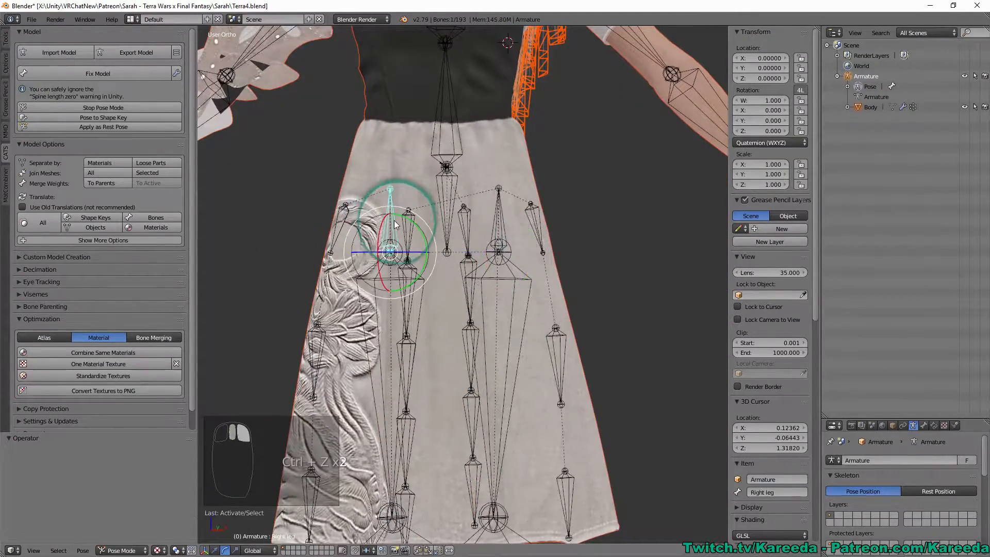
pyautogui.keyDown('shift'); pyautogui.rightClick(489, 222); pyautogui.keyUp('shift')
pyautogui.moveTo(436, 222); pyautogui.dragTo(519, 230)
pyautogui.moveTo(520, 230); pyautogui.dragTo(442, 234, button='middle')
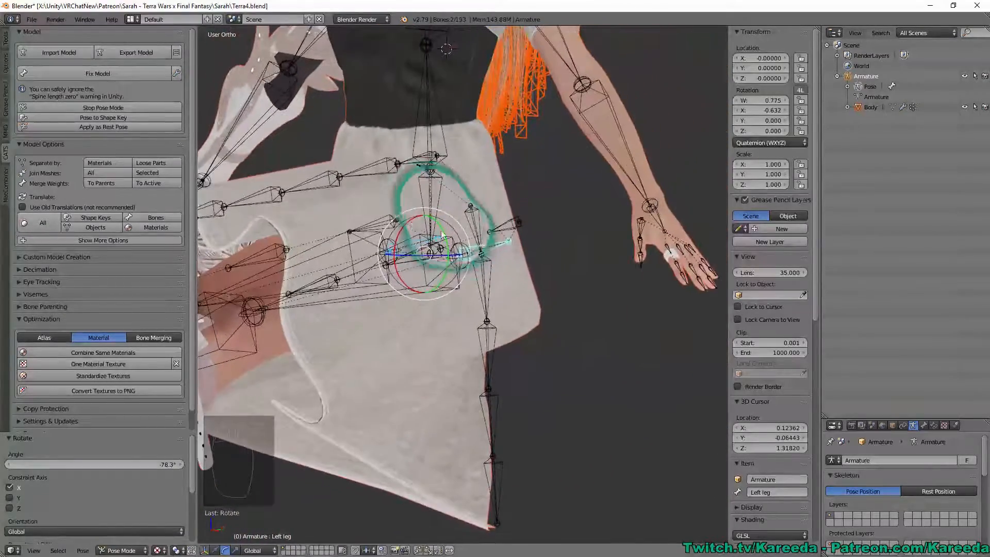
pyautogui.click(116, 107)
# Merge the weights of the topmost front middle skirt bone into the Hips bone
pyautogui.press('Tab')
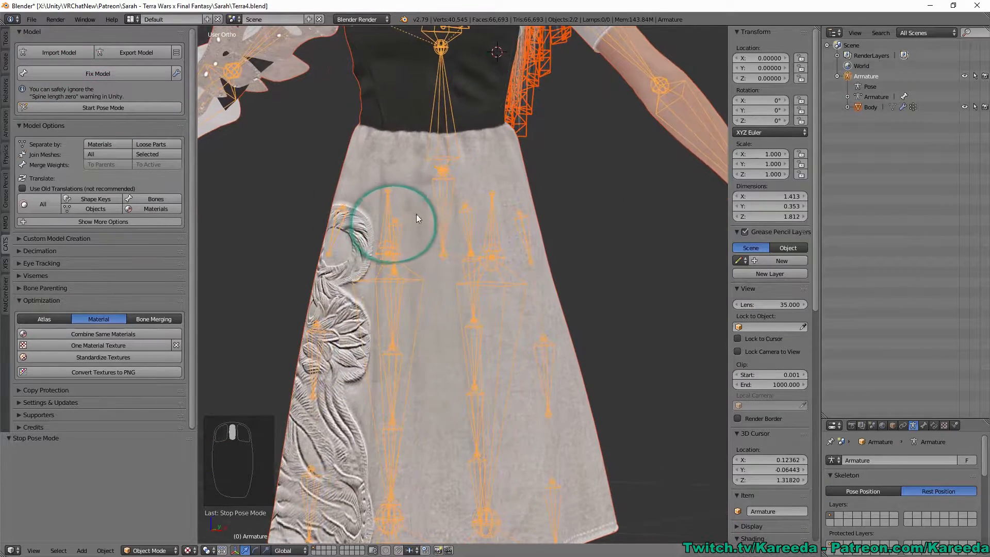
pyautogui.rightClick(403, 228)
pyautogui.moveTo(405, 228); pyautogui.dragTo(438, 201, button='middle')
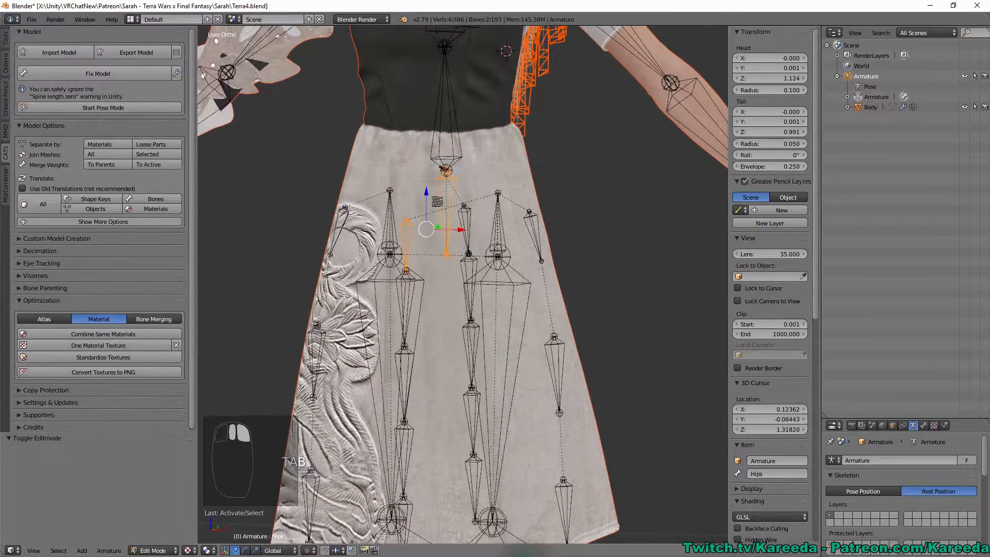
pyautogui.click(163, 163)
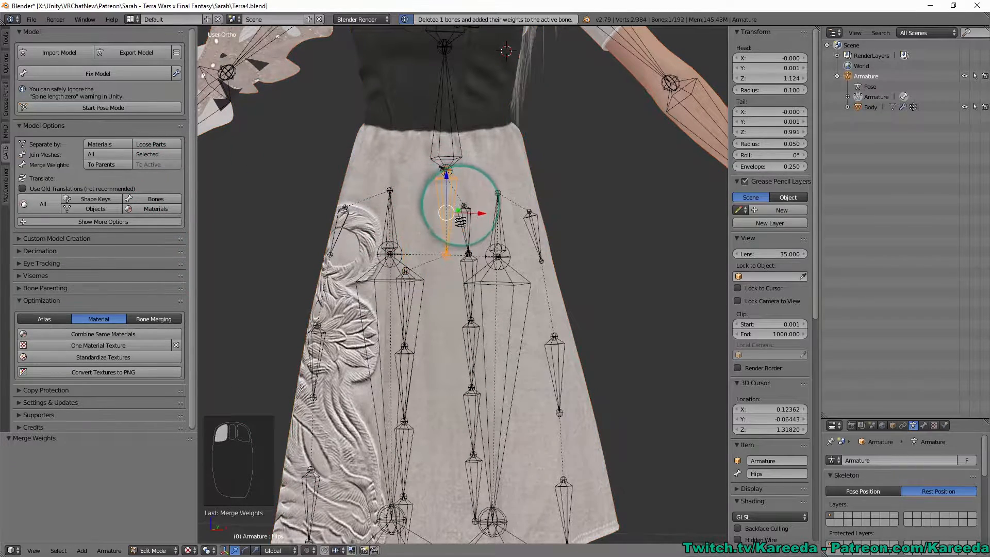
# Parent the highest remaining front middle skirt bone to the Left leg bone, keeping its offset
pyautogui.moveTo(459, 220); pyautogui.dragTo(451, 233, button='middle')
pyautogui.moveTo(420, 306); pyautogui.dragTo(397, 286, button='middle')
pyautogui.rightClick(426, 283)
pyautogui.scroll(1, 480, 249)
pyautogui.moveTo(480, 249); pyautogui.dragTo(472, 256, button='middle')
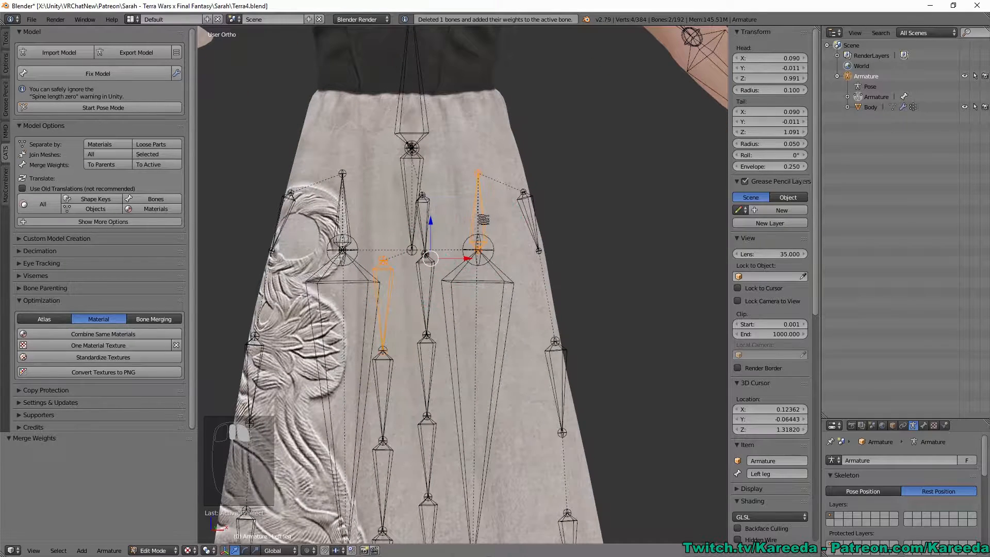
pyautogui.hotkey('ctrl', 'p')
pyautogui.click(457, 223)
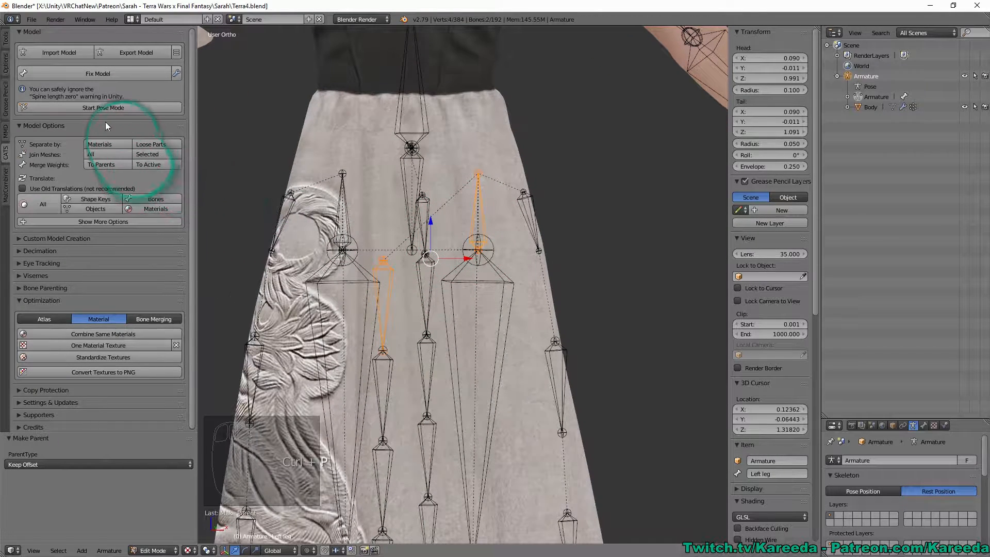
# Test the skirt in pose mode with trial Left leg rotations of about -57° and -63° around X, and leave pose mode
pyautogui.click(103, 107)
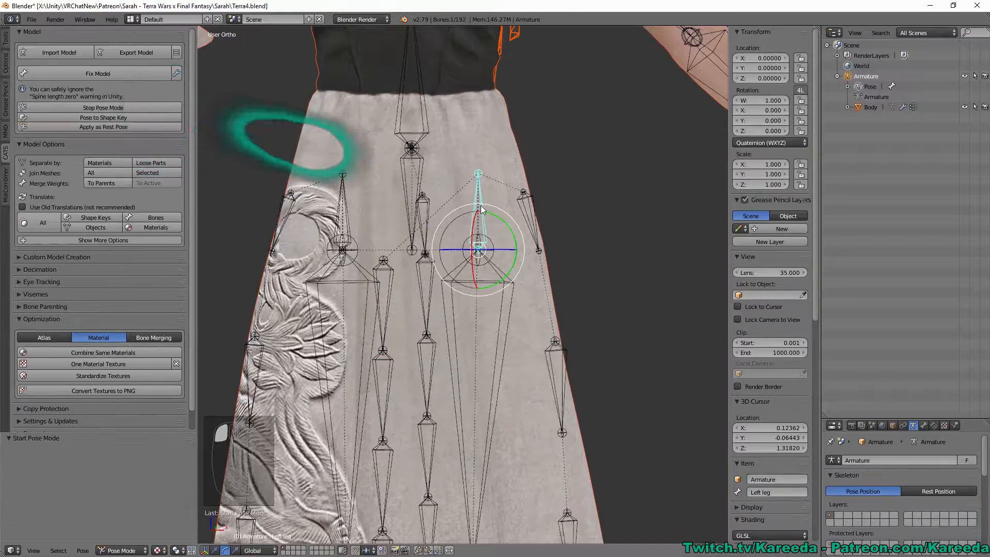
pyautogui.moveTo(483, 209); pyautogui.dragTo(468, 212, button='middle')
pyautogui.moveTo(456, 218); pyautogui.dragTo(512, 211)
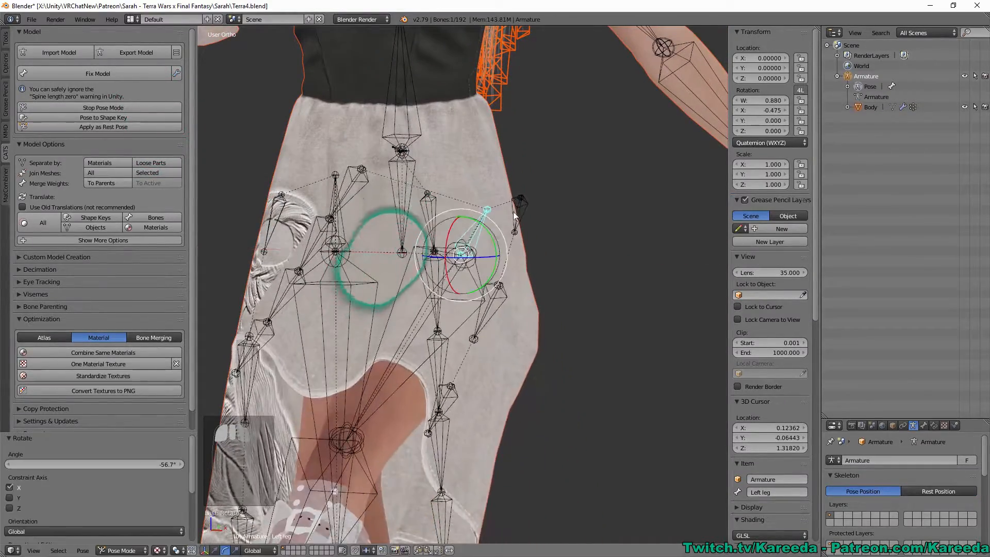
pyautogui.moveTo(512, 211); pyautogui.dragTo(560, 204, button='middle')
pyautogui.hotkey('ctrl', 'z')
pyautogui.press('r')
pyautogui.press('x')
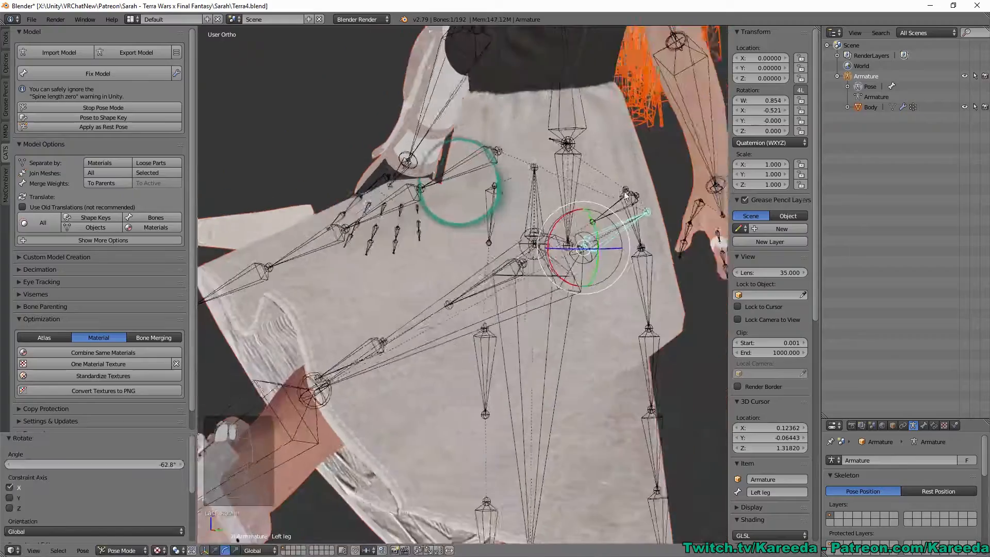
pyautogui.click(472, 168)
pyautogui.click(132, 109)
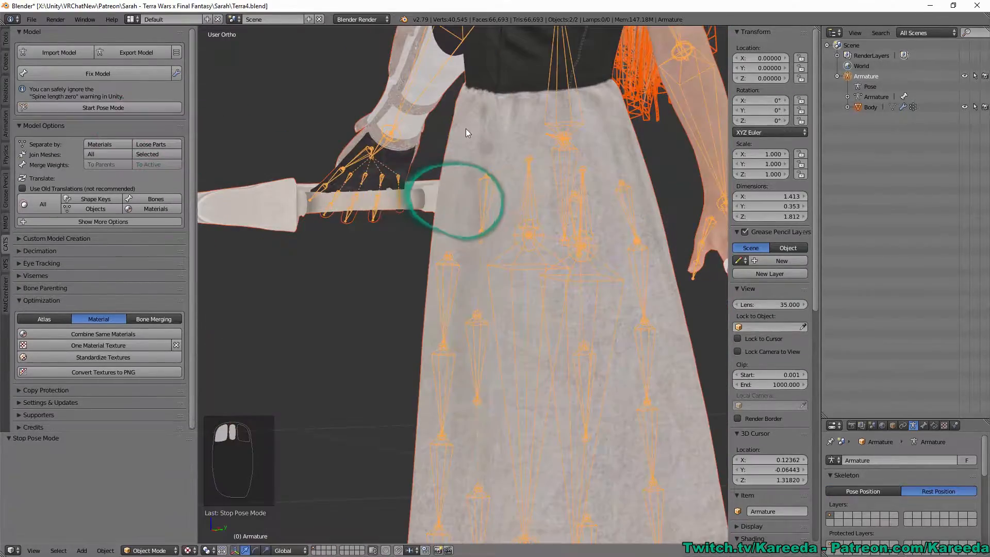
# Parent the back middle skirt bone directly below Skirt_Back_Middle_3 to the Left leg bone, keeping its offset
pyautogui.scroll(-2, 466, 130)
pyautogui.moveTo(481, 145); pyautogui.dragTo(457, 189, button='middle')
pyautogui.scroll(1, 392, 194)
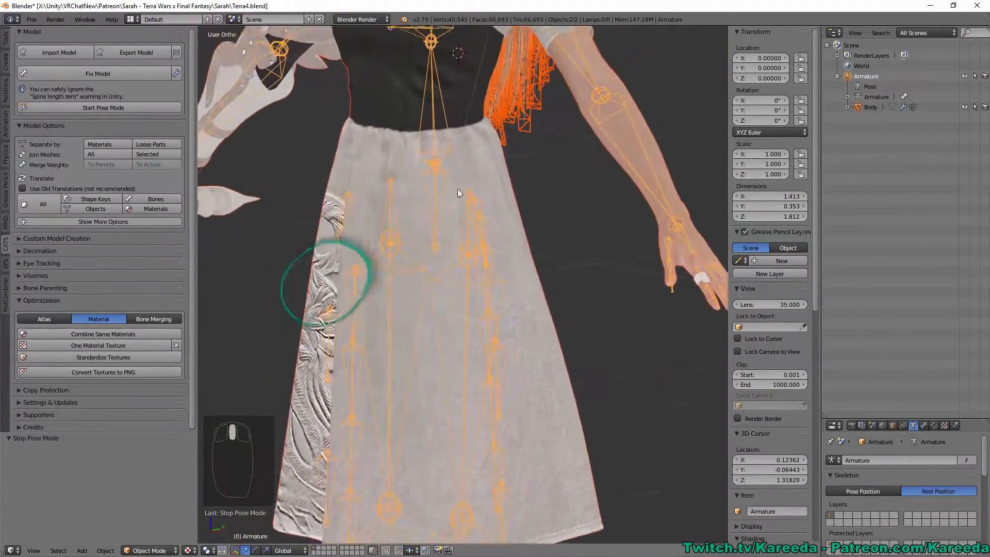
pyautogui.scroll(5, 510, 168)
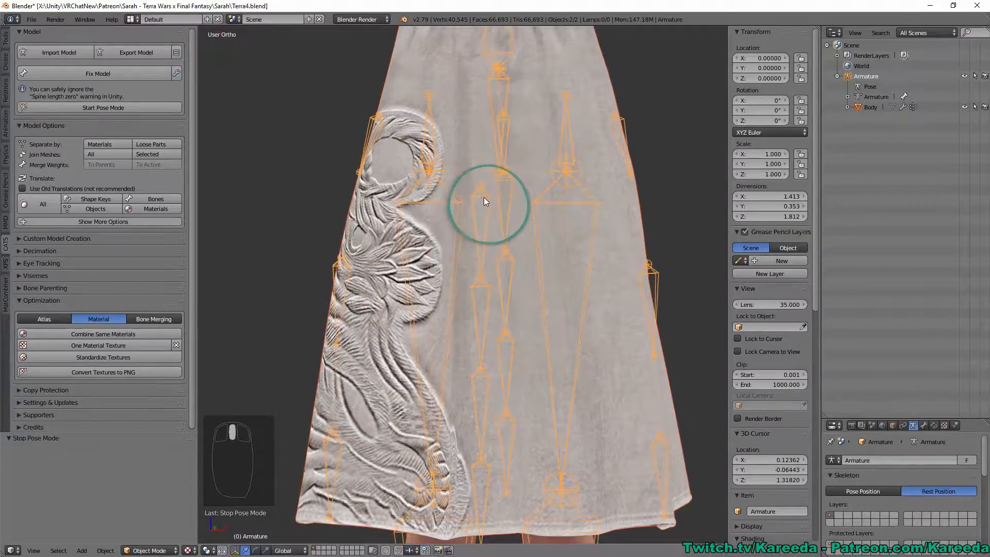
pyautogui.press('Tab')
pyautogui.moveTo(540, 120); pyautogui.dragTo(439, 221, button='middle')
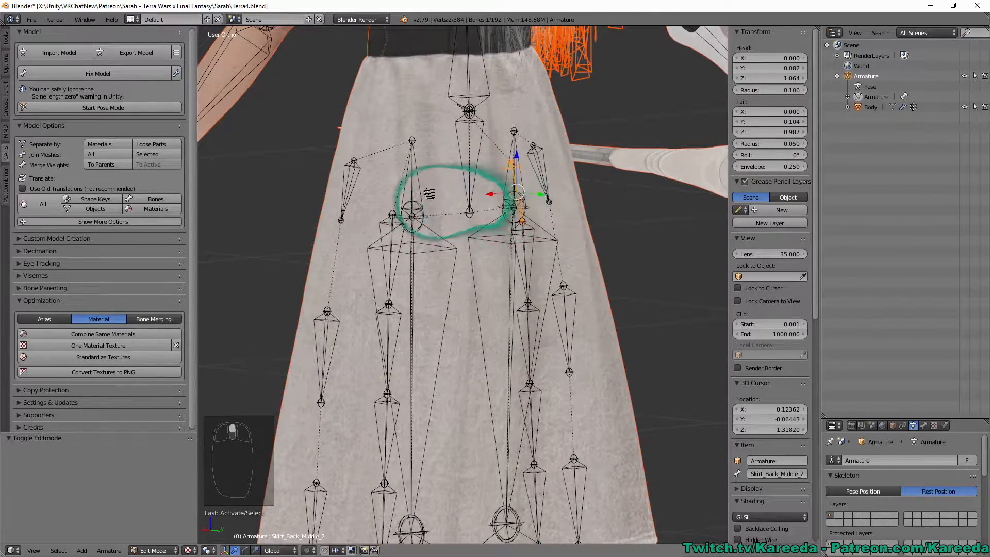
pyautogui.moveTo(423, 182); pyautogui.dragTo(373, 360, button='middle')
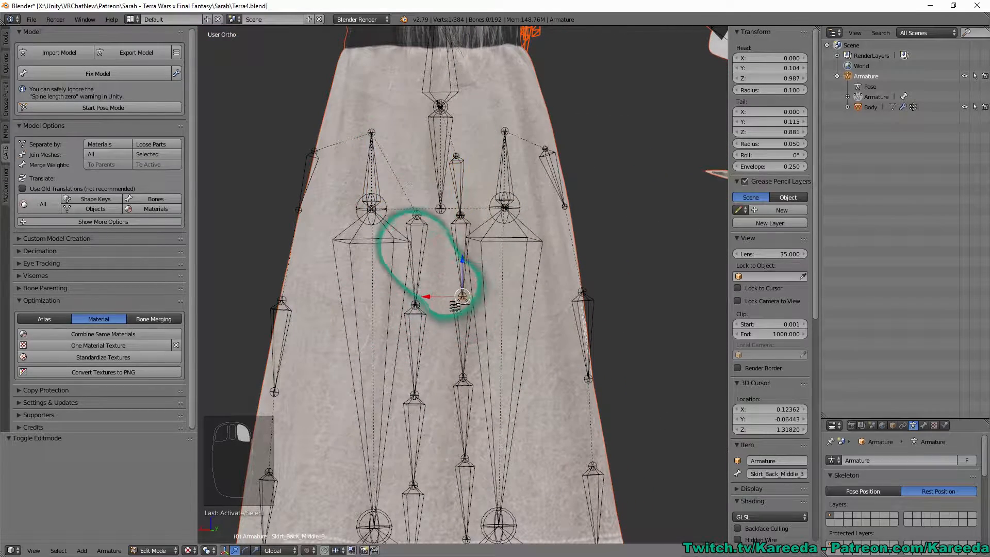
pyautogui.hotkey('ctrl', 'p')
pyautogui.click(364, 173)
pyautogui.moveTo(364, 173); pyautogui.dragTo(386, 191, button='middle')
# Rotate the Left leg bone about -67° around X in pose mode to check how the back of the skirt deforms
pyautogui.click(149, 109)
pyautogui.press('r')
pyautogui.press('x')
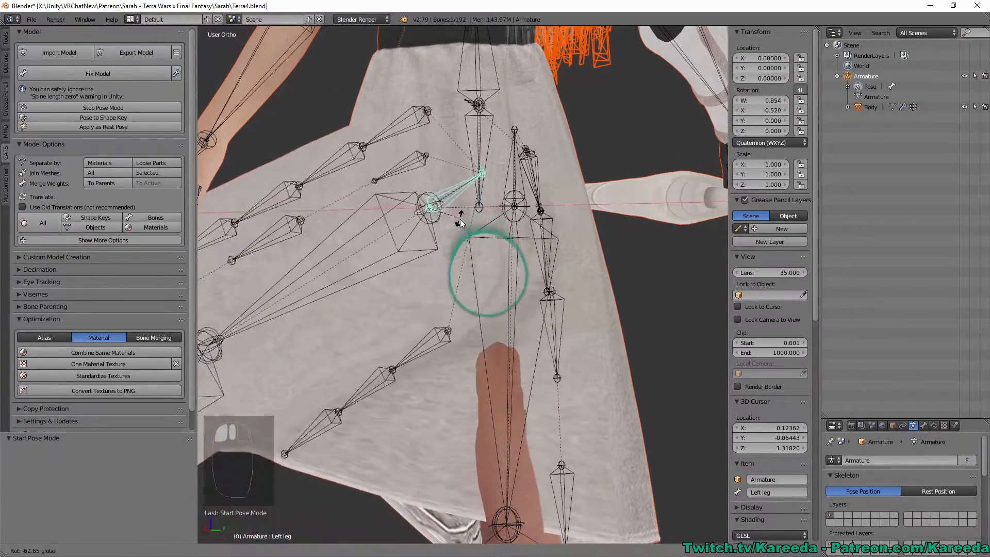
pyautogui.click(462, 222)
pyautogui.moveTo(461, 221); pyautogui.dragTo(431, 238, button='middle')
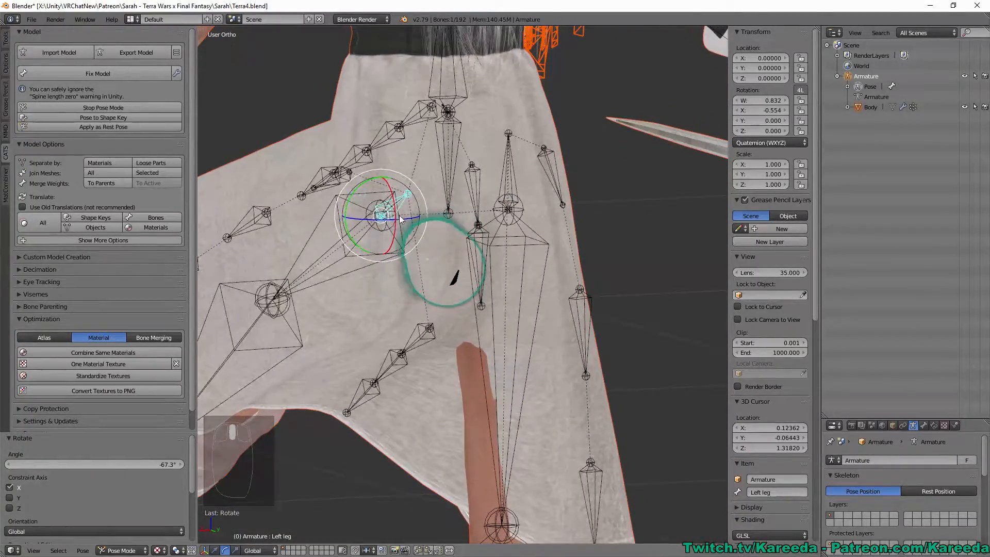
# Leave pose mode, deselect everything, and save the file over Terra4.blend
pyautogui.click(126, 110)
pyautogui.press('a')
pyautogui.scroll(-4, 354, 212)
pyautogui.moveTo(354, 212); pyautogui.dragTo(570, 265, button='middle')
pyautogui.scroll(2, 408, 231)
pyautogui.scroll(2, 570, 265)
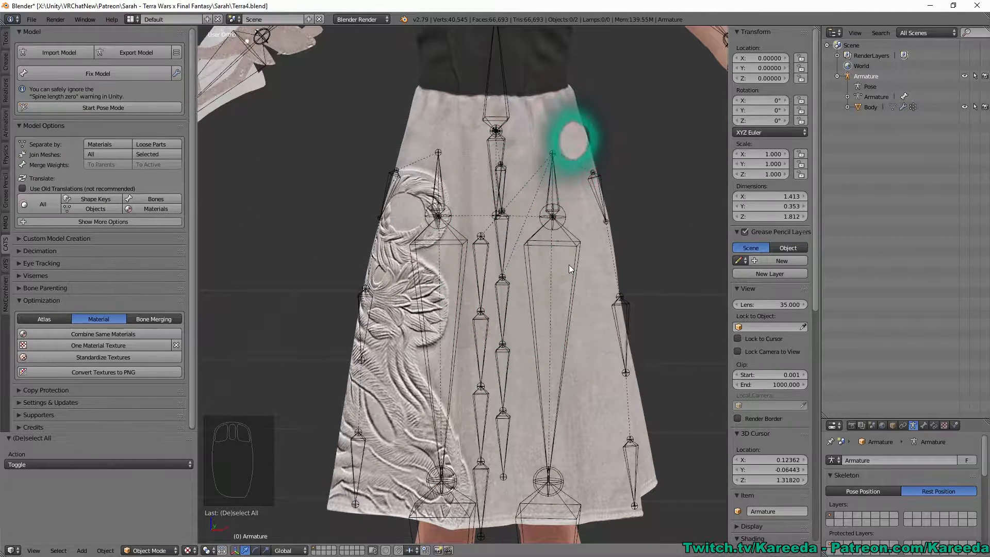
pyautogui.moveTo(527, 278); pyautogui.dragTo(457, 223, button='middle')
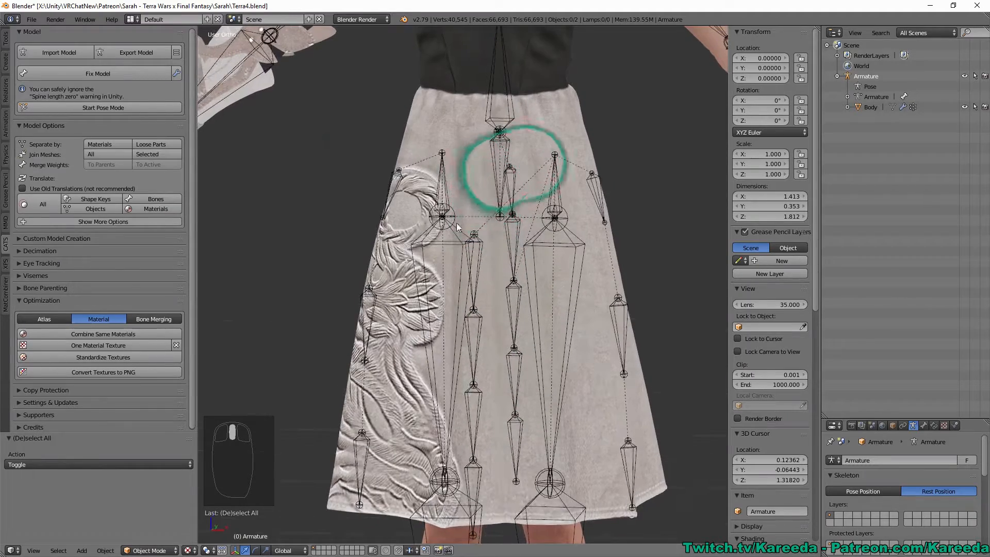
pyautogui.moveTo(268, 165); pyautogui.dragTo(355, 196, button='middle')
pyautogui.hotkey('ctrl', 's')
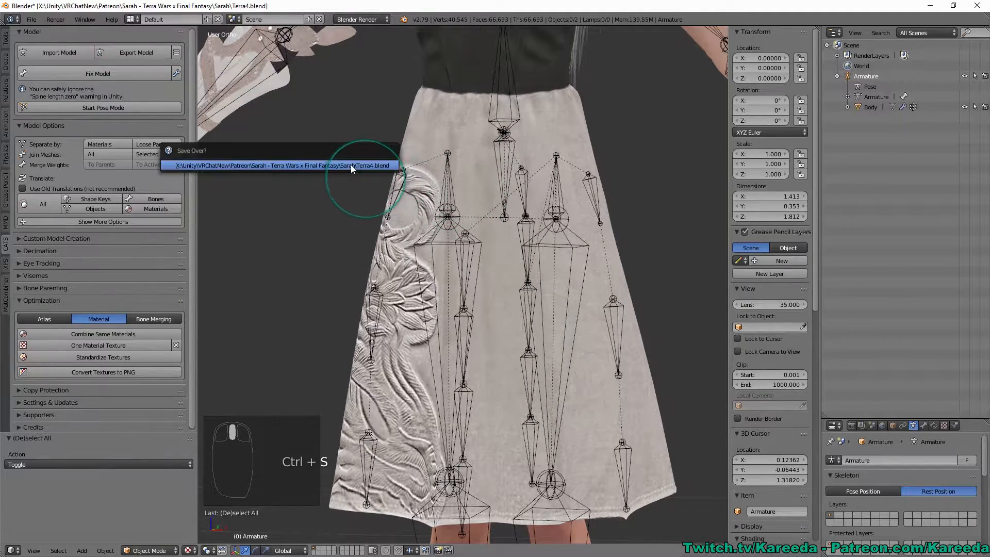
# In the armature's edit mode, merge the weights of Skirt_Back_Middle_2 and the bone directly below it into their parents
pyautogui.keyDown('shift'); pyautogui.moveTo(522, 304); pyautogui.dragTo(491, 185, button='middle'); pyautogui.keyUp('shift')
pyautogui.rightClick(488, 217)
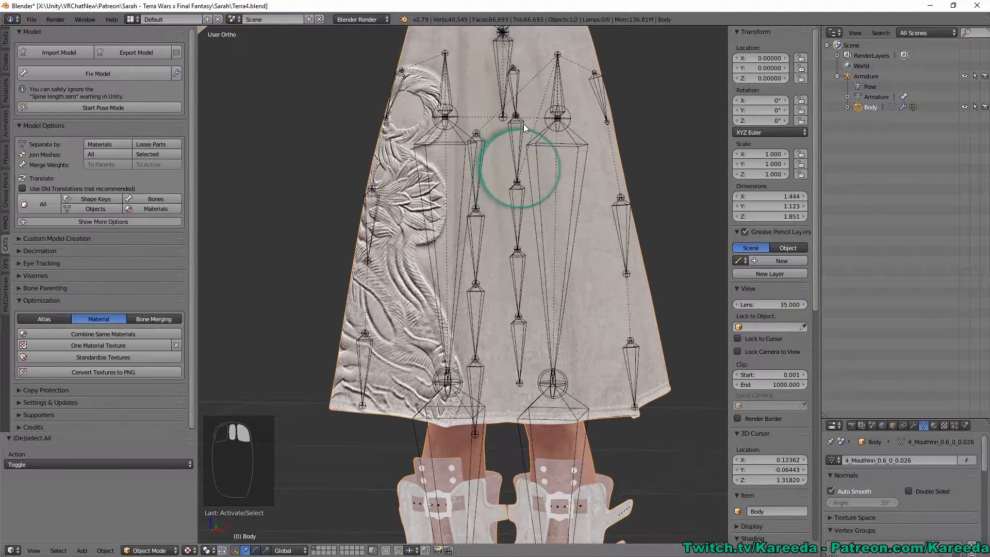
pyautogui.rightClick(519, 86)
pyautogui.press('Tab')
pyautogui.keyDown('shift'); pyautogui.moveTo(532, 126); pyautogui.dragTo(519, 148, button='middle'); pyautogui.keyUp('shift')
pyautogui.scroll(1, 519, 148)
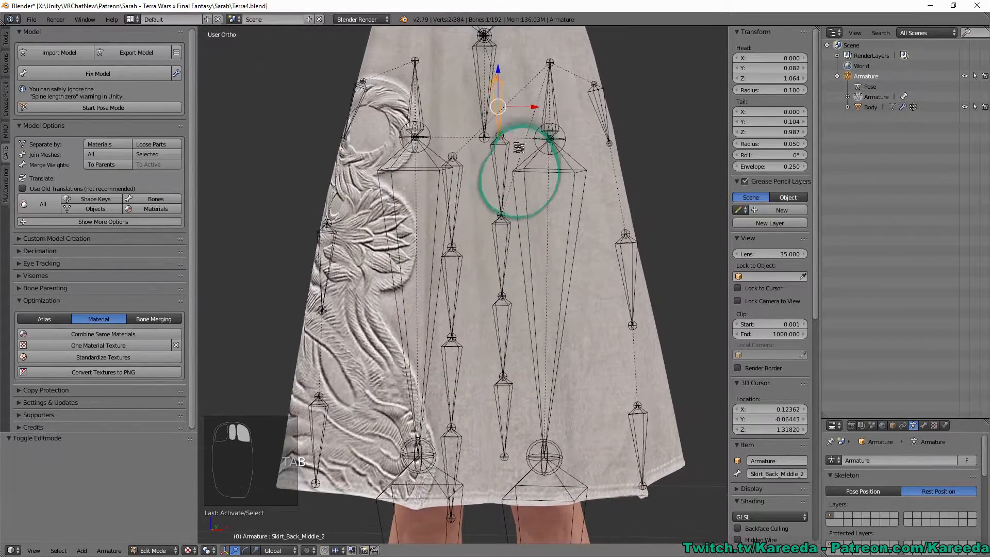
pyautogui.moveTo(504, 103); pyautogui.dragTo(519, 121, button='middle')
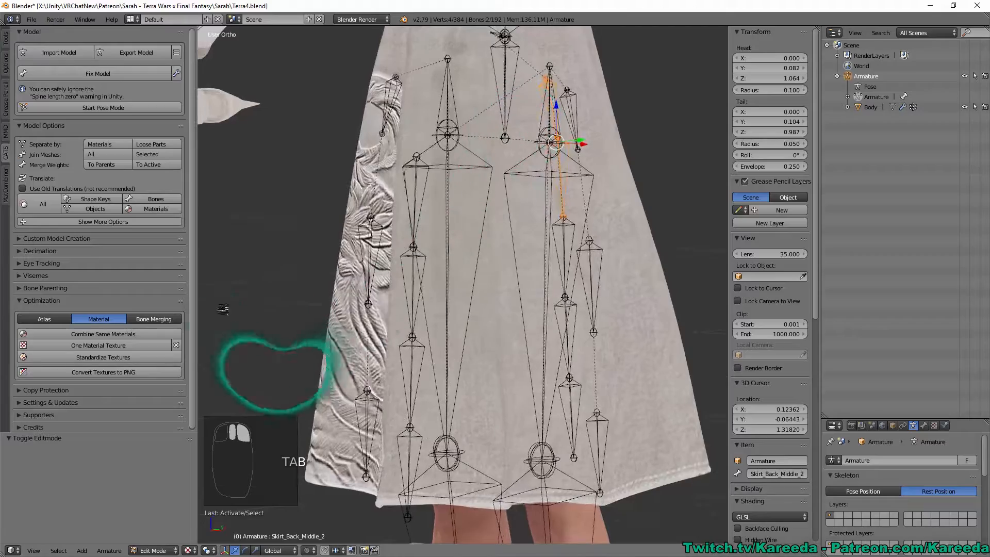
pyautogui.click(129, 164)
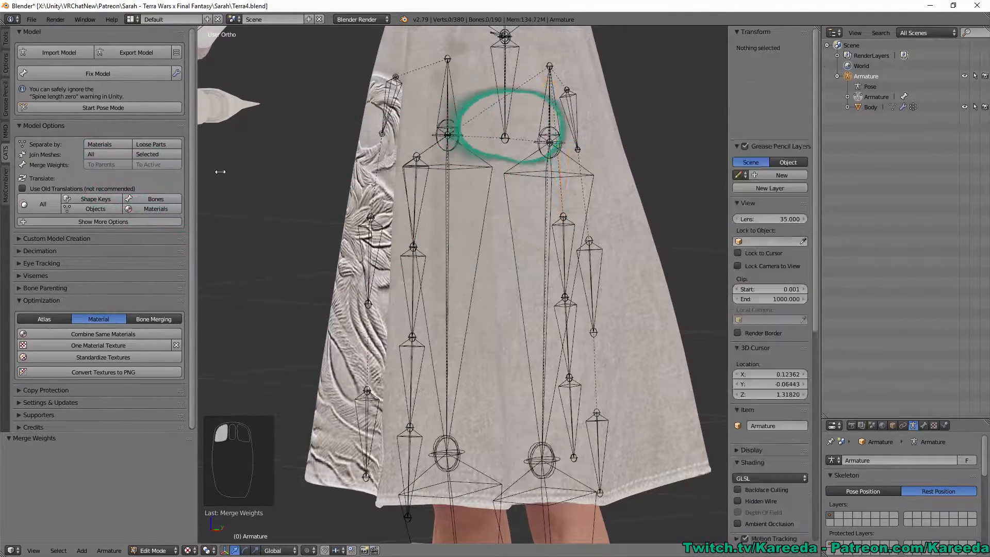
# Merge the weights of Skirt_Back_Middle_6 and the bone directly above it into their parents
pyautogui.moveTo(486, 182); pyautogui.dragTo(462, 116, button='middle')
pyautogui.rightClick(480, 332)
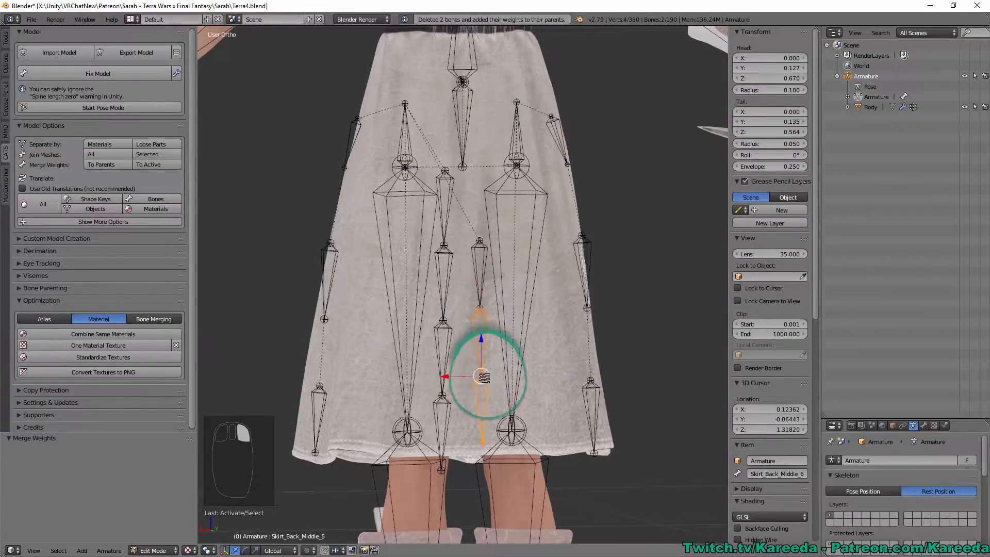
pyautogui.rightClick(479, 246)
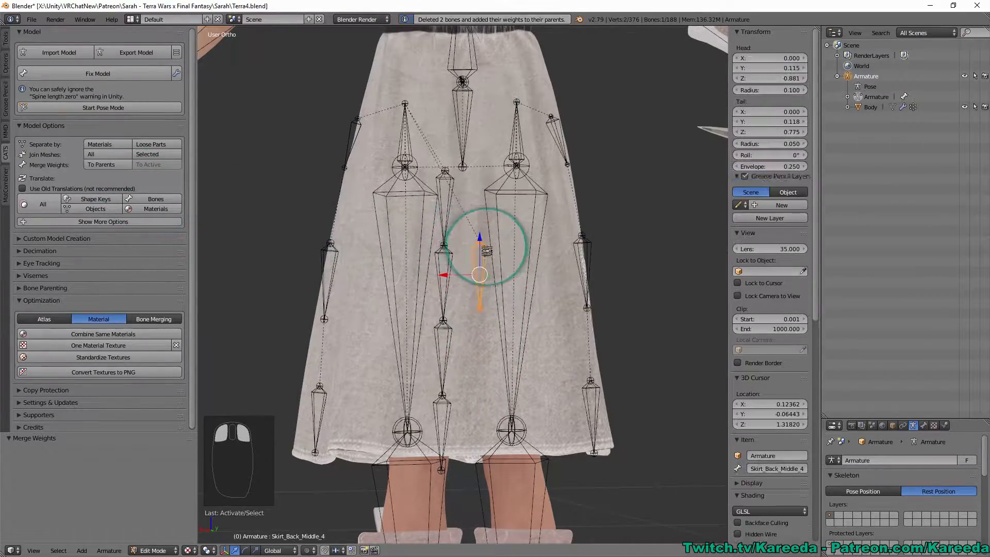
# Merge the weights of Skirt_Front_Middle_3 into its parent
pyautogui.moveTo(479, 246); pyautogui.dragTo(498, 200, button='middle')
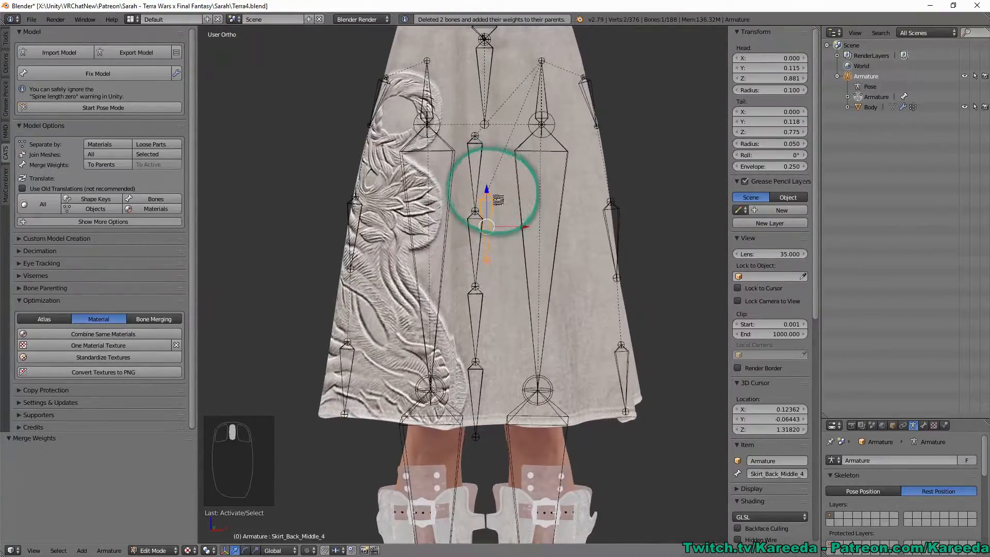
pyautogui.rightClick(481, 148)
pyautogui.moveTo(481, 148); pyautogui.dragTo(461, 190, button='middle')
pyautogui.click(95, 165)
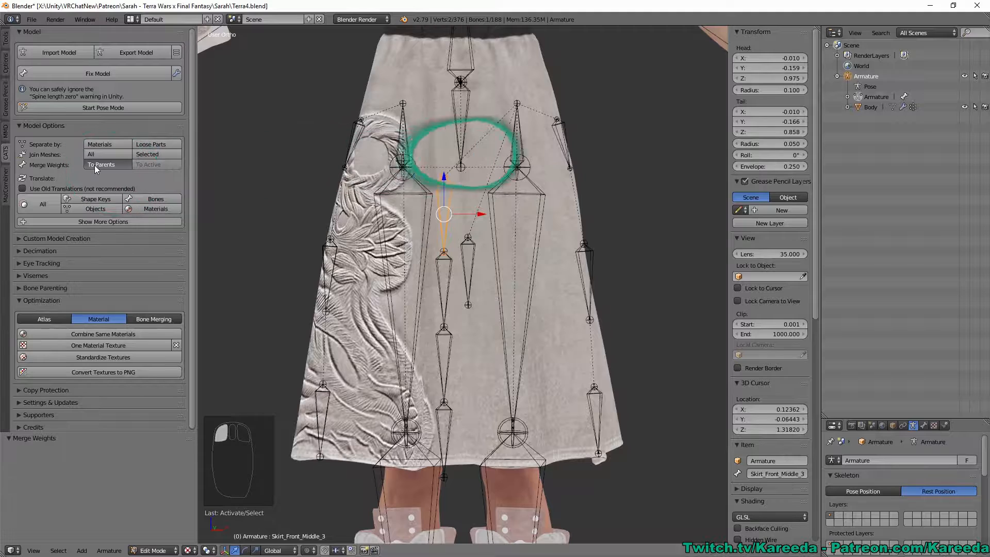
pyautogui.rightClick(452, 290)
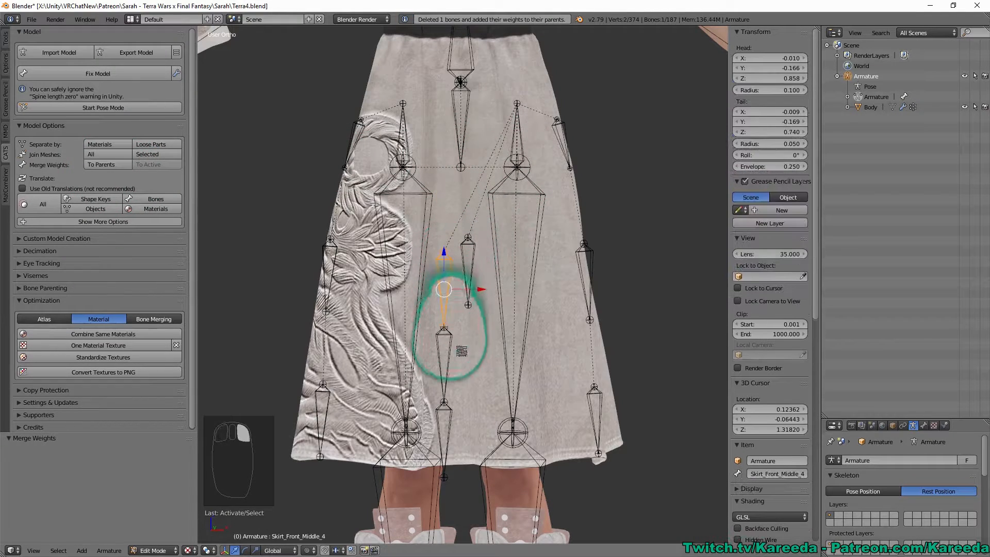
pyautogui.rightClick(443, 415)
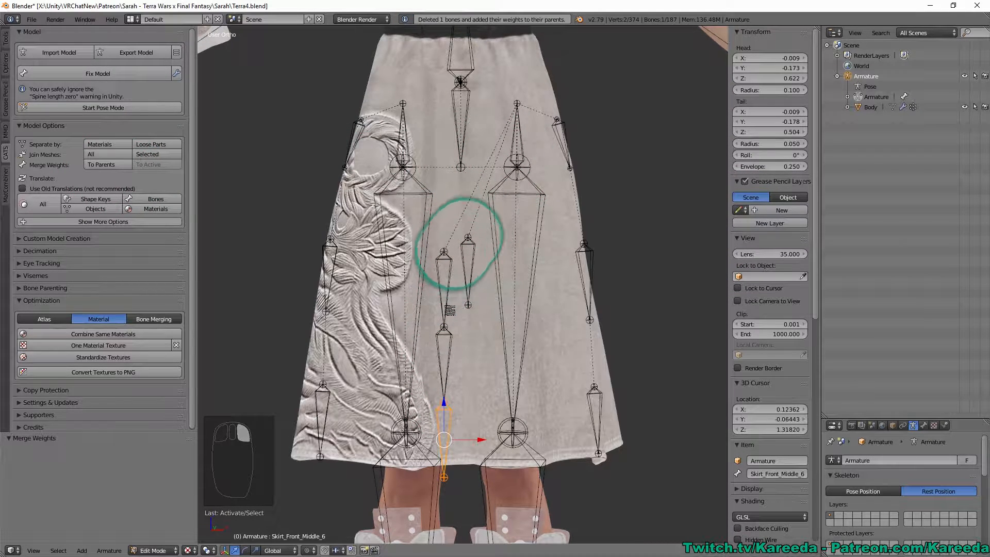
# Undo the front and lower back merges, and merge Skirt_Back_Middle_6 and the bone above it to their parents again
pyautogui.hotkey('ctrl', 'z')
pyautogui.hotkey('ctrl', 'z')
pyautogui.hotkey('ctrl', 'z')
pyautogui.hotkey('ctrl', 'z')
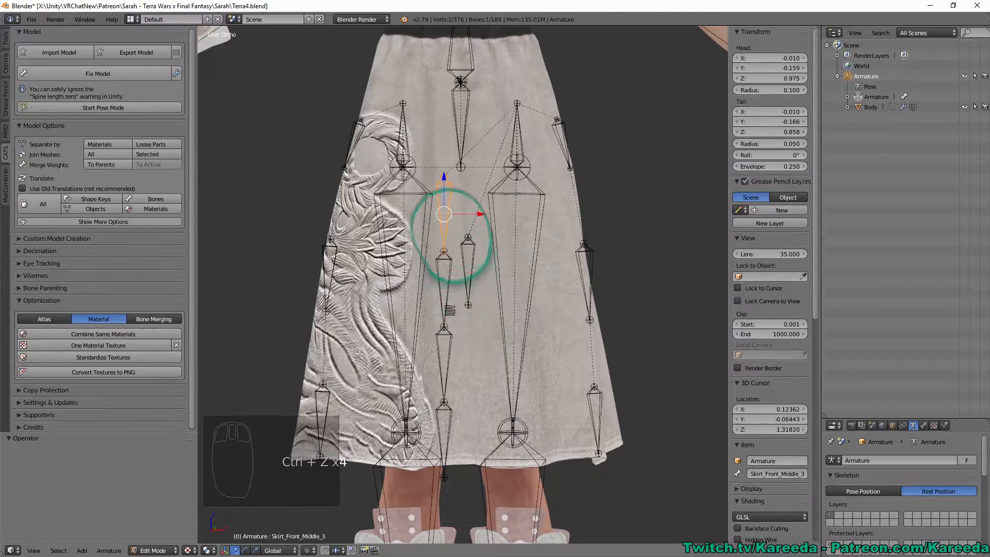
pyautogui.hotkey('ctrl', 'z')
pyautogui.hotkey('ctrl', 'z')
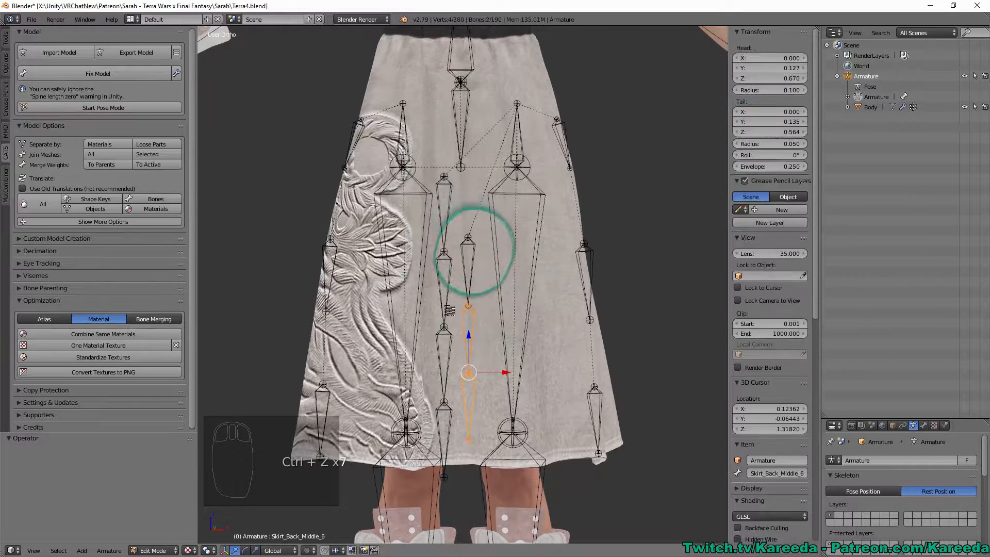
pyautogui.moveTo(498, 317); pyautogui.dragTo(485, 320, button='middle')
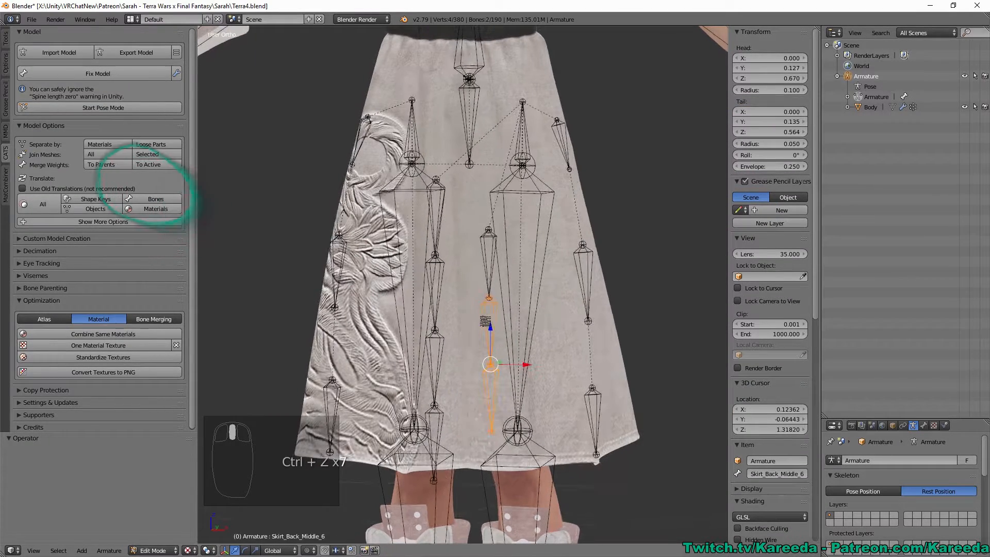
pyautogui.click(101, 164)
# Test how the skirt follows a sideways rotation of Skirt_Front_Middle_3 in pose mode, and undo the rotation
pyautogui.click(102, 110)
pyautogui.rightClick(442, 200)
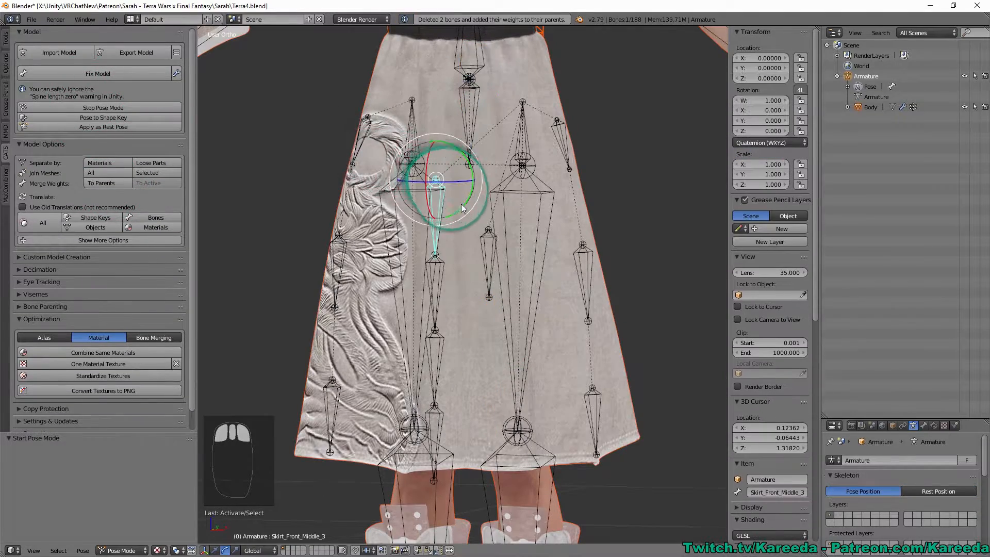
pyautogui.moveTo(463, 201); pyautogui.dragTo(477, 199, button='middle')
pyautogui.moveTo(478, 161); pyautogui.dragTo(490, 173)
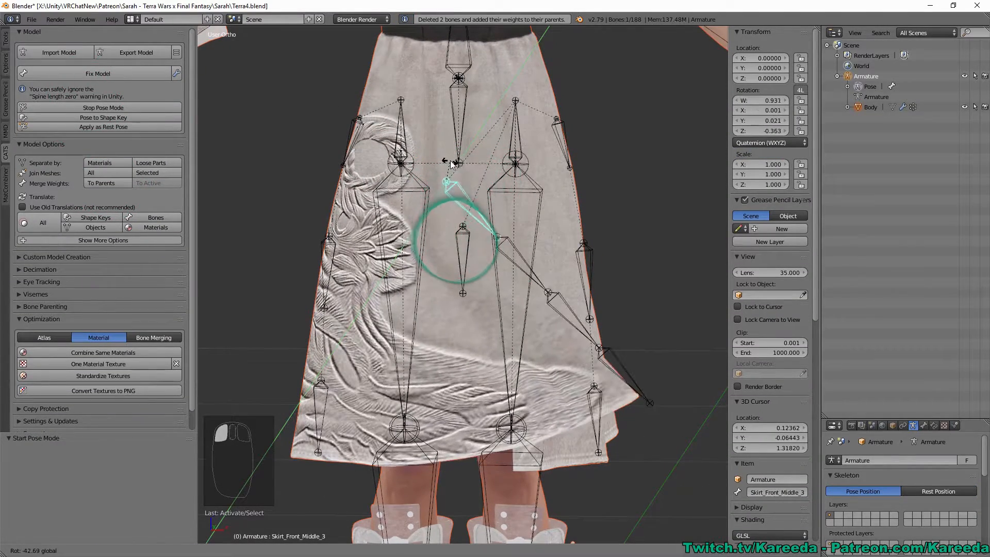
pyautogui.click(500, 180)
pyautogui.hotkey('ctrl', 'z')
# Merge the weights of Skirt_Front_Middle_4 and Skirt_Front_Middle_5 into their parents, and leave pose mode
pyautogui.rightClick(447, 289)
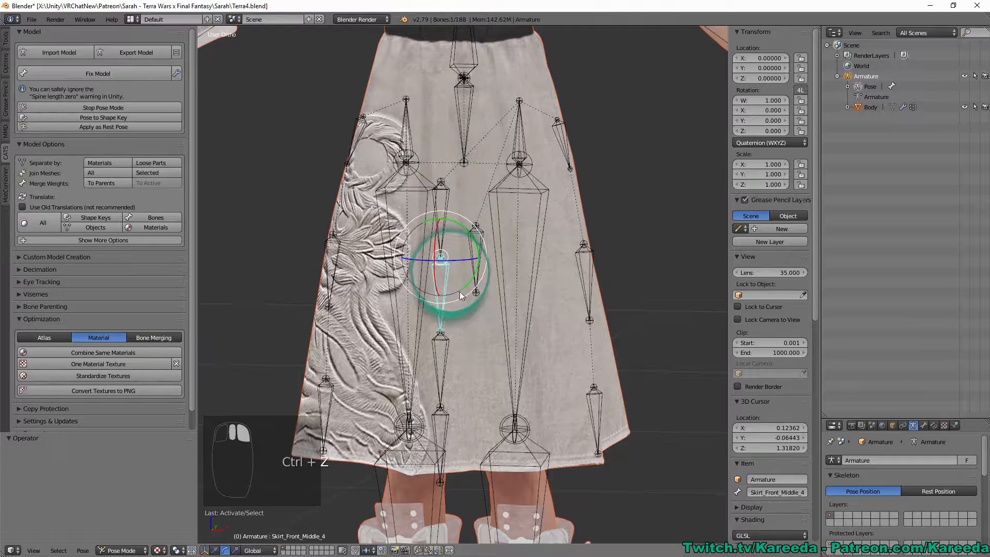
pyautogui.moveTo(459, 291); pyautogui.dragTo(465, 290, button='middle')
pyautogui.rightClick(450, 367)
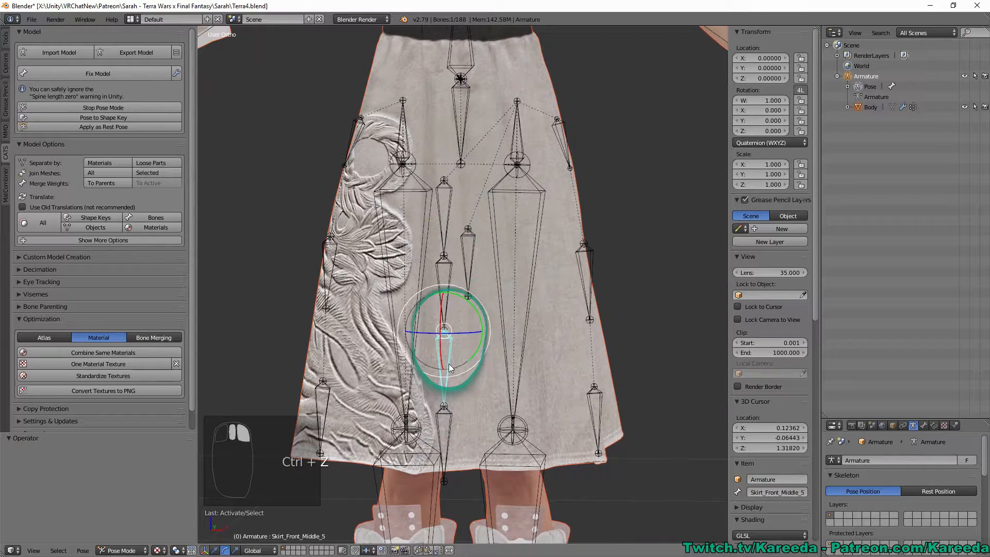
pyautogui.keyDown('shift'); pyautogui.rightClick(448, 295); pyautogui.keyUp('shift')
pyautogui.click(116, 183)
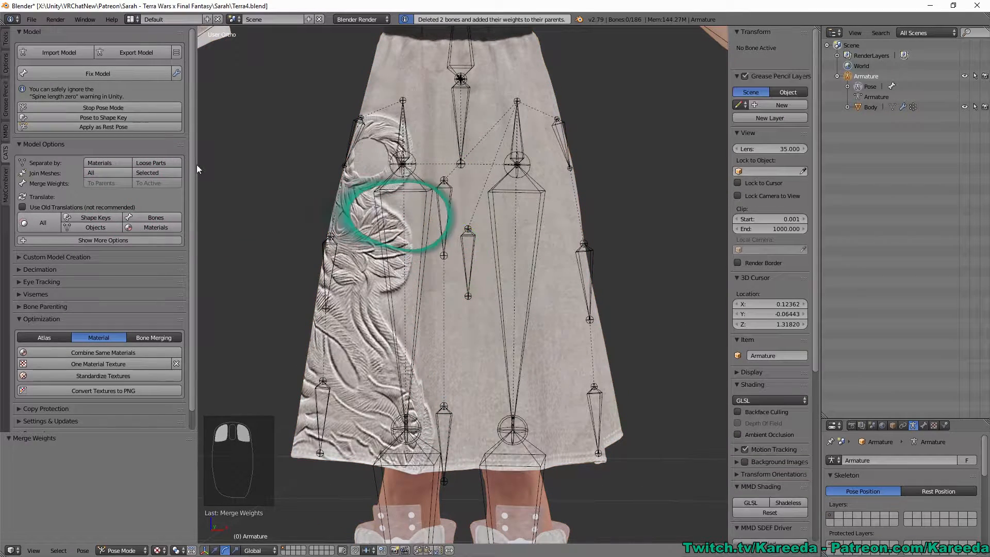
pyautogui.click(129, 108)
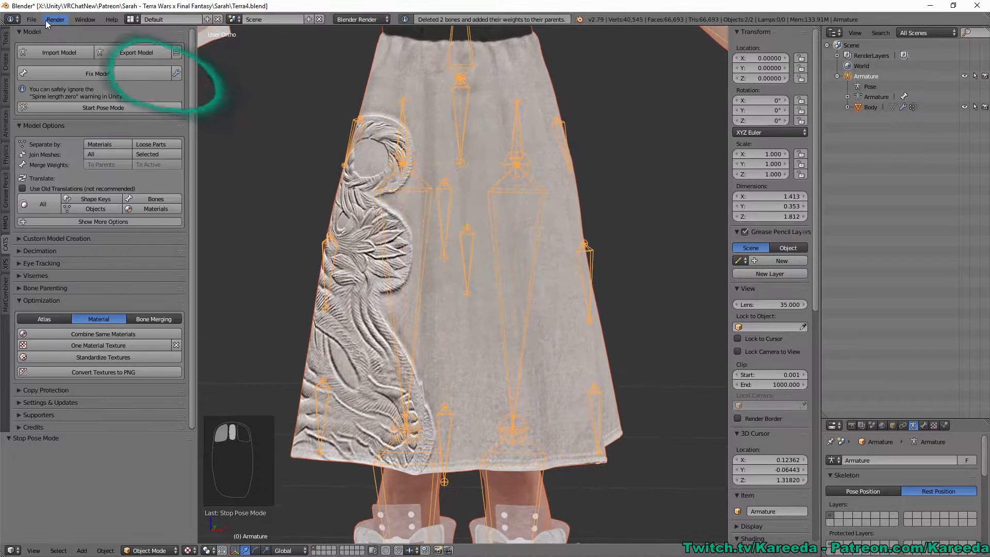
# Save the model as a new incremented version named Terra5.blend in the same folder
pyautogui.click(32, 19)
pyautogui.click(70, 111)
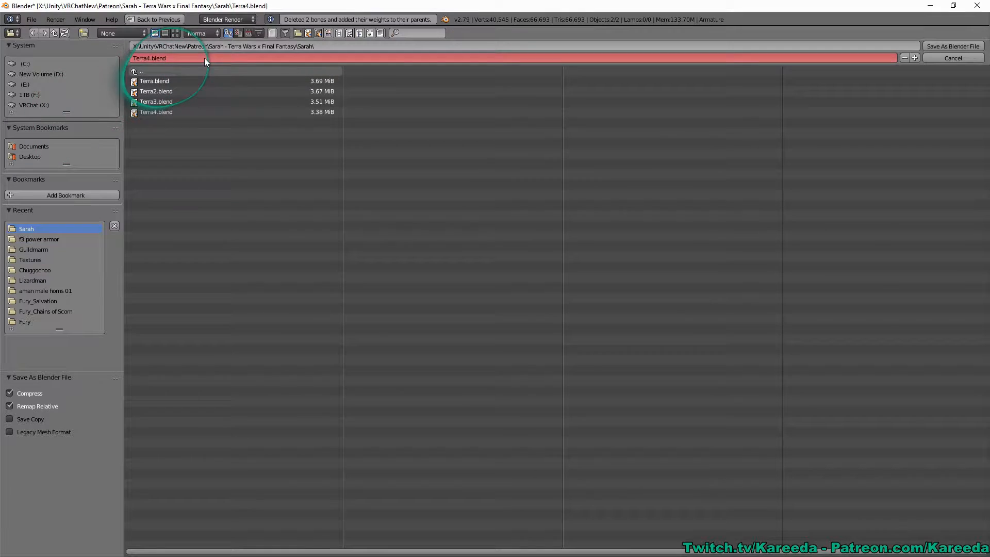
pyautogui.click(915, 58)
pyautogui.click(939, 48)
# In edit mode, duplicate Skirt_Front_Middle_3, Skirt_Front_Middle_6 and the remaining back middle skirt bone together with CATS Duplicate Bones
pyautogui.moveTo(463, 172)
pyautogui.mouseDown(button='middle')
pyautogui.moveTo(440, 171)
pyautogui.moveTo(461, 168)
pyautogui.mouseUp(button='middle')
pyautogui.press('Tab')
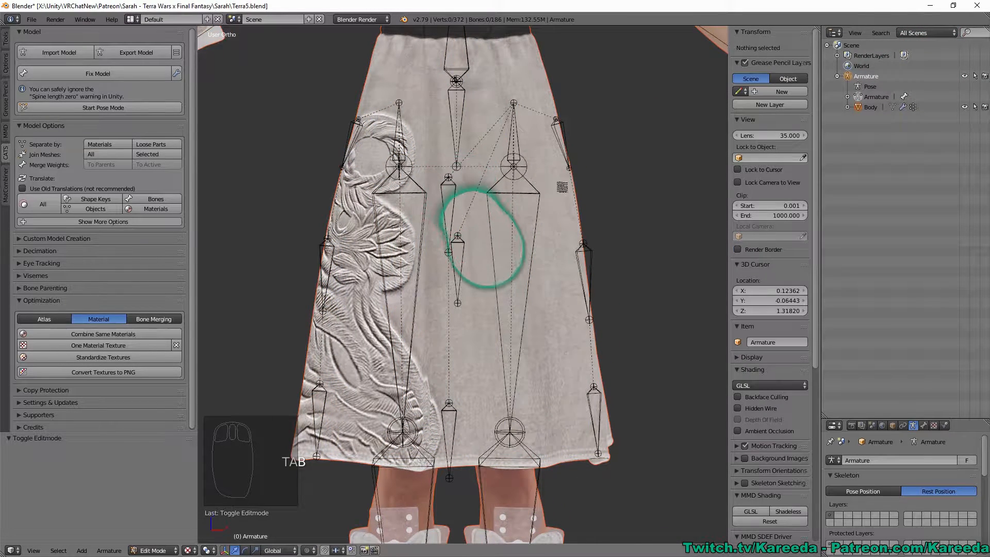
pyautogui.scroll(-2, 464, 261)
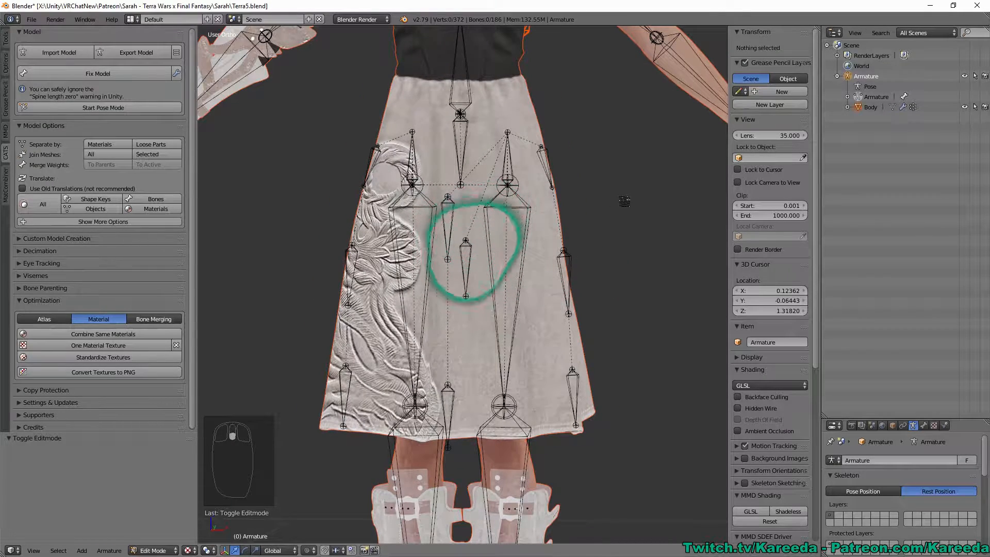
pyautogui.rightClick(447, 227)
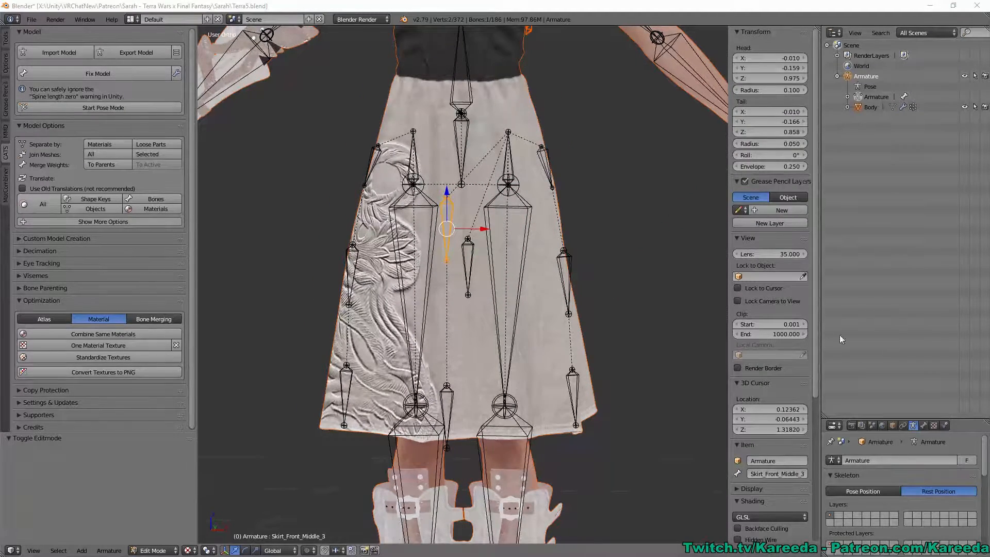
pyautogui.moveTo(490, 216); pyautogui.dragTo(446, 379, button='middle')
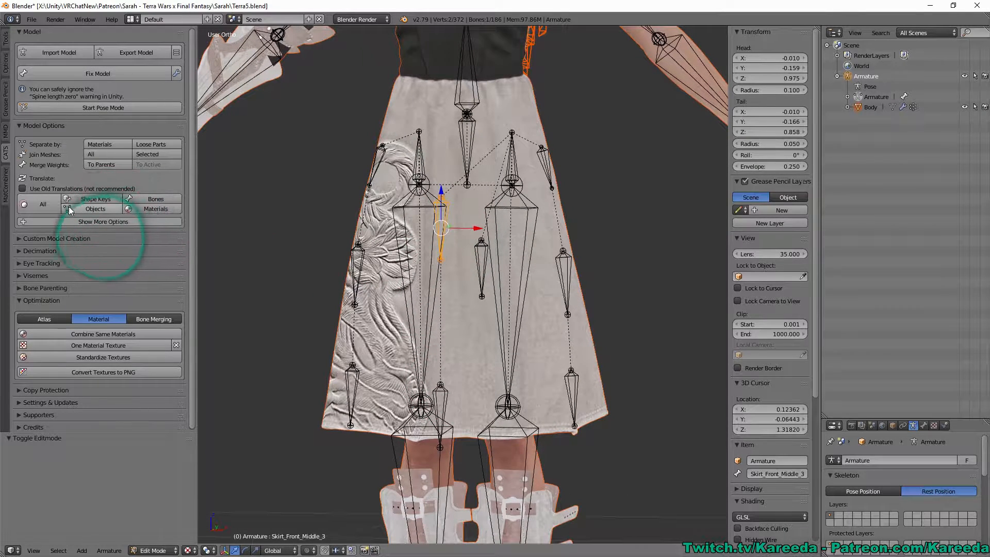
pyautogui.click(67, 223)
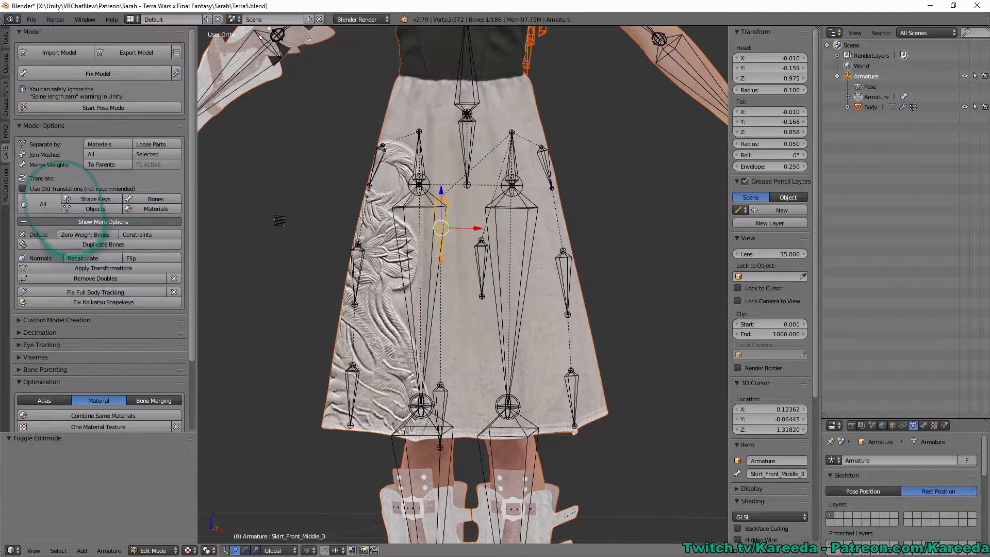
pyautogui.moveTo(278, 220); pyautogui.dragTo(251, 226, button='middle')
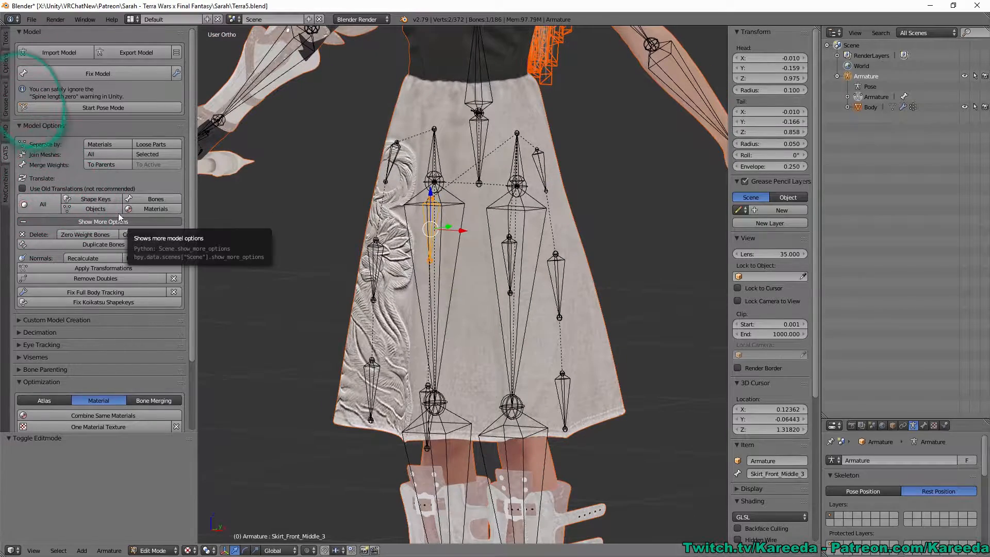
pyautogui.moveTo(356, 223); pyautogui.dragTo(467, 272, button='middle')
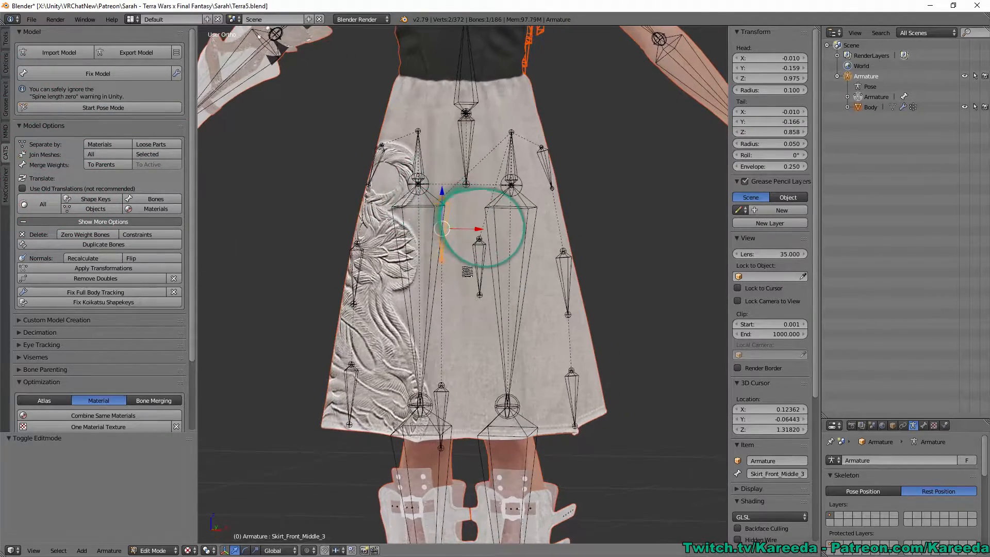
pyautogui.keyDown('shift'); pyautogui.rightClick(449, 220); pyautogui.keyUp('shift')
pyautogui.moveTo(449, 219); pyautogui.dragTo(459, 215, button='middle')
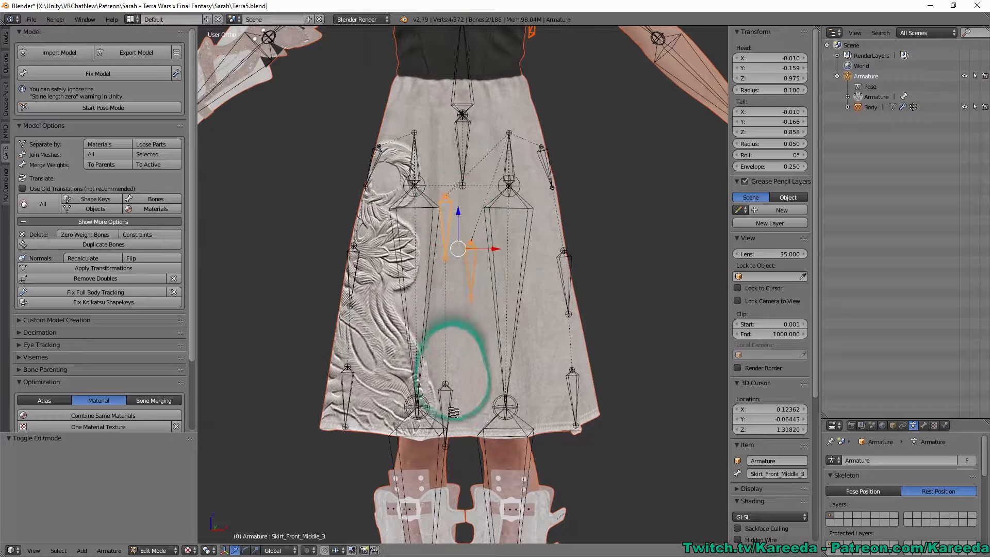
pyautogui.keyDown('shift'); pyautogui.rightClick(447, 394); pyautogui.keyUp('shift')
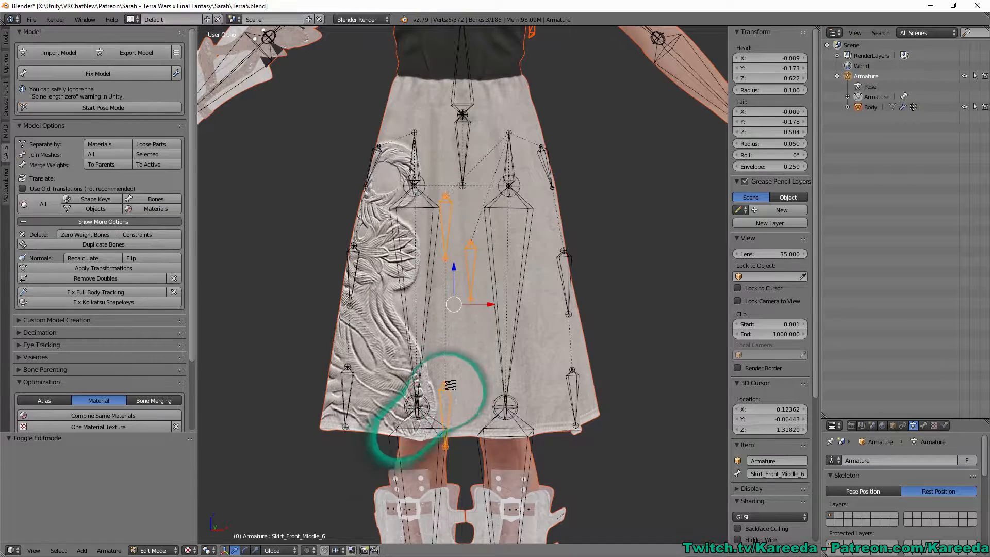
pyautogui.click(102, 243)
# Move the Skirt_Front_Middle_3 copy 0.025 along X, and widen the properties area enough to read the full bone name
pyautogui.moveTo(437, 216); pyautogui.dragTo(454, 224, button='middle')
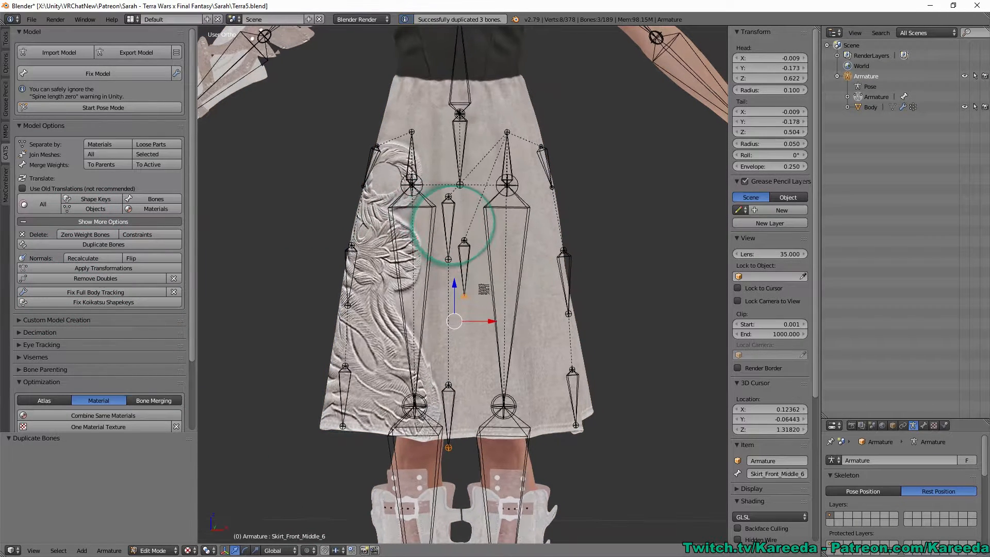
pyautogui.moveTo(487, 231); pyautogui.dragTo(501, 231)
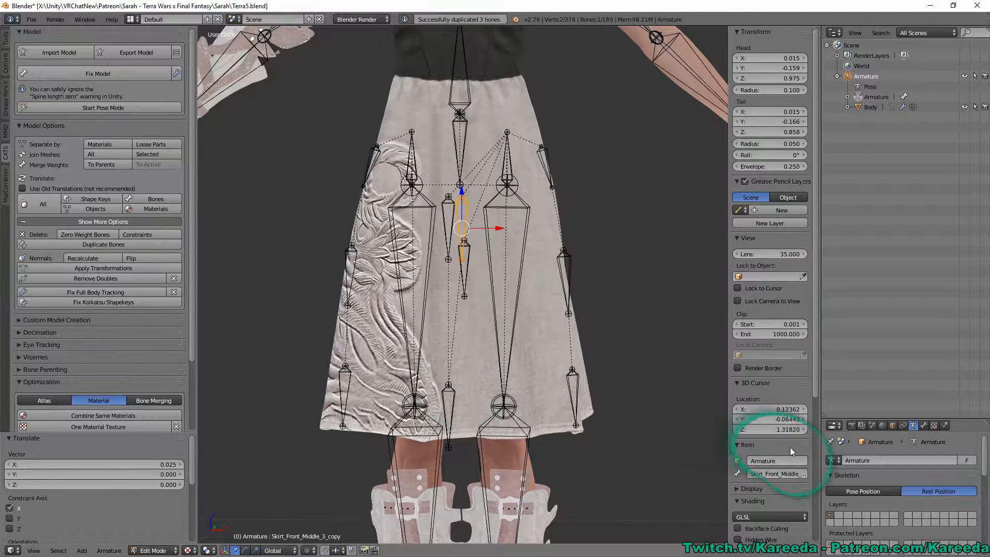
pyautogui.moveTo(730, 446); pyautogui.dragTo(678, 445)
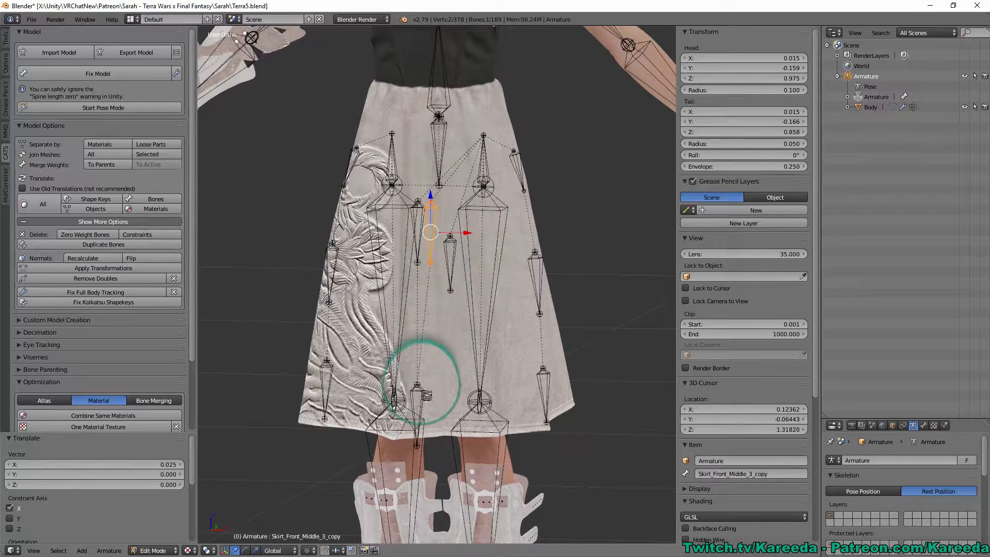
# Move the Skirt_Front_Middle_6 copy 0.025 and the Skirt_Back_Middle_4 copy 0.017 along X, and deselect everything
pyautogui.rightClick(417, 415)
pyautogui.moveTo(454, 416); pyautogui.dragTo(468, 415)
pyautogui.rightClick(462, 250)
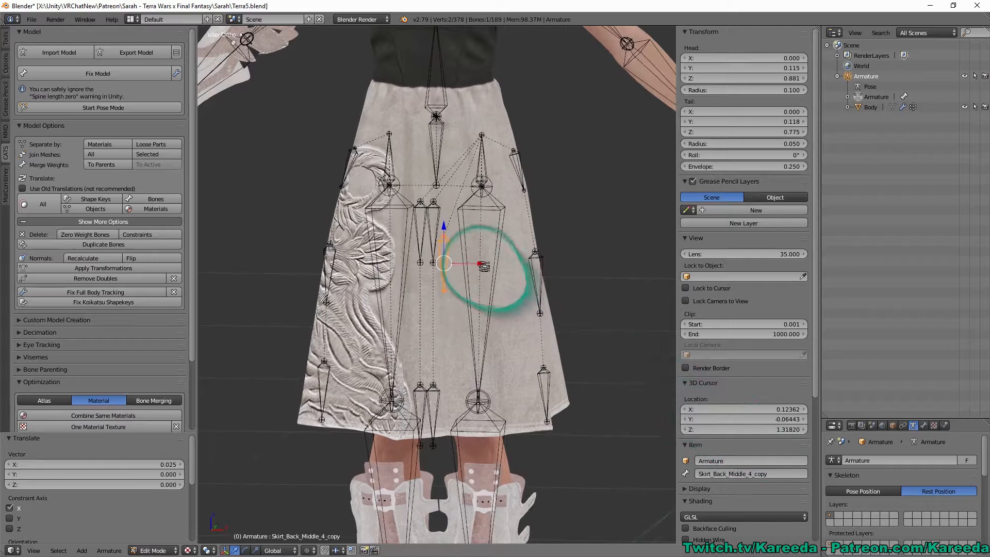
pyautogui.moveTo(485, 267); pyautogui.dragTo(494, 267)
pyautogui.moveTo(494, 267); pyautogui.dragTo(481, 256, button='middle')
pyautogui.press('a')
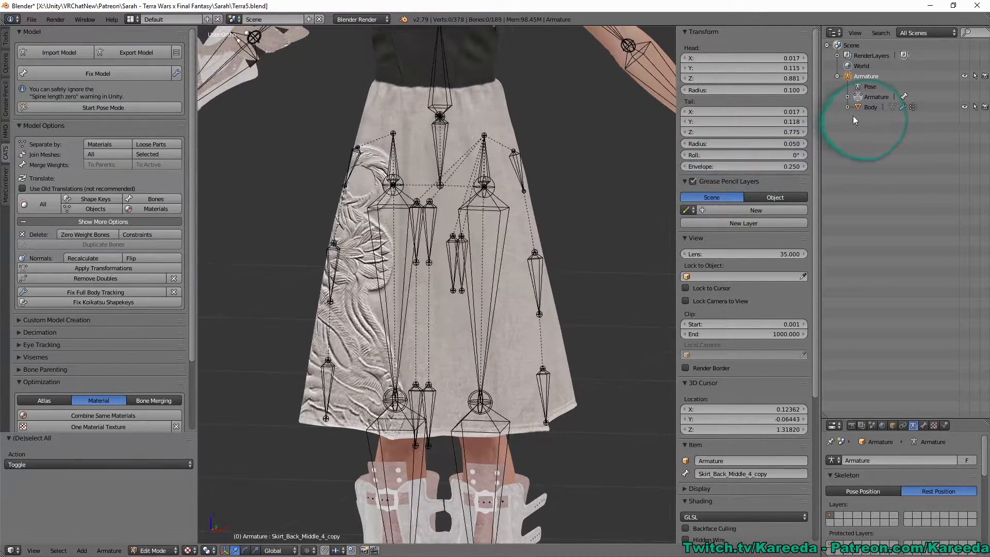
# Rename the three shifted copies Skirt_Back_L, SkirtFront1_L for the upper front bone and SkirtFront2_L for the lower front bone
pyautogui.rightClick(460, 250)
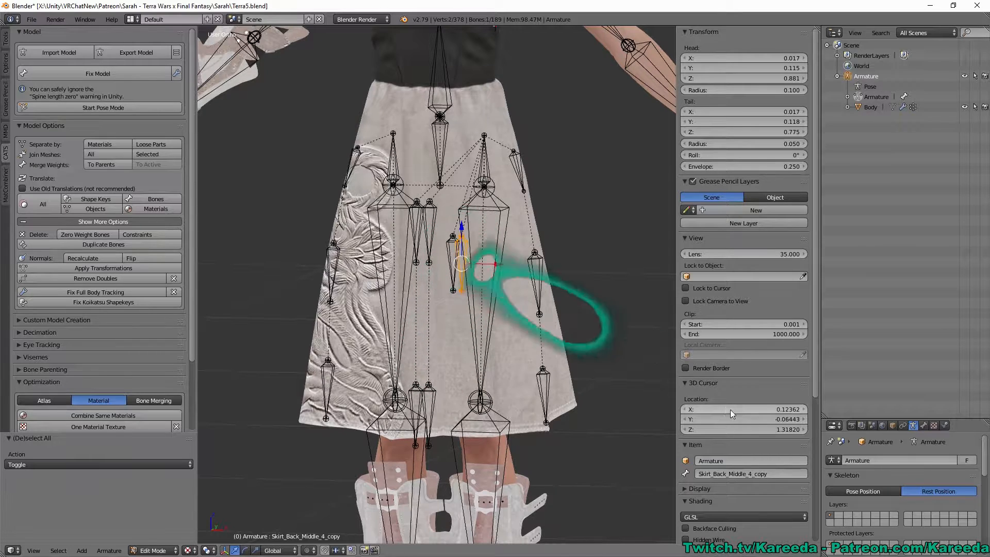
pyautogui.click(767, 472)
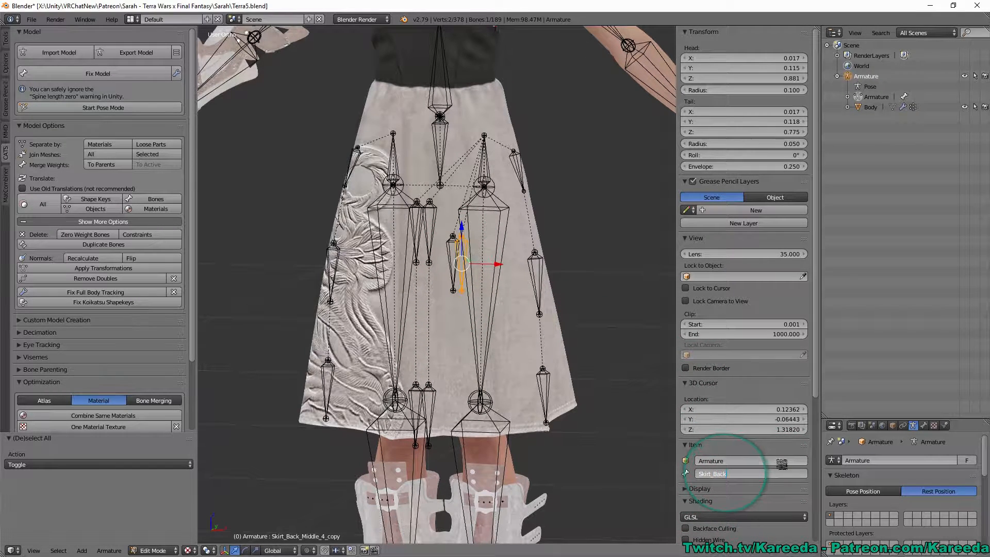
pyautogui.press('Return')
pyautogui.moveTo(463, 273); pyautogui.dragTo(468, 262, button='middle')
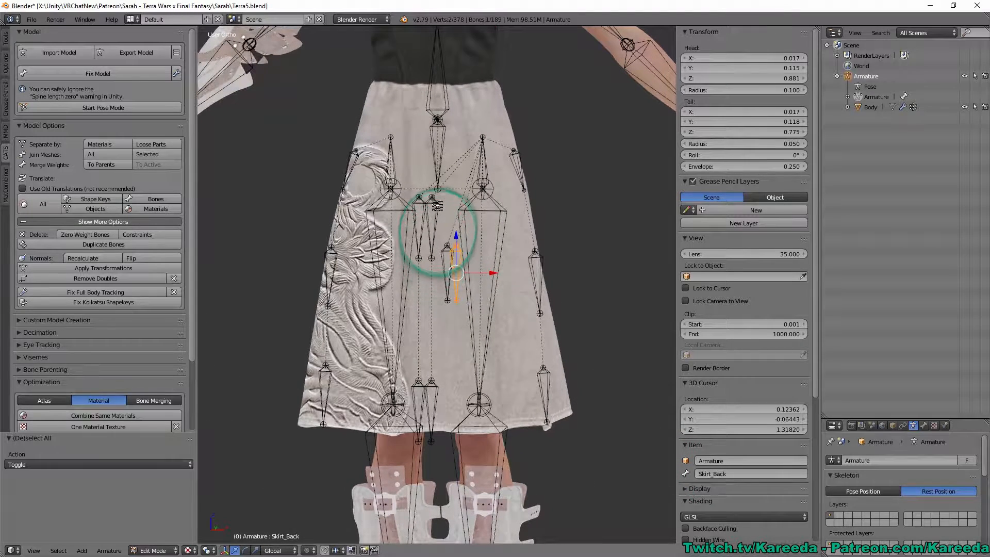
pyautogui.rightClick(436, 227)
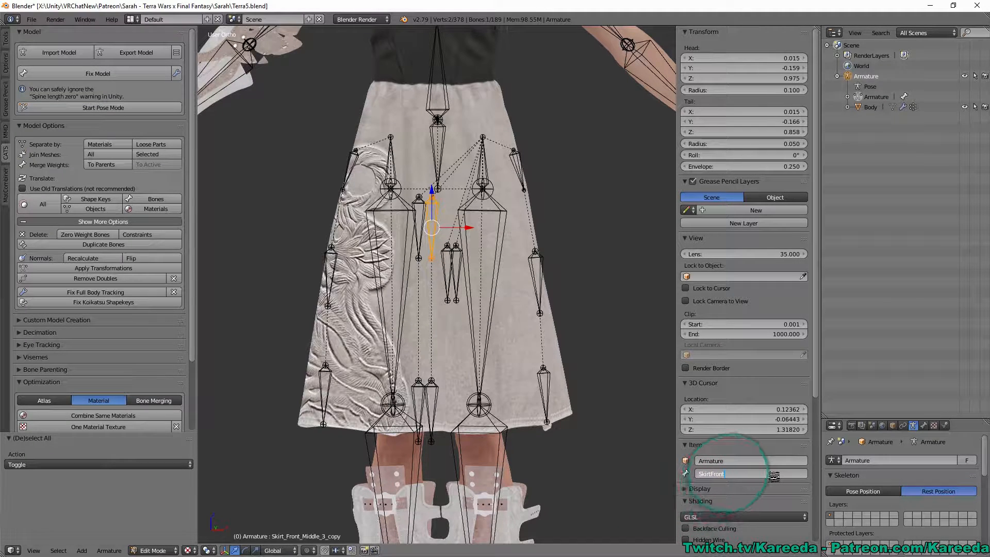
pyautogui.press('Return')
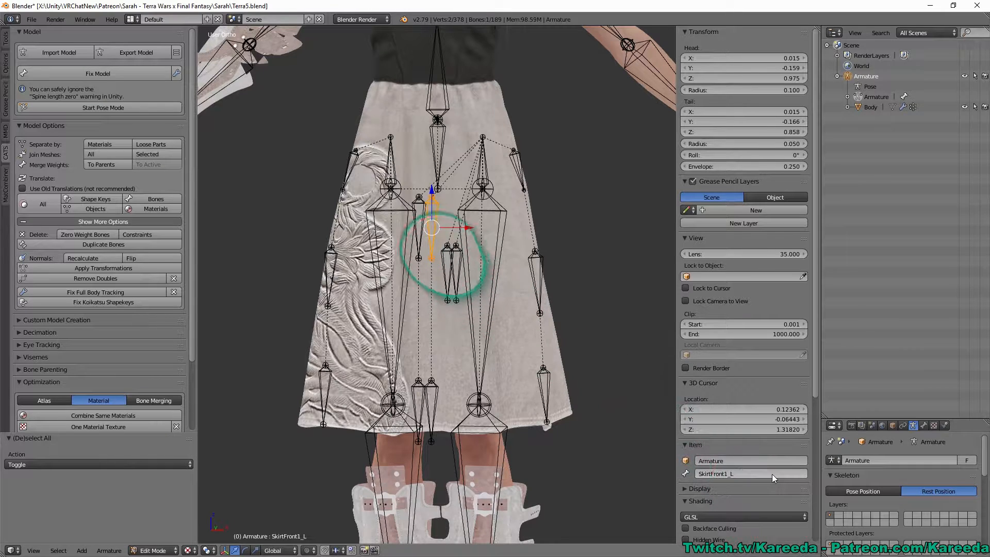
pyautogui.rightClick(454, 268)
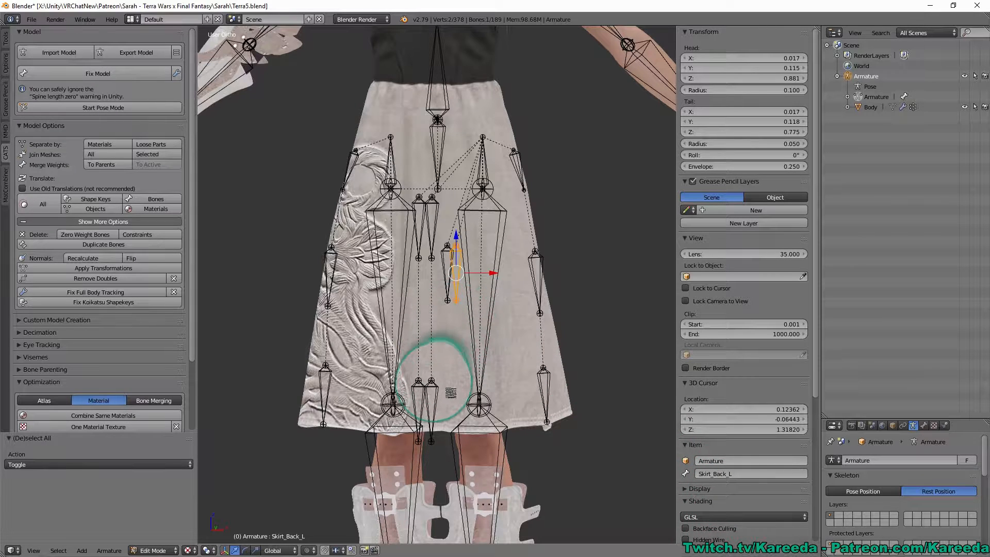
pyautogui.rightClick(431, 408)
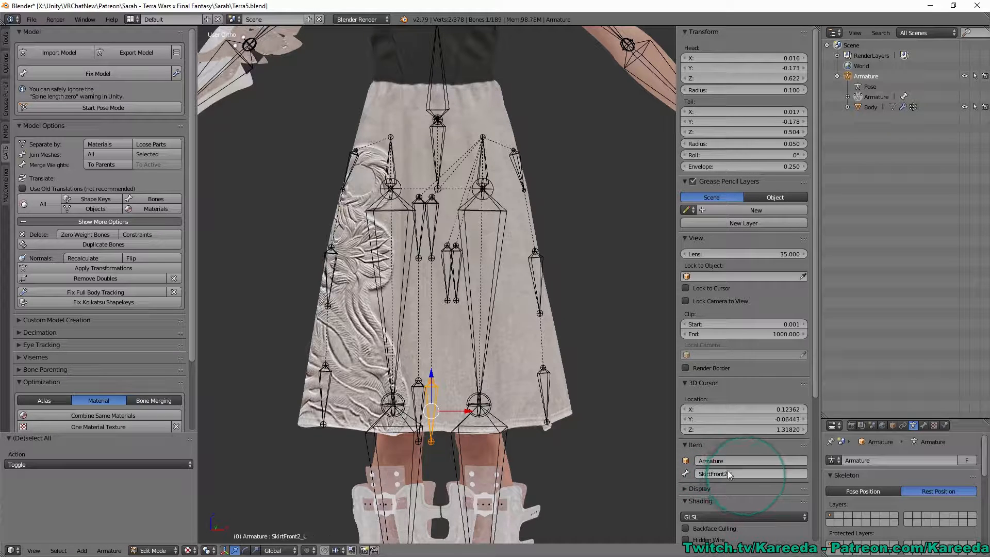
# Rename the original middle front bones SkirtFront1_R for the upper and SkirtFront2_R for the lower, and clear the selection
pyautogui.rightClick(421, 230)
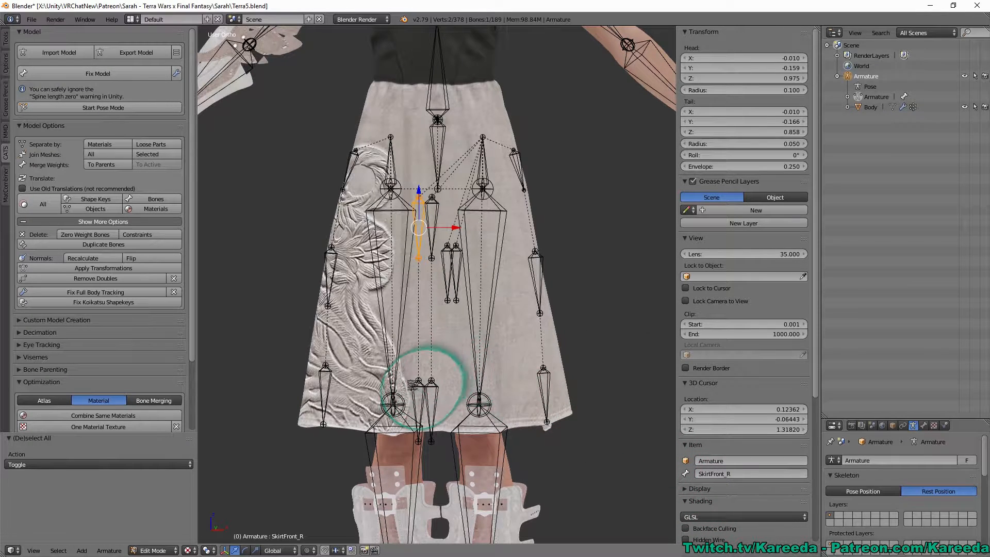
pyautogui.rightClick(416, 409)
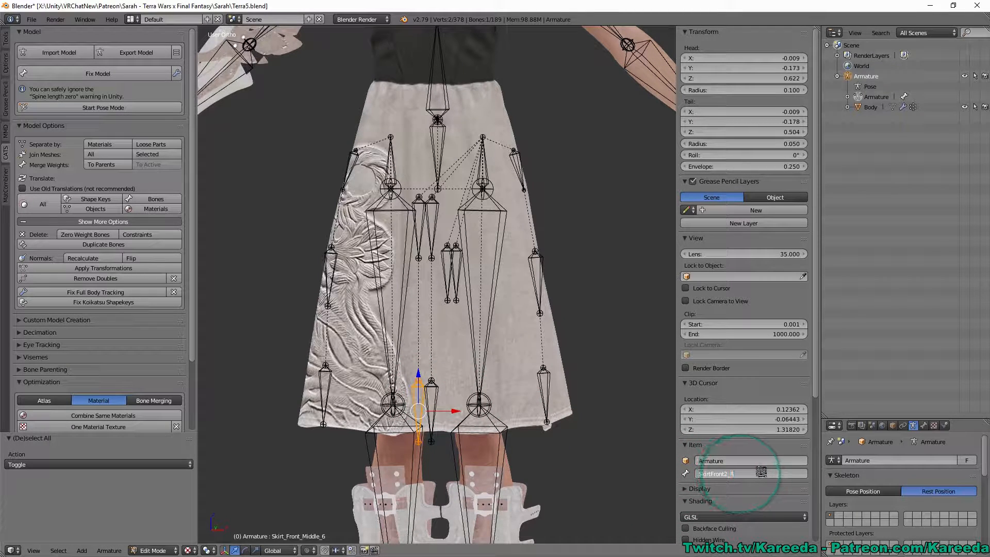
pyautogui.press('Return')
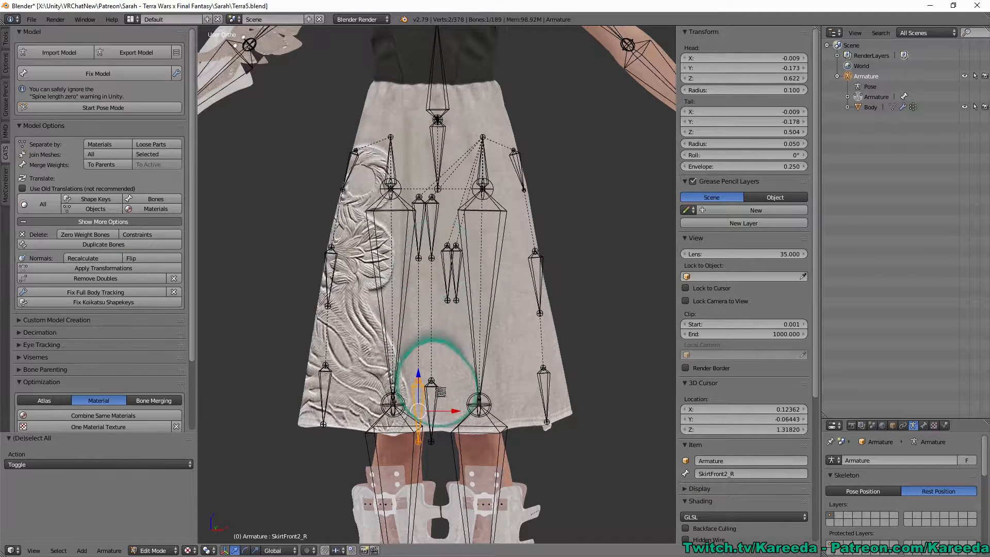
pyautogui.rightClick(420, 229)
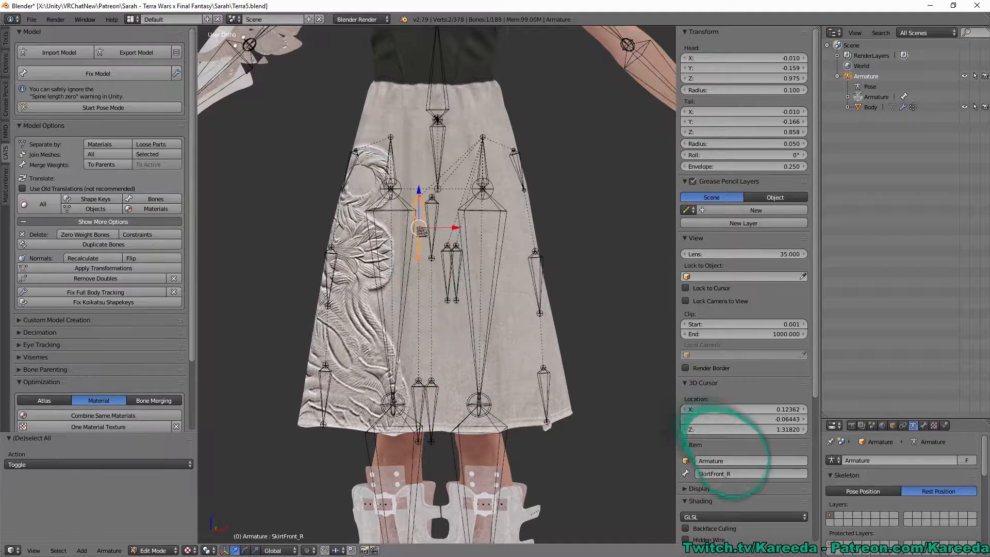
pyautogui.rightClick(425, 235)
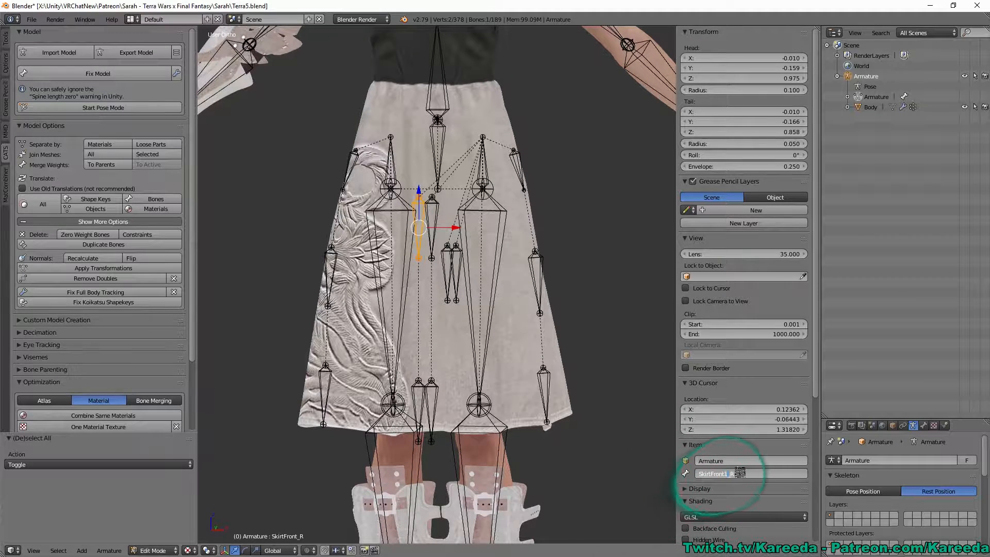
pyautogui.moveTo(474, 276); pyautogui.dragTo(457, 269, button='middle')
pyautogui.press('a')
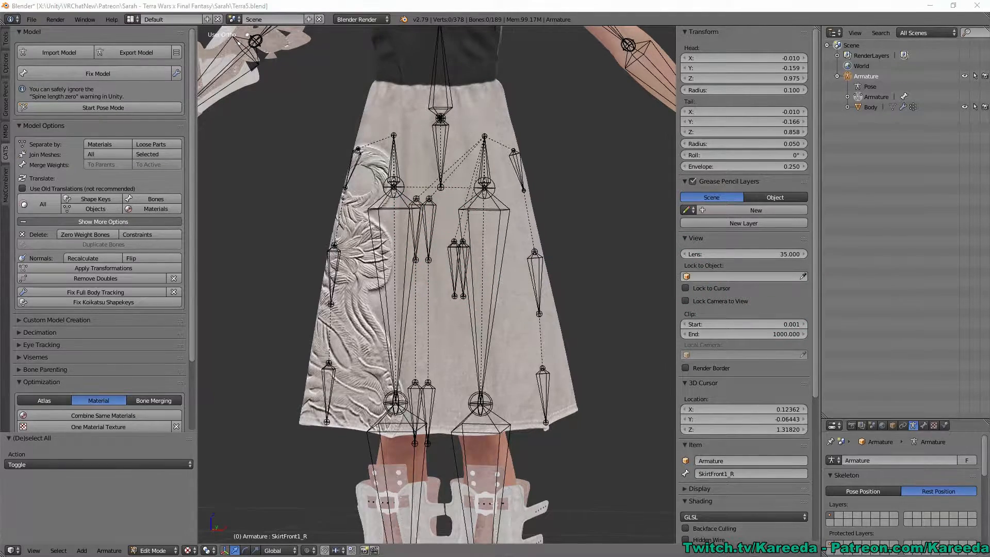
# Leave edit mode, select the Body mesh and switch it to Weight Paint mode
pyautogui.moveTo(509, 220)
pyautogui.mouseDown(button='middle')
pyautogui.moveTo(500, 219)
pyautogui.moveTo(513, 216)
pyautogui.mouseUp(button='middle')
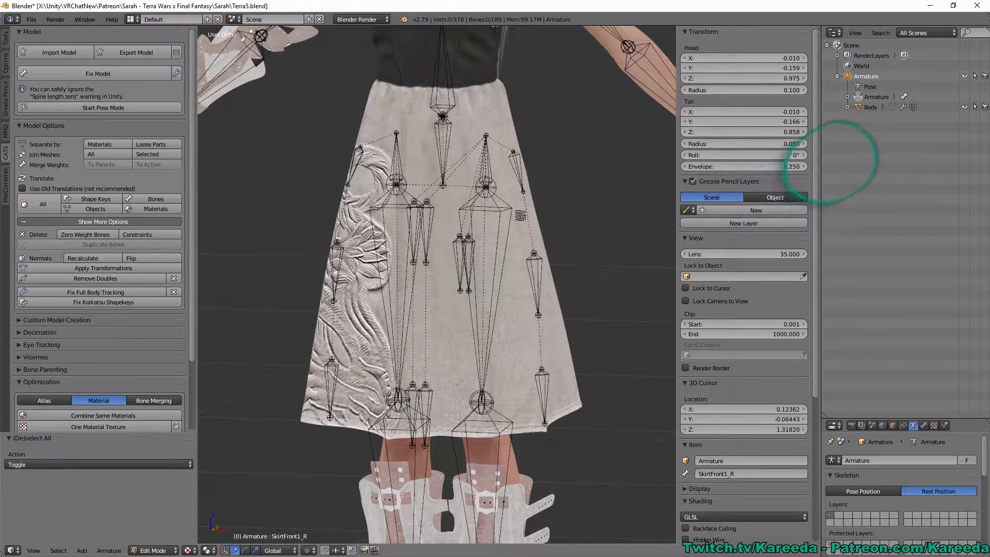
pyautogui.moveTo(549, 233); pyautogui.dragTo(556, 233, button='middle')
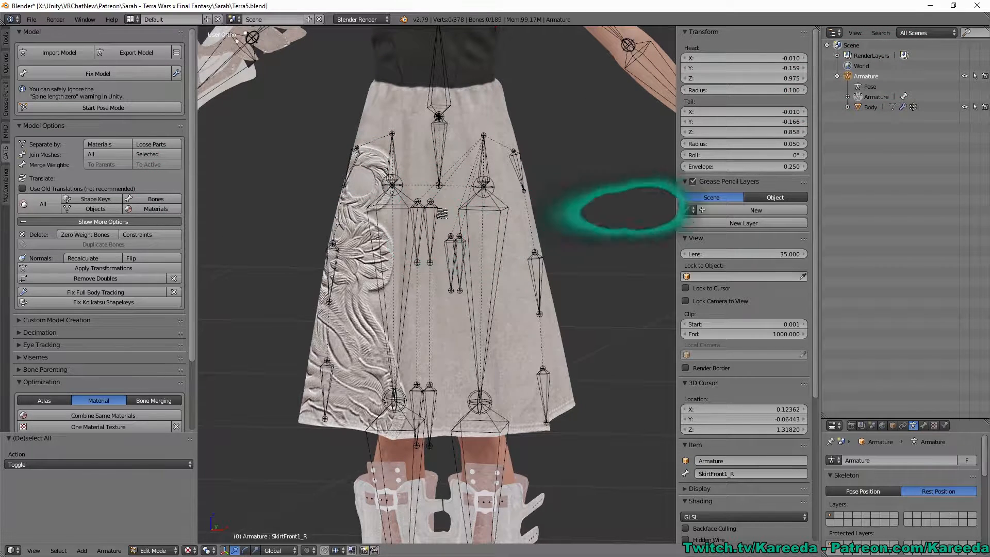
pyautogui.click(861, 98)
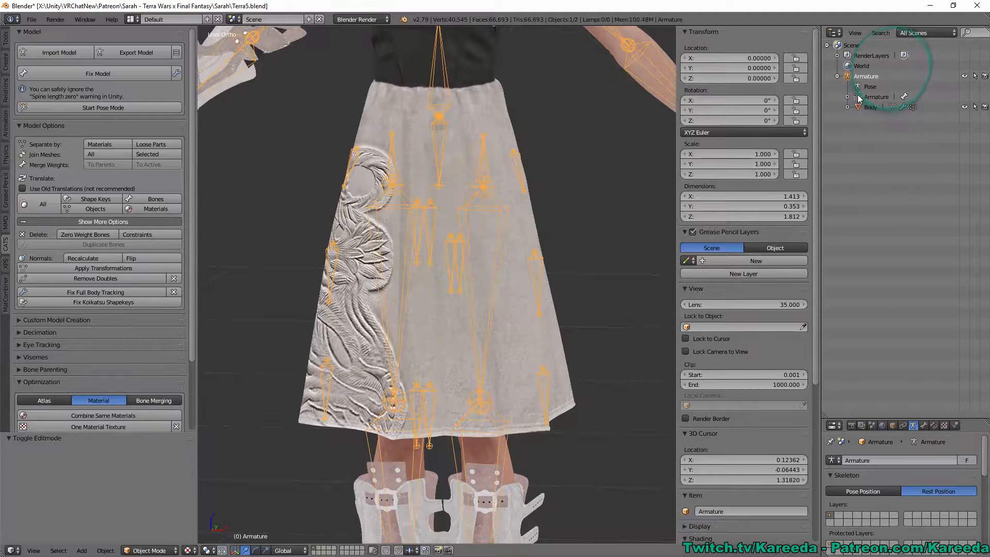
pyautogui.click(872, 107)
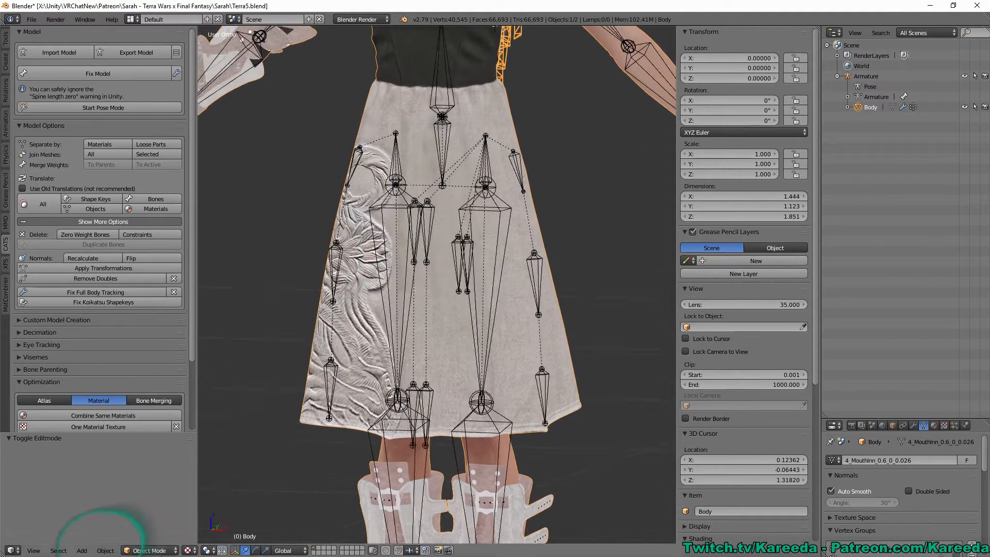
pyautogui.click(150, 550)
pyautogui.click(158, 495)
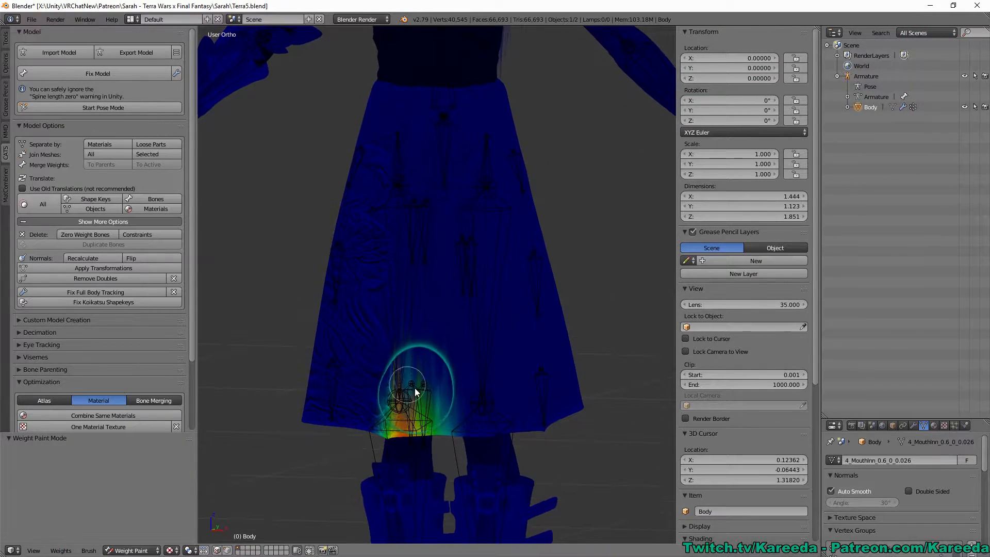
# Enlarge the properties editor and show the weights of the Skirt_Back_L and SkirtFront1_L vertex groups
pyautogui.moveTo(414, 388)
pyautogui.mouseDown(button='middle')
pyautogui.moveTo(521, 329)
pyautogui.moveTo(562, 330)
pyautogui.mouseUp(button='middle')
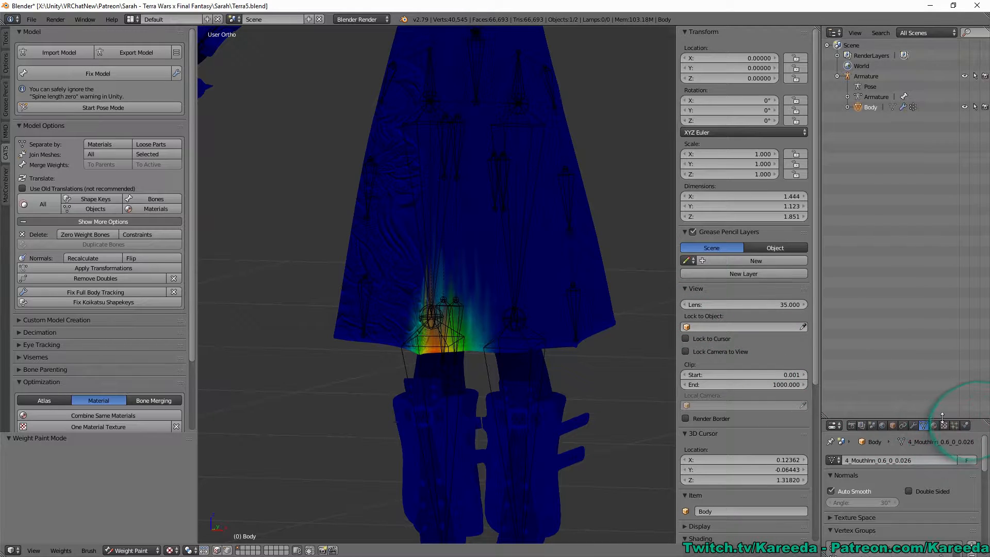
pyautogui.moveTo(942, 419); pyautogui.dragTo(941, 132)
pyautogui.moveTo(900, 382); pyautogui.dragTo(885, 408)
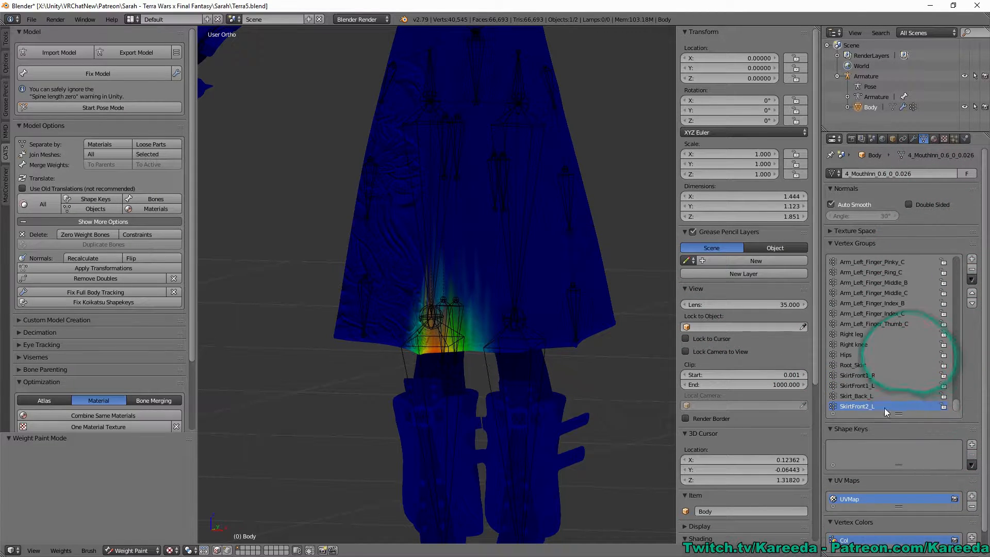
pyautogui.click(876, 396)
pyautogui.click(868, 387)
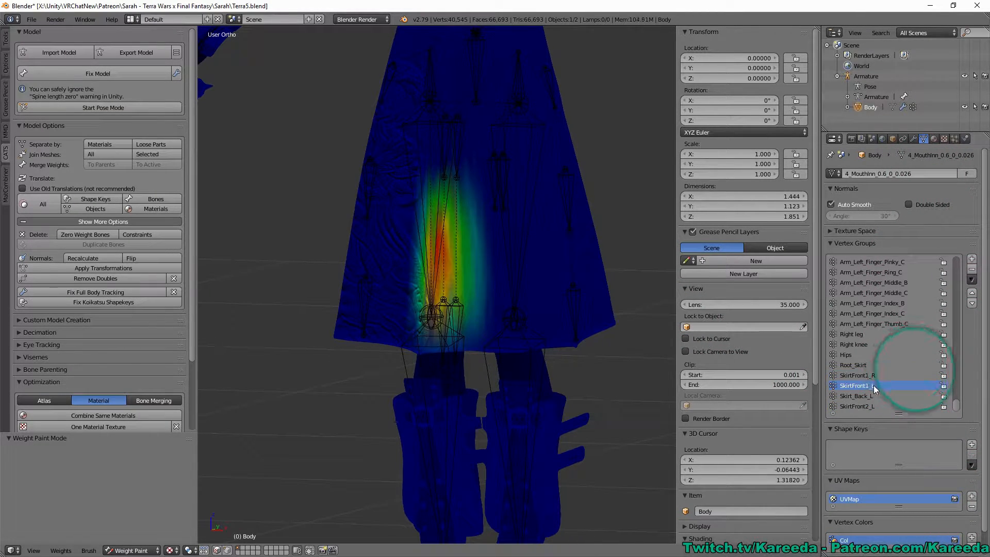
# Halve the weights of the SkirtFront2_L vertex group using the Levels weight tool with a gain of 0.5
pyautogui.click(874, 406)
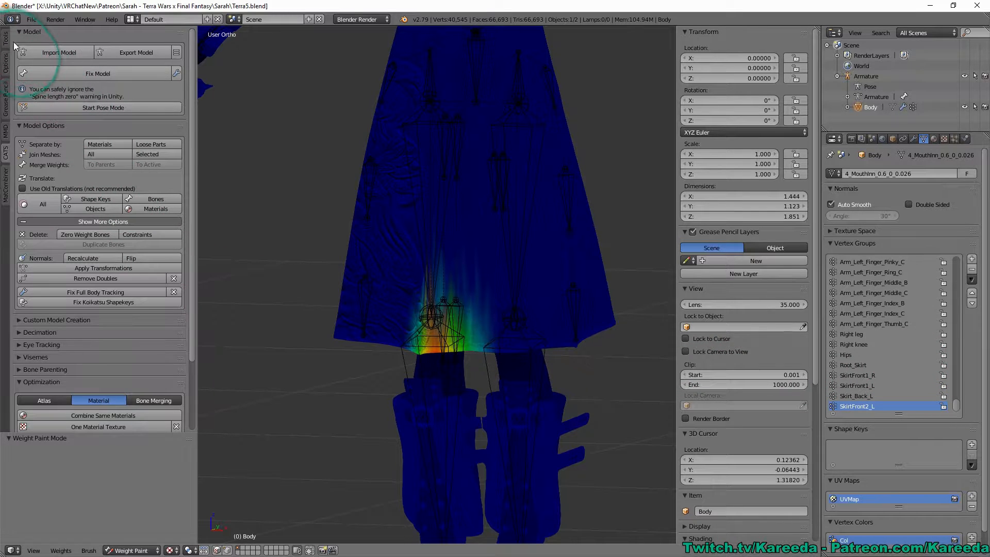
pyautogui.click(5, 39)
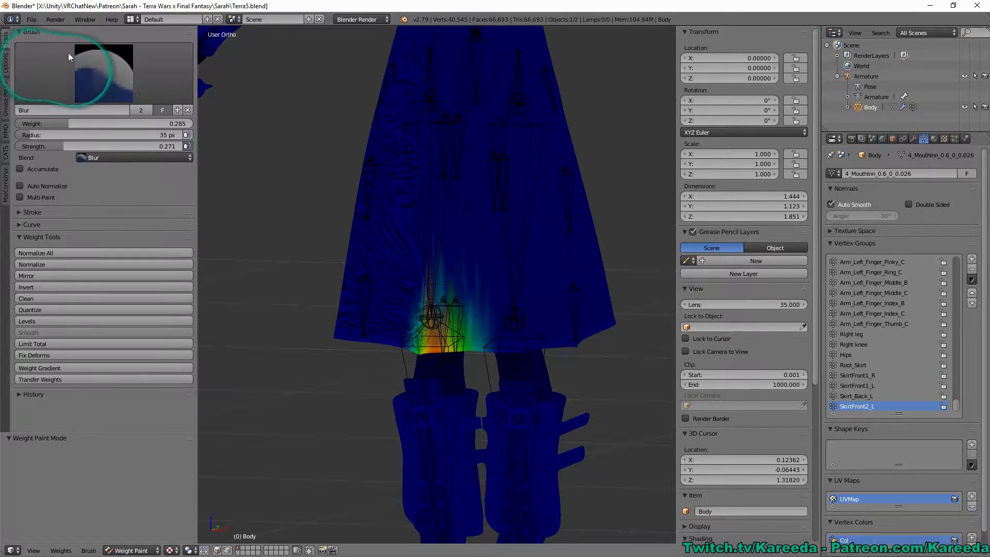
pyautogui.click(98, 321)
pyautogui.click(157, 512)
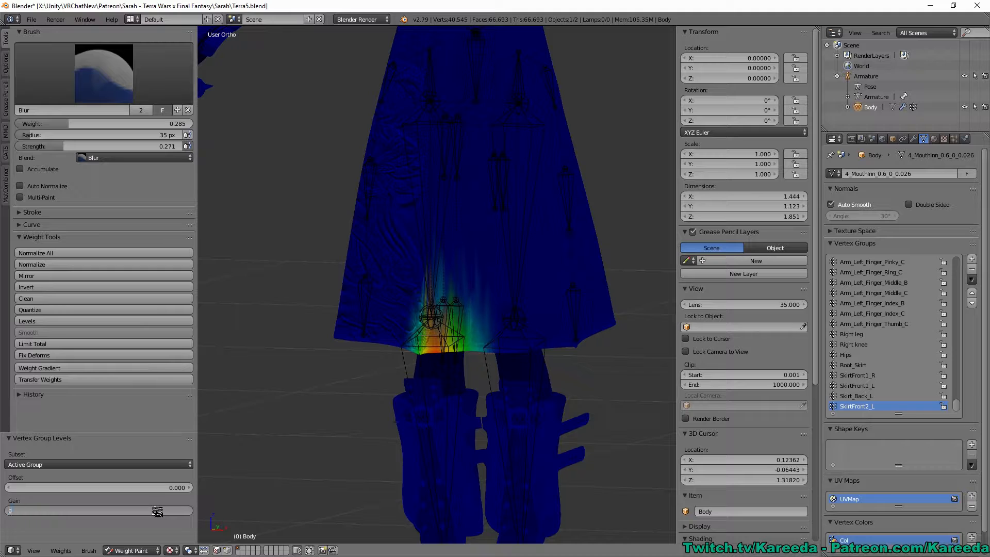
pyautogui.press('Return')
pyautogui.moveTo(511, 352); pyautogui.dragTo(534, 353, button='middle')
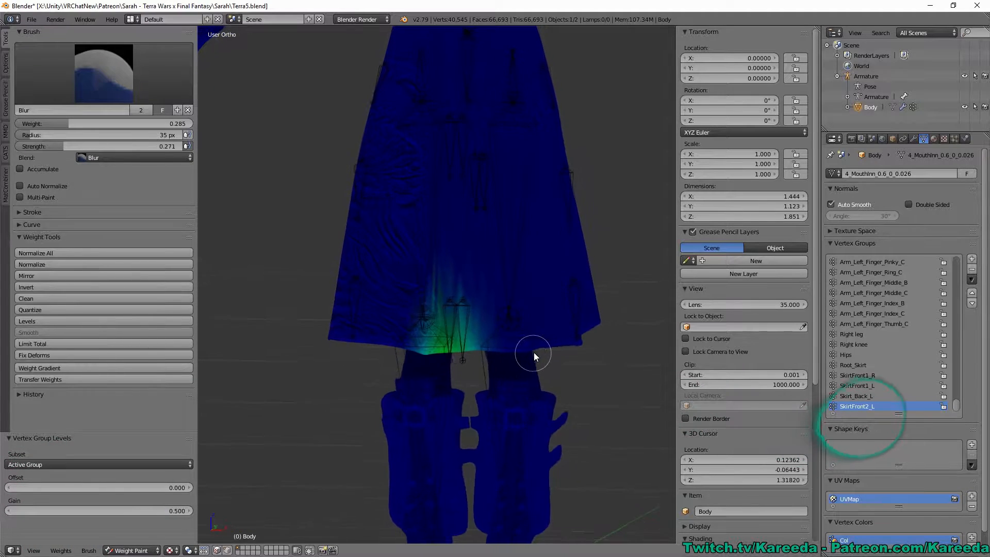
# Apply Levels with a gain of 0.5 to the Skirt_Back_L vertex group
pyautogui.click(865, 395)
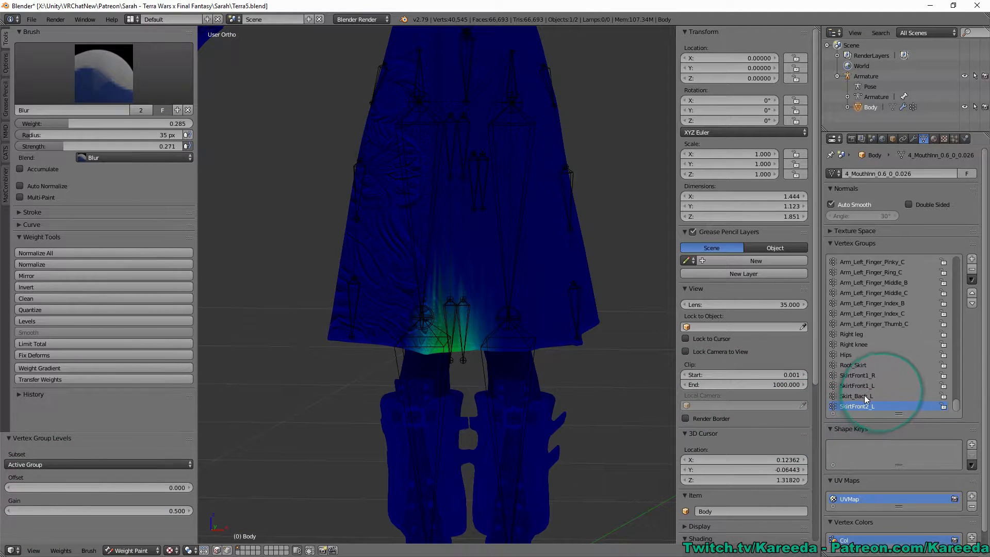
pyautogui.moveTo(508, 298); pyautogui.dragTo(102, 391, button='middle')
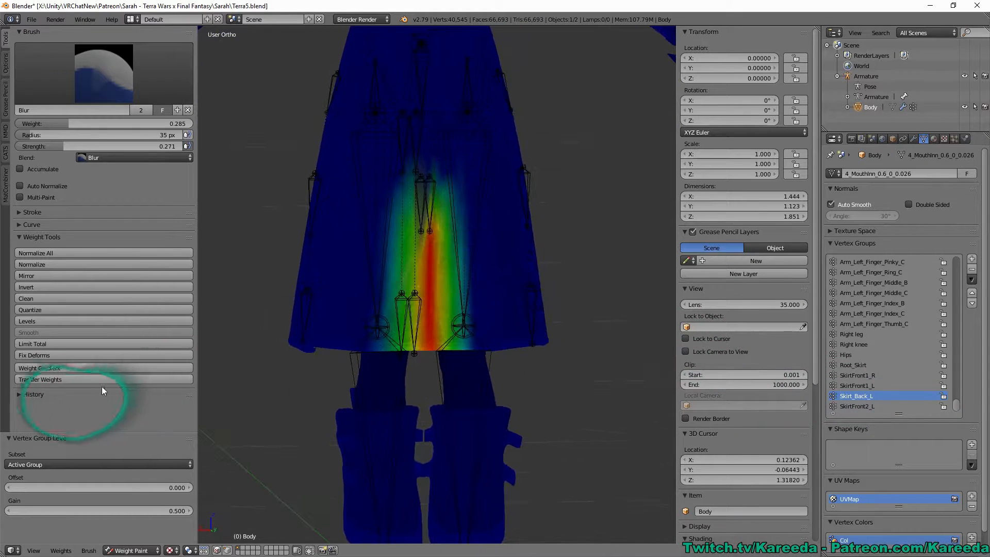
pyautogui.click(26, 321)
# Apply Levels with a gain of 0.5 to the SkirtFront1_L and SkirtFront1_R vertex groups
pyautogui.click(856, 386)
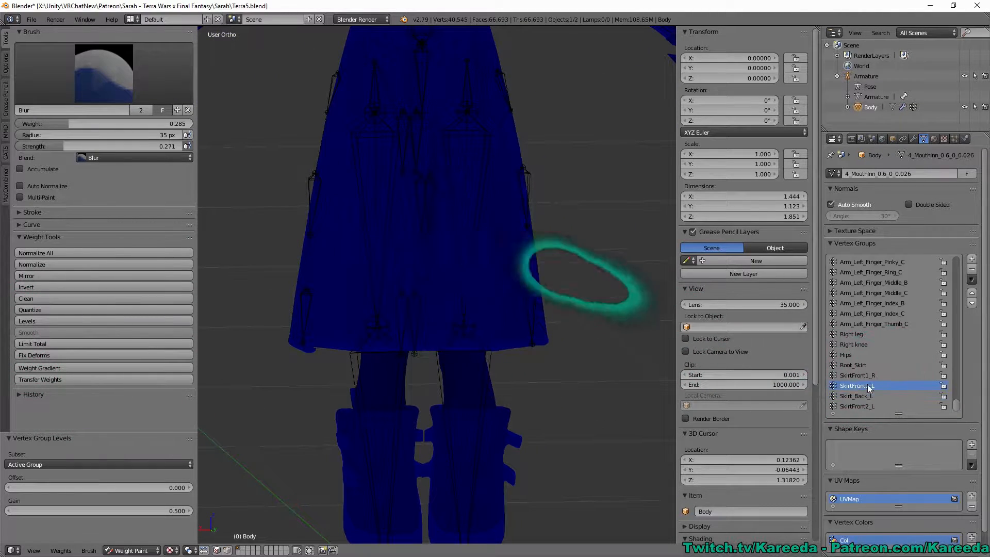
pyautogui.moveTo(246, 292); pyautogui.dragTo(485, 292, button='middle')
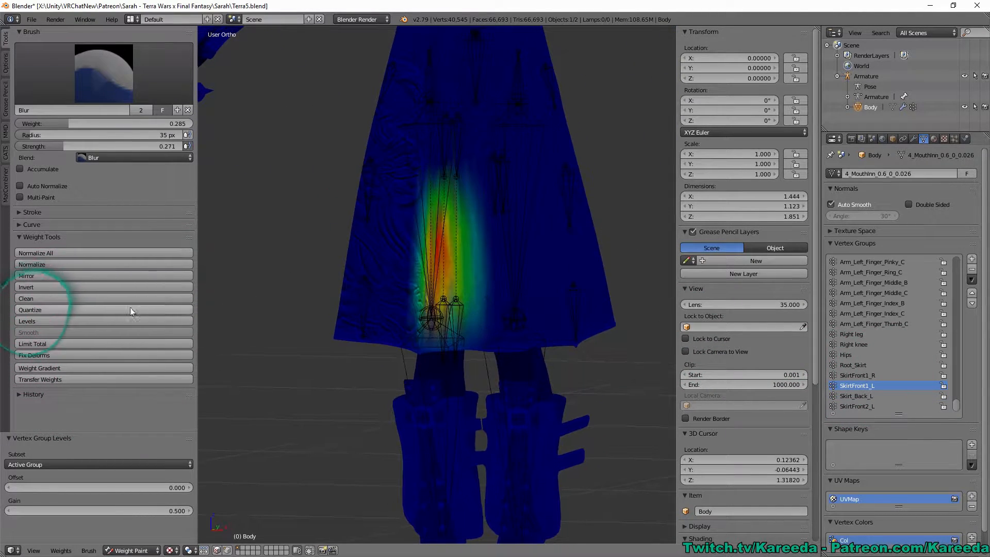
pyautogui.click(110, 322)
pyautogui.click(856, 375)
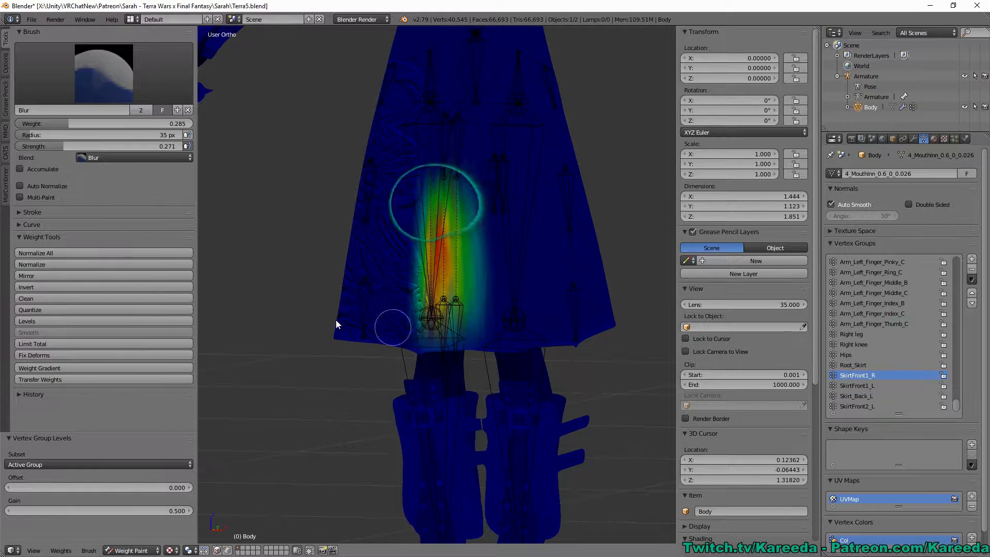
pyautogui.click(79, 319)
pyautogui.moveTo(490, 263); pyautogui.dragTo(261, 261, button='middle')
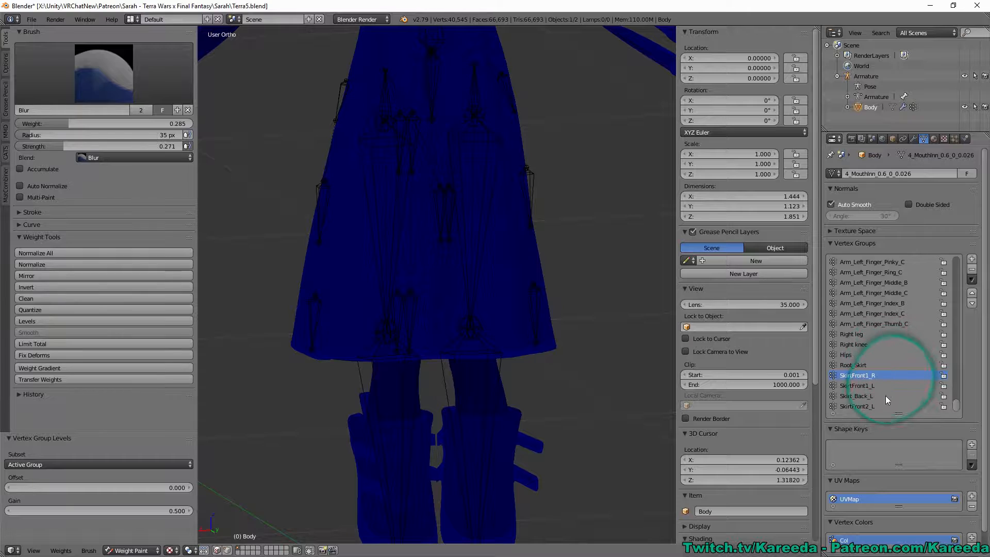
# Halve the weights of the Skirt_Back_Middle_4 vertex group by applying Levels with a gain of 0.5
pyautogui.scroll(8, 885, 395)
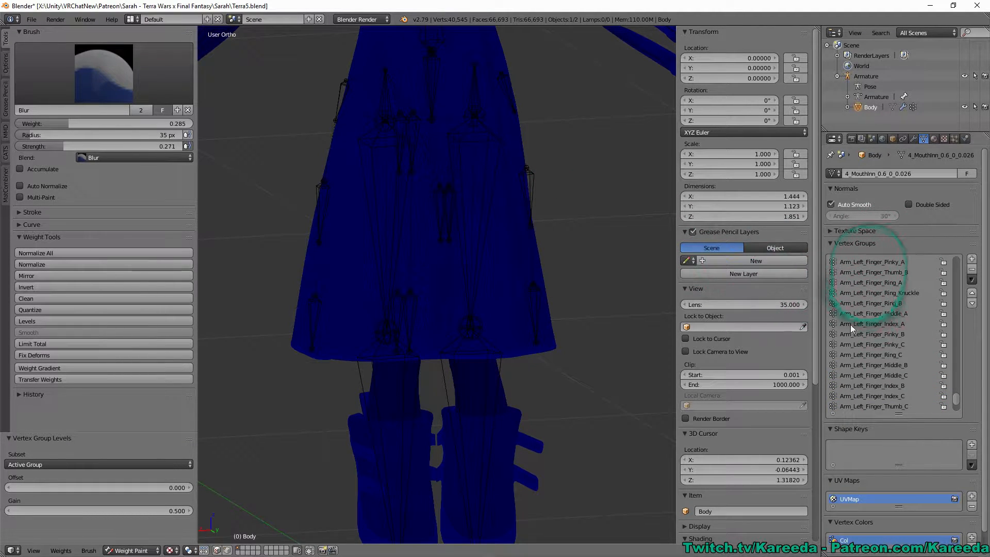
pyautogui.scroll(6, 877, 335)
pyautogui.scroll(6, 915, 386)
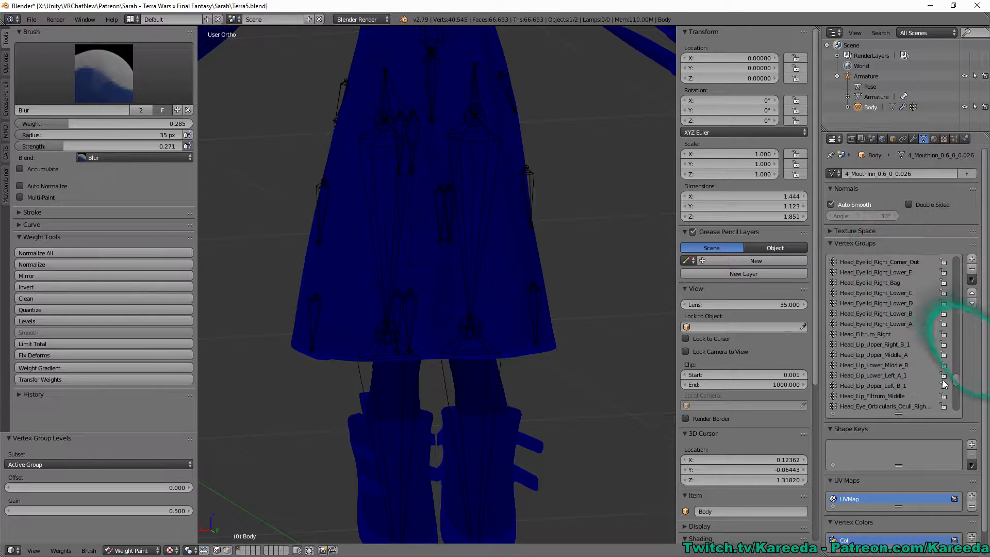
pyautogui.moveTo(959, 376); pyautogui.dragTo(959, 315)
pyautogui.click(893, 342)
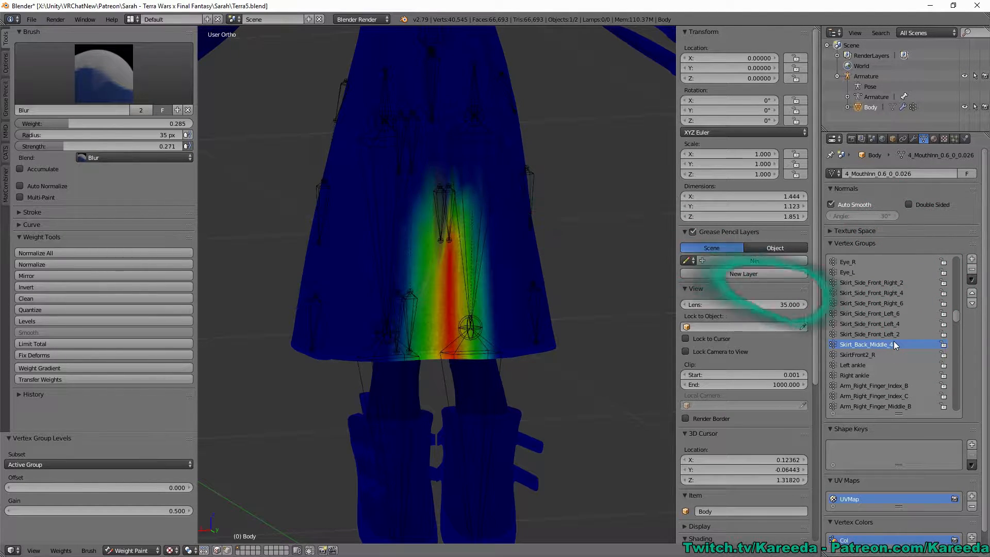
pyautogui.click(107, 320)
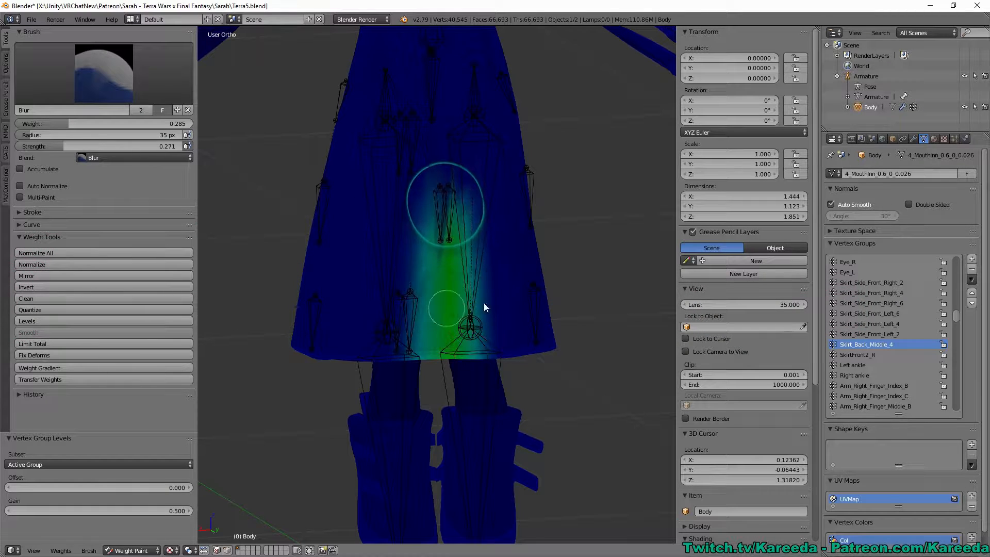
pyautogui.moveTo(497, 298); pyautogui.dragTo(529, 293, button='middle')
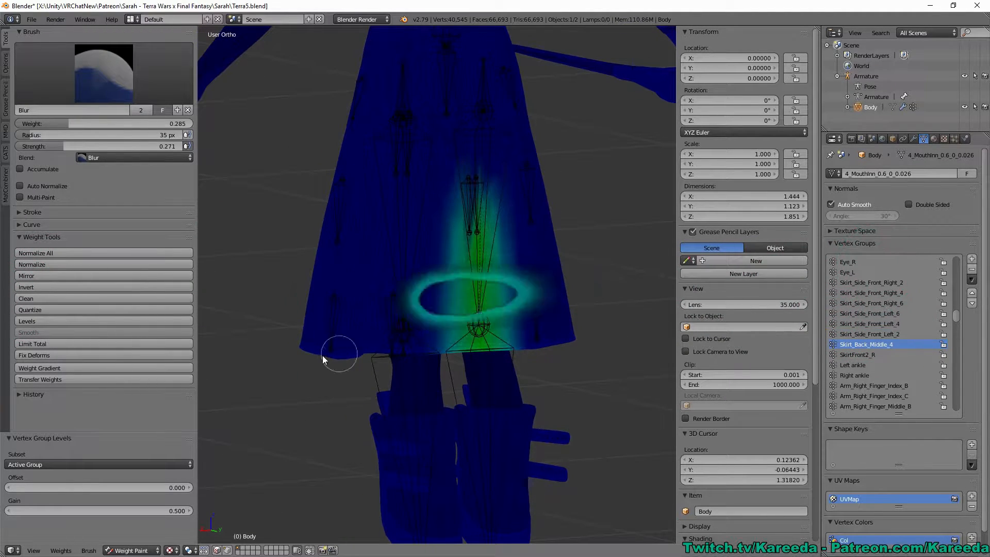
# Return the body mesh to Object Mode and save the project as Terra7.blend
pyautogui.click(135, 539)
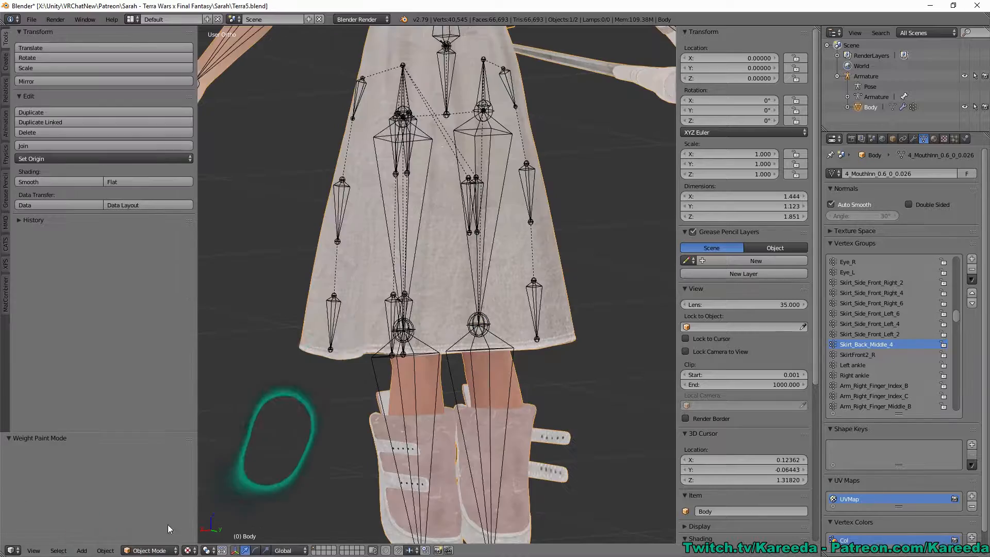
pyautogui.moveTo(309, 382); pyautogui.dragTo(505, 378, button='middle')
pyautogui.hotkey('ctrl', 's')
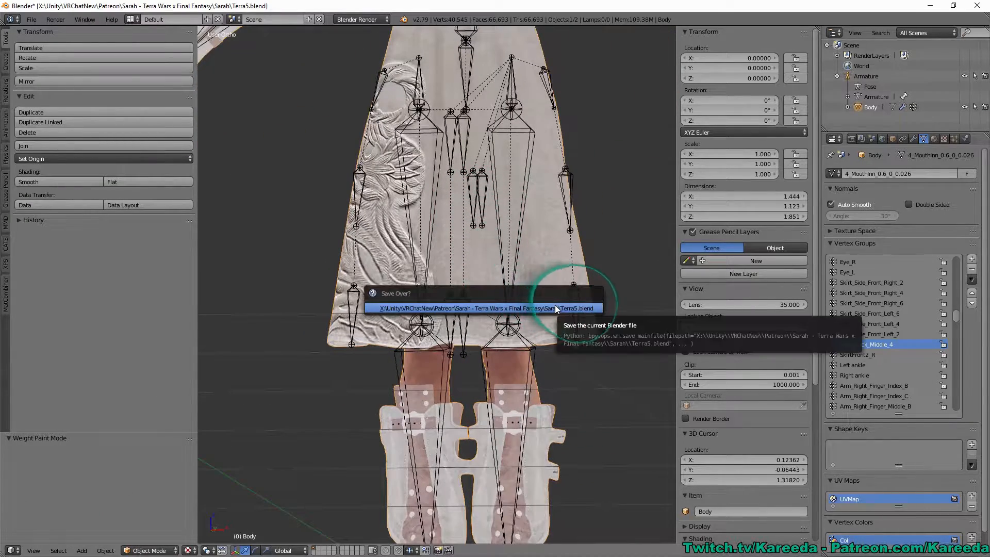
pyautogui.click(556, 308)
pyautogui.click(32, 19)
pyautogui.click(72, 108)
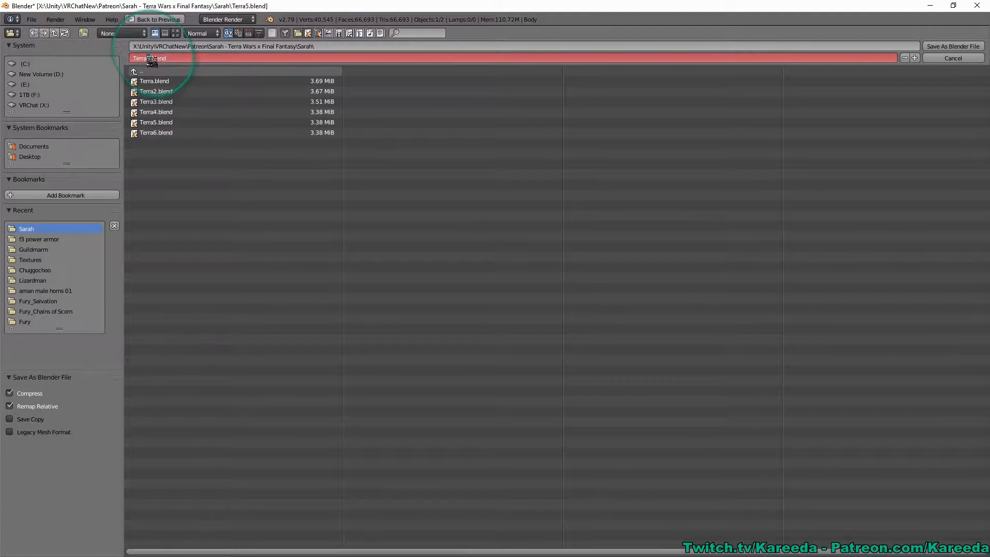
pyautogui.write('7')
pyautogui.press('Return')
pyautogui.click(951, 46)
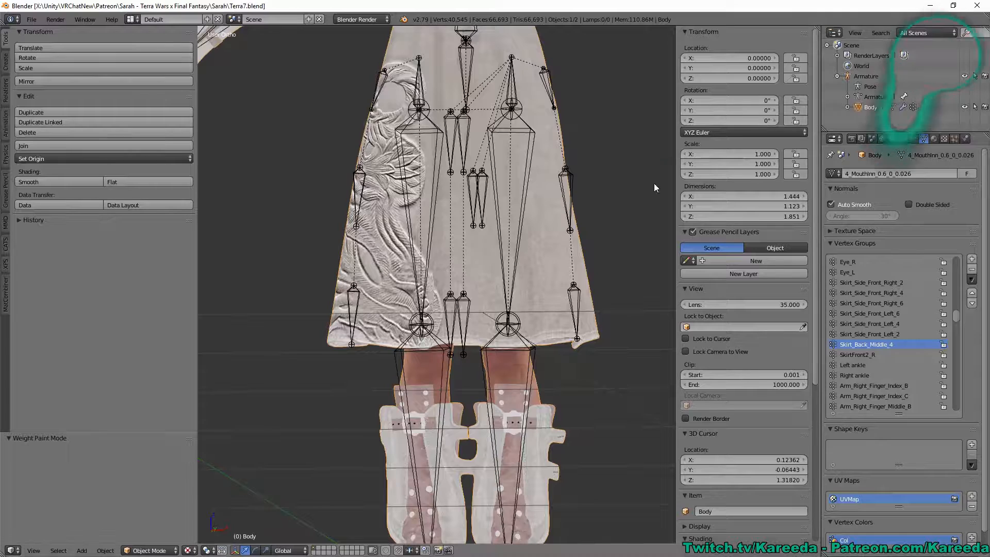
# In the armature's Edit Mode, merge the weights of SkirtFront1_L and the middle left side bone into Skirt_Side_Front_Left_2
pyautogui.moveTo(469, 233); pyautogui.dragTo(452, 312, button='middle')
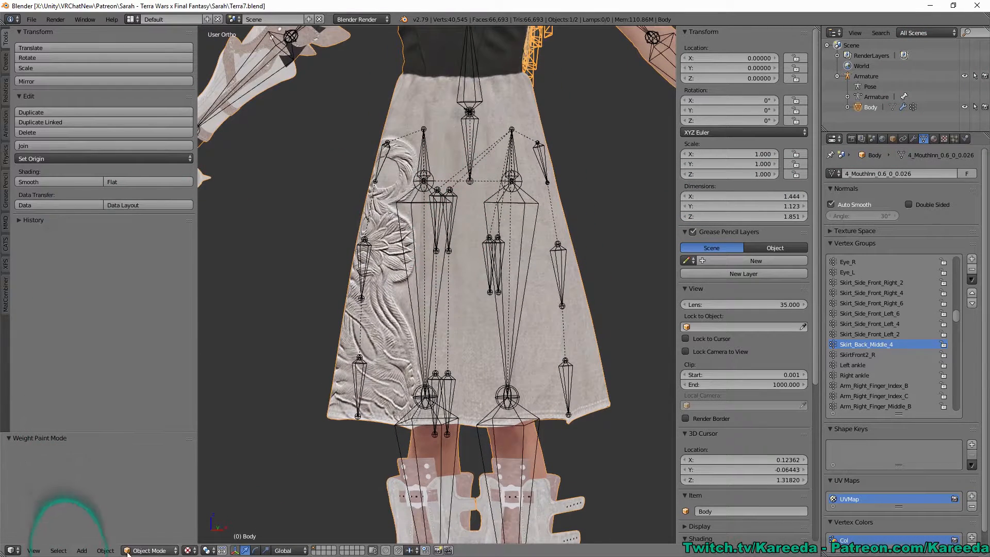
pyautogui.rightClick(427, 183)
pyautogui.press('Tab')
pyautogui.moveTo(429, 187); pyautogui.dragTo(506, 248, button='middle')
pyautogui.rightClick(450, 210)
pyautogui.scroll(1, 466, 232)
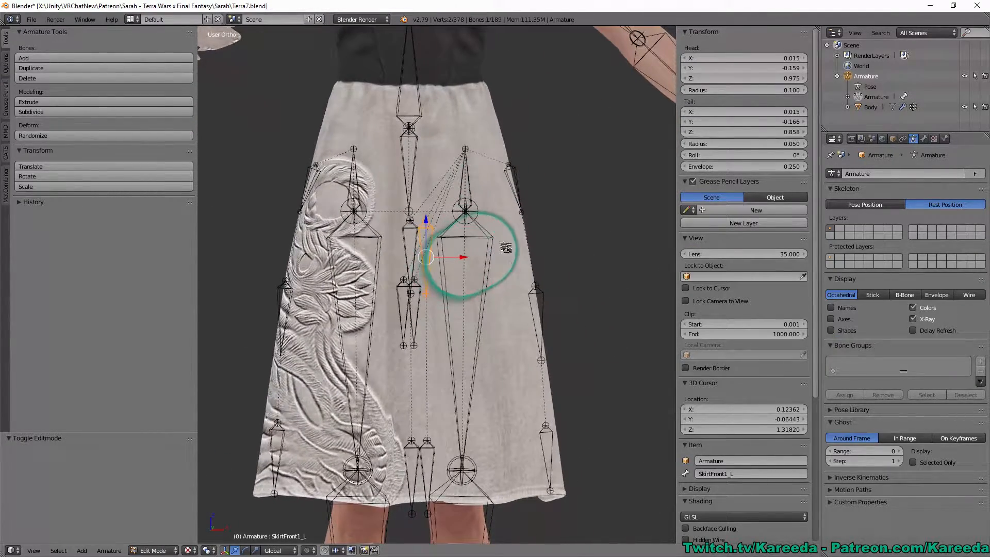
pyautogui.keyDown('shift'); pyautogui.rightClick(543, 296); pyautogui.keyUp('shift')
pyautogui.moveTo(516, 209); pyautogui.dragTo(454, 232, button='middle')
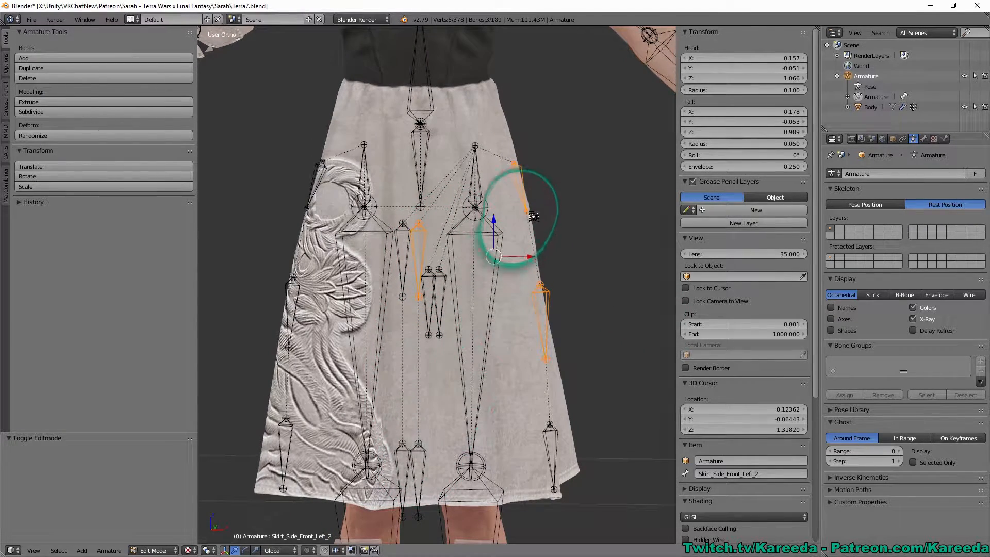
pyautogui.moveTo(519, 210); pyautogui.dragTo(541, 279, button='middle')
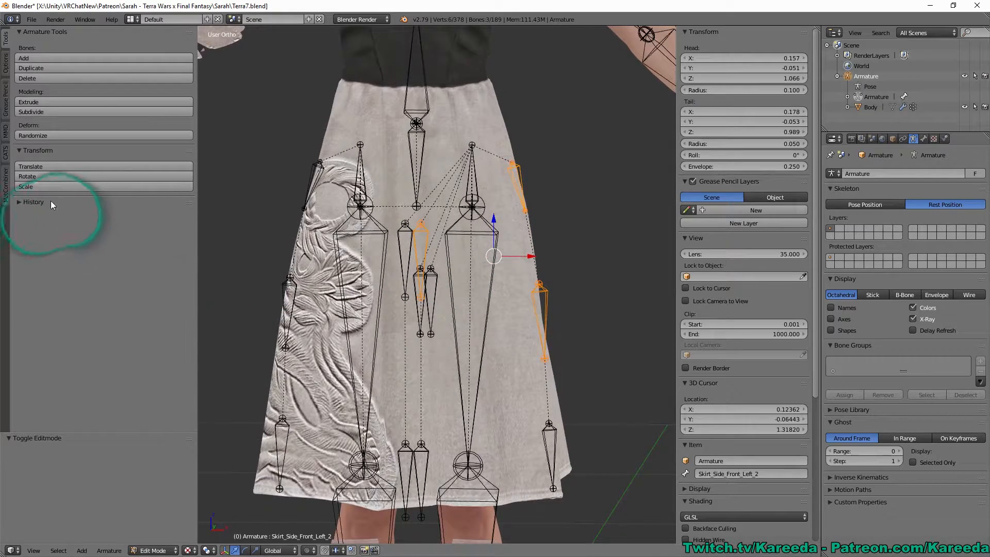
pyautogui.click(6, 152)
pyautogui.click(164, 165)
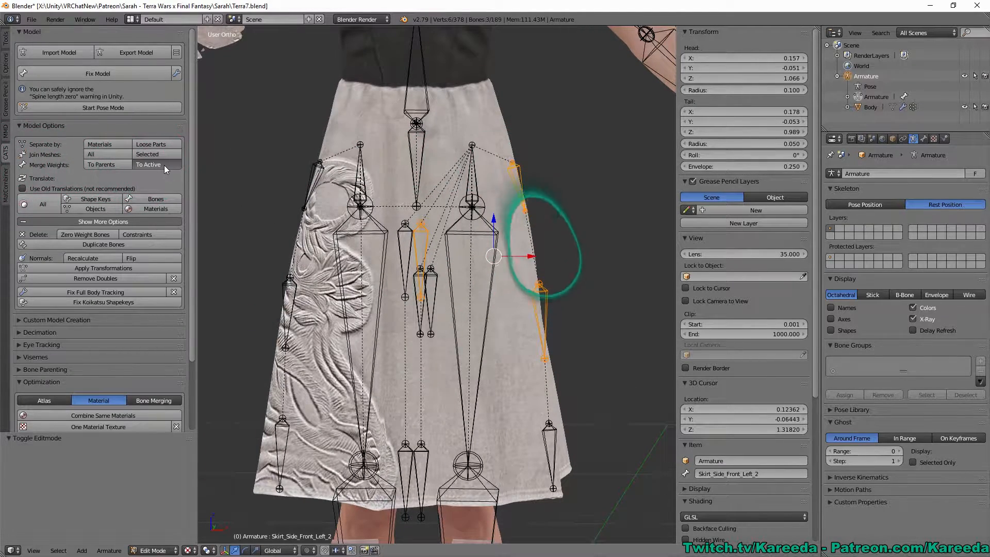
# Move the Skirt_Side_Front_Left_2 bone about 0.087 down and 0.015 outward along X
pyautogui.moveTo(512, 229); pyautogui.dragTo(480, 192, button='middle')
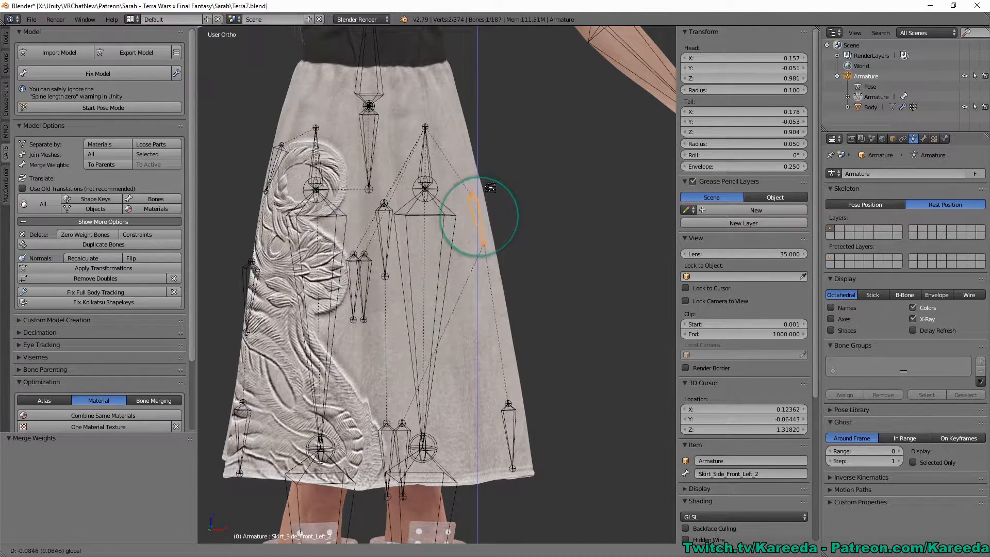
pyautogui.moveTo(490, 187); pyautogui.dragTo(513, 219)
# Merge the two lower front middle bones' weights into Skirt_Side_Front_Left_6 and Skirt_Side_Front_Right_6, each on its own side
pyautogui.moveTo(422, 449); pyautogui.dragTo(418, 450, button='middle')
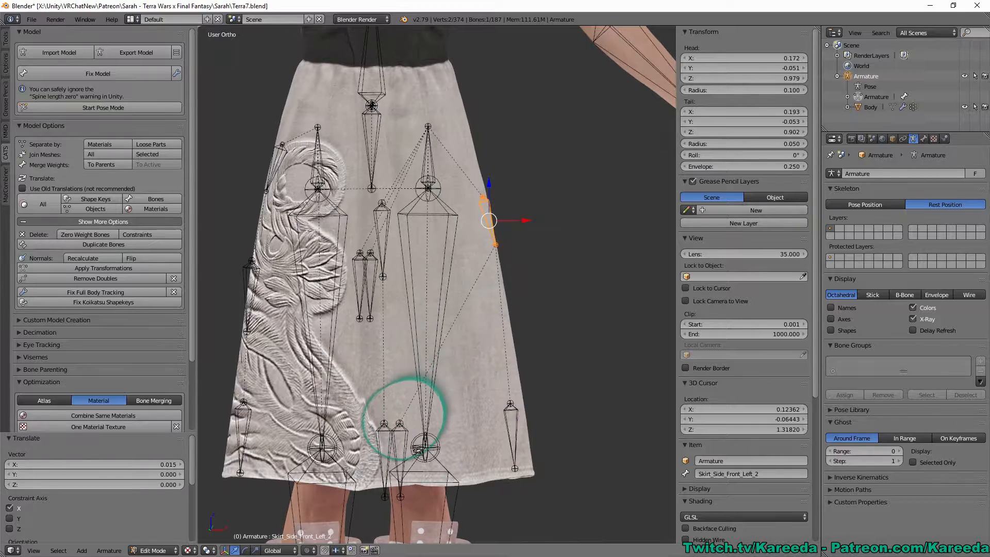
pyautogui.keyDown('shift'); pyautogui.click(495, 427); pyautogui.keyUp('shift')
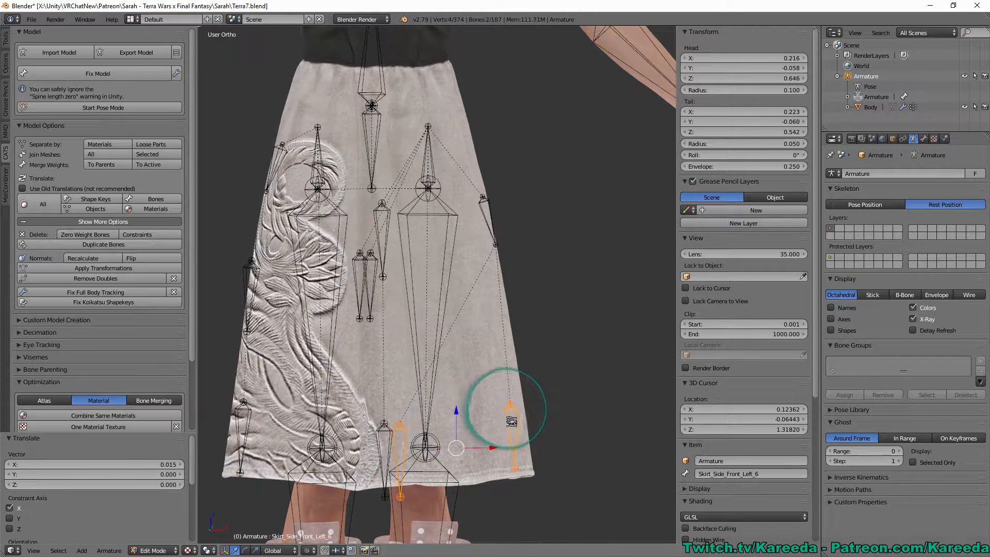
pyautogui.click(163, 164)
pyautogui.keyDown('shift'); pyautogui.click(242, 435); pyautogui.keyUp('shift')
pyautogui.click(153, 165)
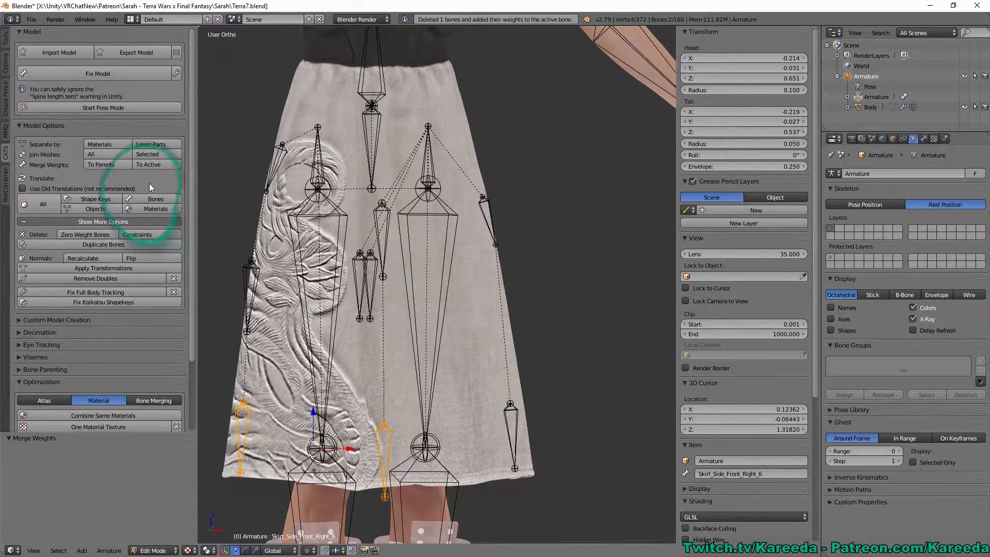
# Merge the Skirt_Back_L bone's weights into Skirt_Side_Front_Left_2 and the other back middle bone's weights into Skirt_Side_Front_Right_2
pyautogui.moveTo(392, 268); pyautogui.dragTo(480, 273, button='middle')
pyautogui.moveTo(283, 205); pyautogui.dragTo(379, 216, button='middle')
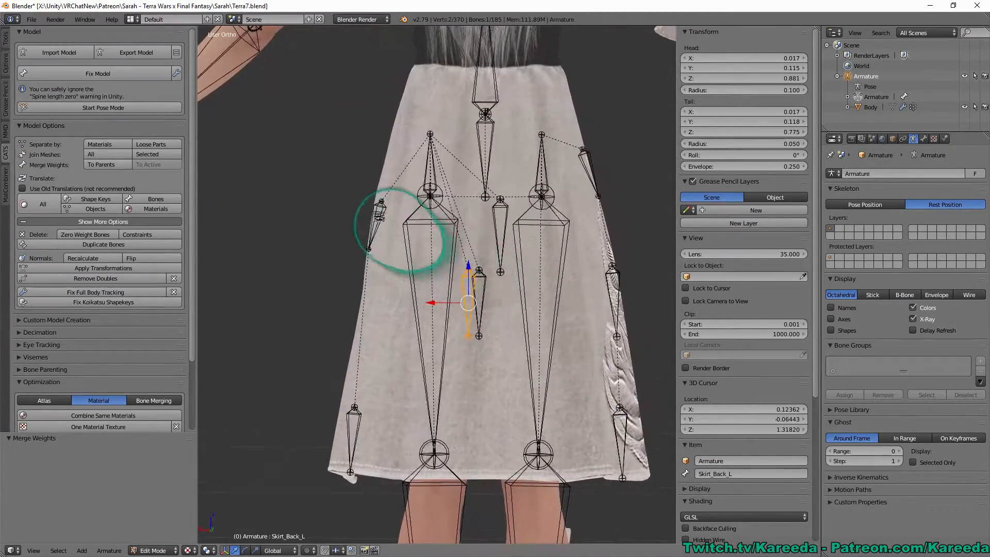
pyautogui.keyDown('shift'); pyautogui.click(382, 216); pyautogui.keyUp('shift')
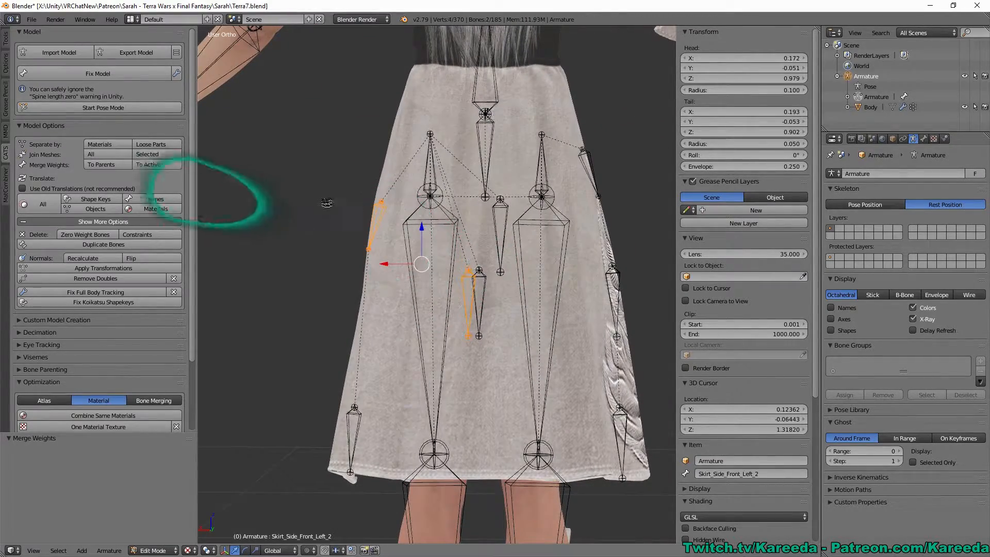
pyautogui.click(159, 166)
pyautogui.moveTo(398, 221); pyautogui.dragTo(503, 235, button='middle')
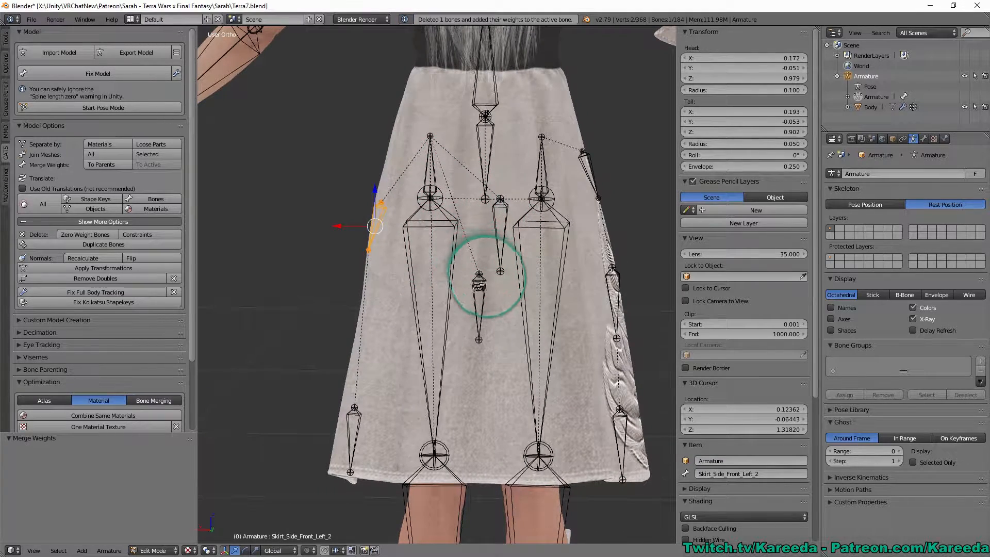
pyautogui.rightClick(478, 288)
pyautogui.keyDown('shift'); pyautogui.rightClick(596, 186); pyautogui.keyUp('shift')
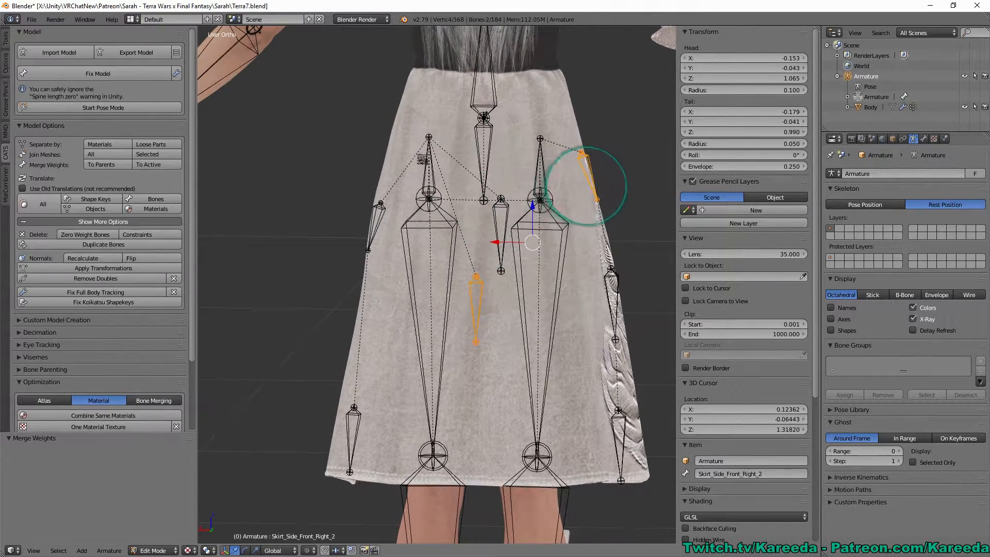
pyautogui.click(165, 164)
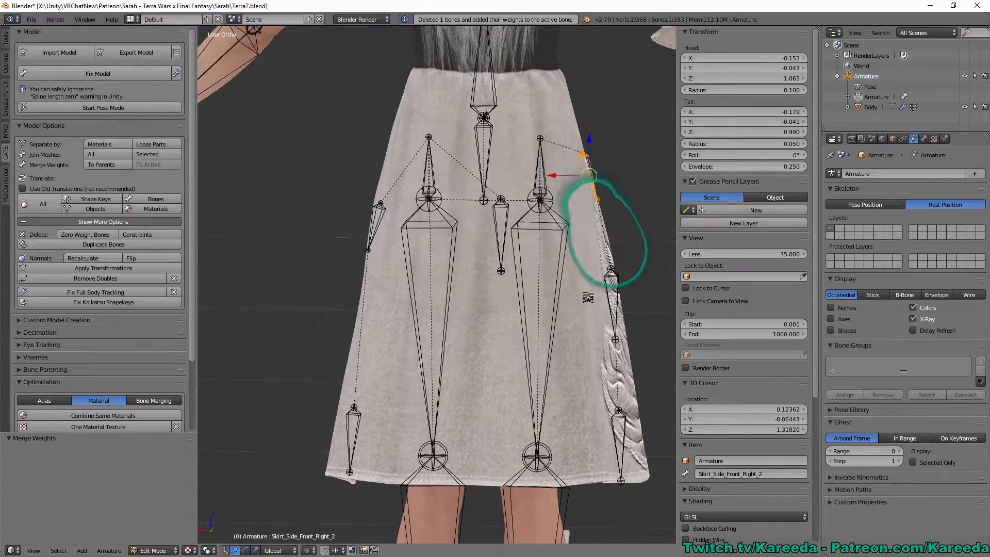
# Merge the weights of the SkirtFront1_R bone into Skirt_Side_Front_Right_2
pyautogui.moveTo(605, 232); pyautogui.dragTo(416, 259, button='middle')
pyautogui.scroll(1, 427, 258)
pyautogui.scroll(-1, 420, 259)
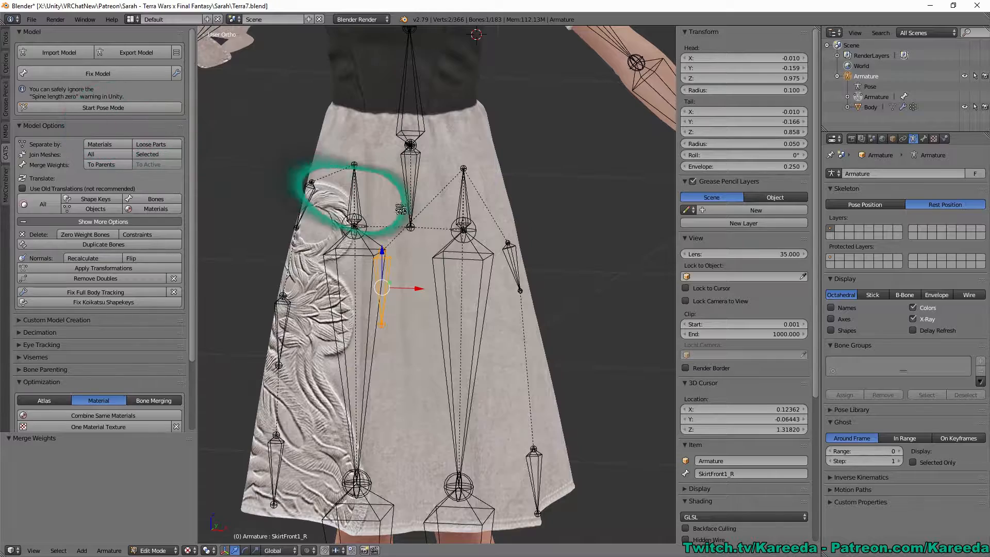
pyautogui.moveTo(442, 223); pyautogui.dragTo(450, 226, button='middle')
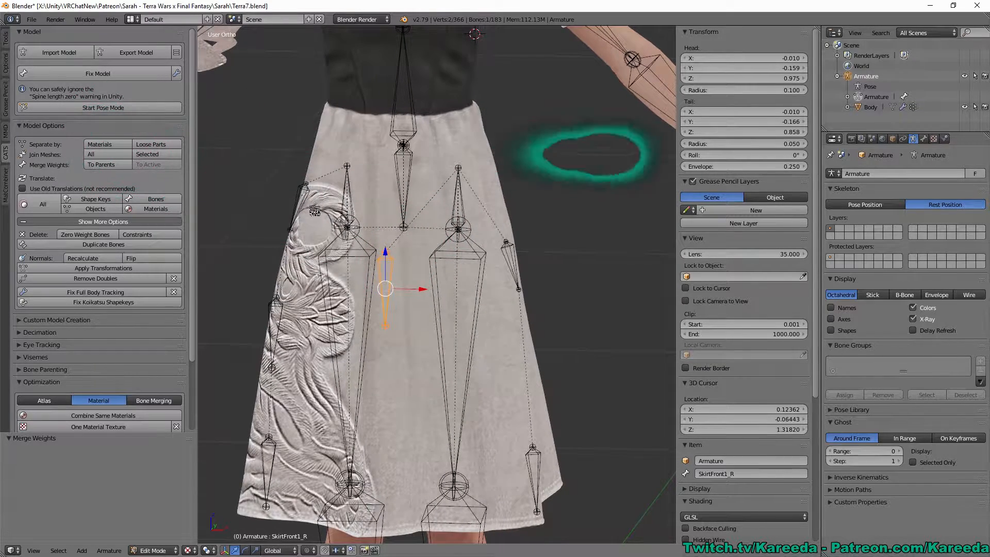
pyautogui.scroll(1, 523, 282)
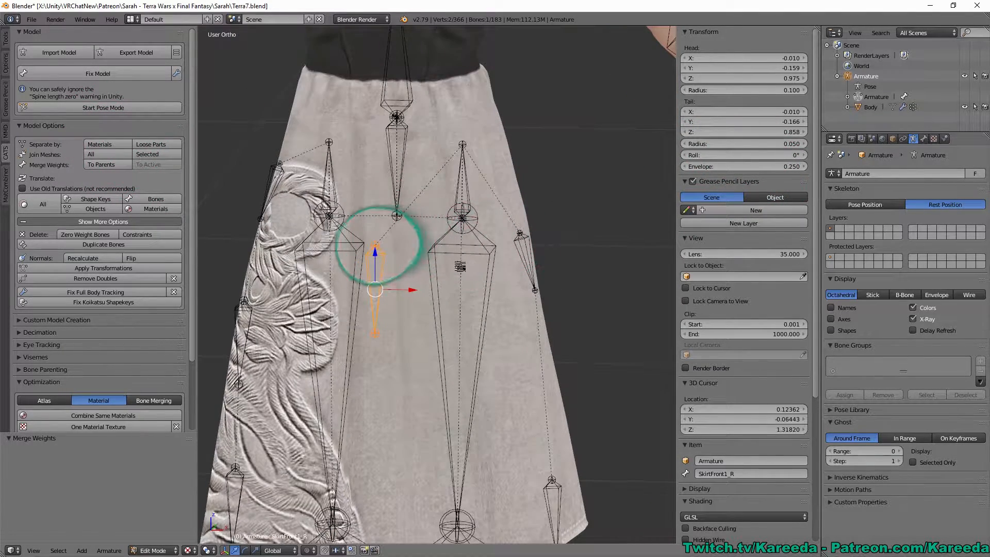
pyautogui.moveTo(378, 245); pyautogui.dragTo(424, 210, button='middle')
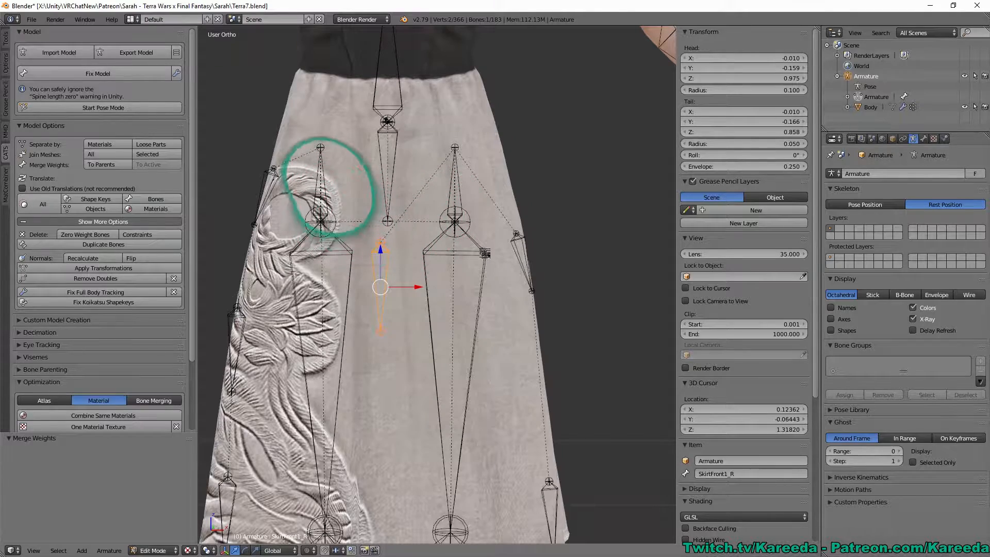
pyautogui.scroll(-2, 464, 232)
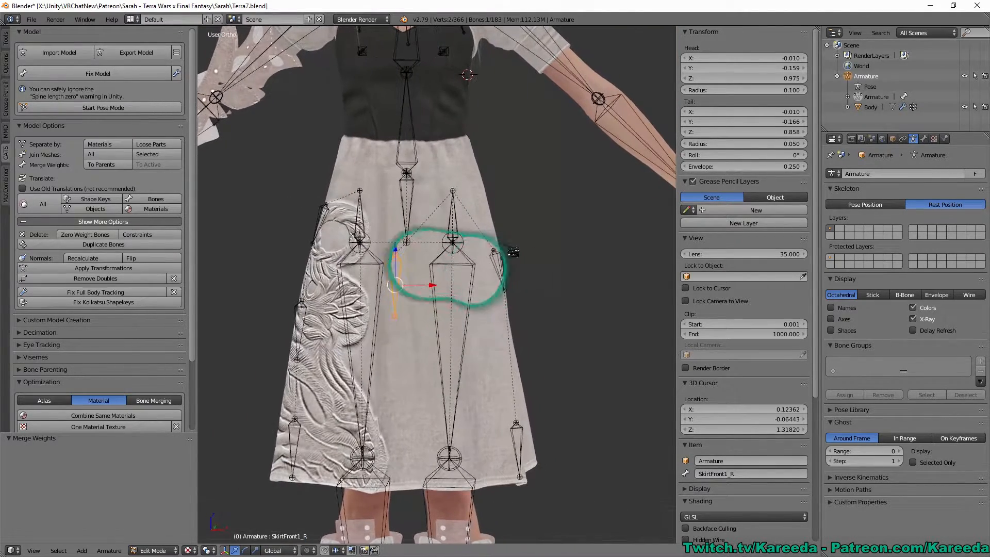
pyautogui.moveTo(513, 253); pyautogui.dragTo(518, 251, button='middle')
pyautogui.scroll(2, 340, 219)
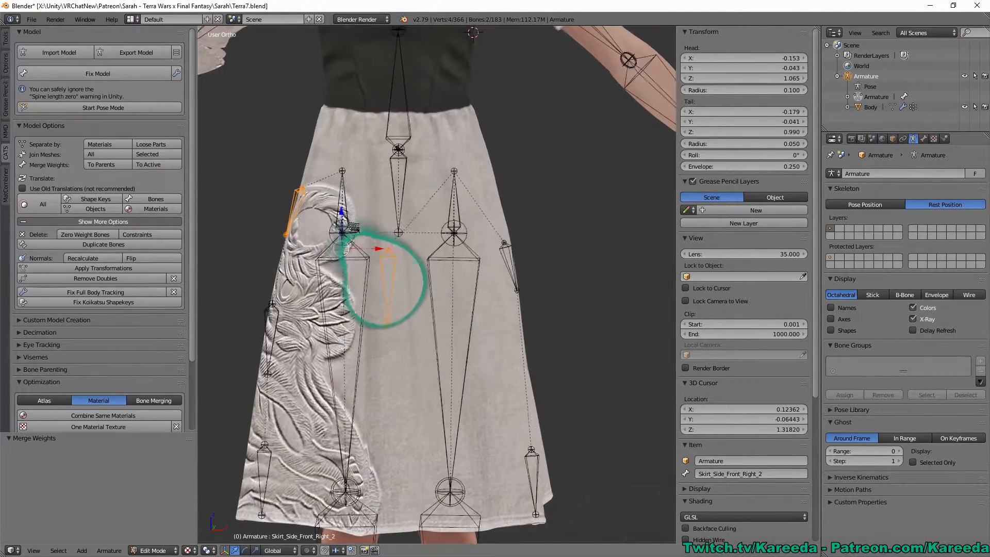
pyautogui.click(149, 164)
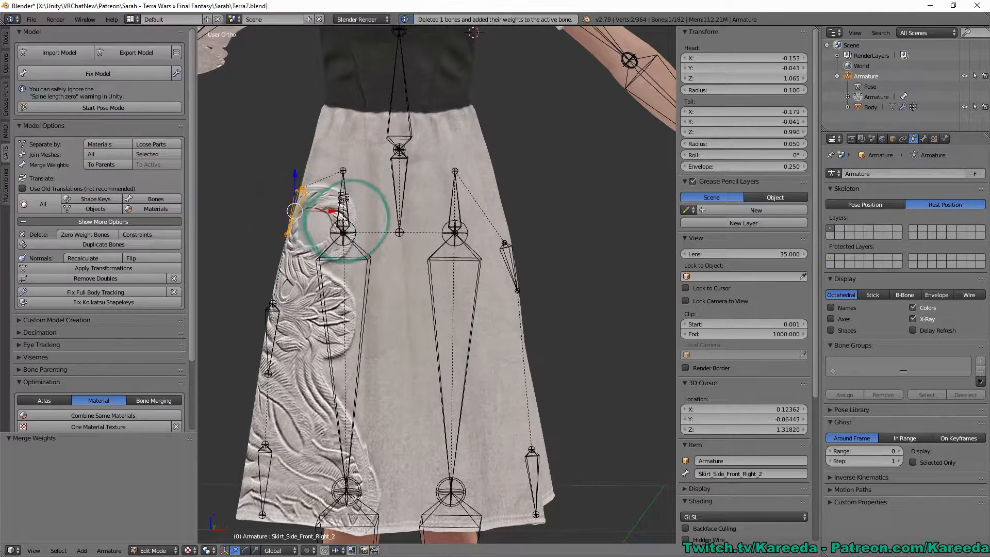
# Test the skirt in Pose Mode by rotating the right leg and the left leg, undoing each rotation
pyautogui.click(112, 105)
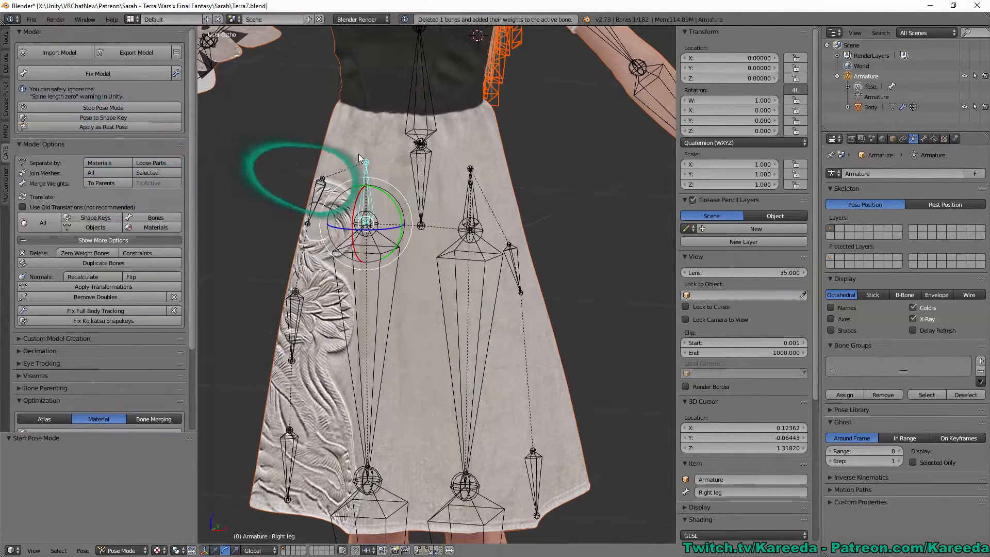
pyautogui.moveTo(359, 190); pyautogui.dragTo(416, 199)
pyautogui.moveTo(431, 201); pyautogui.dragTo(402, 195, button='middle')
pyautogui.hotkey('ctrl', 'z')
pyautogui.rightClick(480, 236)
pyautogui.moveTo(475, 199); pyautogui.dragTo(526, 207)
pyautogui.moveTo(528, 207); pyautogui.dragTo(514, 227, button='middle')
pyautogui.hotkey('ctrl', 'z')
pyautogui.press('a')
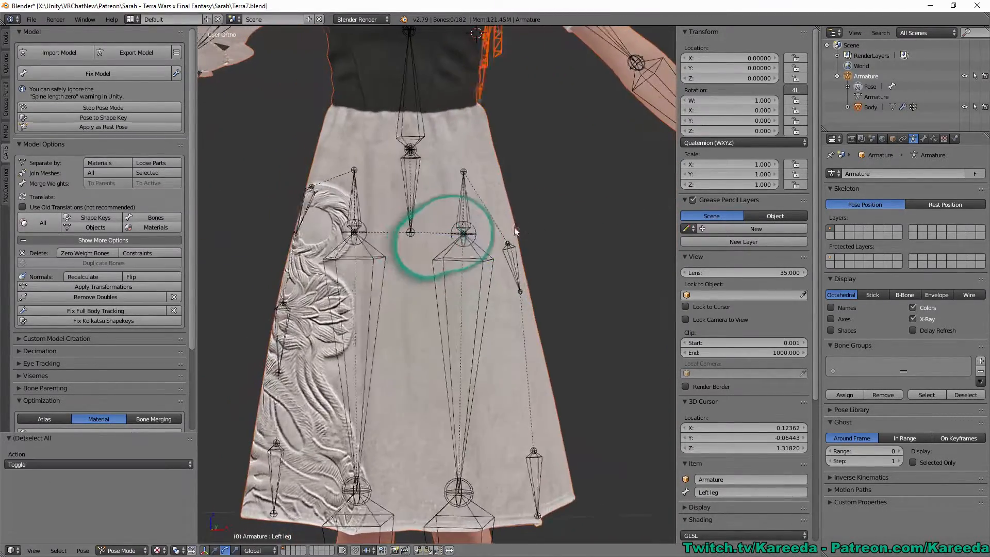
# Reopen the saved Terra7.blend to discard the bone merges
pyautogui.click(31, 19)
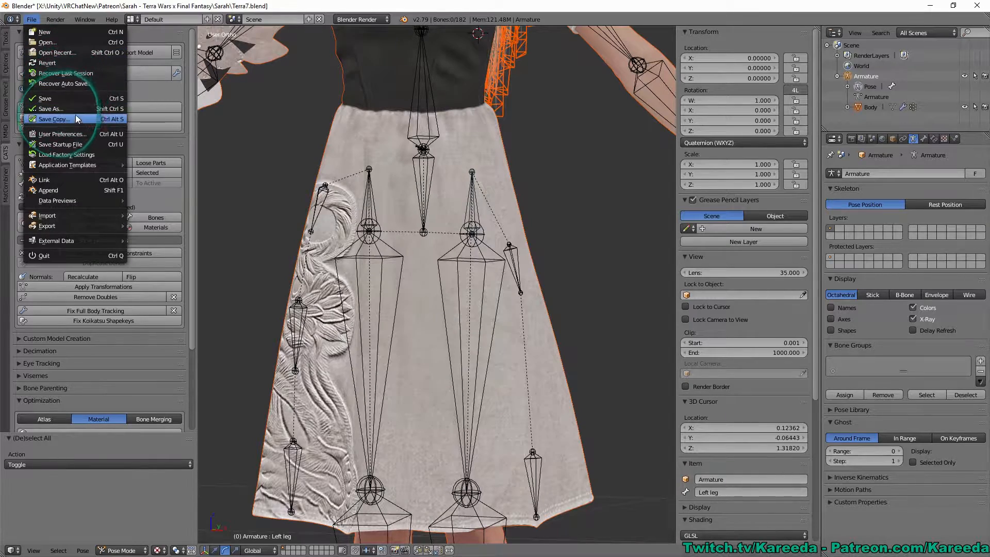
pyautogui.moveTo(70, 54)
pyautogui.click(155, 52)
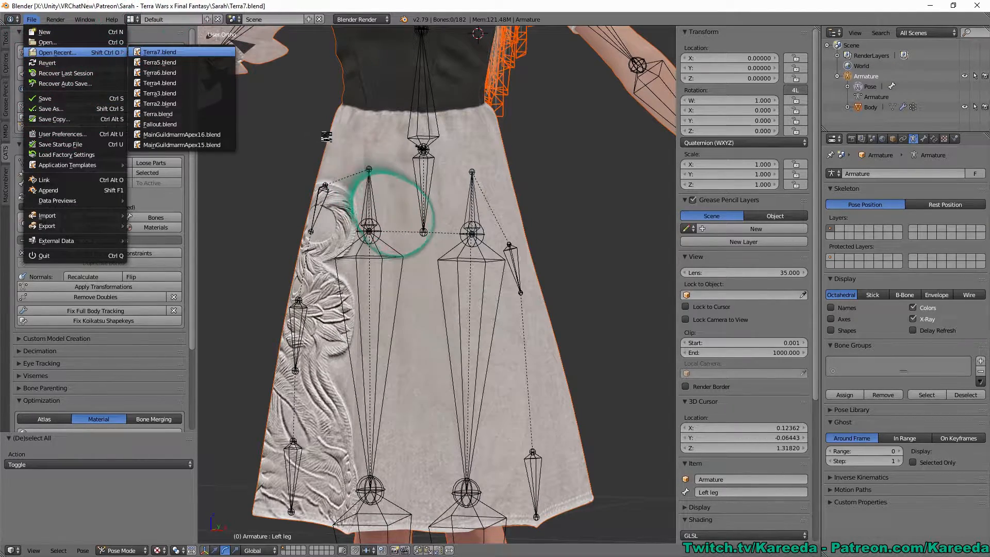
# In Edit Mode, move the front middle skirt bone SkirtFront2_L and its selected partner about 0.071 along X toward the left leg
pyautogui.moveTo(457, 130)
pyautogui.keyDown('shift'); pyautogui.mouseDown(button='middle')
pyautogui.moveTo(426, 214)
pyautogui.moveTo(453, 201)
pyautogui.mouseUp(button='middle'); pyautogui.keyUp('shift')
pyautogui.scroll(1, 432, 214)
pyautogui.rightClick(438, 193)
pyautogui.press('Tab')
pyautogui.rightClick(447, 198)
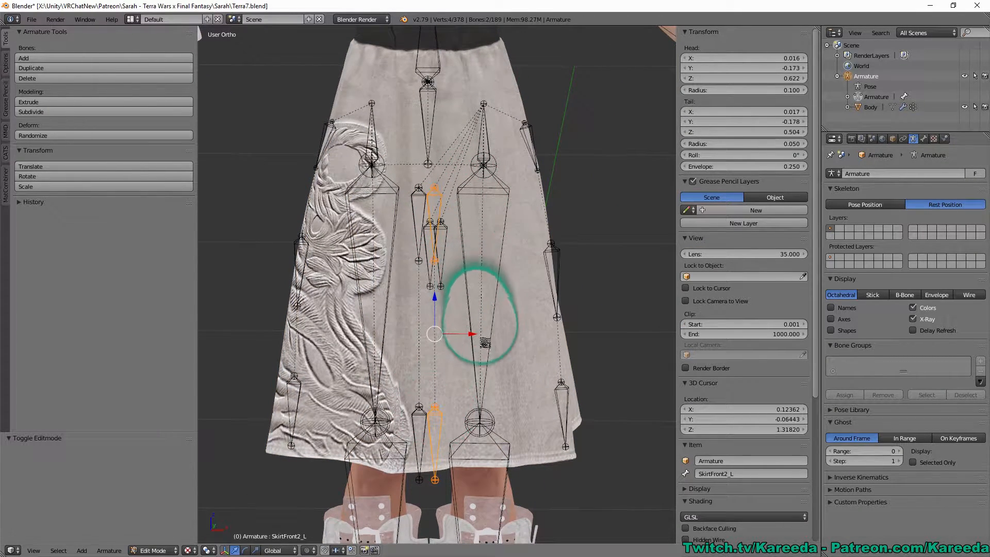
pyautogui.moveTo(475, 336); pyautogui.dragTo(520, 337)
# Move SkirtFront1_R and the bone below it about -0.046 along X, and parent SkirtFront1_R to Right leg with Keep Offset
pyautogui.rightClick(425, 197)
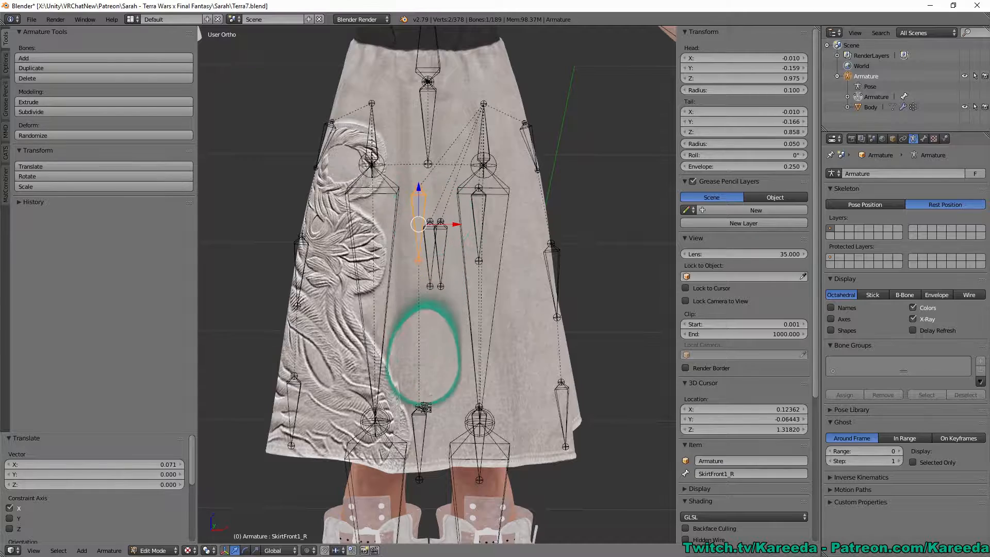
pyautogui.keyDown('shift'); pyautogui.rightClick(423, 430); pyautogui.keyUp('shift')
pyautogui.moveTo(458, 334); pyautogui.dragTo(431, 334)
pyautogui.moveTo(412, 193); pyautogui.dragTo(413, 200, button='middle')
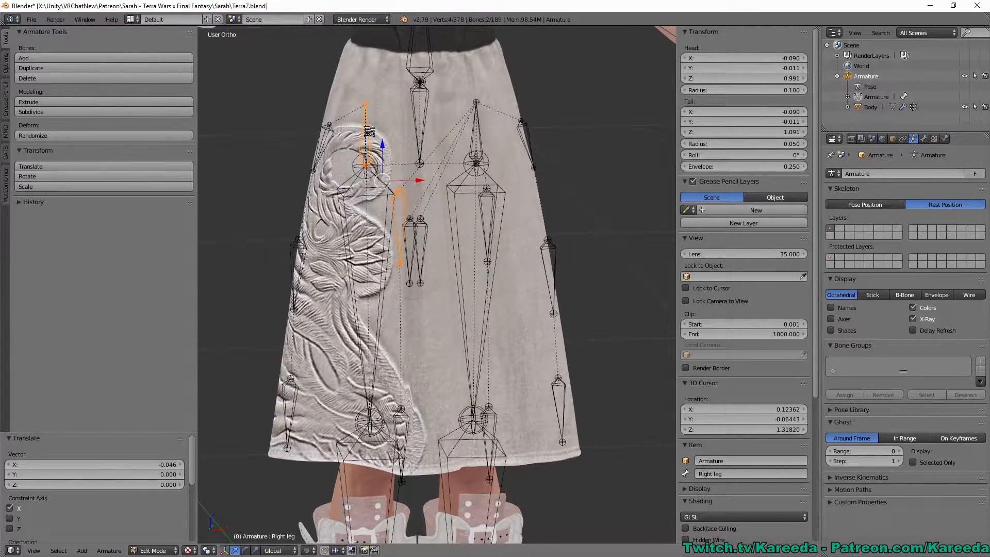
pyautogui.hotkey('ctrl', 'p')
pyautogui.click(369, 132)
pyautogui.moveTo(369, 132); pyautogui.dragTo(433, 208, button='middle')
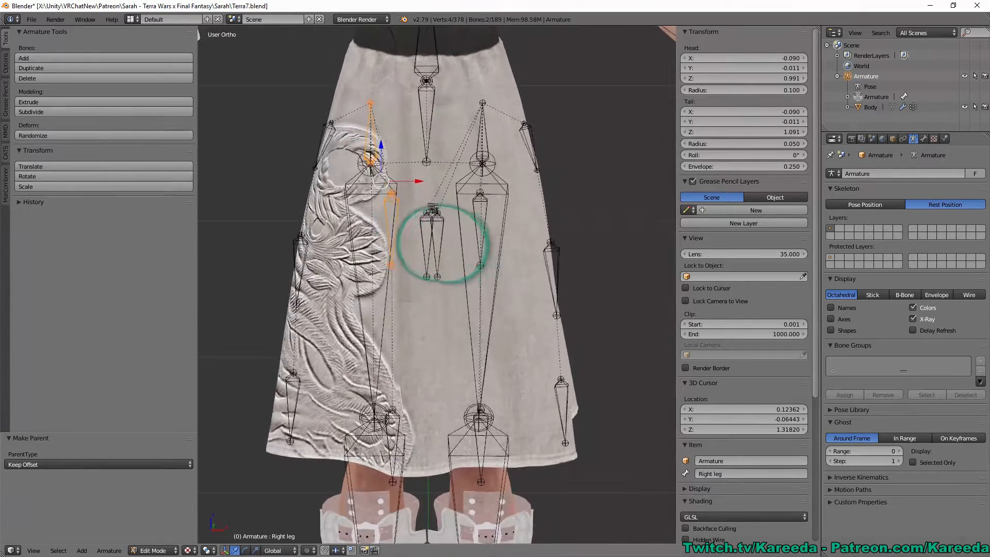
# Move Skirt_Back_Middle_4 about -0.017 along X and parent it to the Right leg bone, keeping its offset
pyautogui.moveTo(466, 242); pyautogui.dragTo(447, 242)
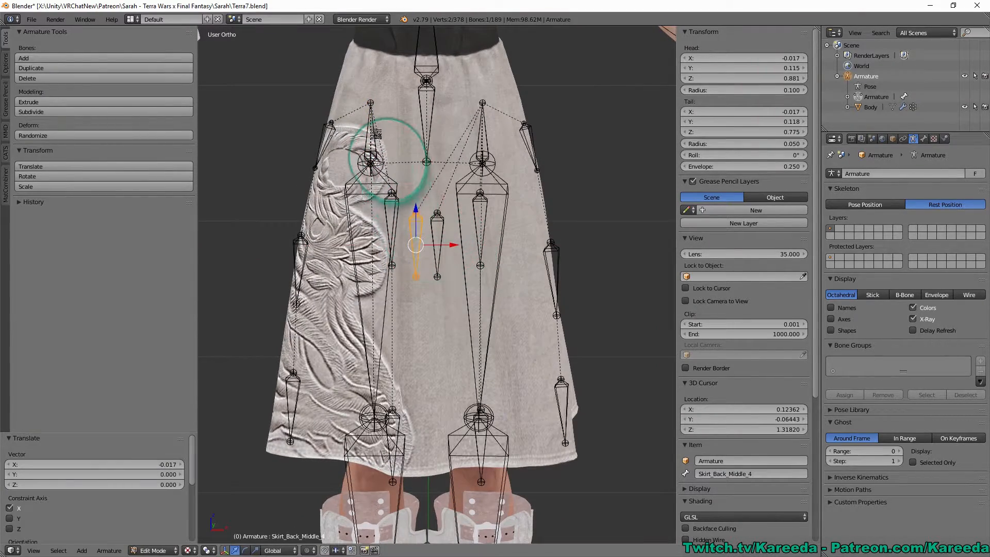
pyautogui.keyDown('shift'); pyautogui.rightClick(375, 134); pyautogui.keyUp('shift')
pyautogui.hotkey('ctrl', 'p')
pyautogui.click(374, 134)
pyautogui.moveTo(375, 135); pyautogui.dragTo(417, 143, button='middle')
pyautogui.press('a')
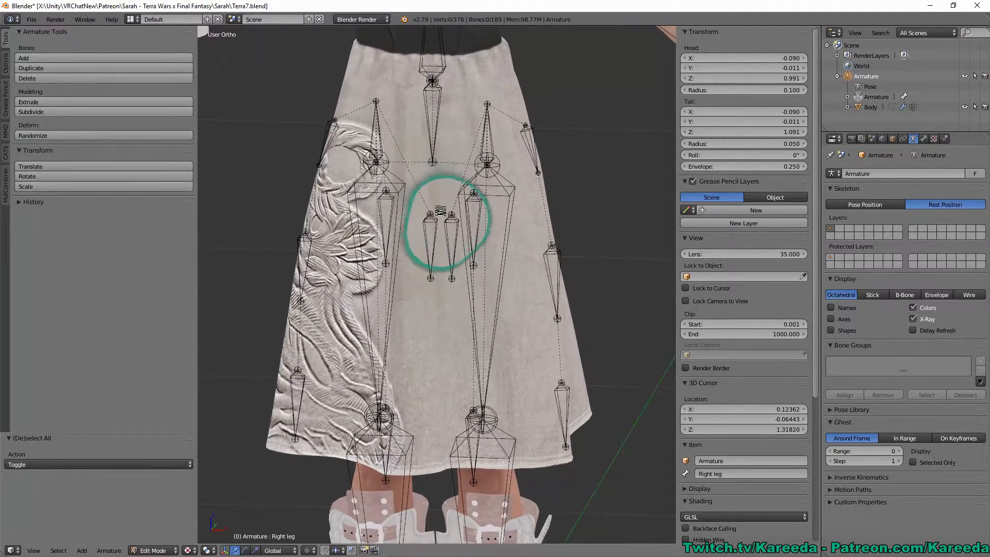
# Merge the weights of Skirt_Back_Middle_4 and Skirt_Side_Front_Right_2 into Skirt_Side_Front_Right_4
pyautogui.moveTo(347, 167); pyautogui.dragTo(334, 152, button='middle')
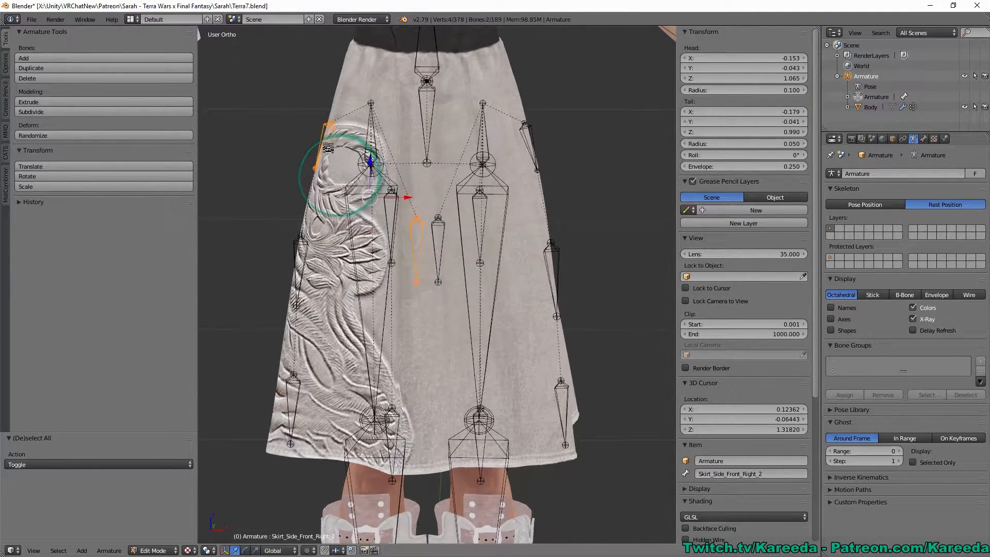
pyautogui.click(5, 152)
pyautogui.click(158, 164)
# Merge the weights of the SkirtFront1_R bone into Skirt_Side_Front_Right_4
pyautogui.moveTo(365, 199); pyautogui.dragTo(390, 268, button='middle')
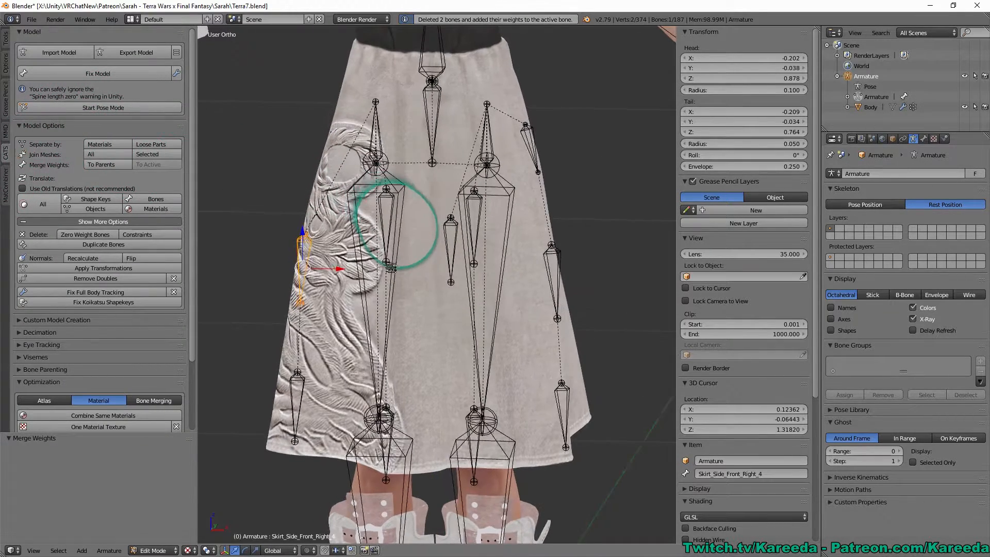
pyautogui.moveTo(354, 207); pyautogui.dragTo(317, 255, button='middle')
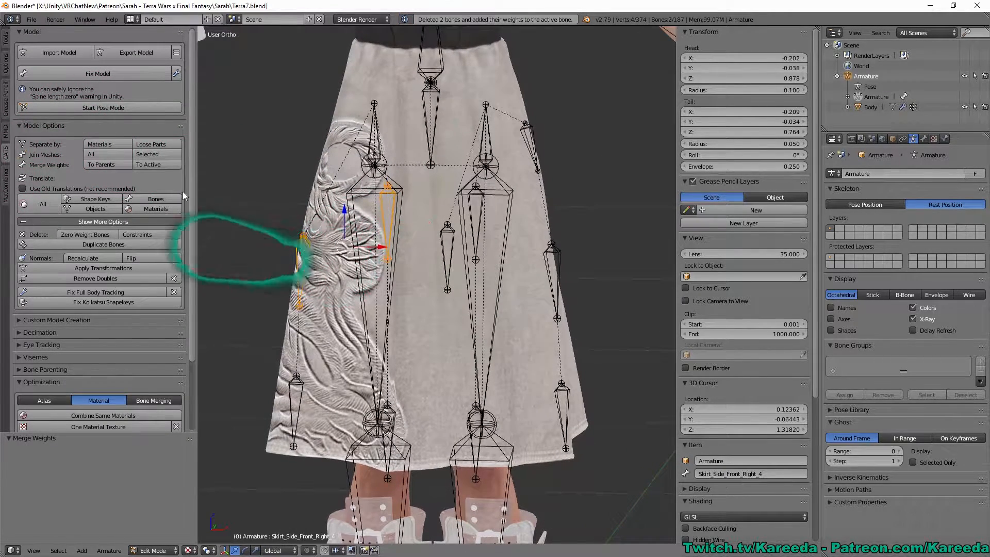
# Merge the right front skirt bones' weights into the side bones, upper into Skirt_Side_Front_Right_4 and lower into Skirt_Side_Front_Right_6
pyautogui.click(154, 165)
pyautogui.moveTo(381, 397); pyautogui.dragTo(361, 396, button='middle')
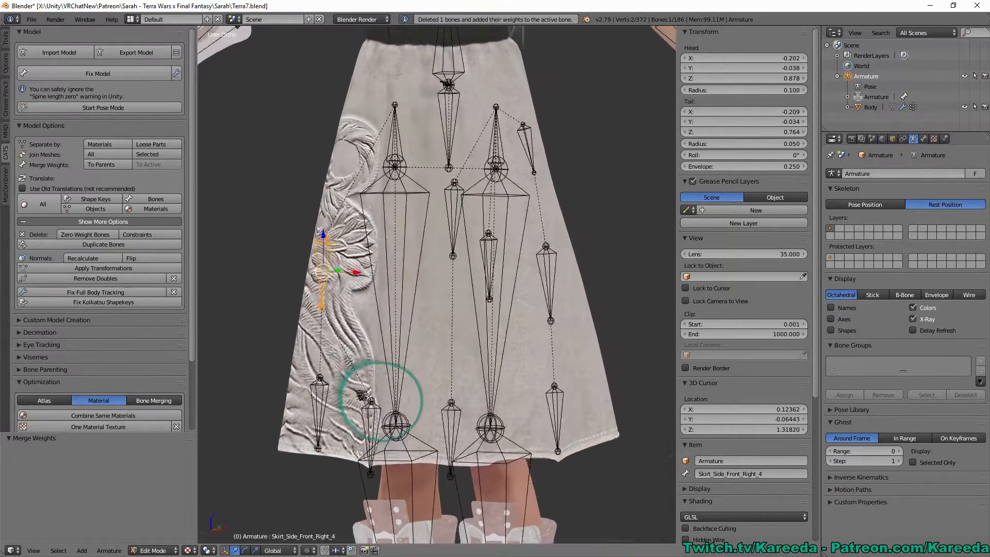
pyautogui.keyDown('shift'); pyautogui.rightClick(321, 405); pyautogui.keyUp('shift')
pyautogui.click(158, 165)
# Merge the weights of the lower left front skirt bone into Skirt_Side_Front_Left_6
pyautogui.moveTo(294, 307); pyautogui.dragTo(325, 319, button='middle')
pyautogui.rightClick(472, 413)
pyautogui.keyDown('shift'); pyautogui.rightClick(562, 408); pyautogui.keyUp('shift')
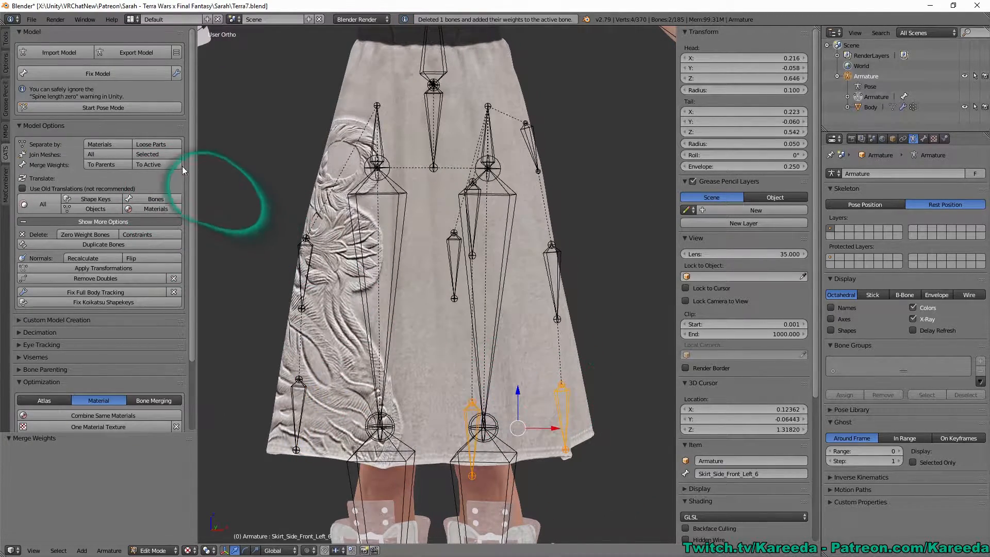
# Merge the weights of SkirtFront1_L and the uppermost left side skirt bone into Skirt_Side_Front_Left_4
pyautogui.moveTo(444, 214); pyautogui.dragTo(470, 217, button='middle')
pyautogui.rightClick(464, 219)
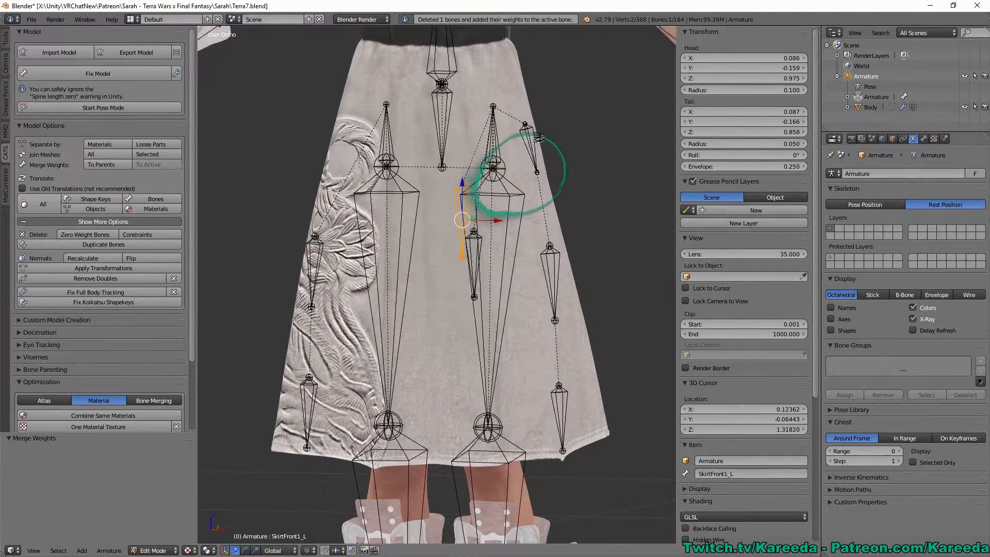
pyautogui.keyDown('shift'); pyautogui.rightClick(533, 154); pyautogui.keyUp('shift')
pyautogui.keyDown('shift'); pyautogui.rightClick(556, 279); pyautogui.keyUp('shift')
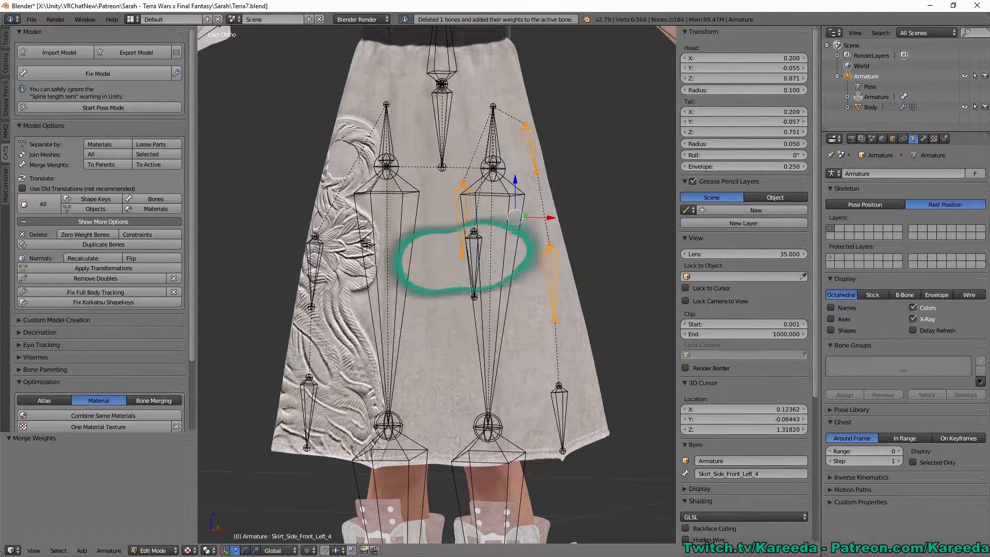
pyautogui.click(147, 166)
# Raise Skirt_Side_Front_Left_4 and Skirt_Side_Front_Right_4 together by about 0.101 along Z and scale them down to about 0.9
pyautogui.moveTo(322, 221); pyautogui.dragTo(337, 223, button='middle')
pyautogui.keyDown('shift'); pyautogui.rightClick(306, 268); pyautogui.keyUp('shift')
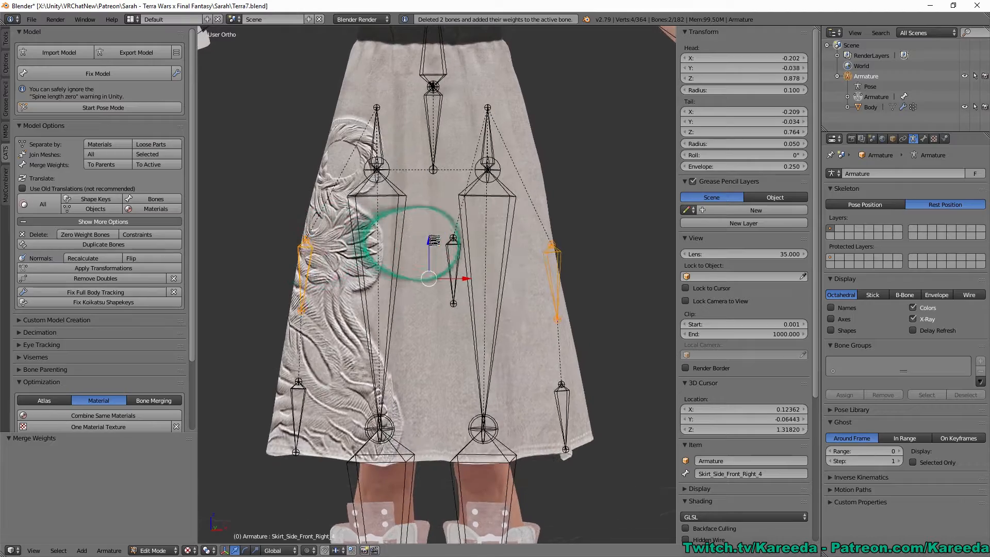
pyautogui.press('g')
pyautogui.press('z')
pyautogui.click(322, 198)
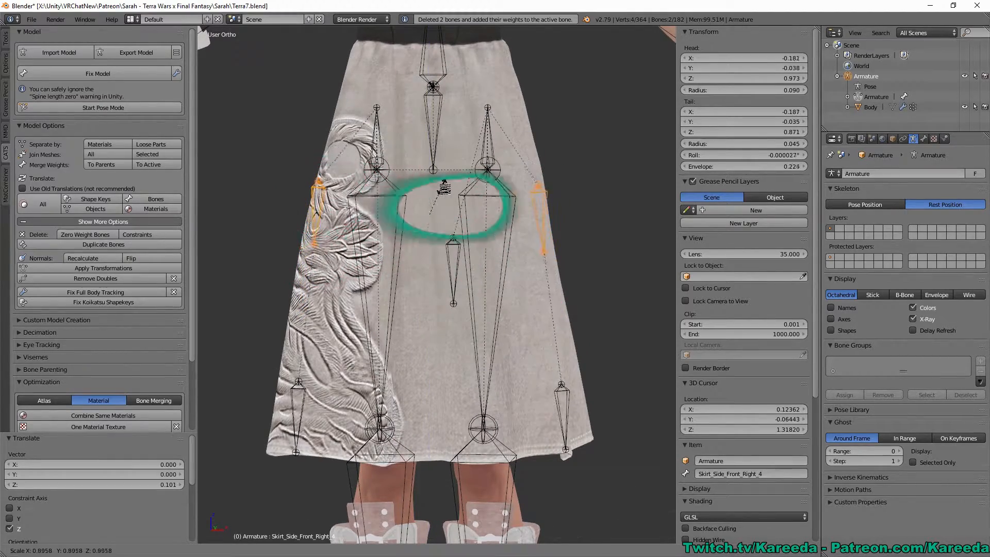
pyautogui.press('a')
# Merge the weights of the leftover skirt bone between the legs into Skirt_Side_Front_Left_4
pyautogui.moveTo(486, 176); pyautogui.dragTo(514, 209, button='middle')
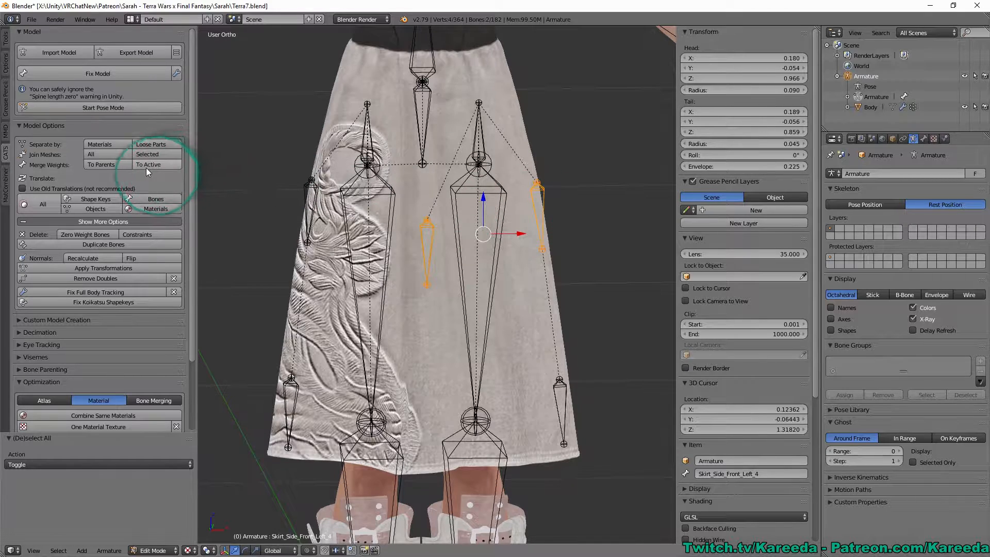
pyautogui.click(146, 167)
pyautogui.moveTo(531, 199); pyautogui.dragTo(465, 209, button='middle')
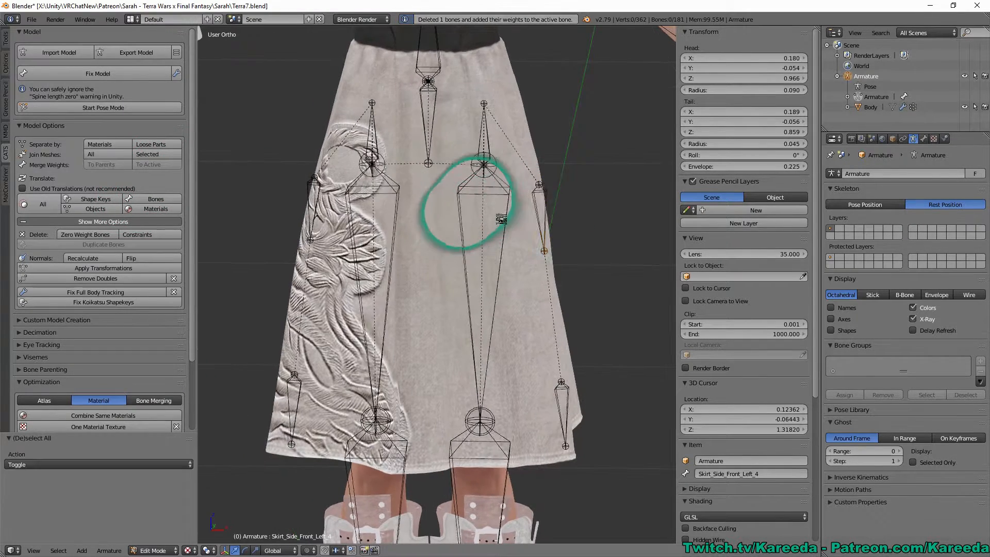
# Start pose mode and rotate the left leg bone about -45° around X to test how the skirt deforms
pyautogui.click(142, 109)
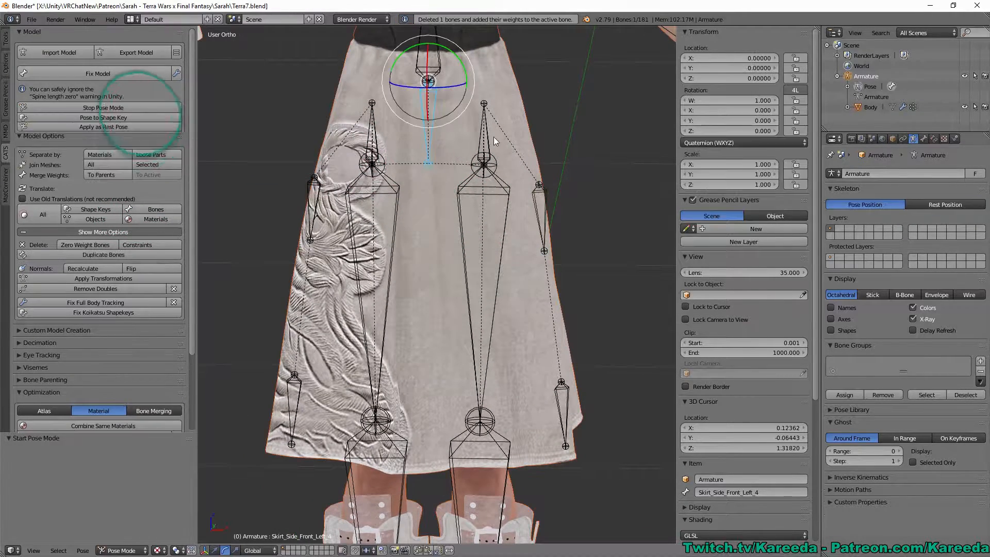
pyautogui.rightClick(486, 137)
pyautogui.moveTo(516, 149); pyautogui.dragTo(462, 148, button='middle')
pyautogui.moveTo(475, 205); pyautogui.dragTo(376, 232)
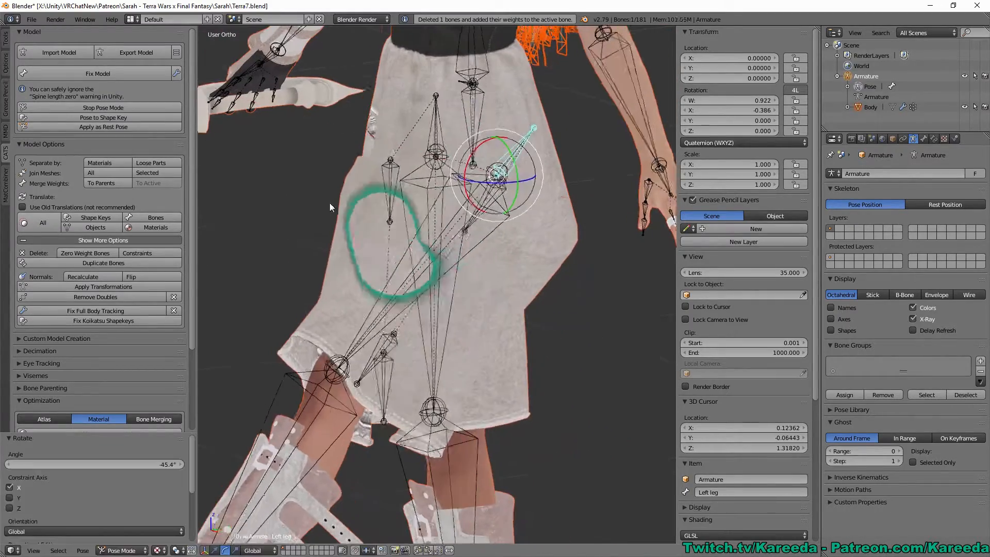
# Rotate the right leg bone to test the skirt's other side, and end pose mode
pyautogui.moveTo(329, 203); pyautogui.dragTo(427, 199, button='middle')
pyautogui.rightClick(365, 146)
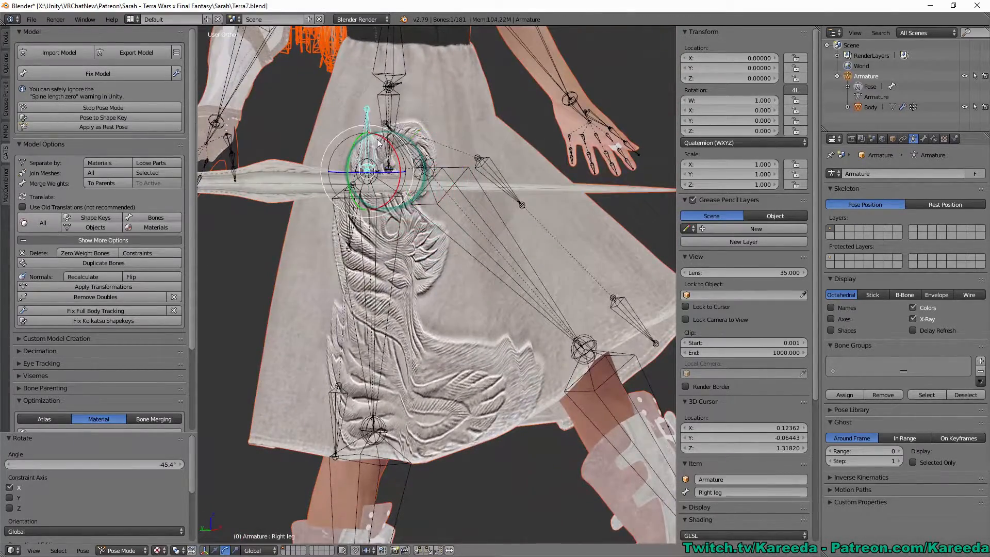
pyautogui.moveTo(396, 188); pyautogui.dragTo(519, 197)
pyautogui.moveTo(365, 124); pyautogui.dragTo(132, 100, button='middle')
pyautogui.click(133, 106)
pyautogui.moveTo(217, 119); pyautogui.dragTo(559, 188, button='middle')
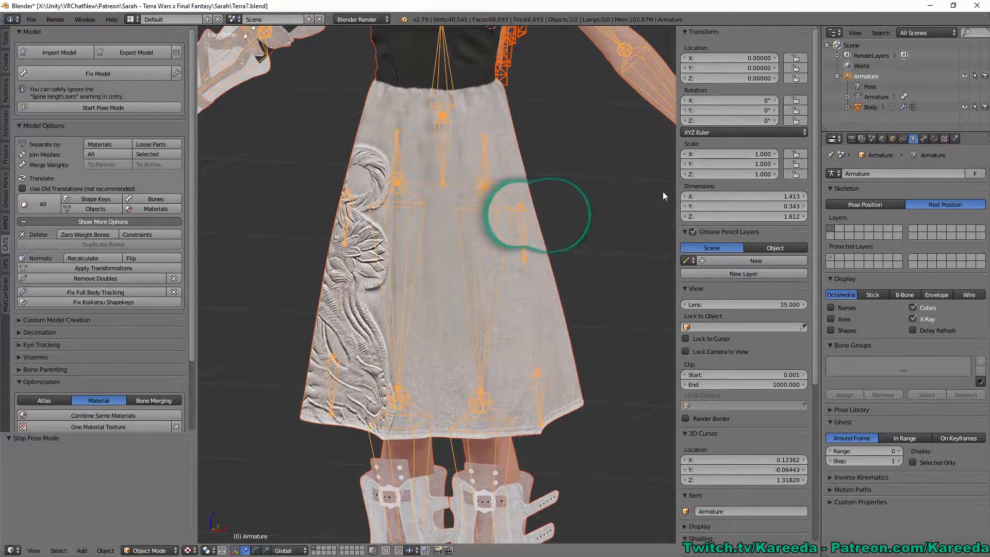
# In the armature's Edit Mode, rename the left skirt bones Skirt1_L for the upper and Skirt2_L for the lower
pyautogui.press('Tab')
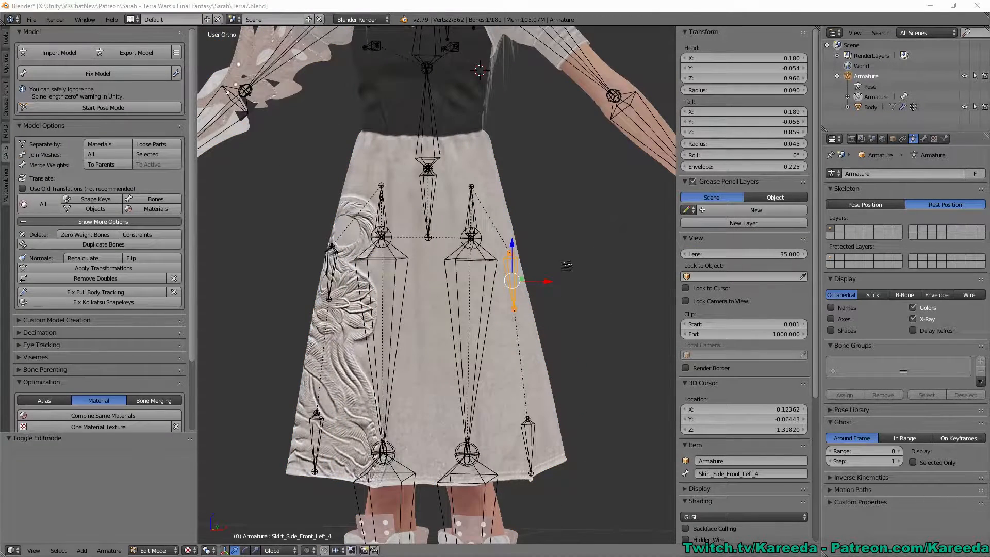
pyautogui.click(776, 476)
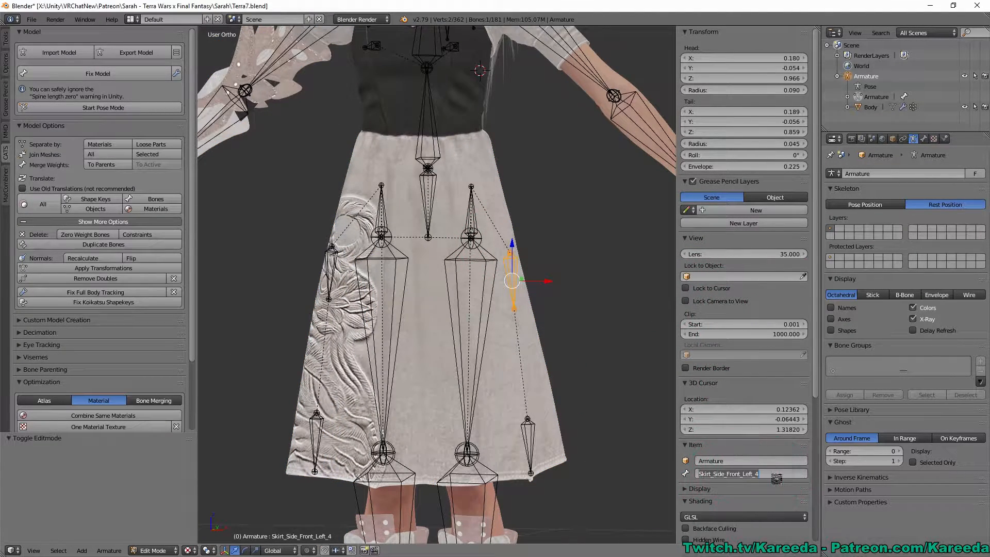
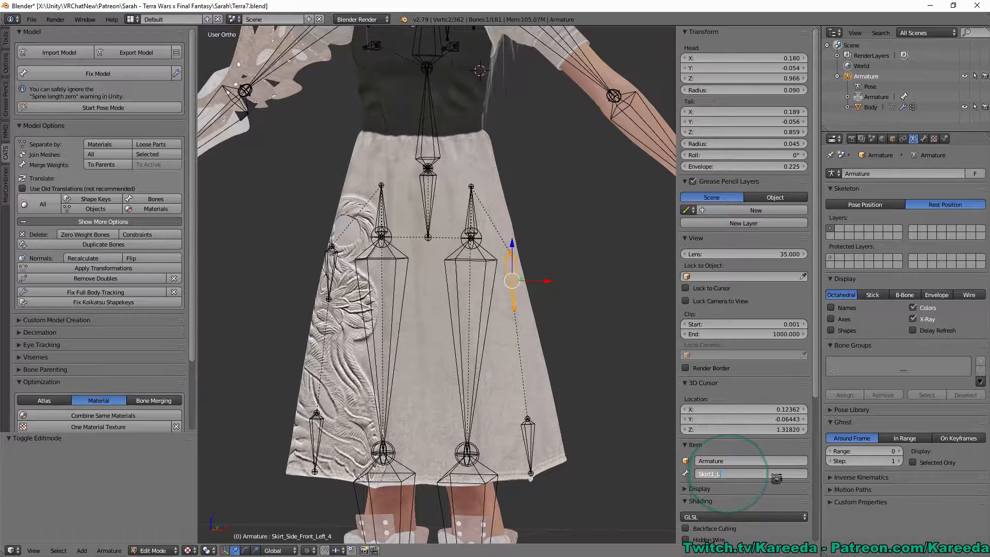
pyautogui.rightClick(529, 435)
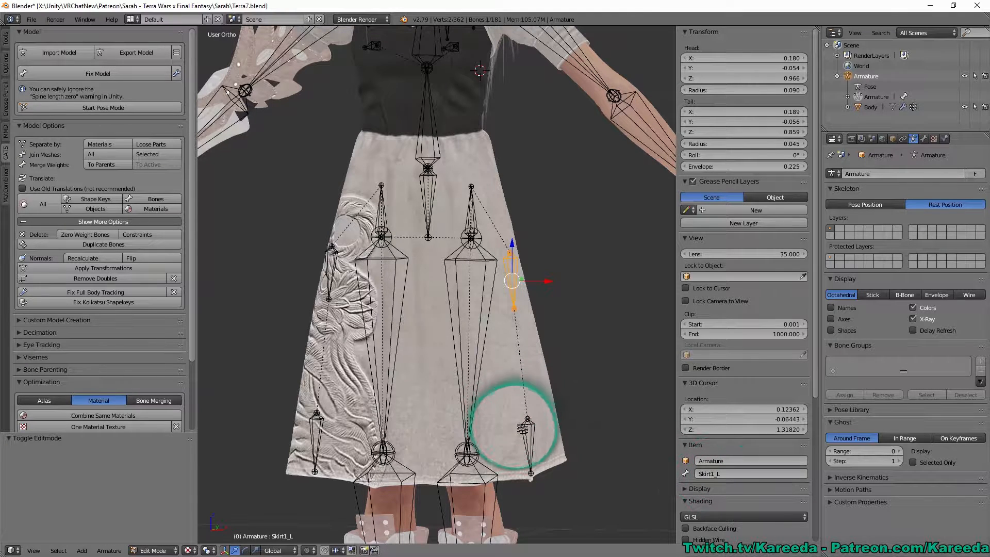
pyautogui.click(737, 474)
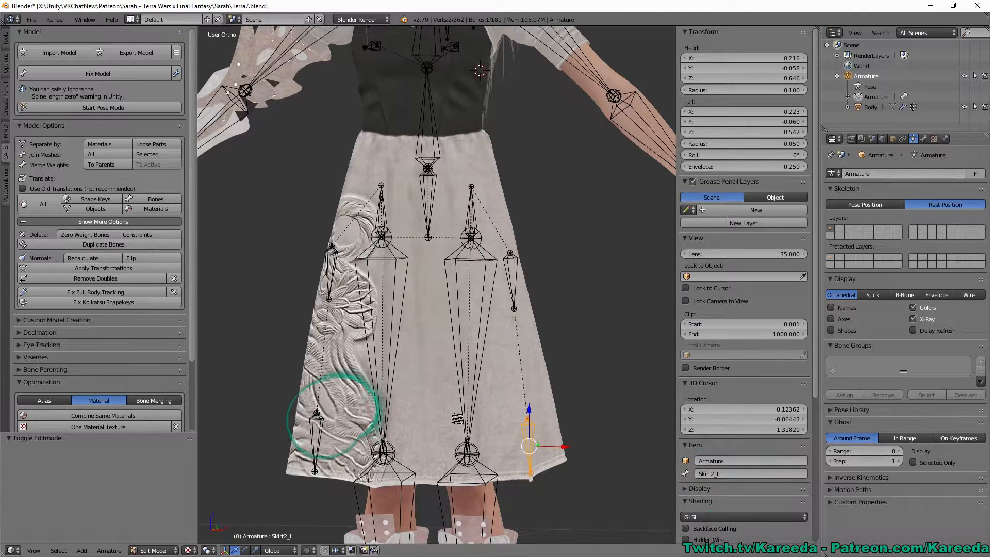
# Rename the lower right skirt bone Skirt2_R and the upper one Skirt1_R, and save over the current Blender file
pyautogui.rightClick(316, 421)
pyautogui.click(745, 477)
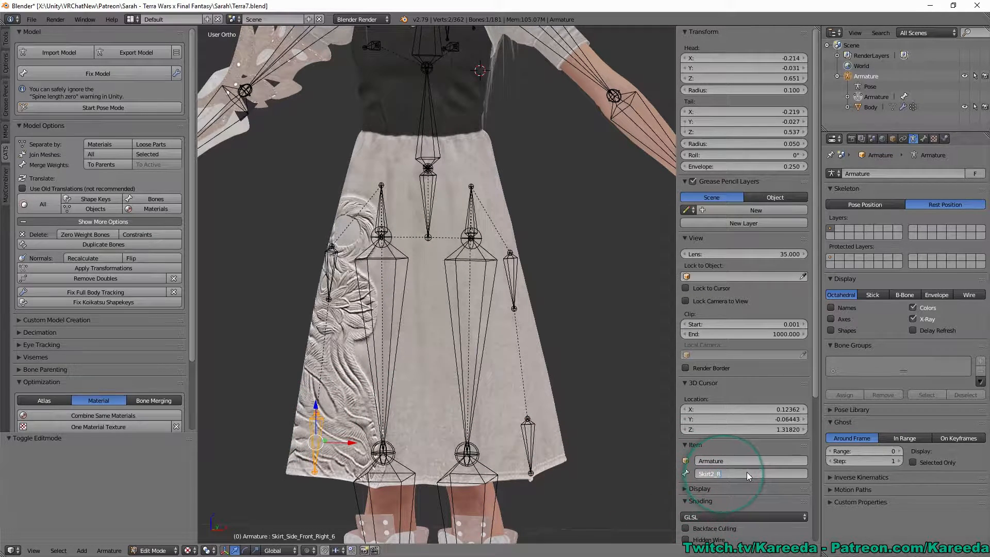
pyautogui.press('Return')
pyautogui.rightClick(330, 263)
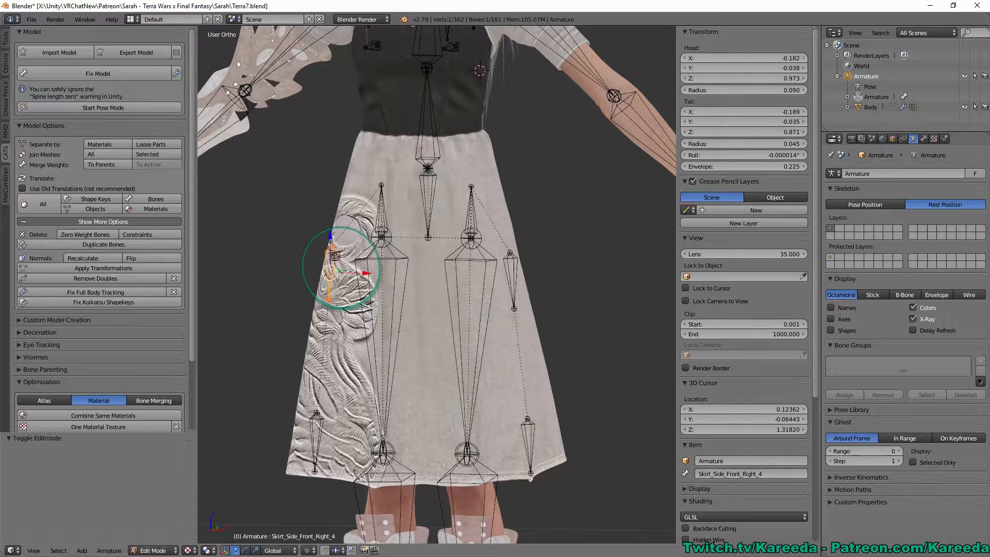
pyautogui.click(786, 474)
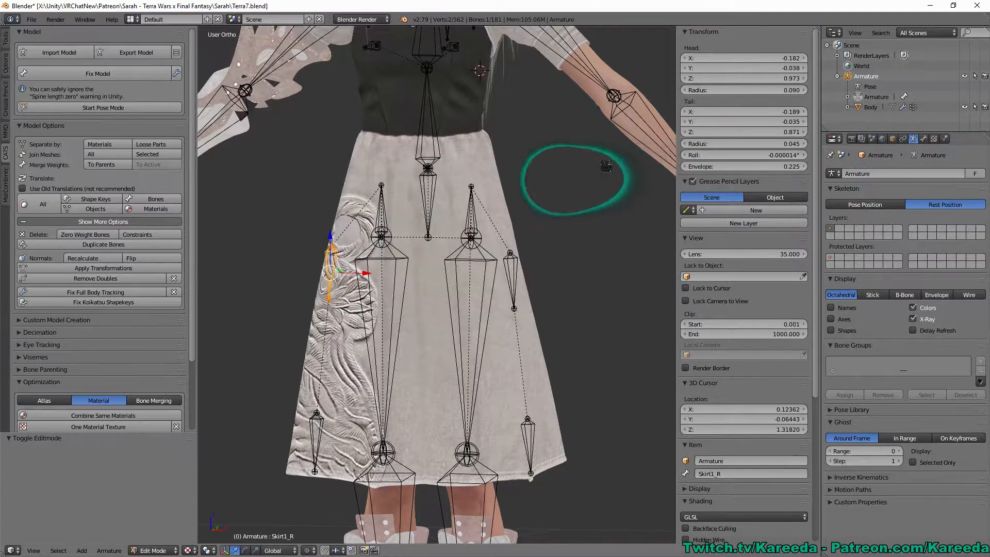
pyautogui.hotkey('ctrl', 's')
pyautogui.click(613, 170)
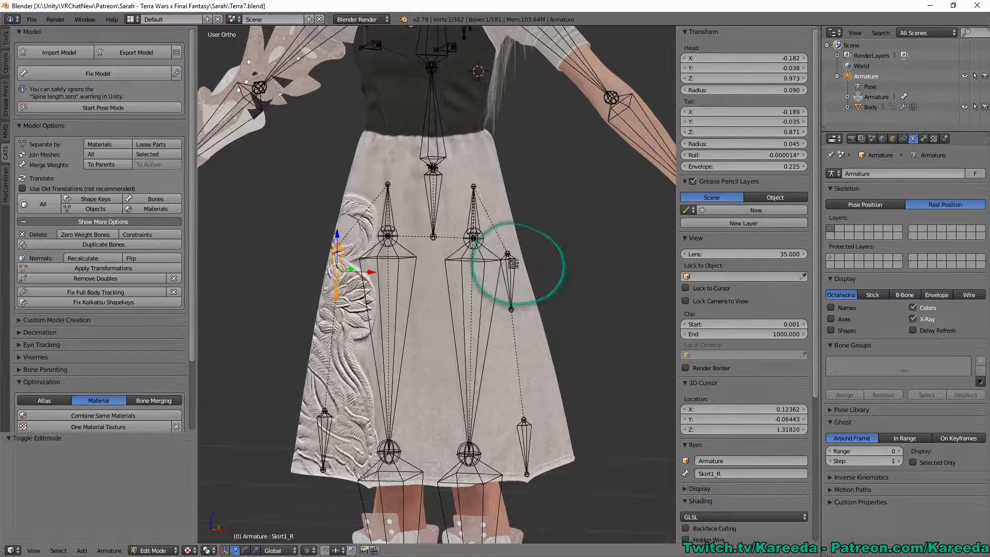
# Select the Body mesh and switch it to Weight Paint mode with the Skirt1_L vertex group active
pyautogui.rightClick(514, 263)
pyautogui.moveTo(420, 267); pyautogui.dragTo(431, 268, button='middle')
pyautogui.rightClick(342, 264)
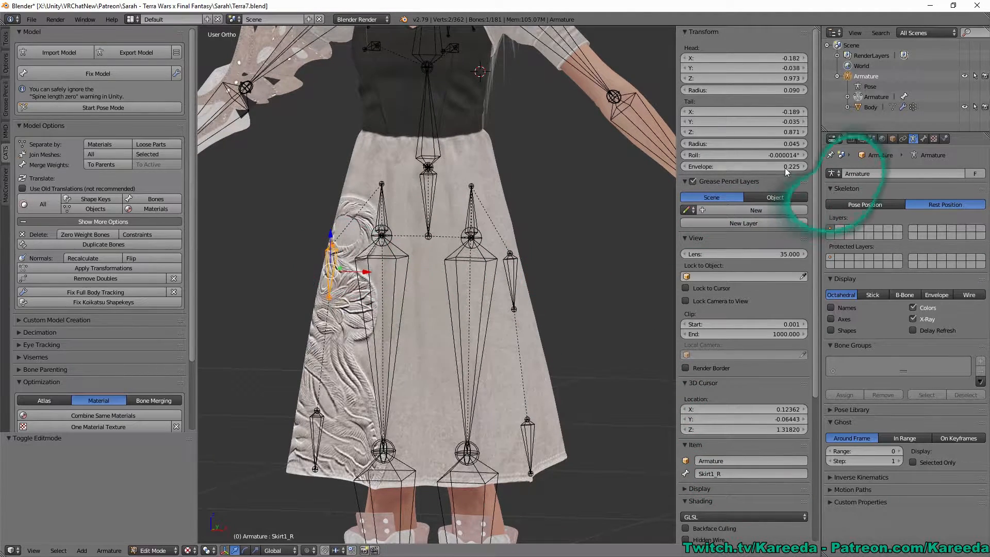
pyautogui.click(871, 108)
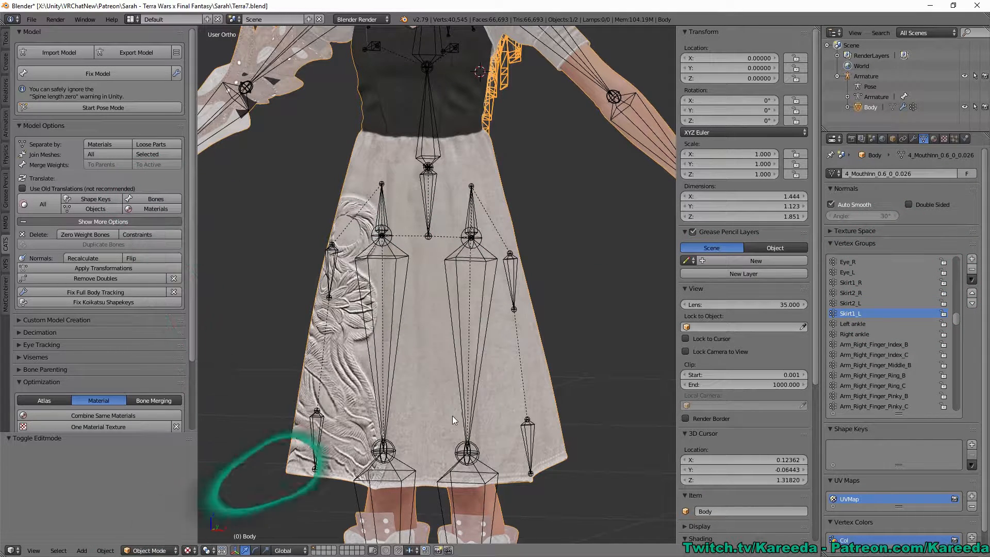
pyautogui.click(155, 551)
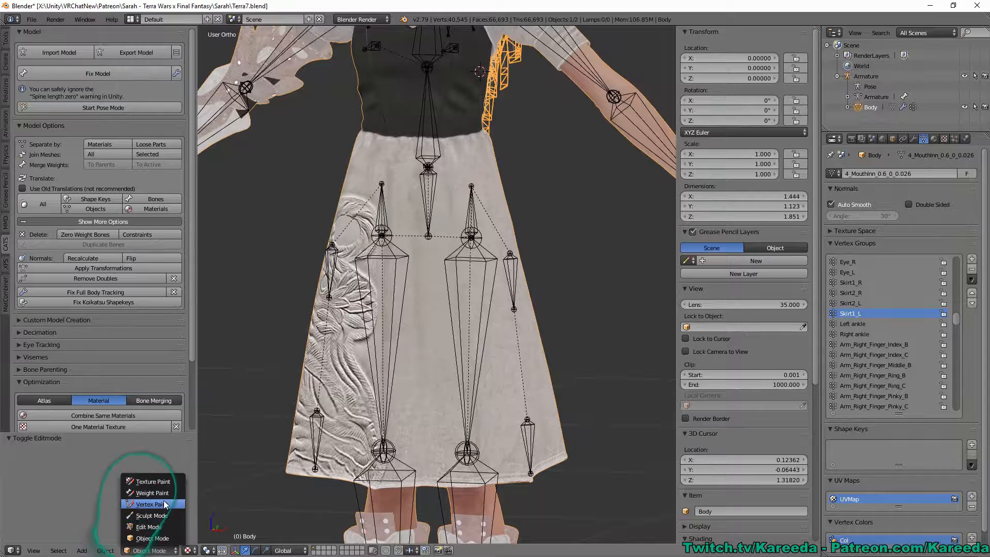
pyautogui.click(155, 493)
pyautogui.scroll(-10, 699, 394)
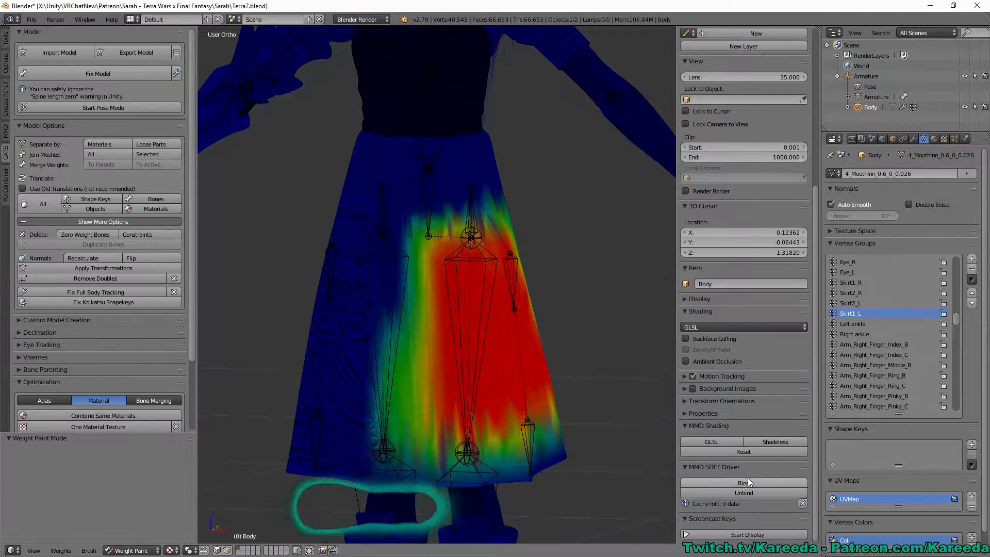
# Set up the Blur brush for weight painting with both weight and strength at 1.000
pyautogui.moveTo(544, 410)
pyautogui.mouseDown(button='middle')
pyautogui.moveTo(559, 353)
pyautogui.moveTo(487, 277)
pyautogui.moveTo(545, 342)
pyautogui.moveTo(591, 367)
pyautogui.mouseUp(button='middle')
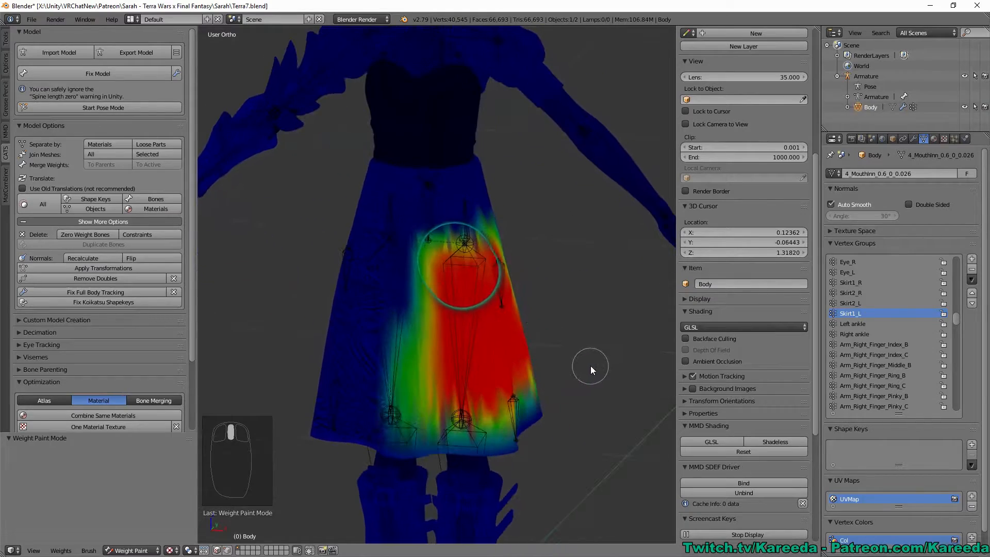
pyautogui.moveTo(500, 303); pyautogui.dragTo(357, 296, button='middle')
pyautogui.moveTo(585, 345); pyautogui.dragTo(88, 106, button='middle')
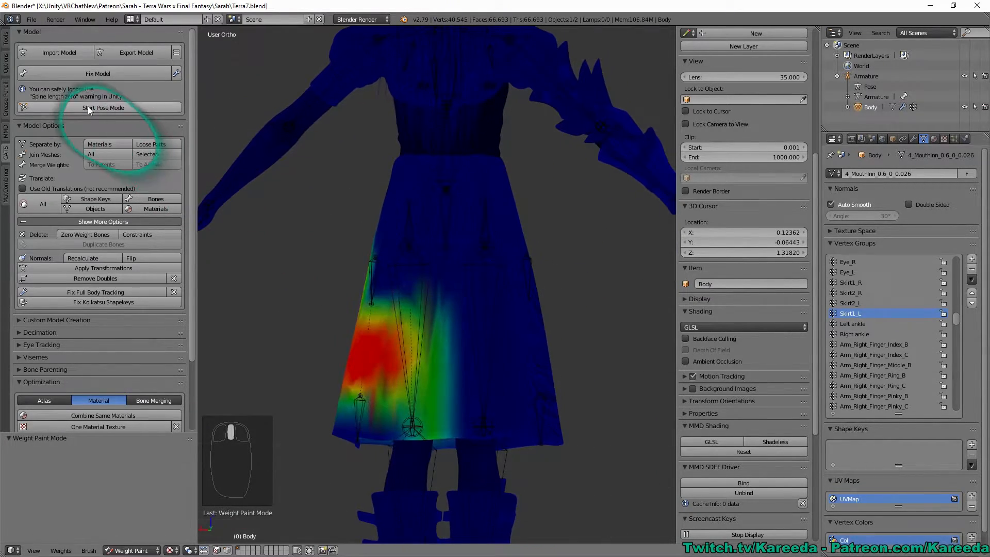
pyautogui.click(5, 38)
pyautogui.click(97, 65)
pyautogui.scroll(-2, 268, 82)
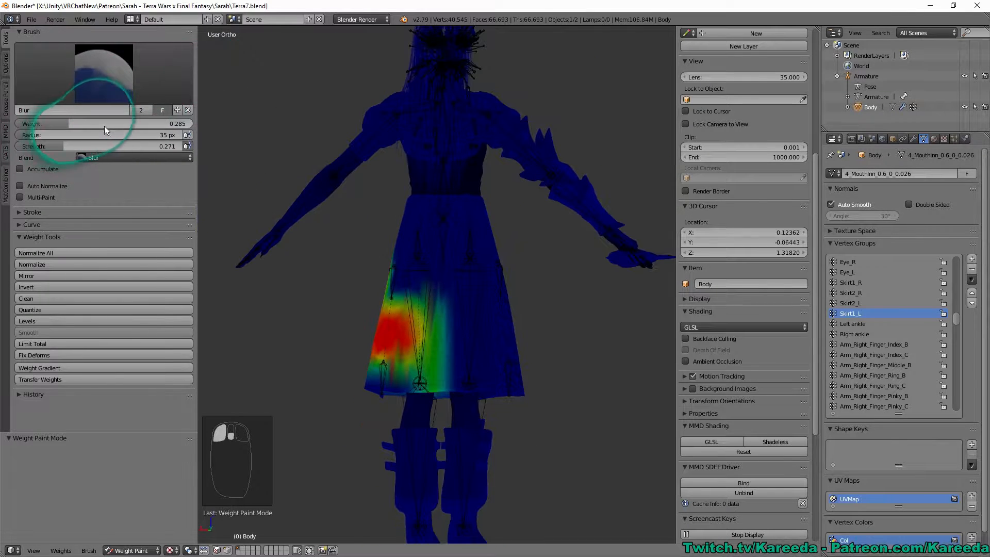
pyautogui.moveTo(104, 126); pyautogui.dragTo(190, 122)
pyautogui.moveTo(92, 146); pyautogui.dragTo(190, 146)
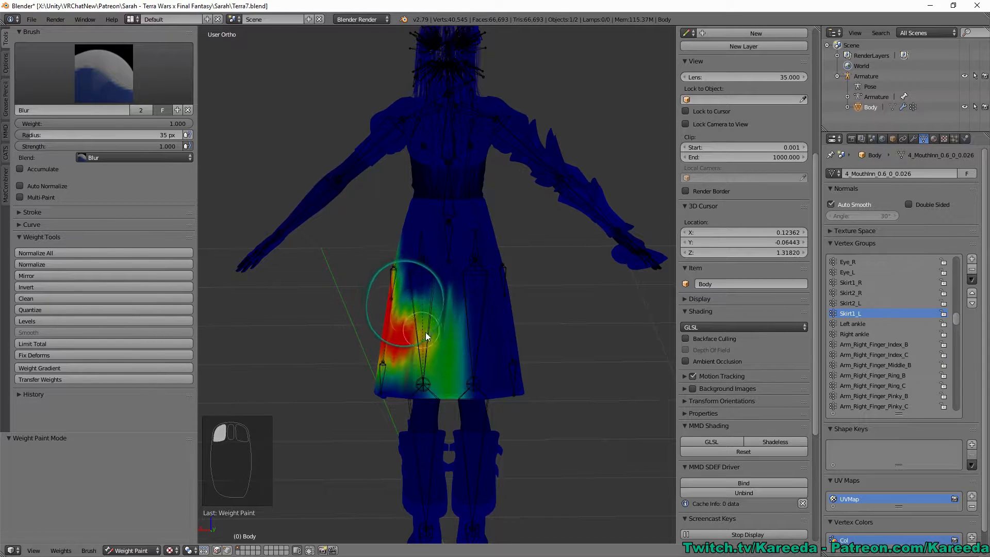
# Blur the Skirt1_L weights around the front, side and back of the skirt, and clean the active group with a 0.020 limit
pyautogui.moveTo(393, 320)
pyautogui.mouseDown(button='middle')
pyautogui.moveTo(442, 352)
pyautogui.moveTo(420, 348)
pyautogui.moveTo(476, 356)
pyautogui.mouseUp(button='middle')
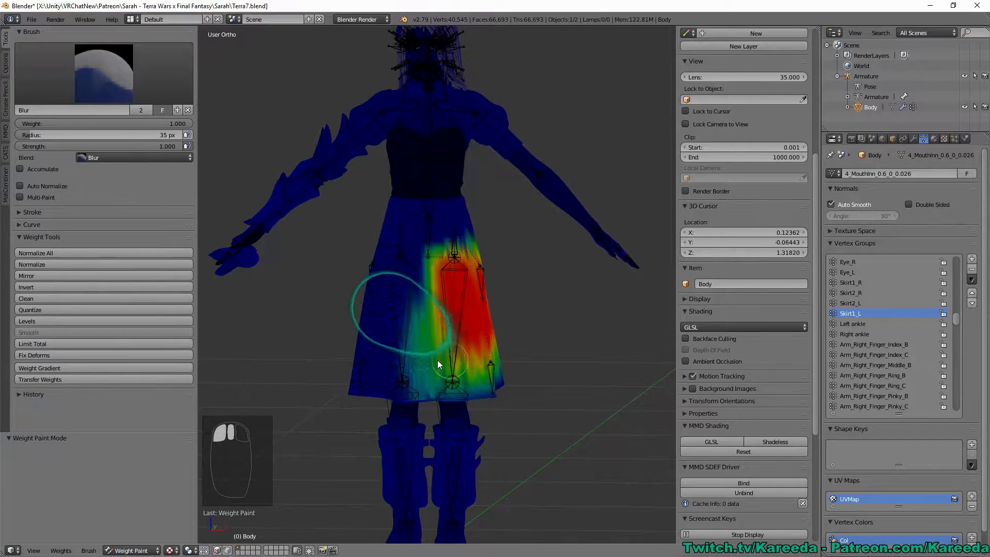
pyautogui.scroll(2, 452, 351)
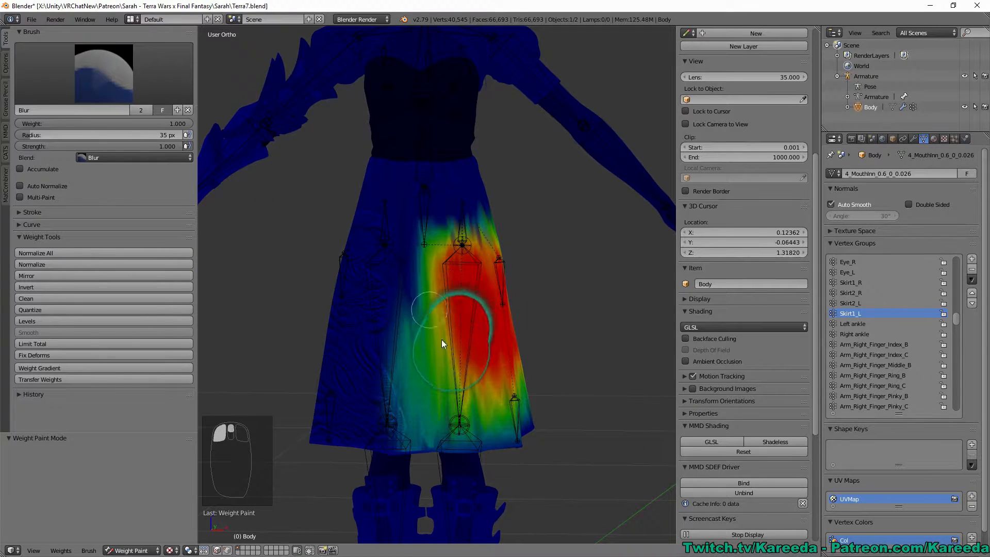
pyautogui.moveTo(478, 245)
pyautogui.mouseDown(button='middle')
pyautogui.moveTo(423, 227)
pyautogui.moveTo(462, 279)
pyautogui.moveTo(420, 280)
pyautogui.mouseUp(button='middle')
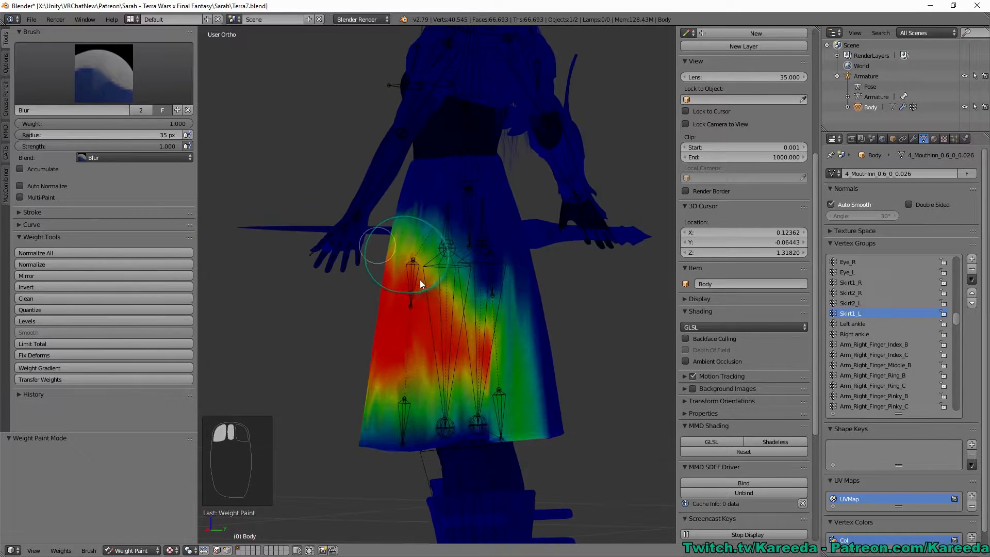
pyautogui.moveTo(518, 345); pyautogui.dragTo(360, 272, button='middle')
pyautogui.moveTo(360, 272); pyautogui.dragTo(464, 360)
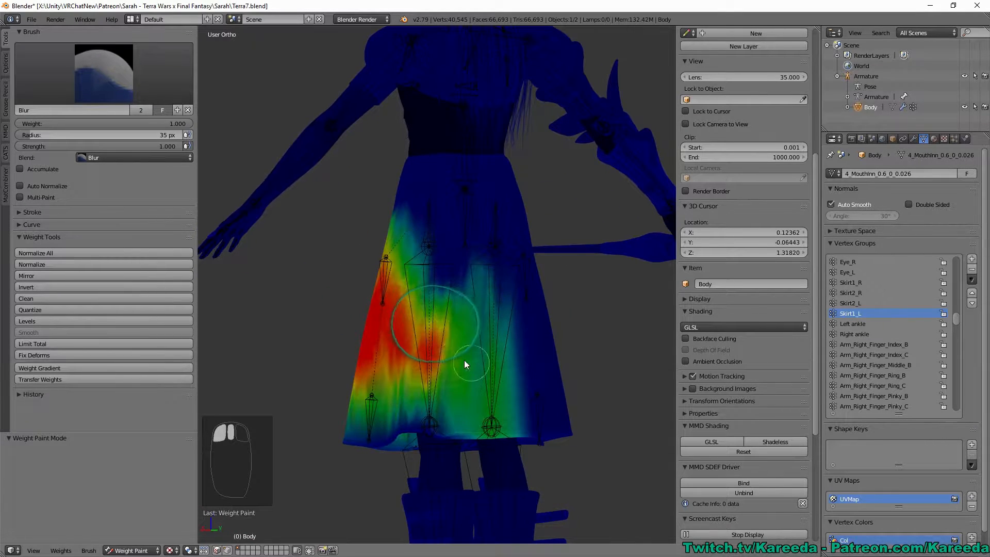
pyautogui.moveTo(399, 374); pyautogui.dragTo(532, 349, button='middle')
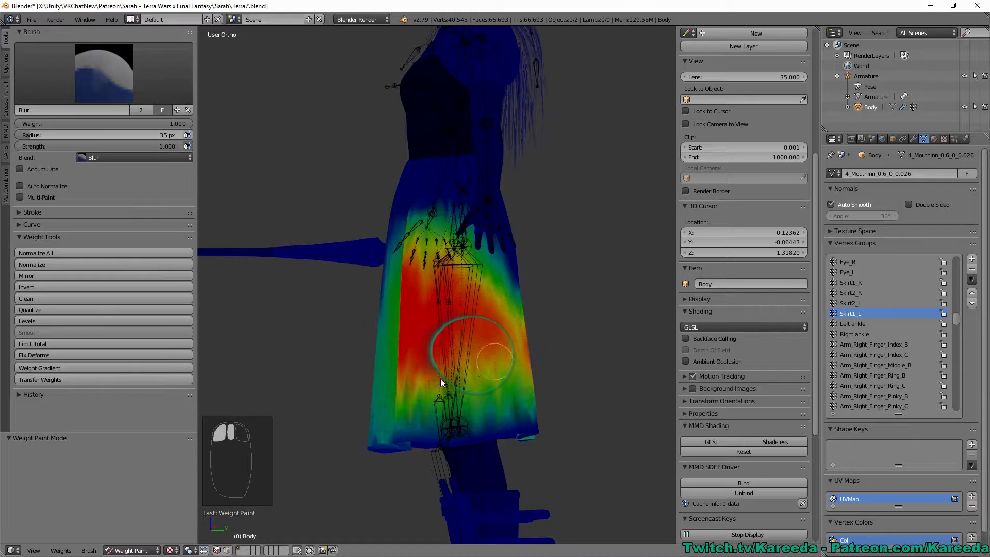
pyautogui.moveTo(442, 381); pyautogui.dragTo(539, 388, button='middle')
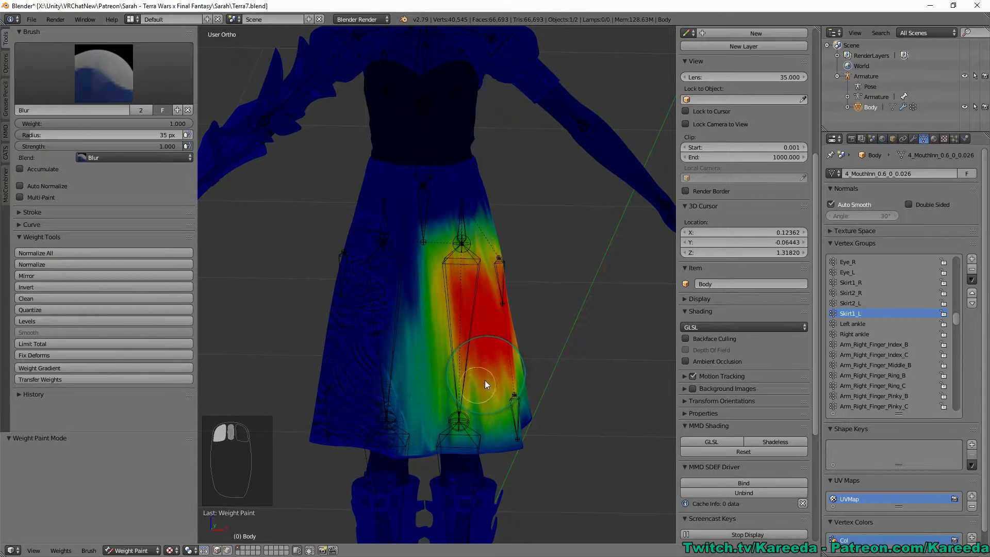
pyautogui.moveTo(459, 296); pyautogui.dragTo(466, 379, button='middle')
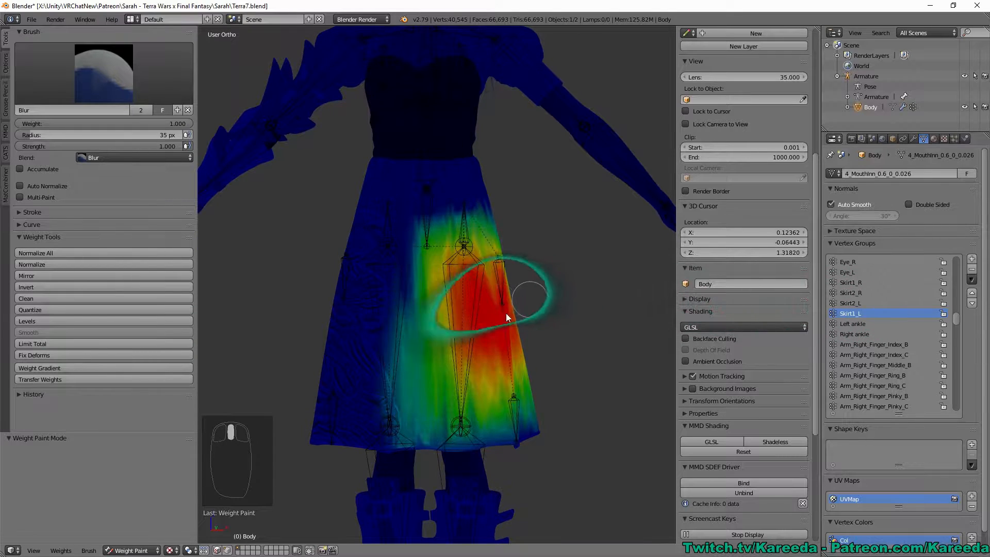
pyautogui.click(77, 298)
pyautogui.click(190, 484)
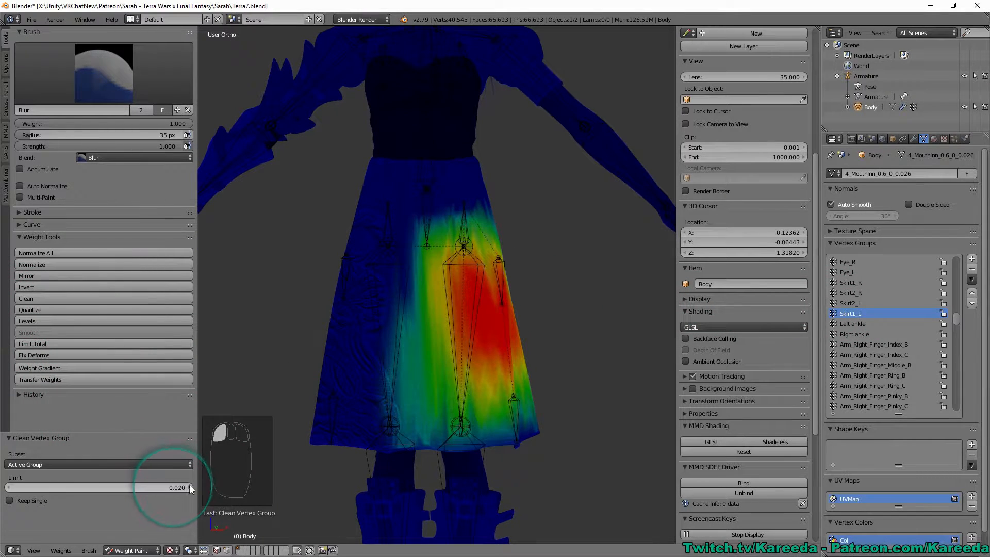
# Make the Skirt1_R vertex group active and blur its weights across the front and right side of the skirt
pyautogui.click(856, 302)
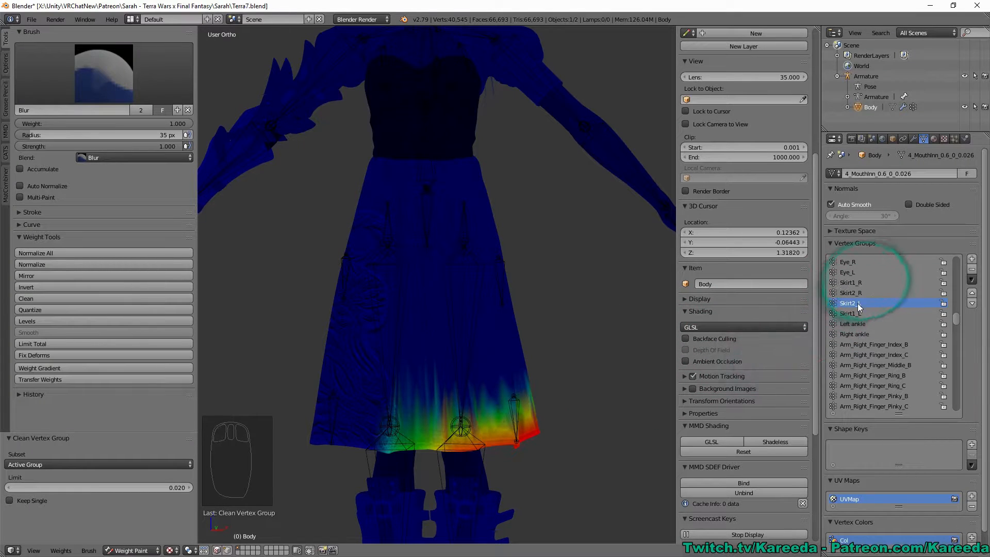
pyautogui.click(856, 282)
pyautogui.moveTo(556, 283); pyautogui.dragTo(579, 282, button='middle')
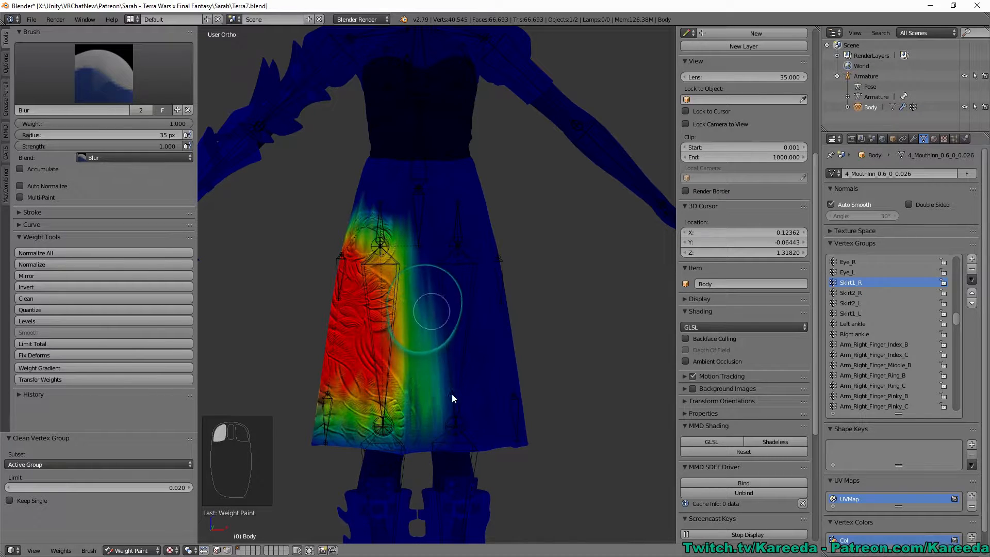
pyautogui.moveTo(414, 395)
pyautogui.mouseDown(button='middle')
pyautogui.moveTo(470, 413)
pyautogui.moveTo(369, 402)
pyautogui.moveTo(400, 428)
pyautogui.moveTo(444, 436)
pyautogui.mouseUp(button='middle')
pyautogui.scroll(-3, 739, 430)
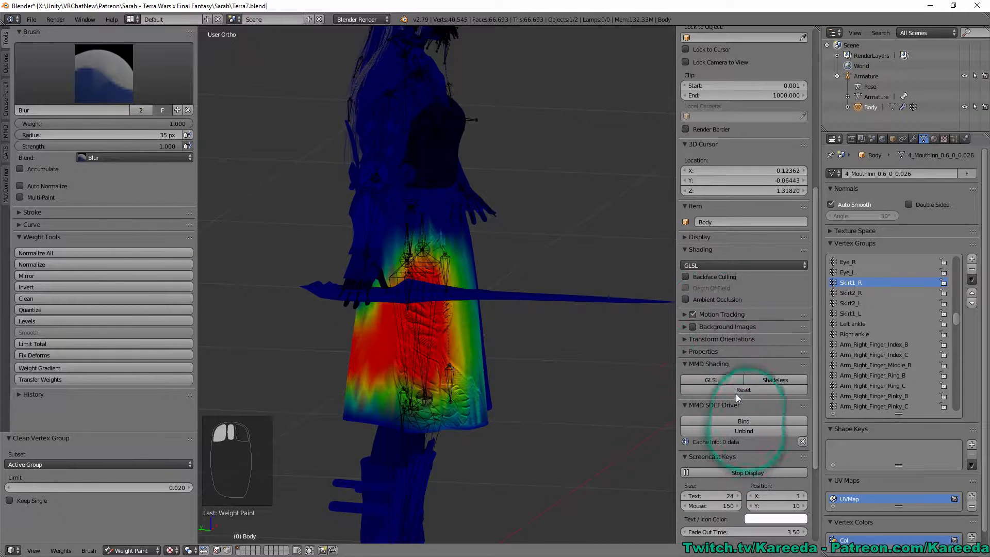
# Reset the MMD shading and hide the armature so the skirt weights are unobstructed
pyautogui.click(738, 390)
pyautogui.moveTo(320, 368); pyautogui.dragTo(464, 255, button='middle')
pyautogui.click(448, 283)
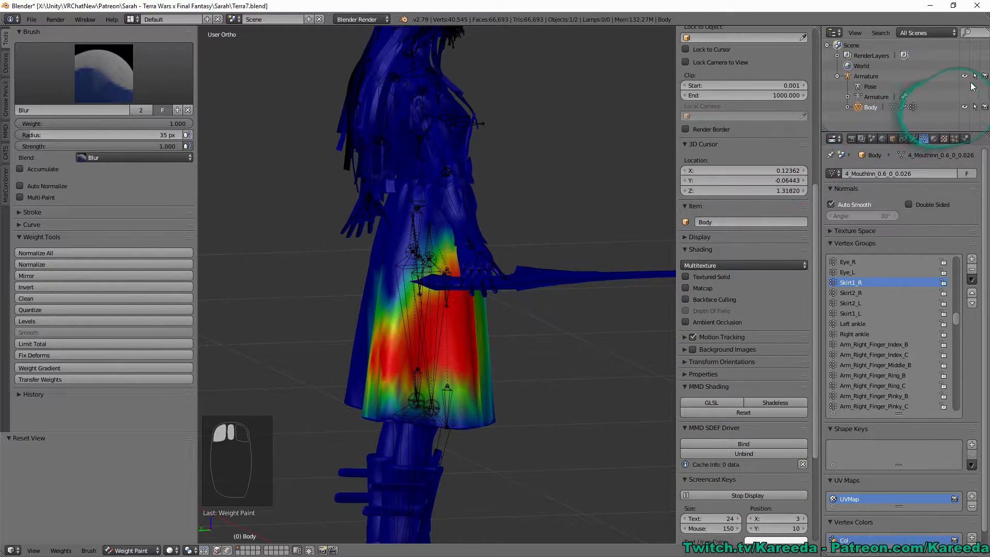
pyautogui.click(964, 77)
# Blur the Skirt1_R weights around the back and front of the skirt to even out the gradient
pyautogui.moveTo(295, 217); pyautogui.dragTo(497, 236, button='middle')
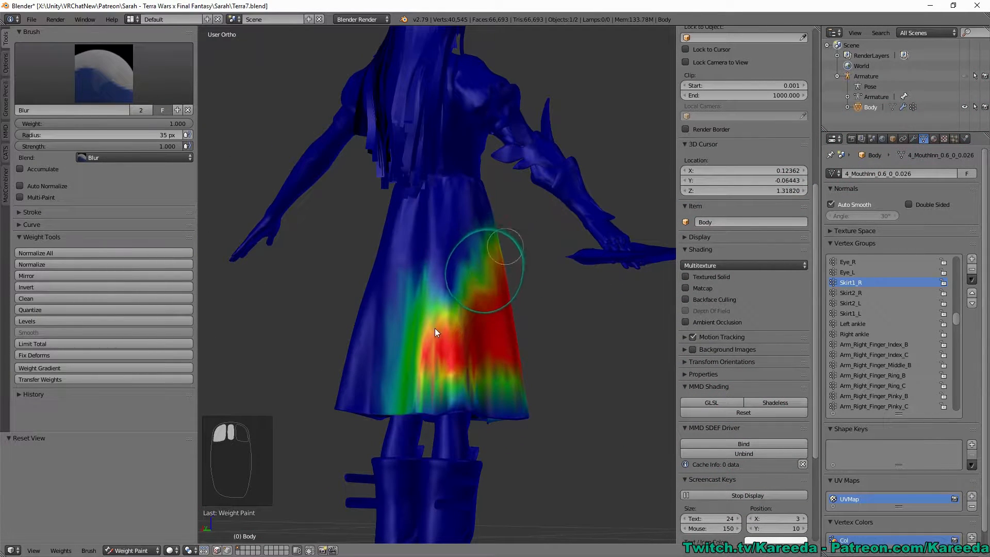
pyautogui.scroll(-6, 447, 301)
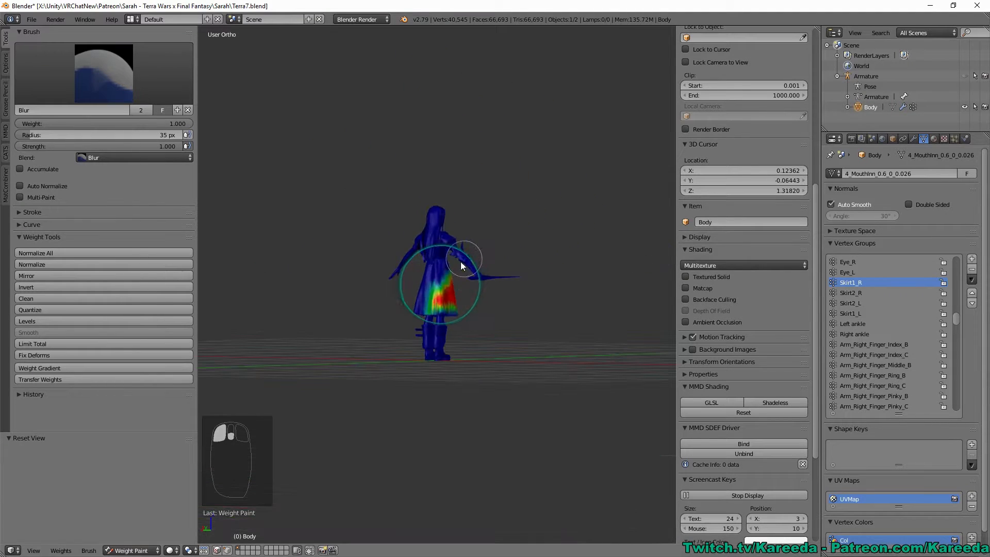
pyautogui.scroll(4, 456, 333)
pyautogui.moveTo(488, 320); pyautogui.dragTo(404, 332, button='middle')
pyautogui.moveTo(460, 357); pyautogui.dragTo(423, 351, button='middle')
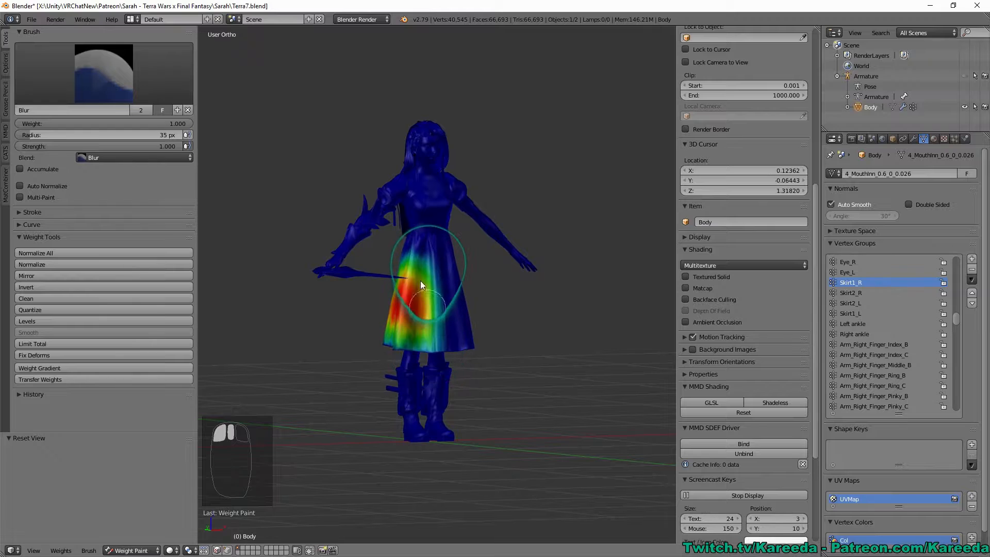
pyautogui.moveTo(442, 273); pyautogui.dragTo(403, 246, button='middle')
pyautogui.scroll(4, 435, 286)
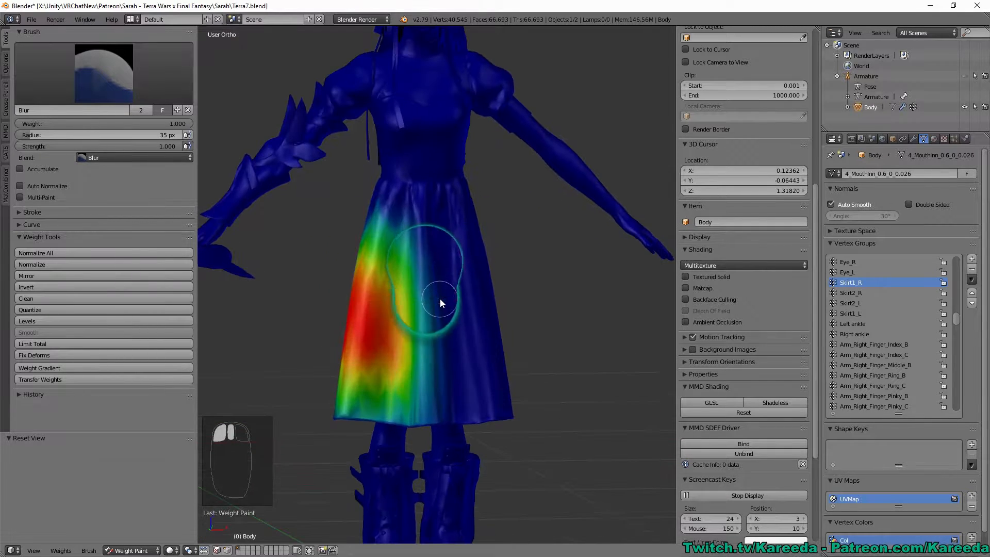
# Clean the Skirt1_R vertex group with a limit of 0.020 and adjust its levels with a gain of 0.790
pyautogui.moveTo(957, 320); pyautogui.dragTo(954, 263)
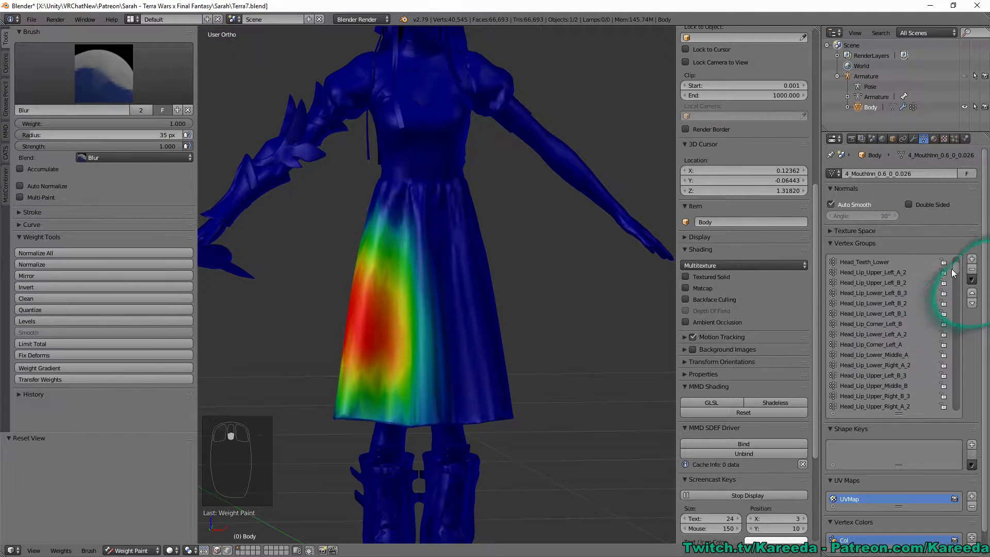
pyautogui.moveTo(956, 262); pyautogui.dragTo(954, 307)
pyautogui.scroll(-1, 602, 329)
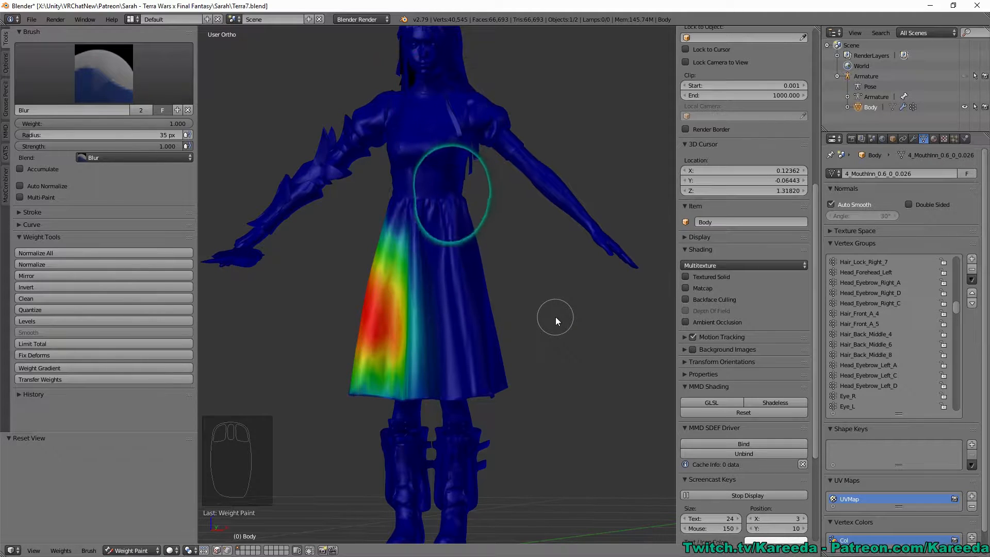
pyautogui.moveTo(555, 317)
pyautogui.mouseDown(button='middle')
pyautogui.moveTo(573, 203)
pyautogui.moveTo(553, 327)
pyautogui.mouseUp(button='middle')
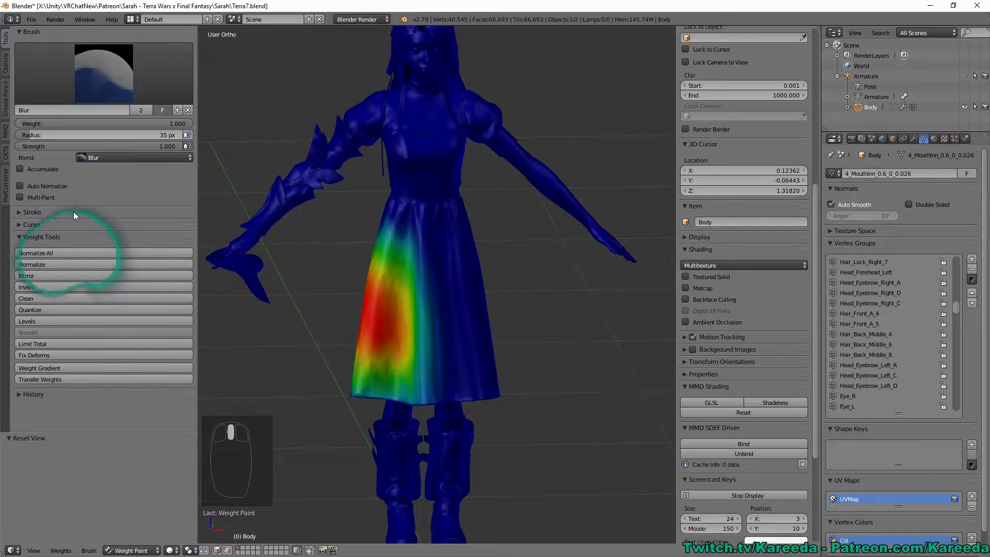
pyautogui.click(86, 319)
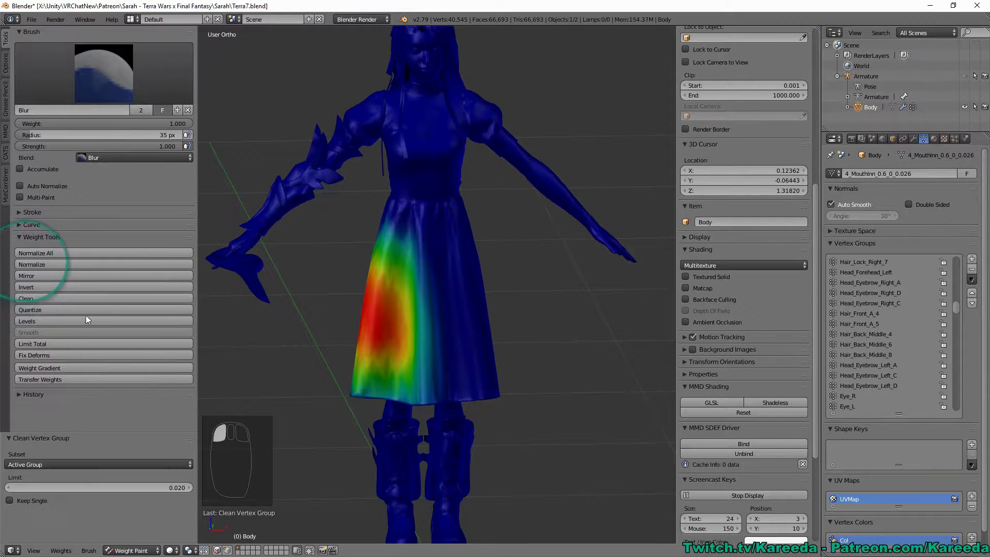
pyautogui.moveTo(101, 511); pyautogui.dragTo(95, 511)
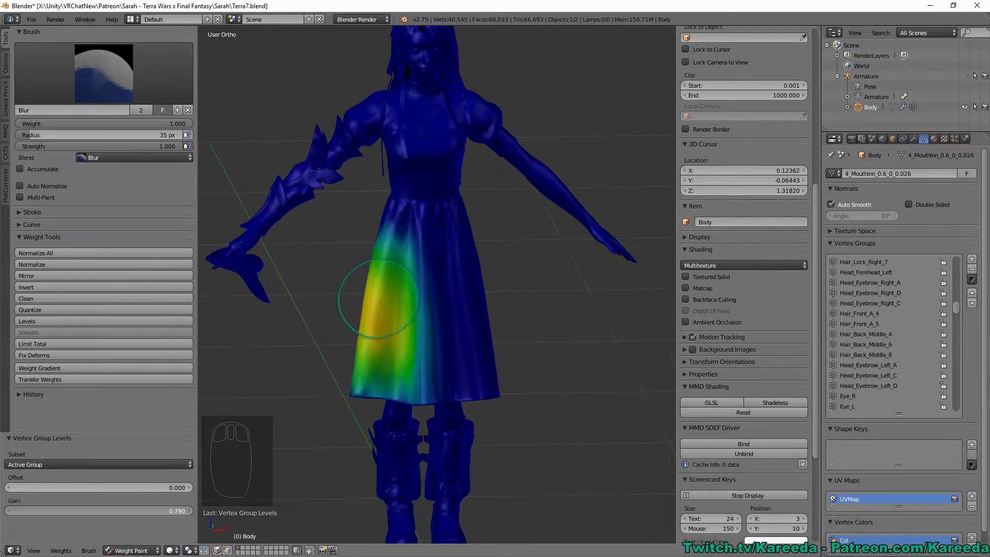
pyautogui.moveTo(377, 299); pyautogui.dragTo(438, 351, button='middle')
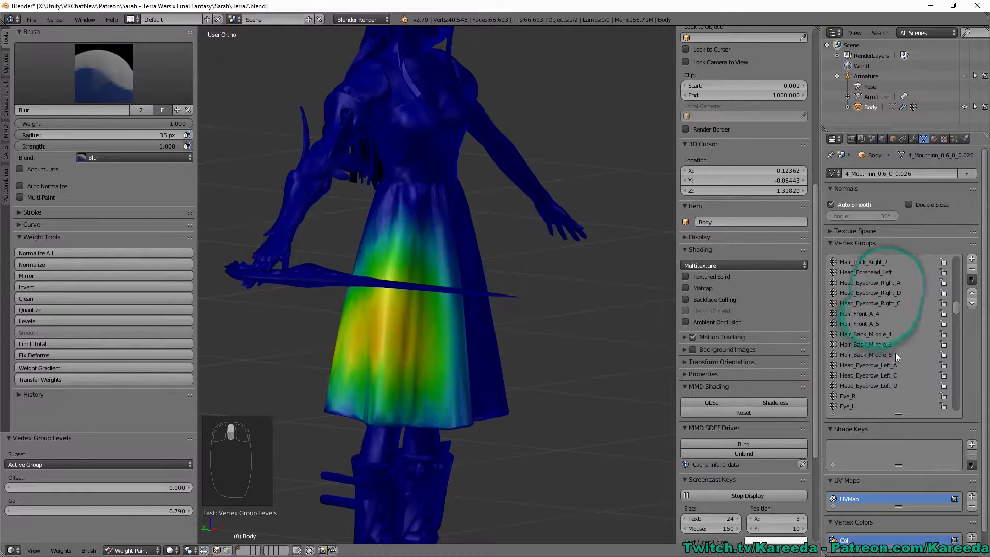
# Reduce the Skirt2_R vertex group's weights with Levels at an offset of 0.000 and a gain of 0.790
pyautogui.scroll(-3, 895, 356)
pyautogui.click(867, 396)
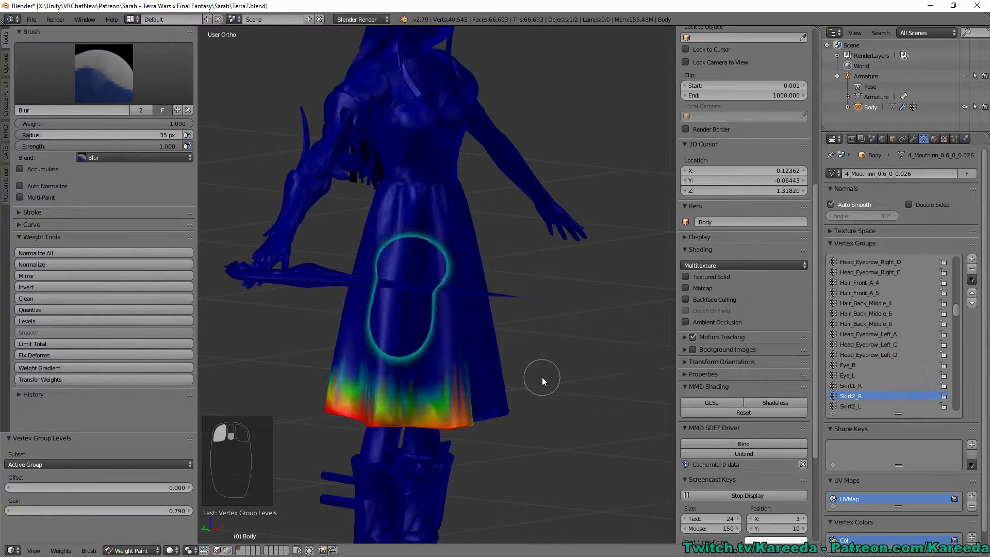
pyautogui.moveTo(542, 377); pyautogui.dragTo(508, 379, button='middle')
pyautogui.click(111, 321)
pyautogui.moveTo(462, 344); pyautogui.dragTo(424, 346, button='middle')
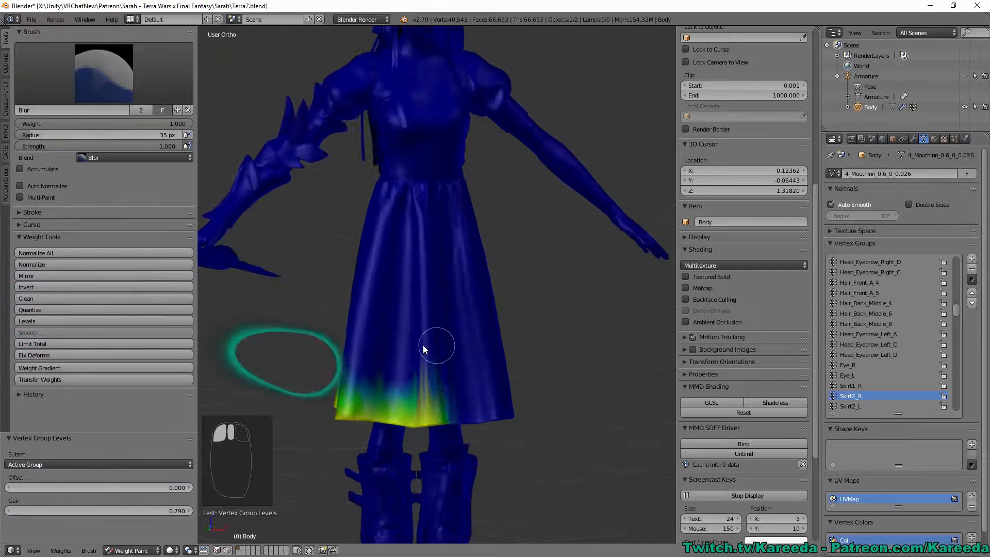
pyautogui.moveTo(635, 381); pyautogui.dragTo(551, 341, button='middle')
pyautogui.moveTo(546, 302); pyautogui.dragTo(577, 305, button='middle')
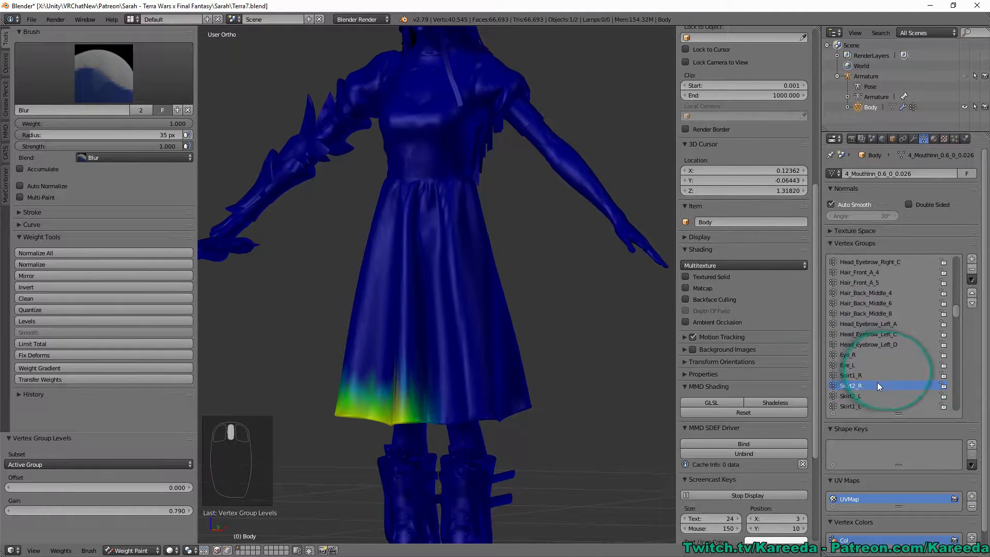
pyautogui.moveTo(578, 345); pyautogui.dragTo(632, 369, button='middle')
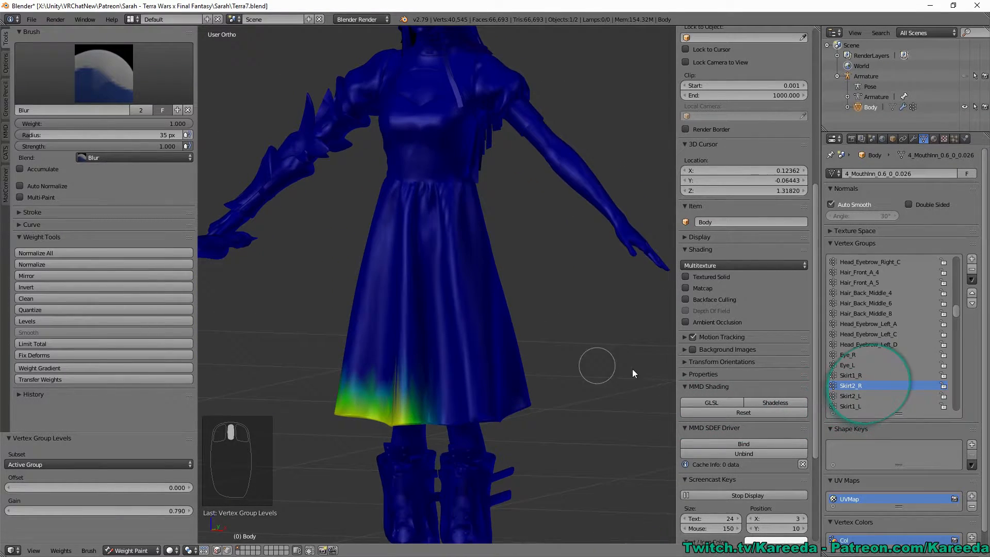
# Apply Levels with a gain of 0.790 to the Skirt1_L vertex group and likewise to Skirt2_L
pyautogui.click(861, 377)
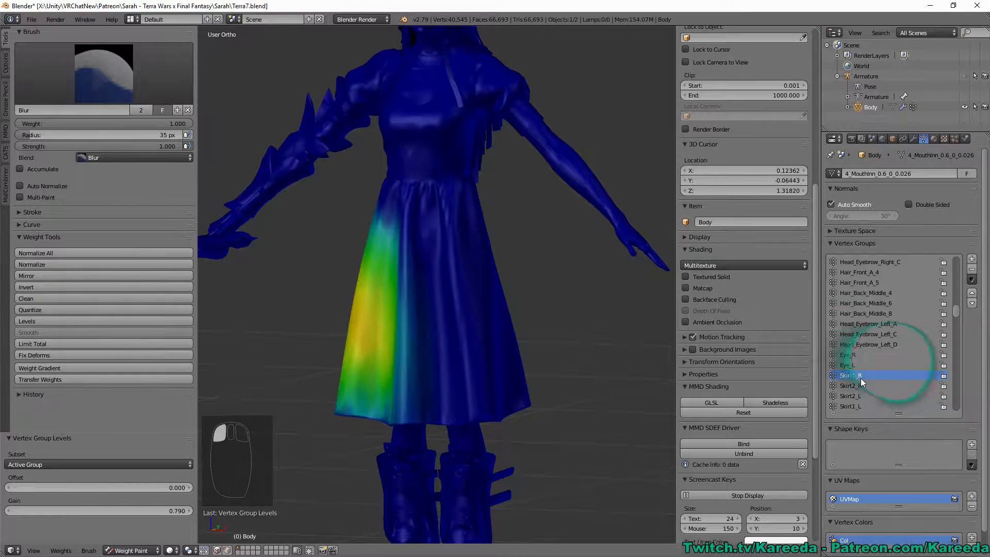
pyautogui.click(860, 405)
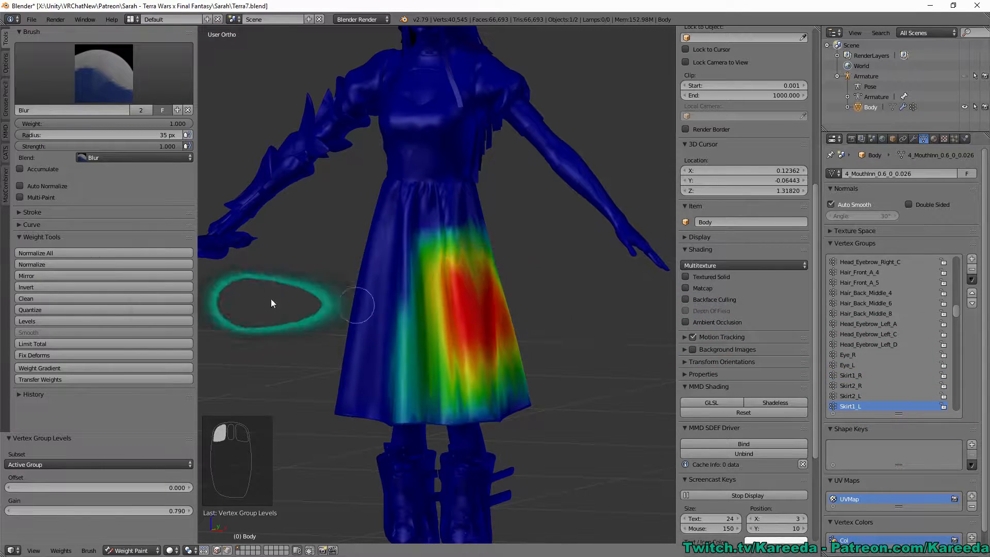
pyautogui.moveTo(454, 268); pyautogui.dragTo(513, 380)
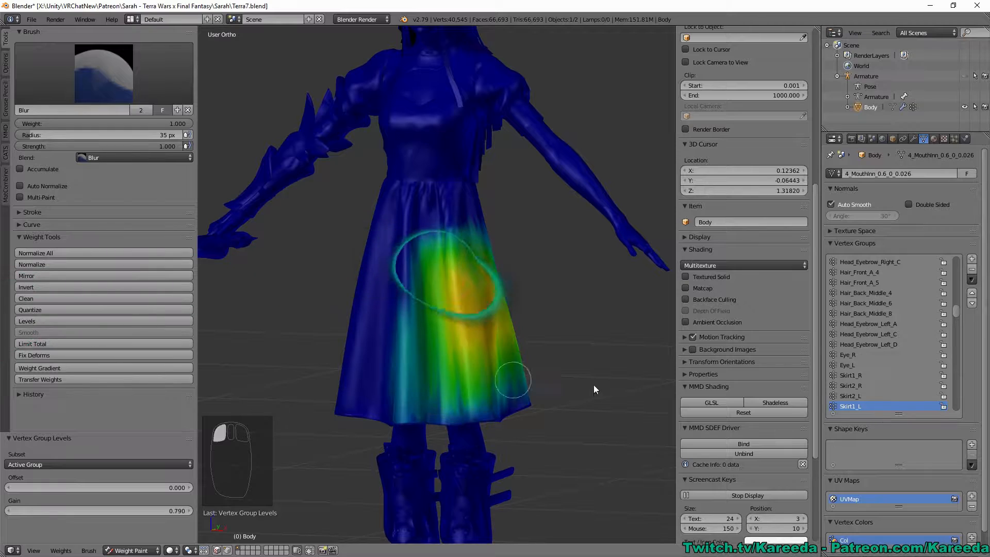
pyautogui.scroll(-2, 862, 397)
pyautogui.click(855, 376)
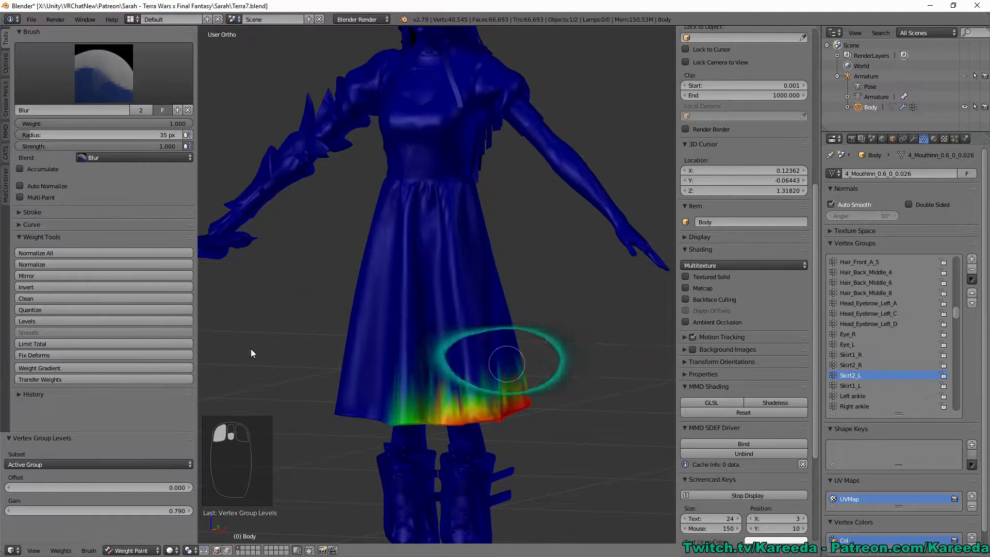
pyautogui.click(50, 321)
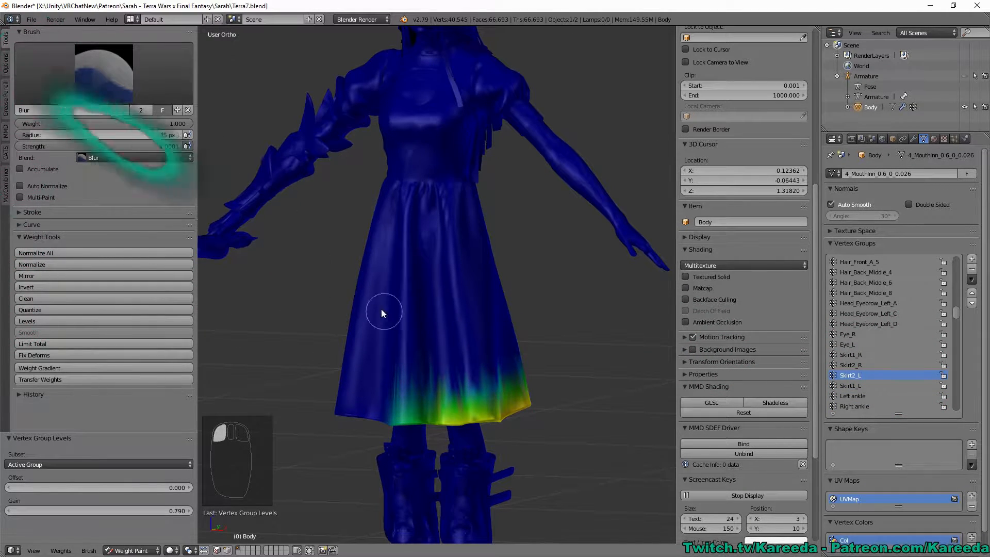
# Blur the Skirt2_L weights along the skirt's hem at the front, side and back
pyautogui.moveTo(382, 312); pyautogui.dragTo(355, 322, button='middle')
pyautogui.moveTo(449, 399)
pyautogui.mouseDown()
pyautogui.moveTo(394, 400)
pyautogui.moveTo(479, 402)
pyautogui.mouseUp()
pyautogui.moveTo(479, 402)
pyautogui.mouseDown(button='middle')
pyautogui.moveTo(439, 395)
pyautogui.moveTo(401, 447)
pyautogui.mouseUp(button='middle')
pyautogui.scroll(-4, 401, 450)
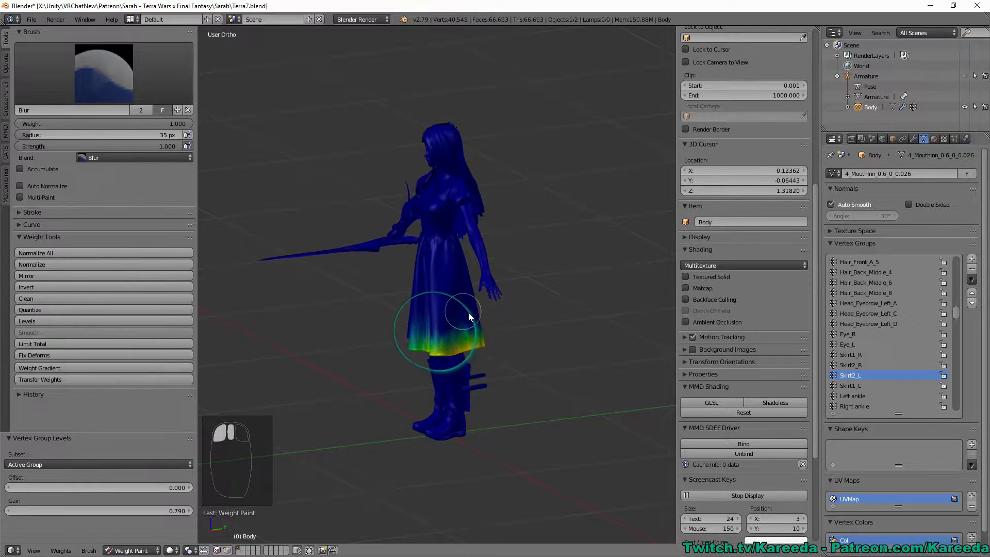
pyautogui.moveTo(466, 330); pyautogui.dragTo(438, 334, button='middle')
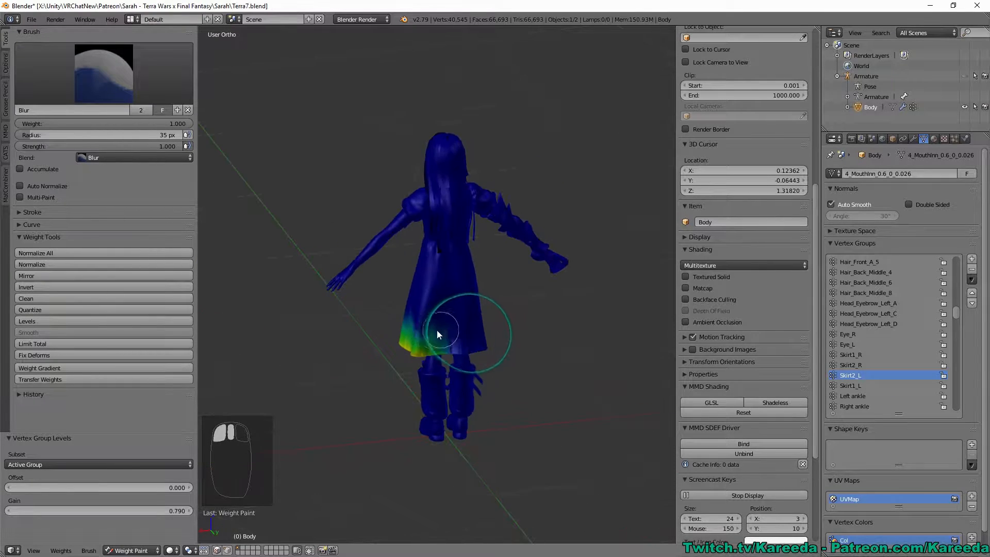
pyautogui.moveTo(425, 351)
pyautogui.mouseDown()
pyautogui.moveTo(445, 340)
pyautogui.moveTo(426, 331)
pyautogui.mouseUp()
pyautogui.moveTo(426, 331); pyautogui.dragTo(514, 335, button='middle')
pyautogui.moveTo(484, 338); pyautogui.dragTo(398, 339)
pyautogui.moveTo(398, 339); pyautogui.dragTo(499, 322, button='middle')
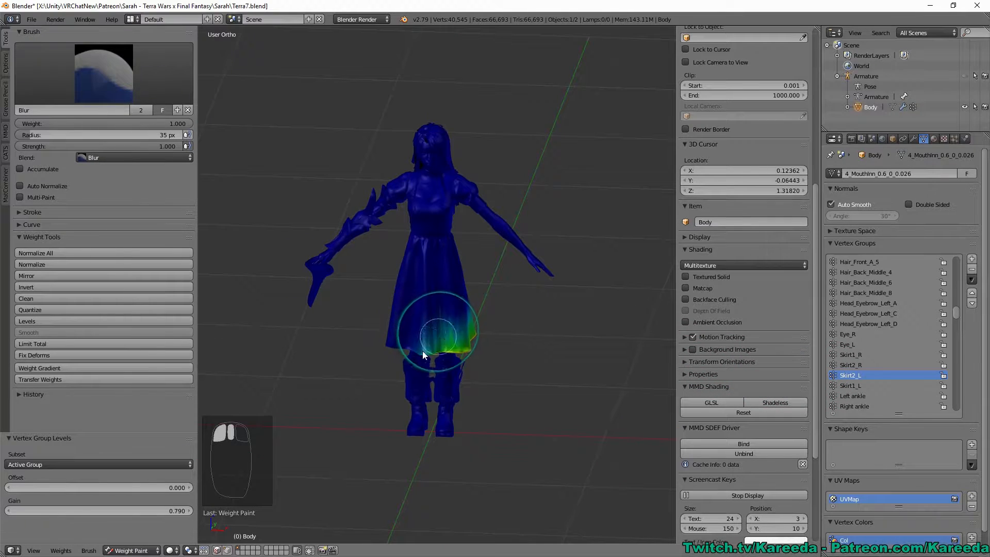
pyautogui.moveTo(419, 345); pyautogui.dragTo(436, 320, button='middle')
pyautogui.scroll(2, 436, 320)
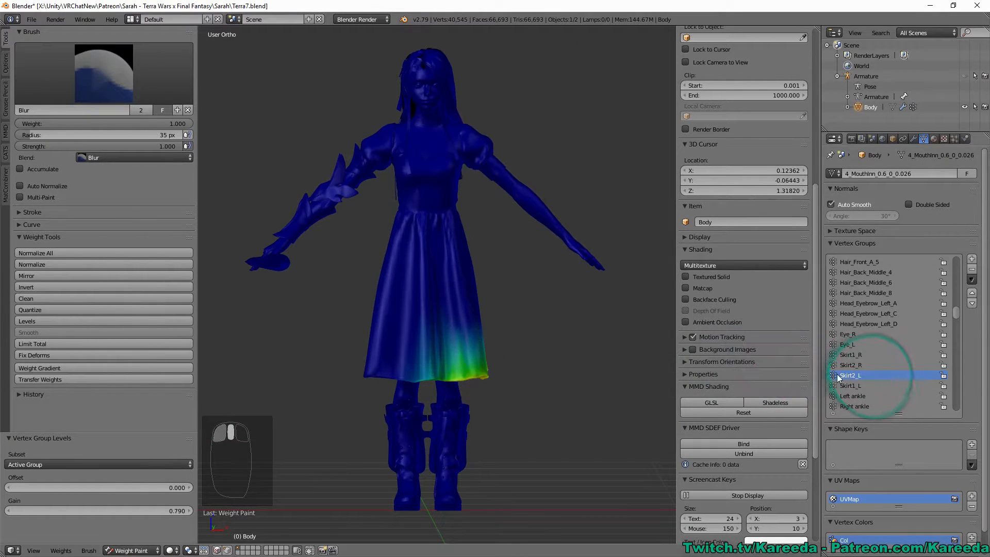
# Reduce the Skirt2_L vertex group again with Levels at a gain of 0.790 and blur the Skirt2_R weights around the skirt's hem
pyautogui.click(54, 319)
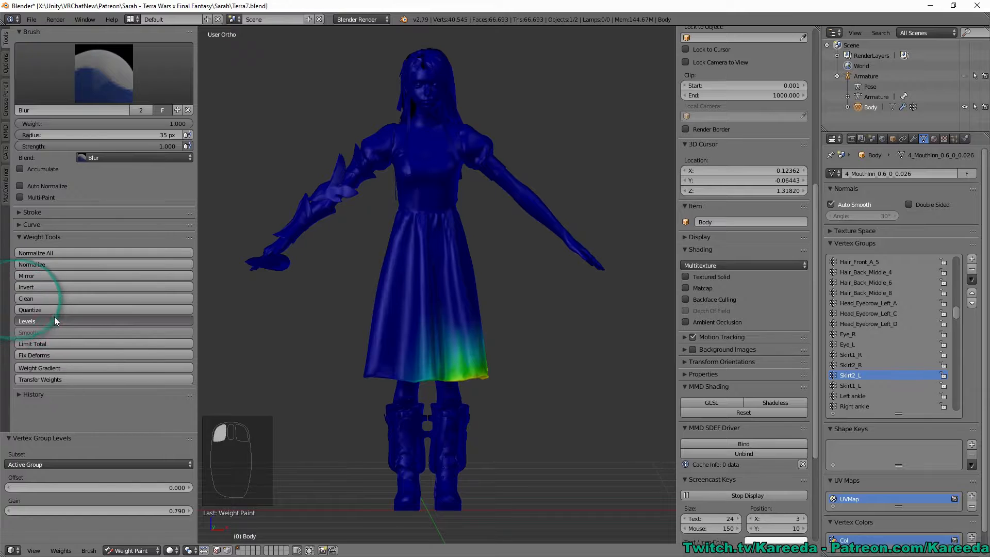
pyautogui.click(867, 364)
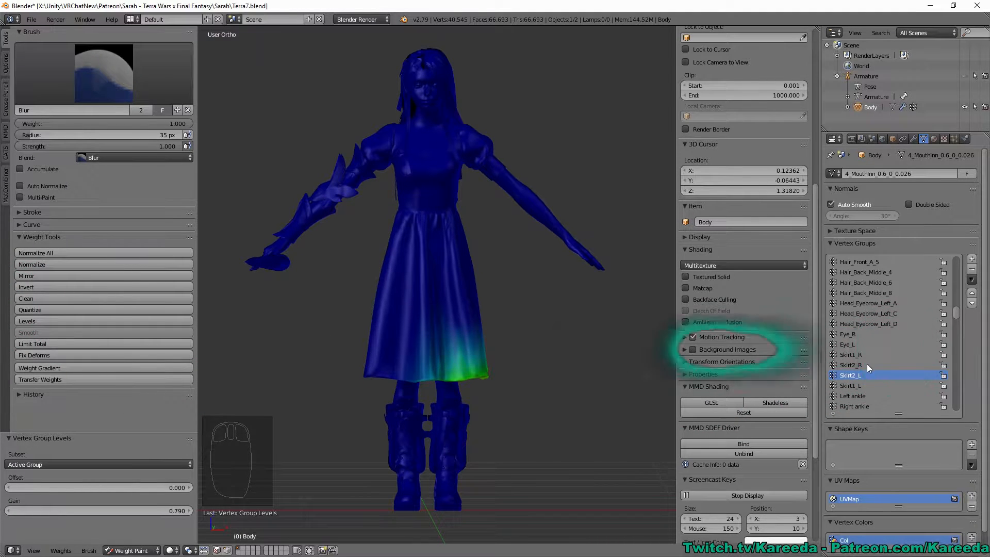
pyautogui.moveTo(634, 374); pyautogui.dragTo(576, 380, button='middle')
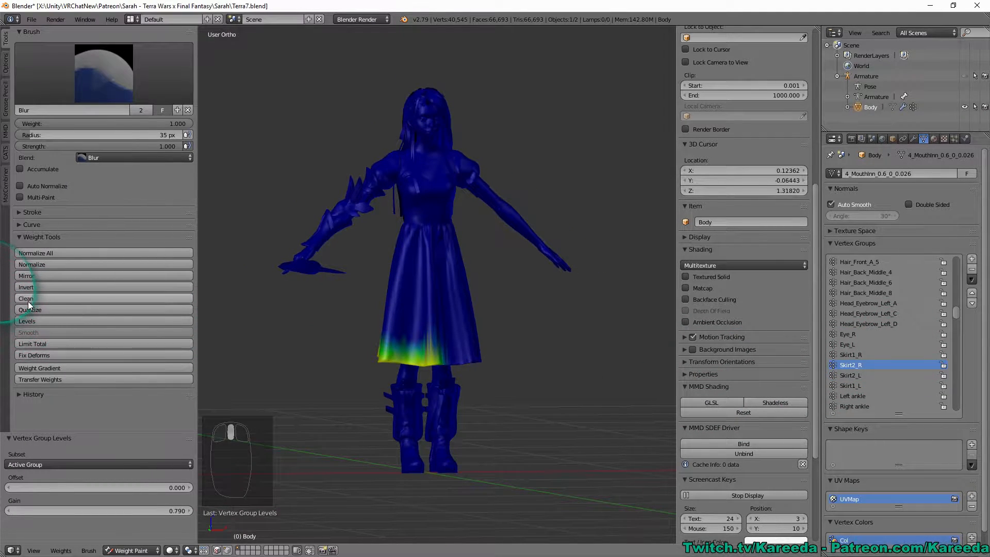
pyautogui.moveTo(361, 340)
pyautogui.mouseDown(button='middle')
pyautogui.moveTo(465, 335)
pyautogui.moveTo(392, 349)
pyautogui.moveTo(493, 314)
pyautogui.mouseUp(button='middle')
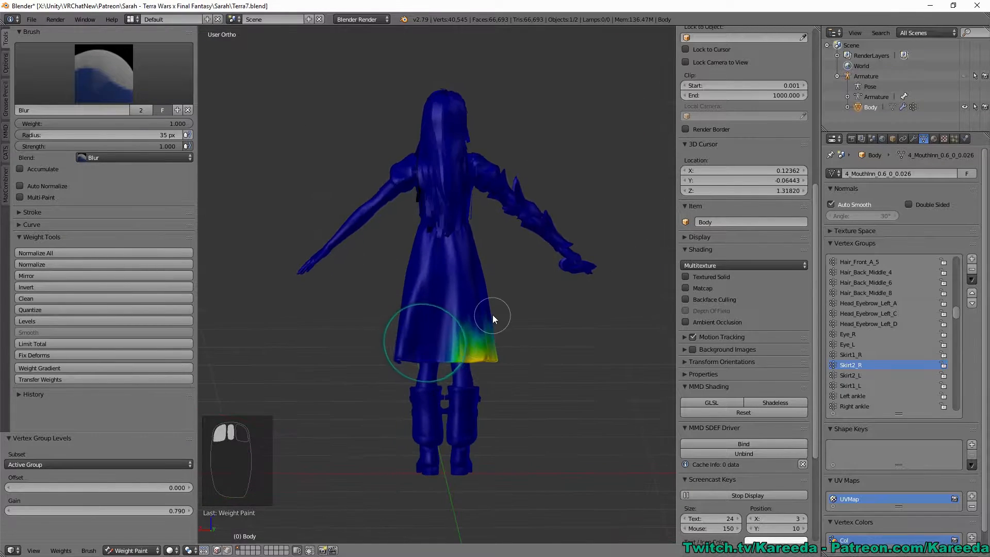
pyautogui.moveTo(460, 344); pyautogui.dragTo(349, 352, button='middle')
pyautogui.moveTo(428, 373); pyautogui.dragTo(398, 341, button='middle')
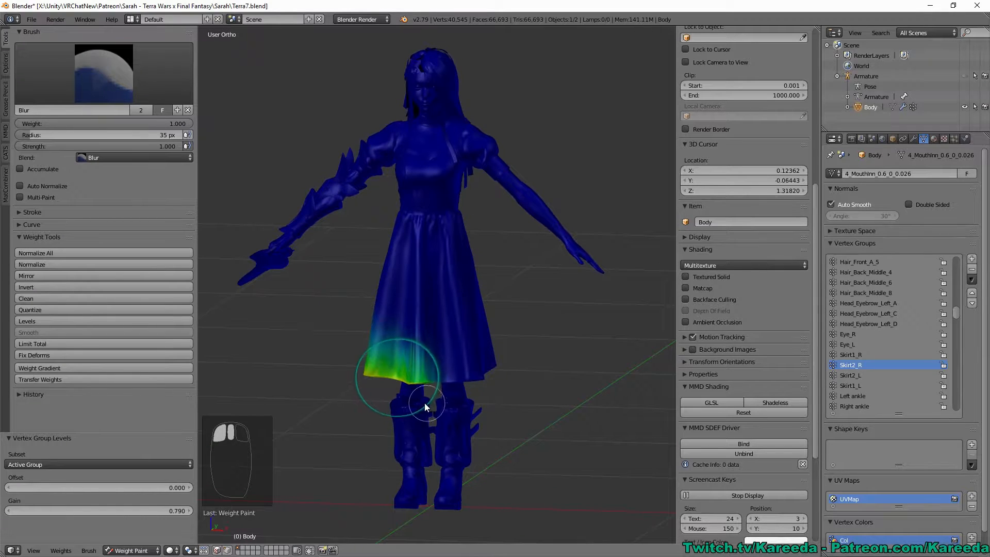
pyautogui.moveTo(424, 403); pyautogui.dragTo(376, 377, button='middle')
# Clean the Skirt2_R, Skirt1_R, Skirt2_L and Skirt1_L vertex groups with a limit of 0.020
pyautogui.click(27, 298)
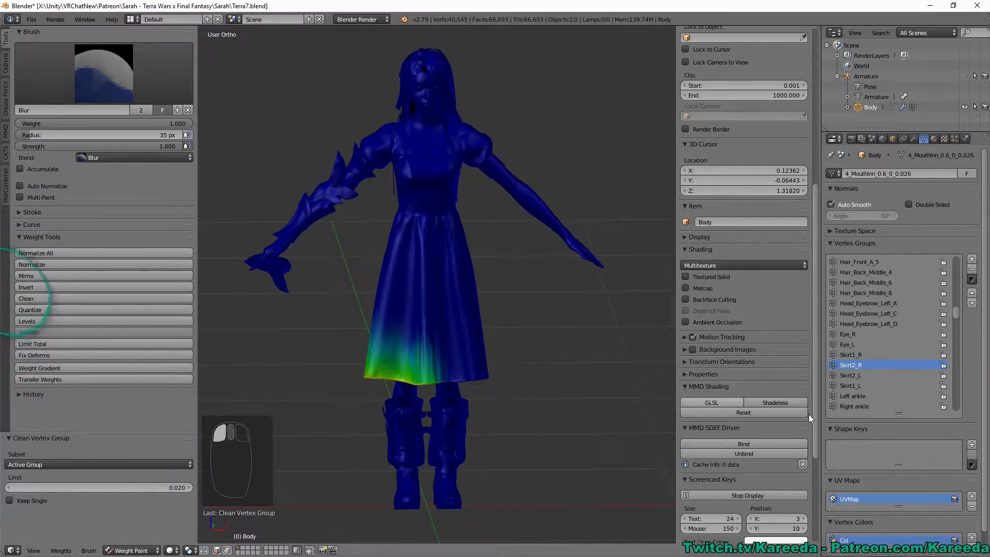
pyautogui.click(852, 355)
pyautogui.click(62, 299)
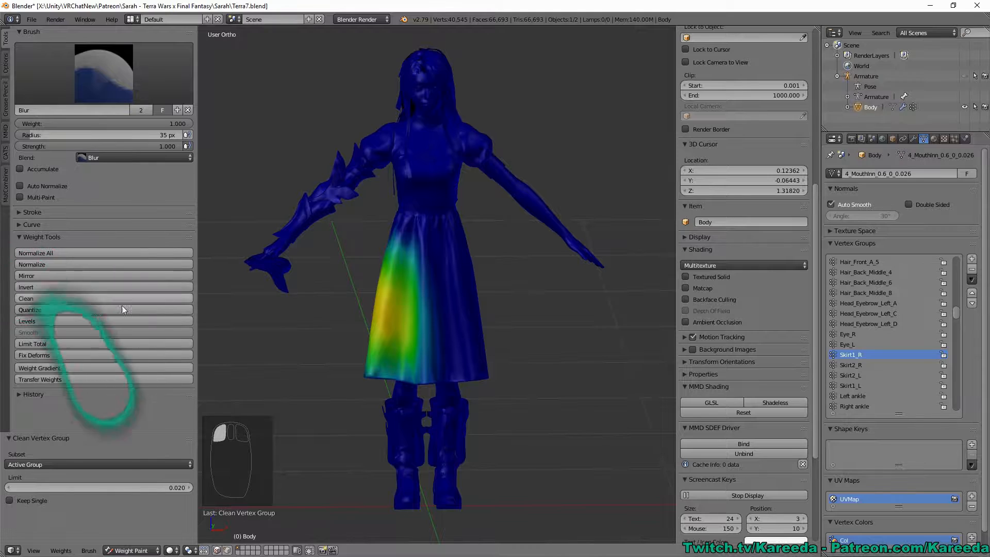
pyautogui.click(870, 375)
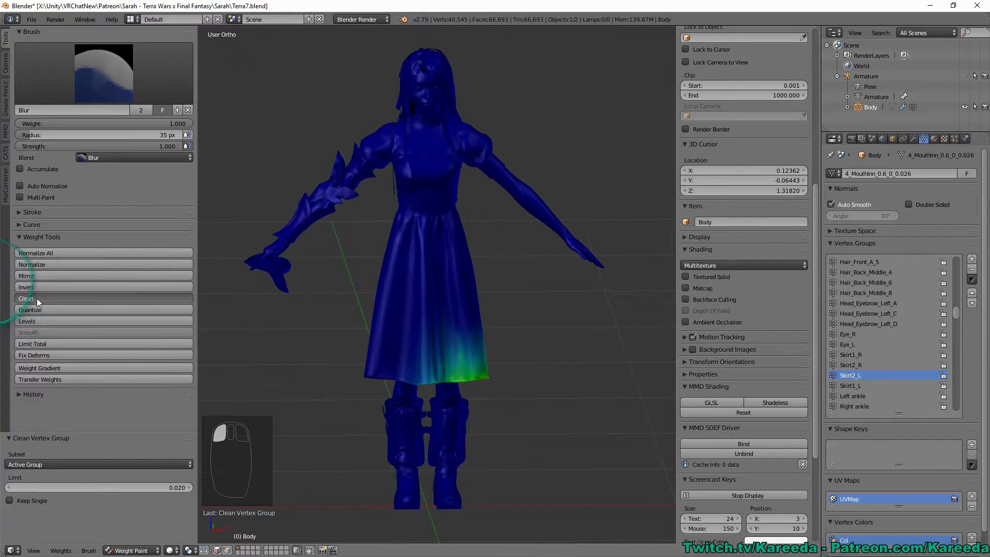
pyautogui.click(851, 385)
pyautogui.click(57, 299)
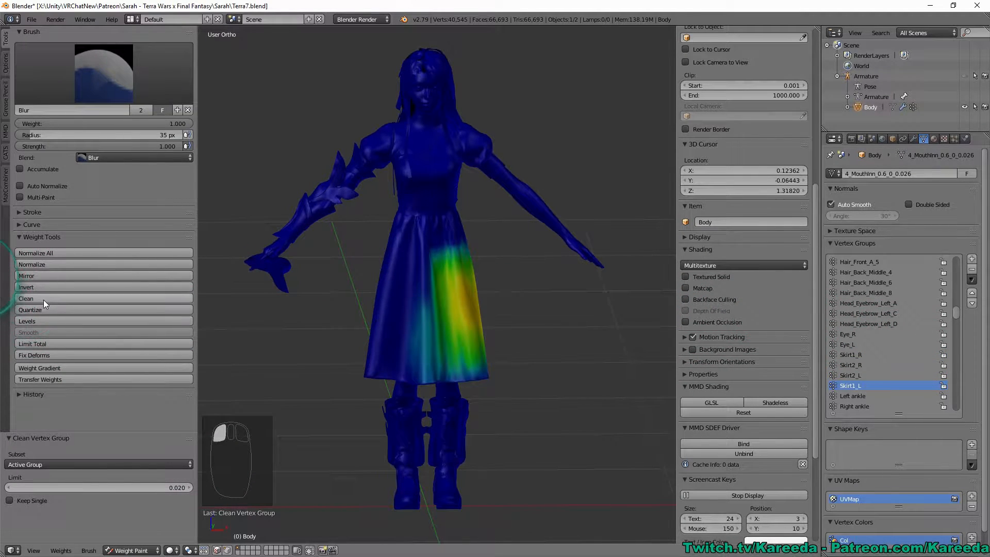
pyautogui.moveTo(309, 298); pyautogui.dragTo(541, 275, button='middle')
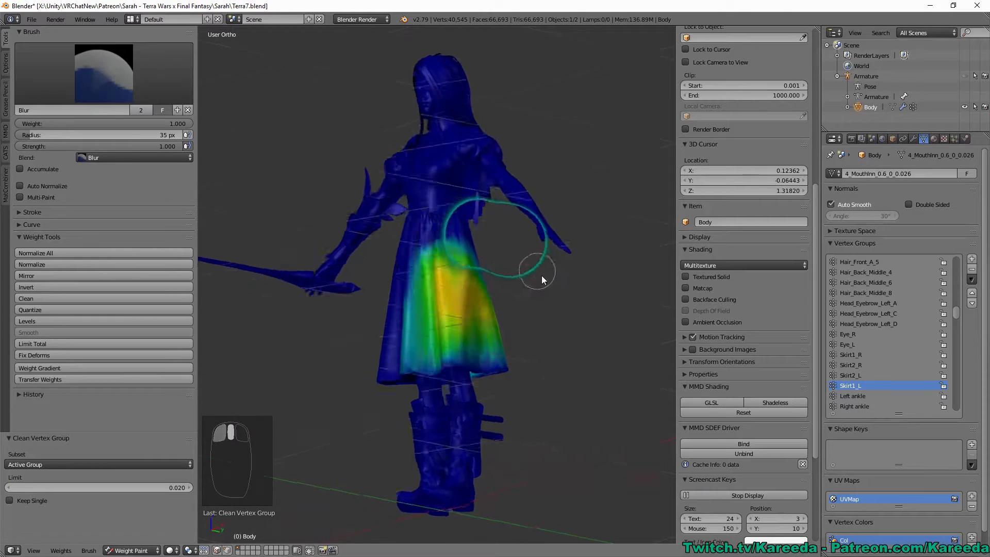
# Save the project as a new file named Terra8.blend in the Sarah folder
pyautogui.click(31, 19)
pyautogui.click(78, 98)
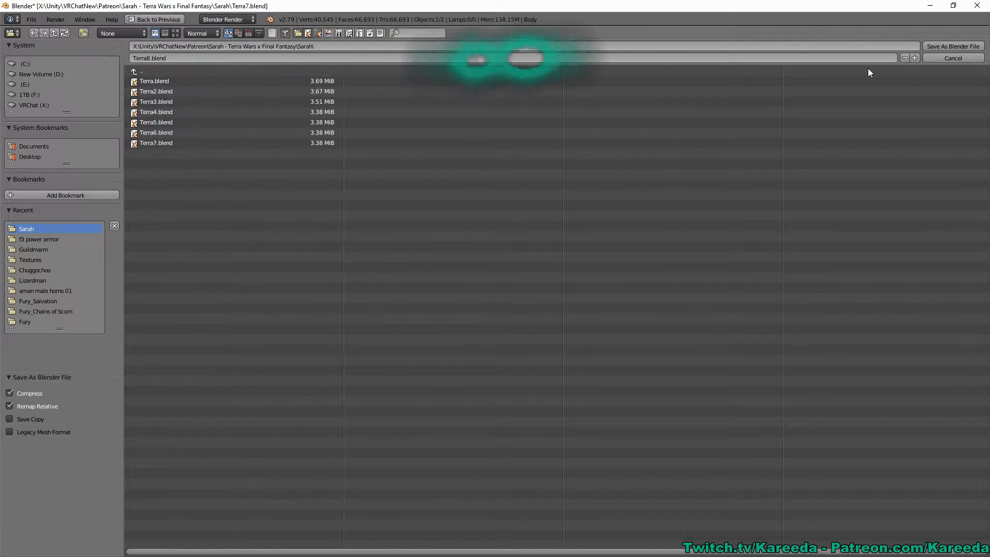
pyautogui.click(940, 46)
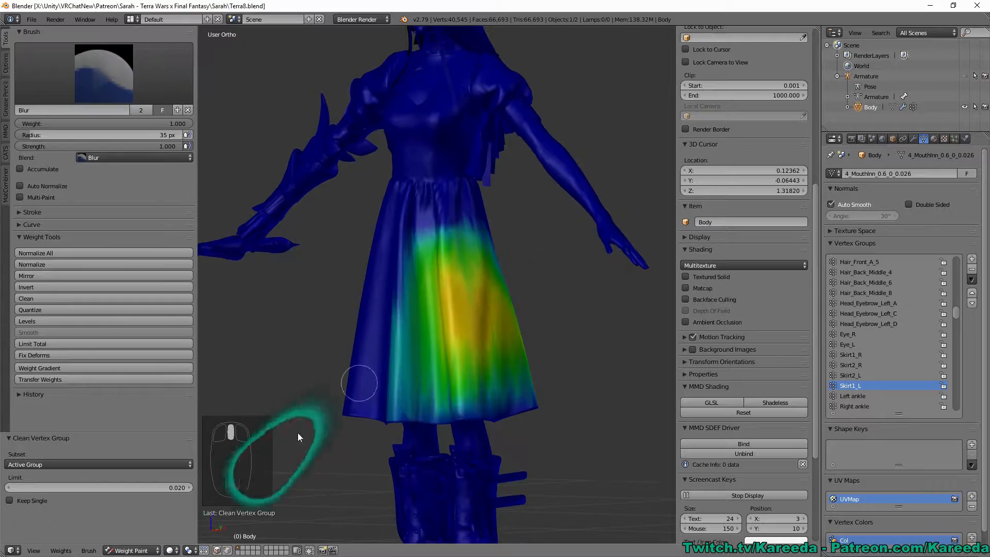
# Select all linked geometry of the skirt in the Body mesh and separate the selection into its own object
pyautogui.click(137, 549)
pyautogui.click(134, 538)
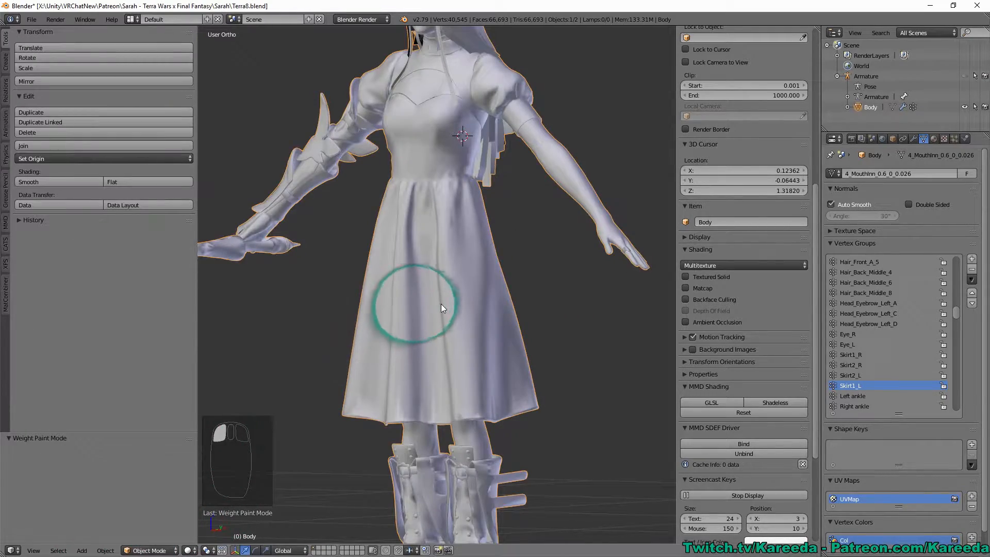
pyautogui.press('Tab')
pyautogui.press('a')
pyautogui.press('a')
pyautogui.press('a')
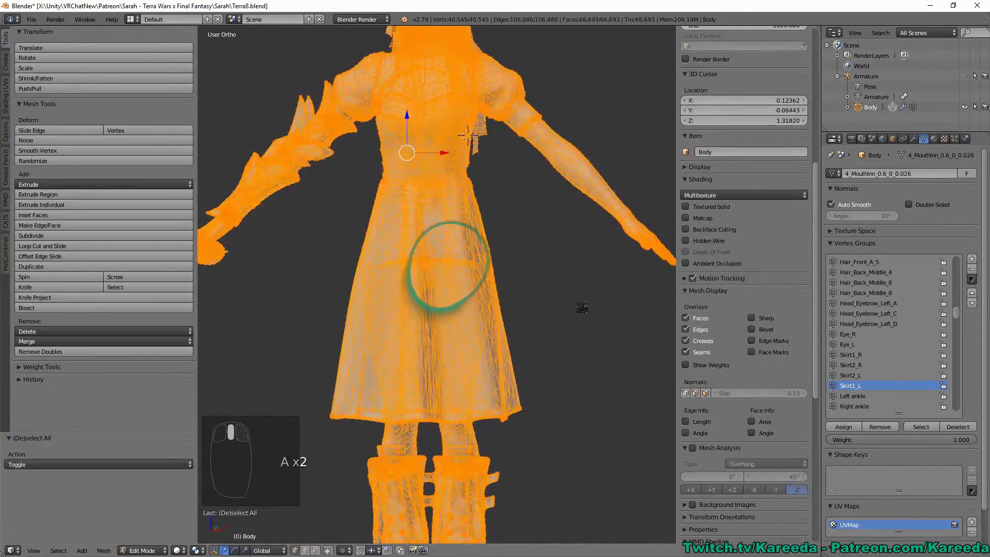
pyautogui.moveTo(565, 340); pyautogui.dragTo(555, 419, button='middle')
pyautogui.press('c')
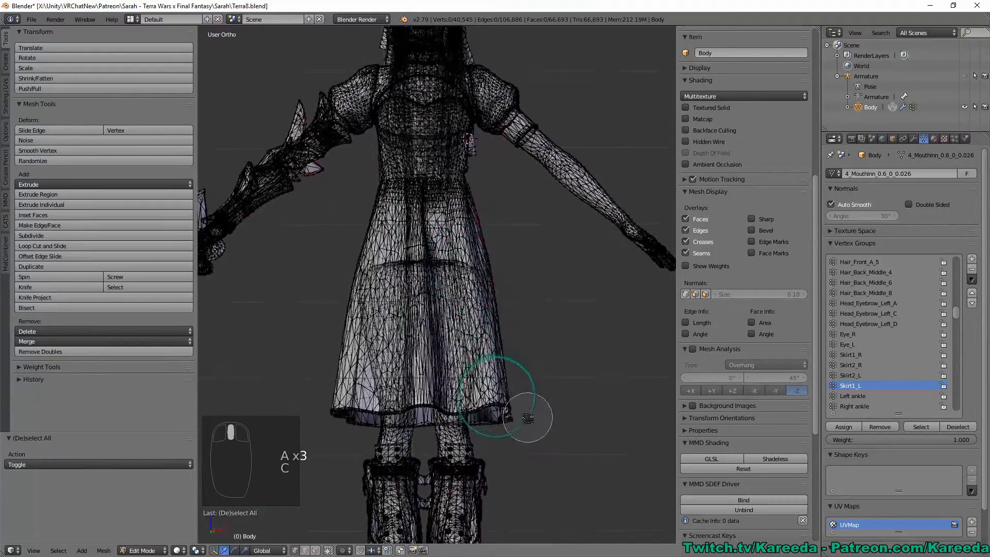
pyautogui.moveTo(527, 417); pyautogui.dragTo(525, 412)
pyautogui.hotkey('ctrl', 'l')
pyautogui.moveTo(548, 398); pyautogui.dragTo(561, 350, button='middle')
pyautogui.press('p')
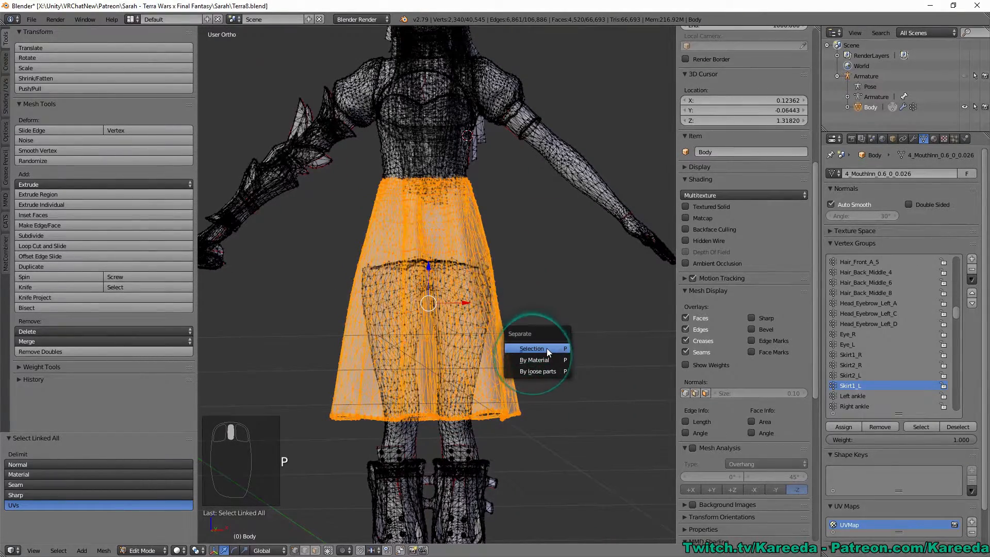
pyautogui.click(546, 348)
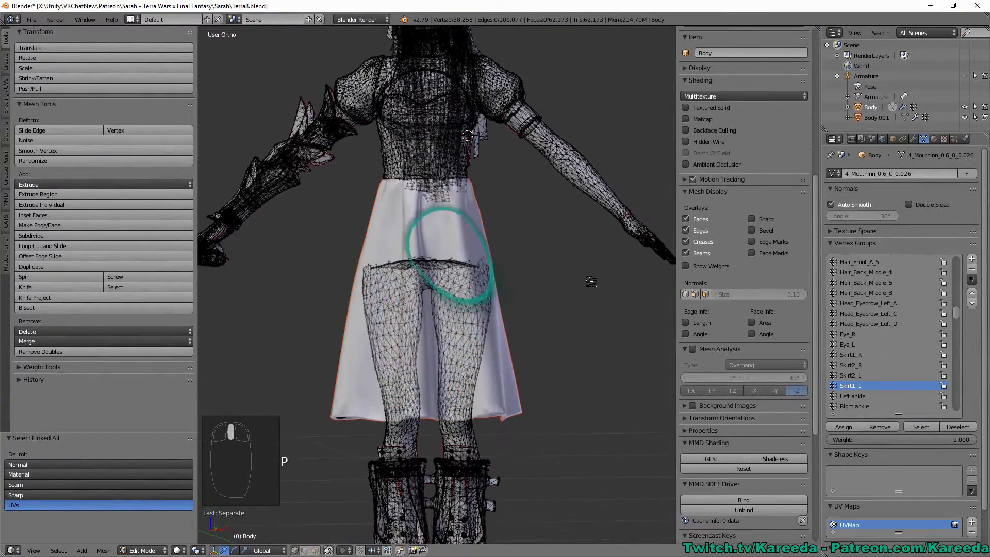
# Make the separated skirt object Body.001 active and switch it to Weight Paint mode
pyautogui.press('Tab')
pyautogui.rightClick(464, 234)
pyautogui.press('Tab')
pyautogui.click(142, 550)
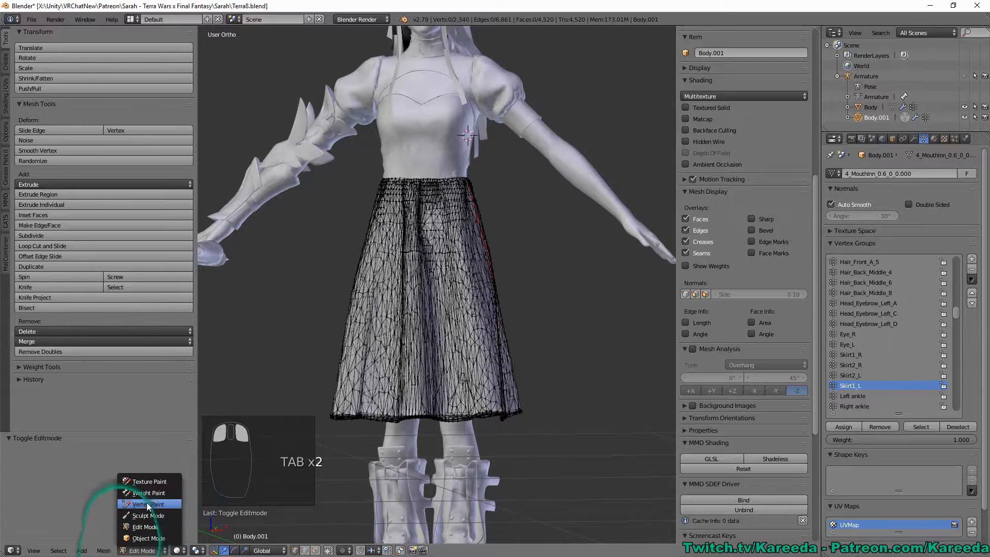
pyautogui.click(140, 511)
pyautogui.moveTo(539, 332); pyautogui.dragTo(547, 327, button='middle')
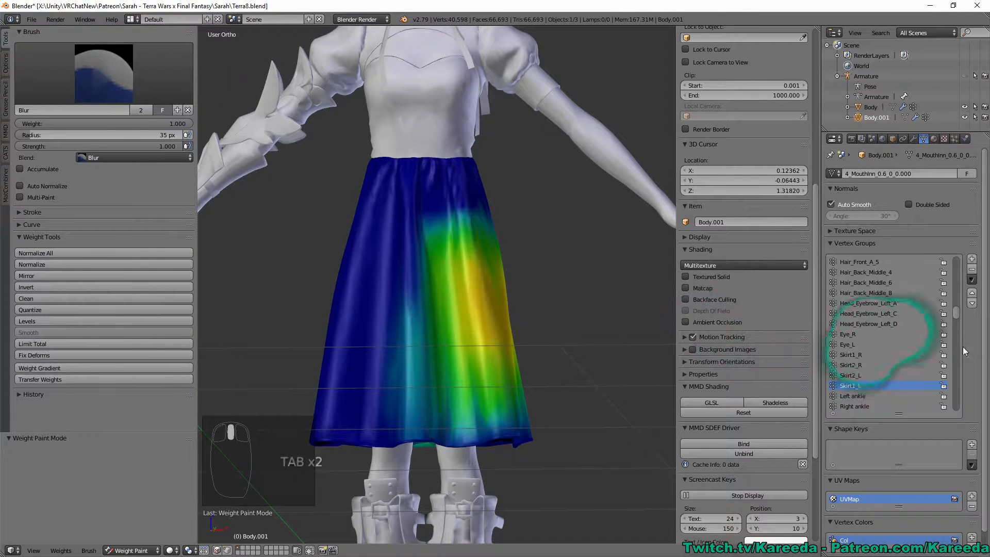
# Find the Hips vertex group of the skirt object and make it active to display its weights
pyautogui.moveTo(957, 316); pyautogui.dragTo(957, 265)
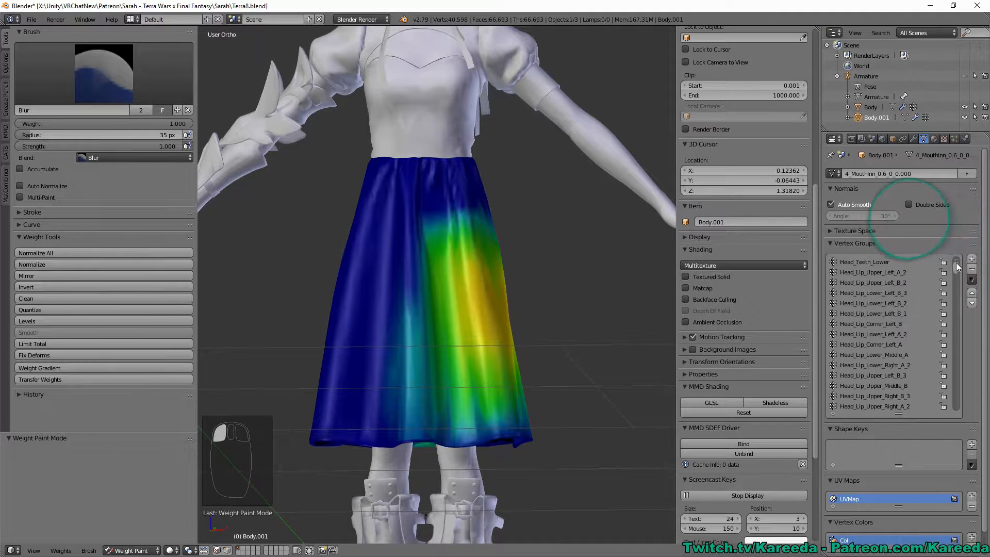
pyautogui.scroll(-5, 919, 324)
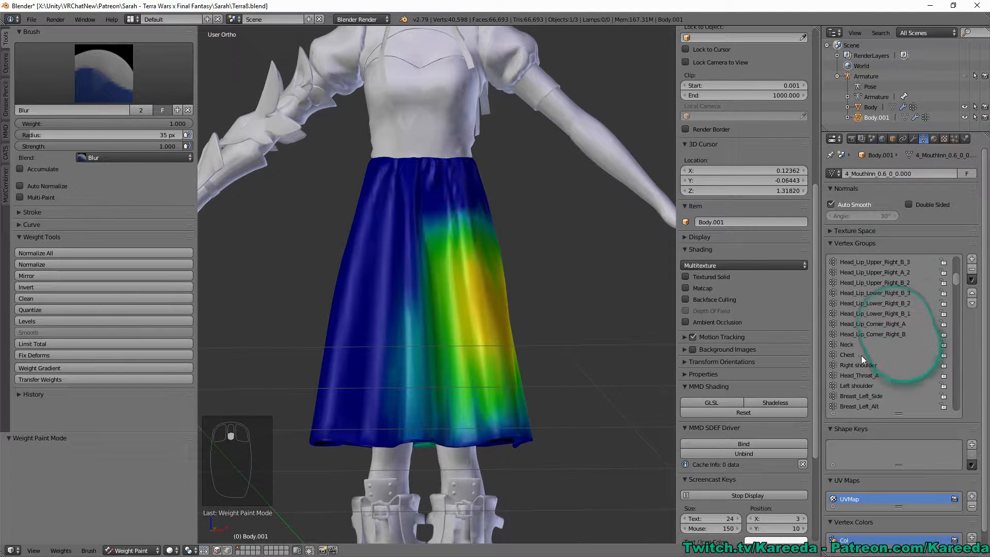
pyautogui.scroll(-10, 894, 370)
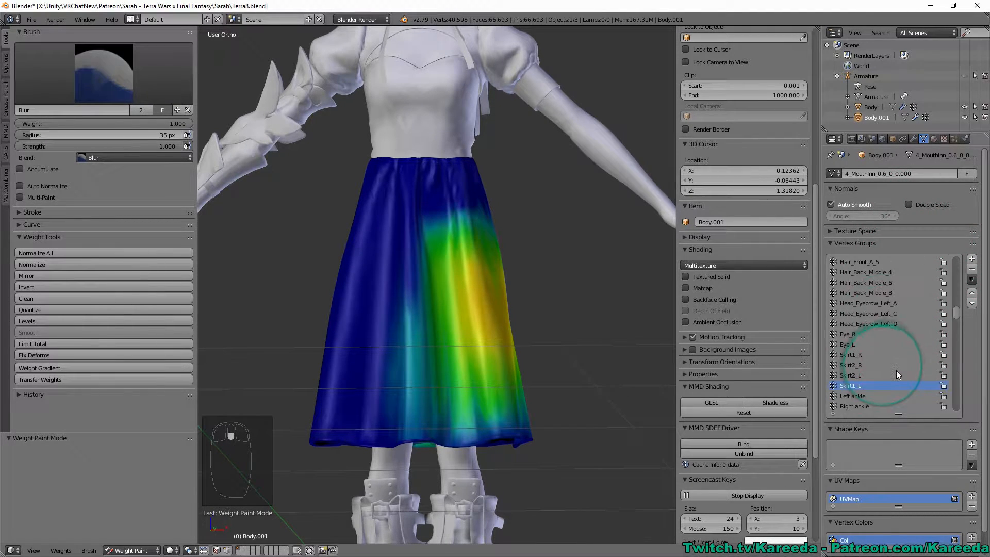
pyautogui.scroll(-10, 901, 368)
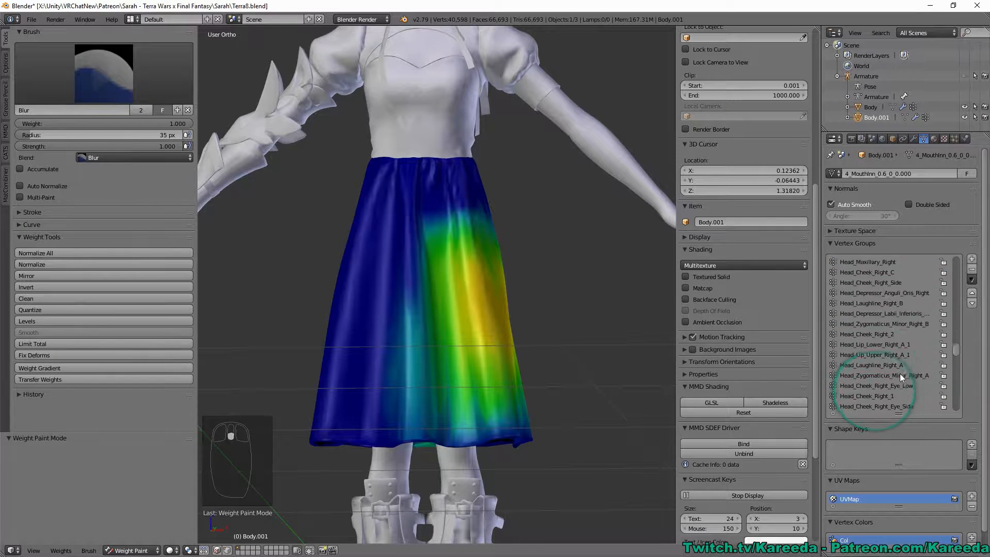
pyautogui.scroll(-10, 897, 376)
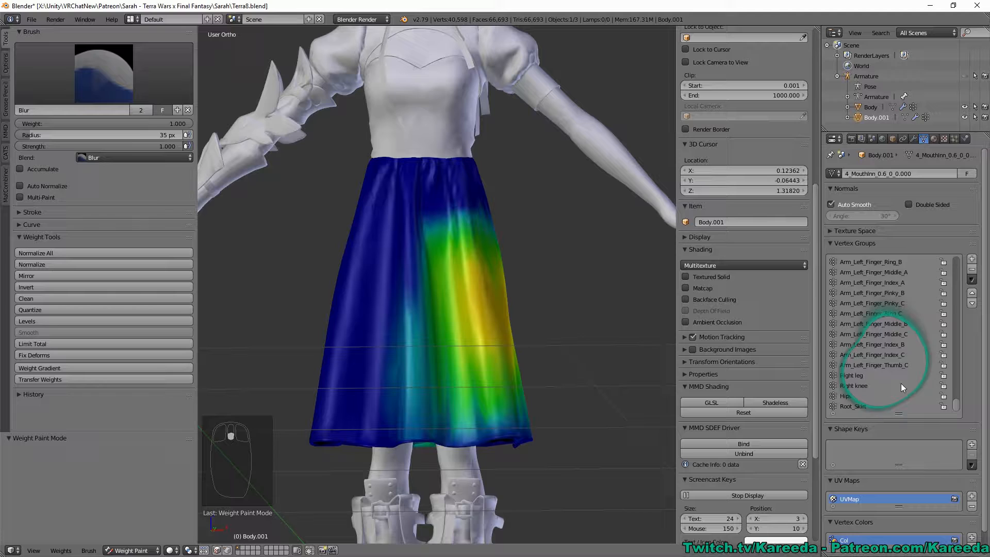
pyautogui.click(861, 396)
pyautogui.scroll(3, 609, 305)
pyautogui.moveTo(596, 328); pyautogui.dragTo(621, 318, button='middle')
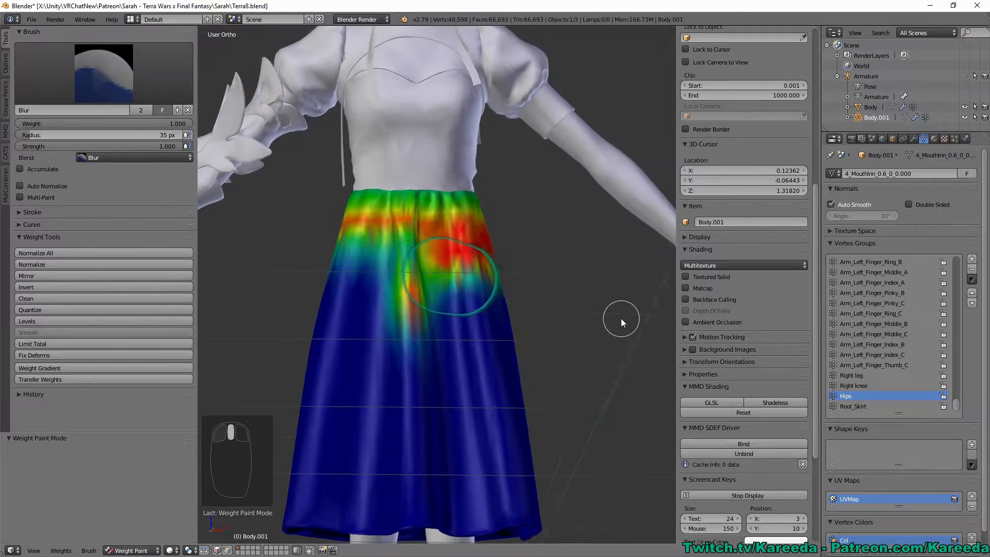
# Blur the Hips weights on the upper skirt at the front and back, using a brush strength of 1.000
pyautogui.click(118, 76)
pyautogui.click(91, 126)
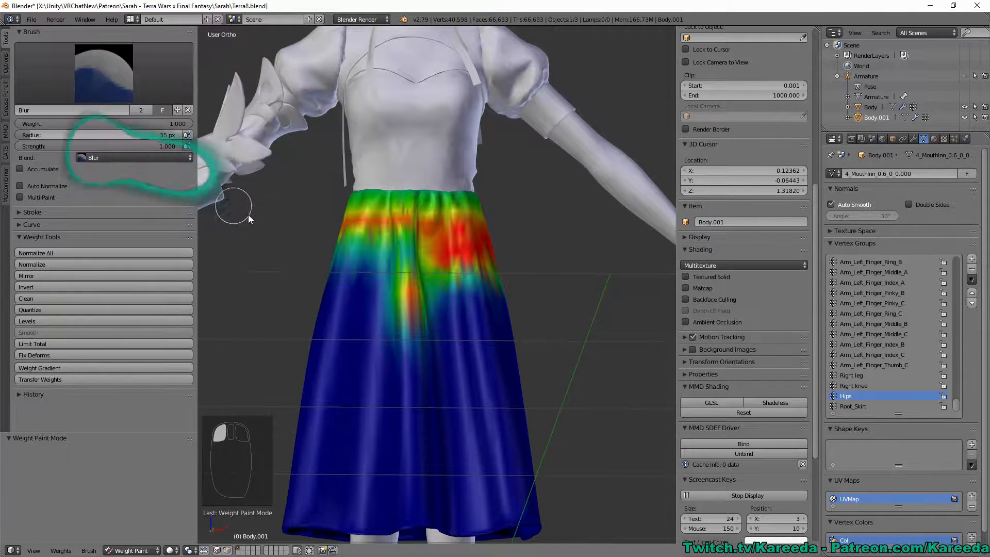
pyautogui.scroll(-4, 283, 260)
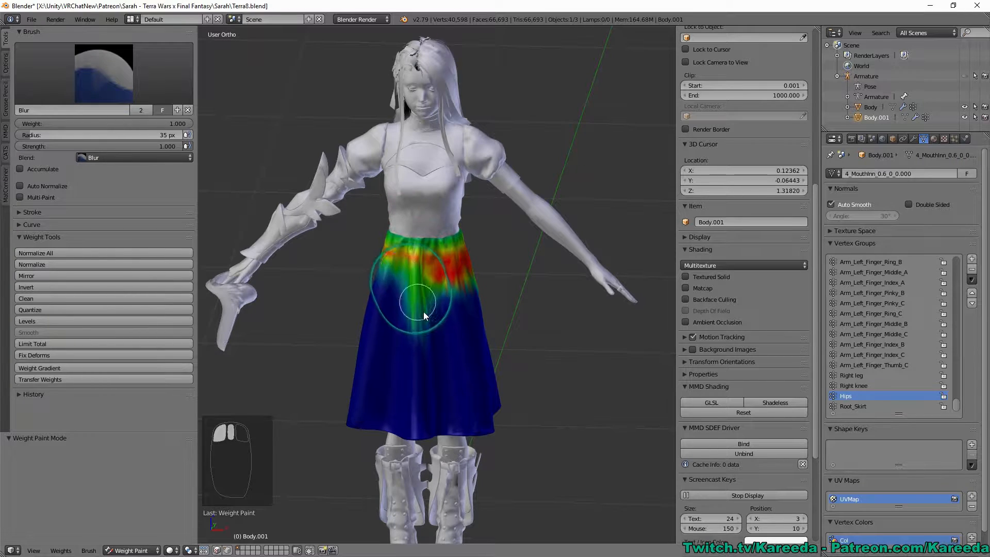
pyautogui.moveTo(422, 312); pyautogui.dragTo(450, 271, button='middle')
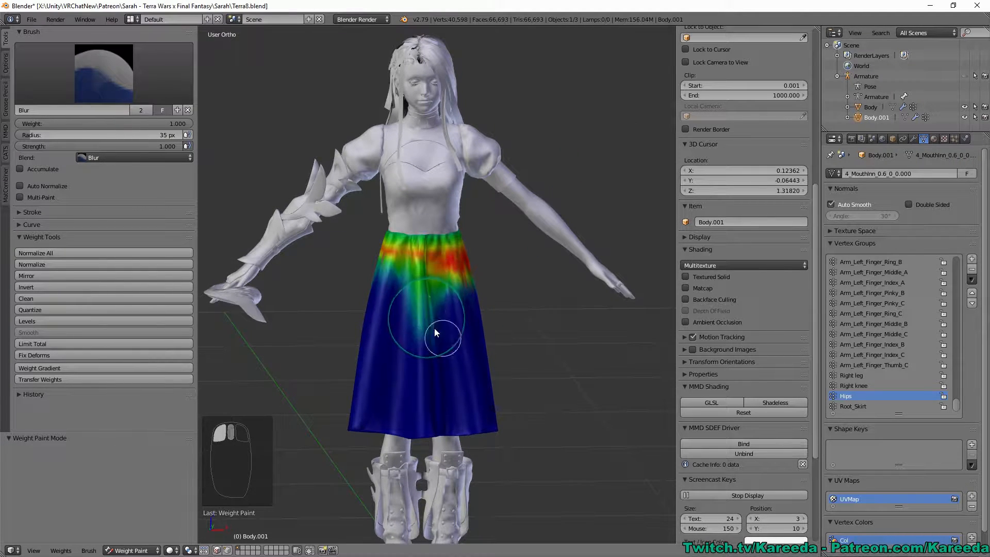
pyautogui.moveTo(379, 262); pyautogui.dragTo(422, 270, button='middle')
pyautogui.moveTo(484, 259)
pyautogui.mouseDown(button='middle')
pyautogui.moveTo(397, 256)
pyautogui.moveTo(453, 278)
pyautogui.moveTo(453, 294)
pyautogui.moveTo(409, 282)
pyautogui.moveTo(440, 277)
pyautogui.mouseUp(button='middle')
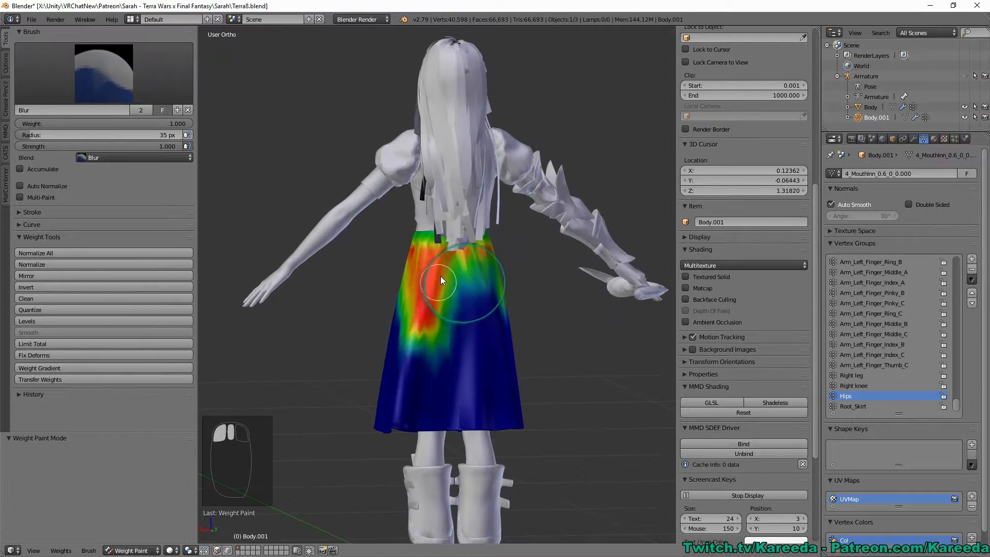
pyautogui.scroll(3, 430, 323)
pyautogui.scroll(-5, 420, 312)
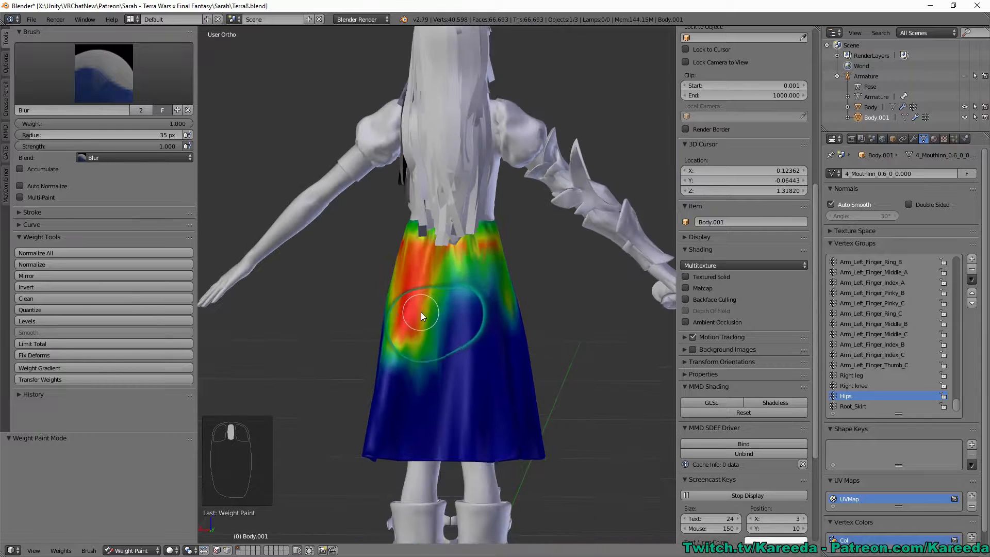
pyautogui.scroll(5, 421, 312)
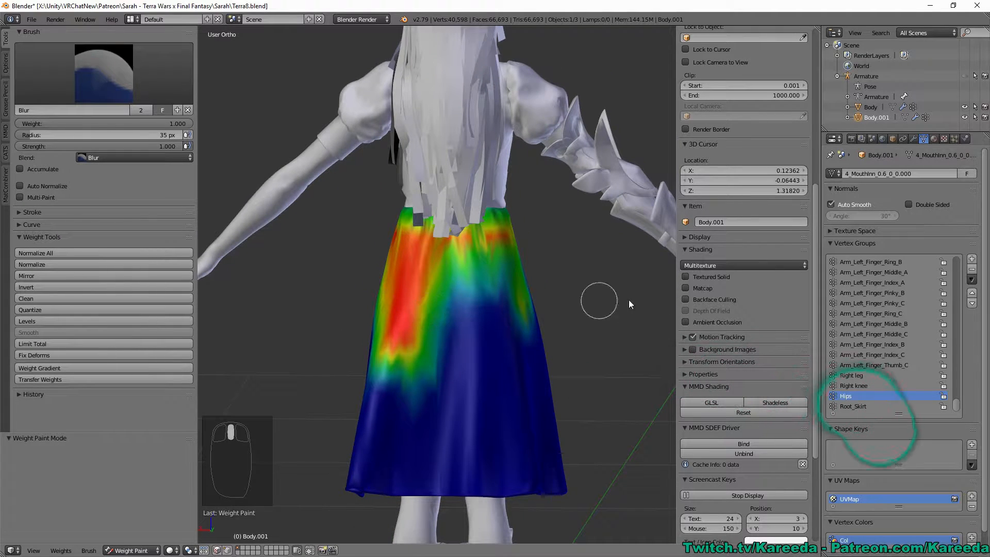
# Examine the Root_Skirt vertex group's weights on the back of the skirt
pyautogui.click(871, 405)
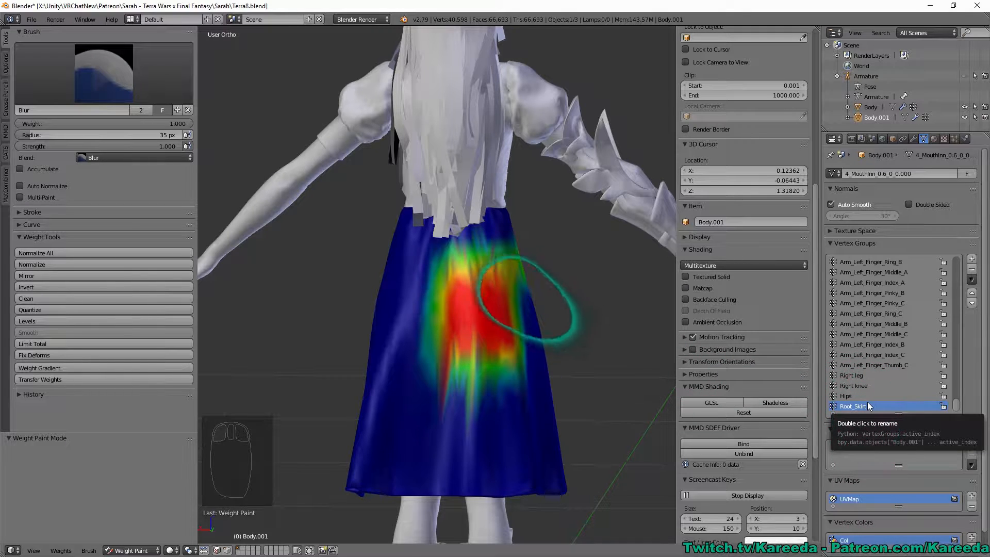
pyautogui.moveTo(565, 285); pyautogui.dragTo(552, 283, button='middle')
pyautogui.scroll(2, 552, 284)
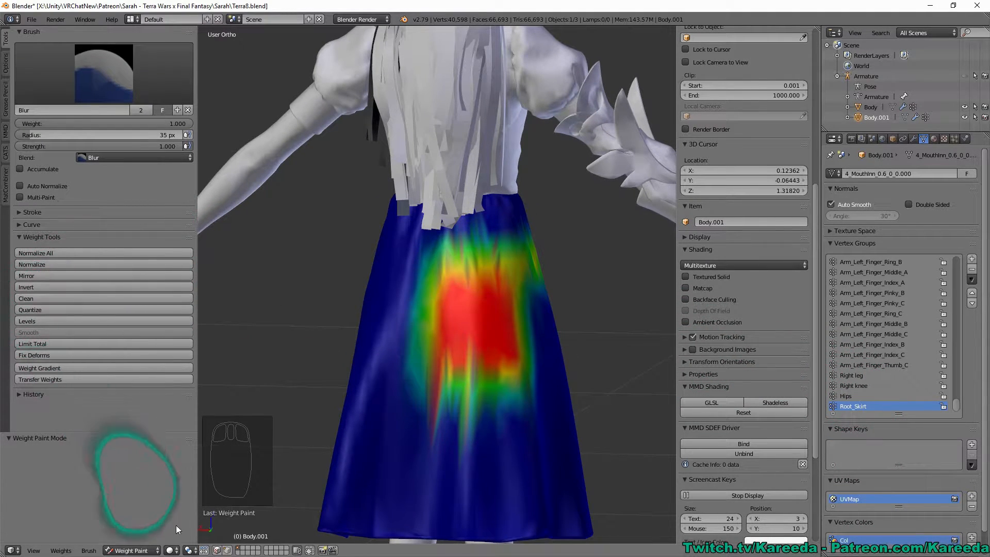
# Switch the skirt object Body.001 to Object Mode and unhide the armature
pyautogui.click(151, 551)
pyautogui.click(135, 539)
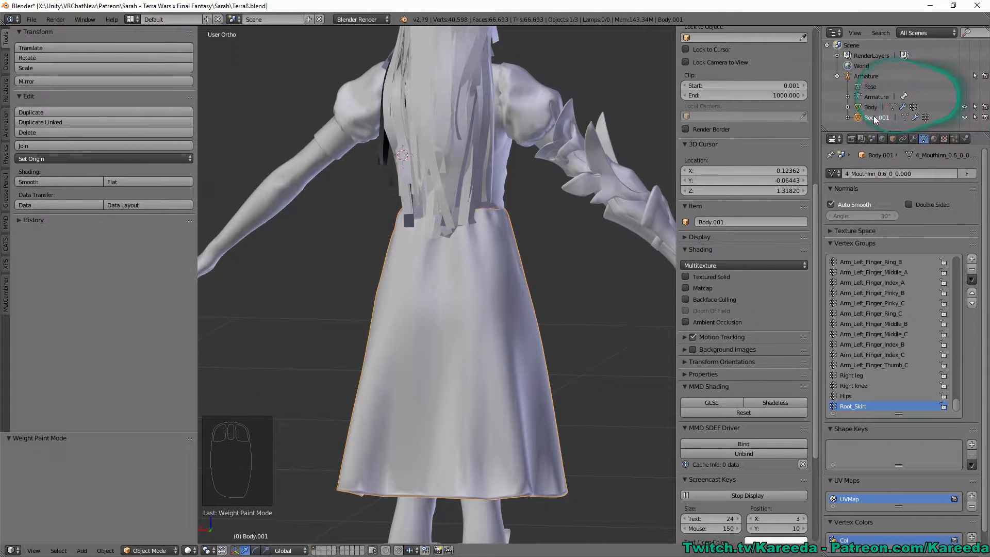
pyautogui.click(6, 252)
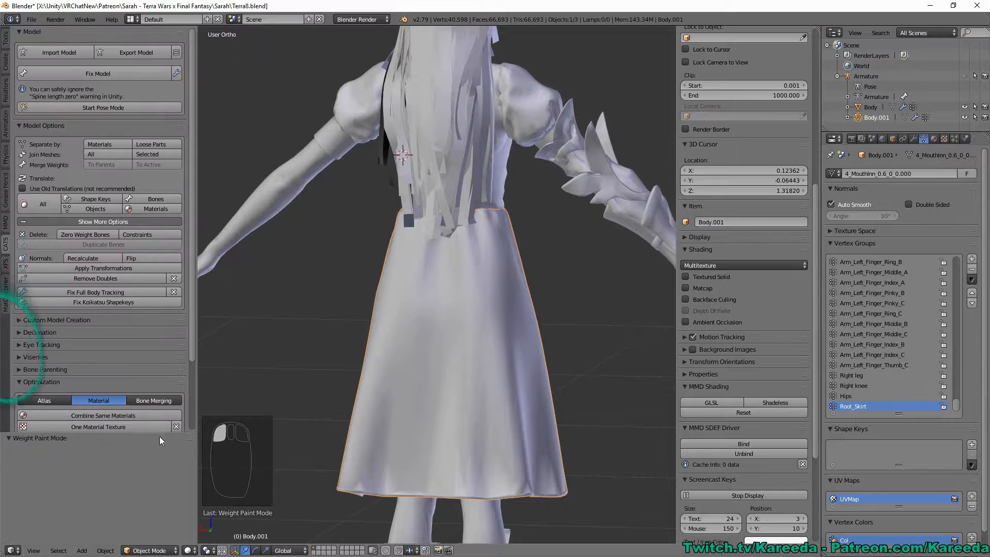
pyautogui.click(150, 550)
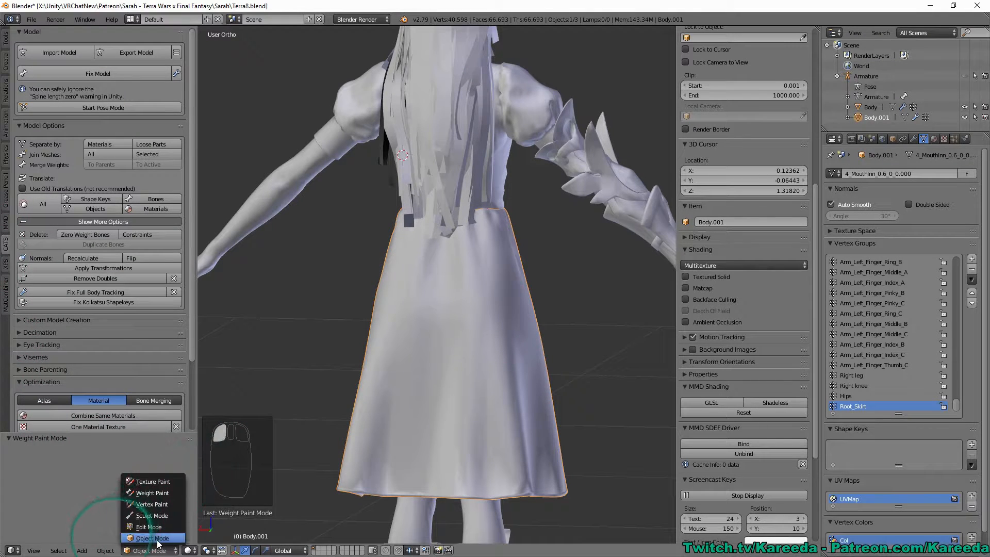
pyautogui.click(158, 541)
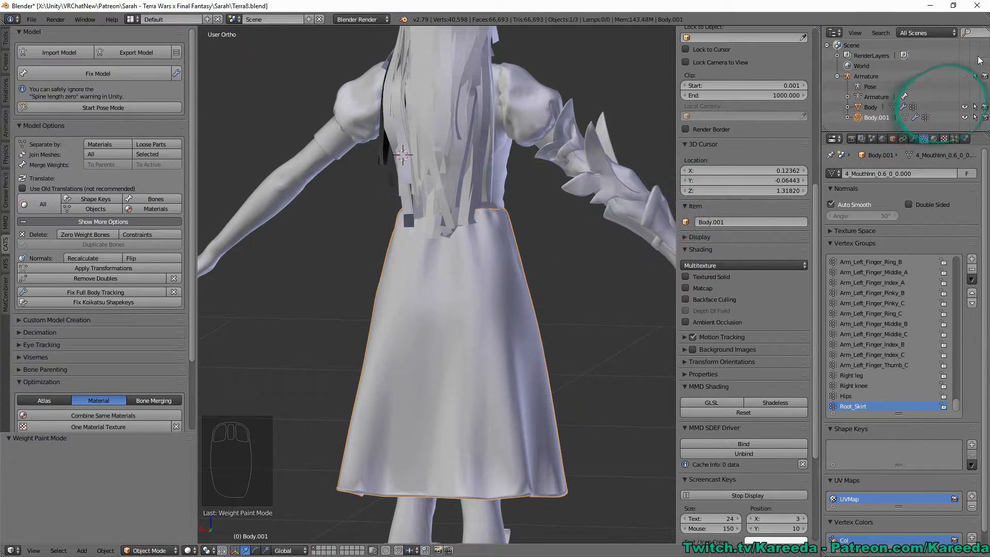
pyautogui.click(964, 76)
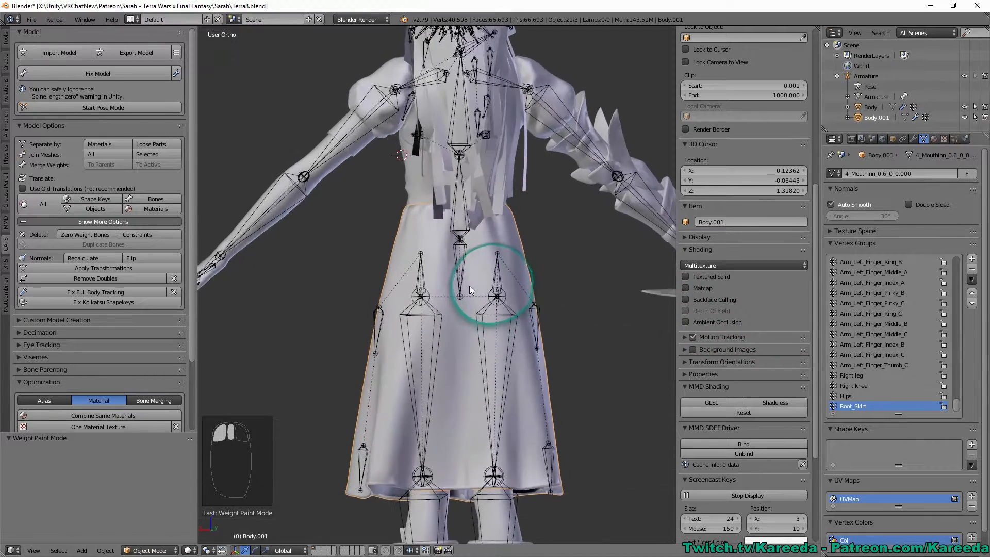
pyautogui.moveTo(469, 286); pyautogui.dragTo(447, 286, button='middle')
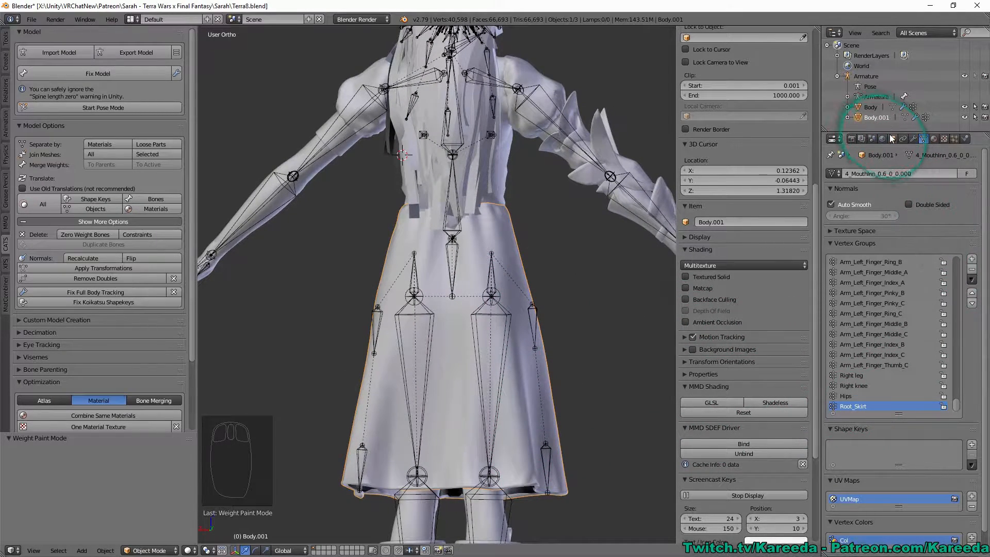
# Expand the armature's bone hierarchy in the outliner and select the Root_Skirt bone
pyautogui.moveTo(891, 131); pyautogui.dragTo(910, 248)
pyautogui.keyDown('shift'); pyautogui.click(844, 97); pyautogui.keyUp('shift')
pyautogui.click(837, 118)
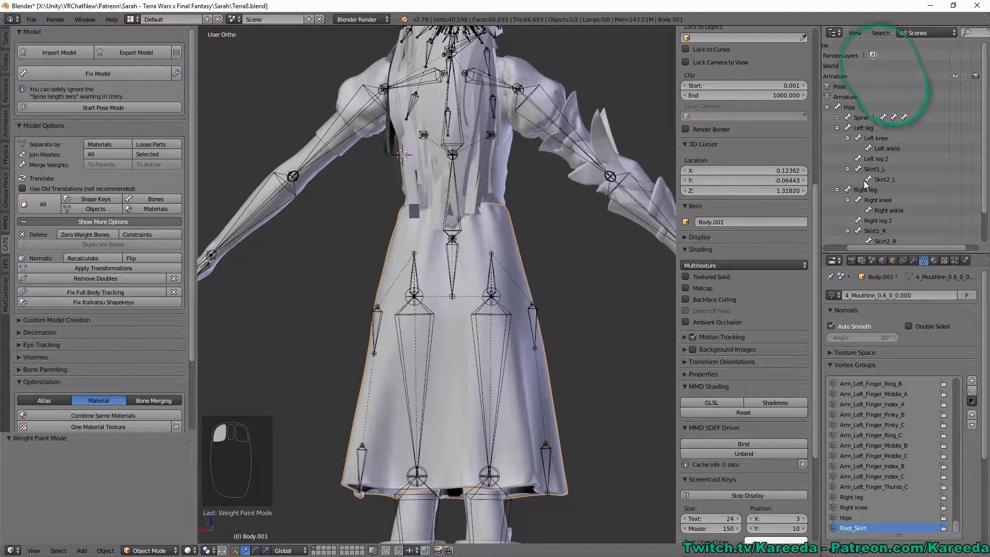
pyautogui.click(837, 128)
pyautogui.click(841, 138)
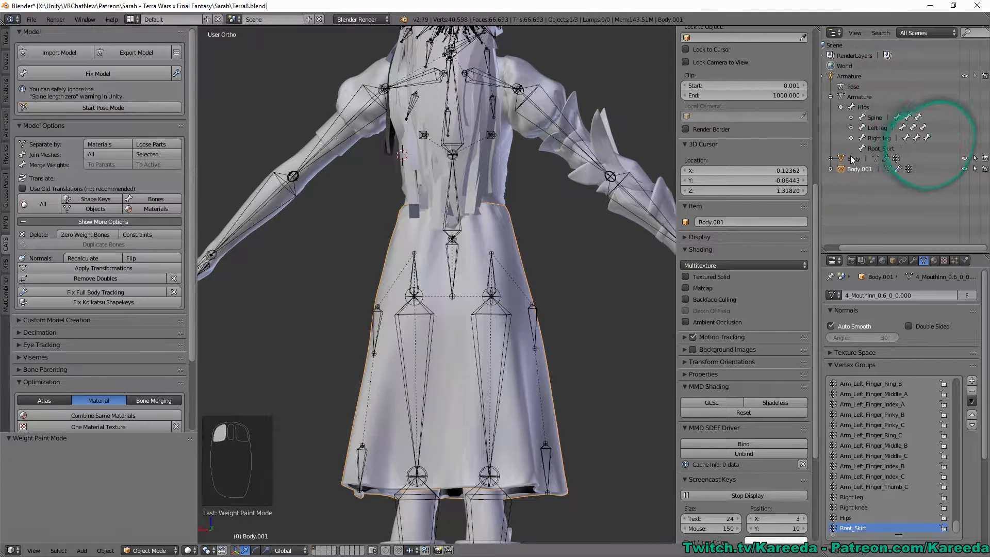
pyautogui.click(873, 151)
# Put the armature in Edit Mode and merge the Root_Skirt bone's weights into its parent bone
pyautogui.moveTo(576, 201); pyautogui.dragTo(538, 224, button='middle')
pyautogui.press('Tab')
pyautogui.scroll(4, 444, 242)
pyautogui.press('Tab')
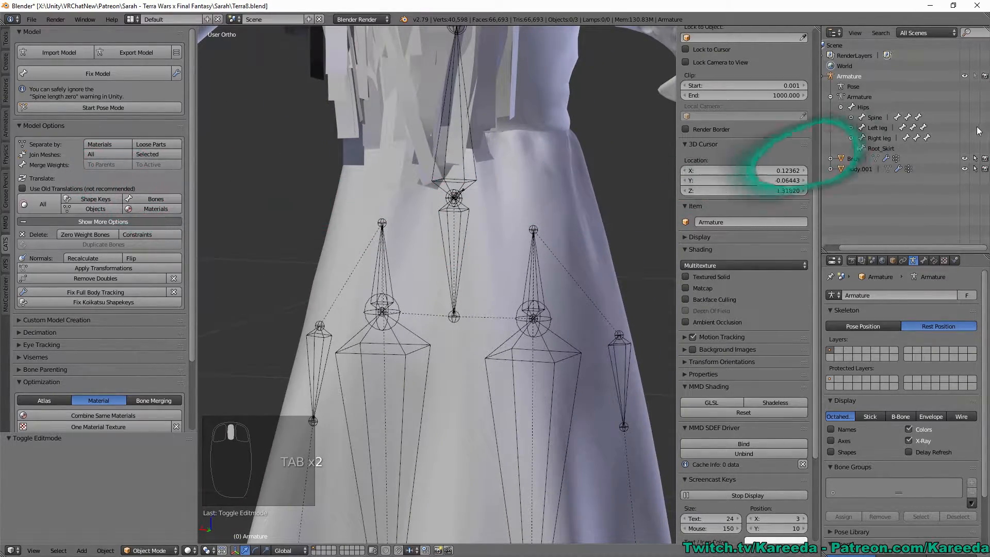
pyautogui.press('Tab')
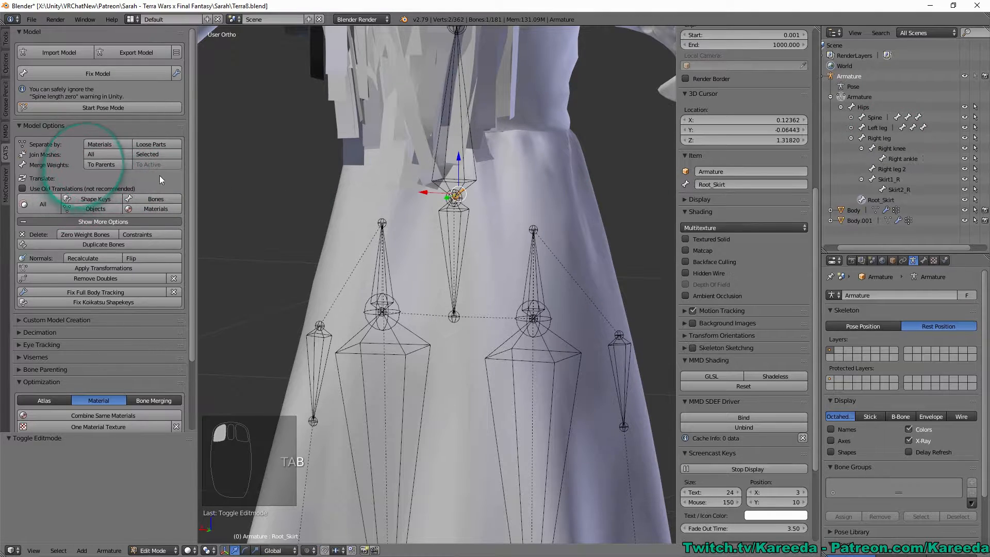
pyautogui.click(116, 165)
pyautogui.scroll(-1, 464, 217)
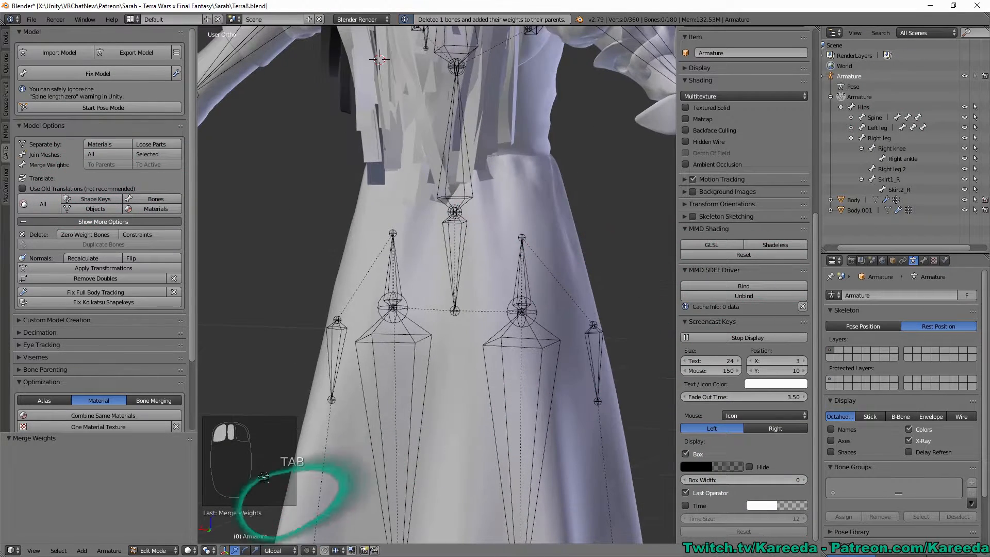
# Return the armature to Object Mode, then make Body.001 active and switch it to Weight Paint mode
pyautogui.click(164, 551)
pyautogui.click(158, 539)
pyautogui.scroll(-3, 375, 346)
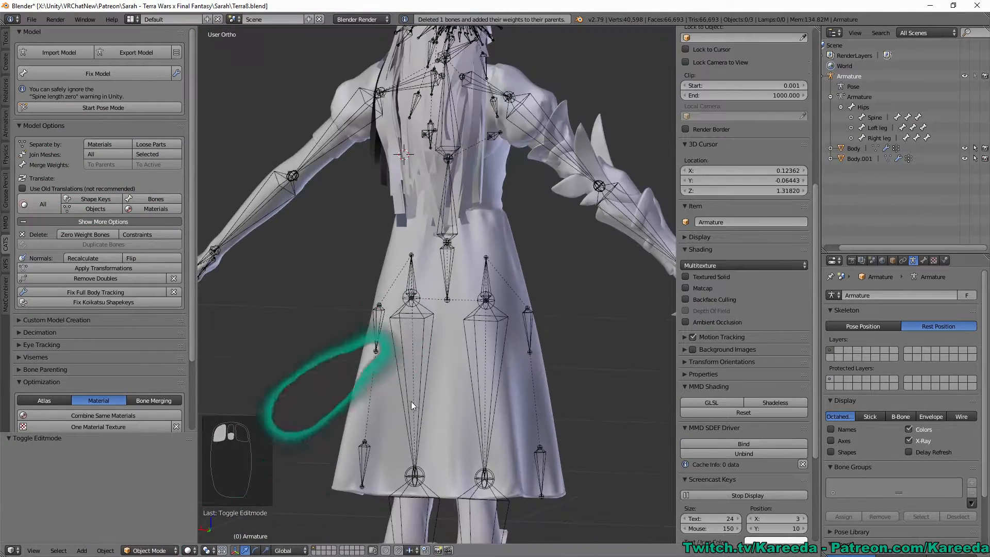
pyautogui.moveTo(581, 372); pyautogui.dragTo(567, 373, button='middle')
pyautogui.click(862, 160)
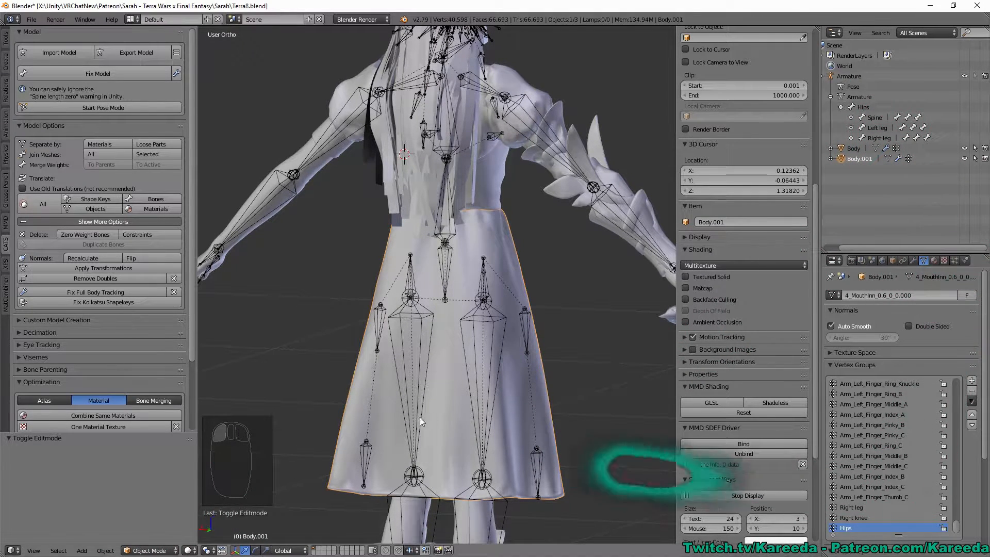
pyautogui.click(162, 550)
pyautogui.click(154, 492)
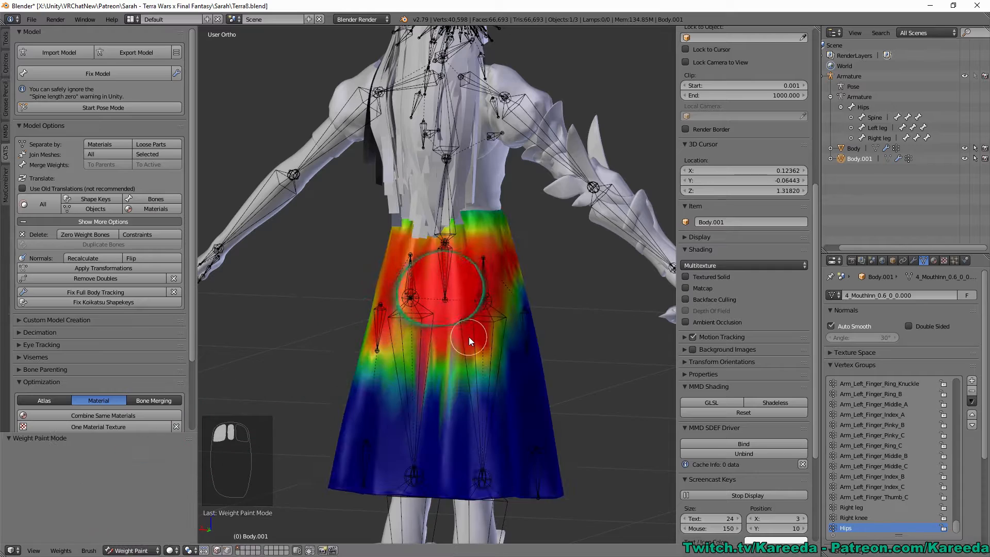
# Start blurring the merged Hips weights on the back of the skirt and hide the armature
pyautogui.scroll(-1, 468, 337)
pyautogui.moveTo(469, 337)
pyautogui.mouseDown(button='middle')
pyautogui.moveTo(493, 342)
pyautogui.moveTo(465, 349)
pyautogui.mouseUp(button='middle')
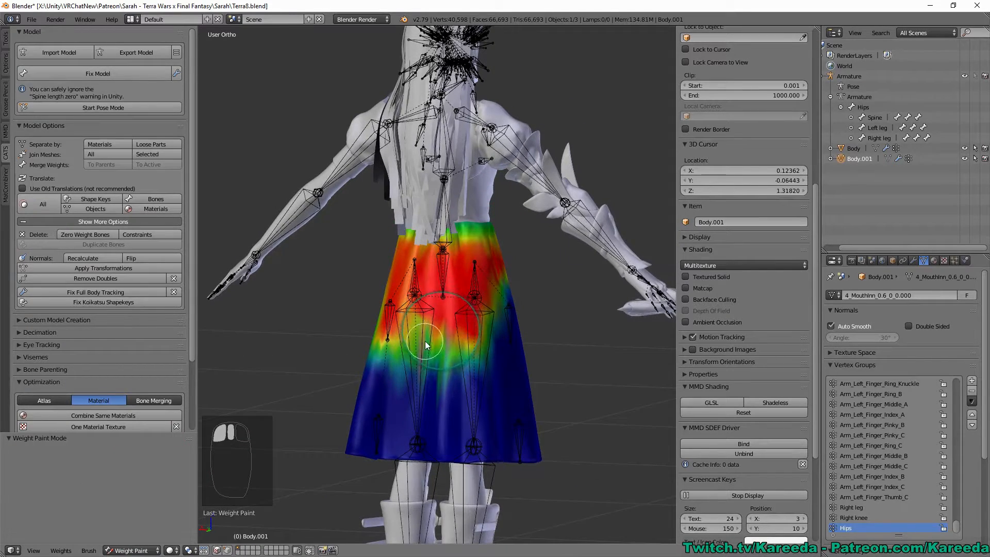
pyautogui.scroll(-5, 431, 331)
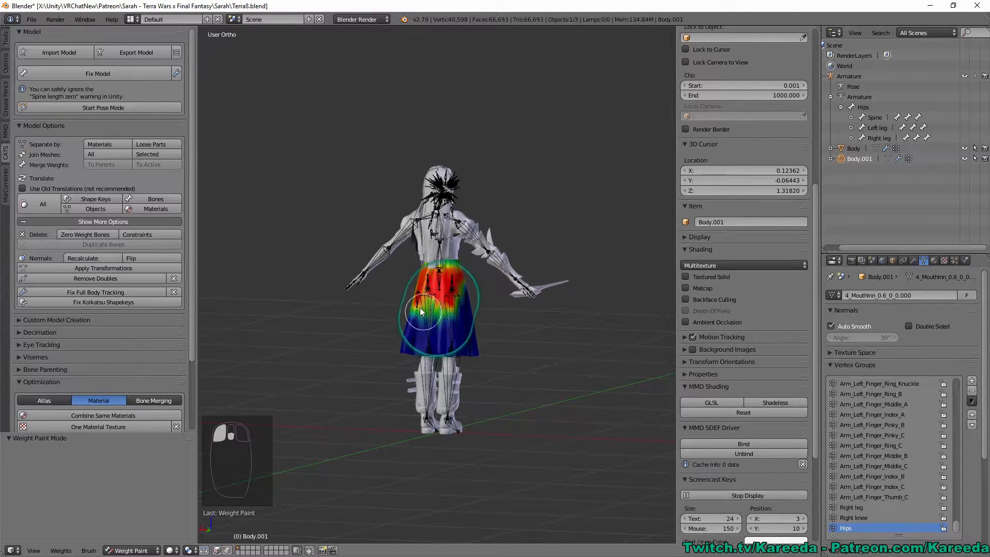
pyautogui.click(964, 75)
pyautogui.scroll(4, 360, 327)
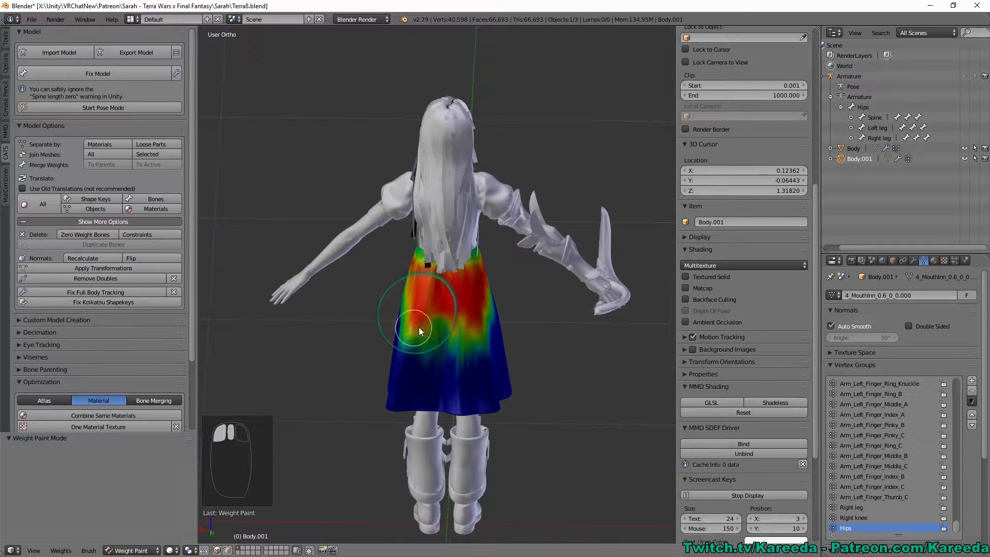
# Blur the Hips weights around the whole skirt, softening the transition at the back and front
pyautogui.scroll(-2, 413, 311)
pyautogui.moveTo(419, 338); pyautogui.dragTo(426, 322, button='middle')
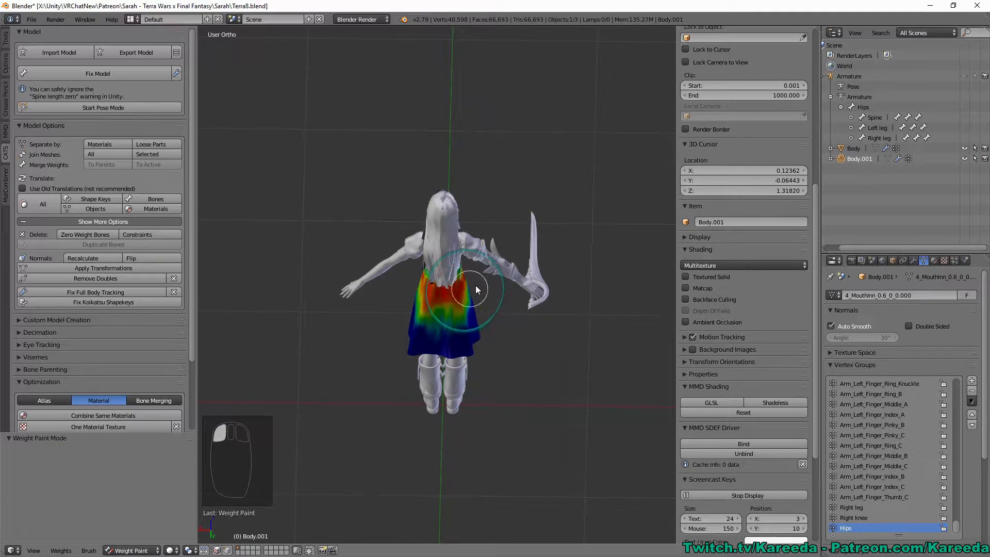
pyautogui.moveTo(476, 286)
pyautogui.mouseDown(button='middle')
pyautogui.moveTo(415, 311)
pyautogui.moveTo(373, 310)
pyautogui.moveTo(389, 324)
pyautogui.moveTo(395, 276)
pyautogui.mouseUp(button='middle')
pyautogui.scroll(2, 427, 309)
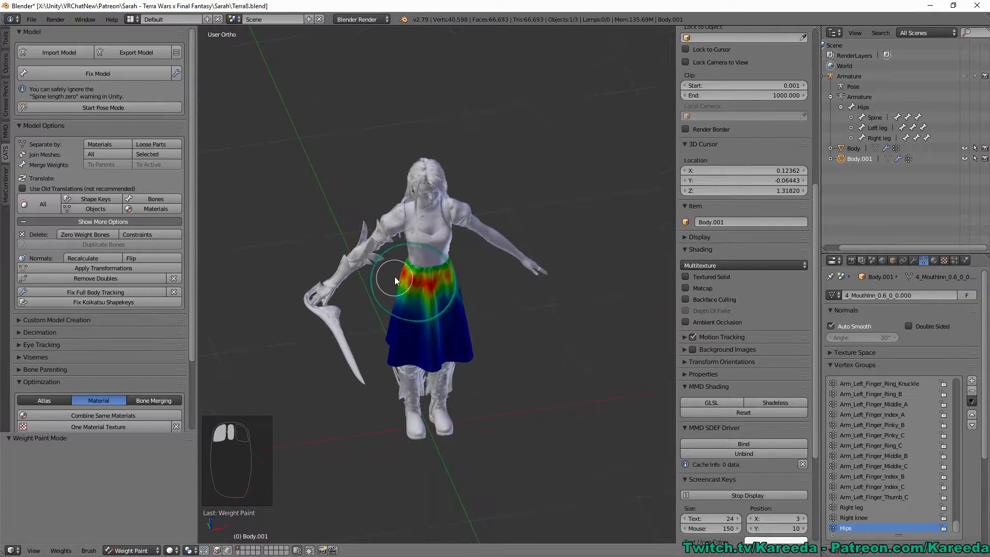
pyautogui.scroll(2, 408, 283)
pyautogui.scroll(2, 449, 301)
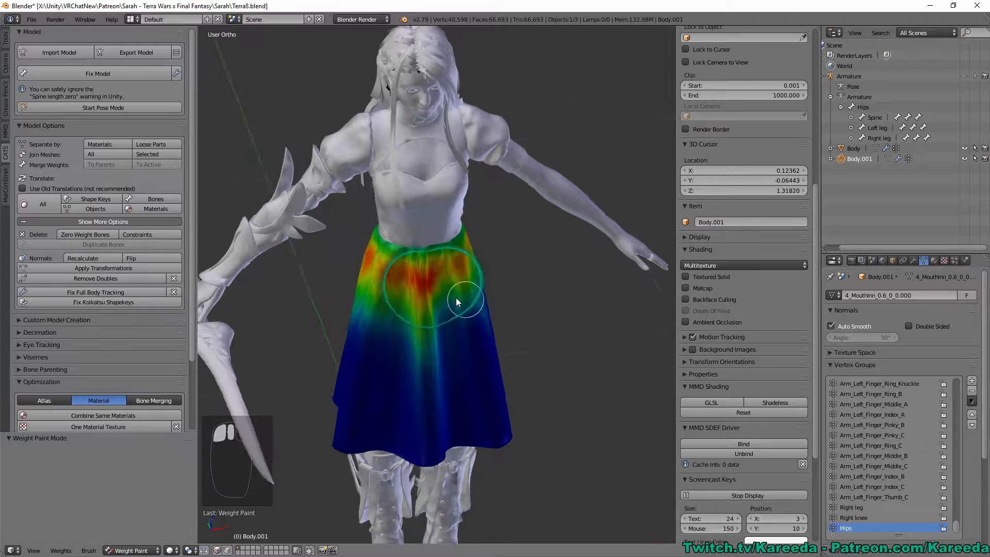
pyautogui.moveTo(496, 272)
pyautogui.mouseDown(button='middle')
pyautogui.moveTo(417, 295)
pyautogui.moveTo(465, 355)
pyautogui.moveTo(445, 354)
pyautogui.mouseUp(button='middle')
pyautogui.scroll(-2, 445, 348)
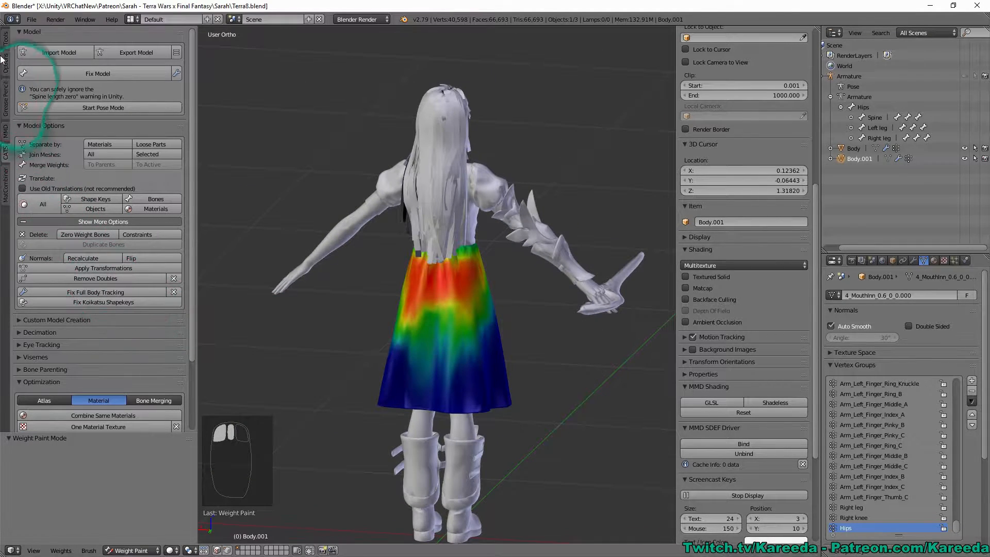
# Clean the Hips vertex group with a limit of 0.020 and reduce its levels with a gain of 0.790
pyautogui.click(6, 37)
pyautogui.click(92, 321)
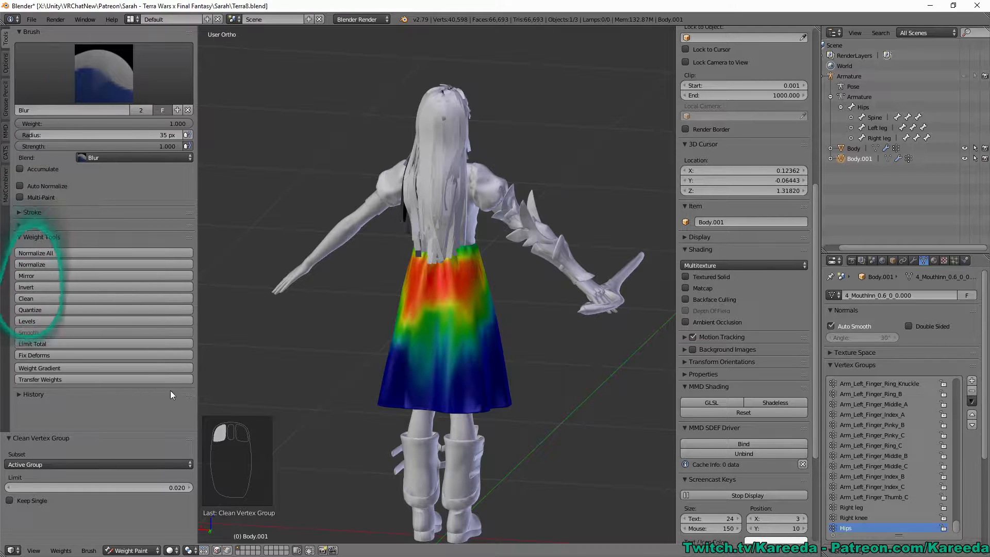
pyautogui.moveTo(248, 350)
pyautogui.mouseDown(button='middle')
pyautogui.moveTo(321, 354)
pyautogui.moveTo(420, 312)
pyautogui.moveTo(351, 320)
pyautogui.mouseUp(button='middle')
pyautogui.scroll(1, 321, 354)
pyautogui.scroll(1, 351, 320)
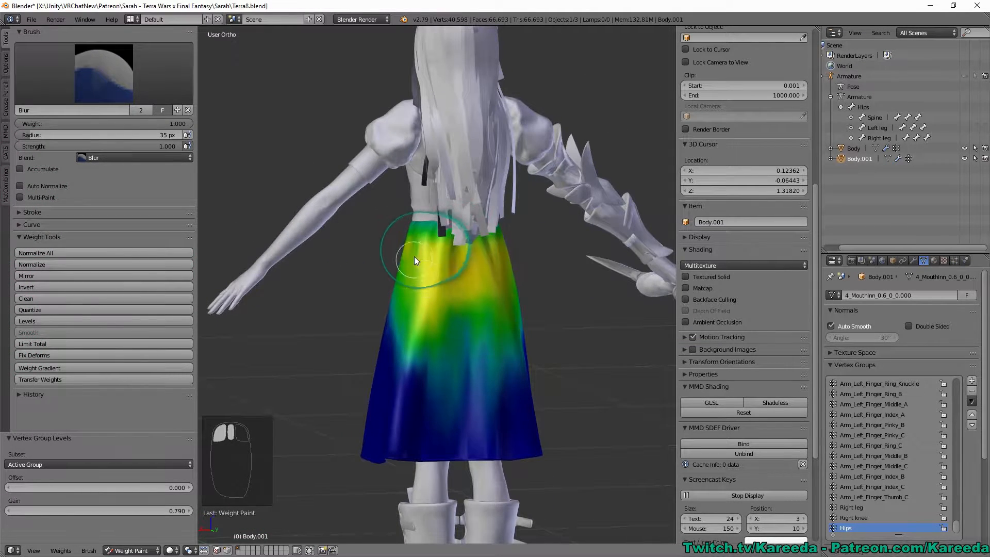
# Subtract Hips weight from the lower back of the skirt using the Subtract brush at strength 0.200
pyautogui.moveTo(439, 354)
pyautogui.mouseDown(button='middle')
pyautogui.moveTo(490, 372)
pyautogui.moveTo(503, 338)
pyautogui.mouseUp(button='middle')
pyautogui.moveTo(389, 382); pyautogui.dragTo(442, 376, button='middle')
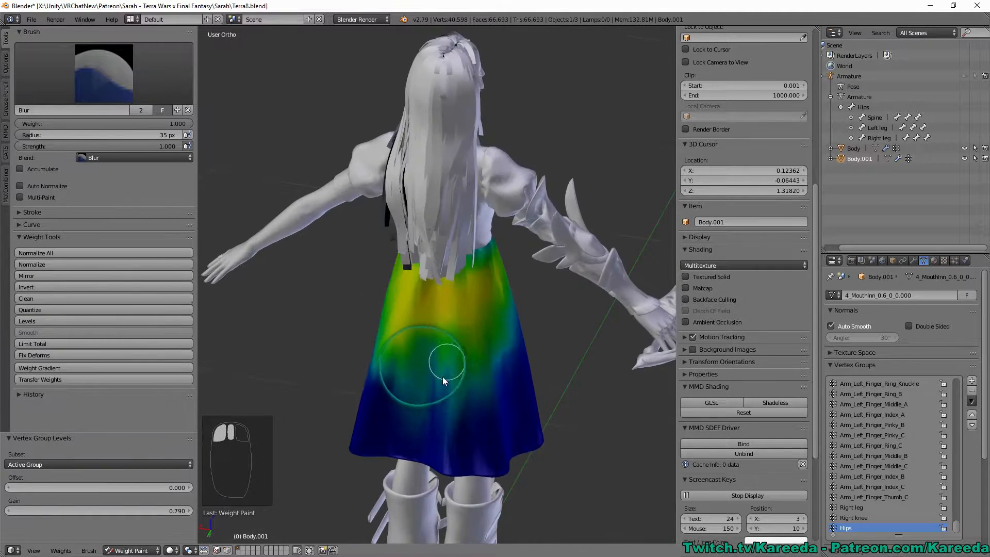
pyautogui.click(121, 91)
pyautogui.click(285, 137)
pyautogui.scroll(-4, 407, 339)
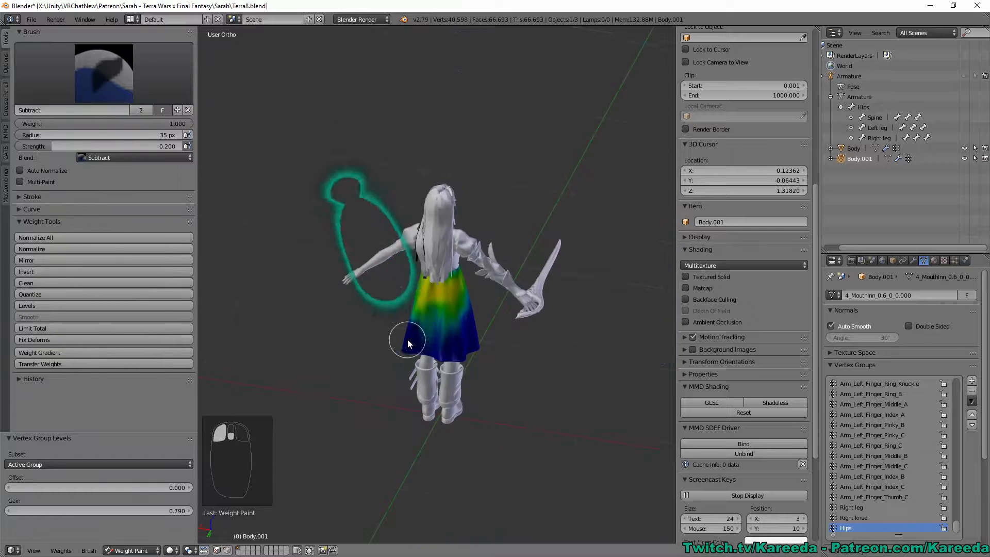
pyautogui.moveTo(408, 339)
pyautogui.mouseDown(button='middle')
pyautogui.moveTo(410, 327)
pyautogui.moveTo(491, 305)
pyautogui.moveTo(499, 286)
pyautogui.moveTo(490, 292)
pyautogui.mouseUp(button='middle')
# Switch back to the Blur brush and smooth the Hips weights on the skirt's back and front
pyautogui.click(120, 91)
pyautogui.click(79, 131)
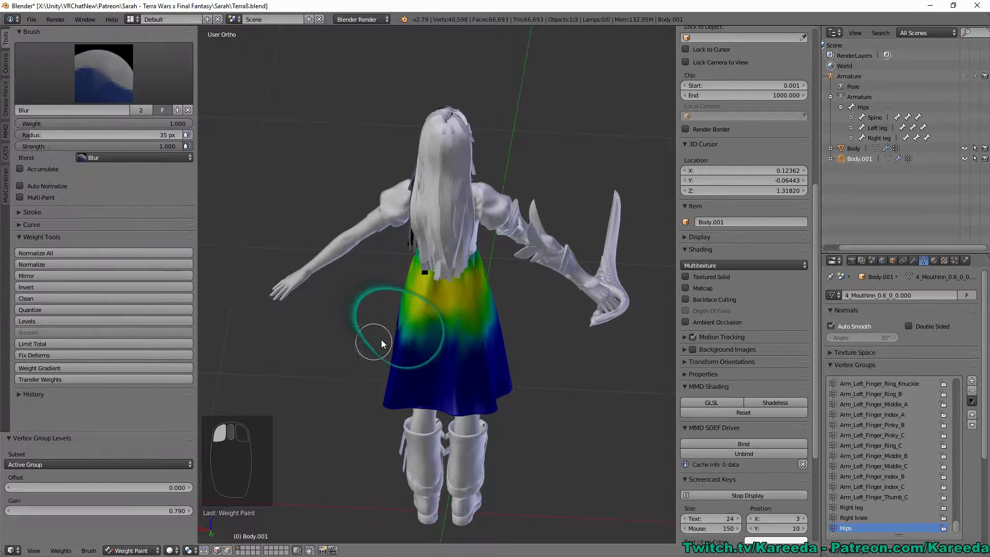
pyautogui.moveTo(426, 343)
pyautogui.mouseDown(button='middle')
pyautogui.moveTo(384, 354)
pyautogui.moveTo(336, 304)
pyautogui.mouseUp(button='middle')
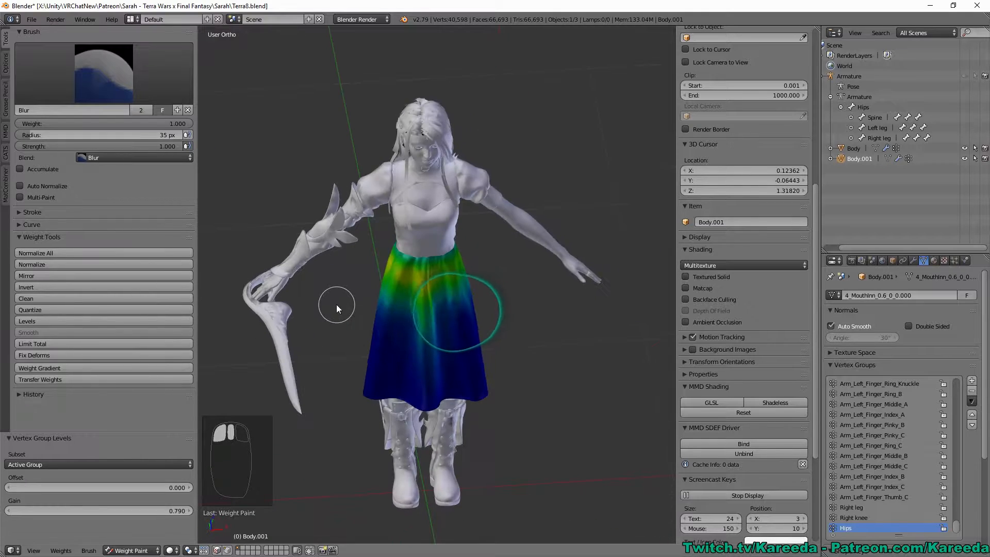
pyautogui.moveTo(441, 314); pyautogui.dragTo(402, 328, button='middle')
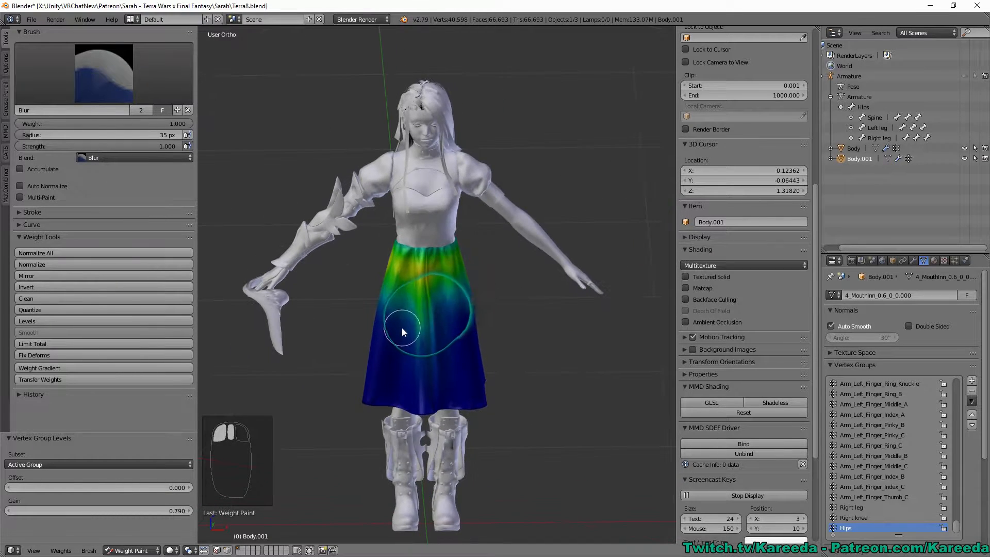
pyautogui.moveTo(474, 326)
pyautogui.mouseDown(button='middle')
pyautogui.moveTo(390, 367)
pyautogui.moveTo(388, 352)
pyautogui.moveTo(452, 400)
pyautogui.moveTo(513, 417)
pyautogui.mouseUp(button='middle')
pyautogui.scroll(4, 391, 366)
pyautogui.scroll(-1, 452, 400)
# Subtract Hips weight from the streak down the skirt's front centre with the Subtract brush at strength 0.200
pyautogui.click(103, 72)
pyautogui.click(283, 133)
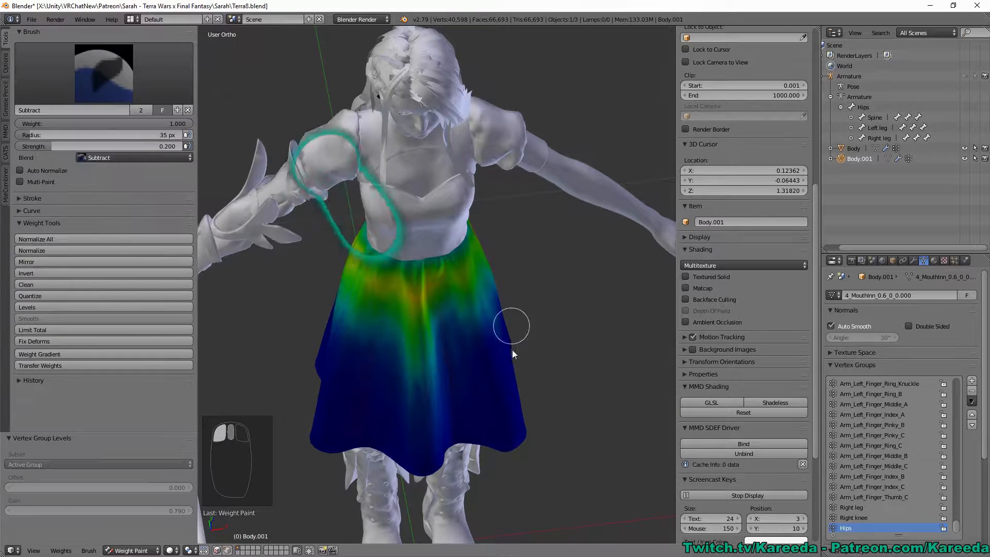
pyautogui.moveTo(512, 335)
pyautogui.mouseDown(button='middle')
pyautogui.moveTo(474, 378)
pyautogui.moveTo(419, 330)
pyautogui.mouseUp(button='middle')
pyautogui.scroll(-2, 473, 373)
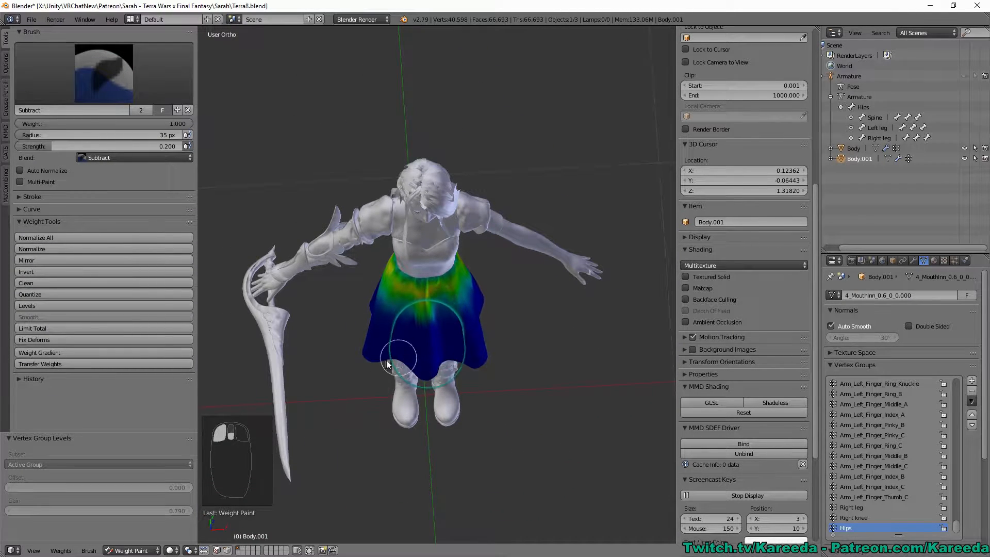
# Blur the remaining Hips weights across the front of the skirt at strength 1.000
pyautogui.click(119, 76)
pyautogui.click(124, 135)
pyautogui.moveTo(404, 292); pyautogui.dragTo(427, 332)
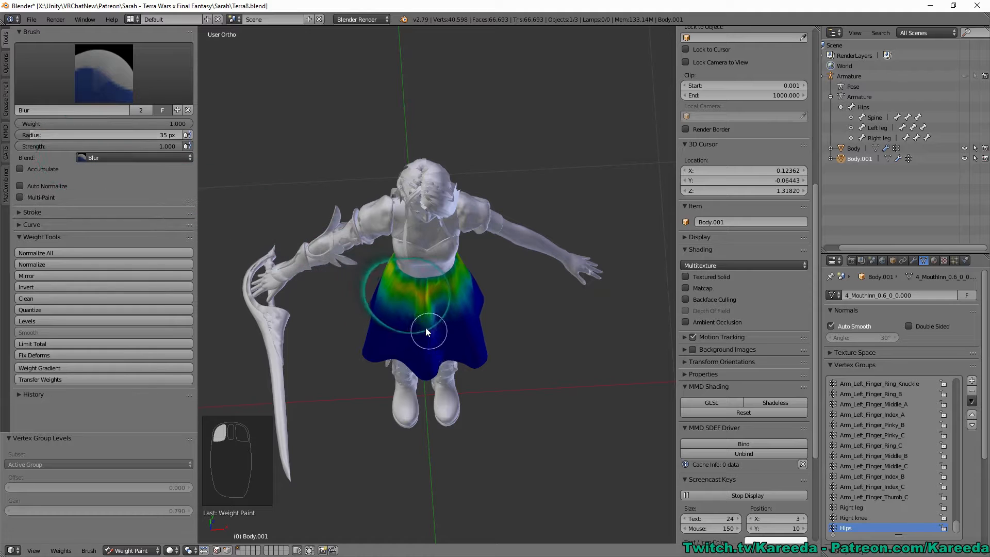
pyautogui.moveTo(403, 325); pyautogui.dragTo(402, 289, button='middle')
pyautogui.scroll(2, 414, 326)
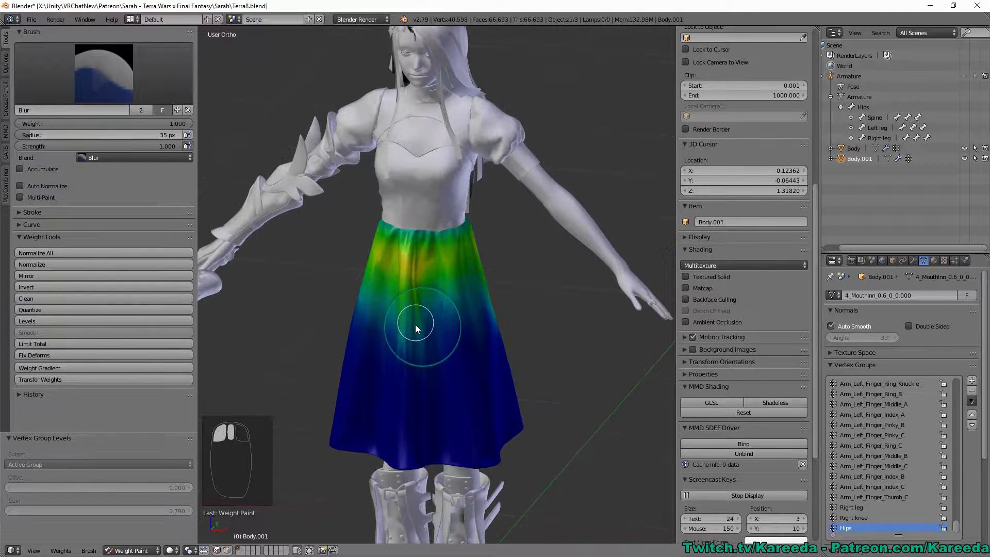
pyautogui.moveTo(432, 343); pyautogui.dragTo(413, 332, button='middle')
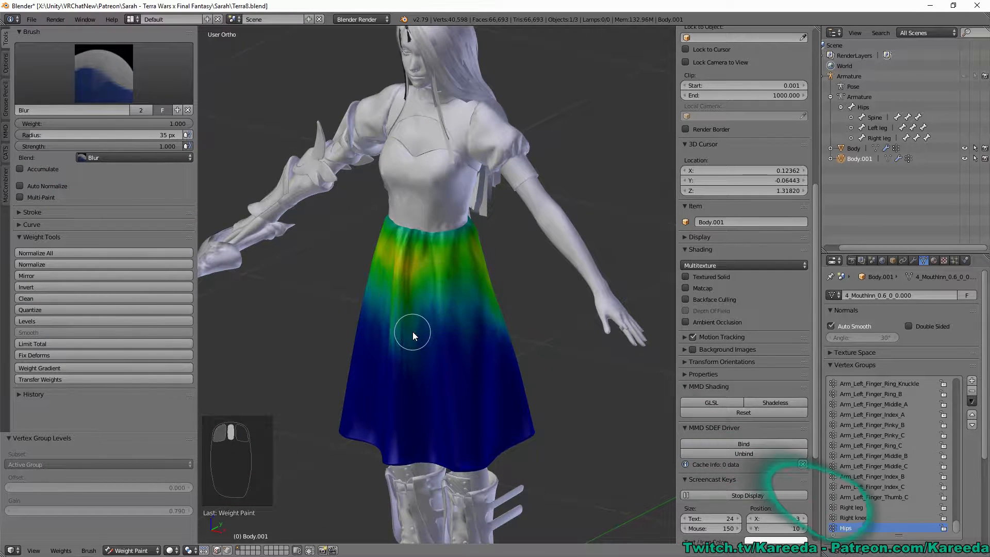
# Stay in Weight Paint mode and clean the active Hips vertex group with a limit of 0.020
pyautogui.click(132, 551)
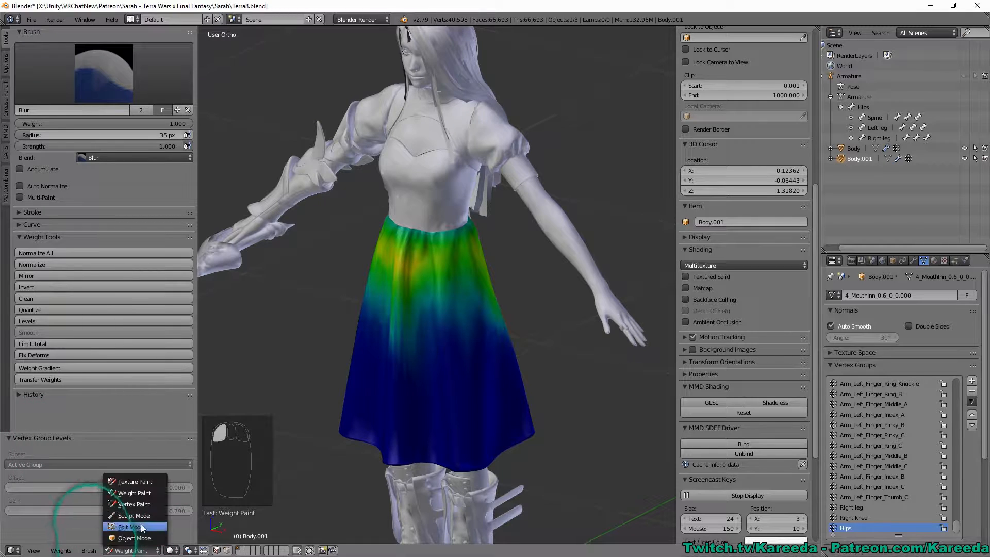
pyautogui.click(135, 495)
pyautogui.click(128, 298)
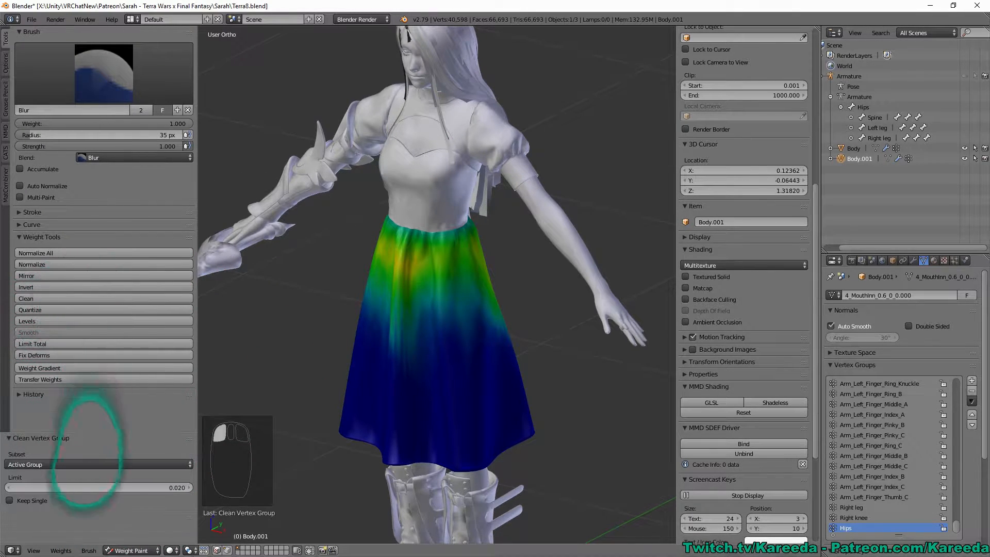
# Return the skirt mesh to Object Mode and unhide the Armature
pyautogui.click(131, 551)
pyautogui.click(147, 539)
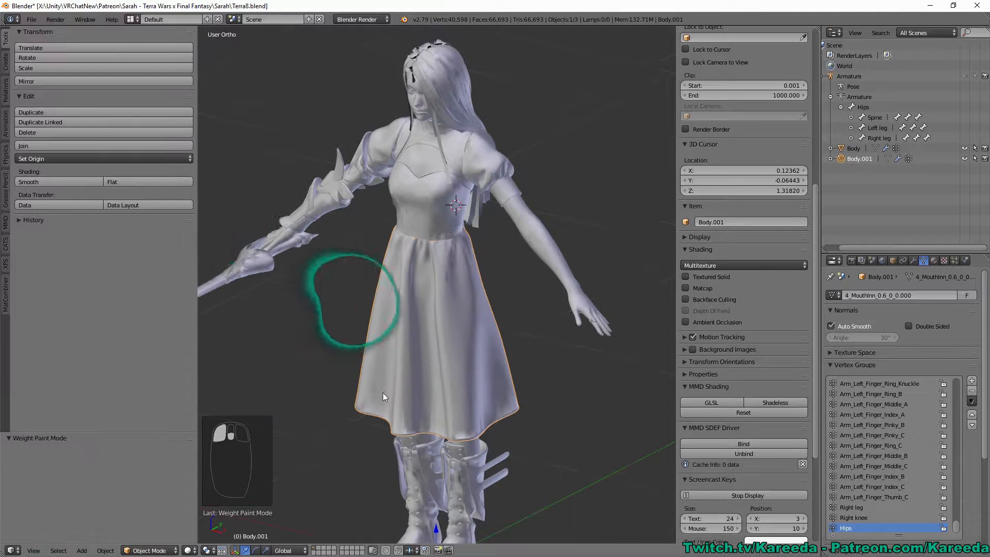
pyautogui.click(966, 77)
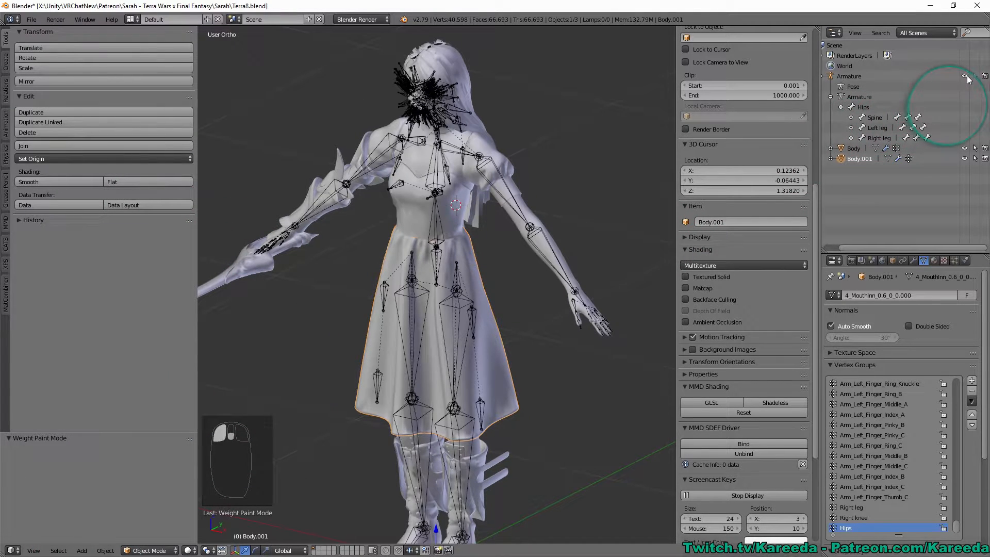
# Display the model with shadeless shading and start the CATS pose mode
pyautogui.click(5, 243)
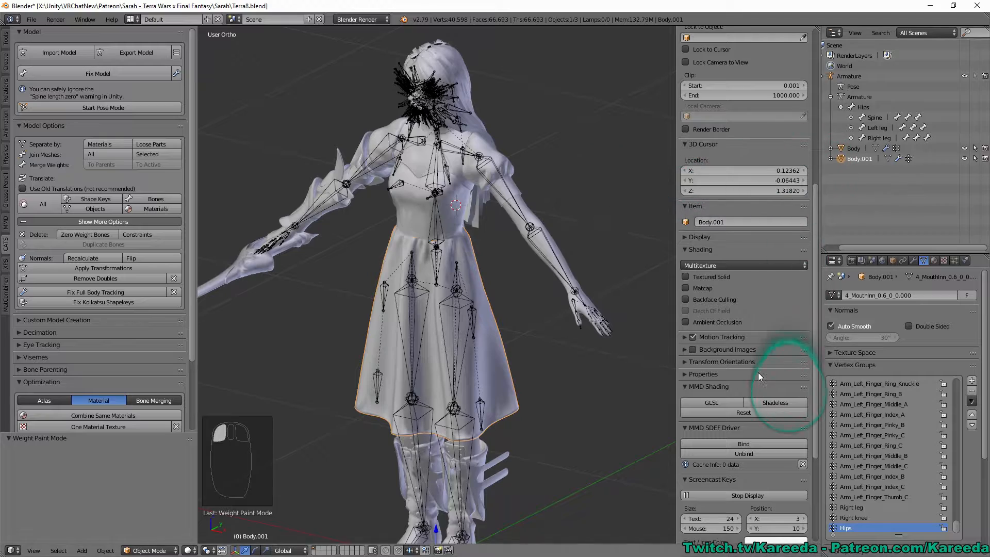
pyautogui.click(768, 402)
pyautogui.click(147, 107)
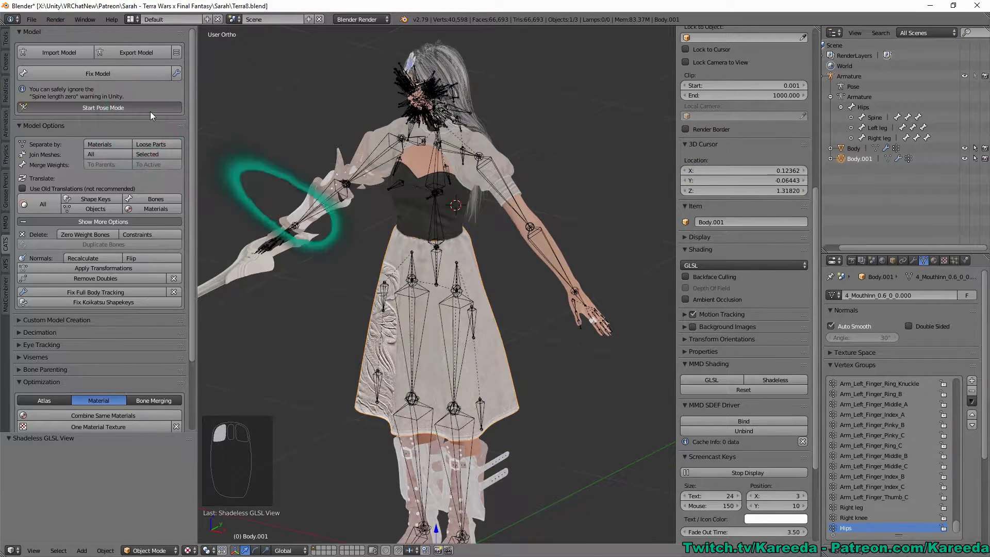
# Test the skirt's deformation by rotating the Left leg bone about -66.6° around X, and undo the rotation
pyautogui.scroll(2, 434, 263)
pyautogui.rightClick(465, 271)
pyautogui.scroll(-1, 463, 268)
pyautogui.moveTo(453, 265); pyautogui.dragTo(502, 257)
pyautogui.moveTo(502, 257); pyautogui.dragTo(341, 245, button='middle')
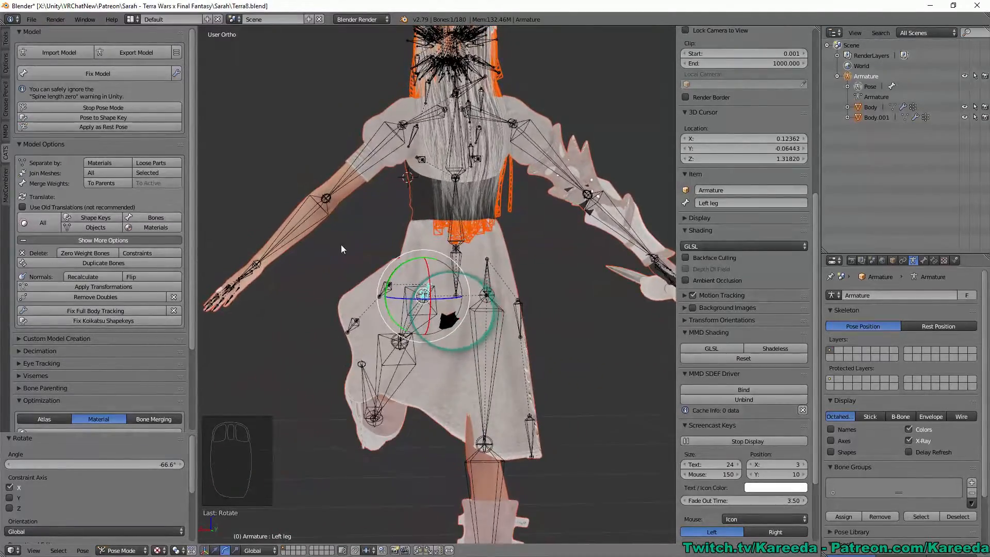
pyautogui.hotkey('ctrl', 'z')
# Test the other side by rotating the Right leg bone about -96.8° around X, and undo the rotation
pyautogui.moveTo(397, 272); pyautogui.dragTo(474, 271, button='middle')
pyautogui.rightClick(475, 271)
pyautogui.moveTo(491, 264); pyautogui.dragTo(490, 305)
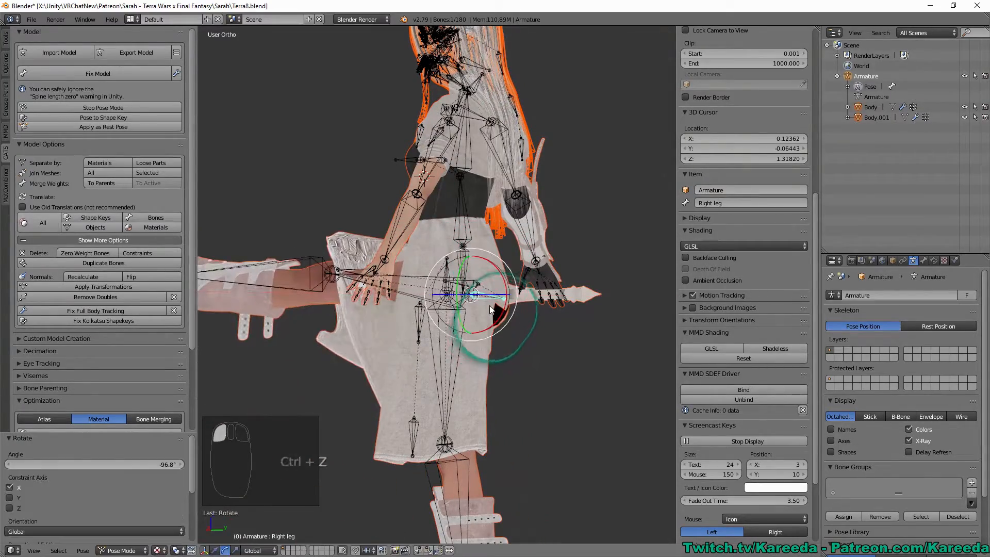
pyautogui.moveTo(489, 305); pyautogui.dragTo(457, 268, button='middle')
pyautogui.hotkey('ctrl', 'z')
# Pose both leg bones forward together by about -65° around X, then rotate them roughly another -7°
pyautogui.keyDown('shift'); pyautogui.rightClick(436, 278); pyautogui.keyUp('shift')
pyautogui.moveTo(443, 273); pyautogui.dragTo(407, 264)
pyautogui.moveTo(456, 264)
pyautogui.mouseDown(button='middle')
pyautogui.moveTo(419, 262)
pyautogui.moveTo(453, 263)
pyautogui.mouseUp(button='middle')
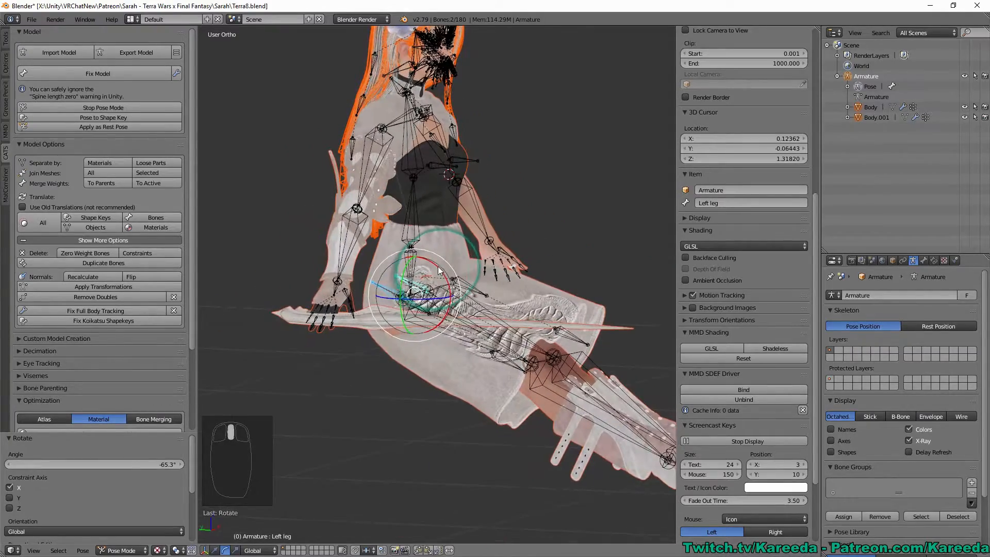
pyautogui.moveTo(436, 263)
pyautogui.mouseDown()
pyautogui.moveTo(444, 272)
pyautogui.moveTo(433, 266)
pyautogui.mouseUp()
pyautogui.moveTo(438, 265); pyautogui.dragTo(279, 267, button='middle')
# Select the skirt mesh Body.001 and switch it to Weight Paint mode with the legs posed forward
pyautogui.rightClick(412, 364)
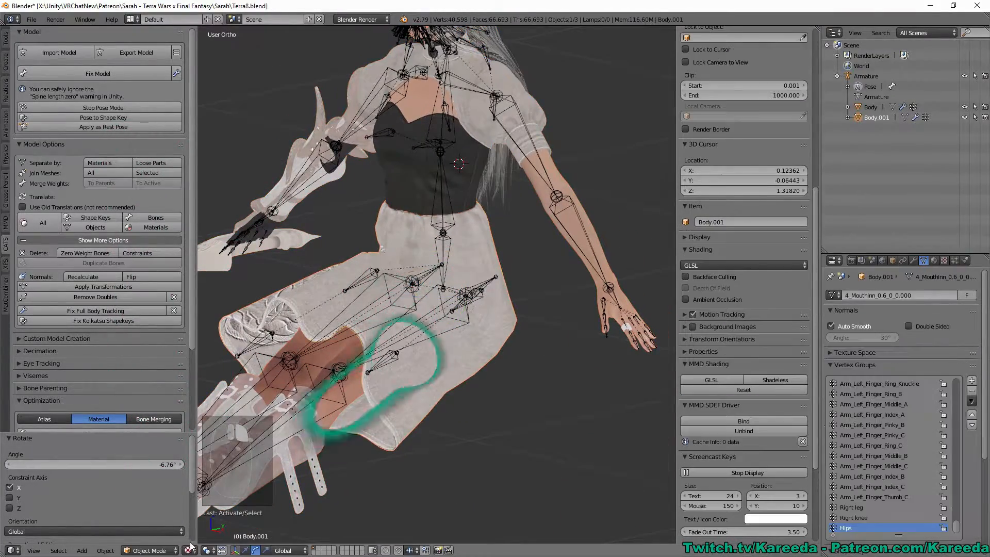
pyautogui.click(174, 550)
pyautogui.click(153, 493)
pyautogui.moveTo(453, 409); pyautogui.dragTo(983, 267, button='middle')
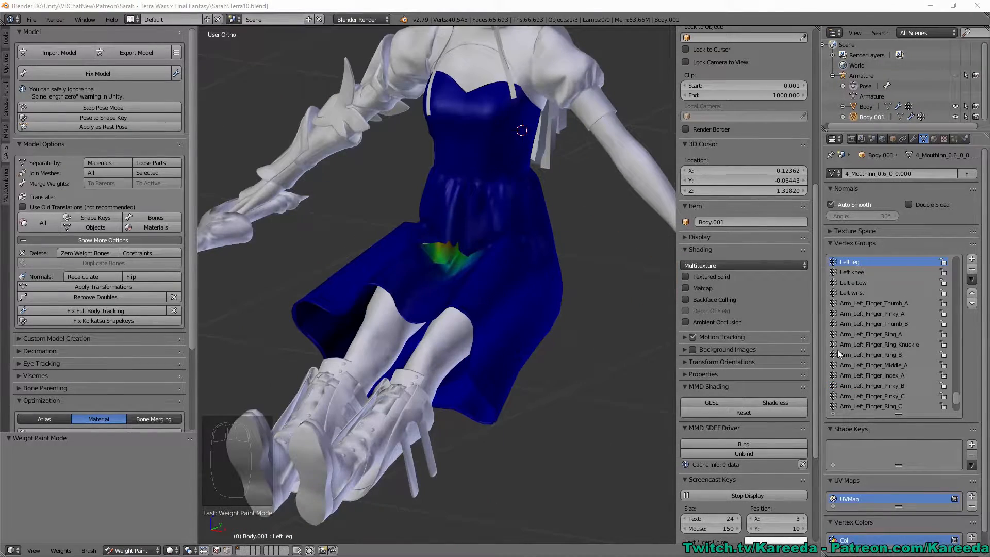
# Sort the skirt's vertex groups by bone hierarchy and make Skirt1_R the active group
pyautogui.moveTo(601, 294); pyautogui.dragTo(568, 334, button='middle')
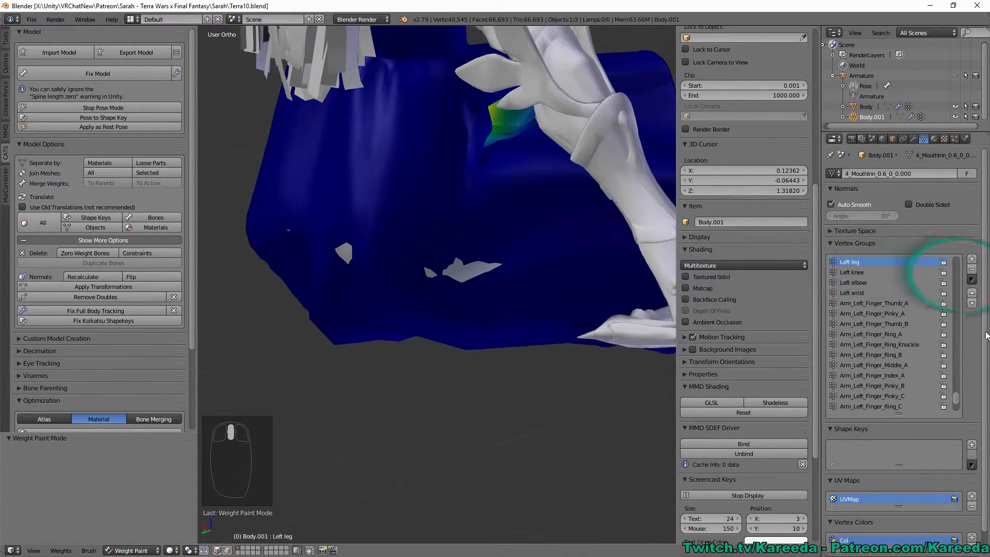
pyautogui.click(972, 279)
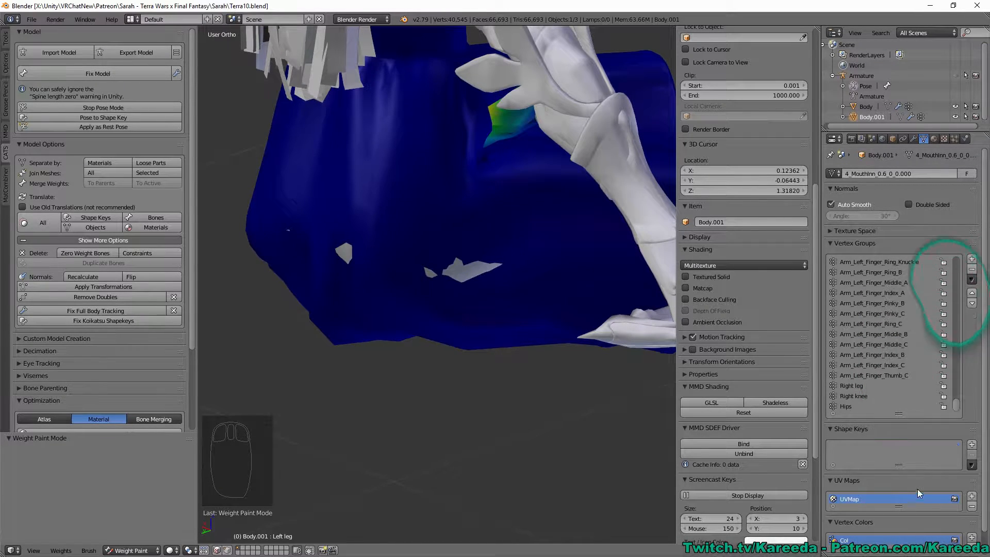
pyautogui.click(971, 282)
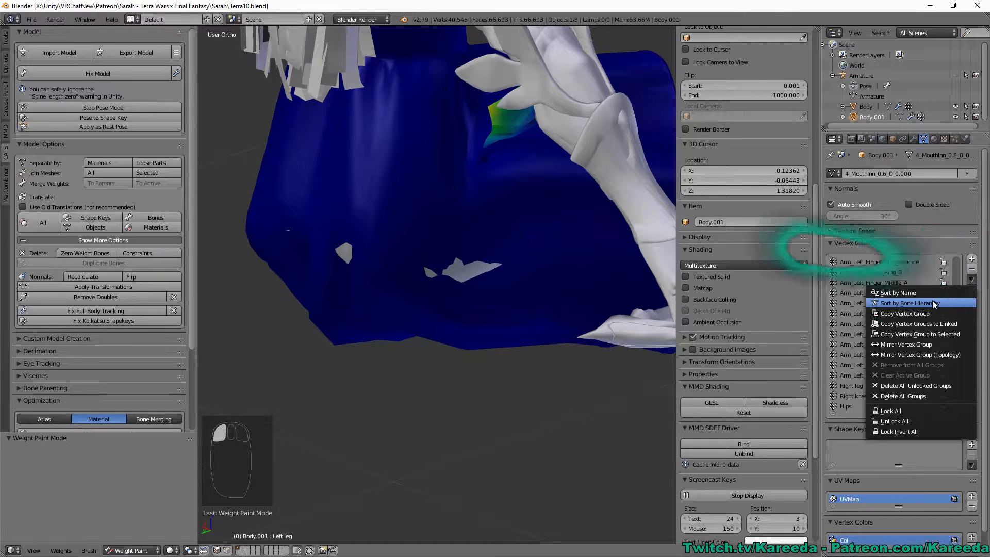
pyautogui.click(933, 300)
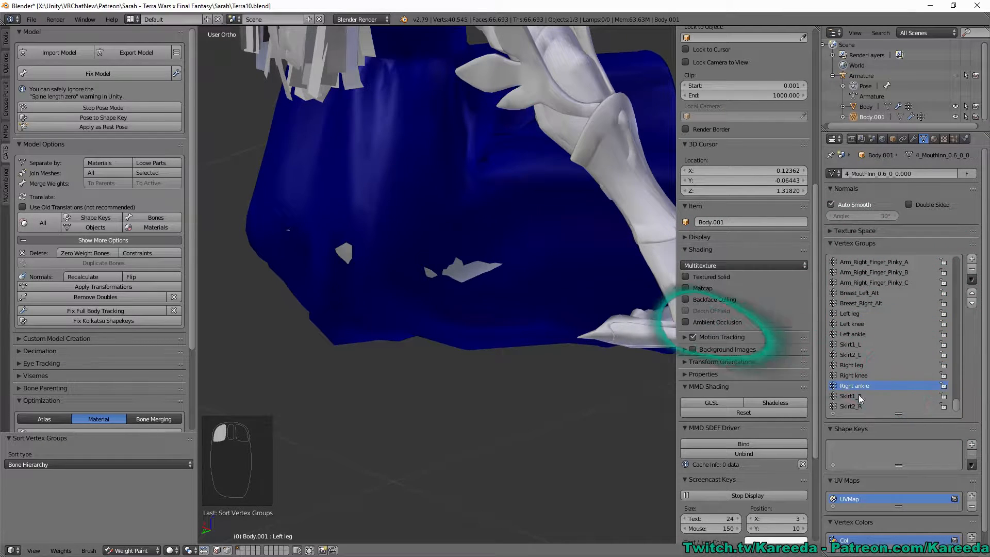
pyautogui.click(858, 396)
pyautogui.moveTo(606, 359); pyautogui.dragTo(386, 250, button='middle')
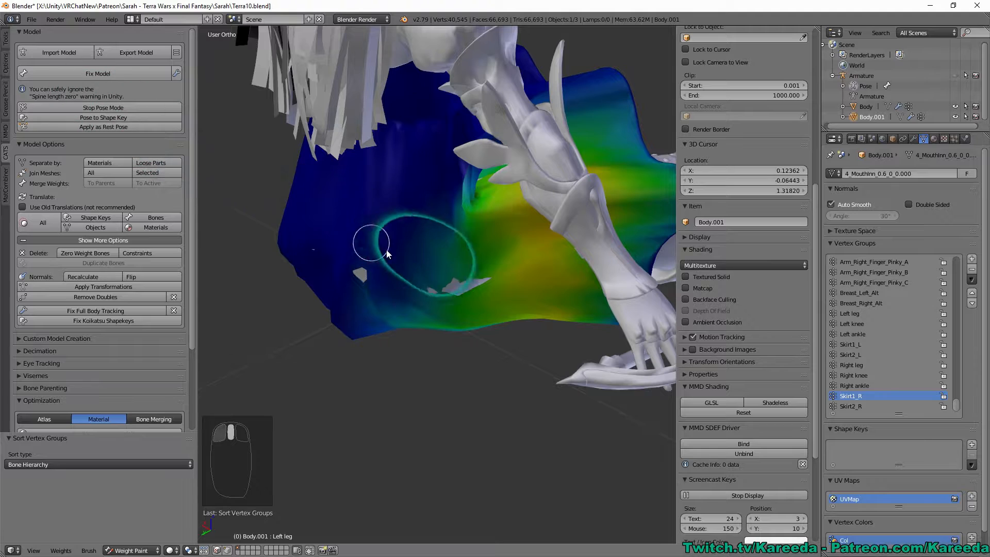
pyautogui.moveTo(490, 291); pyautogui.dragTo(469, 338, button='middle')
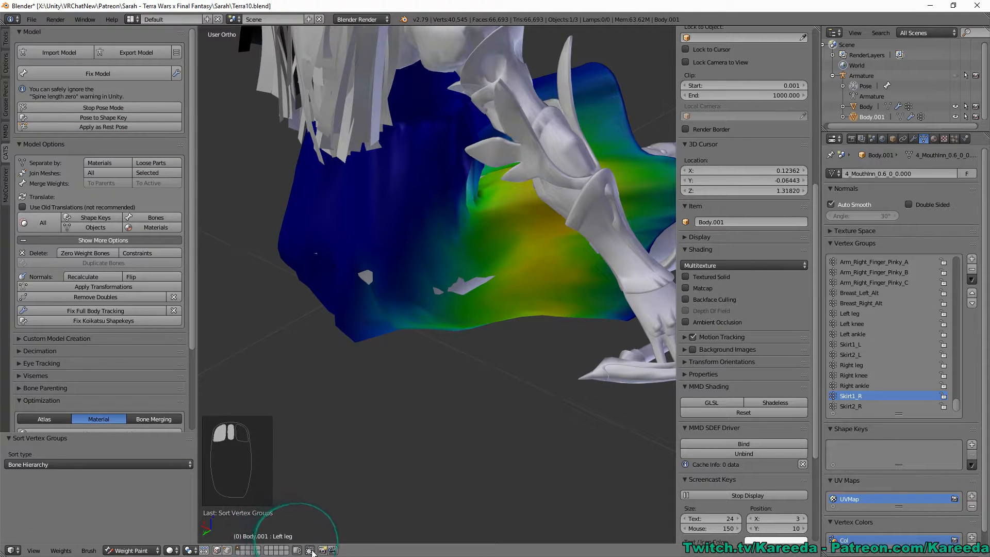
# Try adding Skirt1_R weight over the clipping patch on the skirt's back with the Add brush at strength 0.200, and undo the stroke
pyautogui.click(5, 39)
pyautogui.click(76, 85)
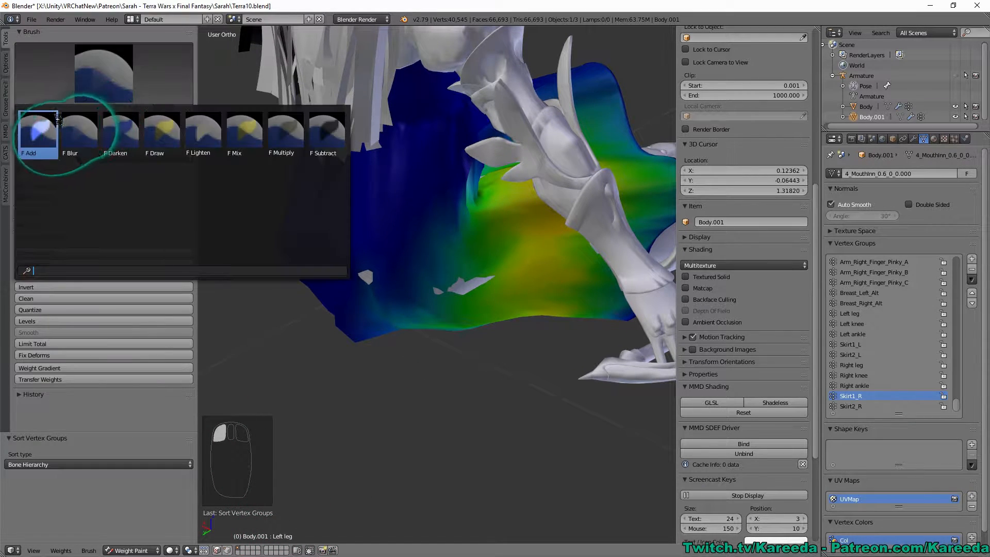
pyautogui.click(39, 132)
pyautogui.moveTo(456, 398); pyautogui.dragTo(498, 336, button='middle')
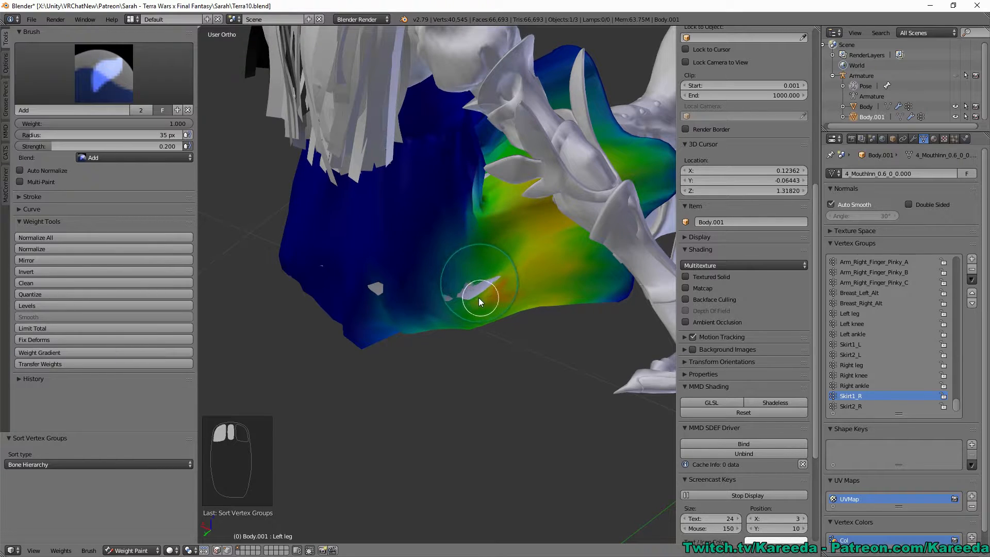
pyautogui.moveTo(483, 283); pyautogui.dragTo(463, 277)
pyautogui.hotkey('ctrl', 'z')
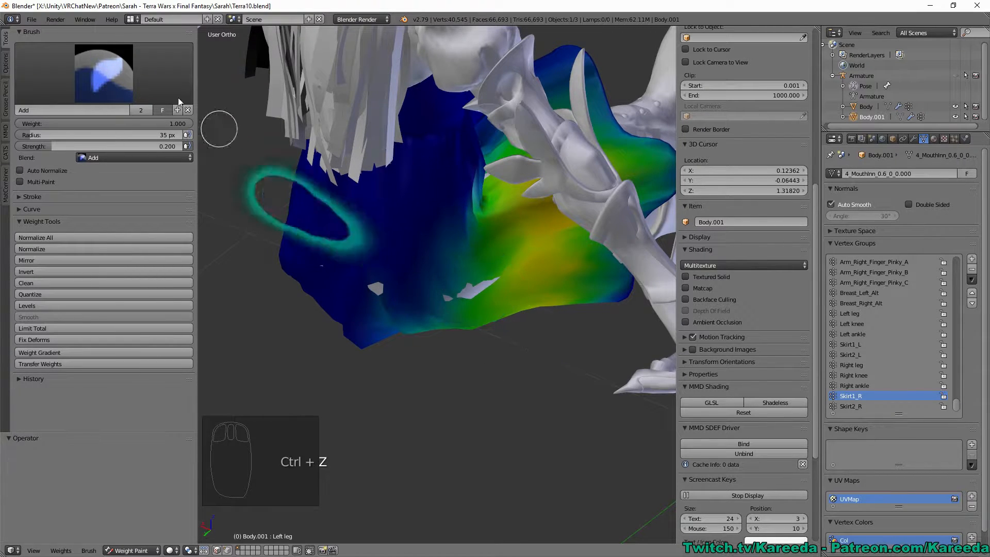
# Subtract Skirt1_R weight around the clipping patch on the skirt's back with the Subtract brush at strength 0.200
pyautogui.click(122, 65)
pyautogui.click(327, 132)
pyautogui.moveTo(456, 277); pyautogui.dragTo(493, 297, button='middle')
pyautogui.hotkey('ctrl', 'z')
pyautogui.hotkey('ctrl', 'z')
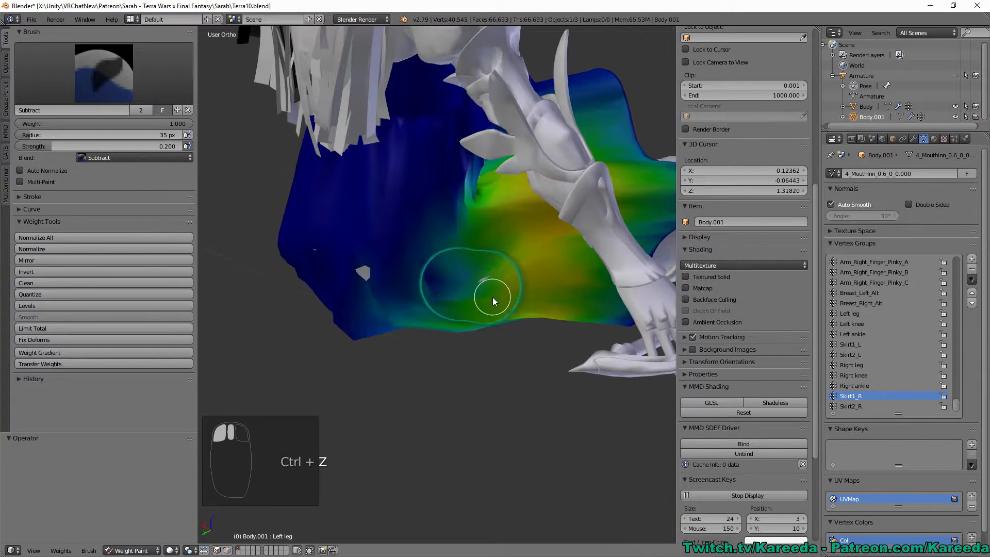
pyautogui.moveTo(486, 281); pyautogui.dragTo(475, 283)
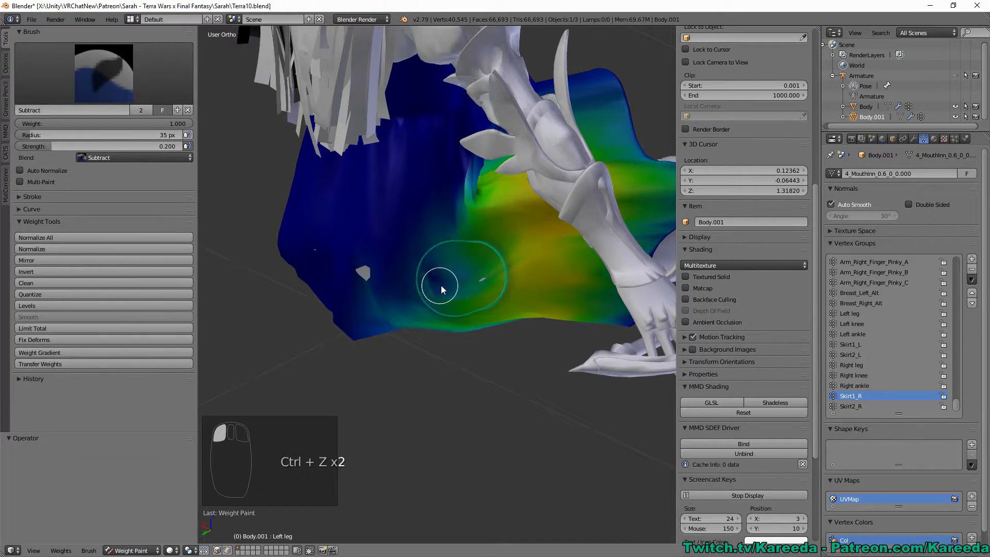
# Blur the Skirt1_R weights around the same patch with the Blur brush at strength 1.000
pyautogui.click(104, 74)
pyautogui.click(88, 137)
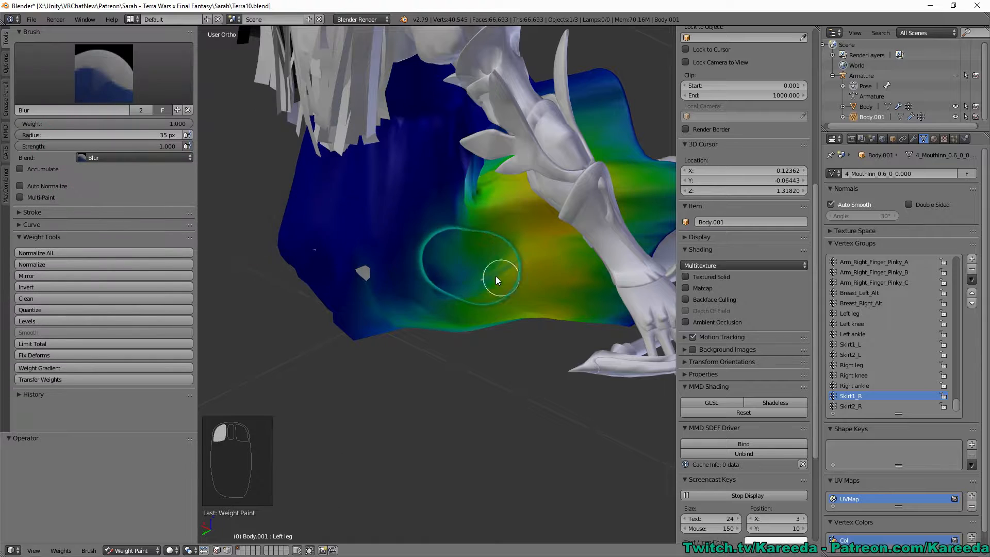
pyautogui.moveTo(478, 280)
pyautogui.mouseDown()
pyautogui.moveTo(445, 281)
pyautogui.moveTo(484, 282)
pyautogui.mouseUp()
# Subtract more Skirt1_R weight around the remaining clipping spots on the skirt's back, and undo the last two strokes
pyautogui.click(114, 76)
pyautogui.click(328, 135)
pyautogui.moveTo(484, 281)
pyautogui.mouseDown(button='middle')
pyautogui.moveTo(251, 224)
pyautogui.moveTo(413, 259)
pyautogui.moveTo(464, 283)
pyautogui.moveTo(495, 270)
pyautogui.moveTo(475, 279)
pyautogui.moveTo(444, 270)
pyautogui.mouseUp(button='middle')
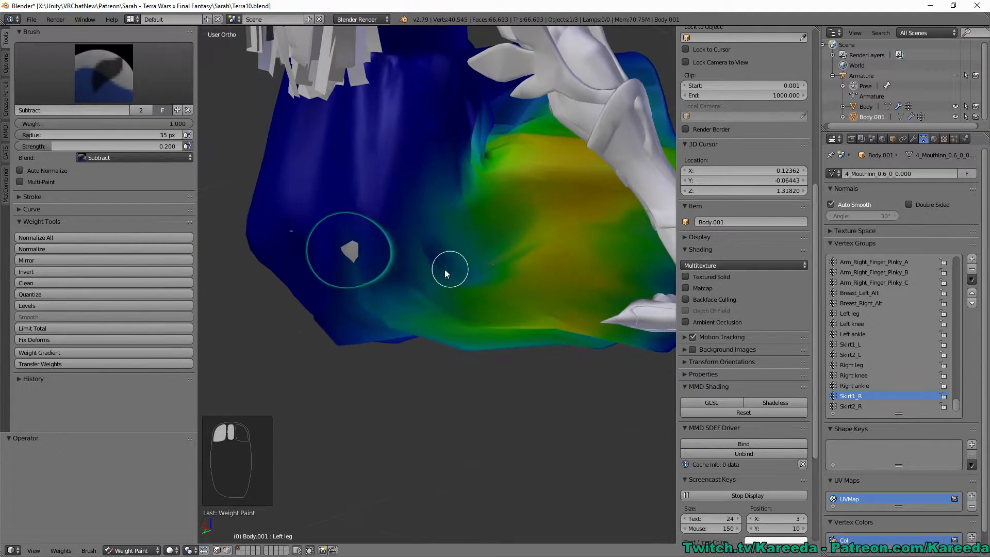
pyautogui.moveTo(357, 246)
pyautogui.mouseDown(button='middle')
pyautogui.moveTo(388, 242)
pyautogui.moveTo(274, 224)
pyautogui.moveTo(332, 236)
pyautogui.moveTo(400, 202)
pyautogui.moveTo(414, 211)
pyautogui.moveTo(413, 188)
pyautogui.moveTo(276, 265)
pyautogui.moveTo(420, 216)
pyautogui.moveTo(445, 187)
pyautogui.moveTo(385, 166)
pyautogui.mouseUp(button='middle')
pyautogui.hotkey('ctrl', 'z')
pyautogui.hotkey('ctrl', 'z')
# Blur the Skirt1_R weights on the skirt's side, then subtract weight there with the Subtract brush's weight set to 0.214
pyautogui.click(103, 72)
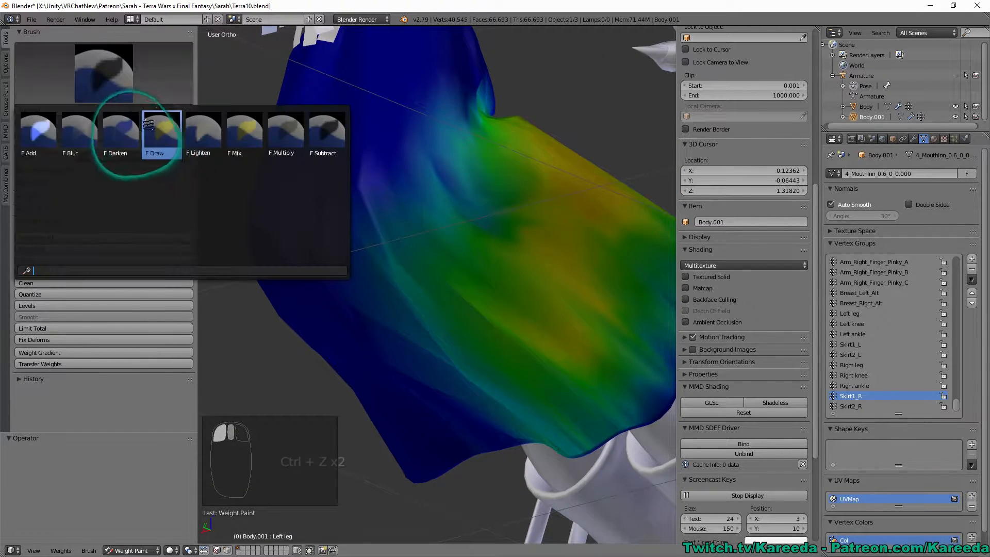
pyautogui.click(82, 133)
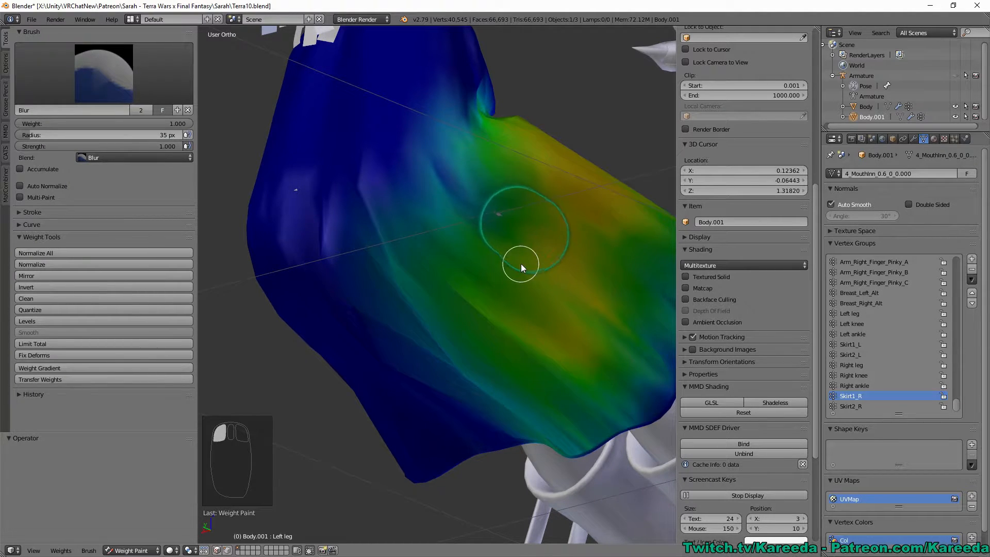
pyautogui.click(80, 52)
pyautogui.click(328, 133)
pyautogui.moveTo(147, 124); pyautogui.dragTo(55, 124)
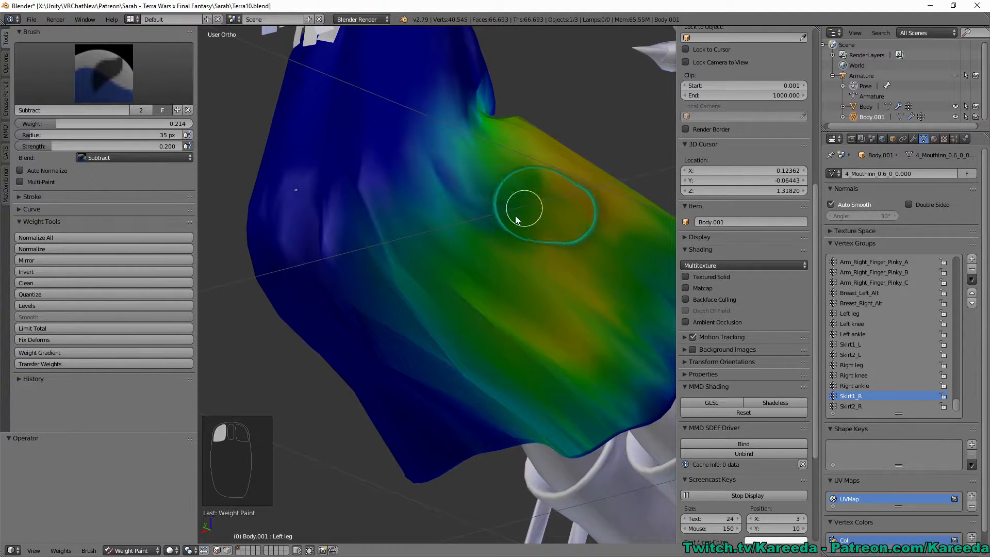
pyautogui.moveTo(296, 193); pyautogui.dragTo(406, 194, button='middle')
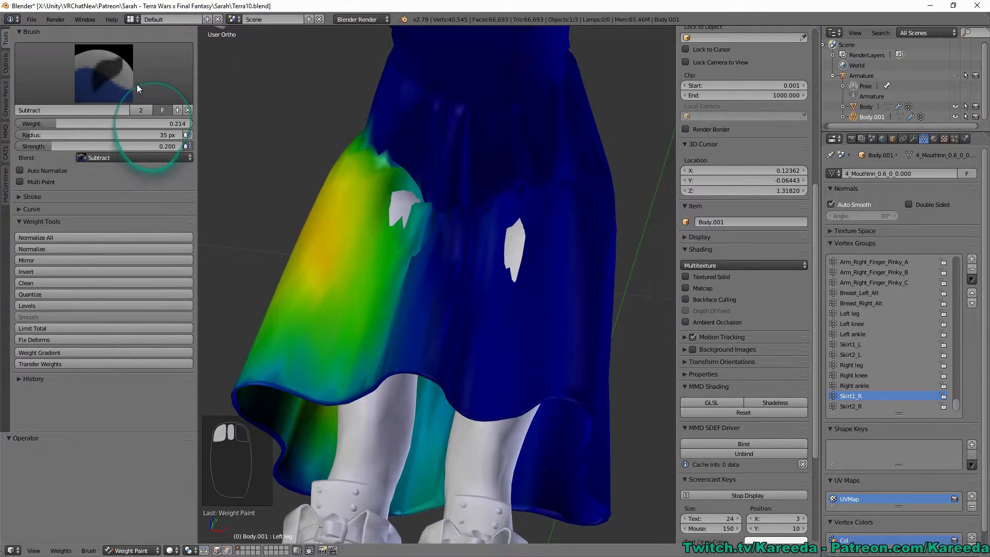
# Add Skirt1_R weight around the clipping hole over the right thigh with the Add brush at strength 0.200
pyautogui.click(103, 72)
pyautogui.click(39, 140)
pyautogui.moveTo(330, 180); pyautogui.dragTo(363, 199, button='middle')
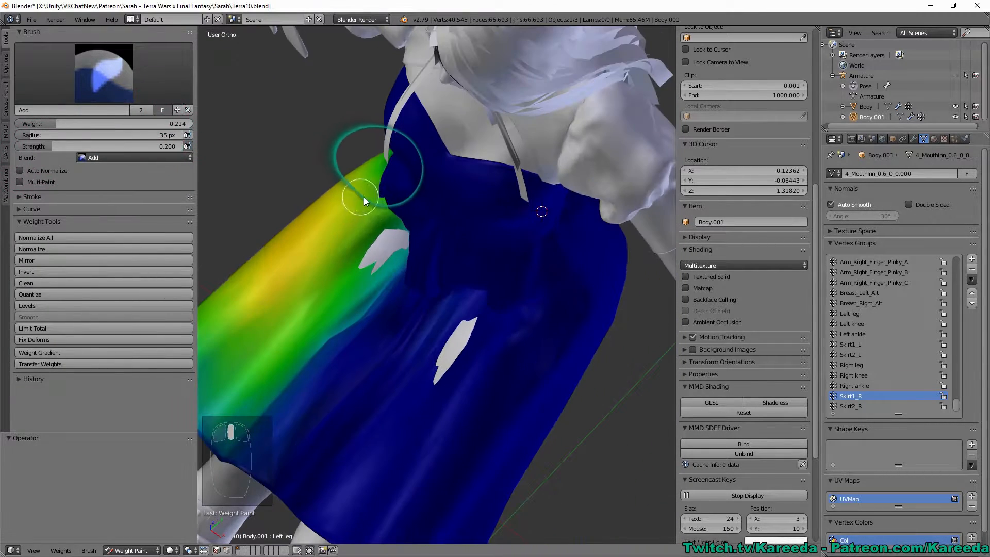
pyautogui.moveTo(383, 253)
pyautogui.mouseDown(button='middle')
pyautogui.moveTo(435, 247)
pyautogui.moveTo(398, 286)
pyautogui.moveTo(427, 231)
pyautogui.moveTo(491, 200)
pyautogui.moveTo(397, 222)
pyautogui.moveTo(366, 295)
pyautogui.moveTo(415, 304)
pyautogui.moveTo(460, 289)
pyautogui.moveTo(165, 93)
pyautogui.mouseUp(button='middle')
# Blur the Skirt1_R weights along the fold between the skirt's waist and right thigh at strength 1.000
pyautogui.click(116, 82)
pyautogui.click(119, 129)
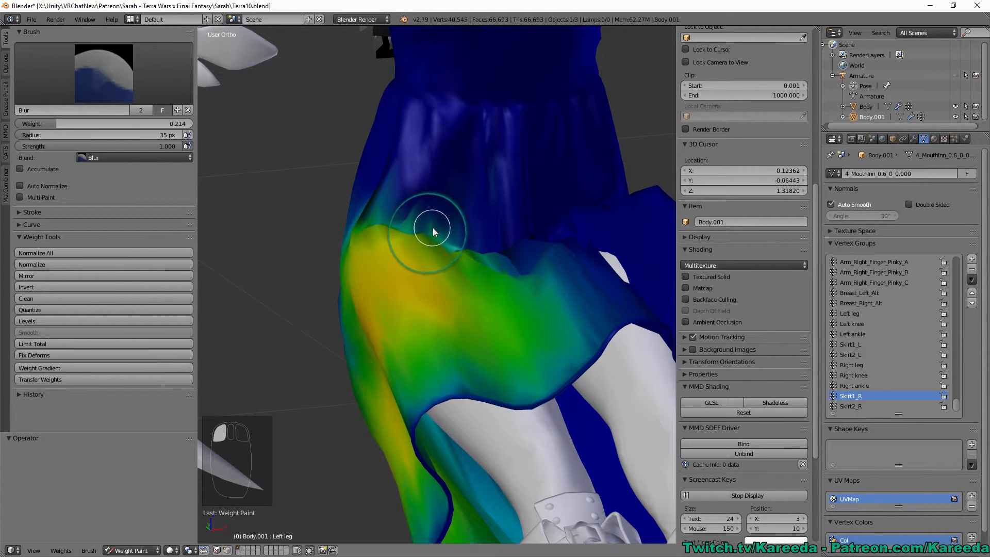
pyautogui.moveTo(433, 232); pyautogui.dragTo(413, 296, button='middle')
# Subtract Skirt1_R weight above the right thigh's fold with the Subtract brush at strength 0.200
pyautogui.scroll(2, 413, 296)
pyautogui.click(121, 85)
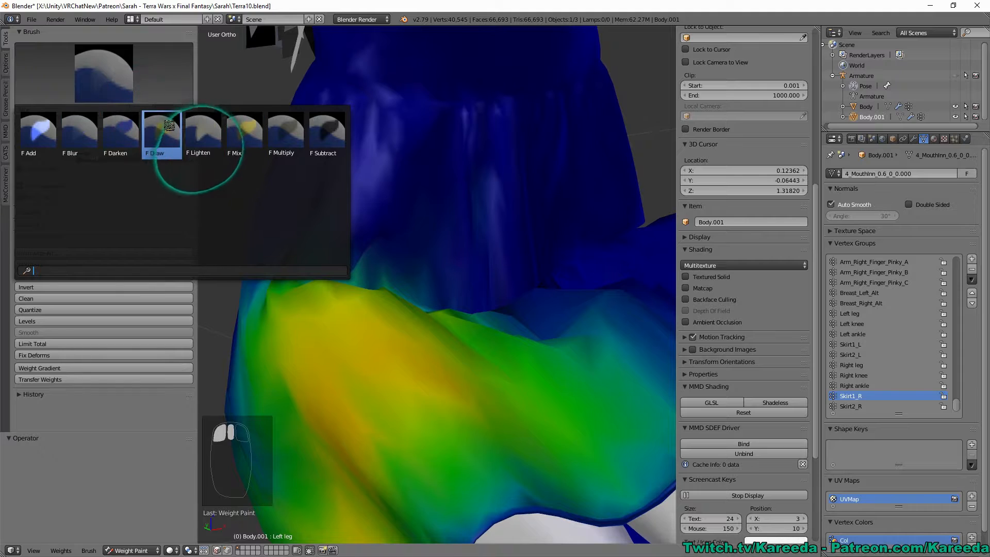
pyautogui.click(326, 131)
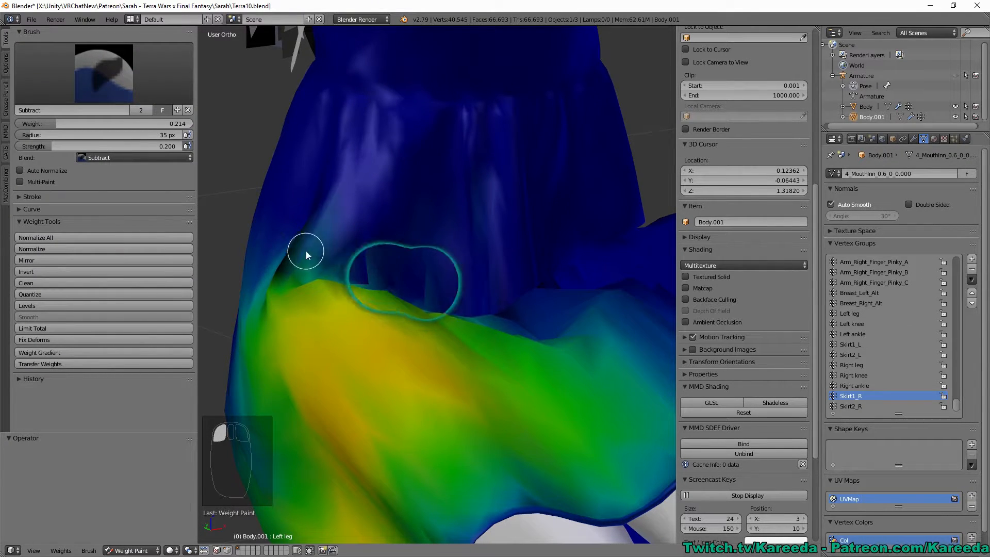
pyautogui.moveTo(306, 255)
pyautogui.mouseDown(button='middle')
pyautogui.moveTo(440, 311)
pyautogui.moveTo(336, 326)
pyautogui.moveTo(542, 367)
pyautogui.moveTo(555, 380)
pyautogui.moveTo(497, 338)
pyautogui.moveTo(512, 339)
pyautogui.mouseUp(button='middle')
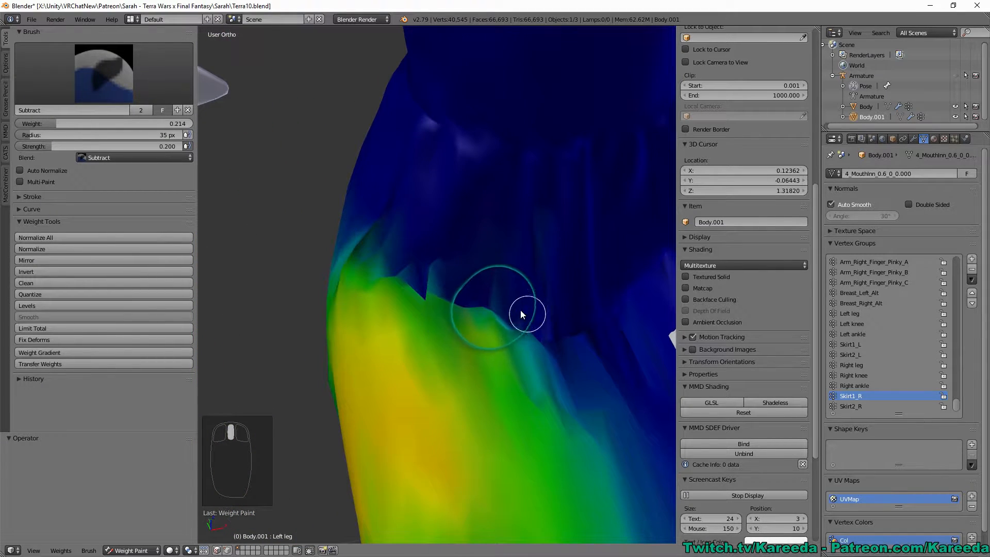
pyautogui.moveTo(344, 237)
pyautogui.mouseDown(button='middle')
pyautogui.moveTo(498, 228)
pyautogui.moveTo(498, 264)
pyautogui.mouseUp(button='middle')
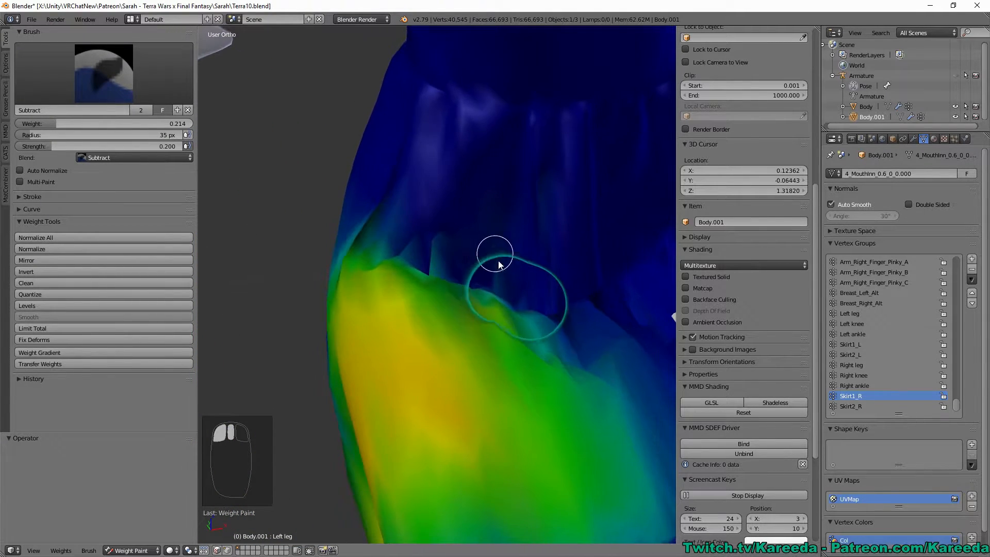
pyautogui.moveTo(566, 320)
pyautogui.mouseDown(button='middle')
pyautogui.moveTo(579, 296)
pyautogui.moveTo(560, 285)
pyautogui.moveTo(546, 251)
pyautogui.mouseUp(button='middle')
# Try adding Skirt1_R weight across the front of the skirt between the thighs, and undo the last three strokes
pyautogui.click(103, 73)
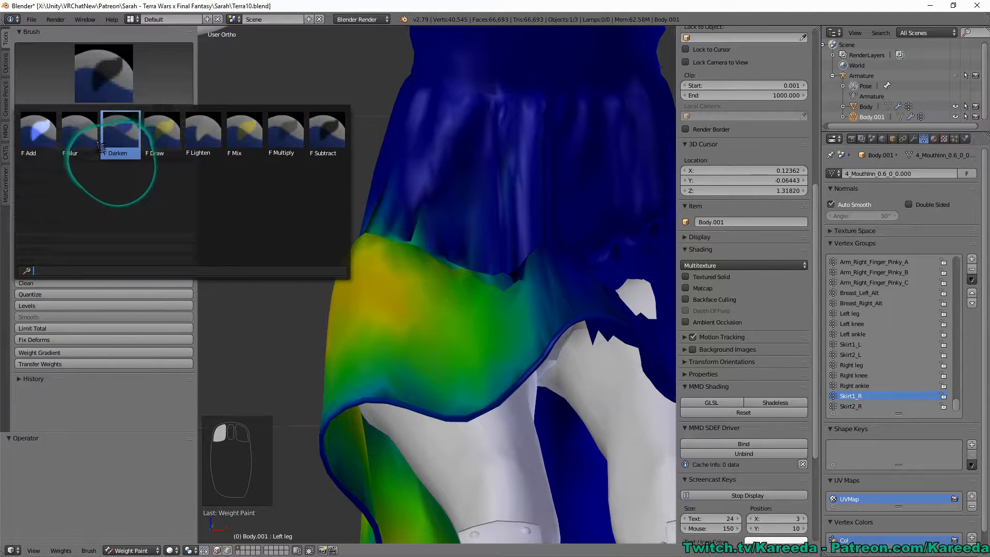
pyautogui.click(41, 153)
pyautogui.moveTo(470, 259)
pyautogui.mouseDown(button='middle')
pyautogui.moveTo(380, 258)
pyautogui.moveTo(490, 265)
pyautogui.moveTo(438, 264)
pyautogui.moveTo(459, 261)
pyautogui.moveTo(466, 296)
pyautogui.moveTo(454, 266)
pyautogui.moveTo(380, 248)
pyautogui.mouseUp(button='middle')
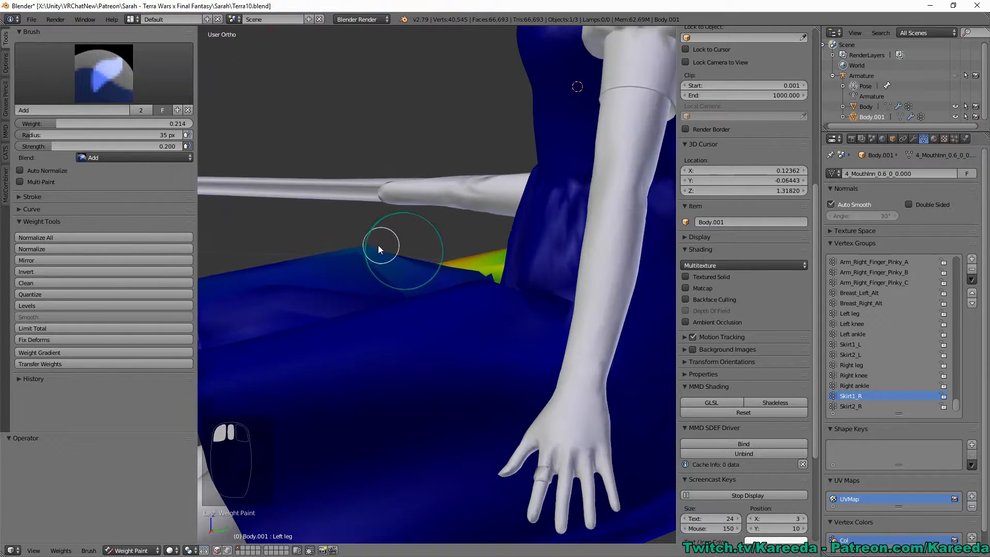
pyautogui.hotkey('ctrl', 'z')
pyautogui.hotkey('ctrl', 'z')
pyautogui.hotkey('ctrl', 'z')
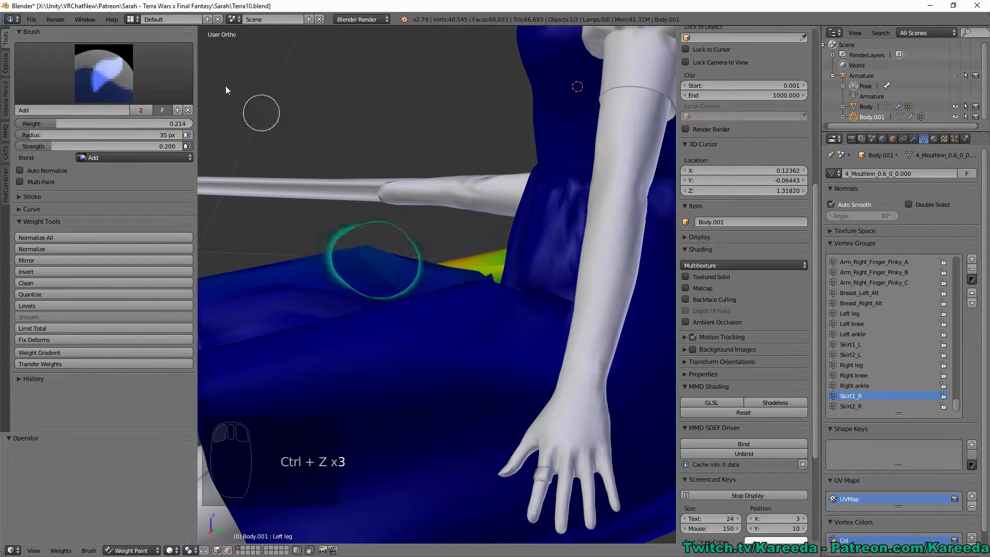
# Blur the Skirt1_R weights across the front of the skirt at strength 1.000 and clean the group with a 0.030 limit
pyautogui.click(104, 72)
pyautogui.click(84, 138)
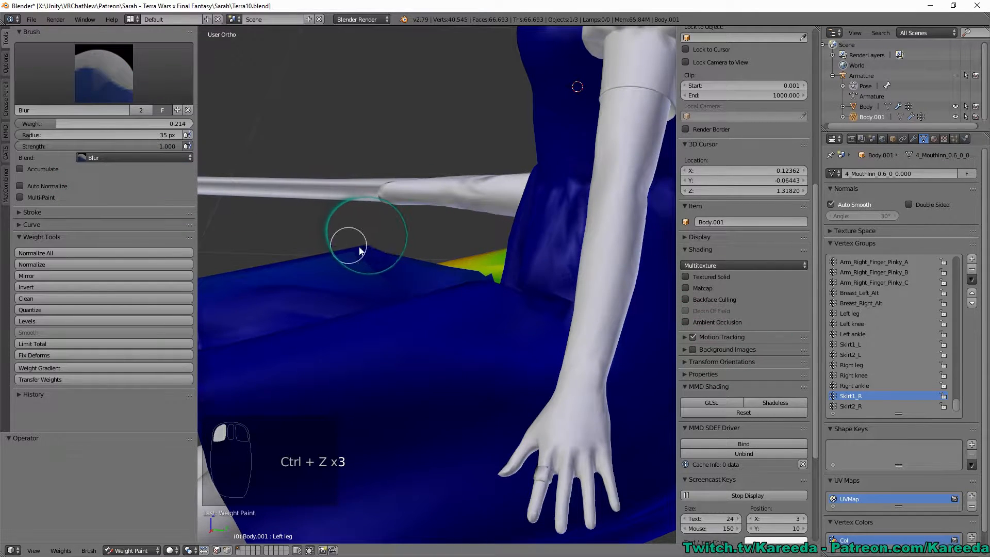
pyautogui.scroll(6, 954, 396)
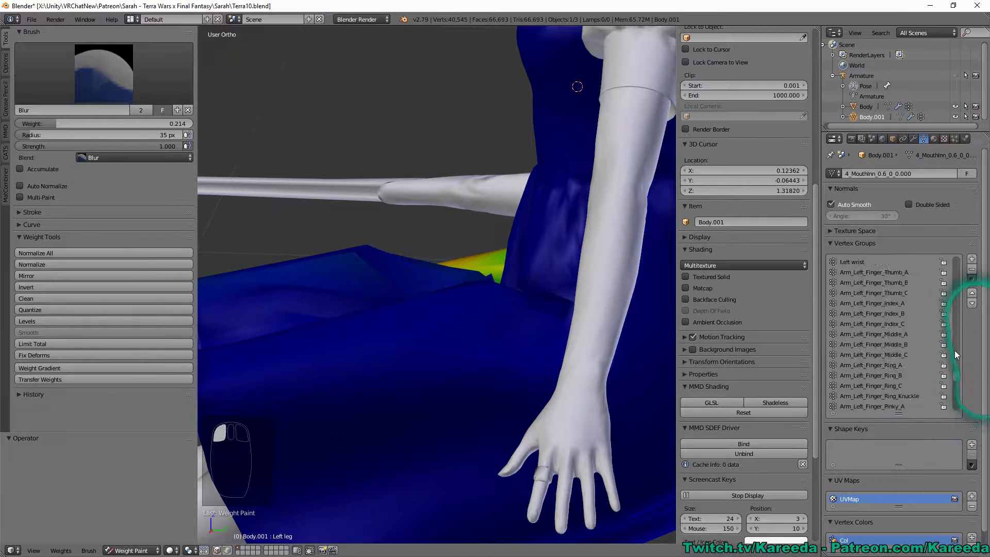
pyautogui.click(52, 298)
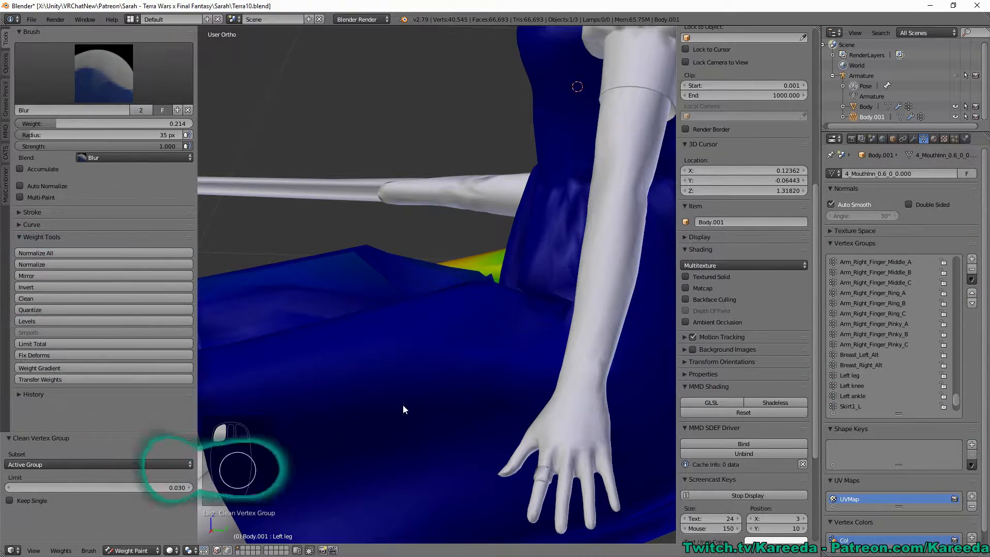
# Make Hips the active vertex group and blur its weights along the fold between the waist and the thighs at strength 1.000
pyautogui.moveTo(955, 404); pyautogui.dragTo(945, 270)
pyautogui.scroll(4, 868, 277)
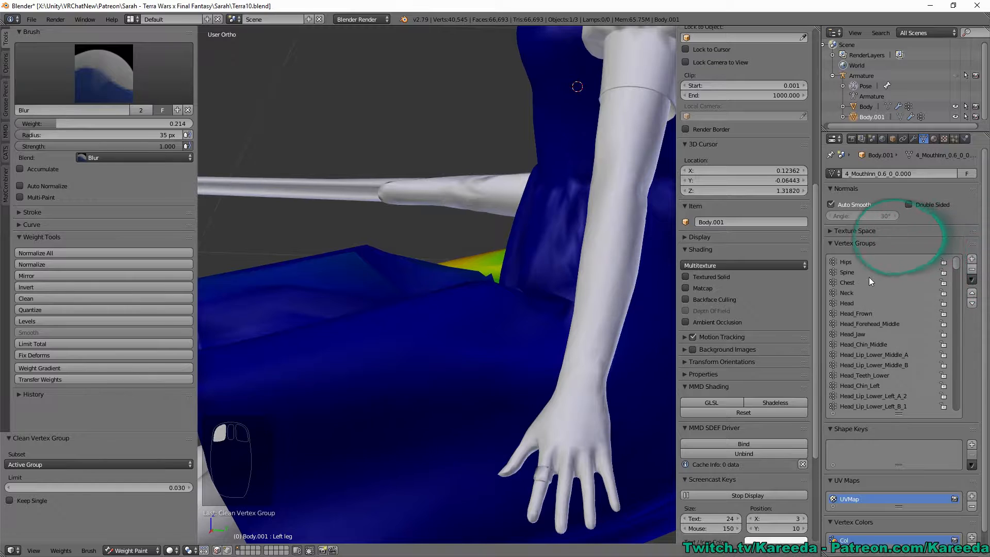
pyautogui.click(846, 262)
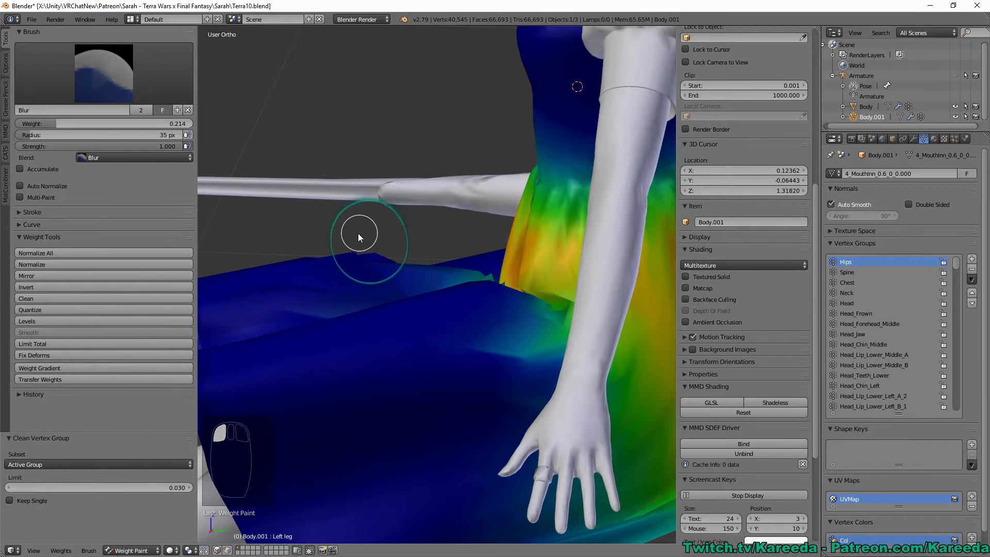
pyautogui.moveTo(369, 242); pyautogui.dragTo(375, 215, button='middle')
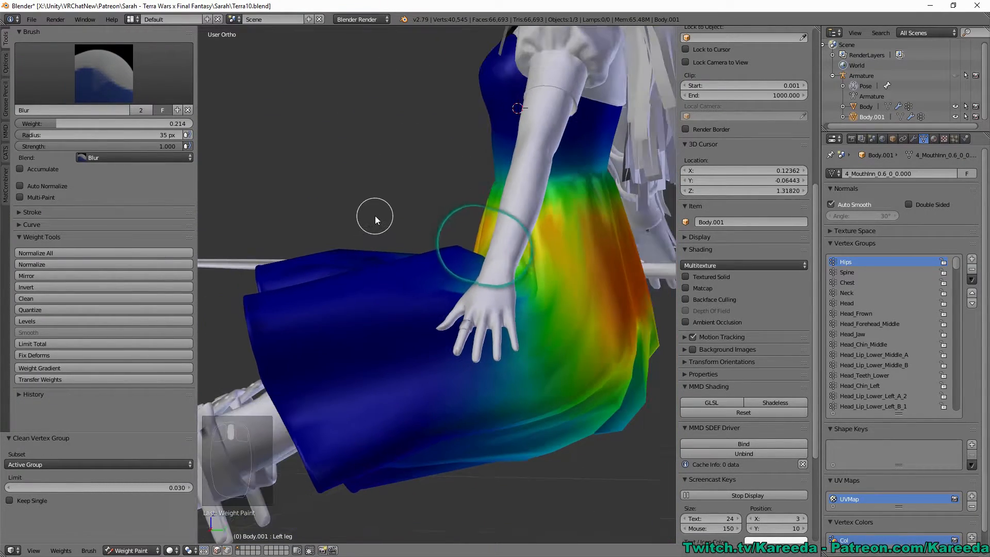
pyautogui.moveTo(471, 224); pyautogui.dragTo(456, 237)
pyautogui.moveTo(456, 237); pyautogui.dragTo(423, 235, button='middle')
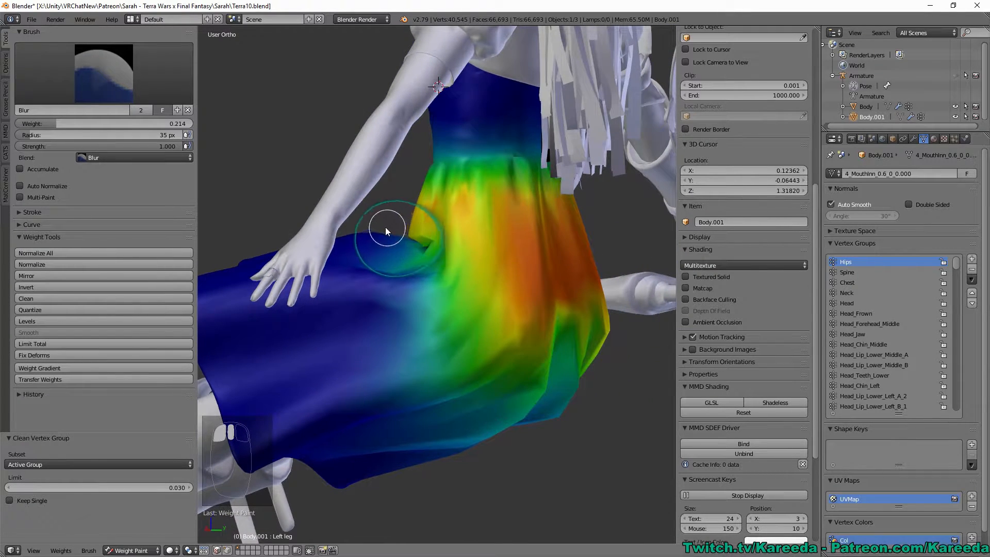
# Subtract Hips weight from the front of the skirt between the thighs with the Subtract brush at strength 0.200
pyautogui.moveTo(342, 225)
pyautogui.mouseDown(button='middle')
pyautogui.moveTo(457, 240)
pyautogui.moveTo(435, 256)
pyautogui.moveTo(424, 303)
pyautogui.moveTo(258, 155)
pyautogui.mouseUp(button='middle')
pyautogui.click(104, 73)
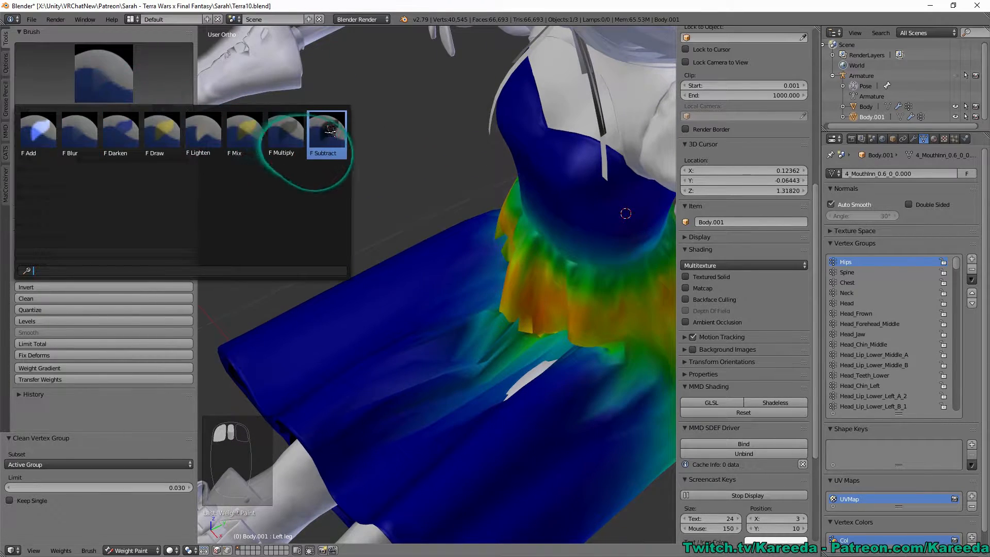
pyautogui.click(331, 151)
pyautogui.moveTo(443, 249); pyautogui.dragTo(561, 313, button='middle')
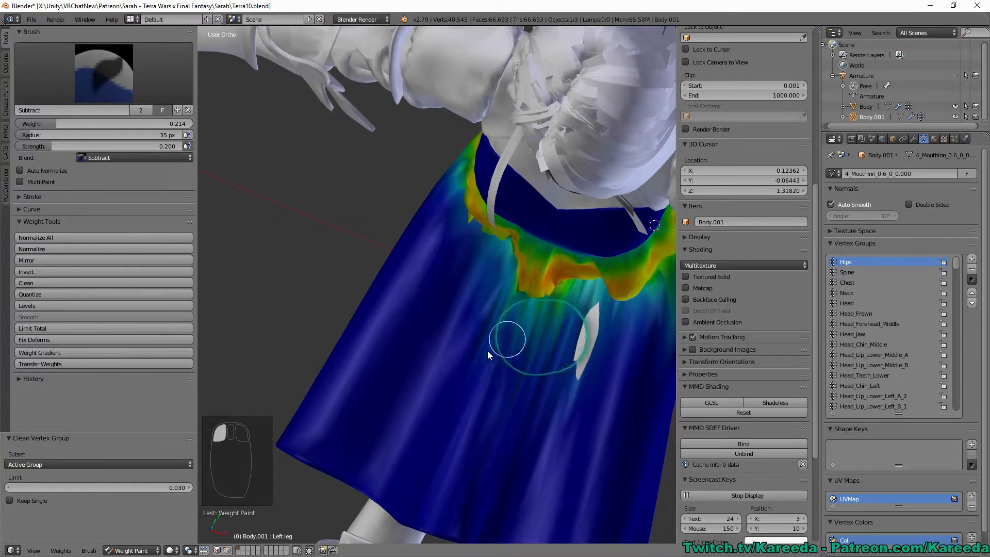
pyautogui.moveTo(492, 302)
pyautogui.mouseDown()
pyautogui.moveTo(521, 305)
pyautogui.moveTo(516, 373)
pyautogui.moveTo(530, 370)
pyautogui.mouseUp()
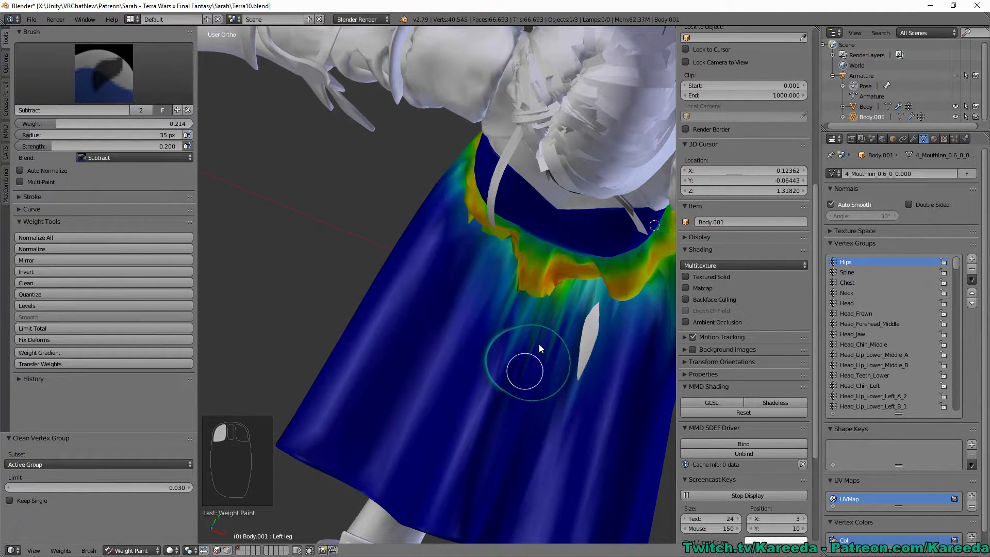
pyautogui.moveTo(540, 348)
pyautogui.mouseDown(button='middle')
pyautogui.moveTo(541, 269)
pyautogui.moveTo(468, 280)
pyautogui.moveTo(452, 325)
pyautogui.moveTo(440, 311)
pyautogui.moveTo(502, 331)
pyautogui.mouseUp(button='middle')
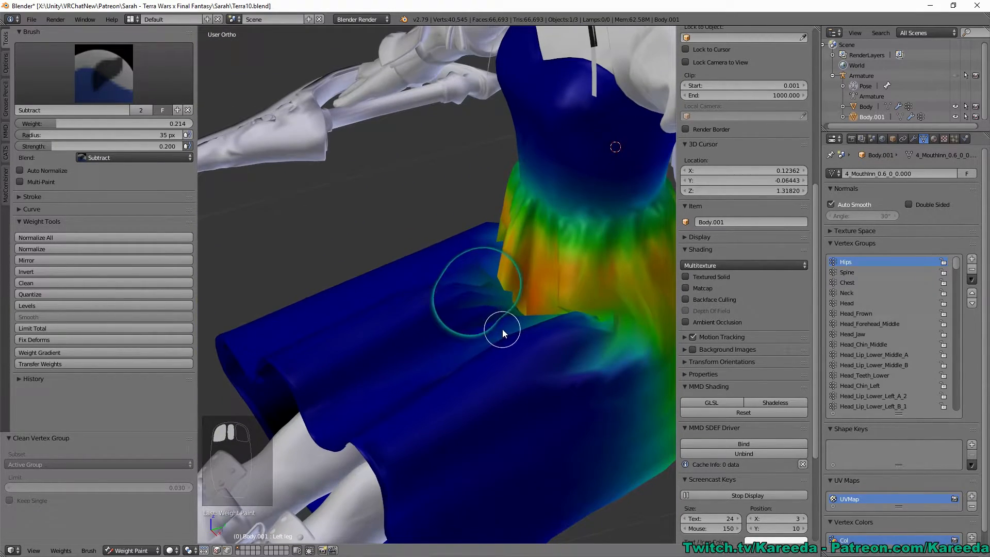
# Paint Hips weight over the raised front fold near the waist with the Draw brush at weight 0.214
pyautogui.click(131, 77)
pyautogui.click(186, 131)
pyautogui.moveTo(361, 207)
pyautogui.mouseDown(button='middle')
pyautogui.moveTo(416, 225)
pyautogui.moveTo(405, 219)
pyautogui.moveTo(427, 246)
pyautogui.mouseUp(button='middle')
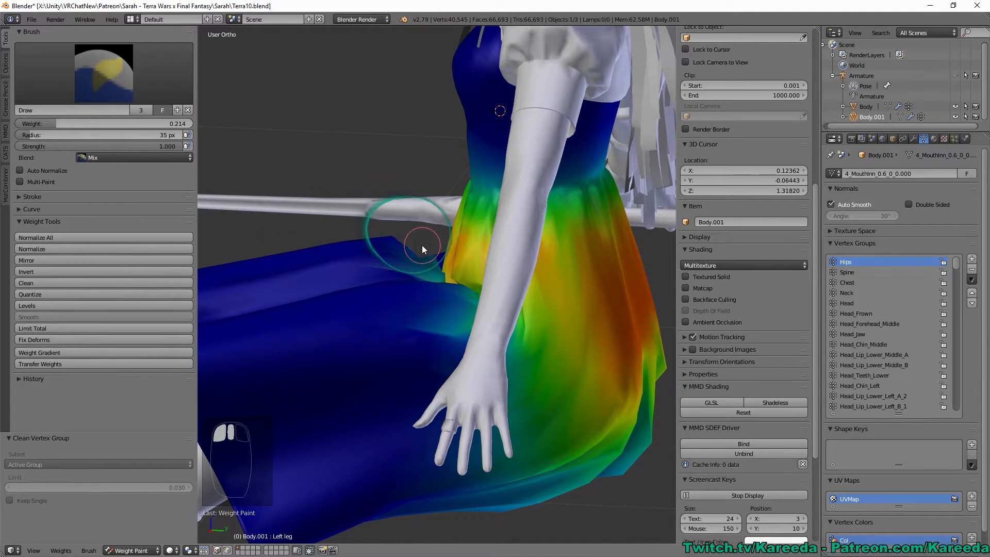
pyautogui.moveTo(422, 246); pyautogui.dragTo(397, 239)
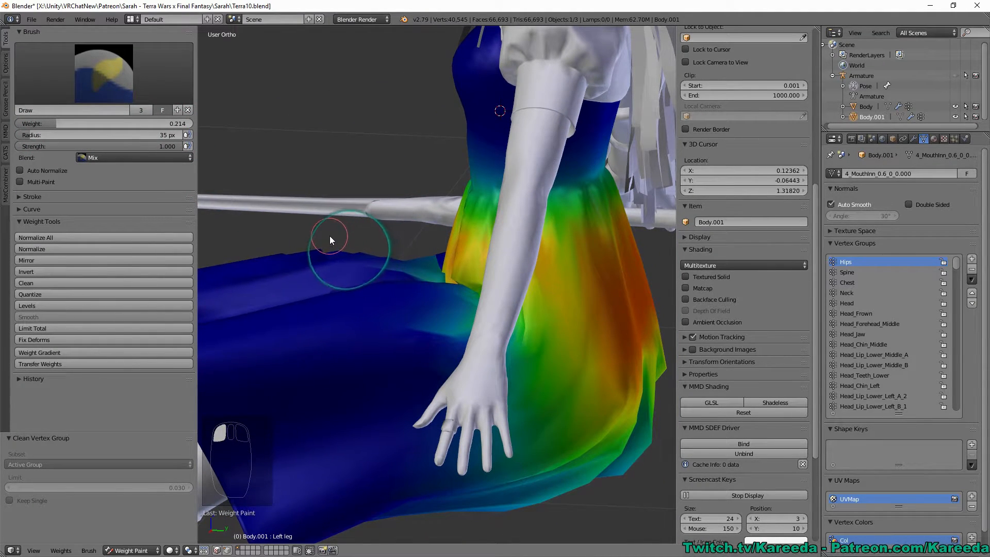
# Blur the Hips weights around the front fold below the waist with the Blur brush at strength 1.000
pyautogui.click(111, 95)
pyautogui.click(79, 129)
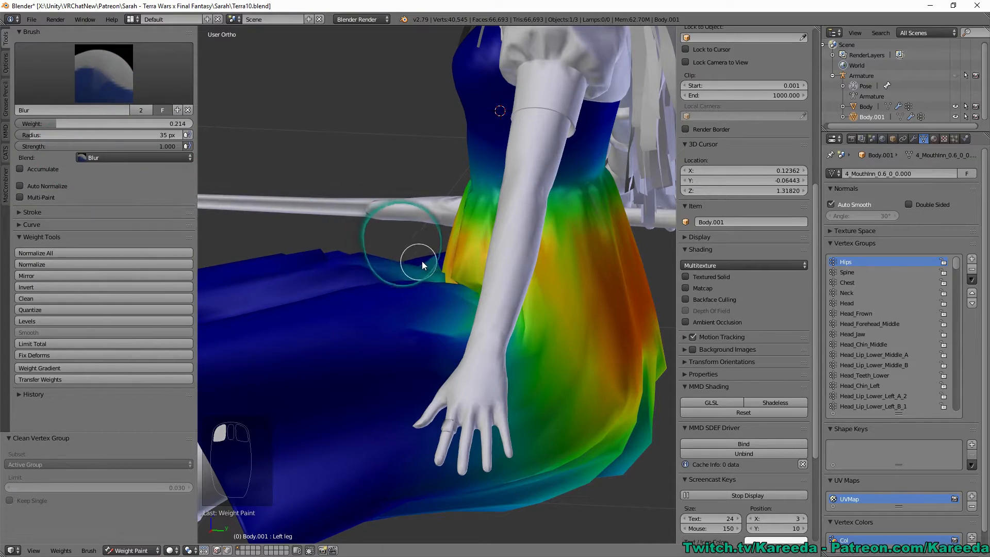
pyautogui.moveTo(425, 247)
pyautogui.mouseDown(button='middle')
pyautogui.moveTo(310, 229)
pyautogui.moveTo(435, 259)
pyautogui.moveTo(571, 258)
pyautogui.moveTo(585, 241)
pyautogui.moveTo(504, 213)
pyautogui.moveTo(505, 187)
pyautogui.mouseUp(button='middle')
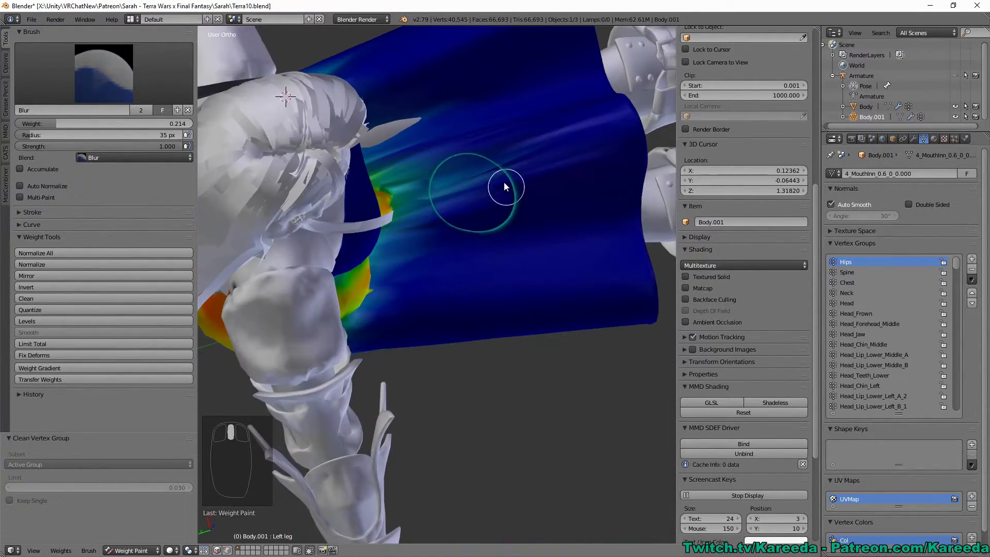
pyautogui.moveTo(398, 194); pyautogui.dragTo(419, 316, button='middle')
pyautogui.moveTo(406, 360); pyautogui.dragTo(384, 424, button='middle')
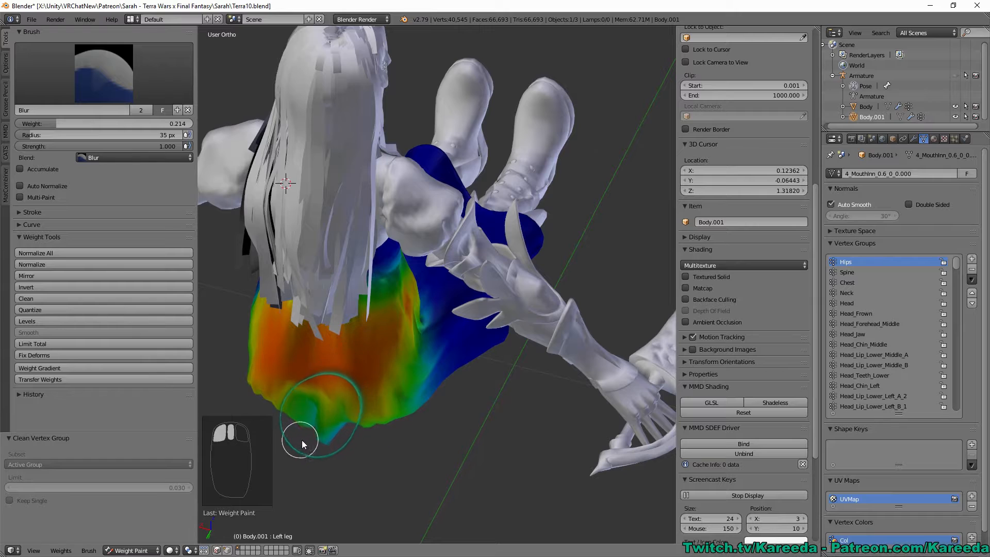
# Add Hips weight at the notch in the middle of the skirt's rear hem with the Add brush at strength 0.200
pyautogui.moveTo(302, 441); pyautogui.dragTo(380, 474, button='middle')
pyautogui.click(104, 77)
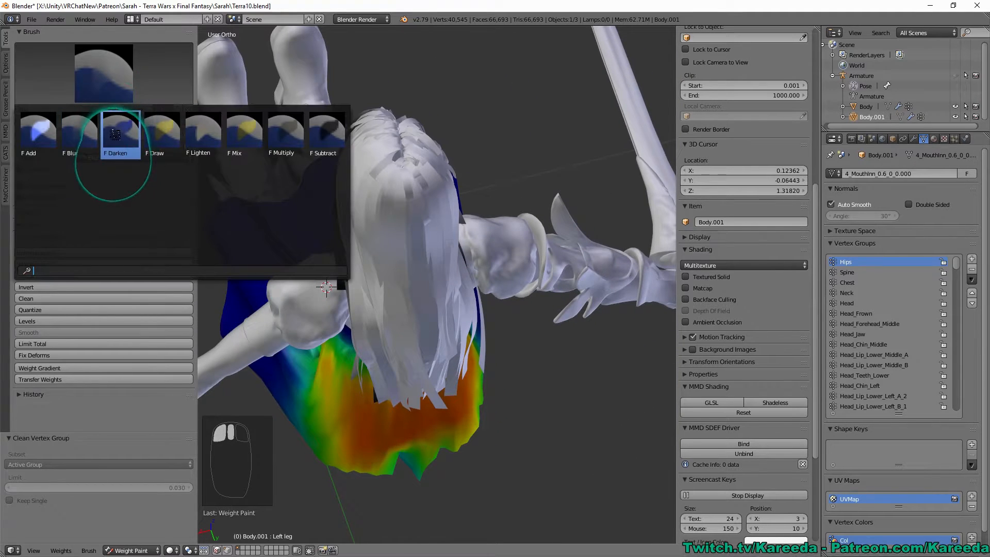
pyautogui.click(324, 153)
pyautogui.moveTo(423, 478)
pyautogui.mouseDown(button='middle')
pyautogui.moveTo(400, 490)
pyautogui.moveTo(469, 433)
pyautogui.moveTo(455, 431)
pyautogui.mouseUp(button='middle')
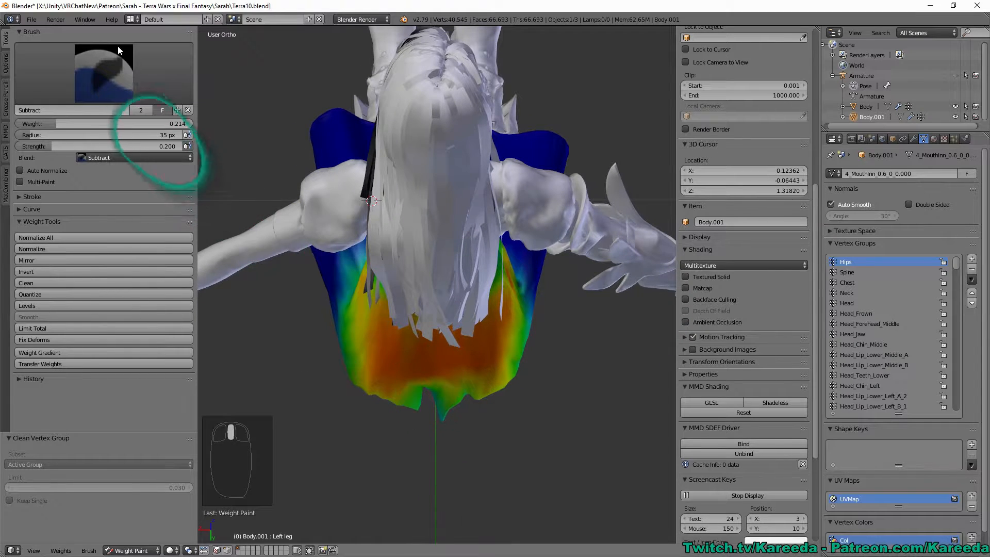
pyautogui.click(103, 77)
pyautogui.click(38, 133)
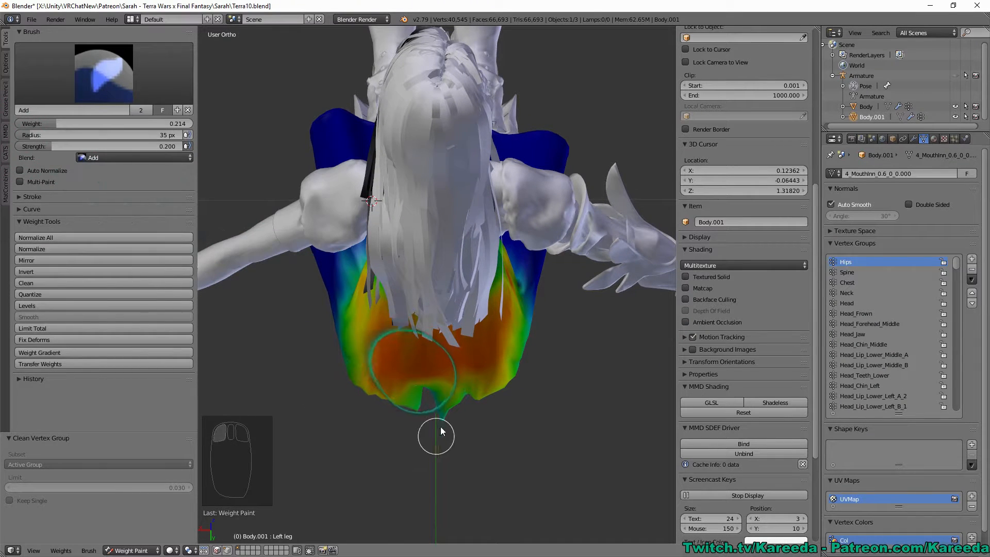
pyautogui.moveTo(422, 390); pyautogui.dragTo(440, 402)
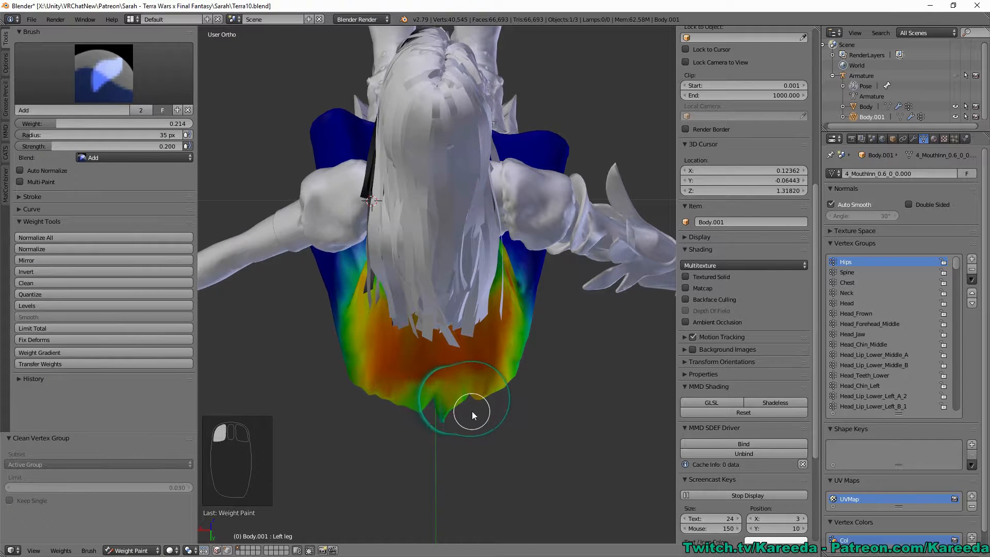
# Subtract Hips weight along the lower rear hem of the skirt with the Subtract brush at strength 0.200
pyautogui.moveTo(472, 410)
pyautogui.mouseDown(button='middle')
pyautogui.moveTo(464, 325)
pyautogui.moveTo(391, 336)
pyautogui.moveTo(227, 261)
pyautogui.mouseUp(button='middle')
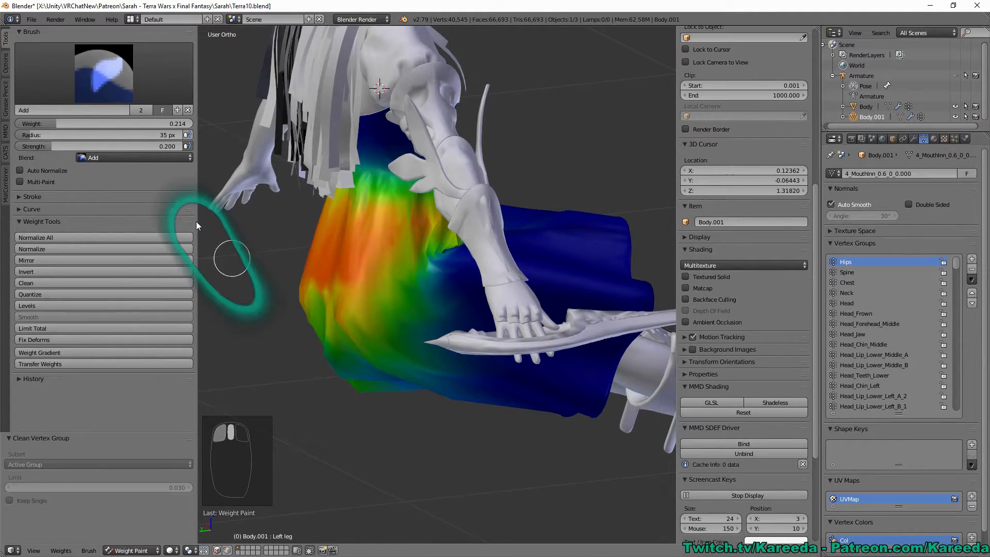
pyautogui.click(108, 79)
pyautogui.click(326, 135)
pyautogui.moveTo(316, 343); pyautogui.dragTo(361, 399)
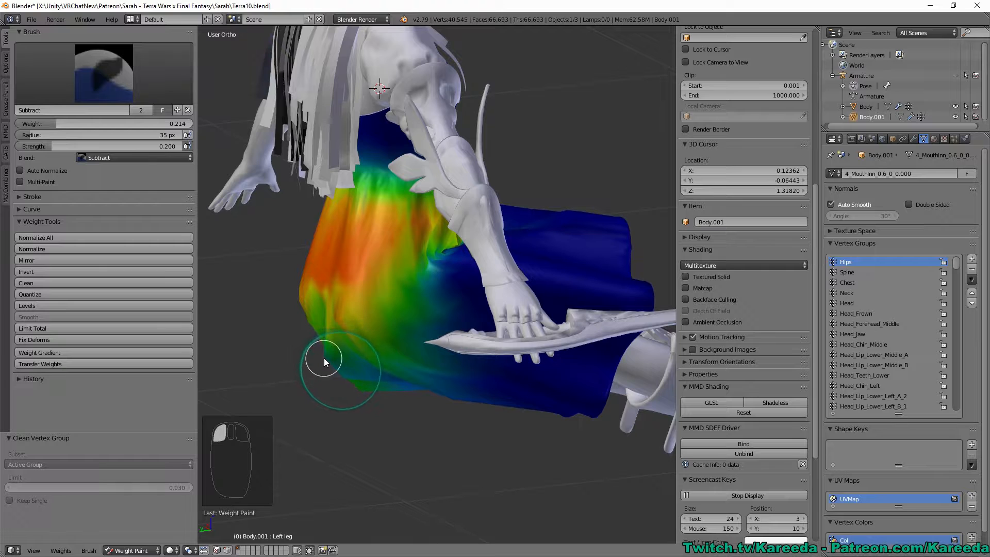
pyautogui.moveTo(324, 358); pyautogui.dragTo(381, 408)
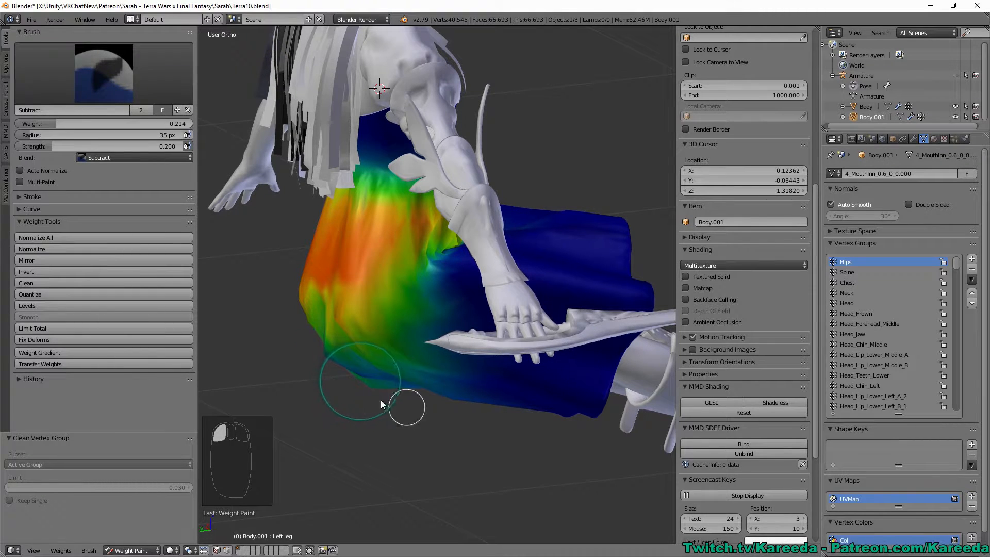
# Blur the Hips weights along the middle of the skirt's rear hem at strength 1.000
pyautogui.moveTo(373, 407)
pyautogui.mouseDown(button='middle')
pyautogui.moveTo(453, 417)
pyautogui.moveTo(404, 395)
pyautogui.mouseUp(button='middle')
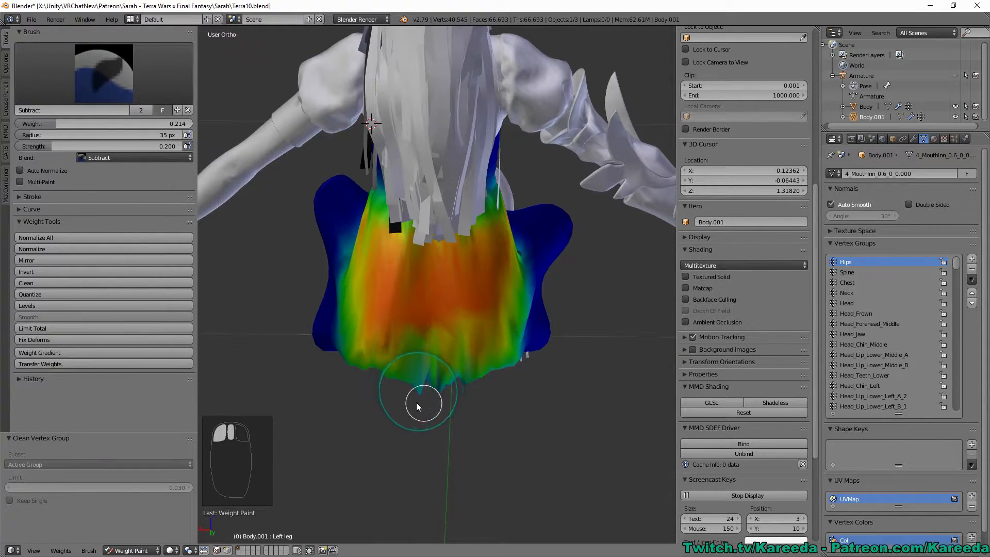
pyautogui.click(109, 79)
pyautogui.click(102, 136)
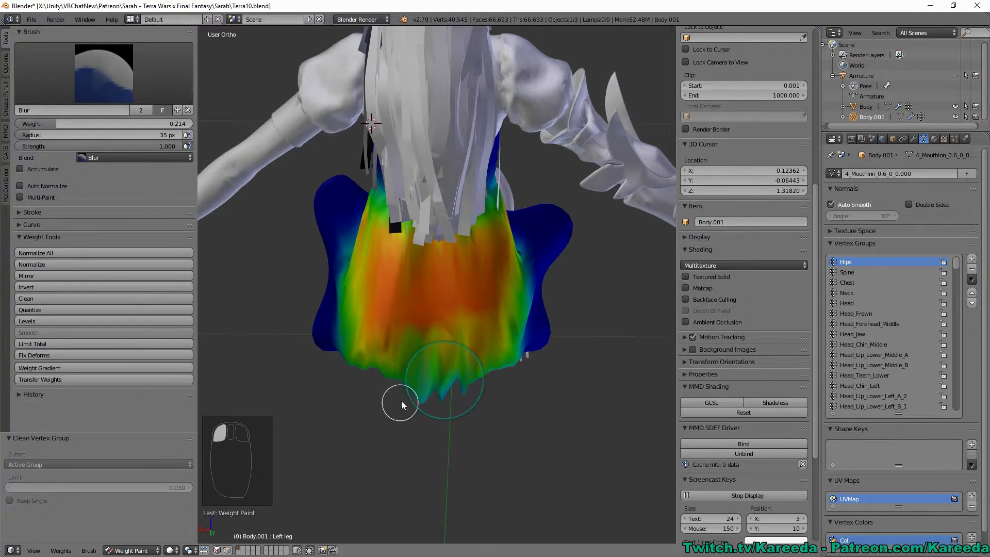
pyautogui.moveTo(461, 391); pyautogui.dragTo(335, 317, button='middle')
pyautogui.moveTo(346, 368)
pyautogui.mouseDown(button='middle')
pyautogui.moveTo(322, 379)
pyautogui.moveTo(298, 431)
pyautogui.moveTo(305, 348)
pyautogui.moveTo(388, 274)
pyautogui.moveTo(443, 308)
pyautogui.moveTo(477, 309)
pyautogui.moveTo(542, 241)
pyautogui.mouseUp(button='middle')
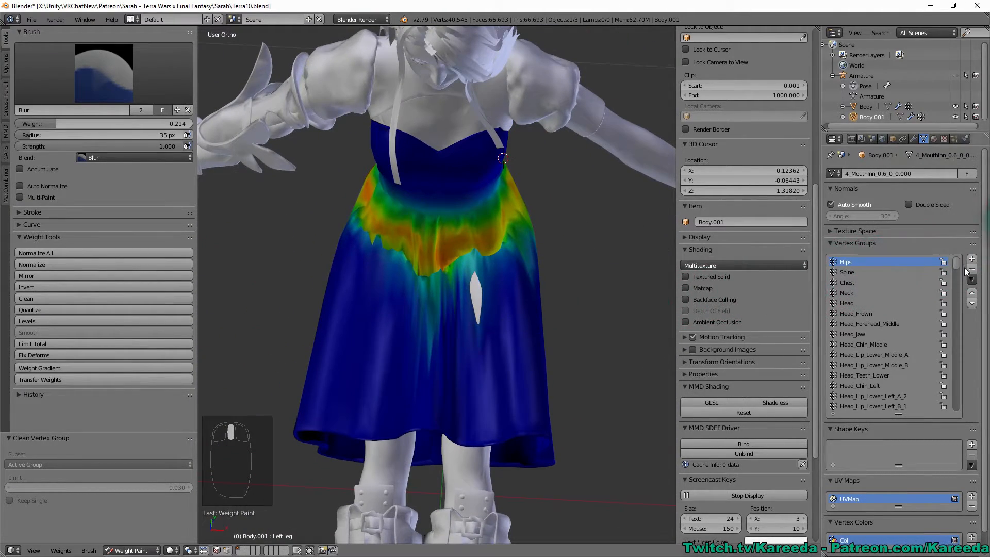
pyautogui.moveTo(954, 269); pyautogui.dragTo(959, 419)
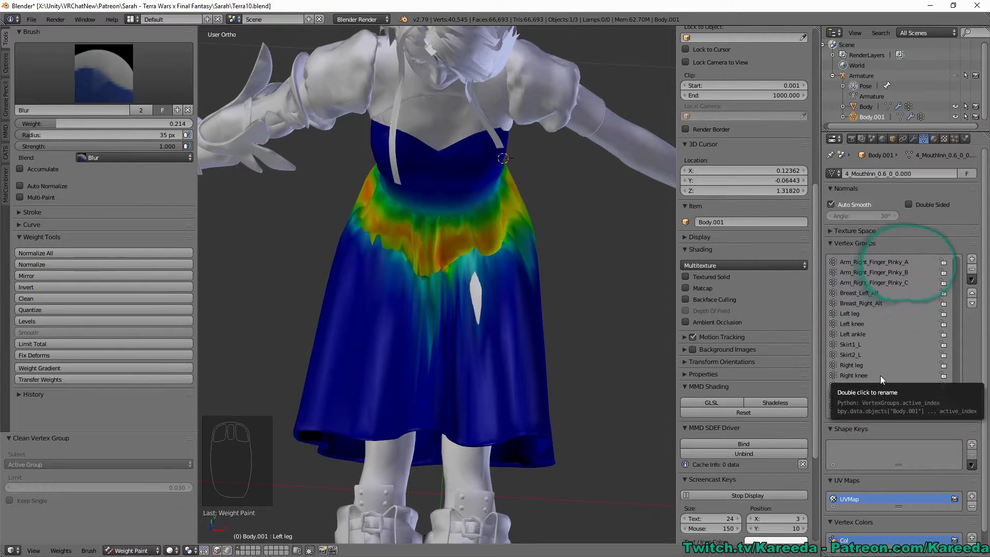
pyautogui.moveTo(634, 304); pyautogui.dragTo(580, 231, button='middle')
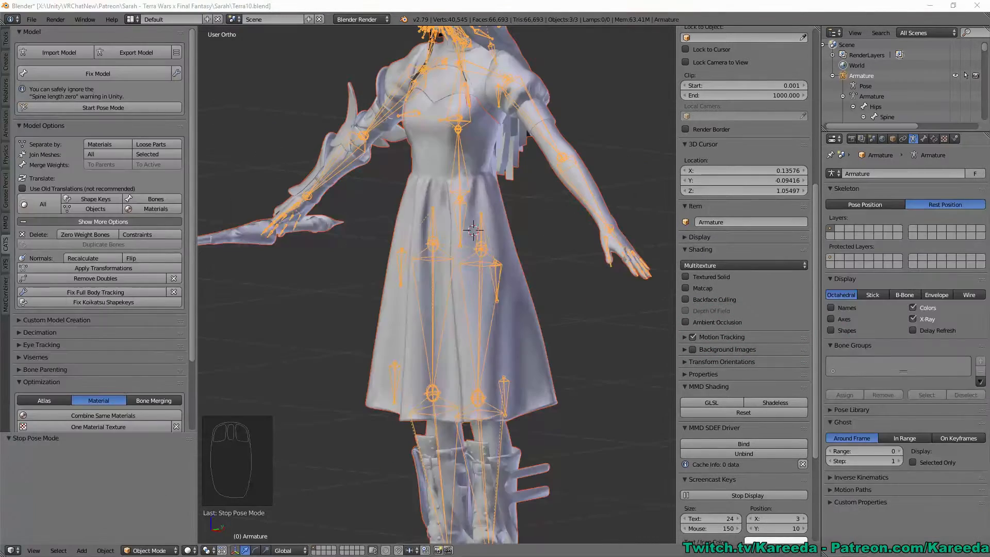
# Enter the armature's Edit Mode and select the Skirt2_L bone together with the left knee bone to examine how they relate
pyautogui.moveTo(533, 264); pyautogui.dragTo(508, 249, button='middle')
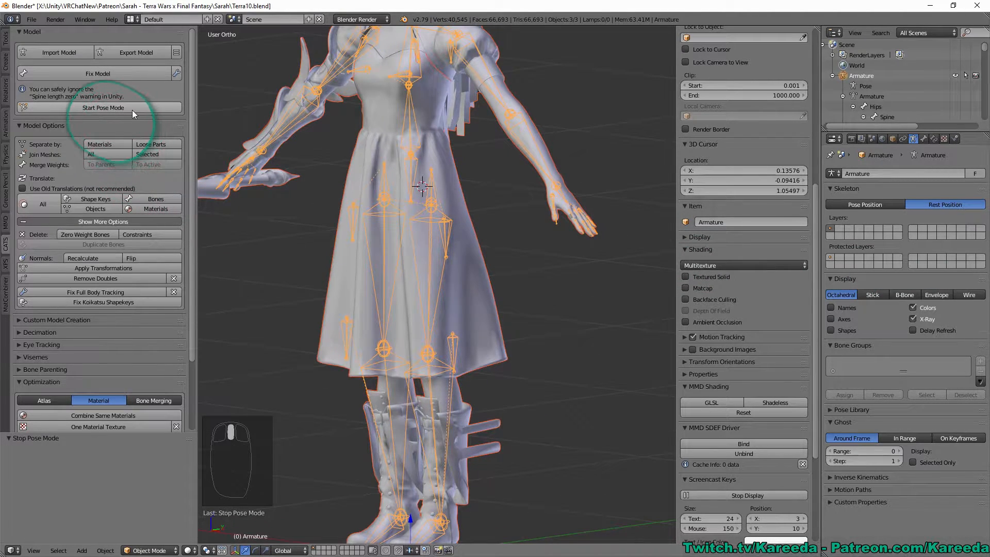
pyautogui.scroll(5, 404, 279)
pyautogui.press('Tab')
pyautogui.rightClick(465, 277)
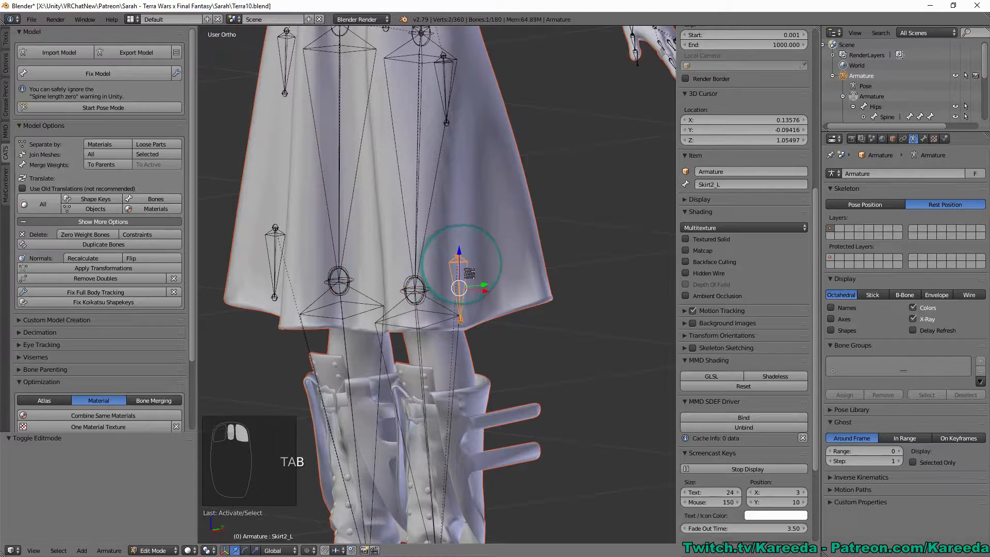
pyautogui.moveTo(463, 276); pyautogui.dragTo(489, 278, button='middle')
pyautogui.keyDown('shift'); pyautogui.rightClick(394, 319); pyautogui.keyUp('shift')
pyautogui.moveTo(400, 323); pyautogui.dragTo(398, 276, button='middle')
# Start Pose Mode and rotate both leg bones forward about -71° around the X axis
pyautogui.click(144, 107)
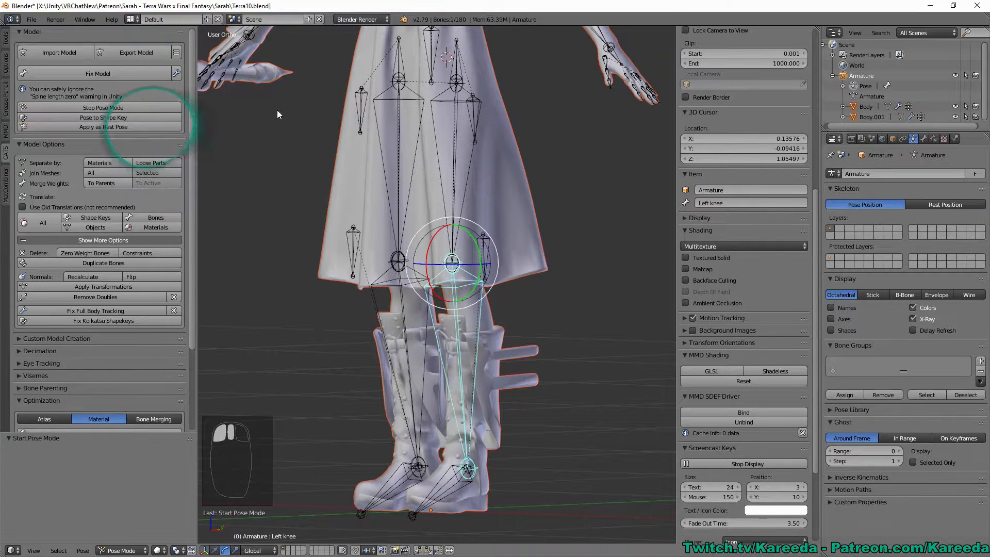
pyautogui.rightClick(454, 63)
pyautogui.keyDown('shift'); pyautogui.rightClick(403, 58); pyautogui.keyUp('shift')
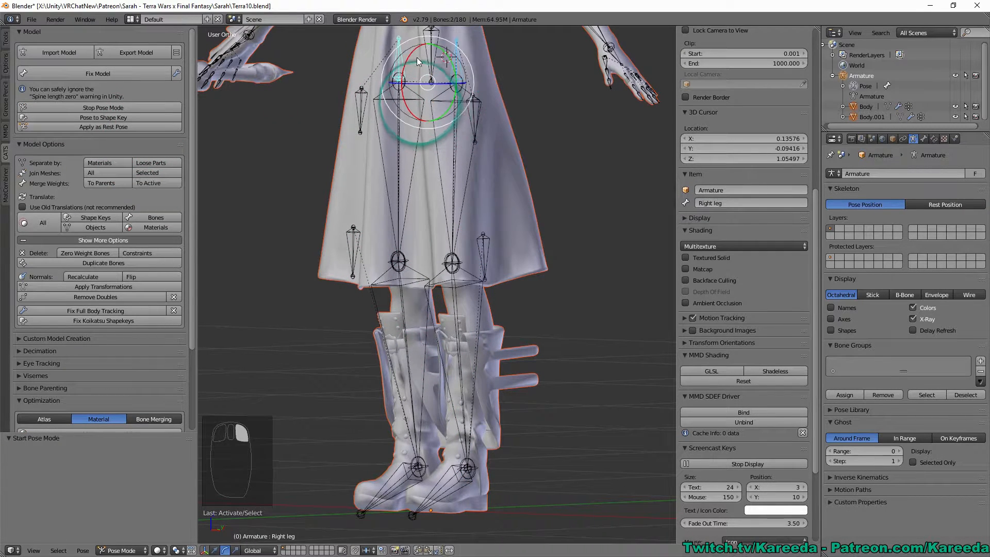
pyautogui.moveTo(416, 52); pyautogui.dragTo(464, 54)
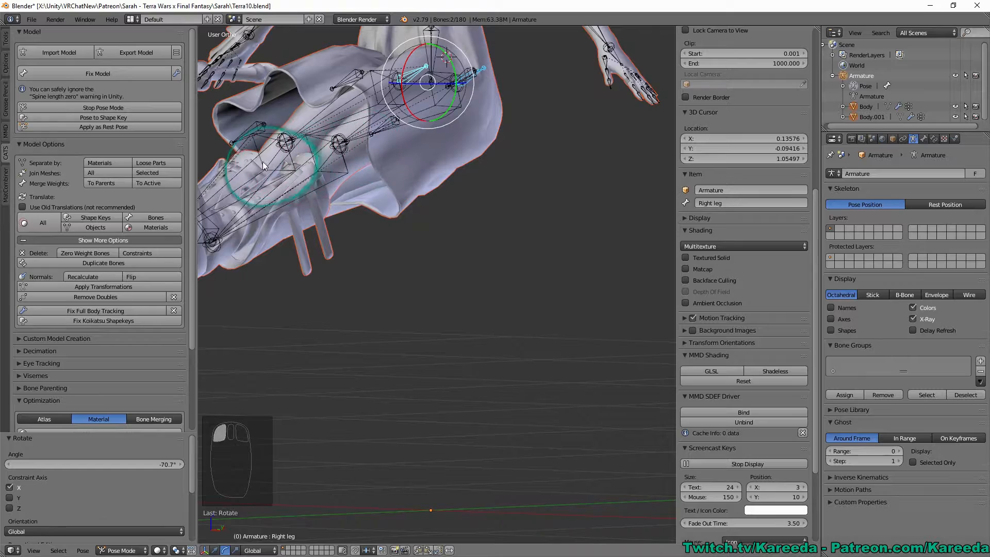
# Rotate both knee bones about 63° around the X axis to complete the seated pose
pyautogui.rightClick(279, 174)
pyautogui.moveTo(280, 174); pyautogui.dragTo(304, 110, button='middle')
pyautogui.moveTo(304, 110); pyautogui.dragTo(285, 142)
# Switch the viewport to MMD Shadeless shading and view the whole seated avatar
pyautogui.scroll(-2, 289, 143)
pyautogui.moveTo(294, 144); pyautogui.dragTo(530, 234, button='middle')
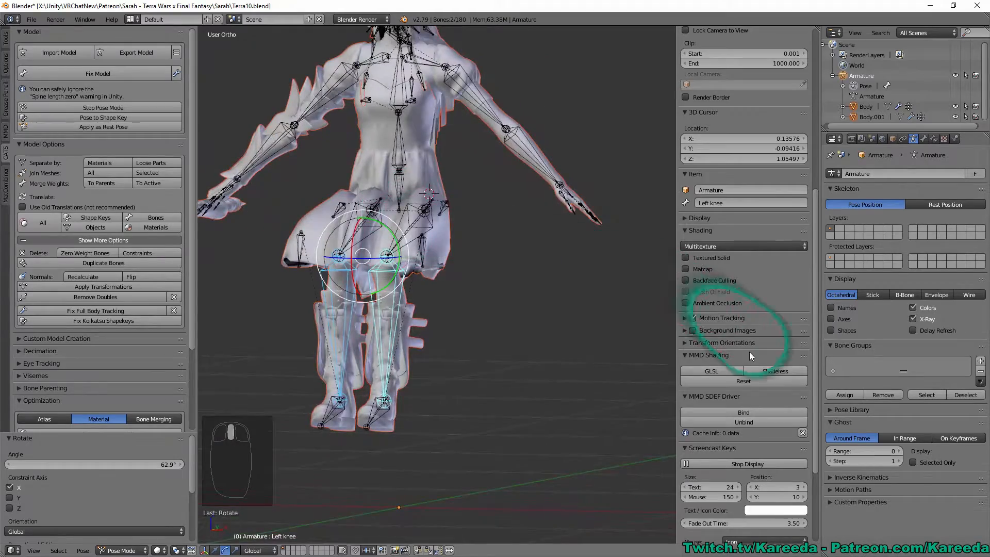
pyautogui.click(756, 369)
pyautogui.moveTo(554, 274)
pyautogui.mouseDown(button='middle')
pyautogui.moveTo(584, 280)
pyautogui.moveTo(594, 351)
pyautogui.moveTo(534, 329)
pyautogui.moveTo(455, 328)
pyautogui.moveTo(580, 342)
pyautogui.moveTo(510, 344)
pyautogui.moveTo(553, 344)
pyautogui.mouseUp(button='middle')
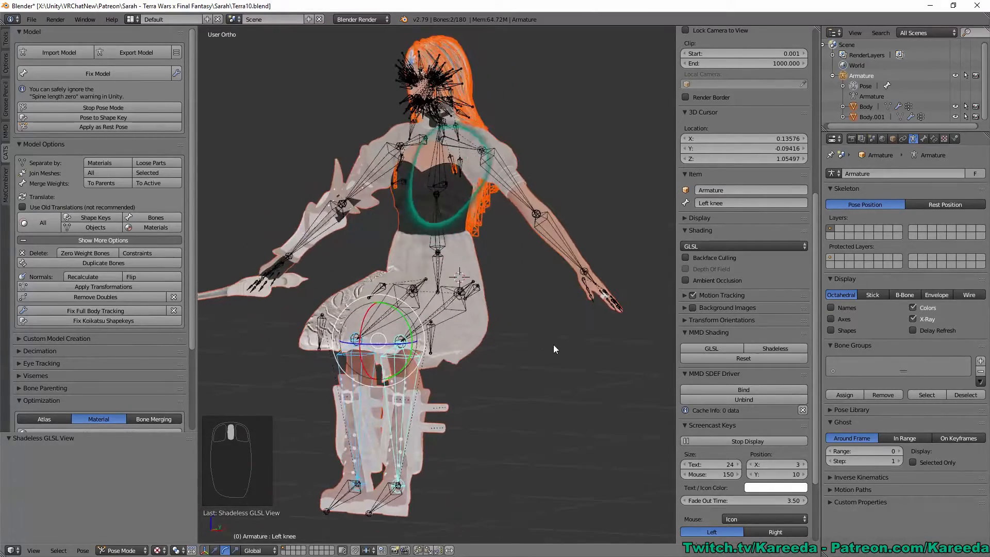
# End the seated pose test by leaving Pose Mode on the avatar's armature
pyautogui.click(114, 107)
pyautogui.moveTo(325, 135); pyautogui.dragTo(470, 223, button='middle')
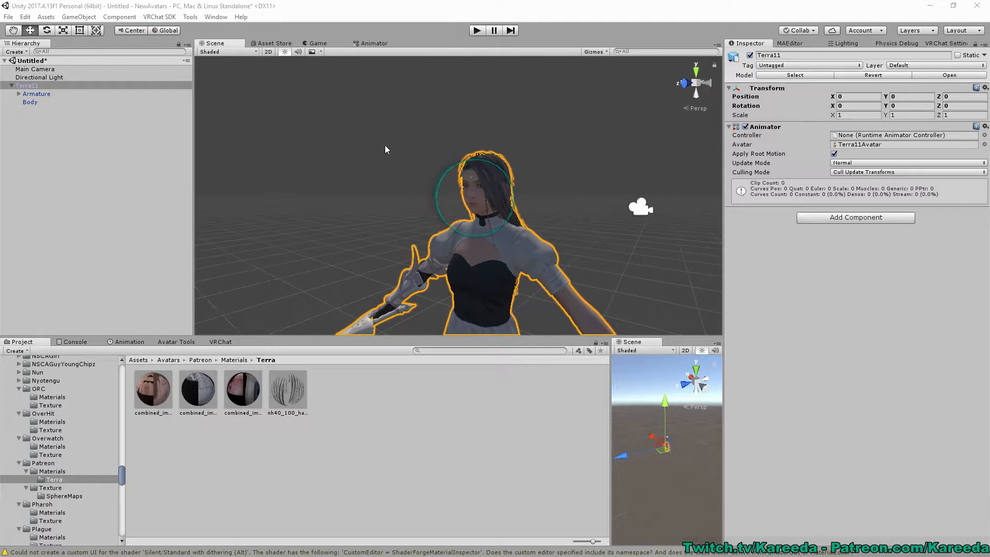
# Switch to Unity and add a Dynamic Bone component to Terra11 with an update rate of 30
pyautogui.moveTo(385, 146); pyautogui.dragTo(344, 149, button='middle')
pyautogui.press('f')
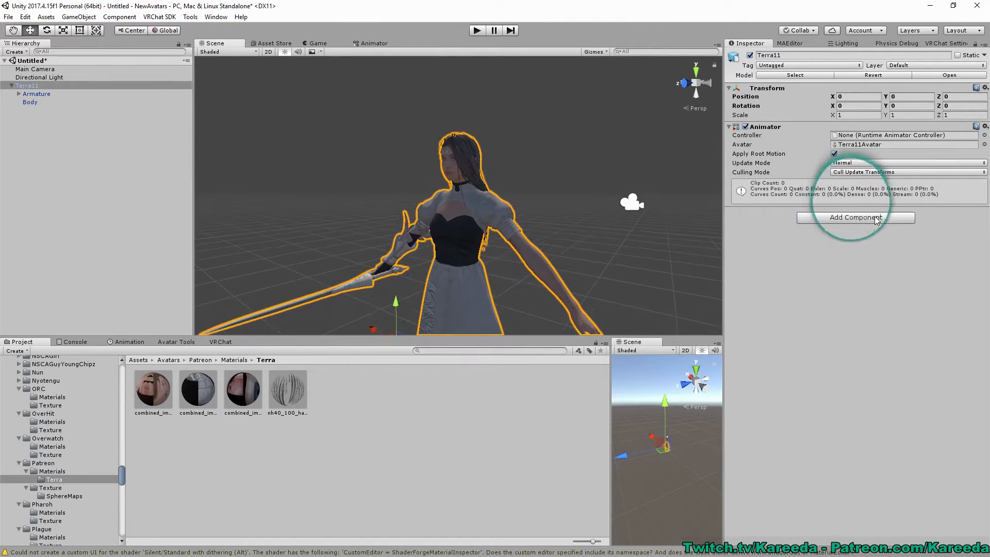
pyautogui.click(871, 218)
pyautogui.write('dyn')
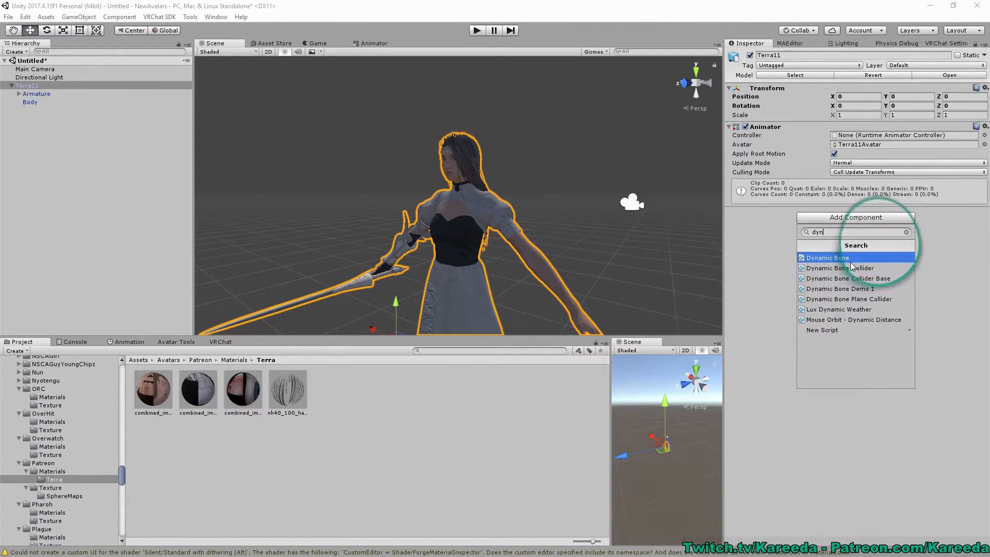
pyautogui.click(846, 257)
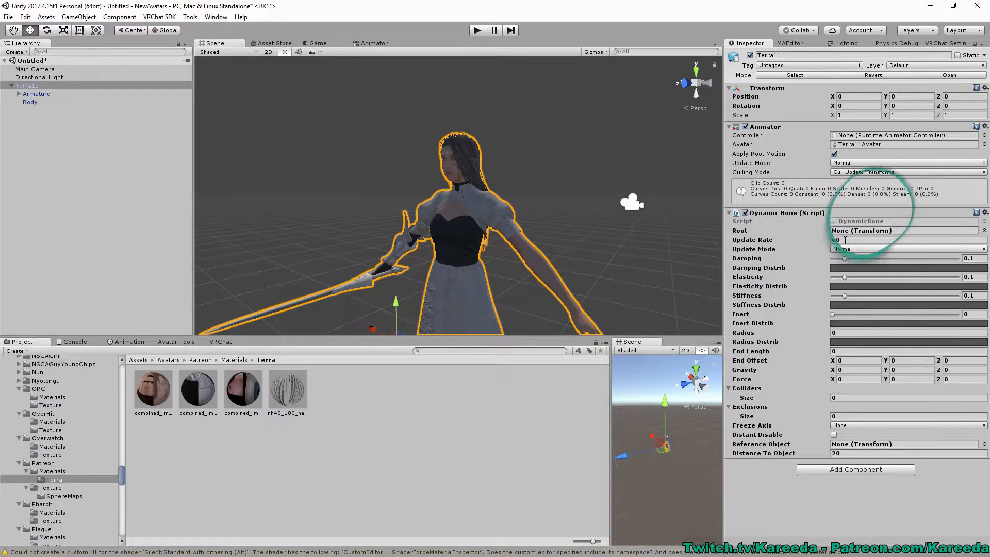
pyautogui.click(846, 239)
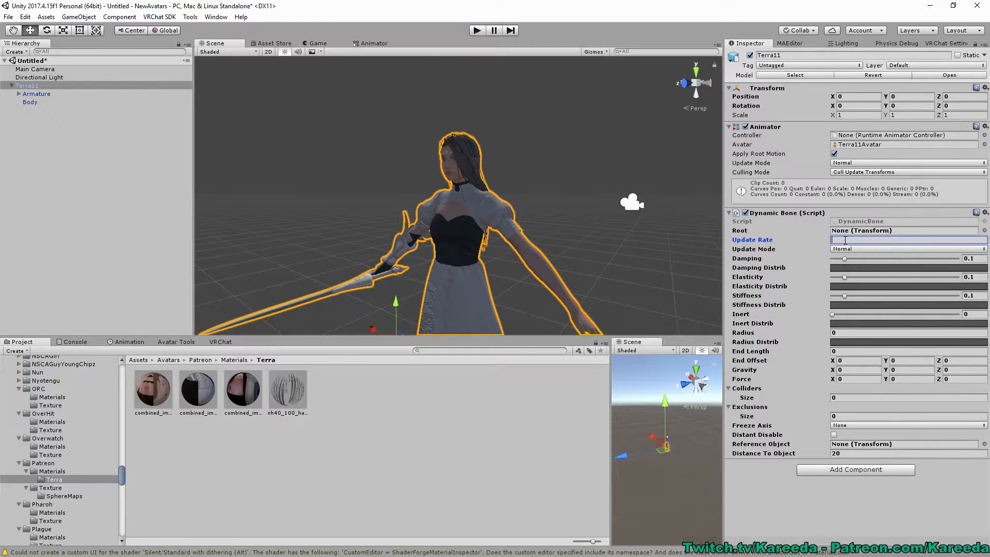
pyautogui.write('60')
pyautogui.write('30')
# Set the Dynamic Bone's damping to 0.5, stiffness and inert to 0.9, and enable Distant Disable with a distance of 15
pyautogui.scroll(4, 639, 169)
pyautogui.moveTo(608, 172); pyautogui.dragTo(583, 230, button='middle')
pyautogui.scroll(4, 582, 230)
pyautogui.scroll(-4, 583, 230)
pyautogui.keyDown('alt'); pyautogui.moveTo(582, 230); pyautogui.dragTo(549, 182); pyautogui.keyUp('alt')
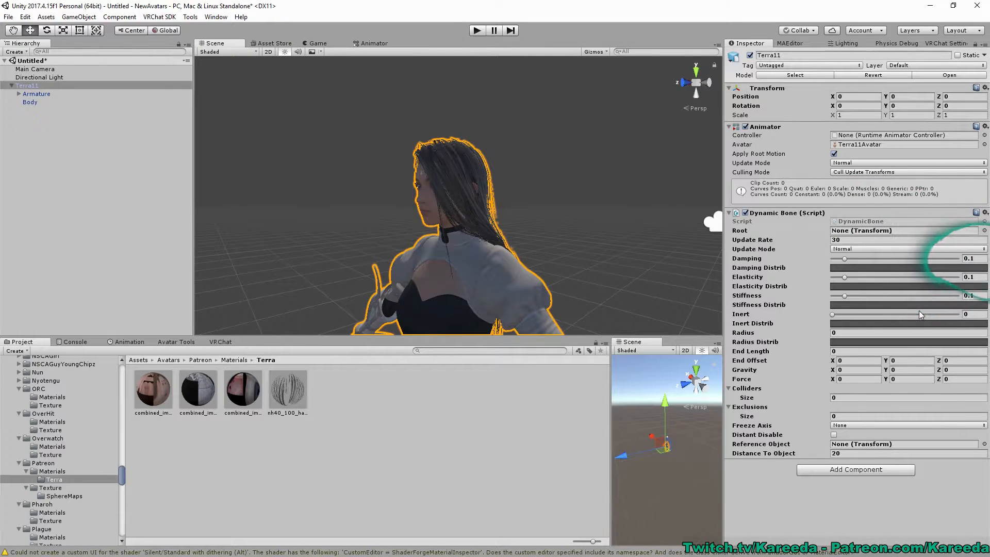
pyautogui.click(977, 259)
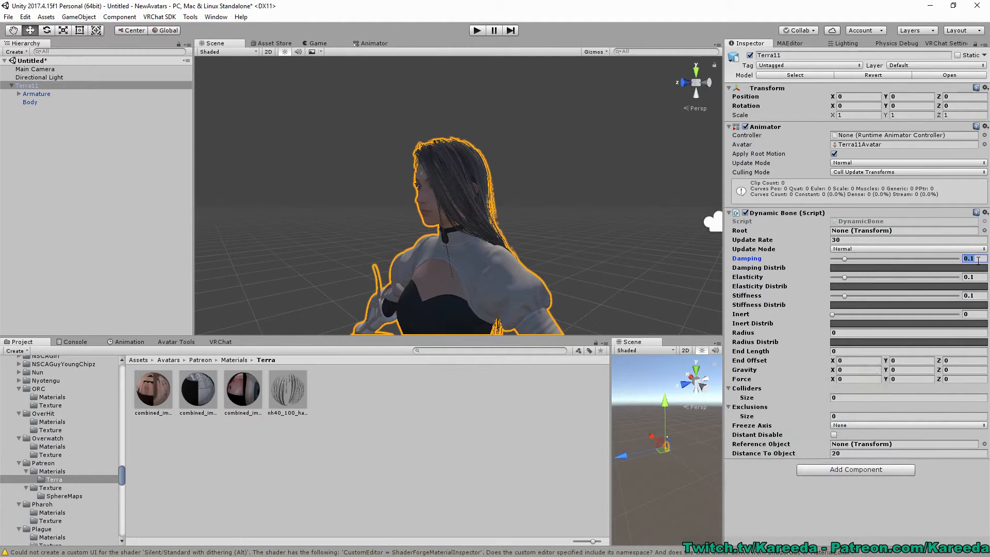
pyautogui.write('5')
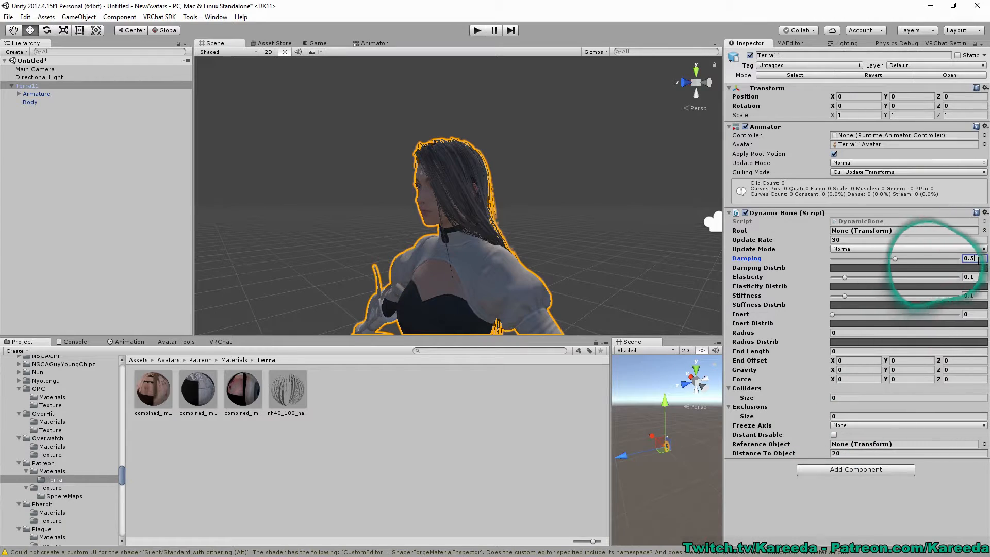
pyautogui.click(976, 294)
pyautogui.write('0.9')
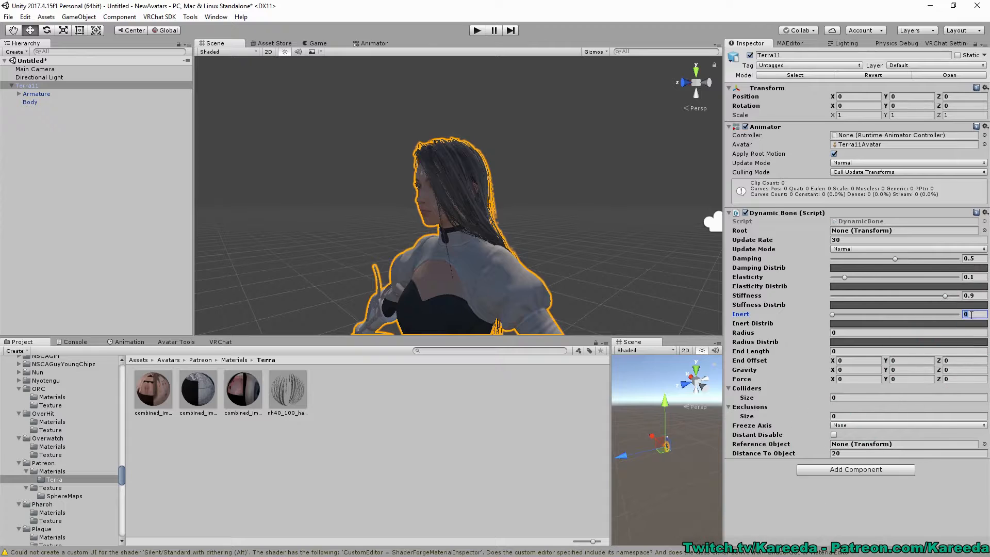
pyautogui.click(971, 314)
pyautogui.write('0.9')
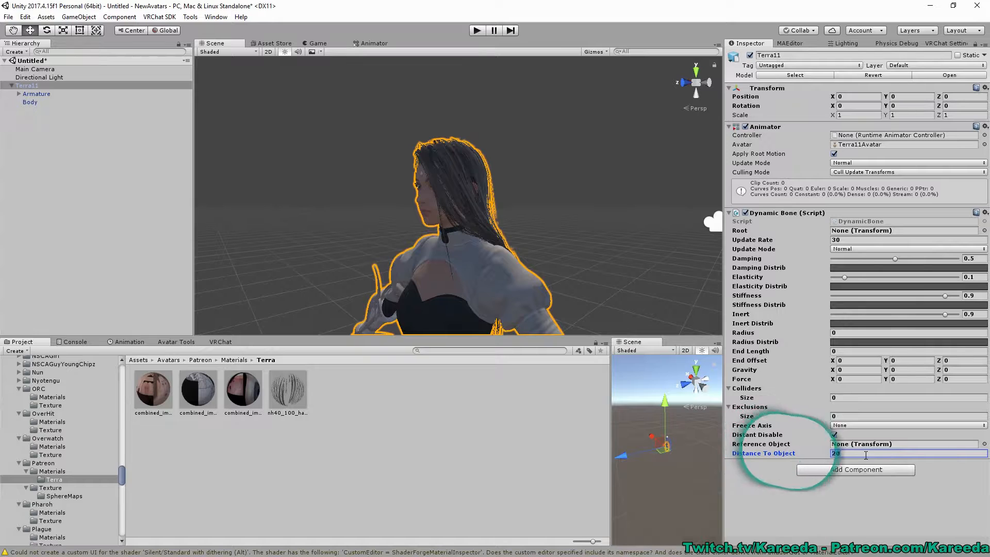
pyautogui.write('15')
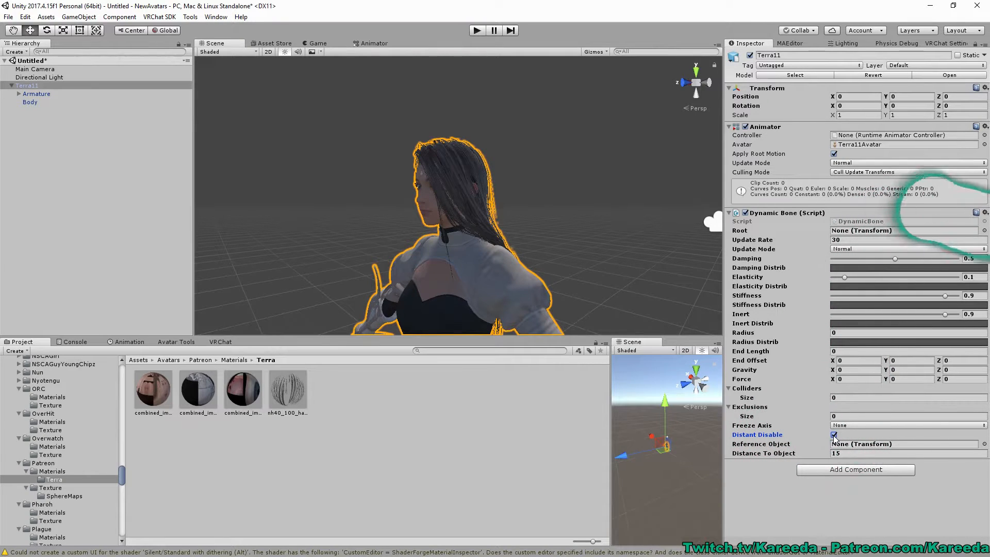
# Expand the whole armature hierarchy and assign Root_Hair_Lock_Left_4 as the Dynamic Bone's root
pyautogui.keyDown('alt'); pyautogui.click(19, 93); pyautogui.keyUp('alt')
pyautogui.scroll(-10, 103, 196)
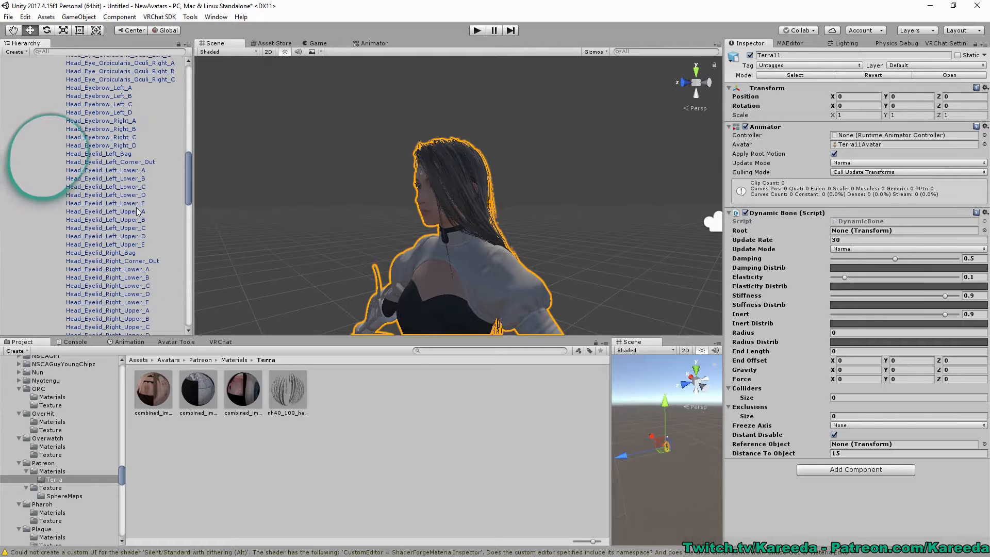
pyautogui.scroll(-12, 190, 199)
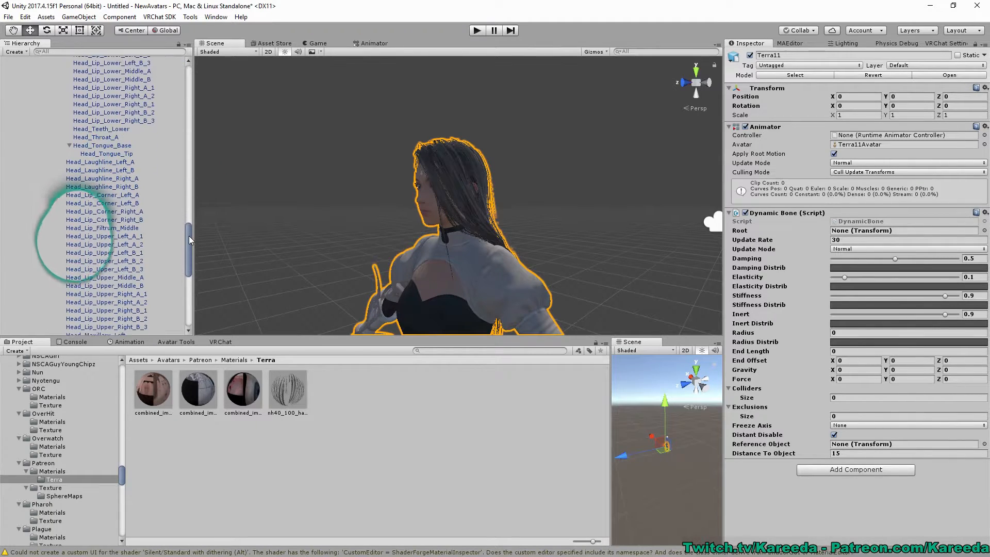
pyautogui.moveTo(188, 236); pyautogui.dragTo(194, 271)
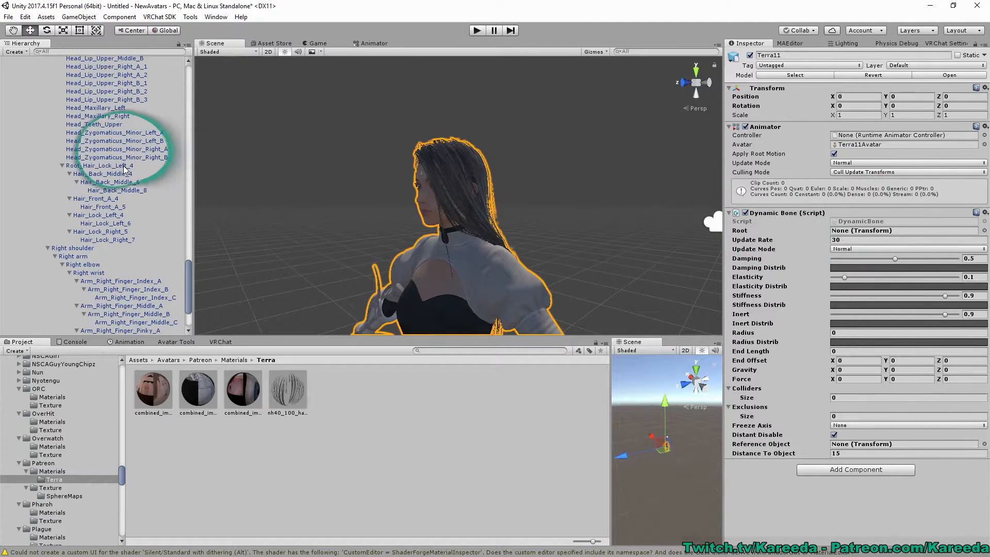
pyautogui.moveTo(76, 168); pyautogui.dragTo(854, 233)
# Set the hair Dynamic Bone's radius to 0.02
pyautogui.scroll(4, 552, 194)
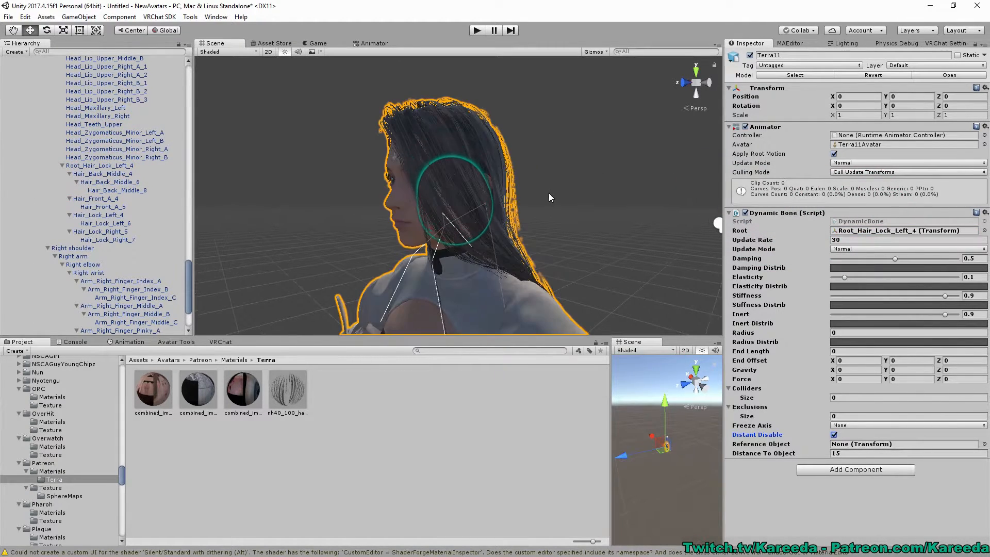
pyautogui.moveTo(549, 193); pyautogui.dragTo(529, 156, button='middle')
pyautogui.click(852, 333)
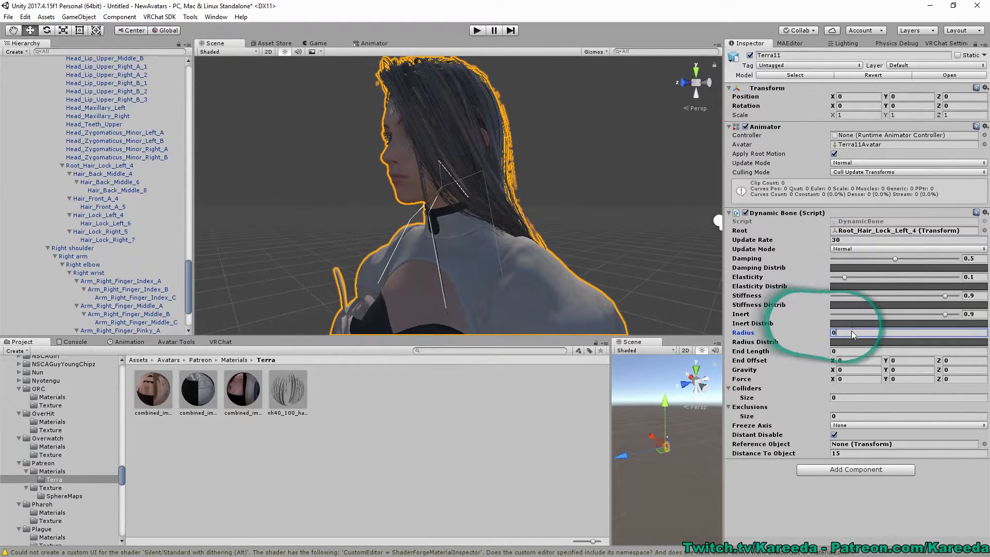
pyautogui.write('0.0')
pyautogui.press('BackSpace')
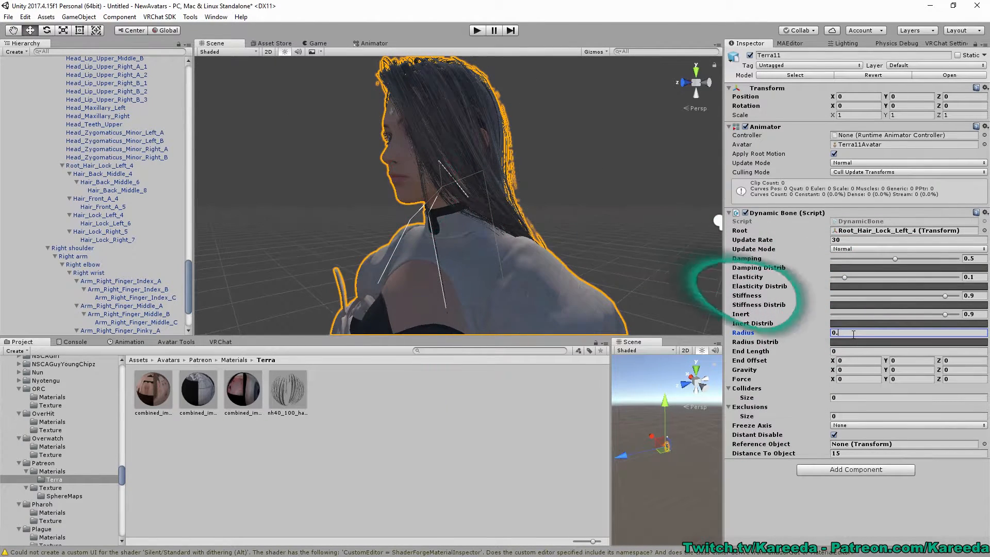
pyautogui.write('1')
pyautogui.press('BackSpace')
pyautogui.write('02')
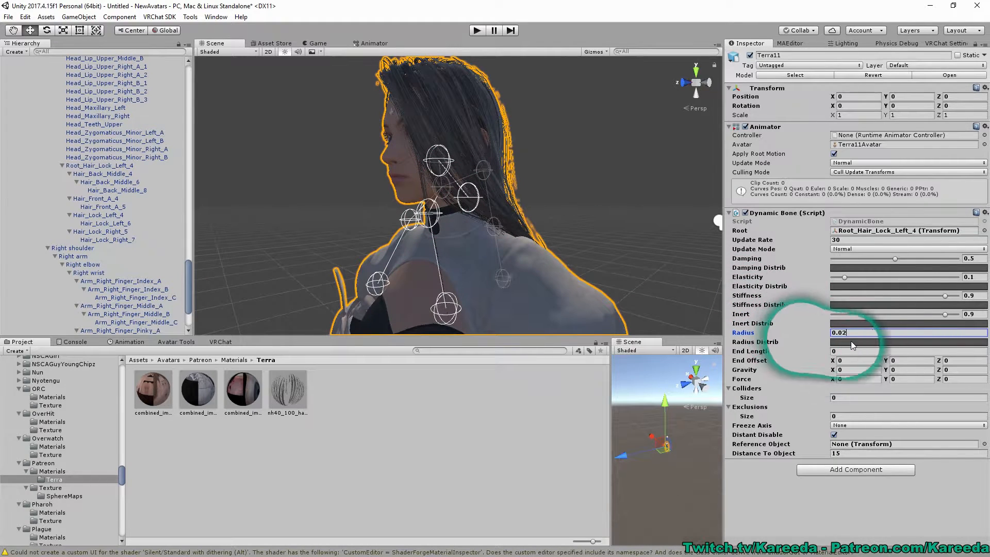
# Apply the preset curve that rises steeply and flattens towards the end to the Dynamic Bone's radius distribution
pyautogui.click(851, 342)
pyautogui.click(657, 485)
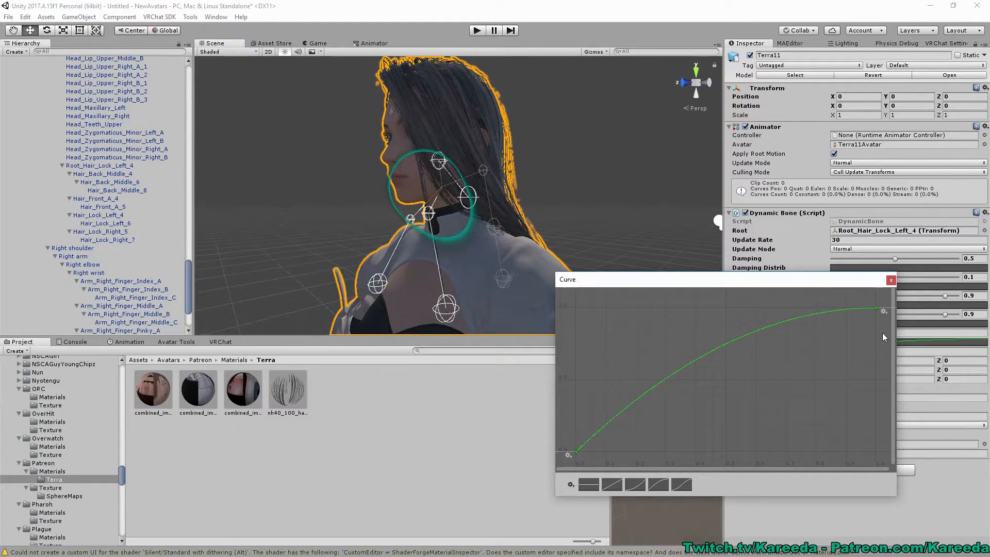
pyautogui.click(890, 280)
# Examine the size and placement of the hair bones' collision spheres around the head and shoulders from several sides
pyautogui.moveTo(508, 210)
pyautogui.mouseDown(button='middle')
pyautogui.moveTo(537, 223)
pyautogui.moveTo(457, 214)
pyautogui.moveTo(497, 222)
pyautogui.mouseUp(button='middle')
pyautogui.scroll(-5, 457, 215)
pyautogui.scroll(5, 464, 227)
pyautogui.scroll(-4, 442, 234)
pyautogui.moveTo(442, 234); pyautogui.dragTo(499, 228, button='right')
pyautogui.moveTo(499, 225); pyautogui.dragTo(578, 230, button='middle')
pyautogui.scroll(4, 543, 233)
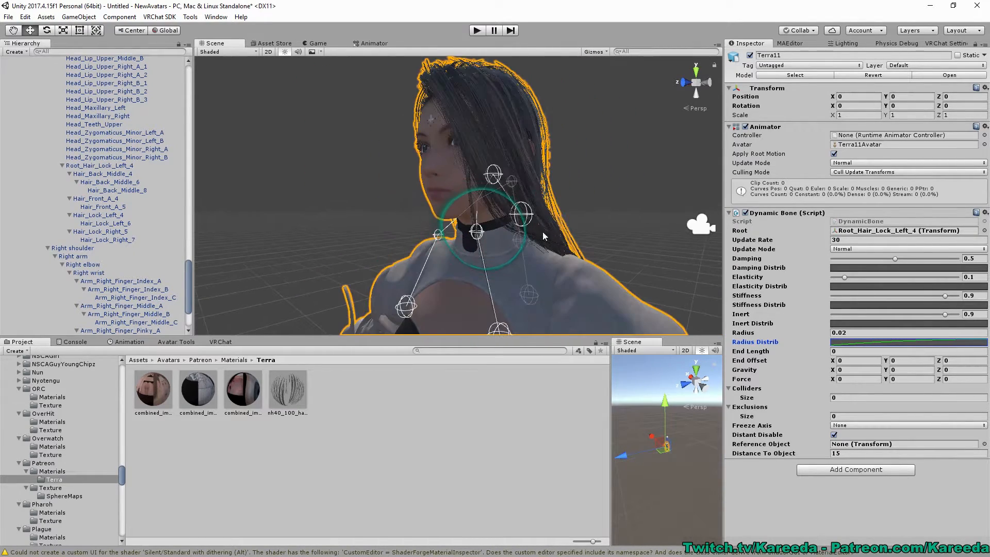
pyautogui.moveTo(500, 201); pyautogui.dragTo(598, 190, button='right')
pyautogui.scroll(-5, 598, 190)
pyautogui.scroll(3, 464, 192)
pyautogui.moveTo(459, 192); pyautogui.dragTo(490, 160, button='middle')
pyautogui.scroll(2, 520, 186)
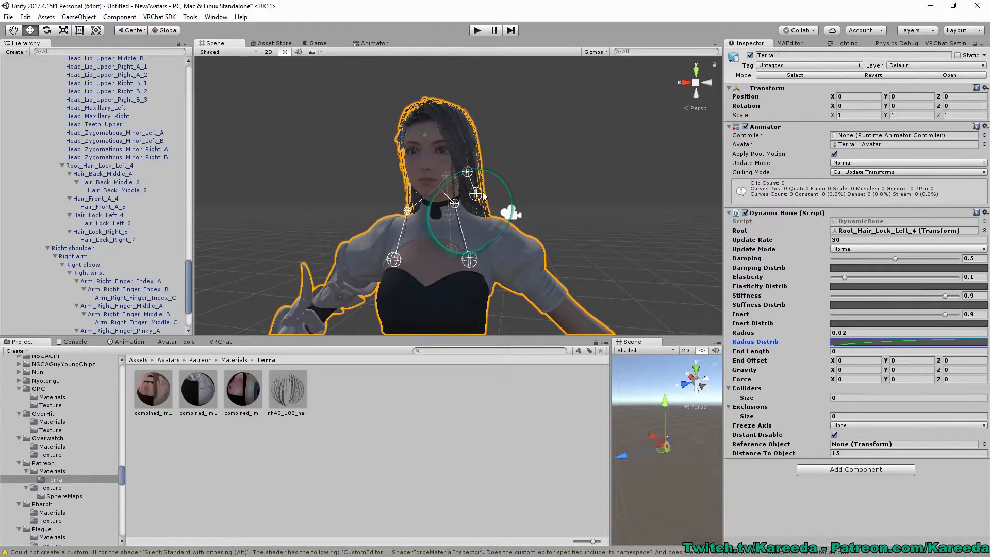
pyautogui.moveTo(457, 178); pyautogui.dragTo(528, 178, button='middle')
pyautogui.keyDown('alt'); pyautogui.moveTo(528, 178); pyautogui.dragTo(464, 195); pyautogui.keyUp('alt')
pyautogui.moveTo(464, 195); pyautogui.dragTo(416, 209, button='middle')
pyautogui.scroll(3, 416, 208)
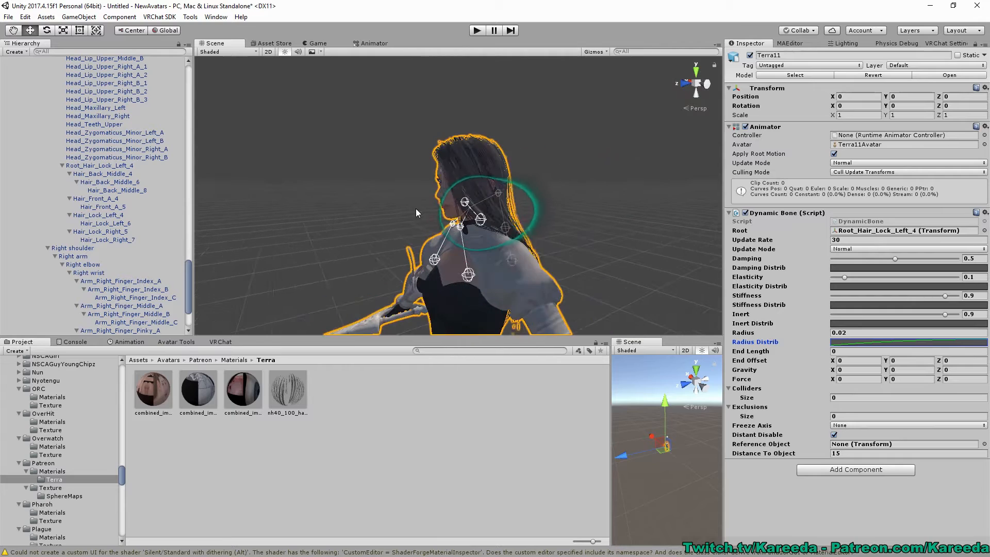
pyautogui.keyDown('alt'); pyautogui.moveTo(415, 208); pyautogui.dragTo(469, 207); pyautogui.keyUp('alt')
pyautogui.moveTo(469, 208); pyautogui.dragTo(406, 203, button='middle')
pyautogui.scroll(5, 408, 203)
pyautogui.keyDown('alt'); pyautogui.moveTo(497, 205); pyautogui.dragTo(581, 191); pyautogui.keyUp('alt')
pyautogui.scroll(-5, 577, 191)
pyautogui.moveTo(523, 197); pyautogui.dragTo(545, 269, button='middle')
pyautogui.scroll(-5, 547, 207)
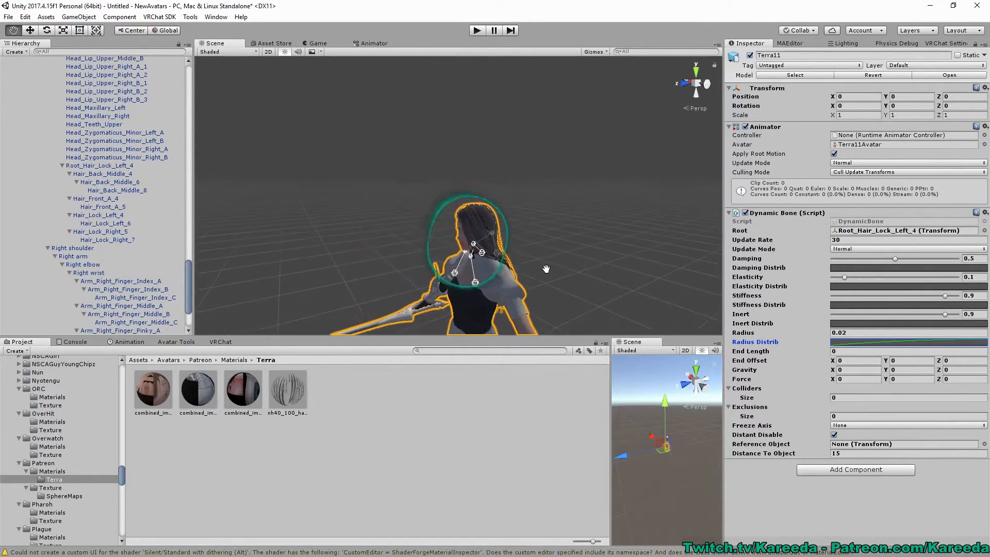
pyautogui.moveTo(545, 227); pyautogui.dragTo(560, 182, button='middle')
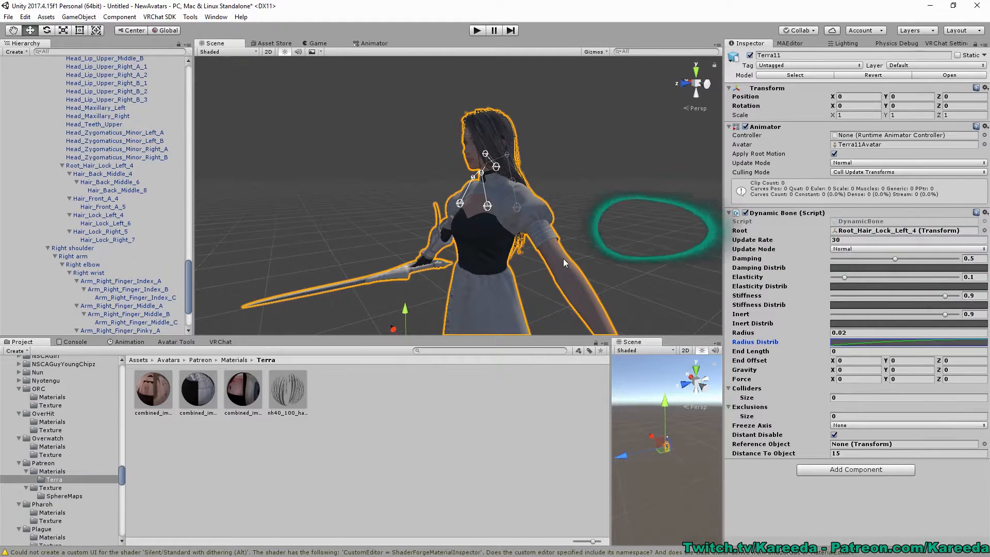
pyautogui.moveTo(563, 261); pyautogui.dragTo(598, 243, button='right')
pyautogui.moveTo(598, 244); pyautogui.dragTo(632, 261, button='middle')
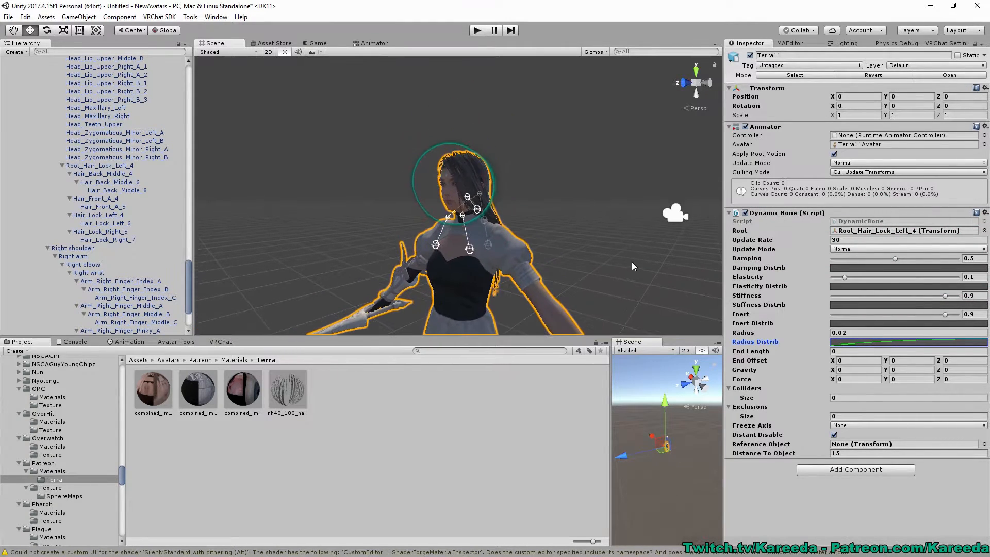
pyautogui.scroll(5, 633, 262)
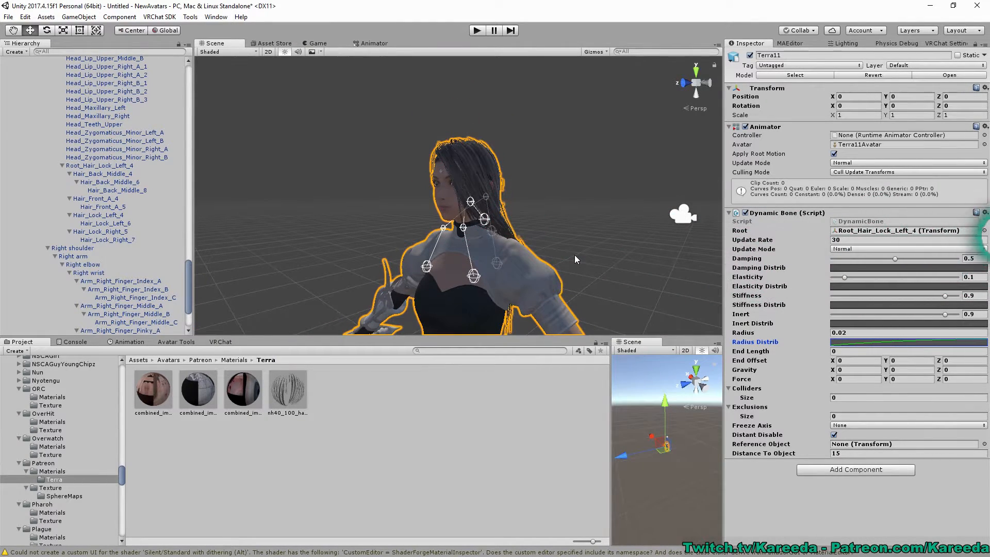
# Start Play mode, return to the Scene view and shift the Body mesh along X to try the hair physics
pyautogui.click(477, 31)
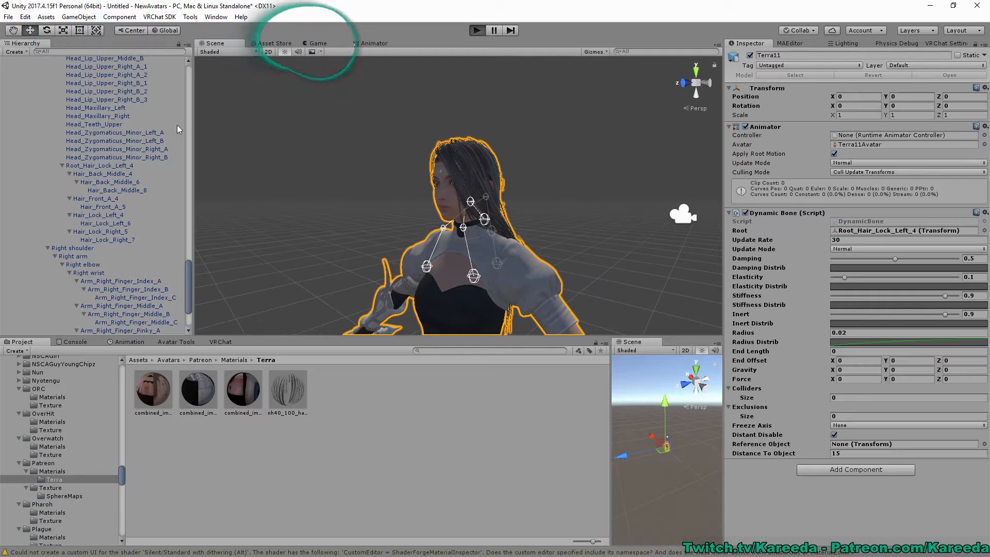
pyautogui.click(215, 44)
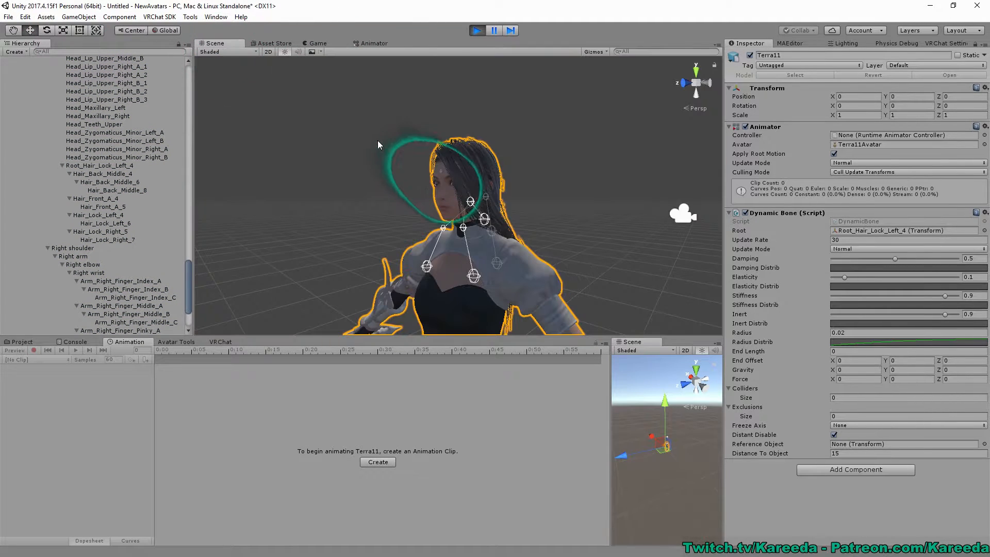
pyautogui.scroll(-3, 446, 213)
pyautogui.click(446, 232)
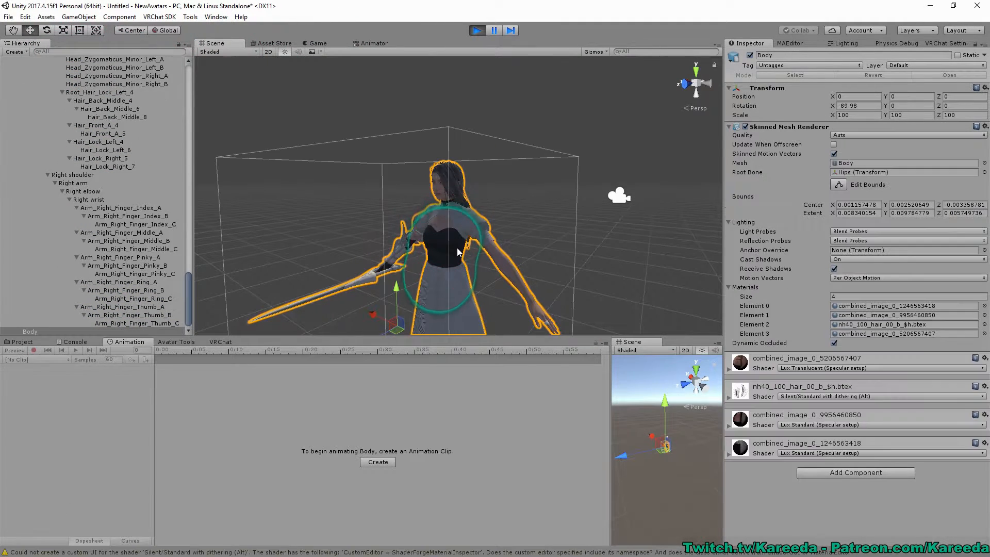
pyautogui.moveTo(381, 235); pyautogui.dragTo(444, 270, button='right')
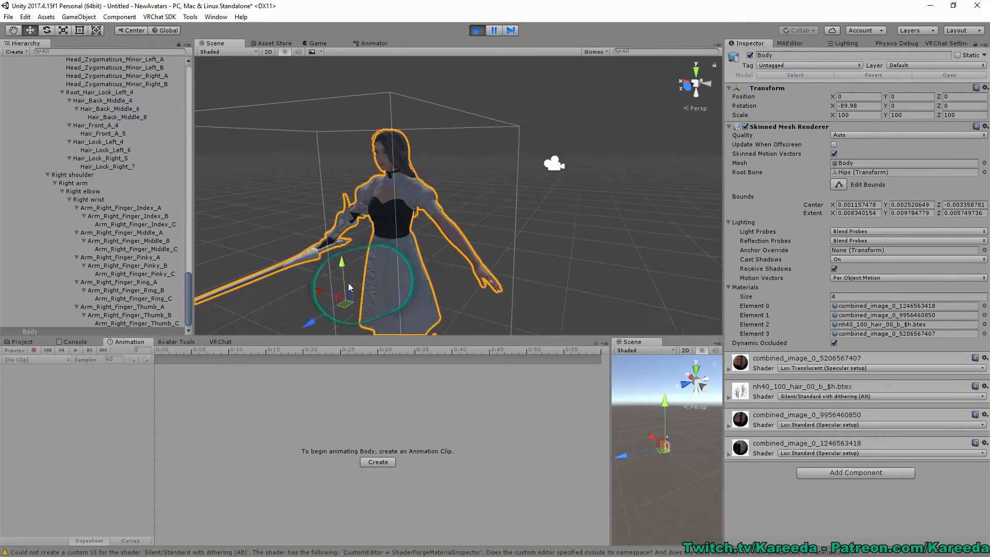
pyautogui.scroll(15, 132, 180)
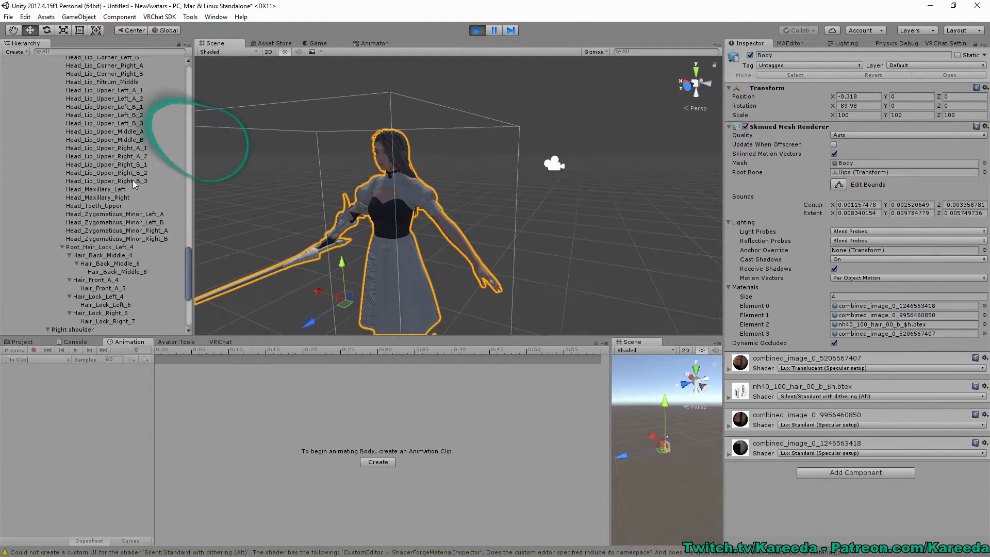
# Select the Terra11 root and move it around during play to check the hair's motion from behind and the side
pyautogui.click(42, 86)
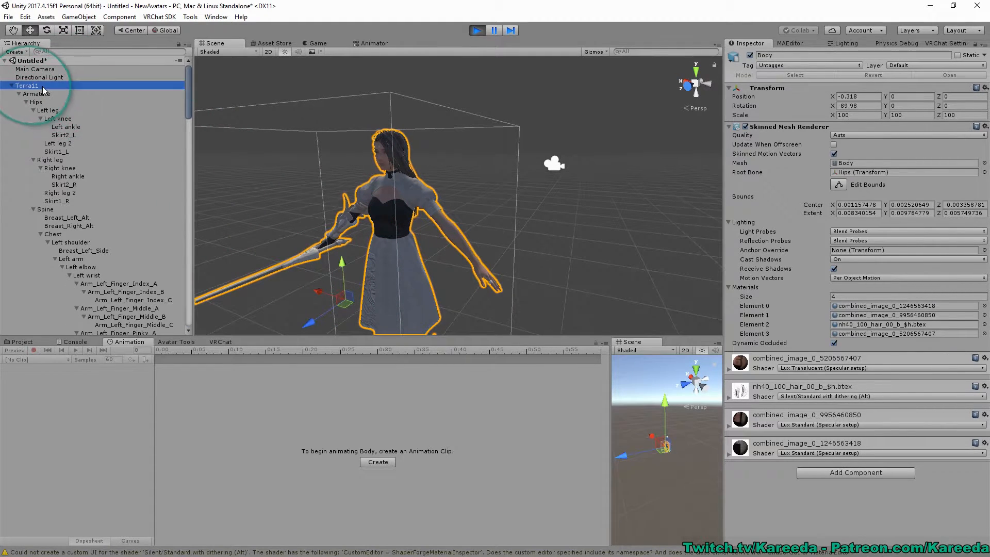
pyautogui.moveTo(360, 296); pyautogui.dragTo(324, 283)
pyautogui.scroll(3, 503, 271)
pyautogui.moveTo(503, 271); pyautogui.dragTo(351, 247, button='right')
pyautogui.moveTo(530, 208); pyautogui.dragTo(242, 188, button='middle')
pyautogui.moveTo(392, 211); pyautogui.dragTo(247, 219, button='right')
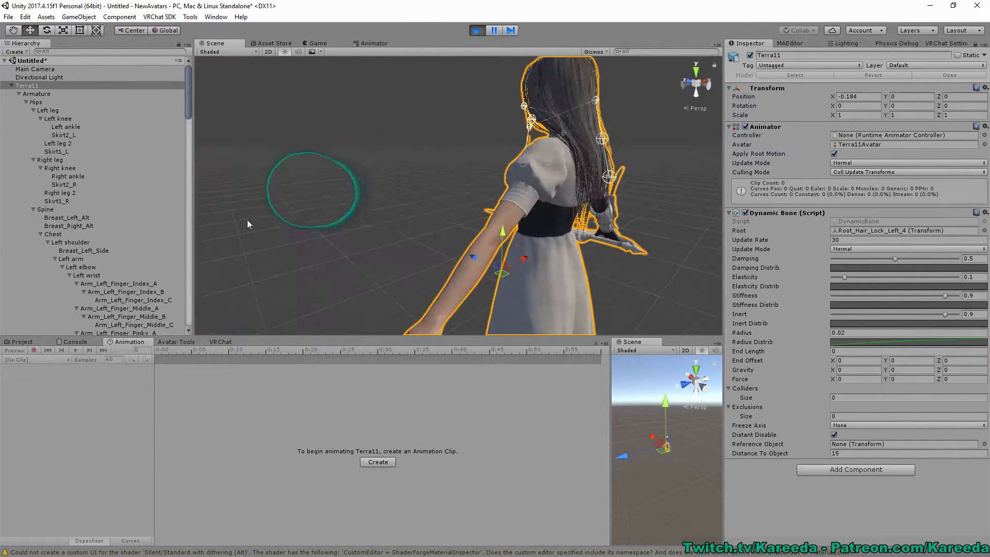
pyautogui.scroll(-3, 361, 219)
pyautogui.moveTo(421, 220); pyautogui.dragTo(294, 216, button='middle')
pyautogui.scroll(3, 309, 225)
pyautogui.moveTo(387, 259)
pyautogui.mouseDown()
pyautogui.moveTo(432, 246)
pyautogui.moveTo(338, 270)
pyautogui.moveTo(447, 255)
pyautogui.moveTo(317, 273)
pyautogui.moveTo(404, 251)
pyautogui.mouseUp()
pyautogui.moveTo(476, 256); pyautogui.dragTo(356, 253, button='right')
pyautogui.moveTo(511, 245); pyautogui.dragTo(399, 242, button='middle')
pyautogui.moveTo(461, 269); pyautogui.dragTo(427, 287)
# Lower the hair's inert to about 0.794 and stiffness to about 0.802, and copy the Dynamic Bone component
pyautogui.click(933, 314)
pyautogui.click(933, 296)
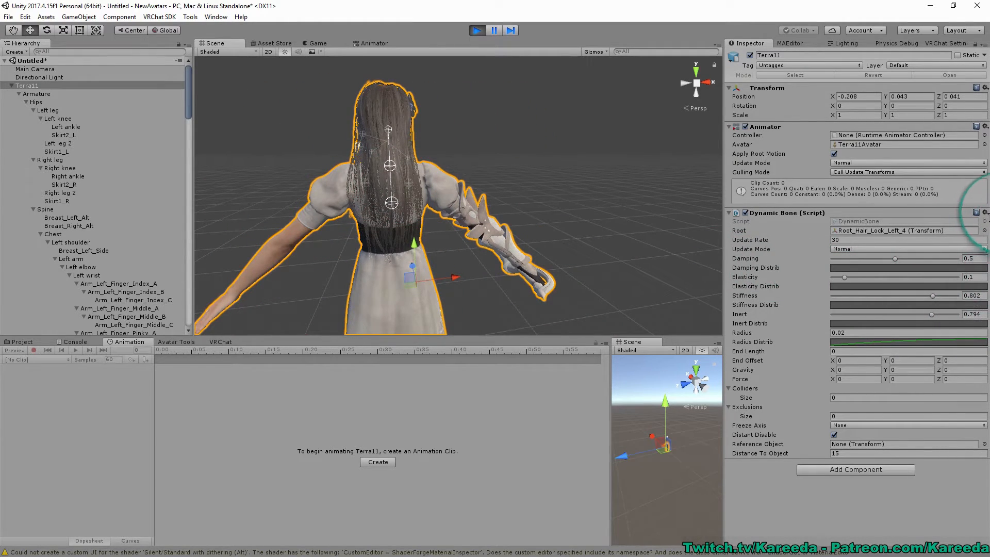
pyautogui.click(985, 213)
pyautogui.click(943, 273)
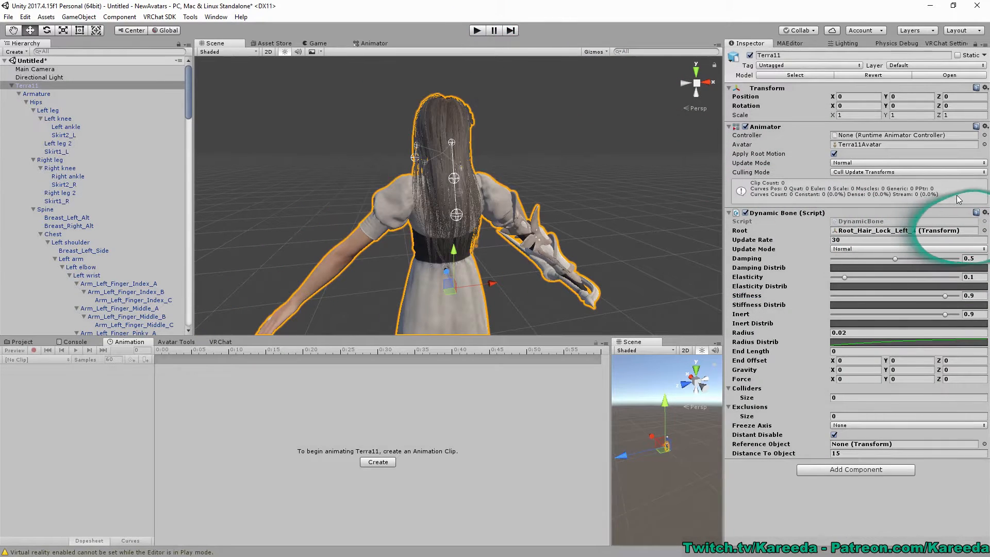
pyautogui.click(983, 212)
pyautogui.click(923, 283)
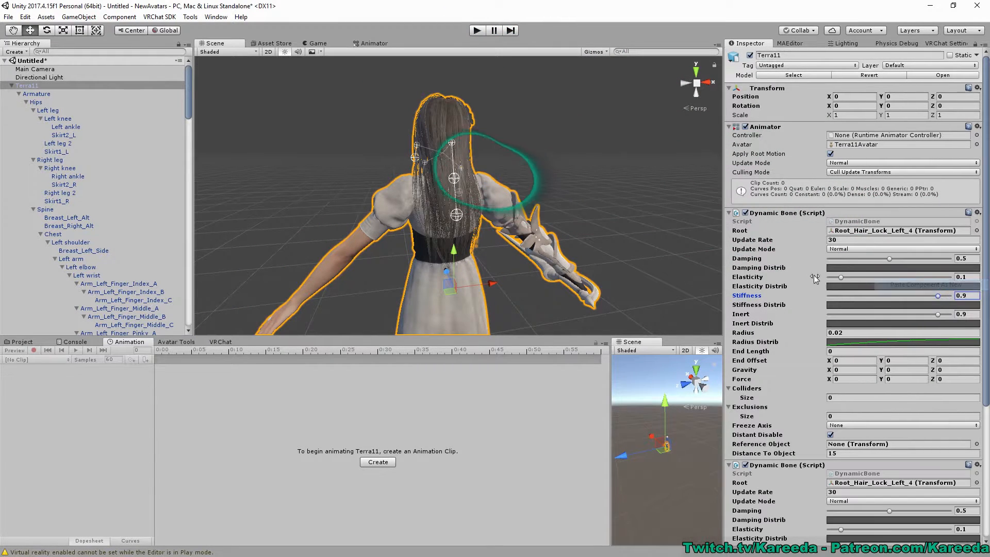
pyautogui.click(977, 213)
pyautogui.click(948, 239)
# Paste the copied values onto the hair's existing Dynamic Bone component, with stiffness 0.802 and inert 0.794
pyautogui.click(985, 213)
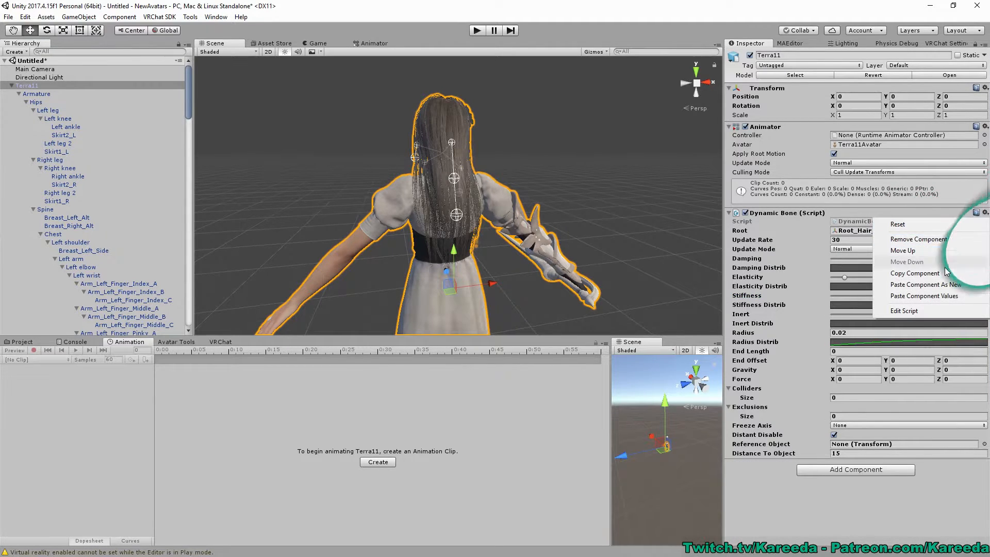
pyautogui.click(926, 296)
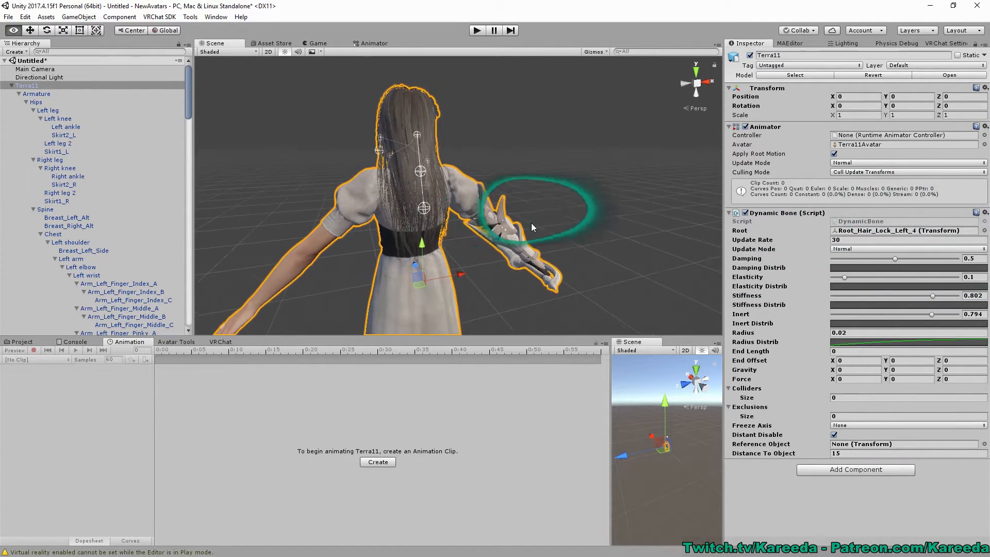
# Paste the copied Dynamic Bone as a new component on Terra11 and assign the Left leg bone as its root
pyautogui.click(19, 94)
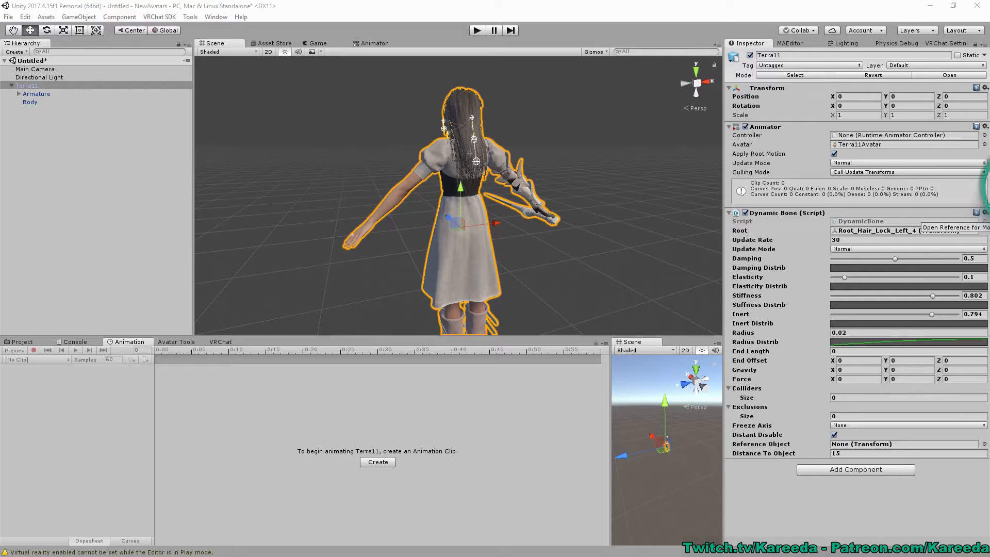
pyautogui.click(983, 213)
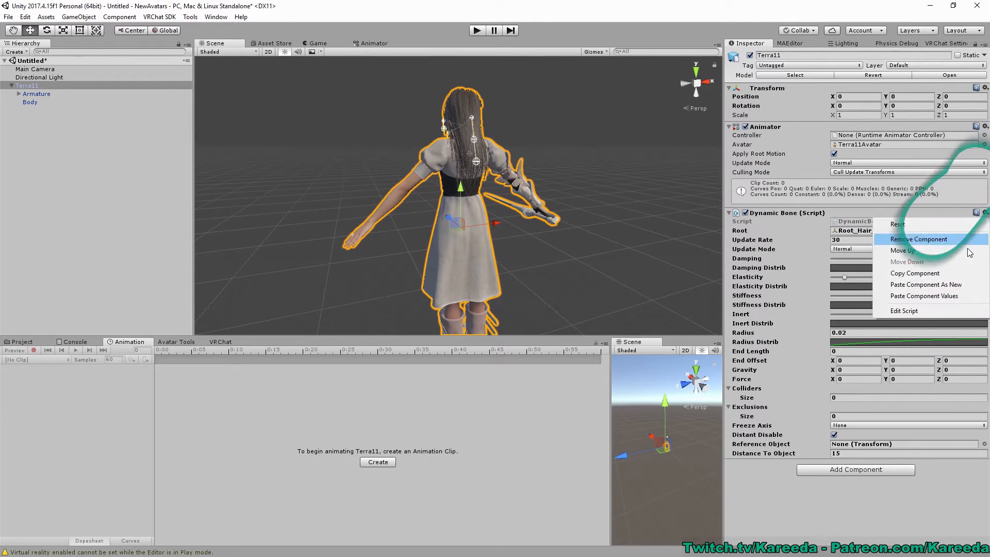
pyautogui.click(949, 285)
pyautogui.scroll(-3, 900, 345)
pyautogui.scroll(-3, 892, 365)
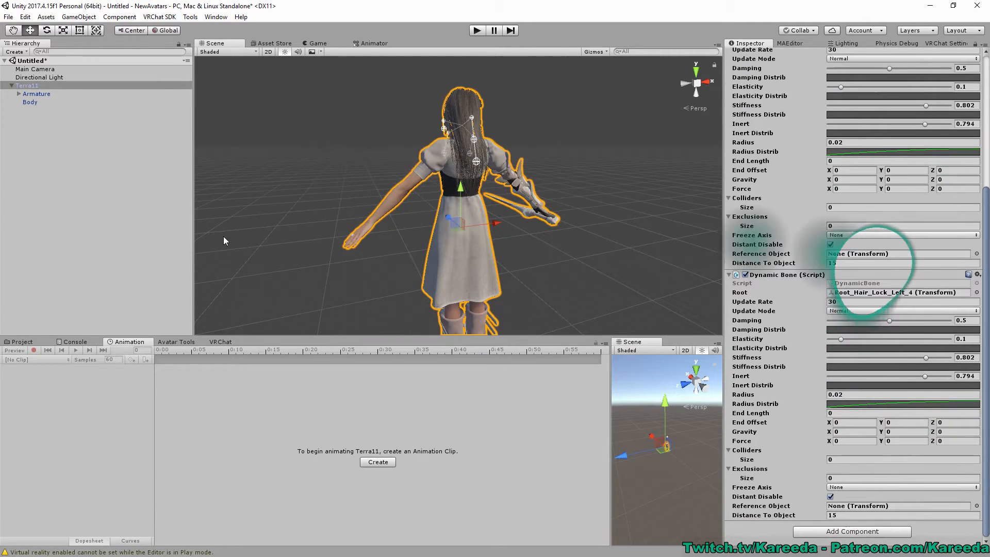
pyautogui.keyDown('alt'); pyautogui.click(19, 94); pyautogui.keyUp('alt')
pyautogui.moveTo(51, 114); pyautogui.dragTo(856, 295)
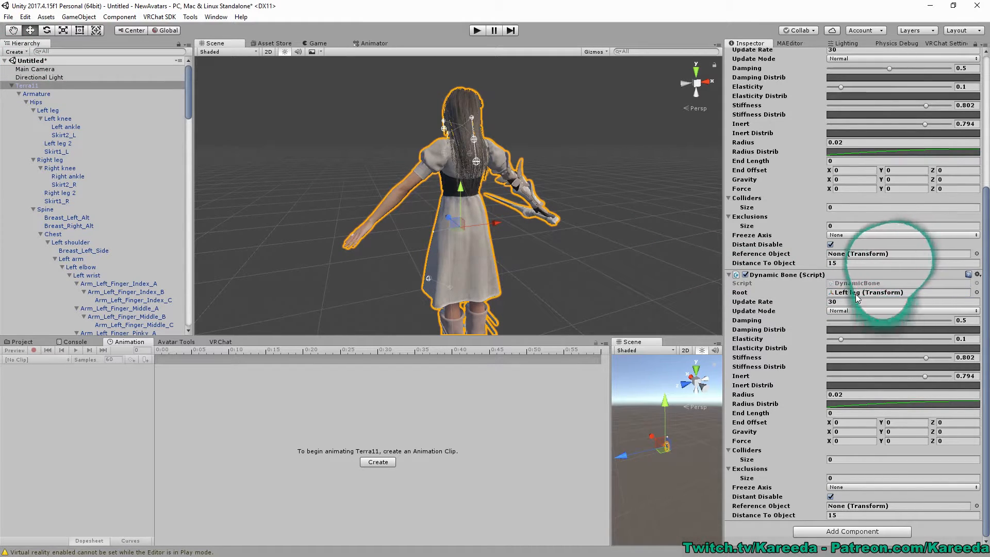
# Collapse the Left knee branch, reselect Terra11 and add Left leg and Left leg 2 to the new component's exclusions
pyautogui.click(58, 119)
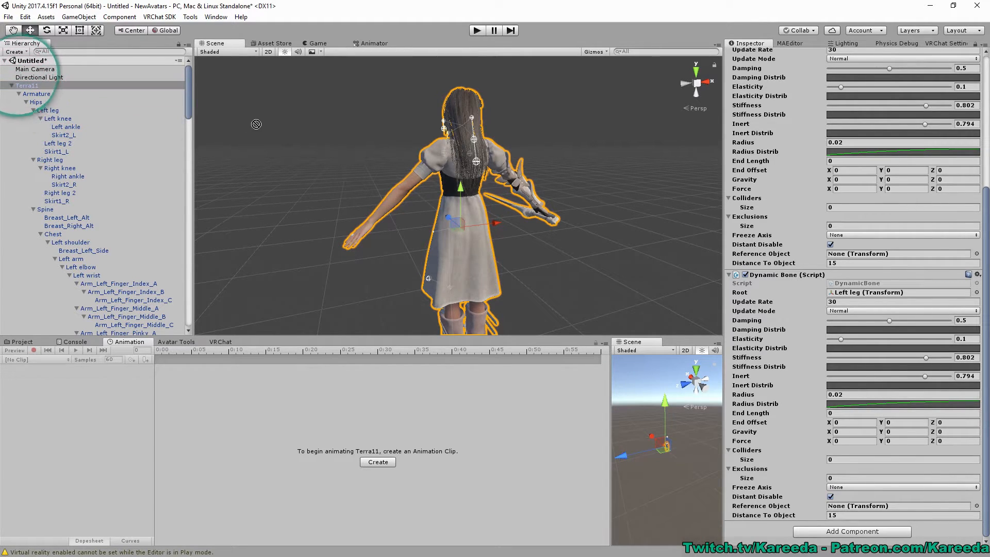
pyautogui.click(67, 119)
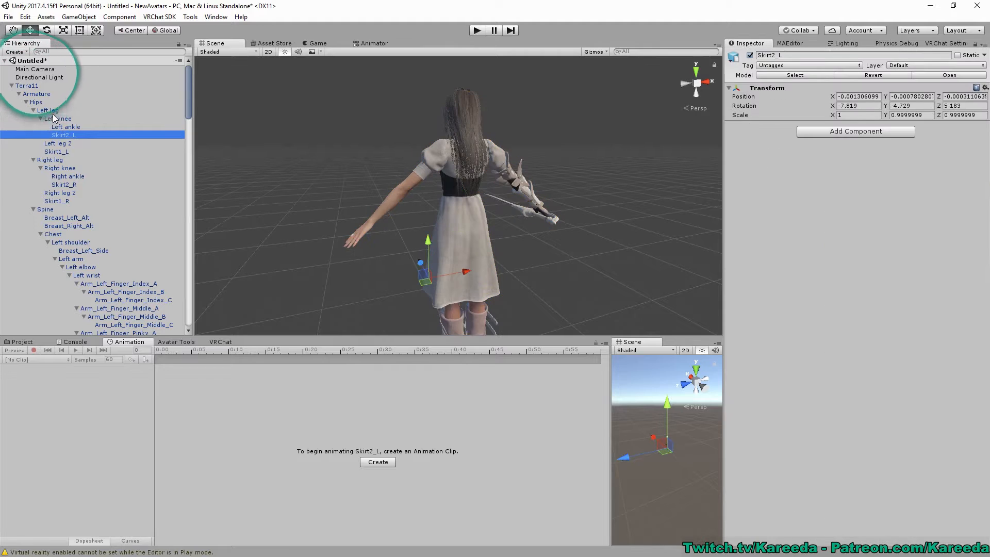
pyautogui.click(41, 119)
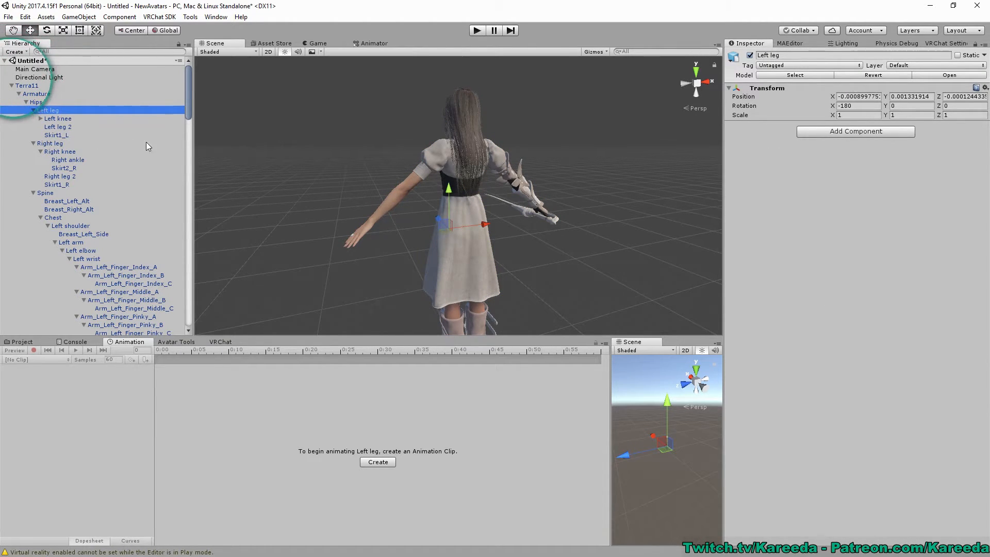
pyautogui.click(29, 86)
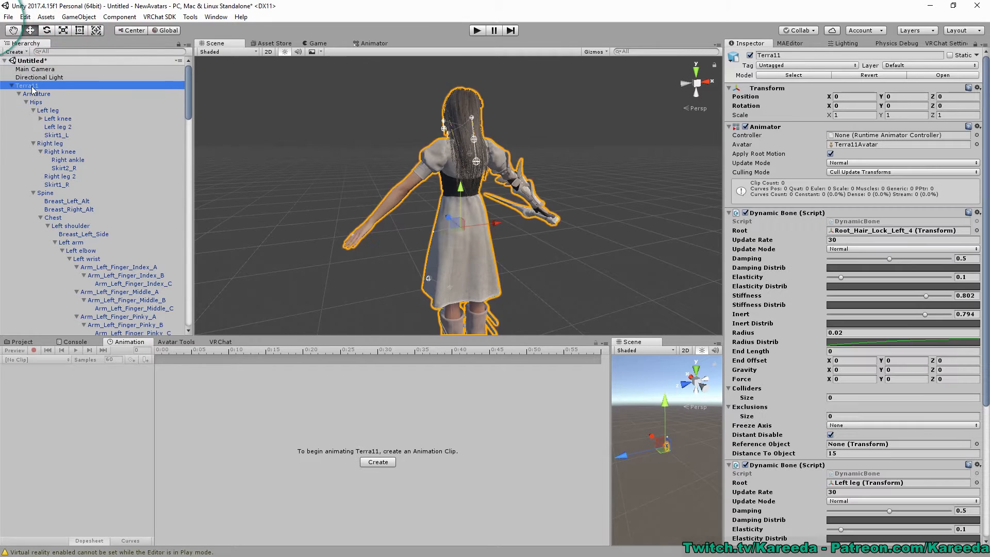
pyautogui.scroll(-5, 816, 318)
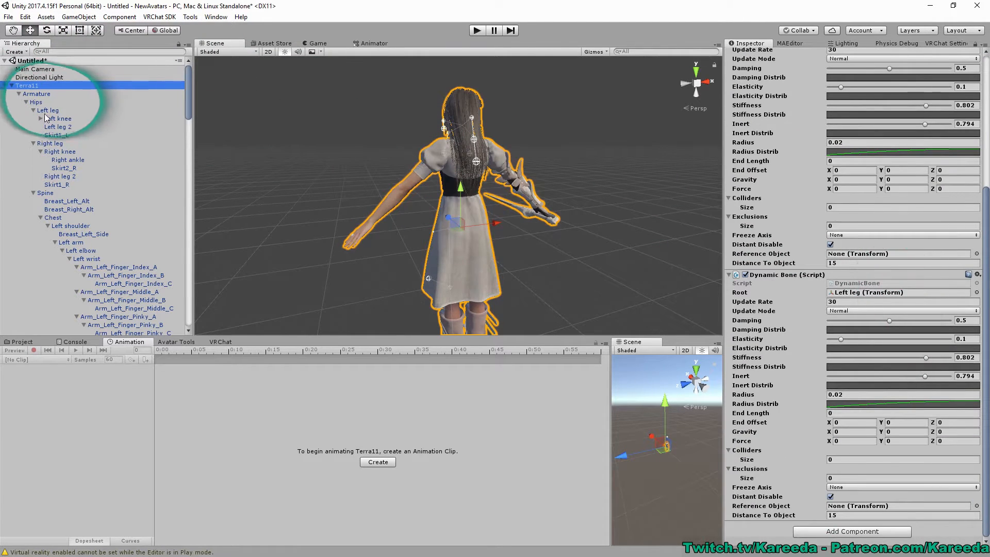
pyautogui.moveTo(56, 111); pyautogui.dragTo(758, 473)
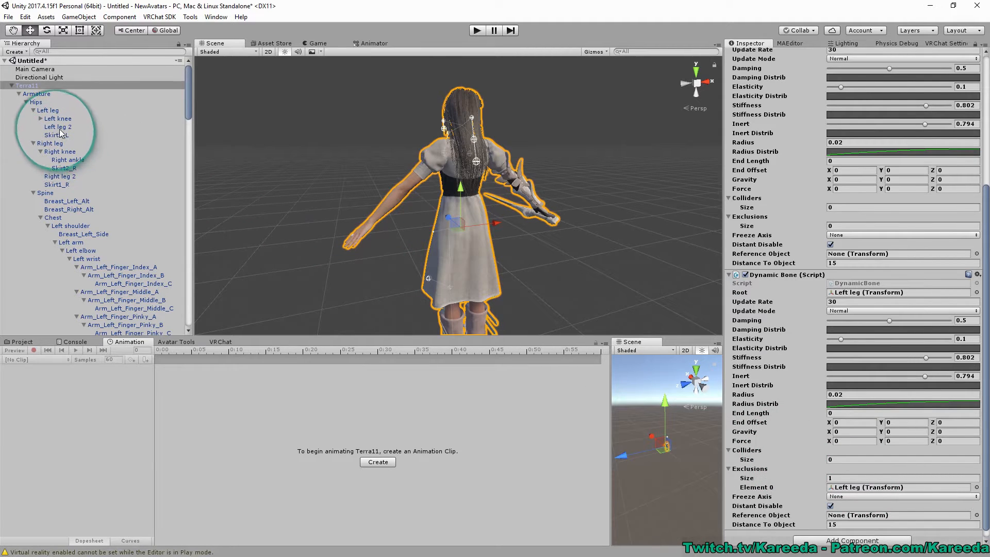
pyautogui.moveTo(60, 129); pyautogui.dragTo(763, 470)
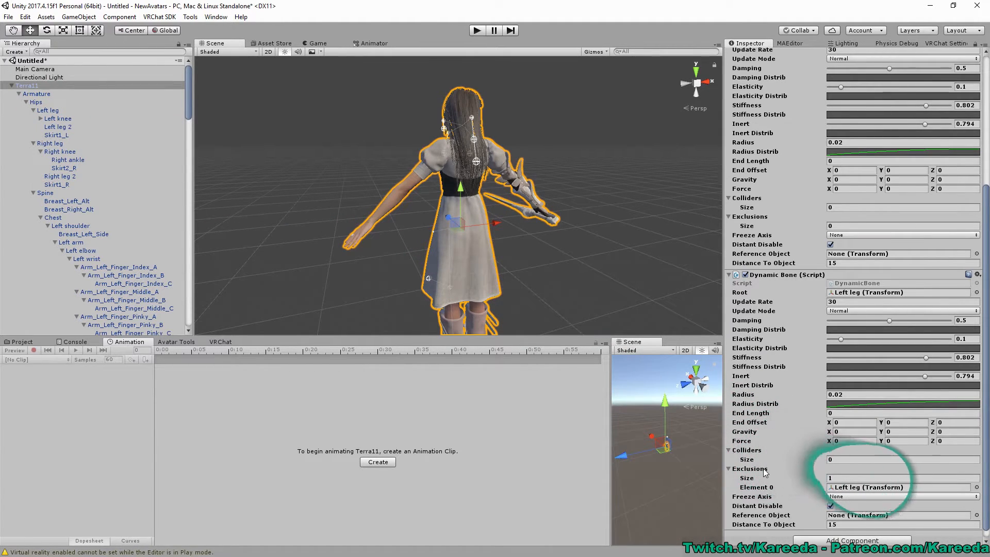
# Duplicate the Left leg Dynamic Bone as a new component on Terra11 and assign the Right leg bone as its root
pyautogui.scroll(5, 459, 289)
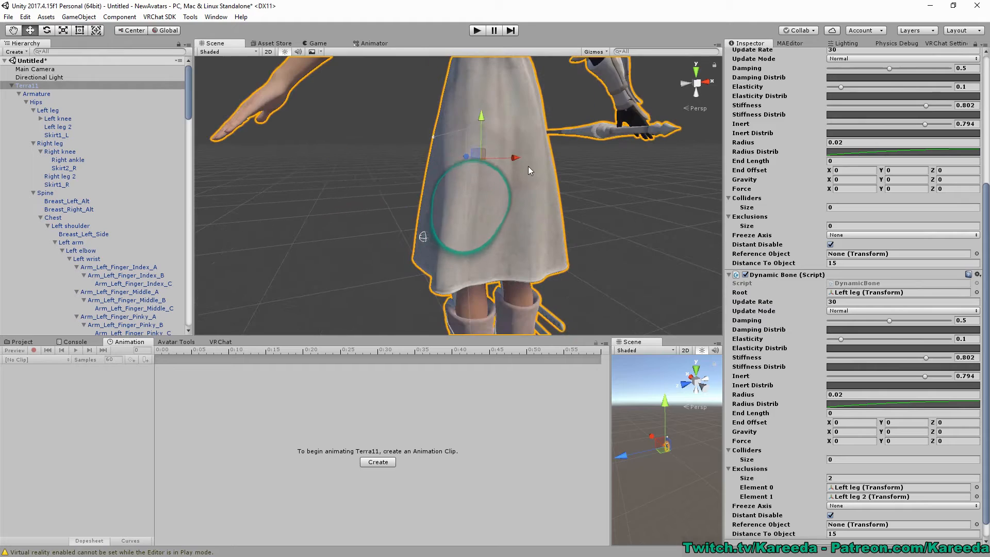
pyautogui.click(976, 275)
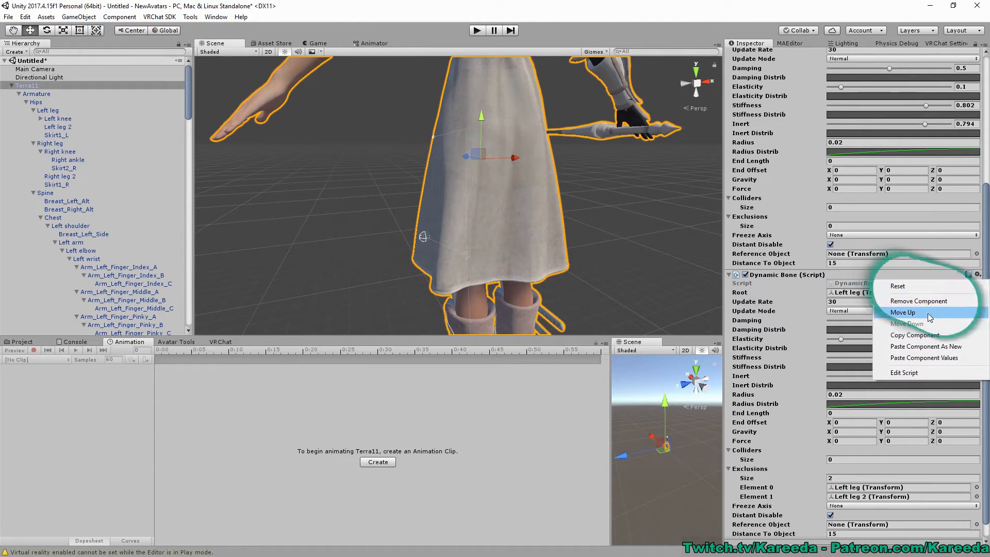
pyautogui.click(887, 336)
pyautogui.click(978, 275)
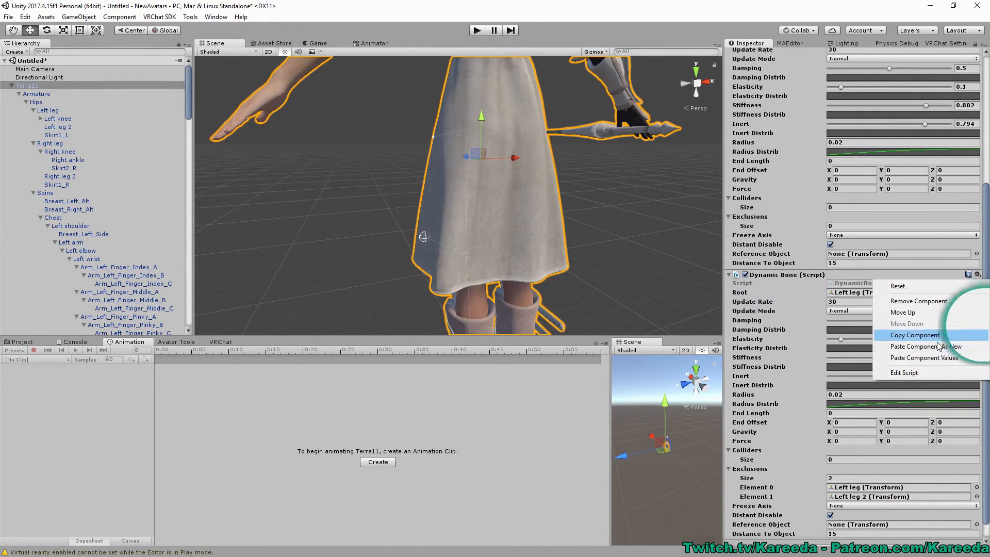
pyautogui.click(923, 346)
pyautogui.scroll(-10, 937, 350)
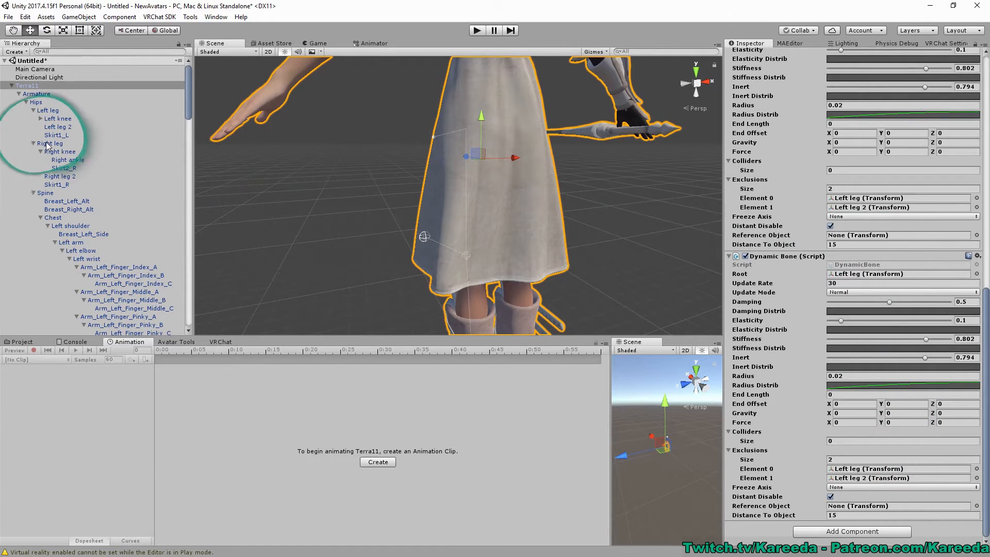
pyautogui.moveTo(48, 144); pyautogui.dragTo(821, 469)
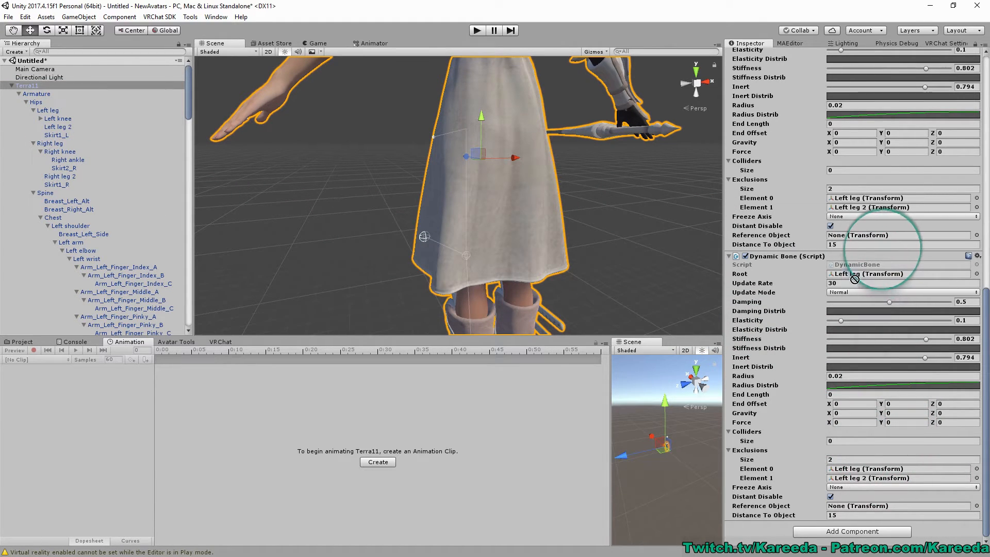
# Replace the Left leg component's first exclusion with Left knee, and set the Right leg component's exclusions to Right knee and Right leg 2
pyautogui.scroll(3, 852, 197)
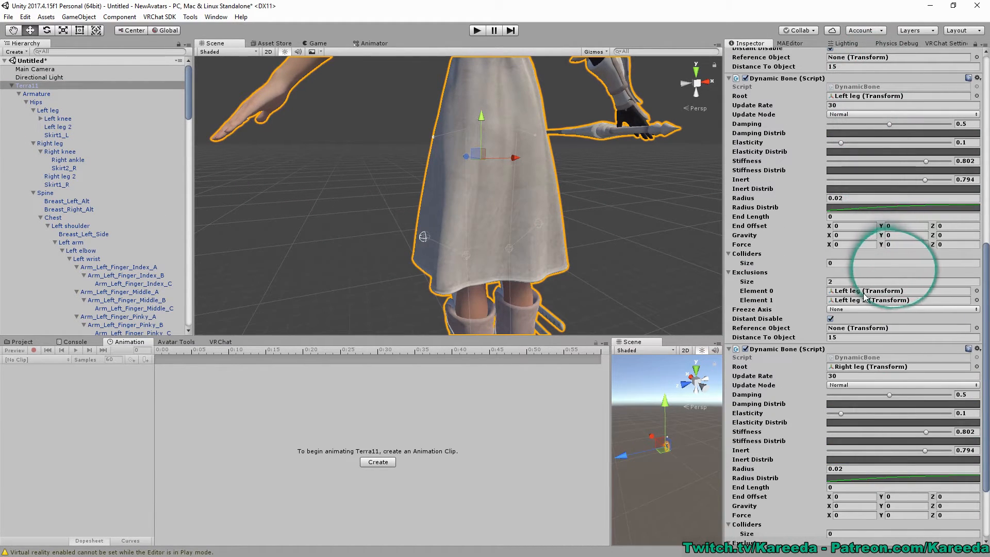
pyautogui.moveTo(62, 120); pyautogui.dragTo(881, 293)
pyautogui.scroll(-3, 887, 304)
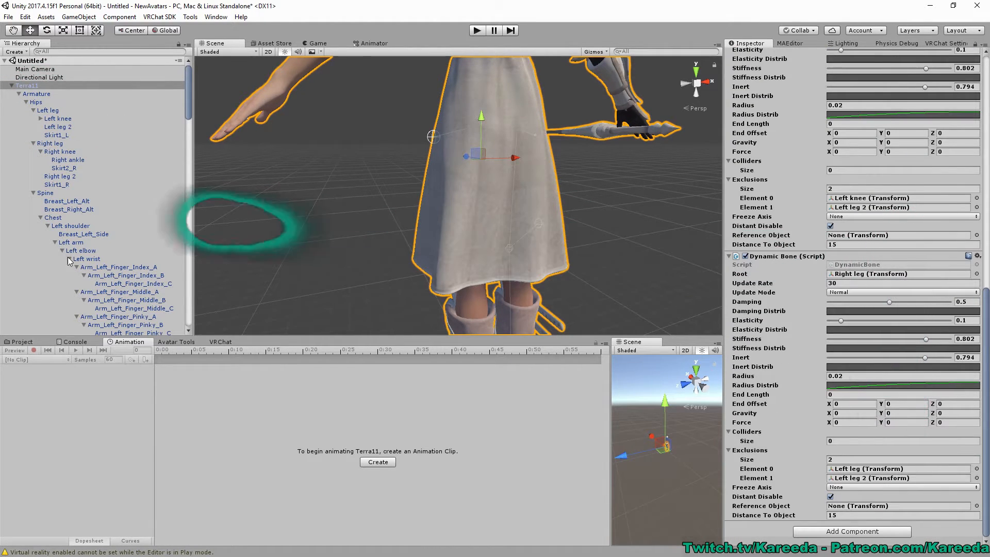
pyautogui.moveTo(68, 160); pyautogui.dragTo(879, 470)
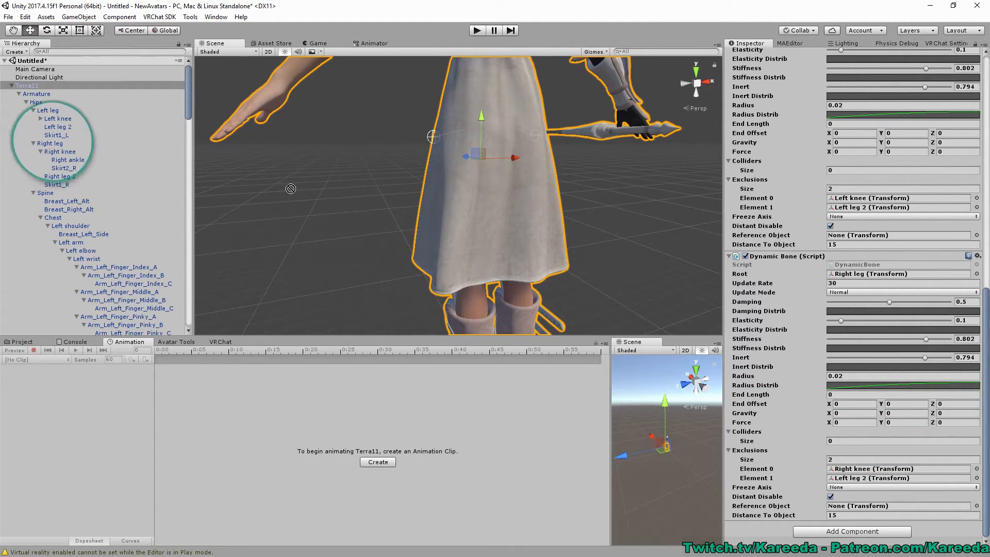
pyautogui.moveTo(290, 189); pyautogui.dragTo(881, 478)
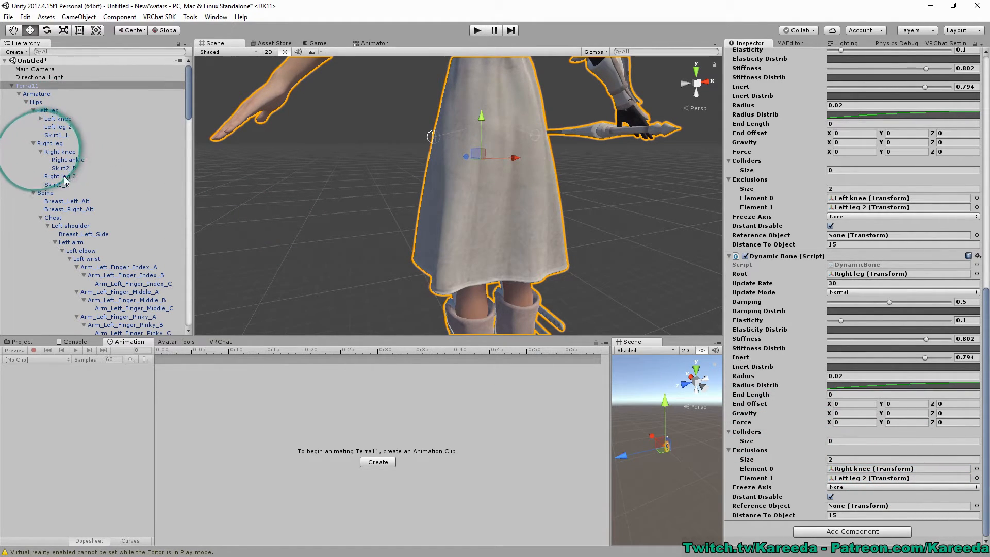
pyautogui.moveTo(345, 257); pyautogui.dragTo(888, 481)
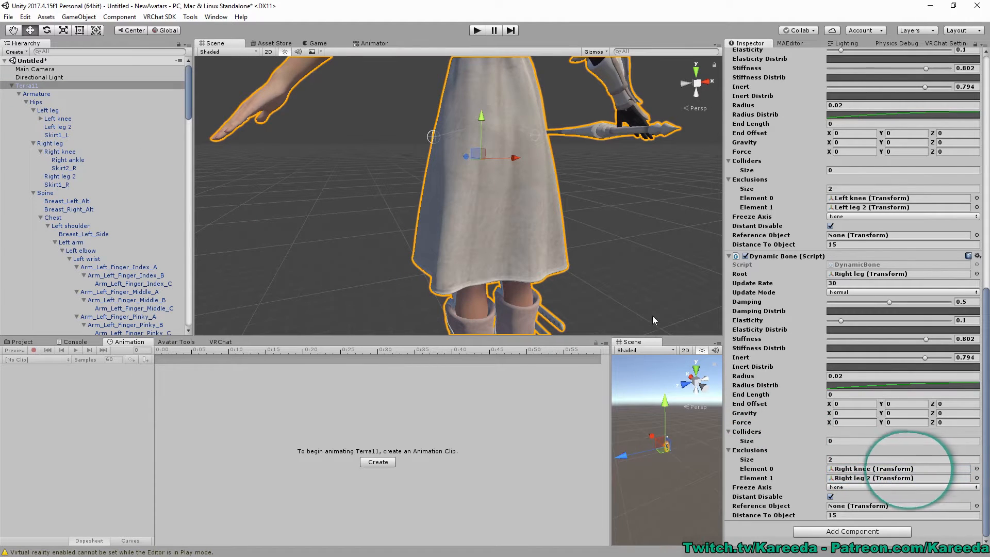
# Start Play mode, move Terra11 around in the Scene view to test the skirt physics from the front, and stop playing
pyautogui.click(476, 32)
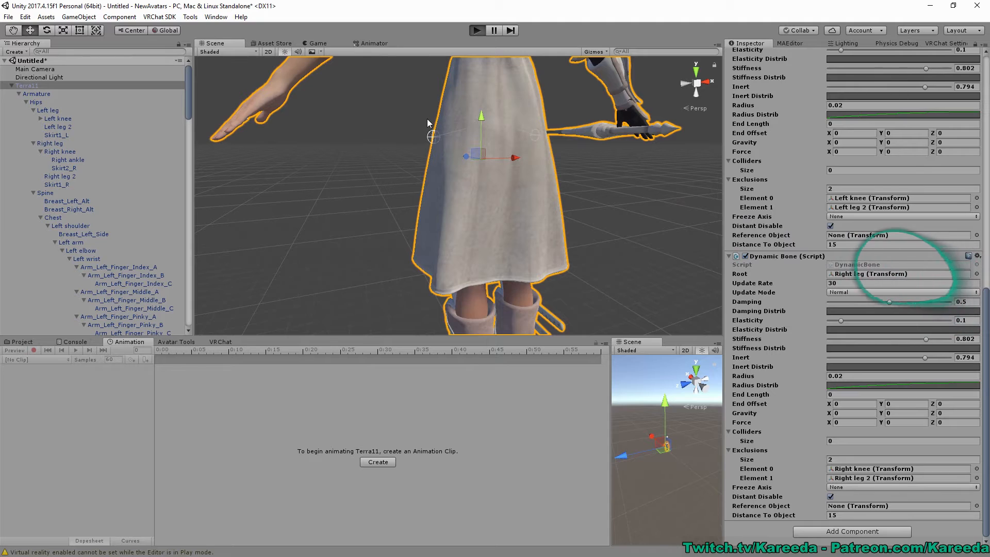
pyautogui.click(212, 43)
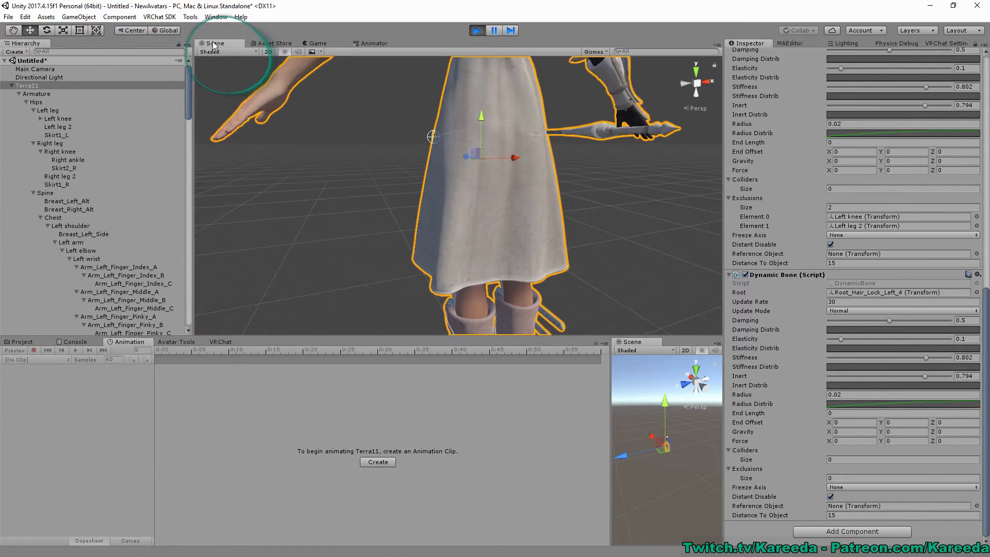
pyautogui.moveTo(438, 185); pyautogui.dragTo(413, 189, button='middle')
pyautogui.scroll(-6, 412, 189)
pyautogui.moveTo(411, 185); pyautogui.dragTo(626, 191)
pyautogui.scroll(-4, 593, 199)
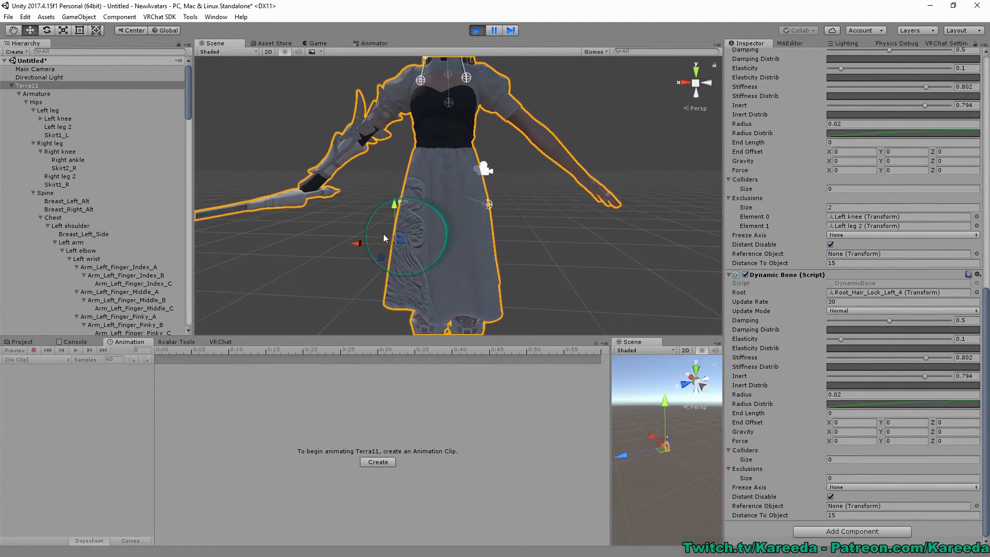
pyautogui.moveTo(398, 238); pyautogui.dragTo(456, 205)
pyautogui.moveTo(541, 236)
pyautogui.mouseDown(button='middle')
pyautogui.moveTo(529, 205)
pyautogui.moveTo(531, 228)
pyautogui.mouseUp(button='middle')
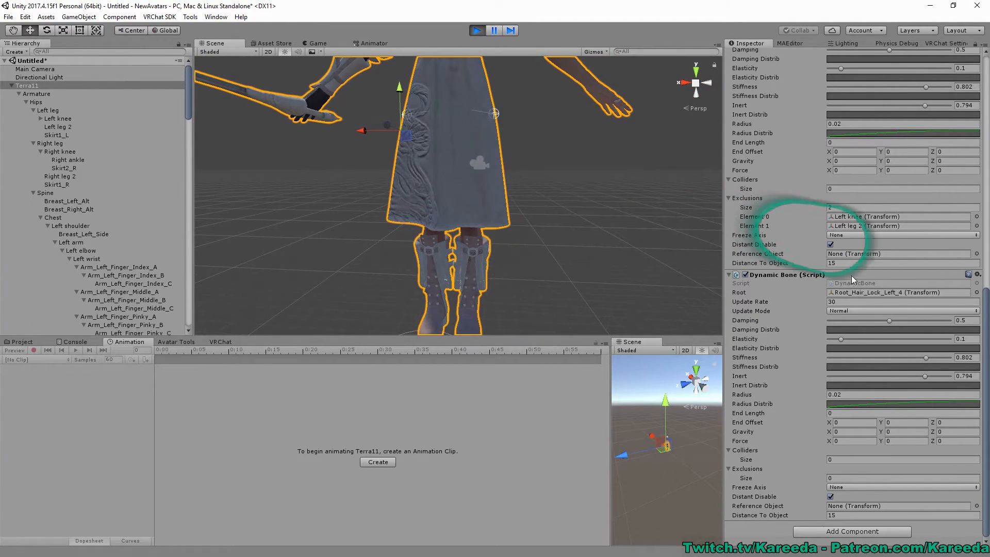
pyautogui.click(475, 31)
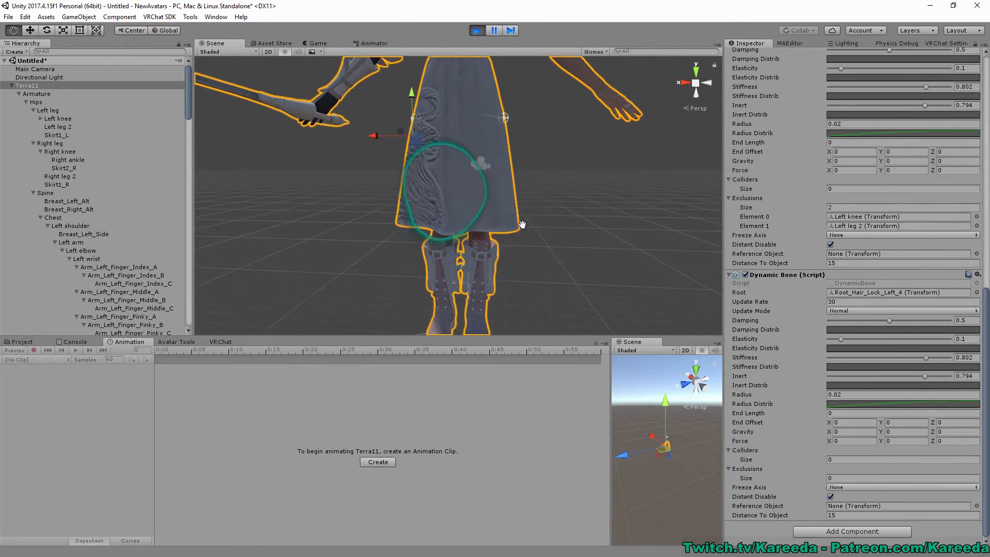
pyautogui.click(478, 31)
# Examine the skirt bones from the front, the Dynamic Bone components' settings, and the hair's collision spheres from the side and back
pyautogui.moveTo(472, 138); pyautogui.dragTo(518, 175, button='middle')
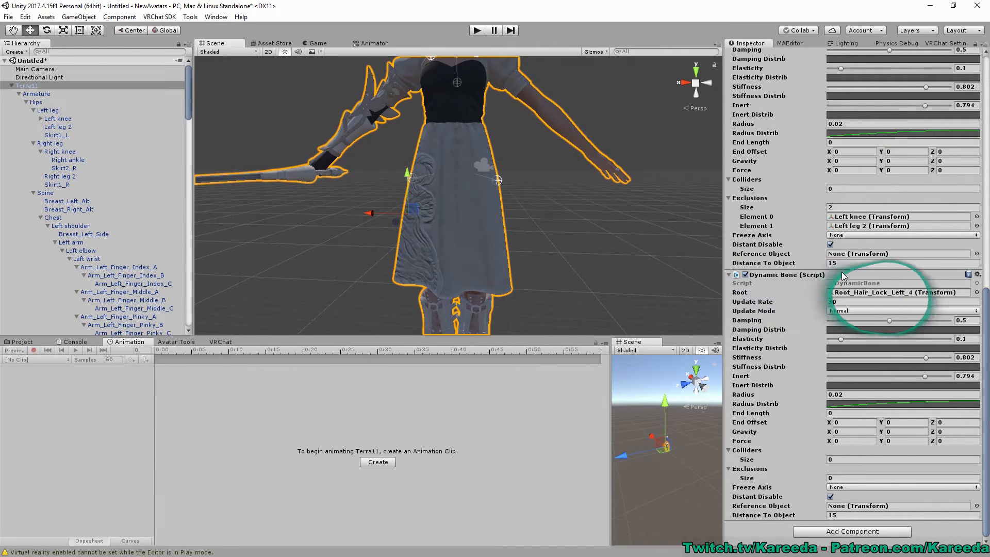
pyautogui.moveTo(517, 176); pyautogui.dragTo(470, 176, button='right')
pyautogui.moveTo(470, 176); pyautogui.dragTo(425, 172, button='middle')
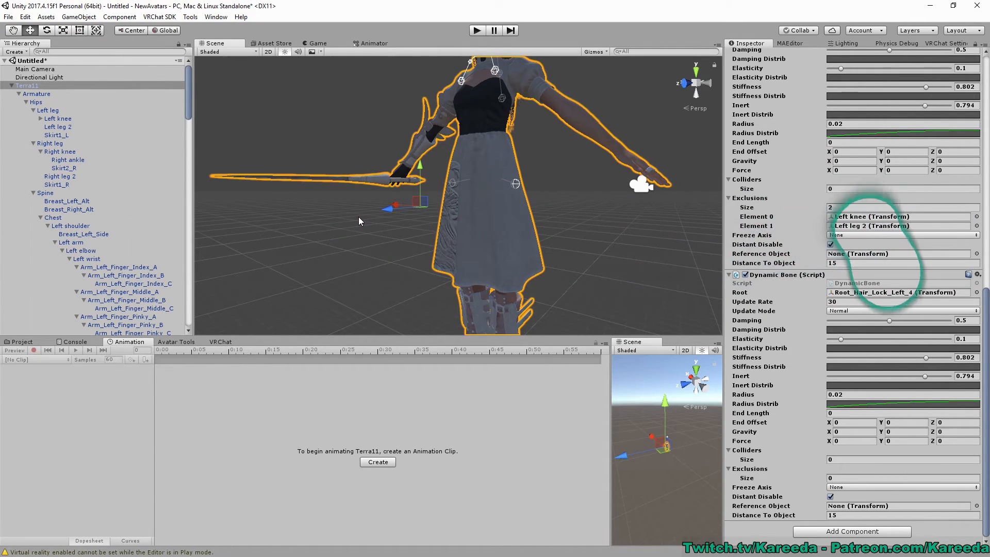
pyautogui.scroll(15, 841, 263)
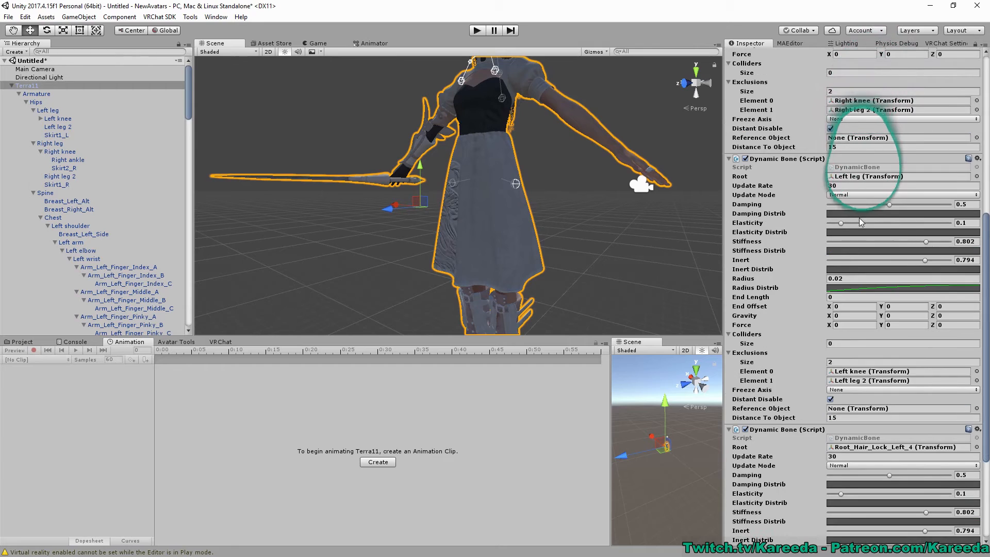
pyautogui.scroll(1, 870, 226)
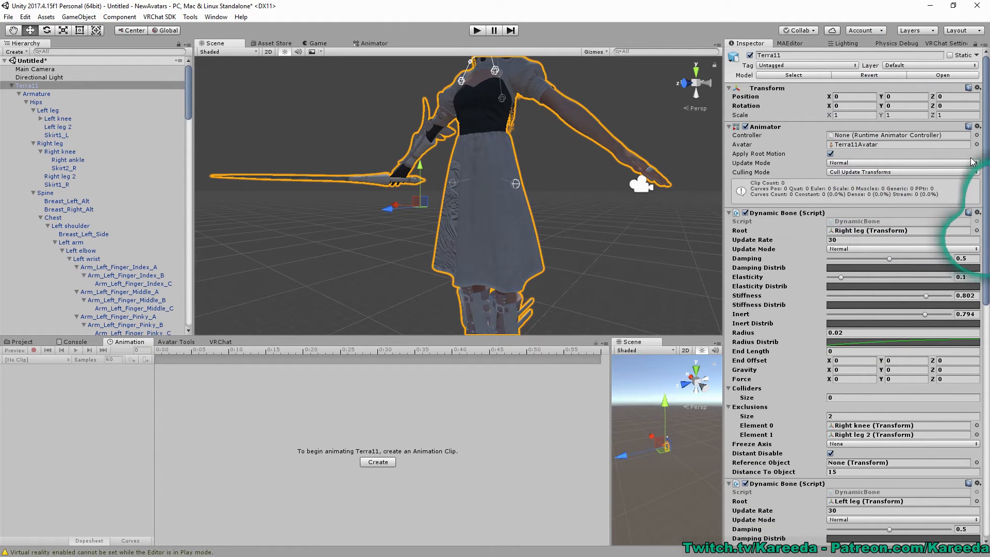
pyautogui.moveTo(988, 99); pyautogui.dragTo(949, 128)
pyautogui.moveTo(516, 85); pyautogui.dragTo(553, 234, button='middle')
pyautogui.scroll(5, 490, 204)
pyautogui.keyDown('alt'); pyautogui.moveTo(553, 234); pyautogui.dragTo(488, 236); pyautogui.keyUp('alt')
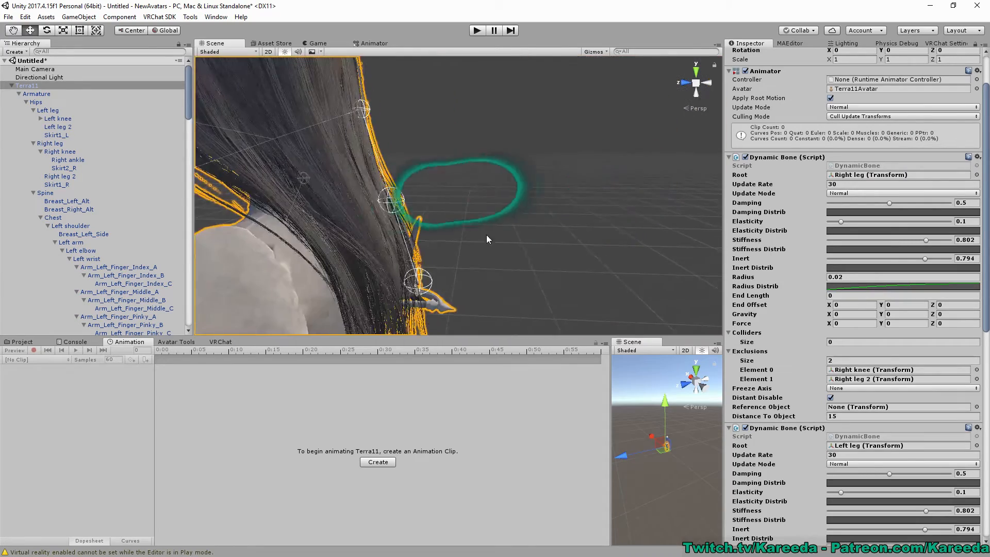
pyautogui.moveTo(488, 237); pyautogui.dragTo(444, 224, button='middle')
pyautogui.keyDown('alt'); pyautogui.moveTo(445, 224); pyautogui.dragTo(540, 186); pyautogui.keyUp('alt')
pyautogui.moveTo(541, 187)
pyautogui.mouseDown(button='middle')
pyautogui.moveTo(497, 168)
pyautogui.moveTo(533, 172)
pyautogui.mouseUp(button='middle')
pyautogui.scroll(-5, 496, 169)
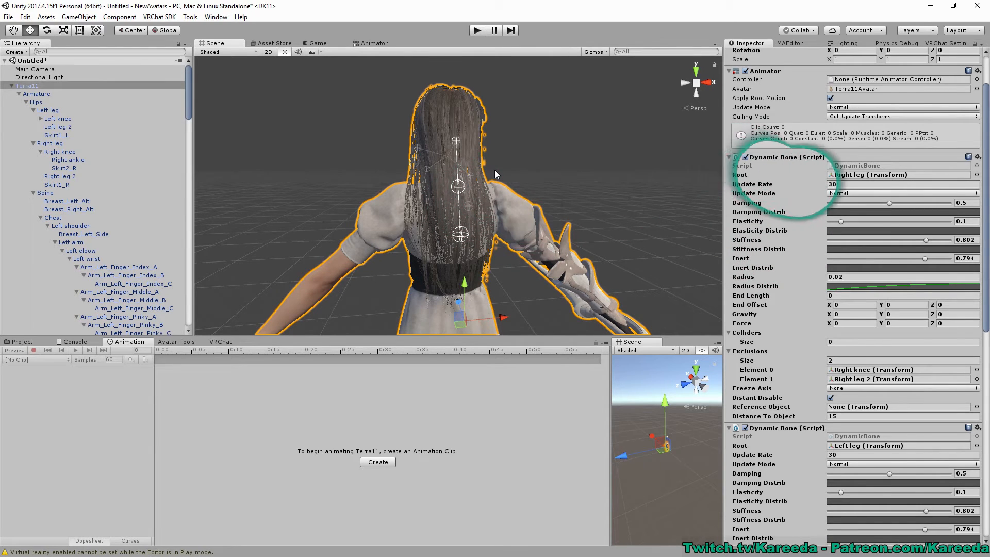
# Make the Scene view taller and examine the hair's Dynamic Bone collision spheres from the back, up close and from the side
pyautogui.moveTo(494, 169); pyautogui.dragTo(529, 164, button='middle')
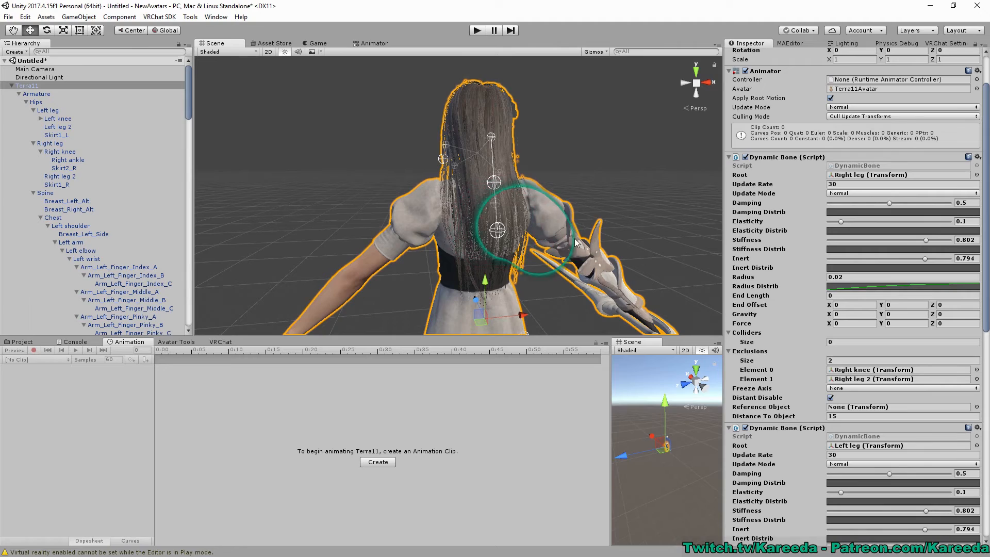
pyautogui.moveTo(575, 239); pyautogui.dragTo(554, 219, button='middle')
pyautogui.moveTo(521, 160); pyautogui.dragTo(529, 199, button='middle')
pyautogui.scroll(3, 527, 200)
pyautogui.moveTo(469, 197); pyautogui.dragTo(566, 196, button='right')
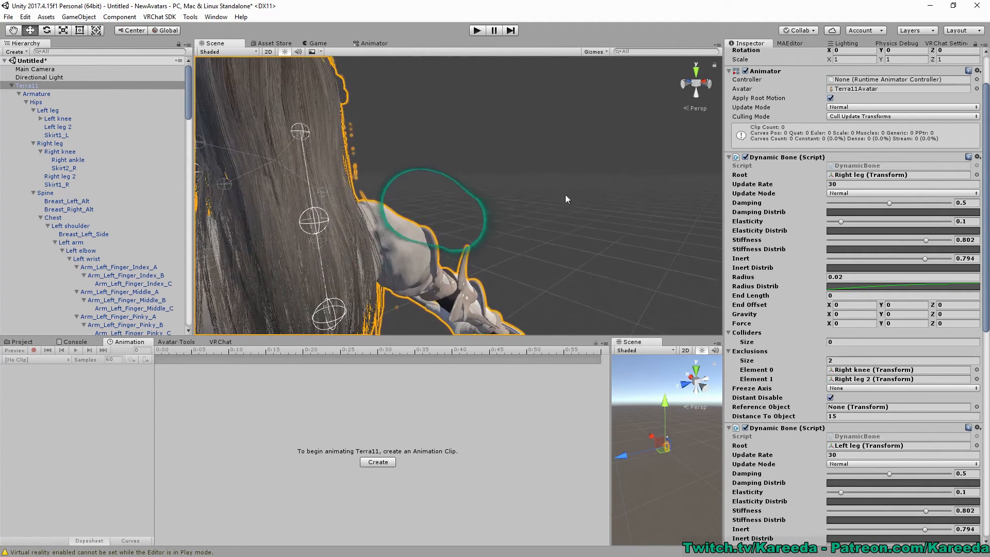
pyautogui.scroll(-3, 566, 199)
pyautogui.moveTo(536, 337); pyautogui.dragTo(534, 388)
pyautogui.moveTo(364, 237); pyautogui.dragTo(508, 239, button='middle')
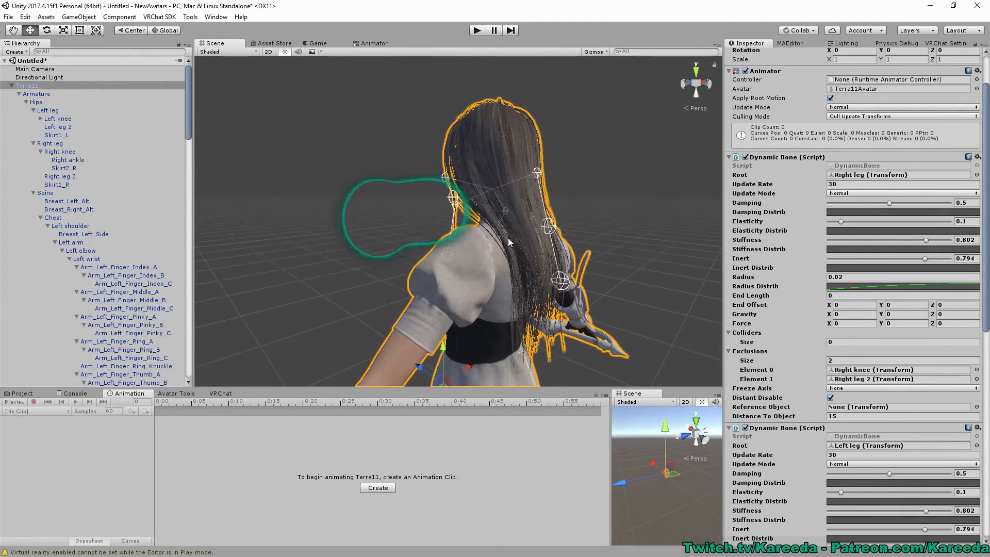
pyautogui.moveTo(449, 217); pyautogui.dragTo(498, 222, button='right')
pyautogui.moveTo(401, 230); pyautogui.dragTo(565, 150, button='middle')
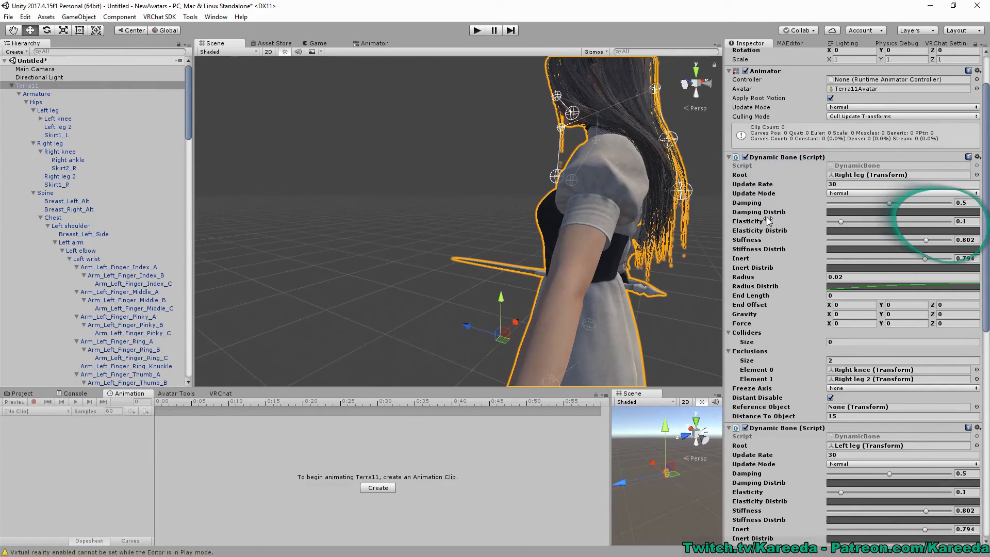
pyautogui.scroll(2, 899, 130)
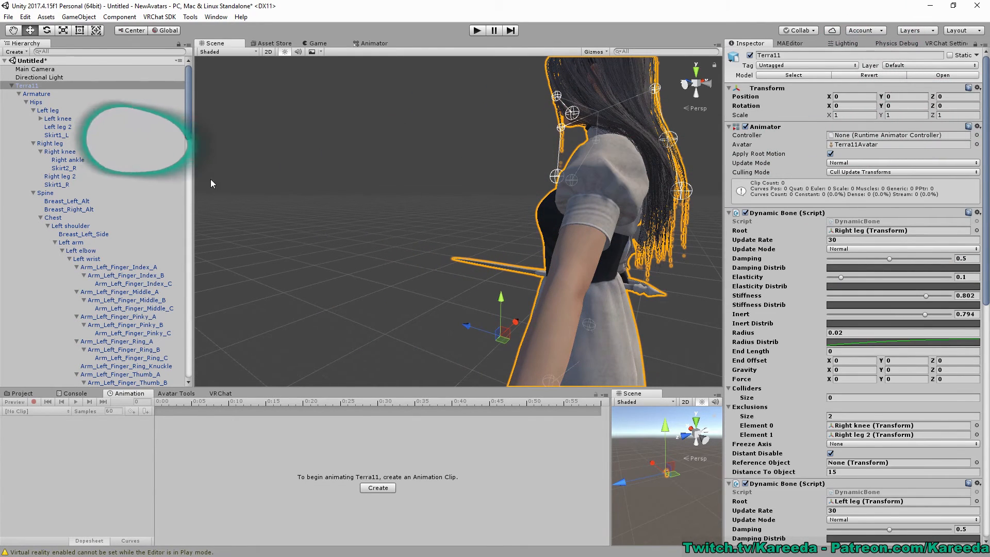
# Collapse the Chest and Spine bone branches in Terra11's armature hierarchy
pyautogui.click(40, 217)
pyautogui.click(34, 193)
pyautogui.moveTo(443, 161); pyautogui.dragTo(296, 209, button='middle')
pyautogui.moveTo(478, 156); pyautogui.dragTo(591, 220, button='middle')
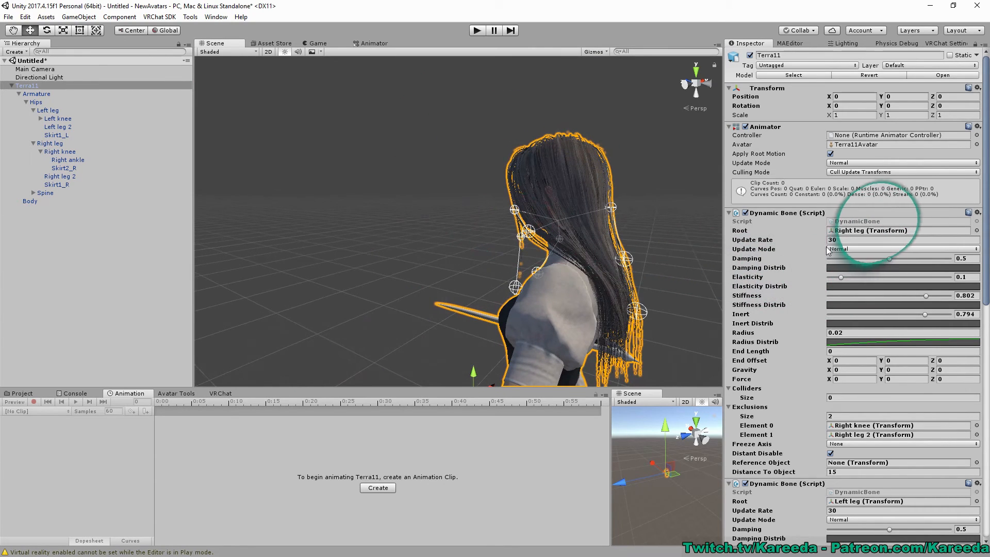
# Review the leg and Root_Hair_Lock_Left_4 Dynamic Bone settings, then widen the Scene view and inspect the hair spheres from the front side
pyautogui.scroll(-8, 966, 386)
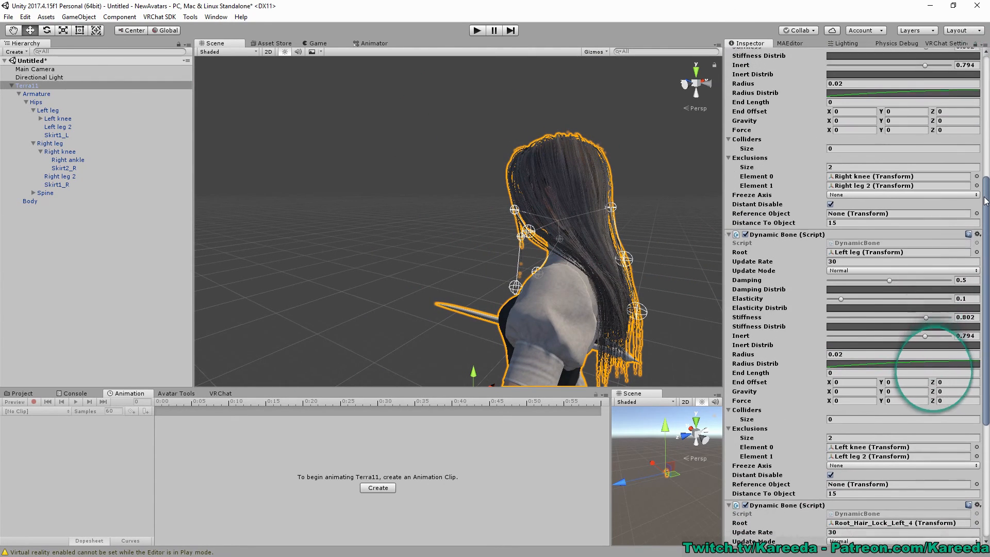
pyautogui.scroll(-7, 895, 288)
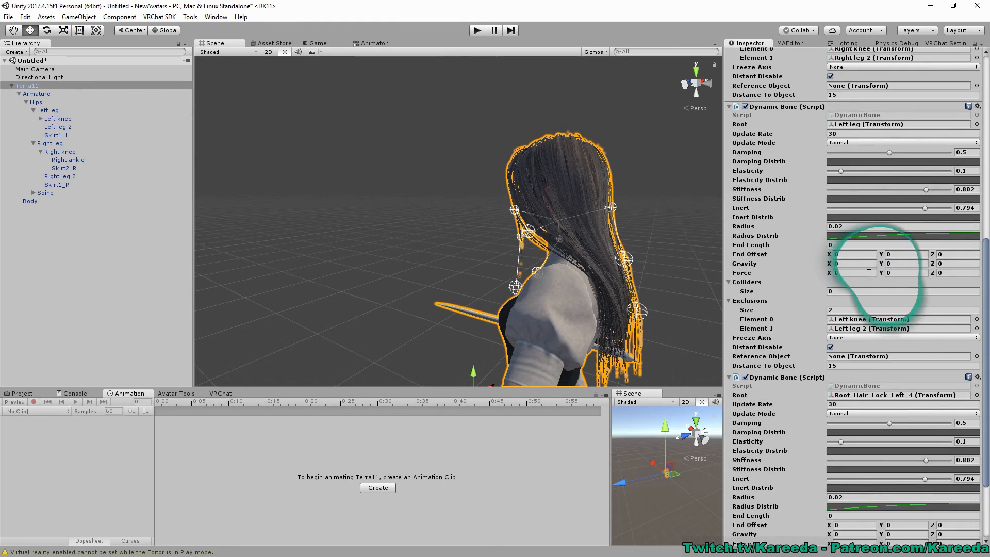
pyautogui.moveTo(652, 236); pyautogui.dragTo(556, 238, button='middle')
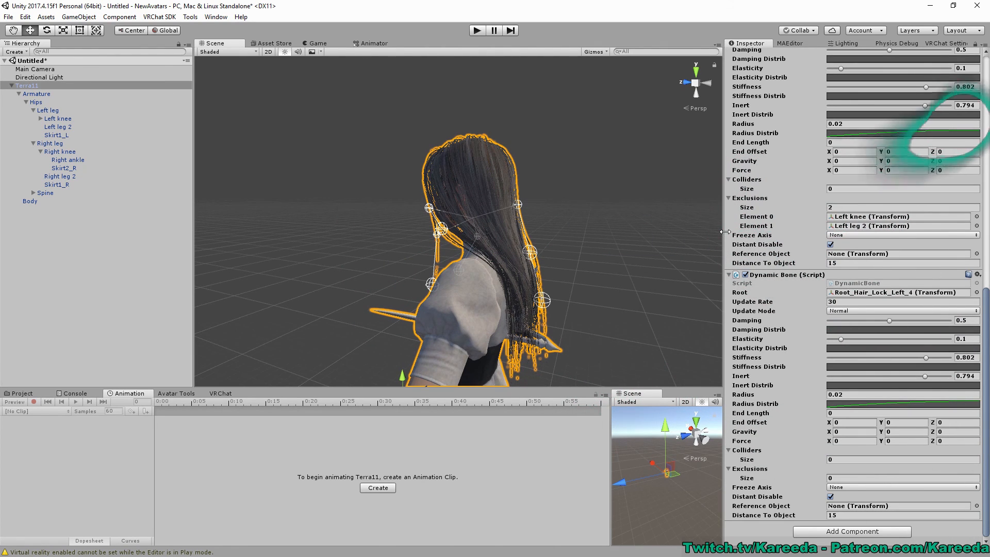
pyautogui.moveTo(725, 232); pyautogui.dragTo(753, 229)
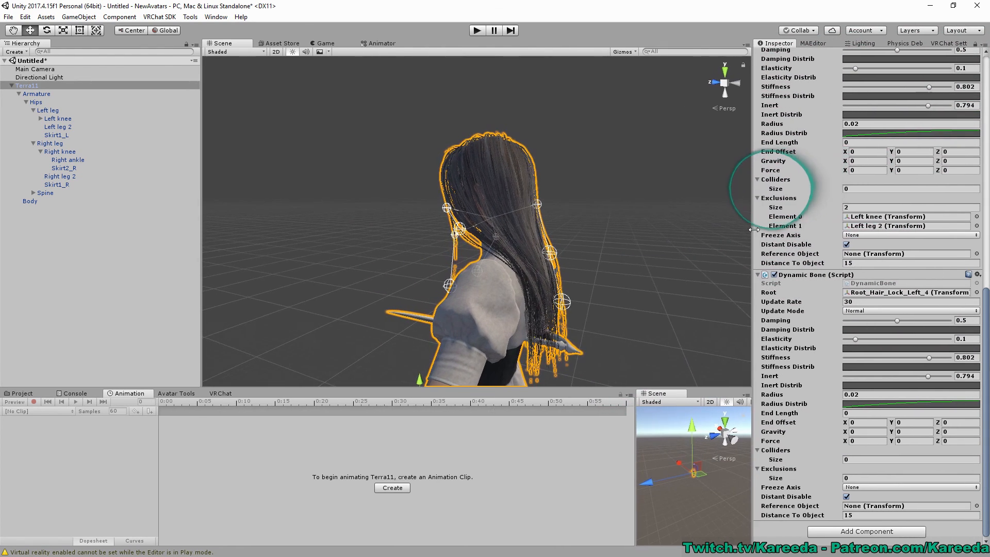
pyautogui.moveTo(707, 228); pyautogui.dragTo(463, 208, button='middle')
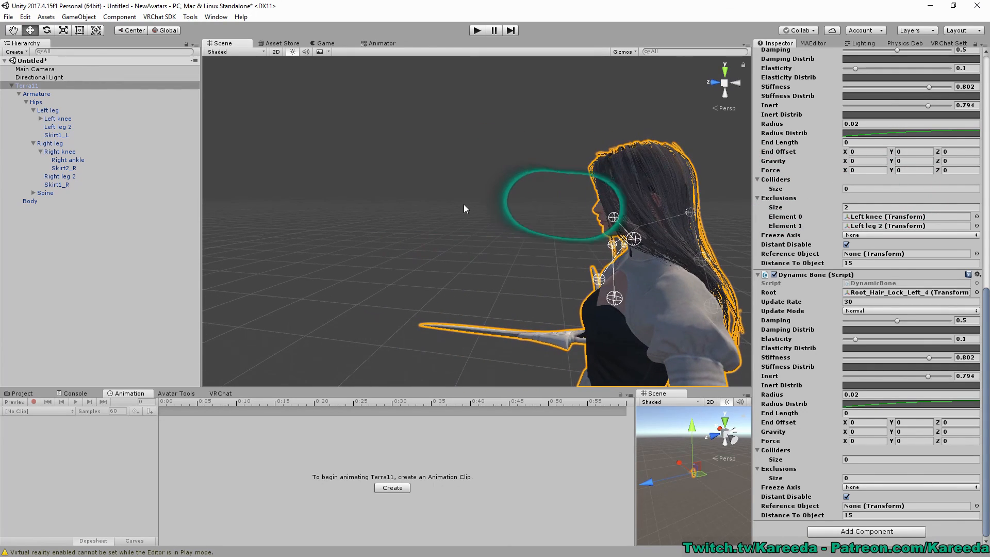